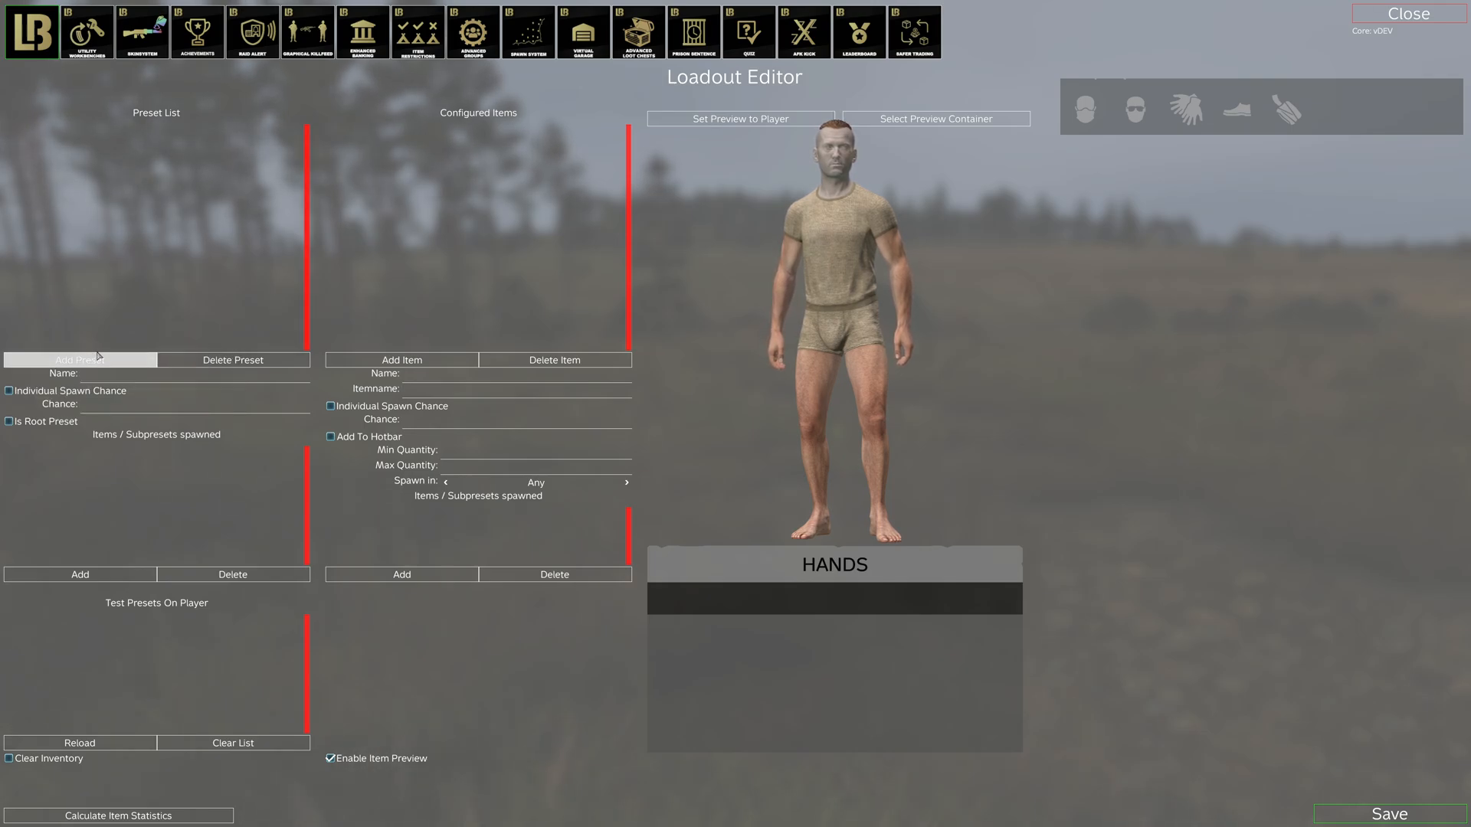
Step: Check the chest names in the Advanced Loot Chests' Chest Config, and return to the Loadout Editor
{"action": "mouse_move", "coordinate": [630, 41]}
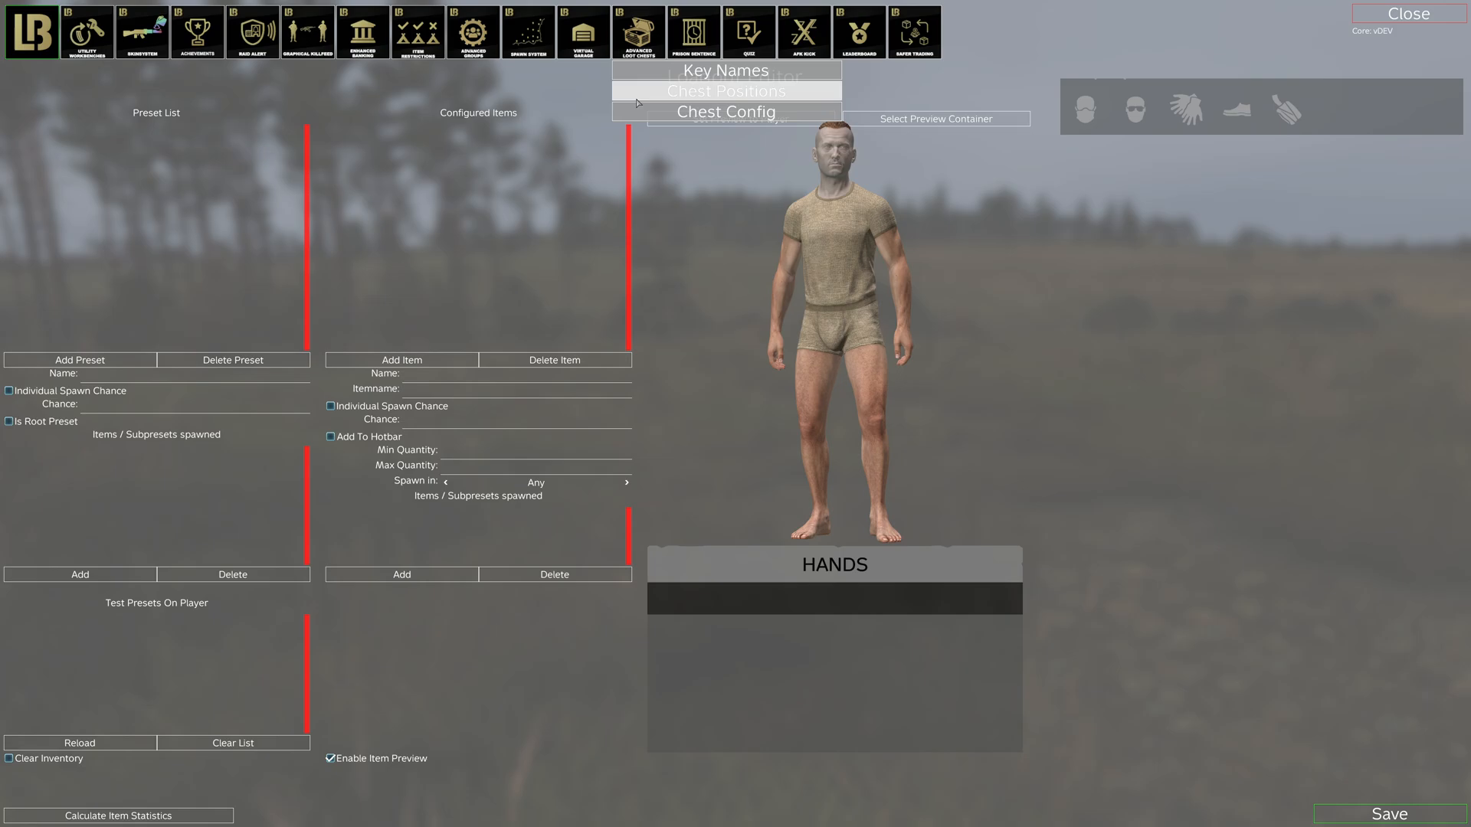
{"action": "left_click", "coordinate": [726, 112]}
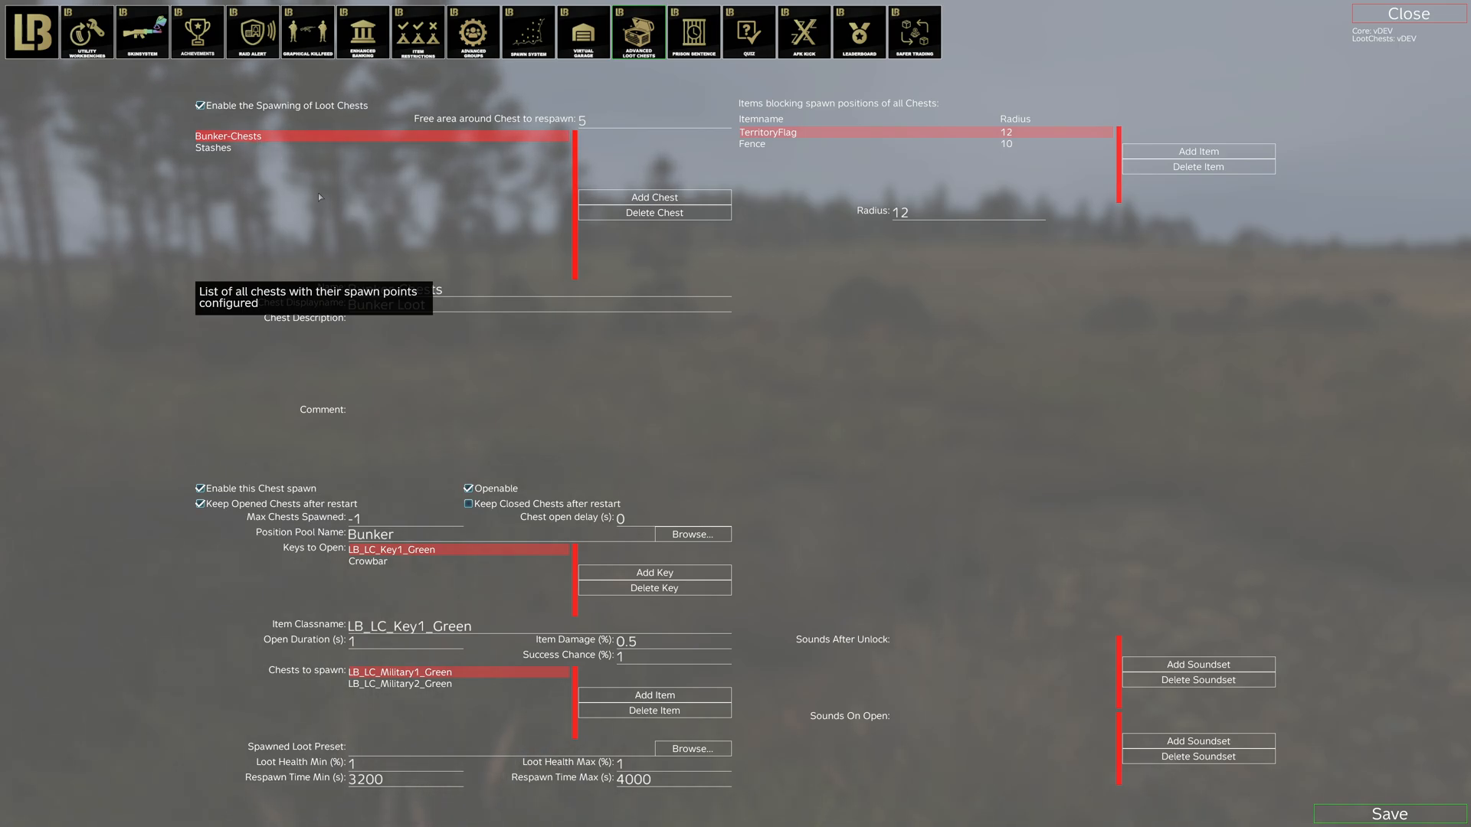
{"action": "mouse_move", "coordinate": [33, 37]}
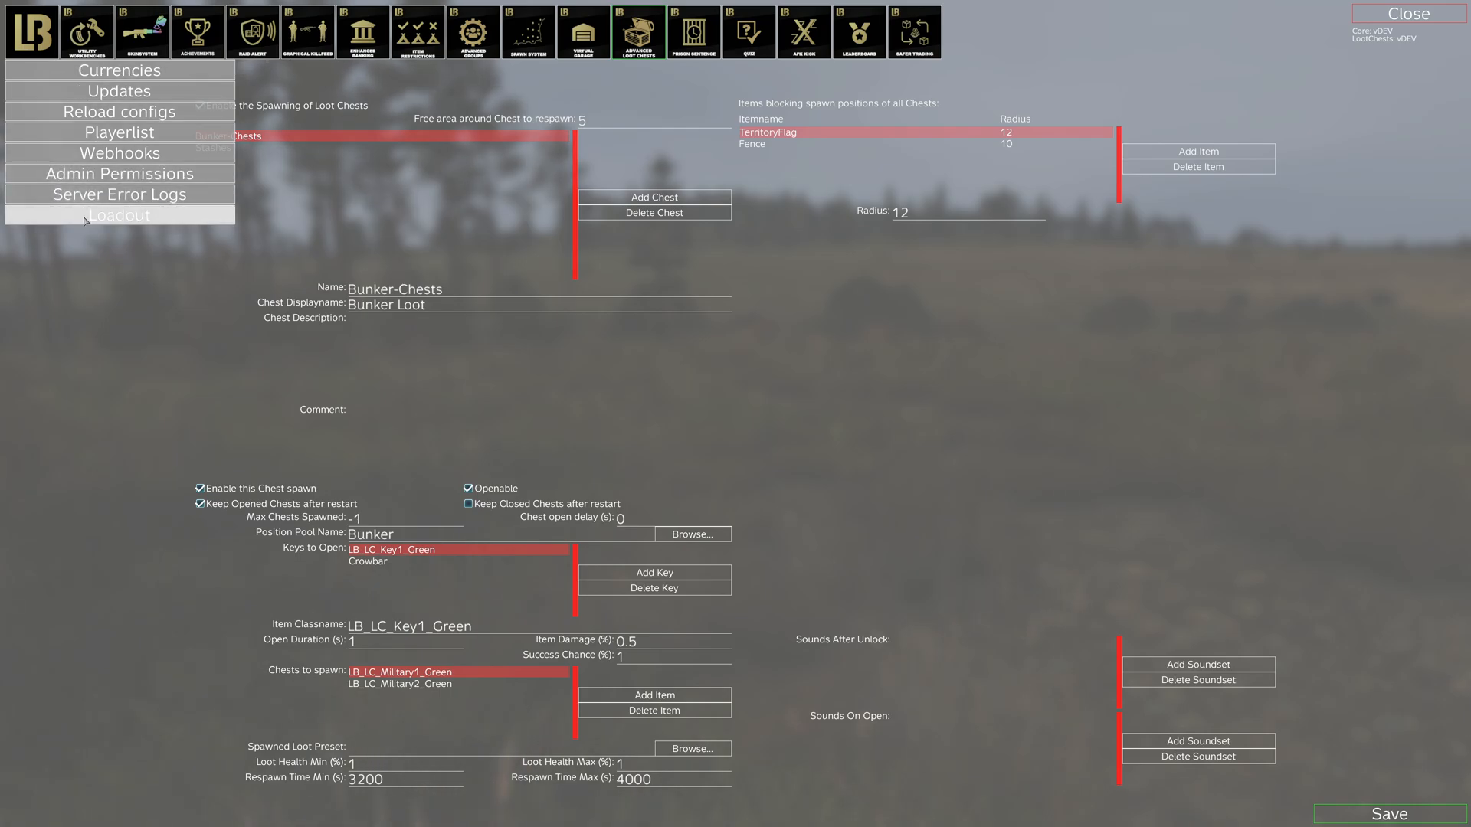
{"action": "left_click", "coordinate": [85, 217]}
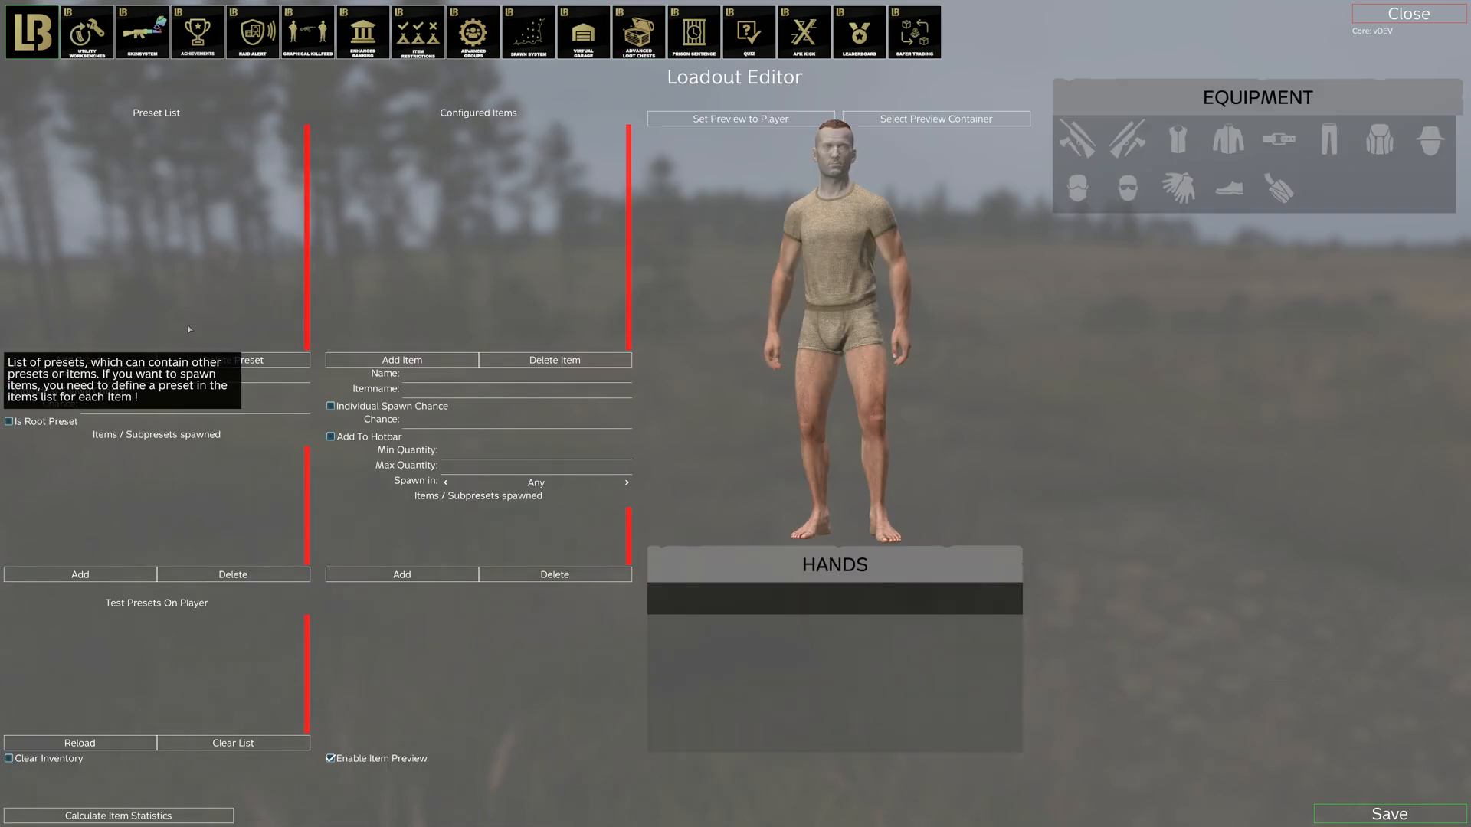
Step: Add a new loadout preset and name it Preset_Bunker-Chests
{"action": "left_click", "coordinate": [99, 362]}
{"action": "left_click", "coordinate": [194, 379]}
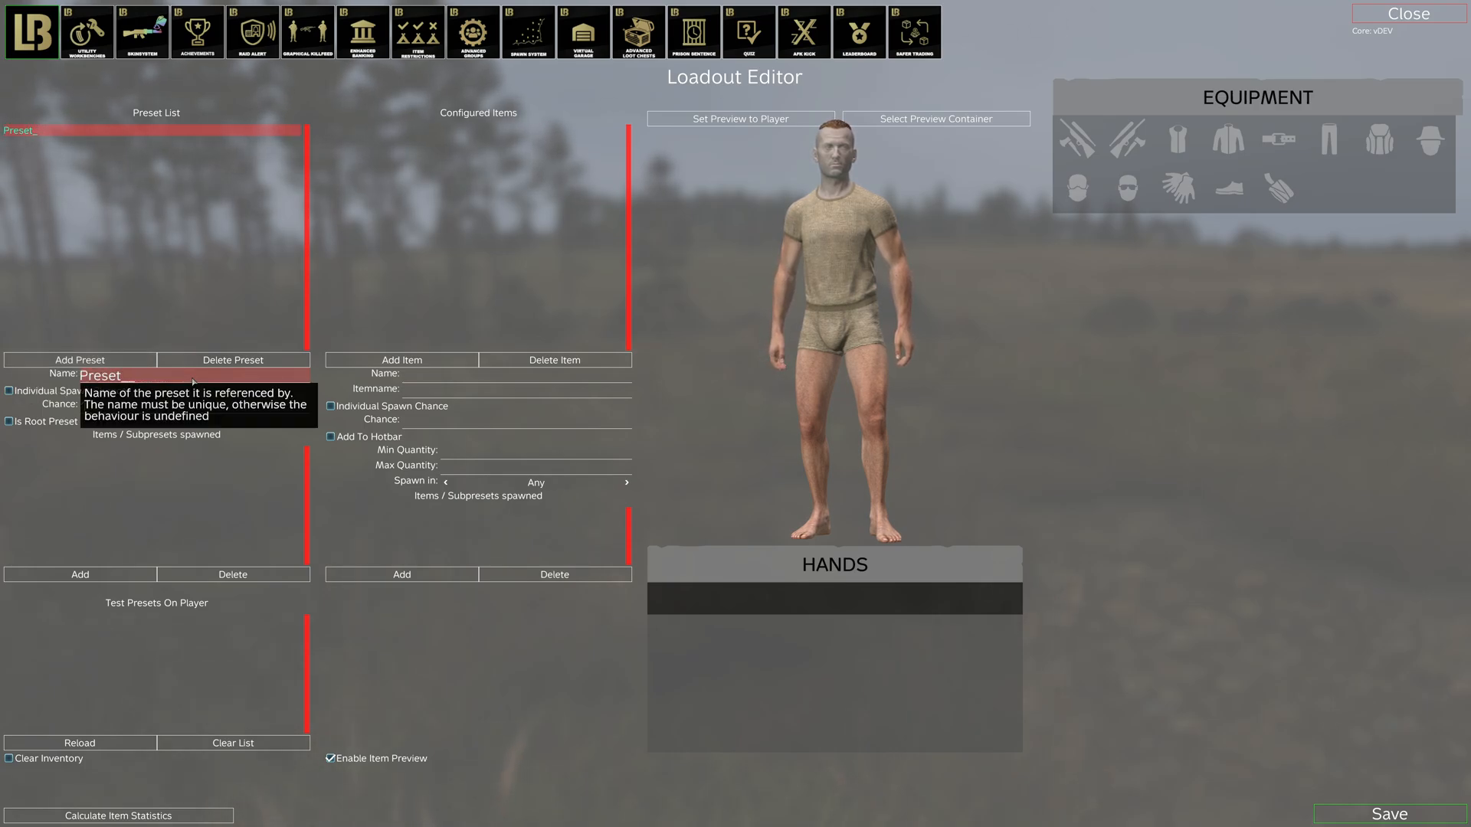
{"action": "type", "text": "Bunker-Chests"}
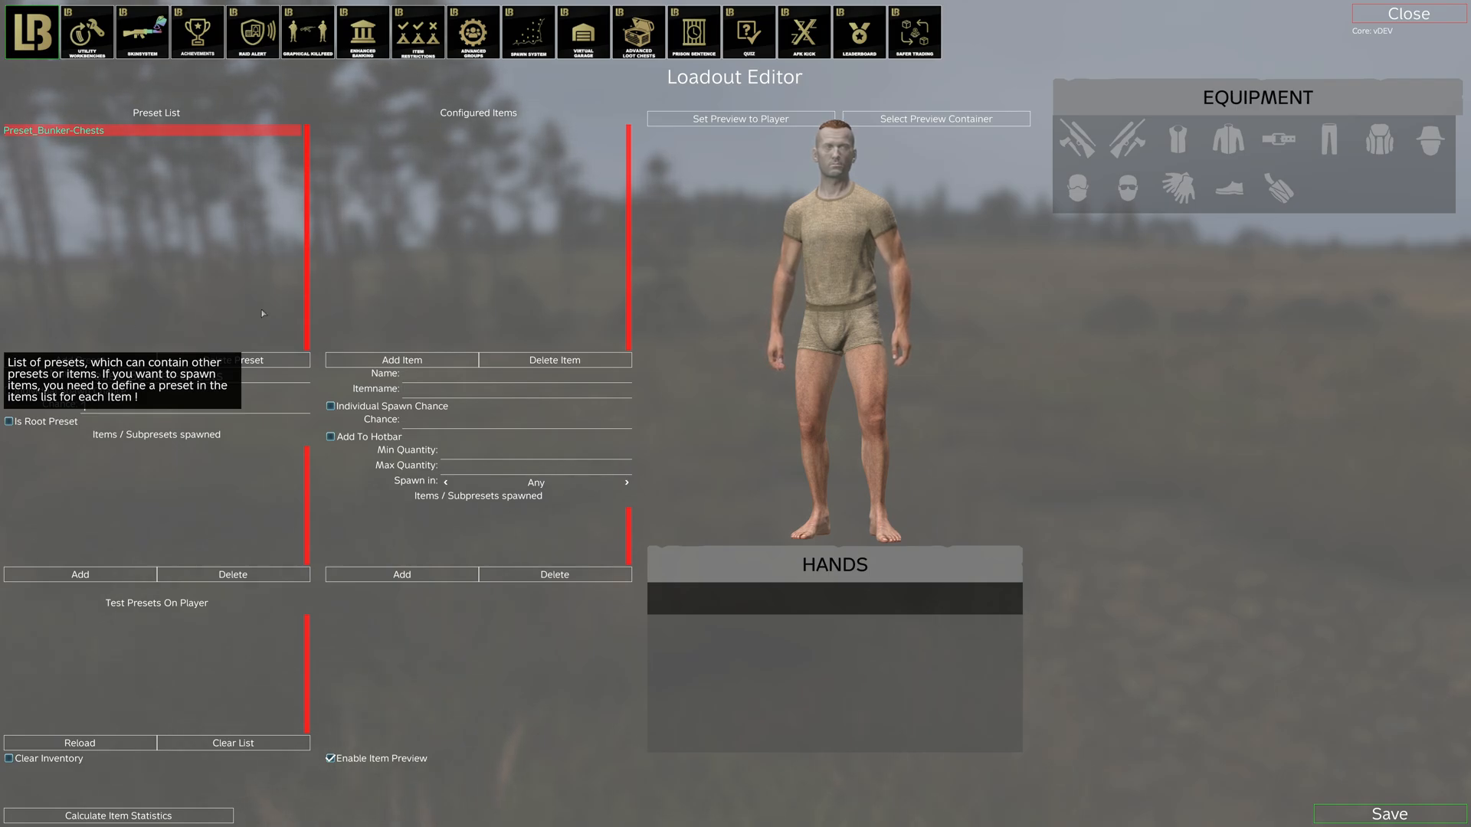
Step: Find the AKS74U by searching for "ak", preview it, and add it to the configured items
{"action": "left_click", "coordinate": [420, 362]}
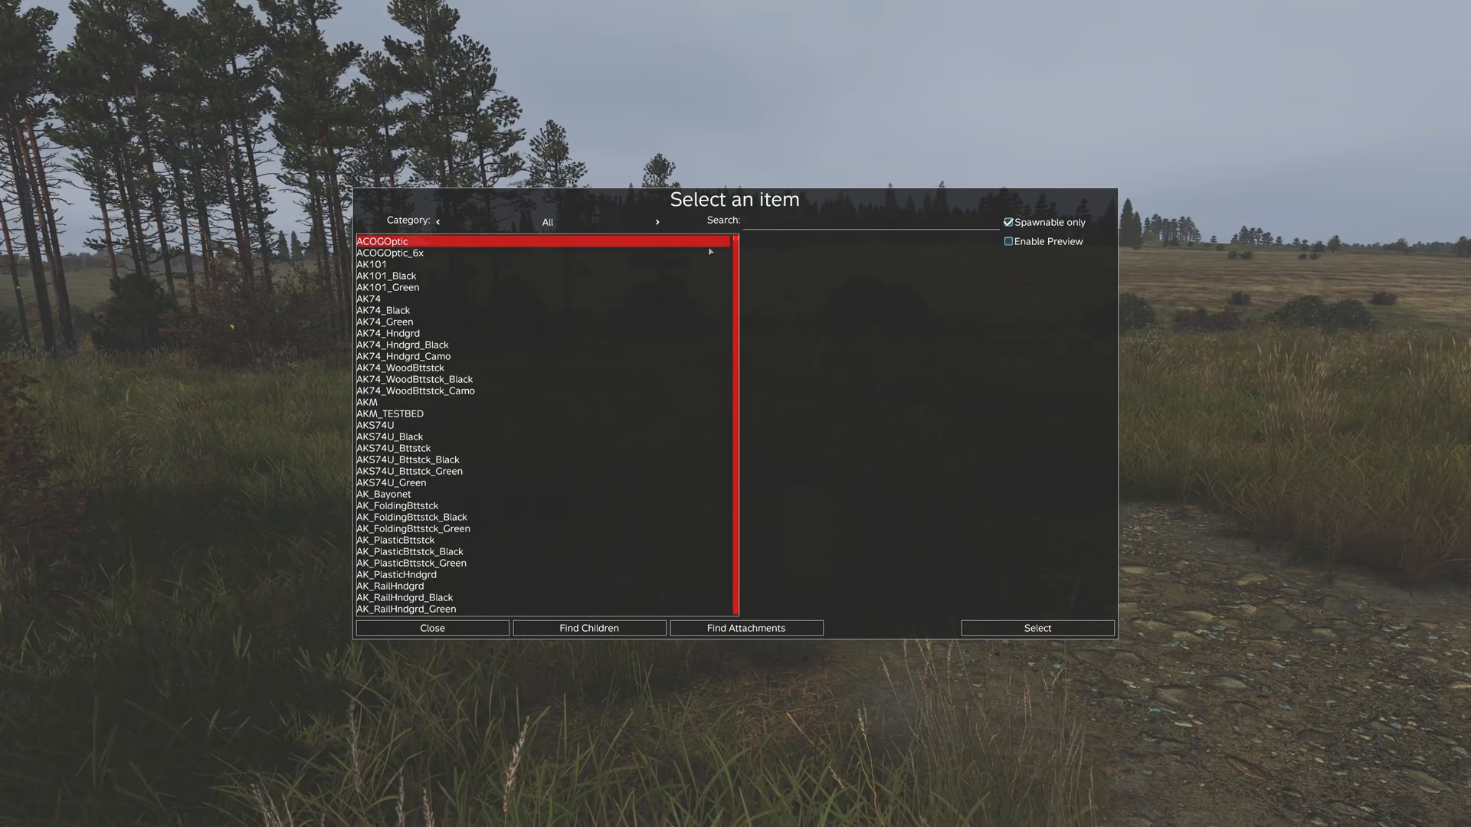
{"action": "type", "text": "a"}
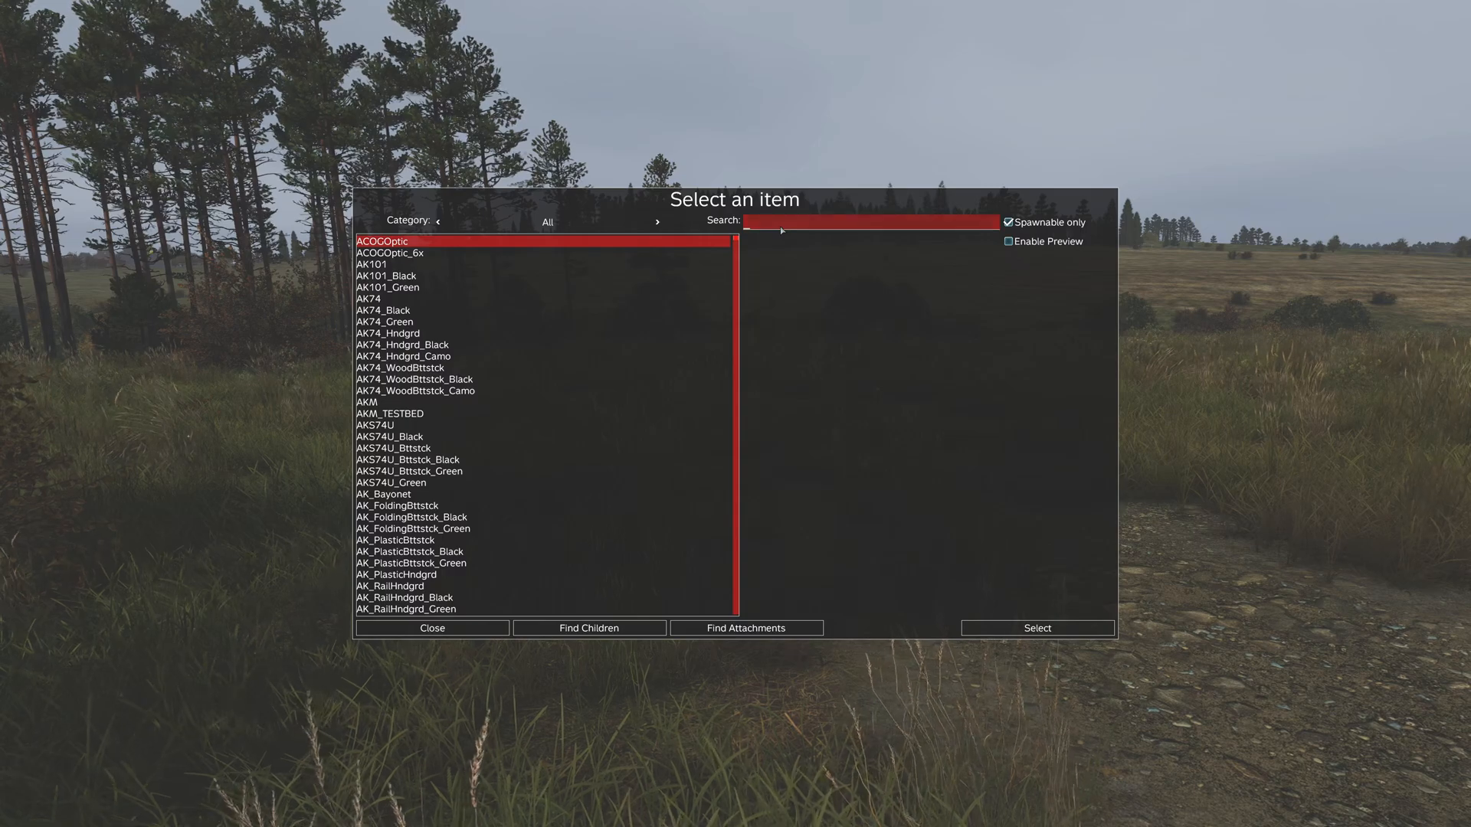
{"action": "type", "text": "k"}
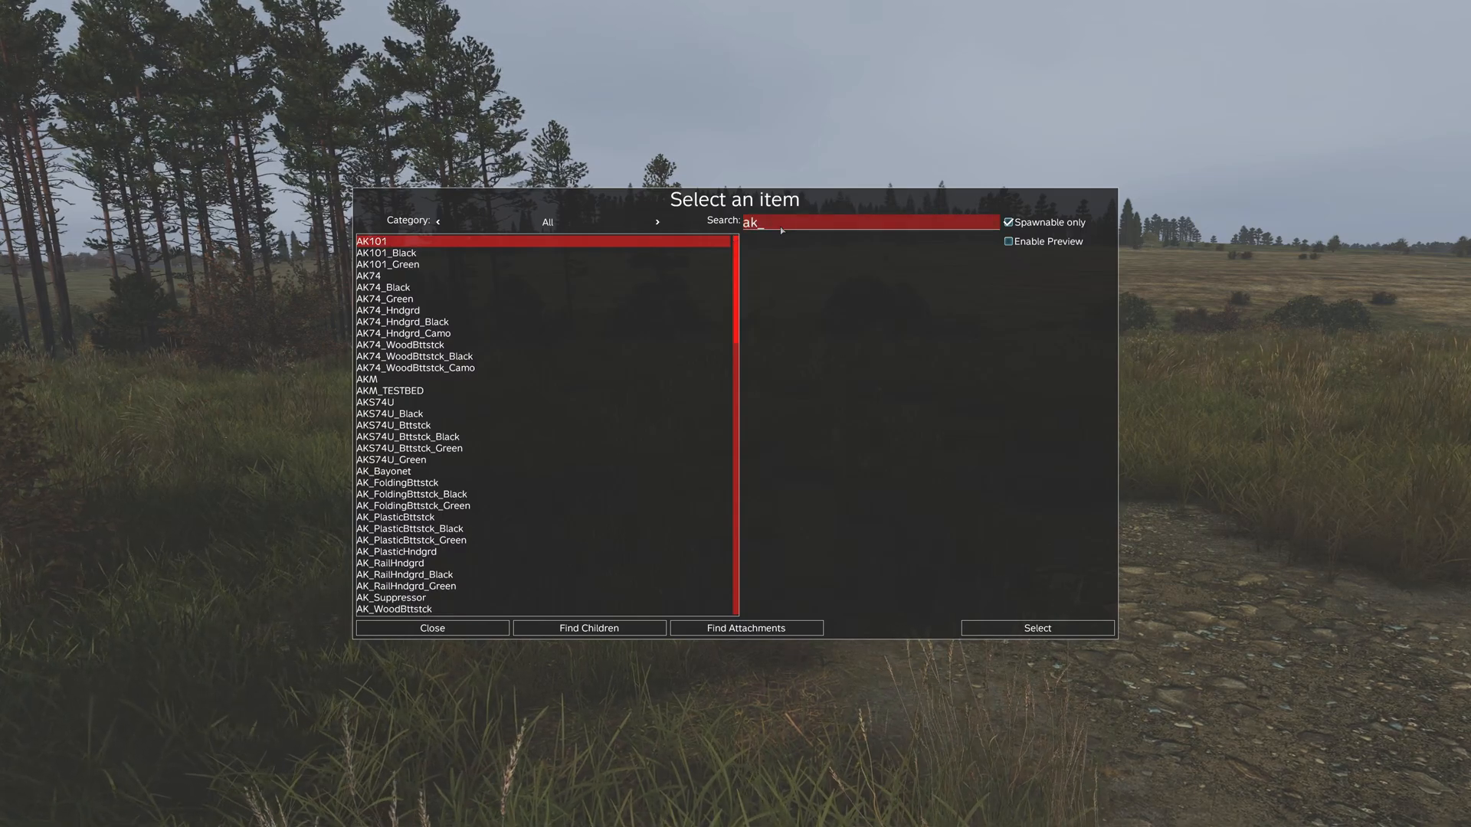
{"action": "left_click", "coordinate": [417, 403]}
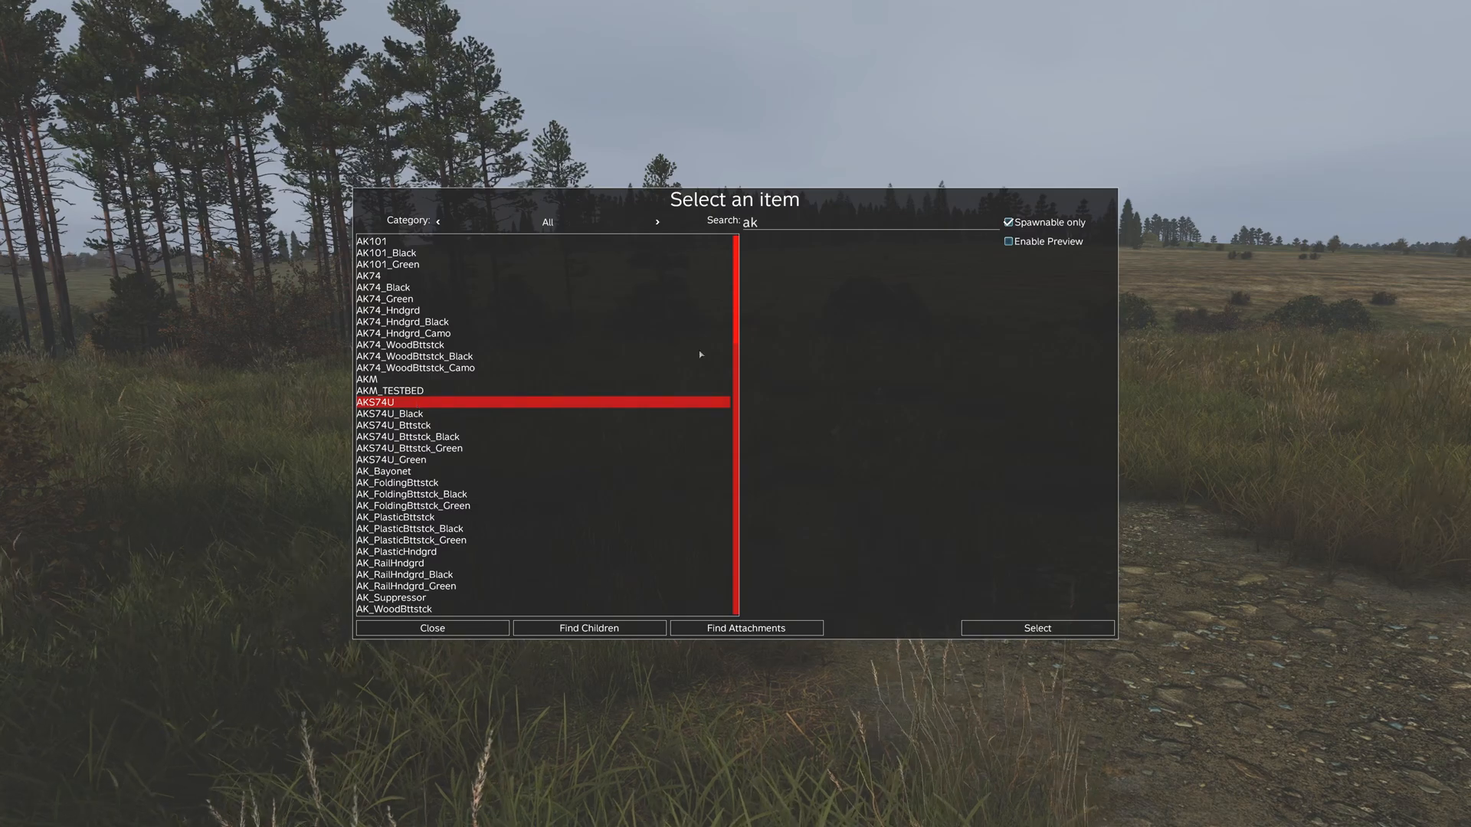
{"action": "left_click", "coordinate": [1012, 246]}
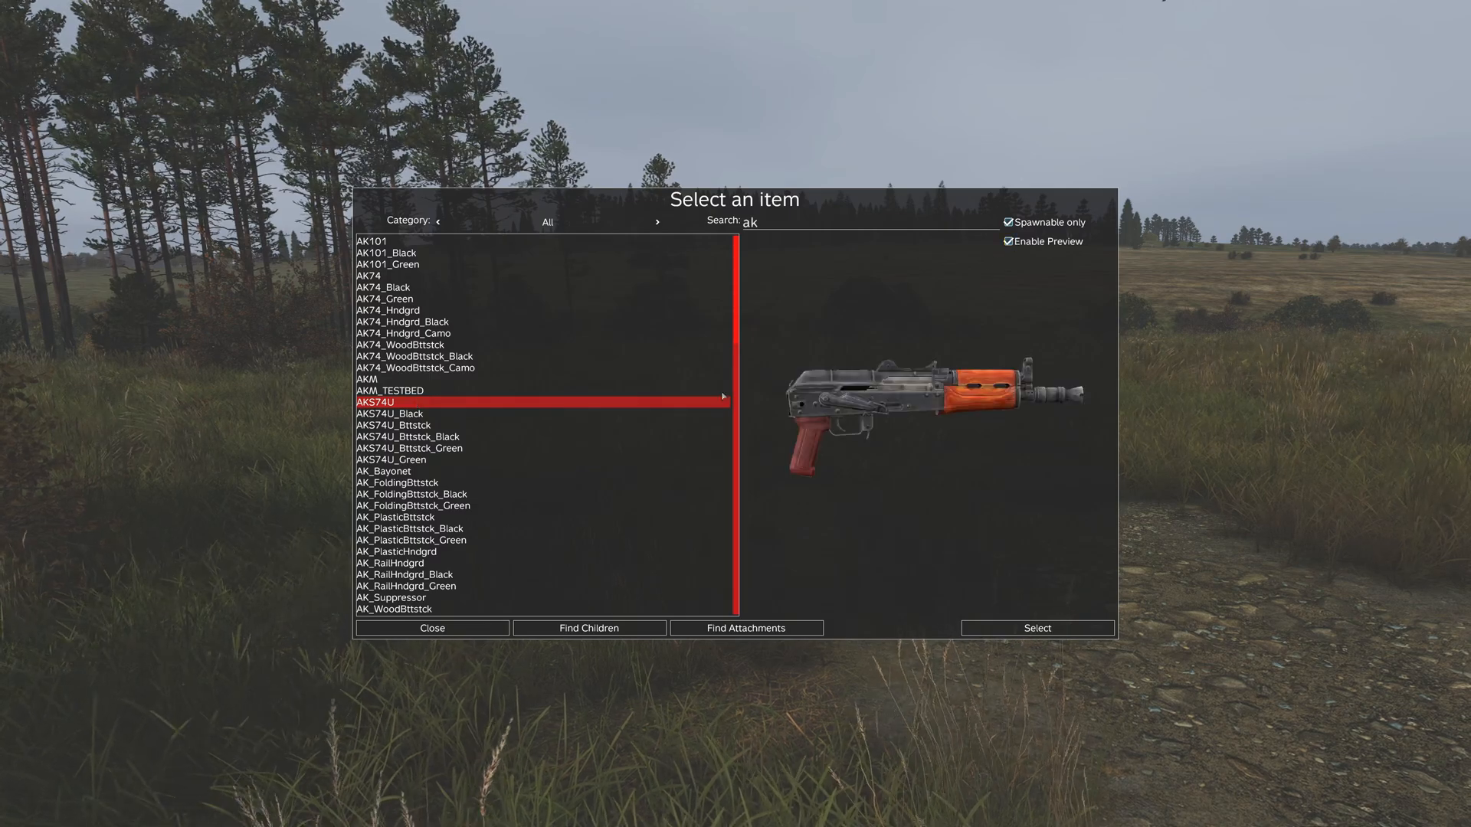
{"action": "double_click", "coordinate": [528, 403]}
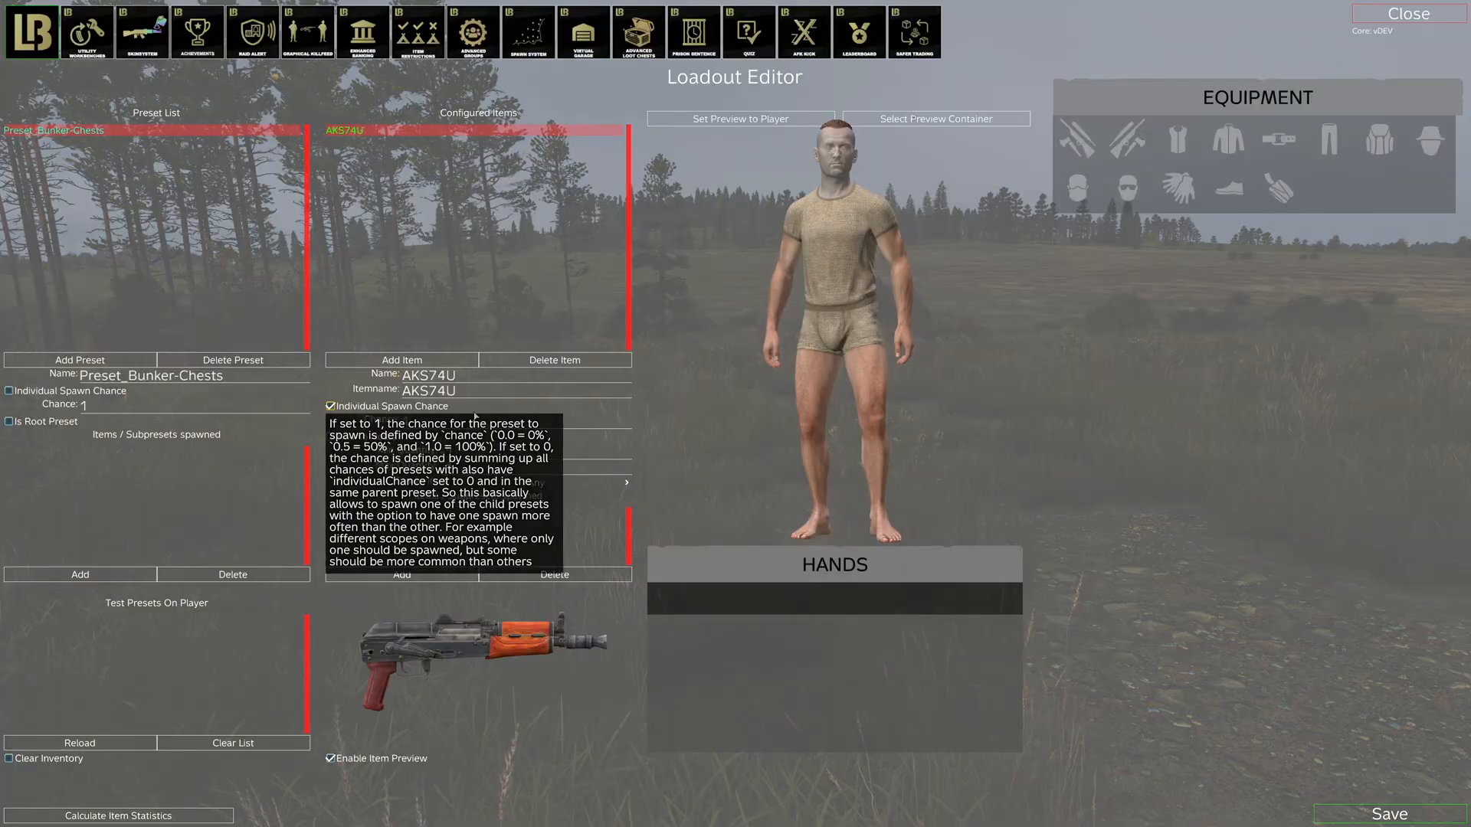
Step: Look up the attachments of the AKS74U and add Mag_AK74_30Rnd as a configured item
{"action": "left_click", "coordinate": [412, 363]}
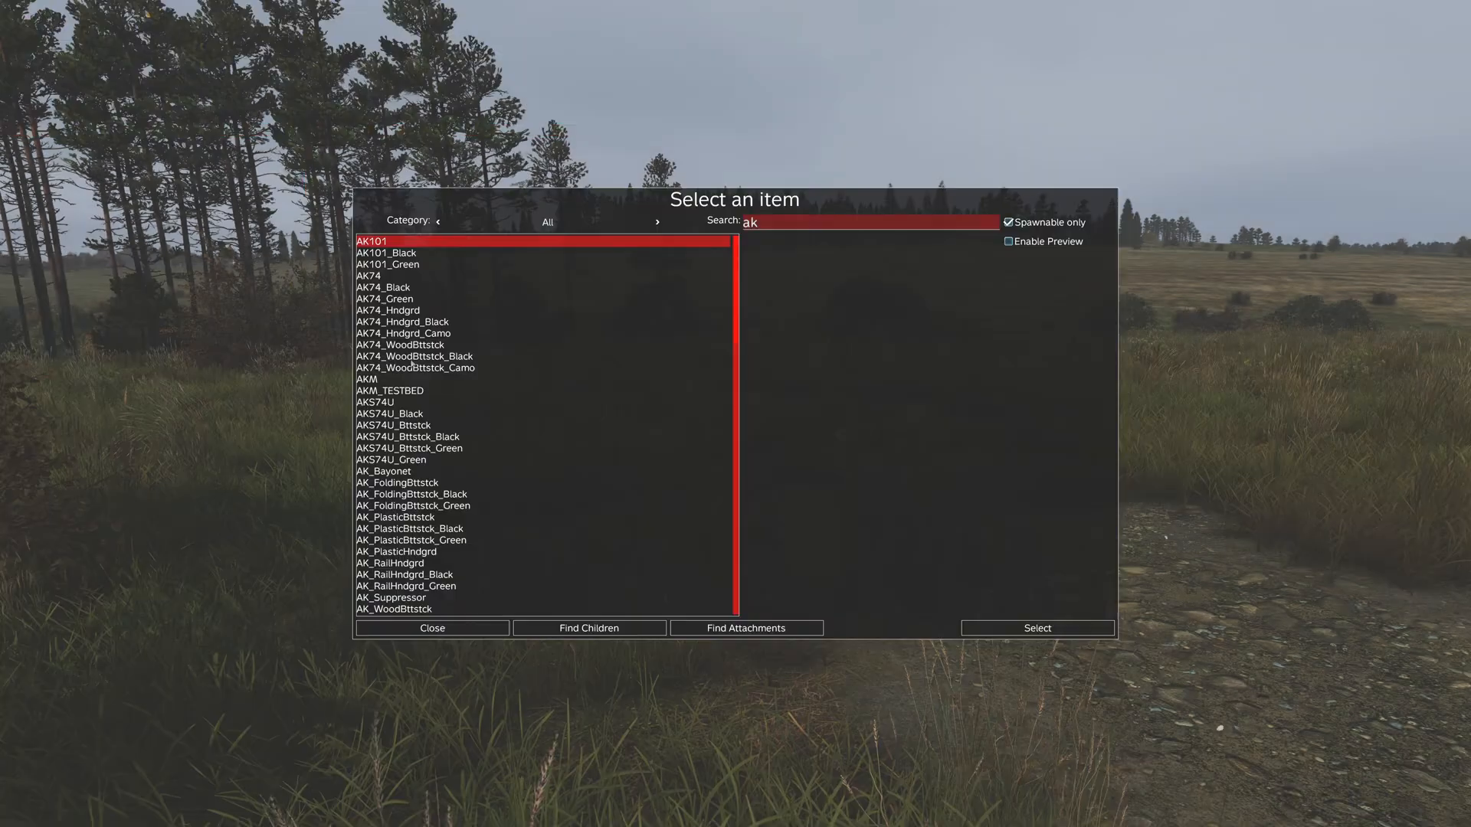
{"action": "key", "text": "BackSpace"}
{"action": "key", "text": "BackSpace"}
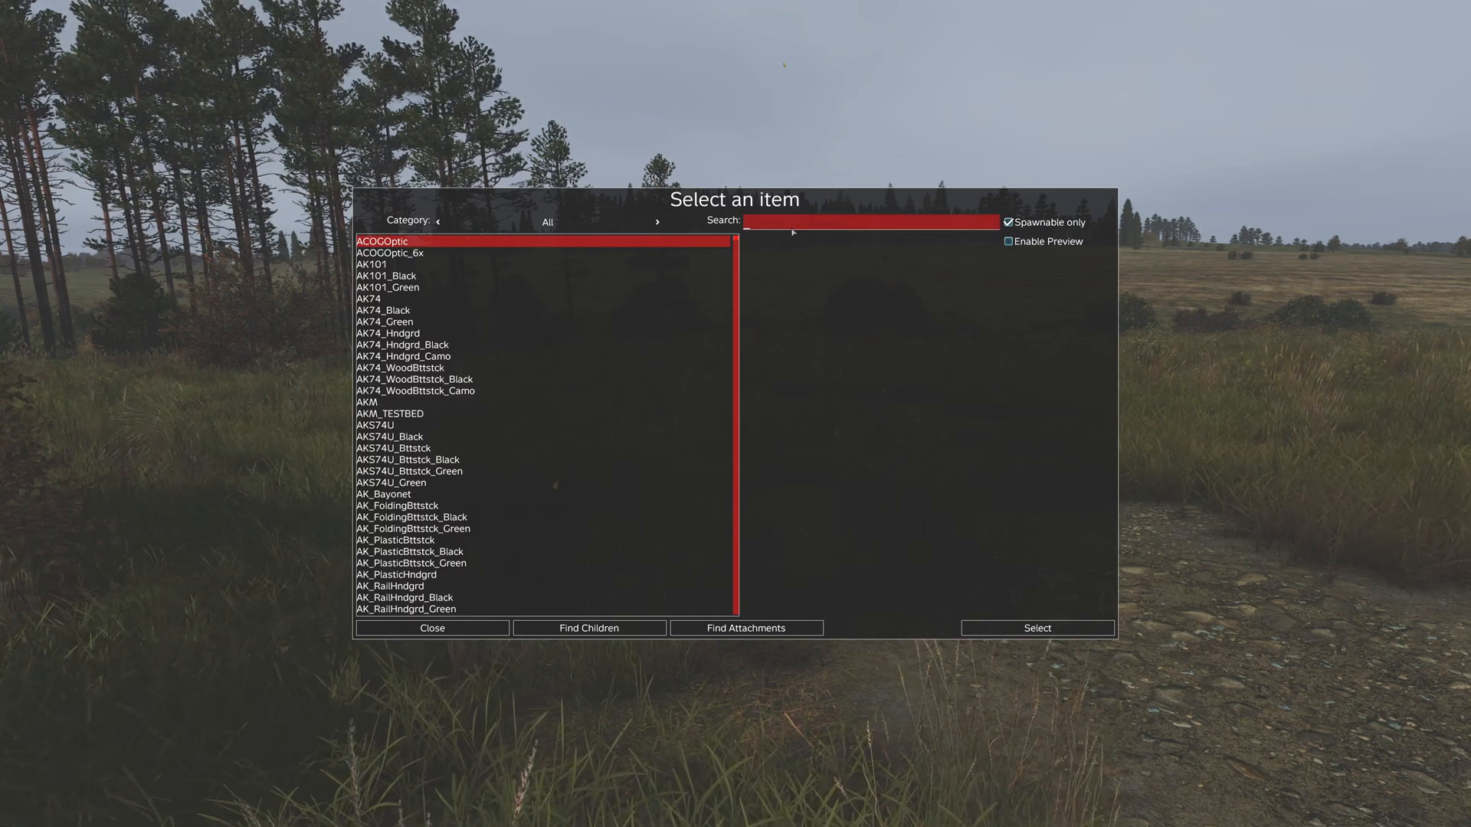
{"action": "type", "text": "aks"}
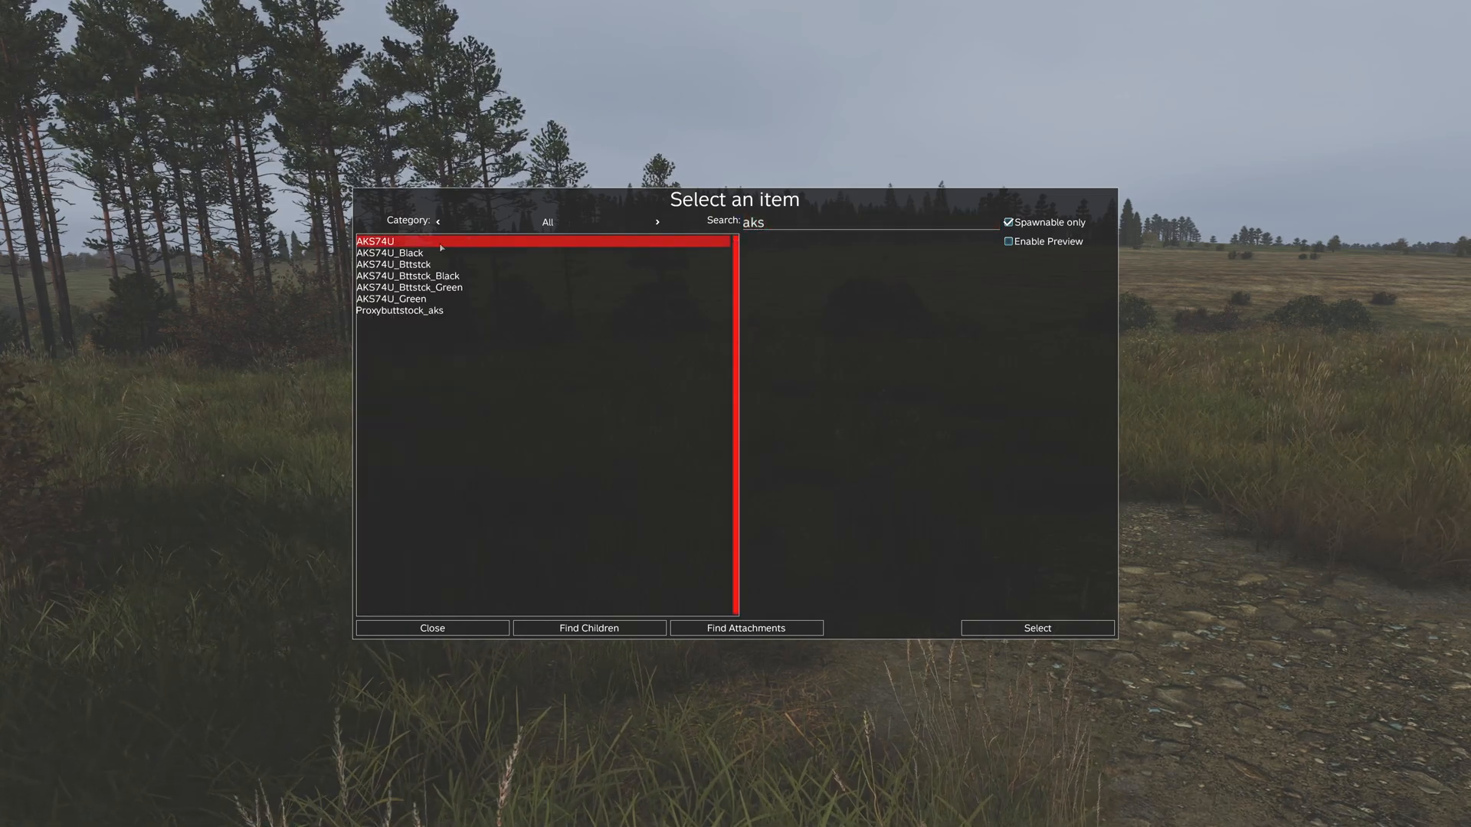
{"action": "left_click", "coordinate": [746, 628]}
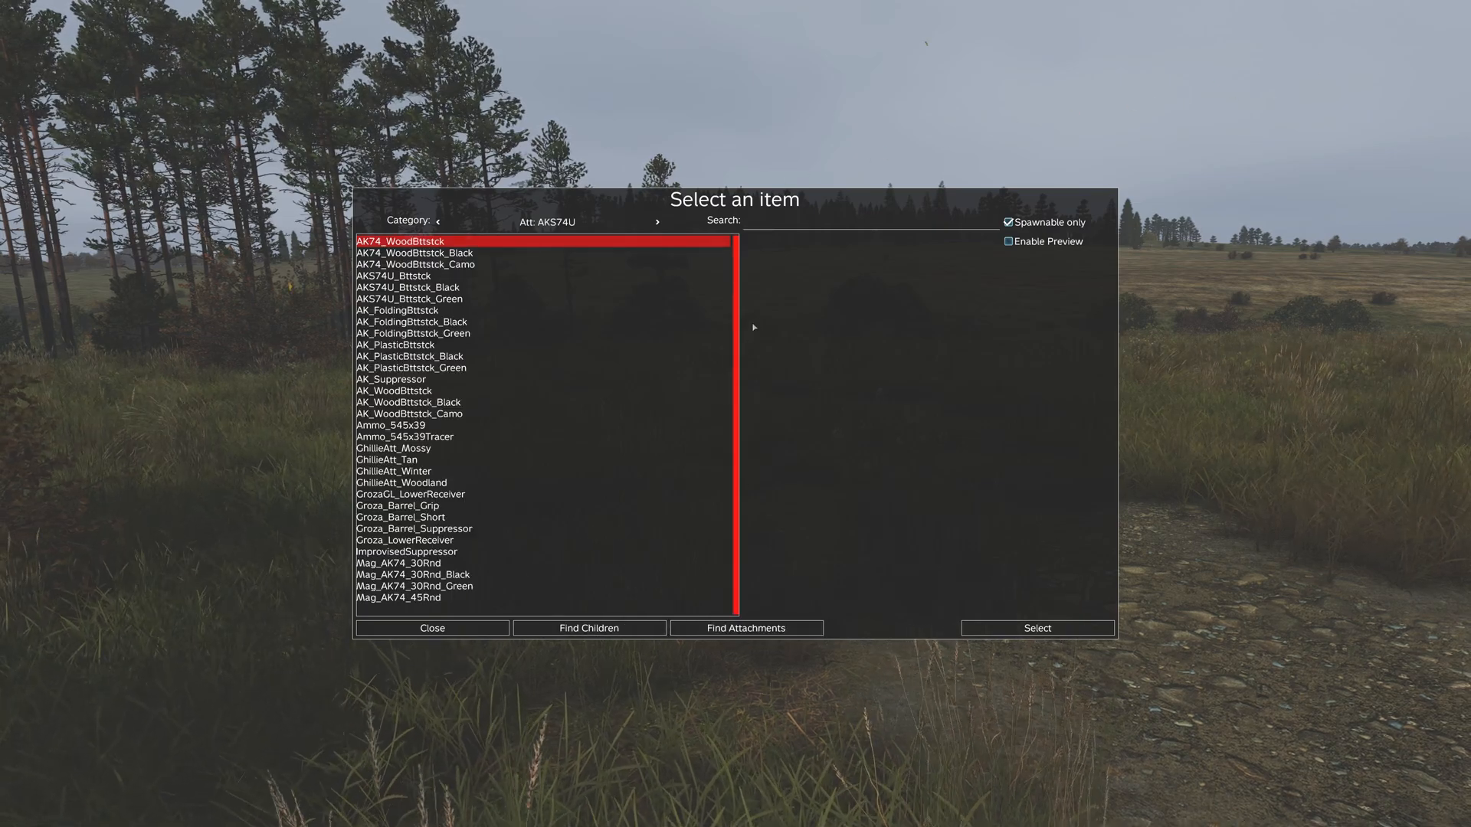
{"action": "left_click", "coordinate": [358, 565]}
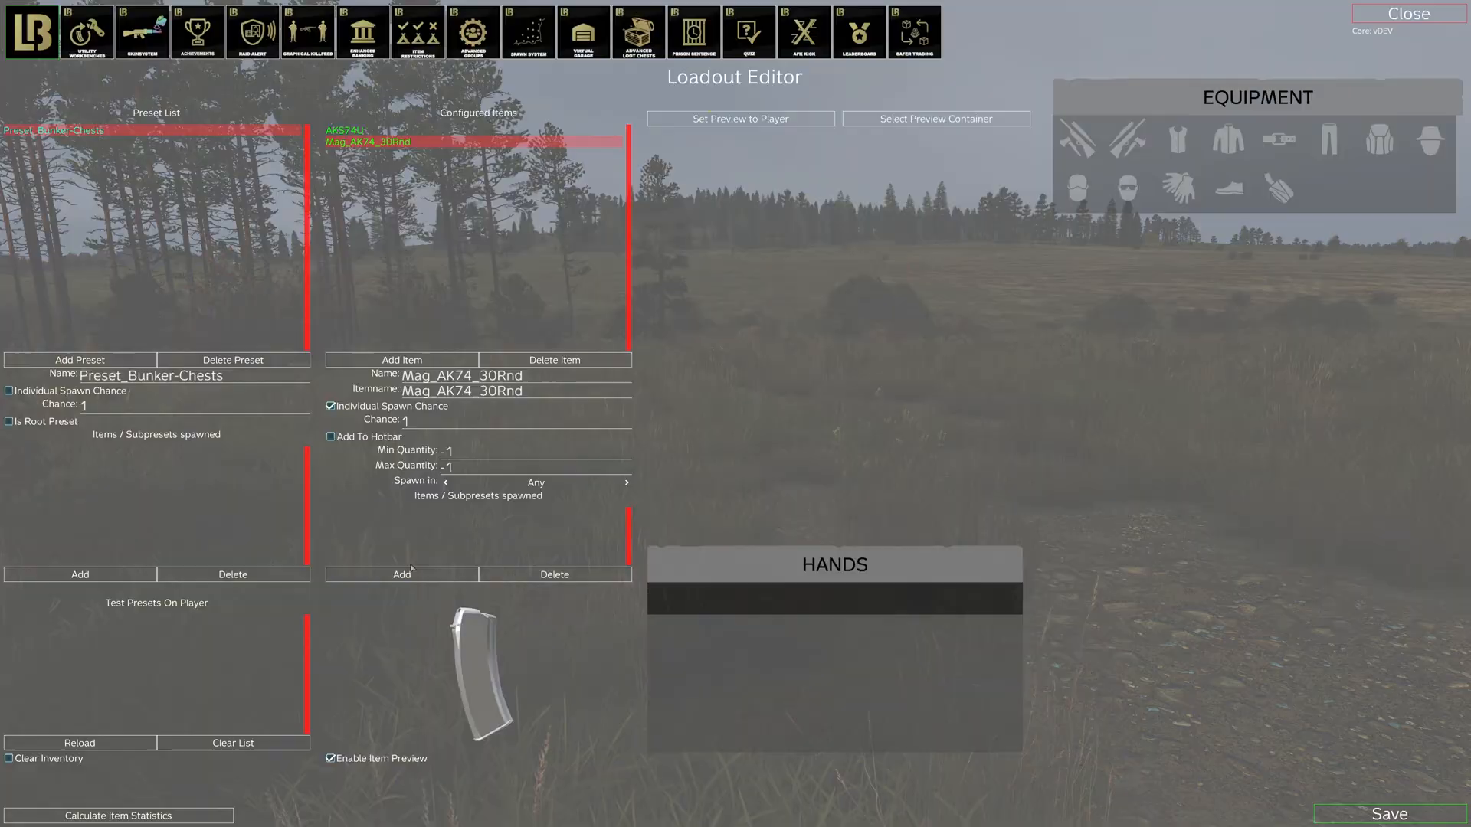
{"action": "double_click", "coordinate": [412, 566]}
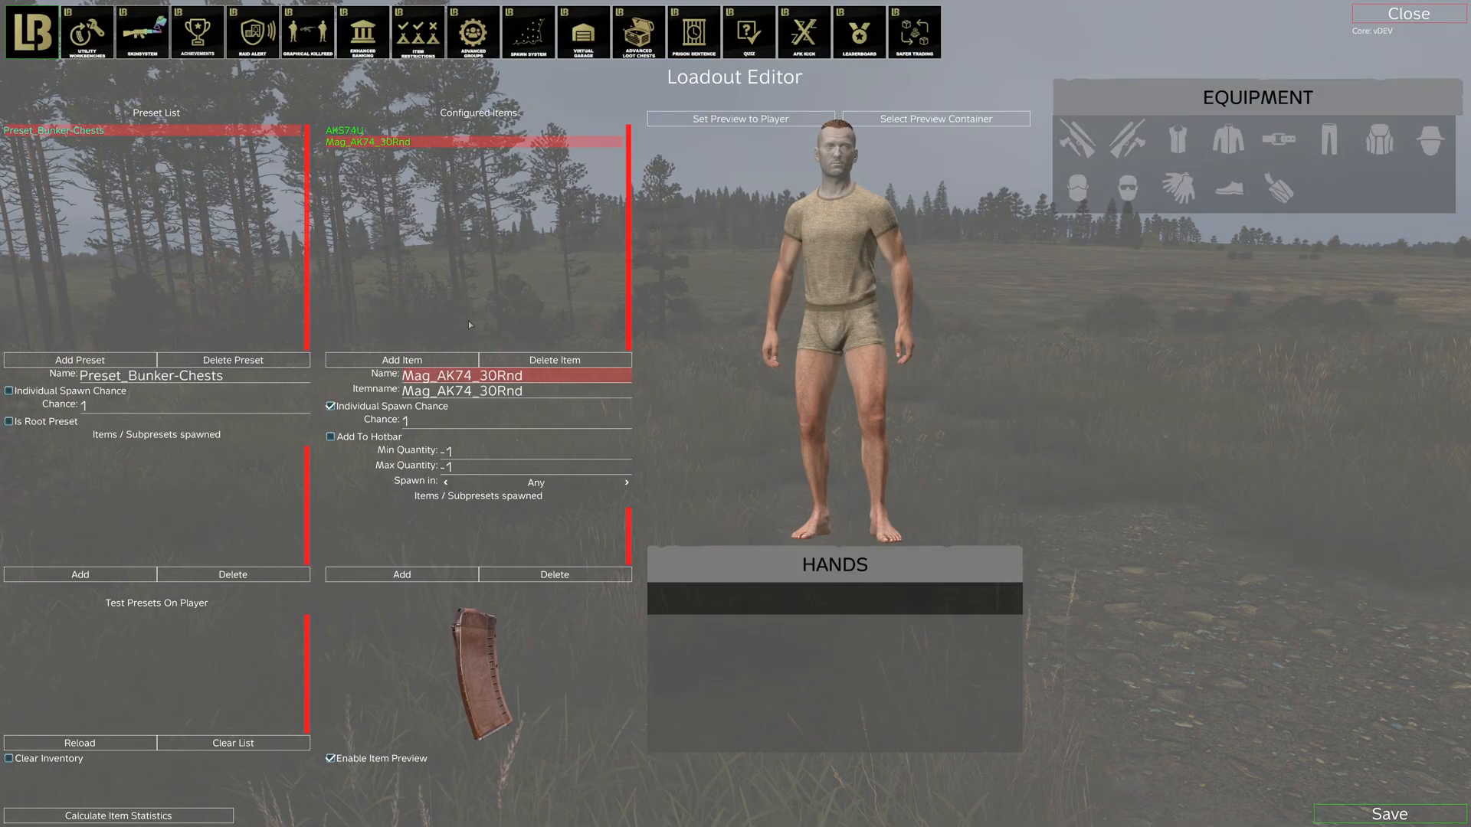
Step: Add Mag_AK74_30Rnd to the AKS74U's spawned items and set the magazine's spawn location to Magazine
{"action": "key", "text": "Up"}
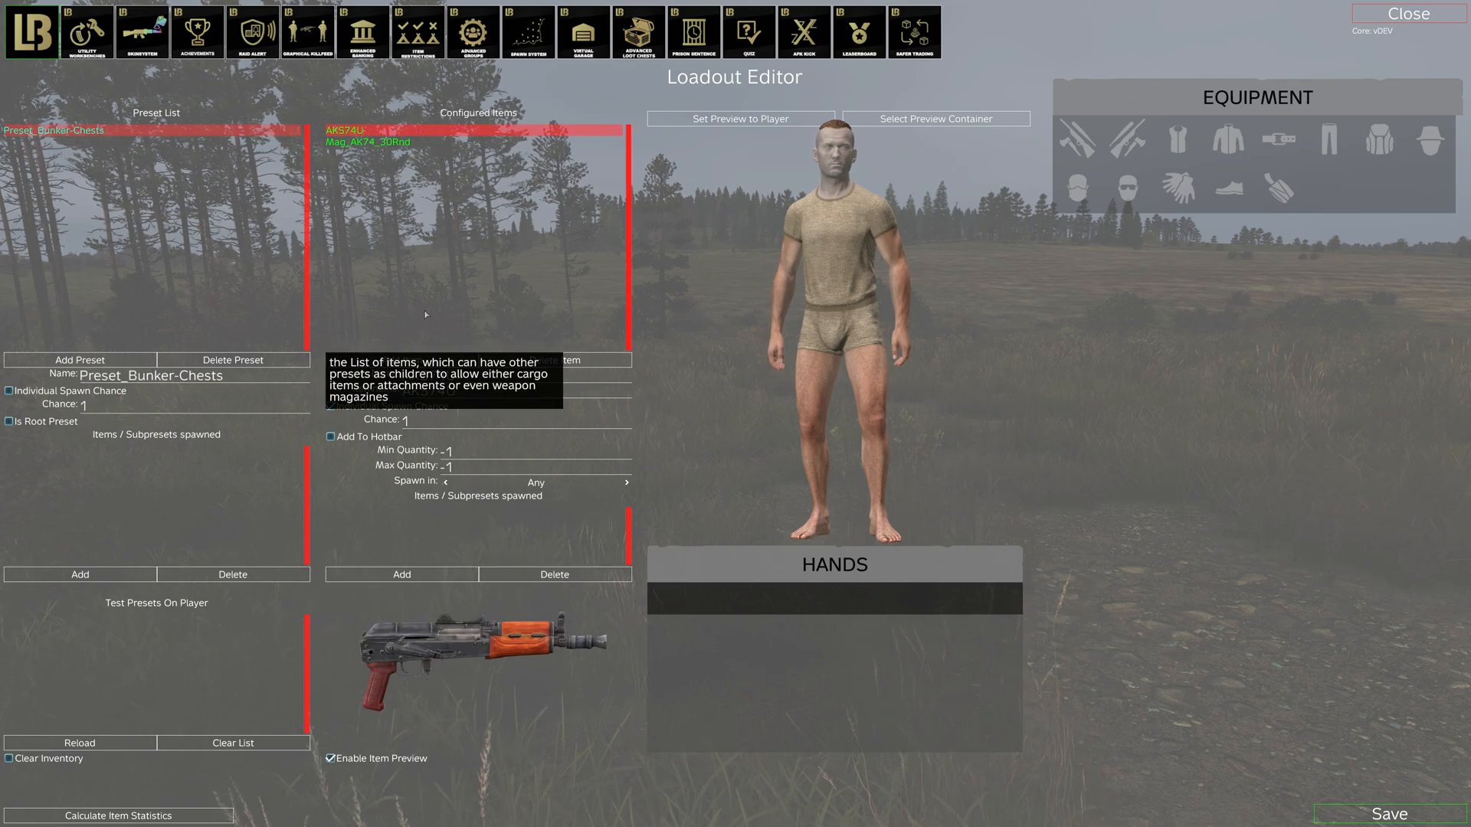
{"action": "left_click", "coordinate": [411, 576]}
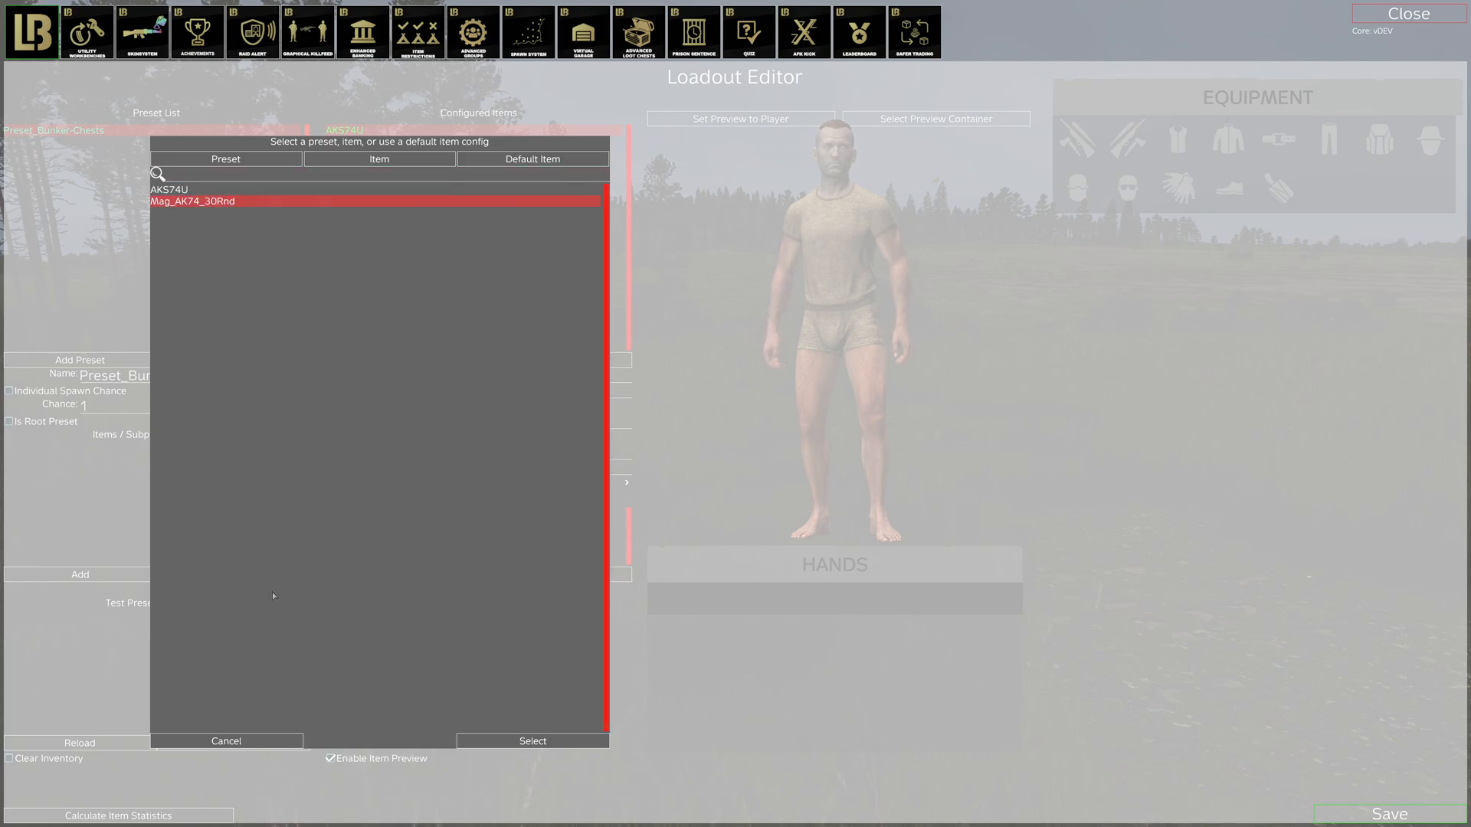
{"action": "double_click", "coordinate": [289, 201]}
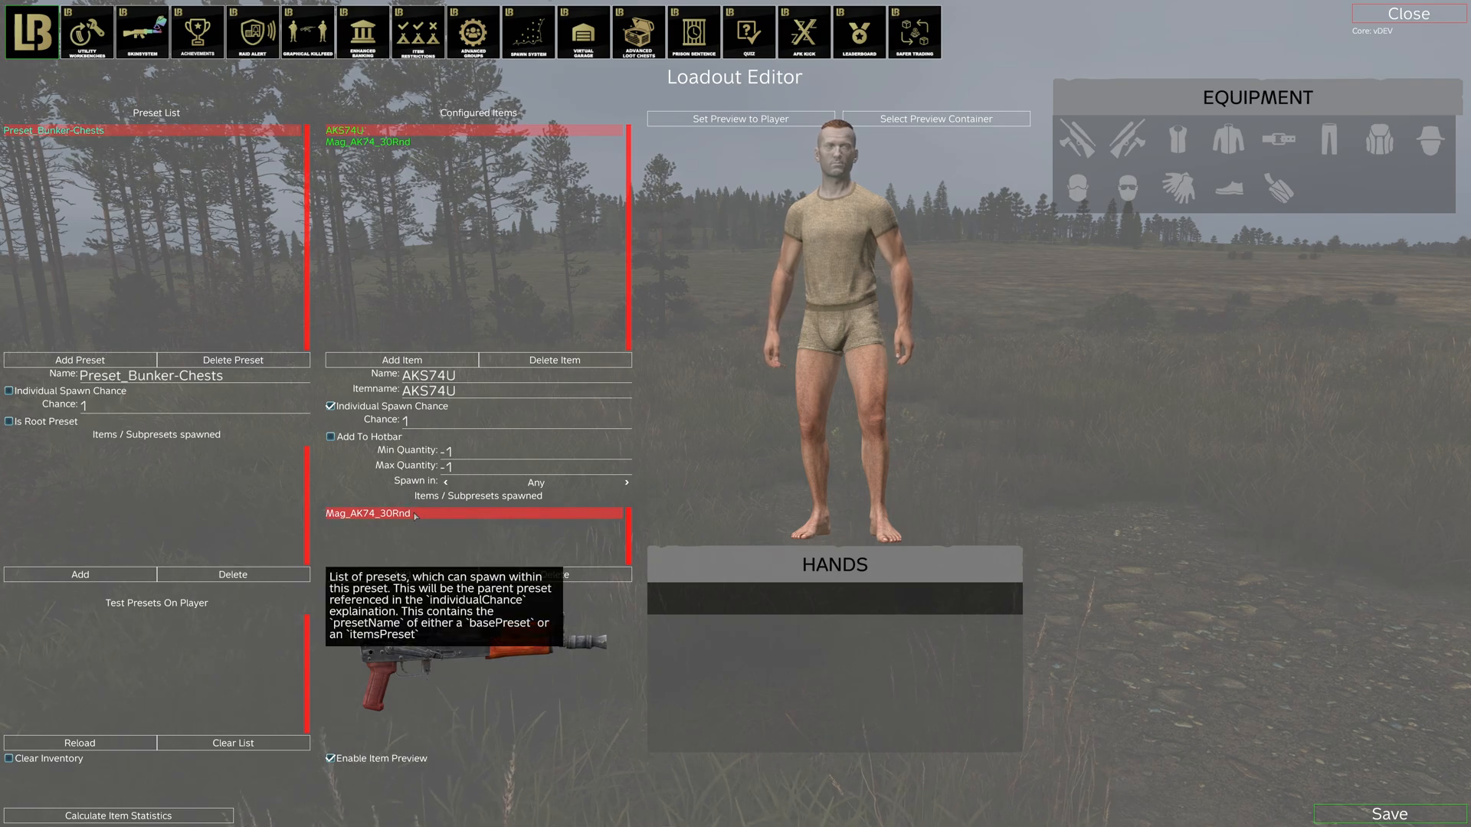
{"action": "double_click", "coordinate": [382, 515]}
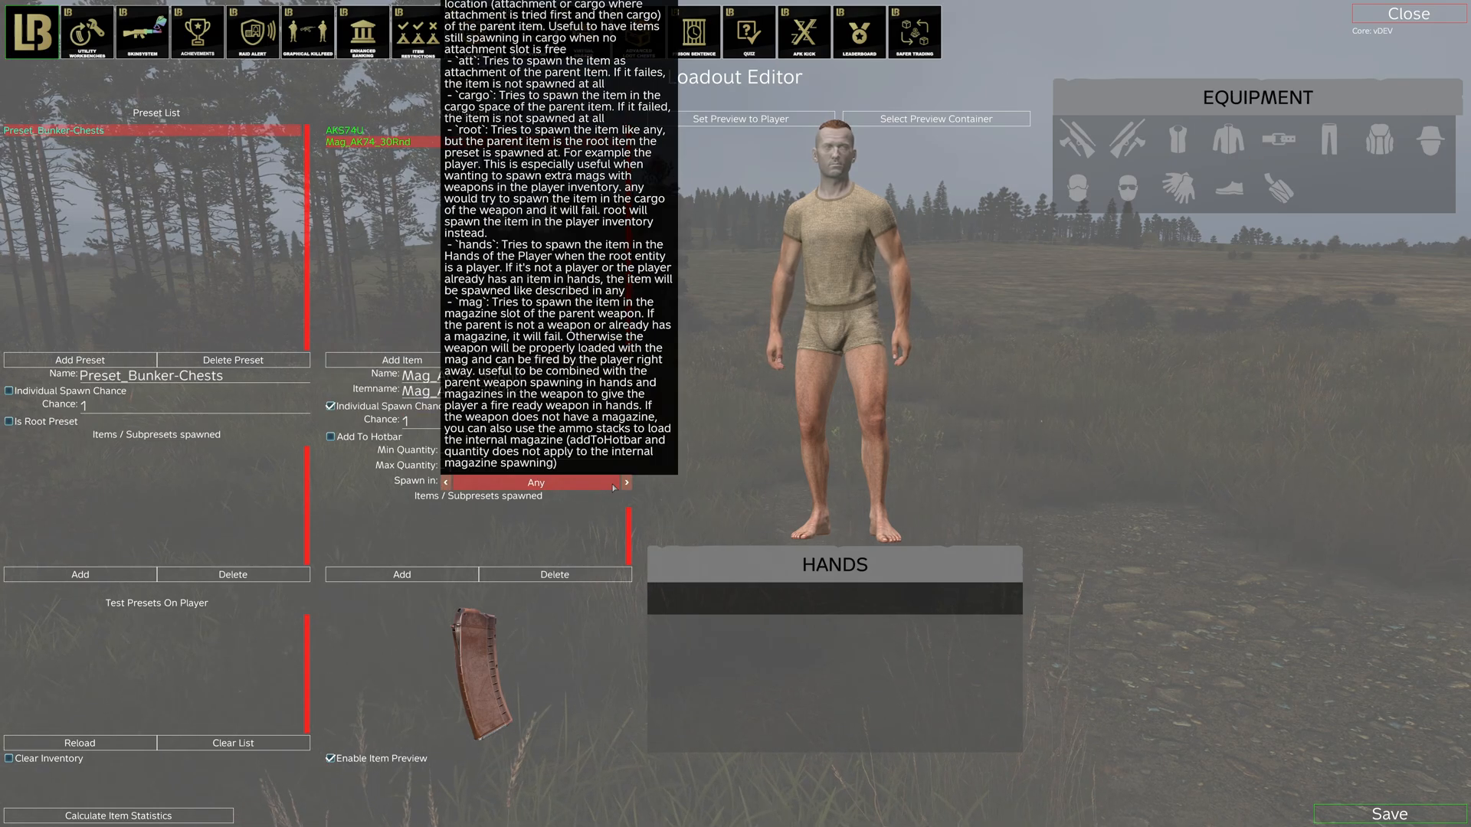
{"action": "left_click", "coordinate": [626, 483]}
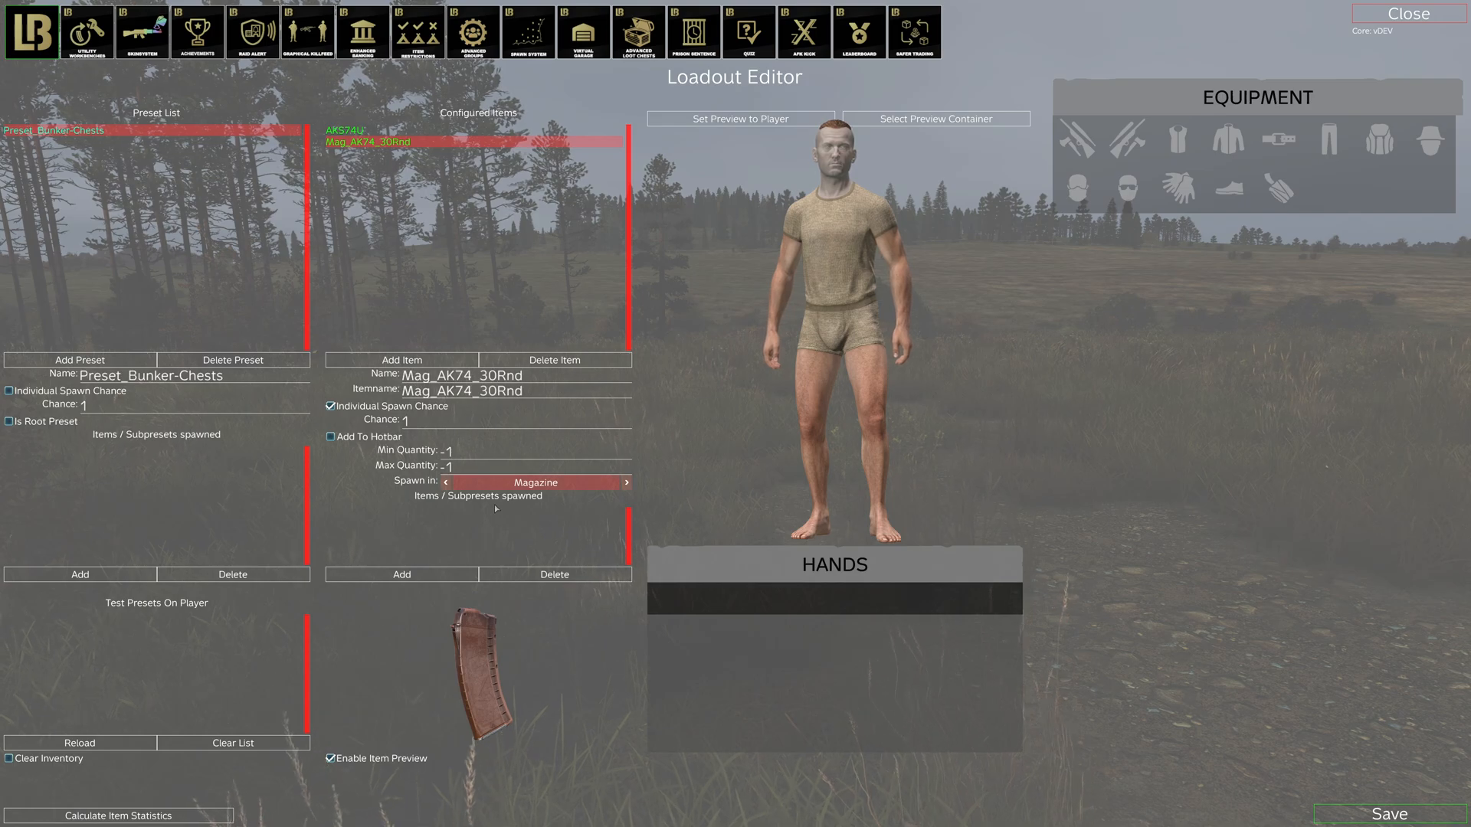
Step: Add the default item config AKS74U_Bttstck_IND, found among the rifle's attachments, to the AKS74U's spawned items
{"action": "left_click", "coordinate": [460, 131]}
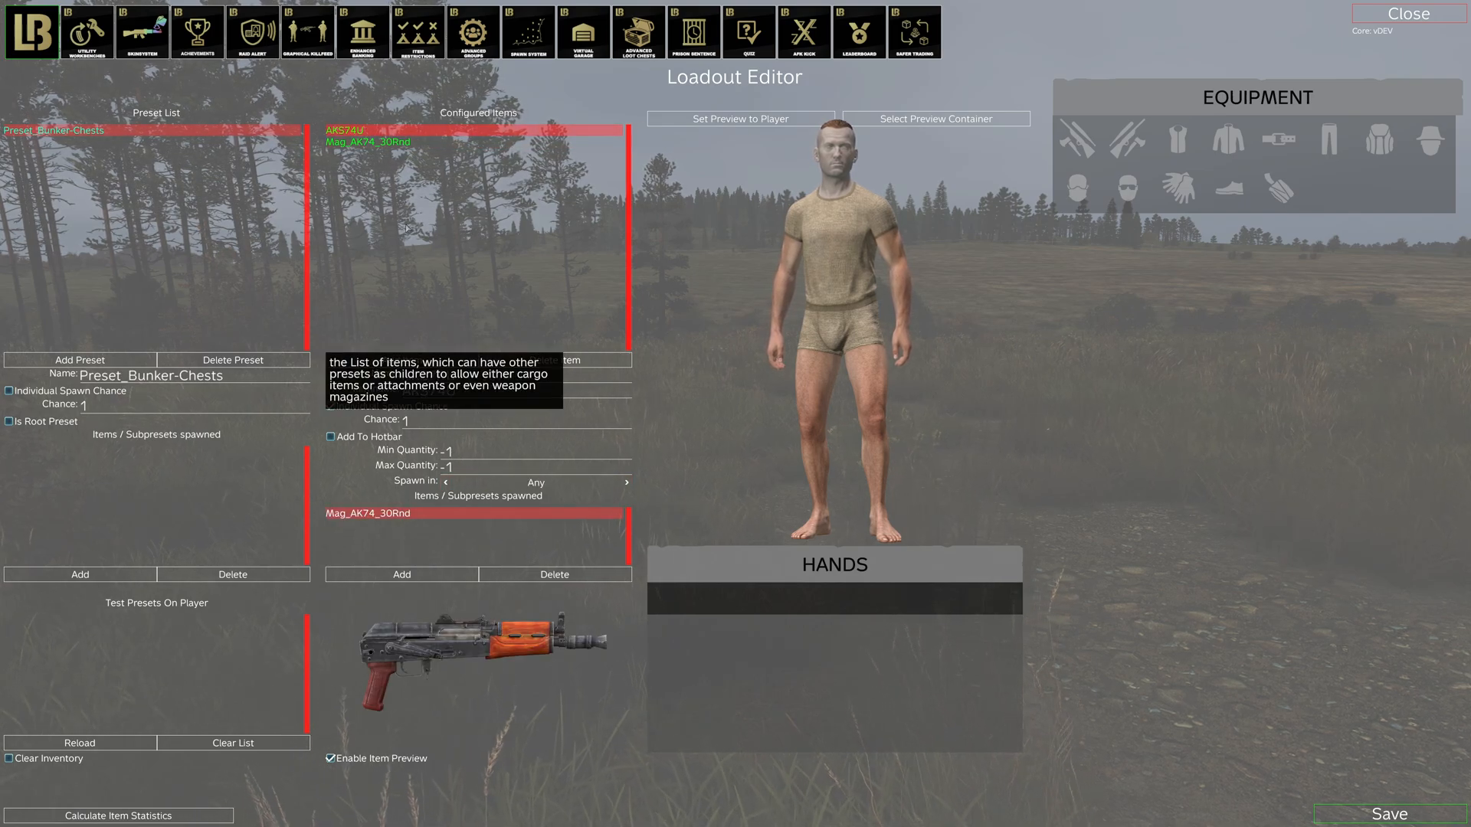
{"action": "left_click", "coordinate": [439, 575]}
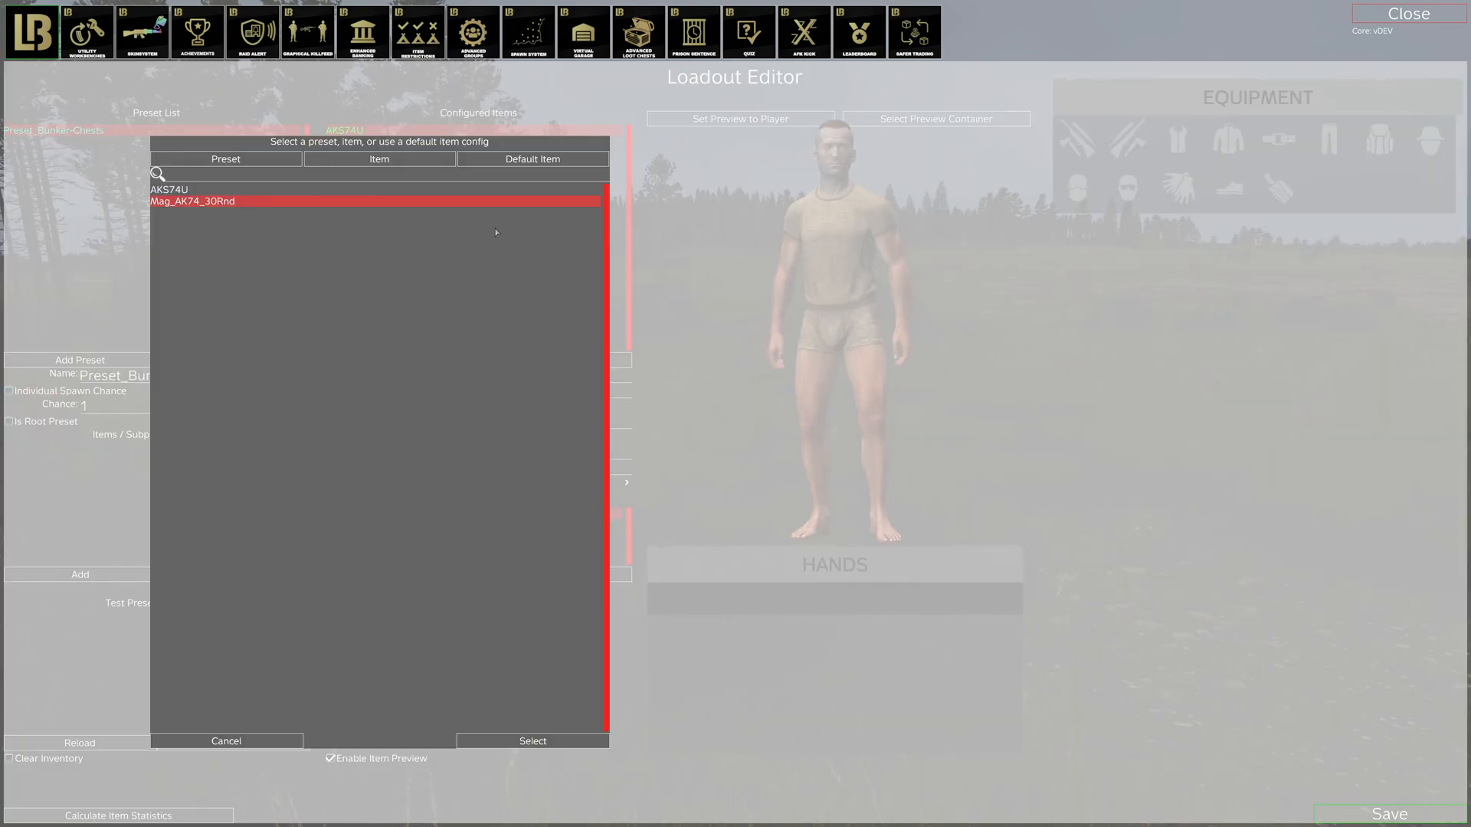
{"action": "left_click", "coordinate": [532, 158]}
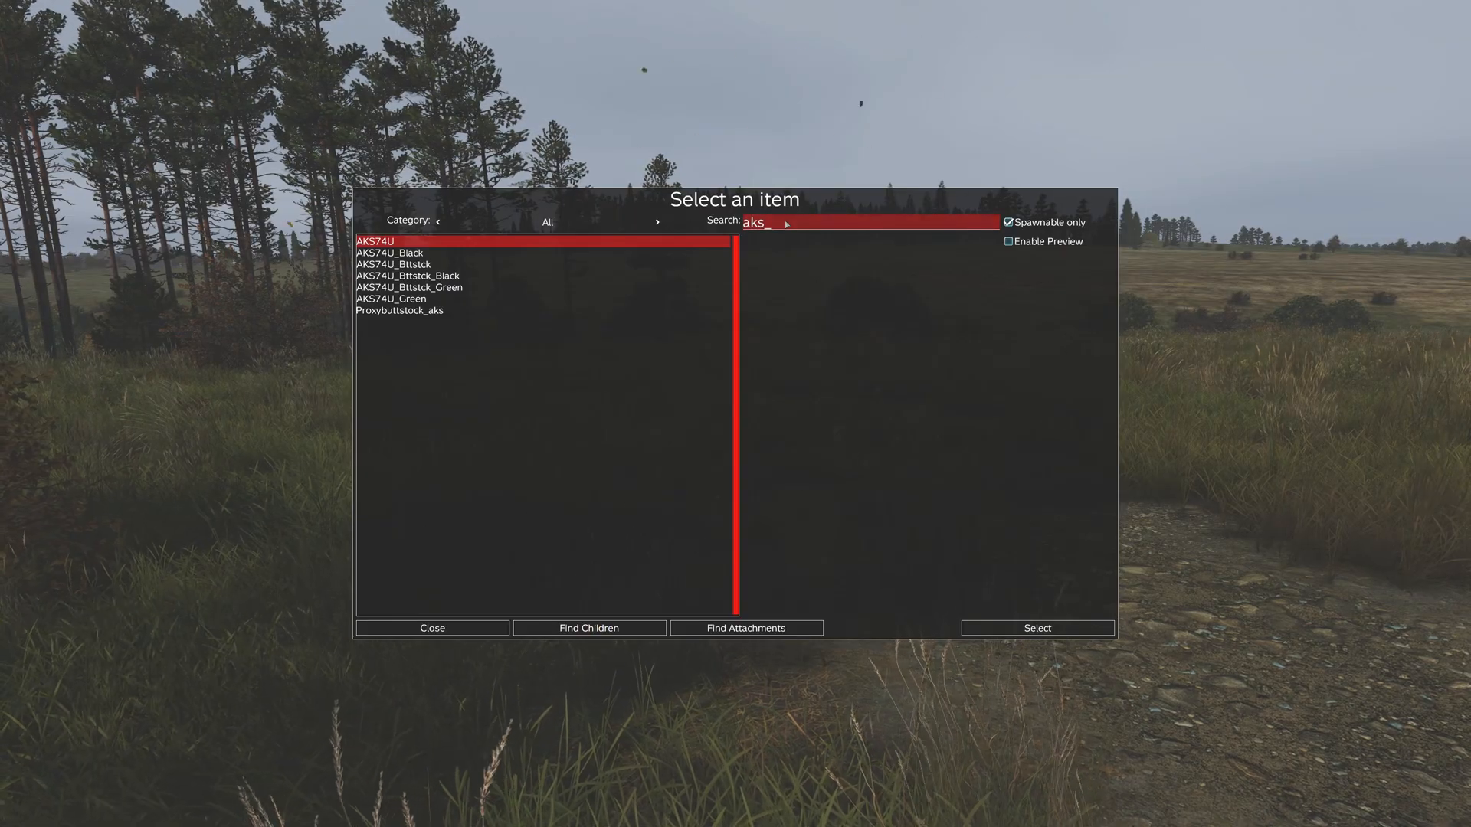
{"action": "left_click", "coordinate": [447, 243]}
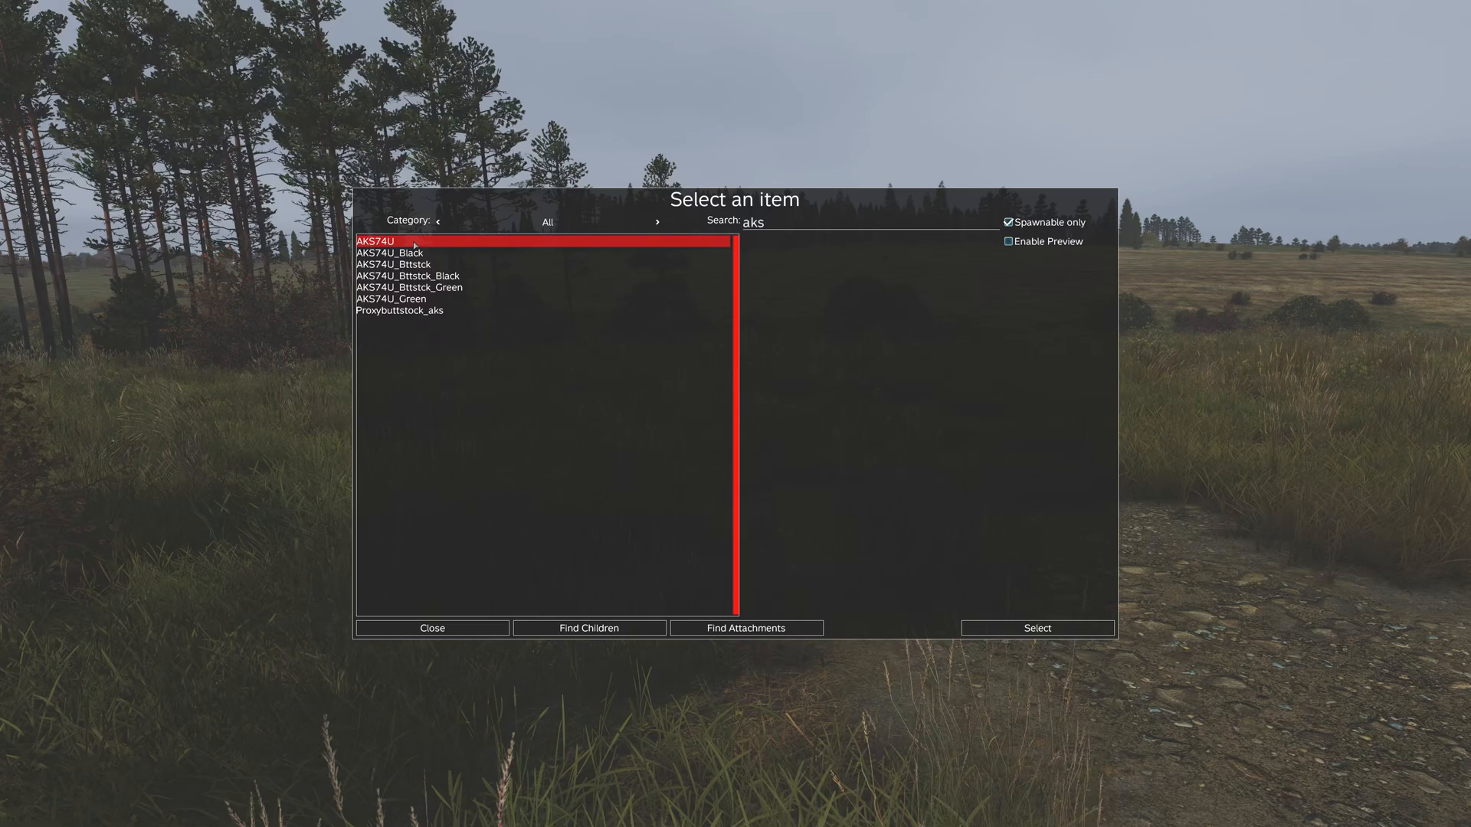
{"action": "left_click", "coordinate": [733, 634]}
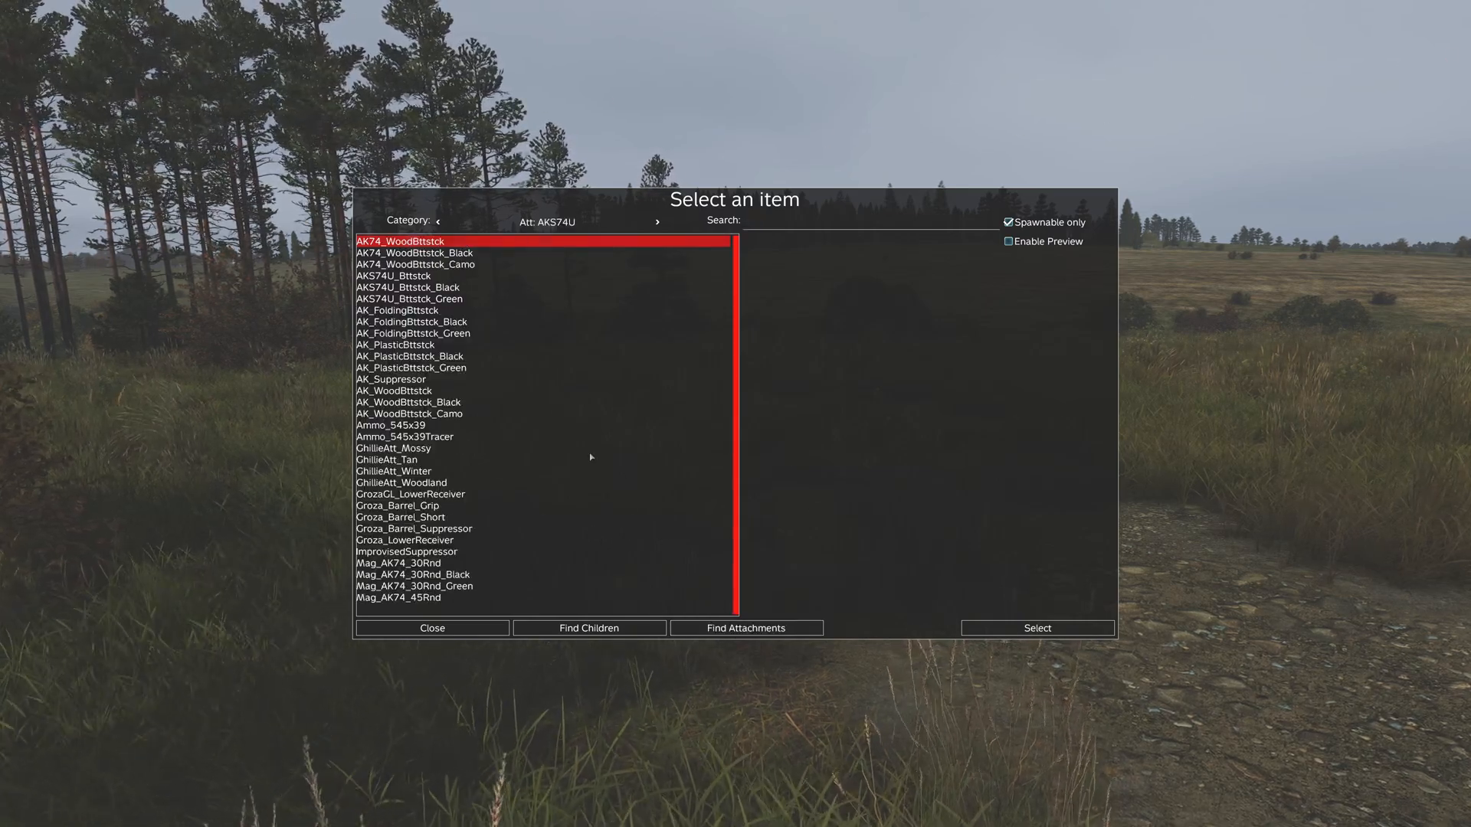
{"action": "left_click", "coordinate": [1009, 243]}
{"action": "key", "text": "Down"}
{"action": "key", "text": "Down"}
{"action": "key", "text": "Down"}
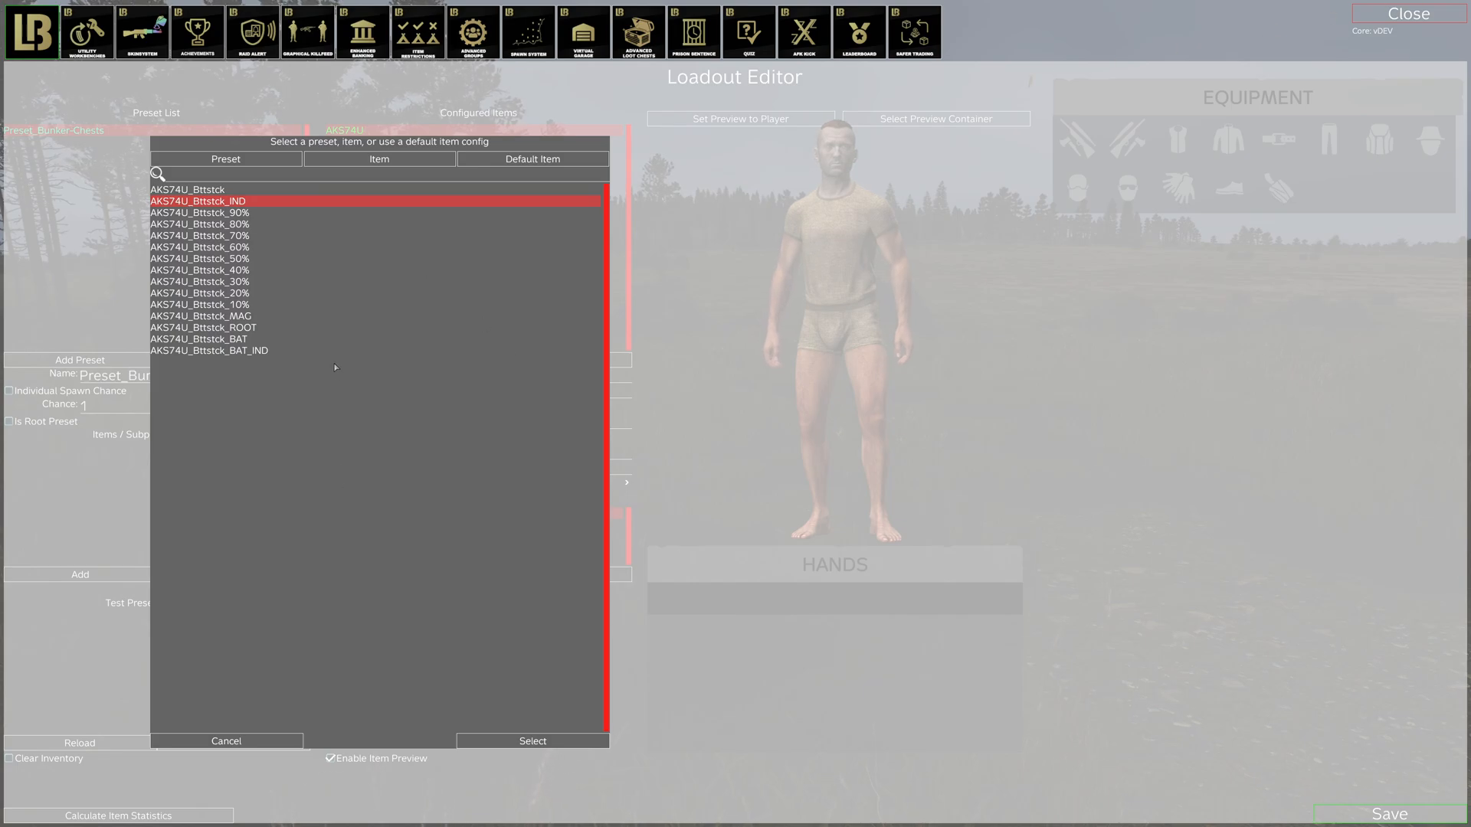
{"action": "double_click", "coordinate": [240, 201]}
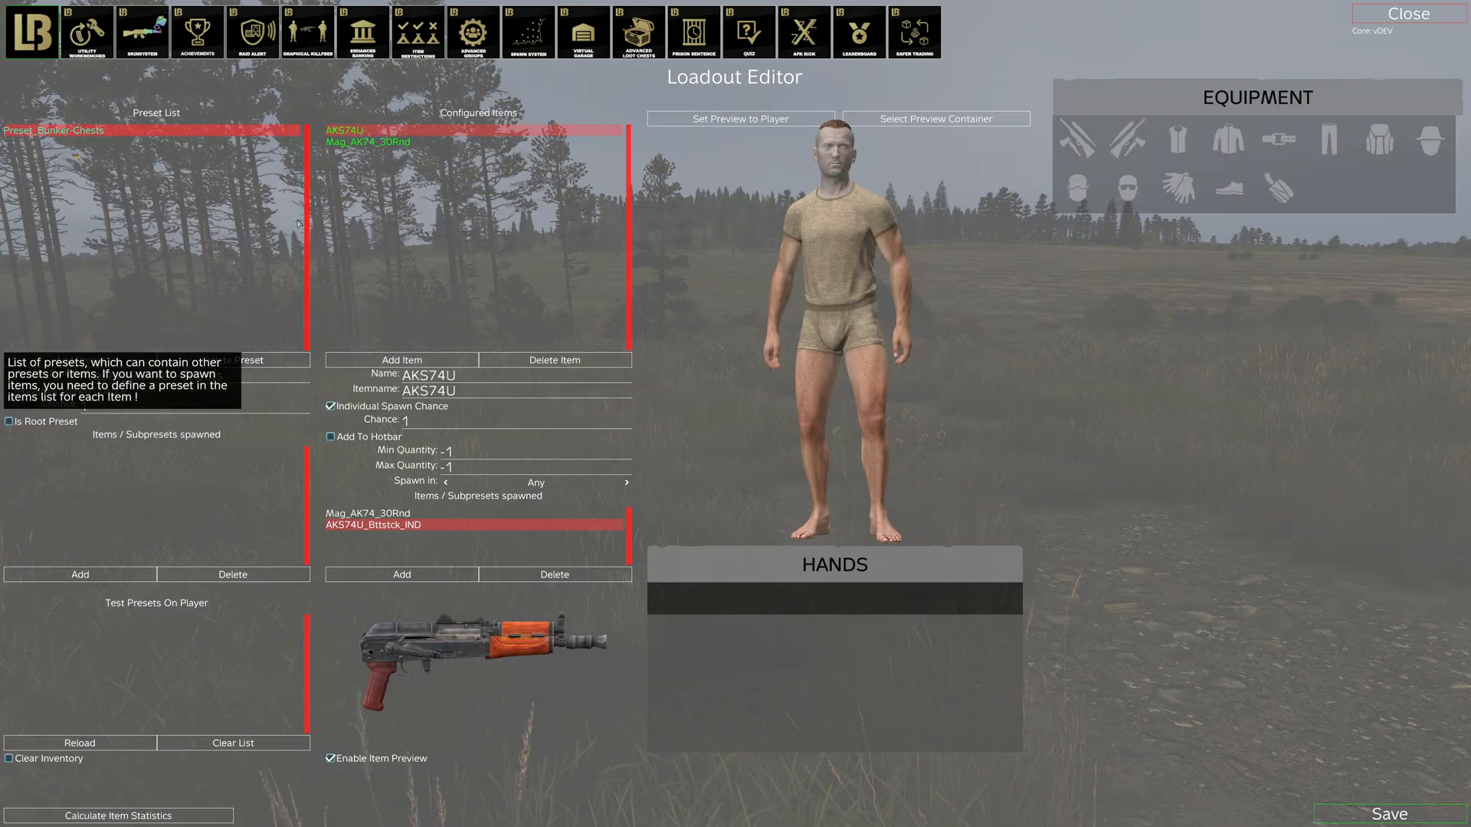
Step: Review the settings of the magazine assigned to the AKS74U, and return to the rifle's configuration
{"action": "left_click", "coordinate": [407, 514]}
{"action": "double_click", "coordinate": [407, 515]}
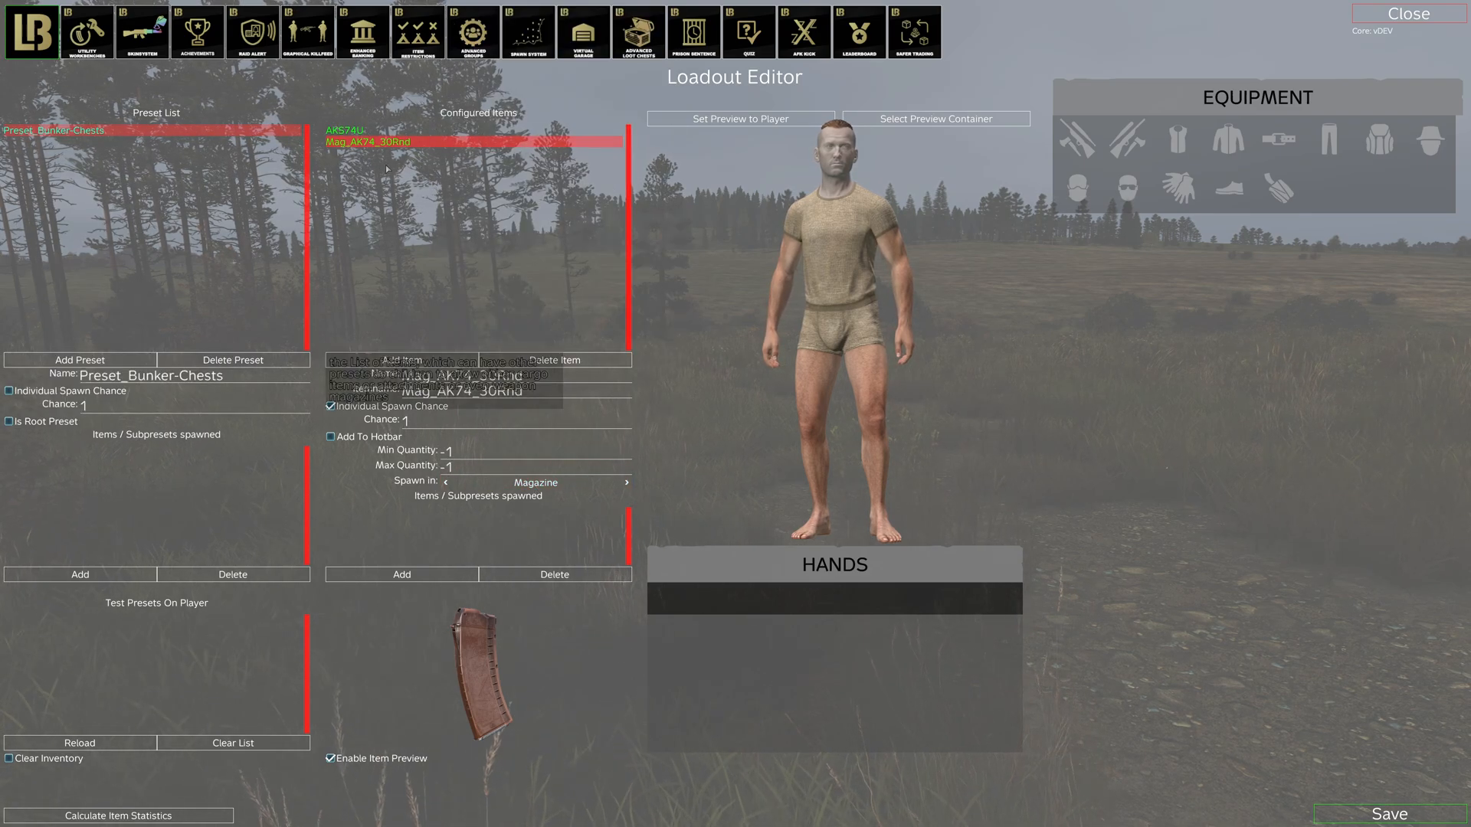
{"action": "left_click", "coordinate": [353, 131]}
Step: Add the configured AKS74U item to the spawned items of Preset_Bunker-Chests
{"action": "left_click", "coordinate": [95, 576]}
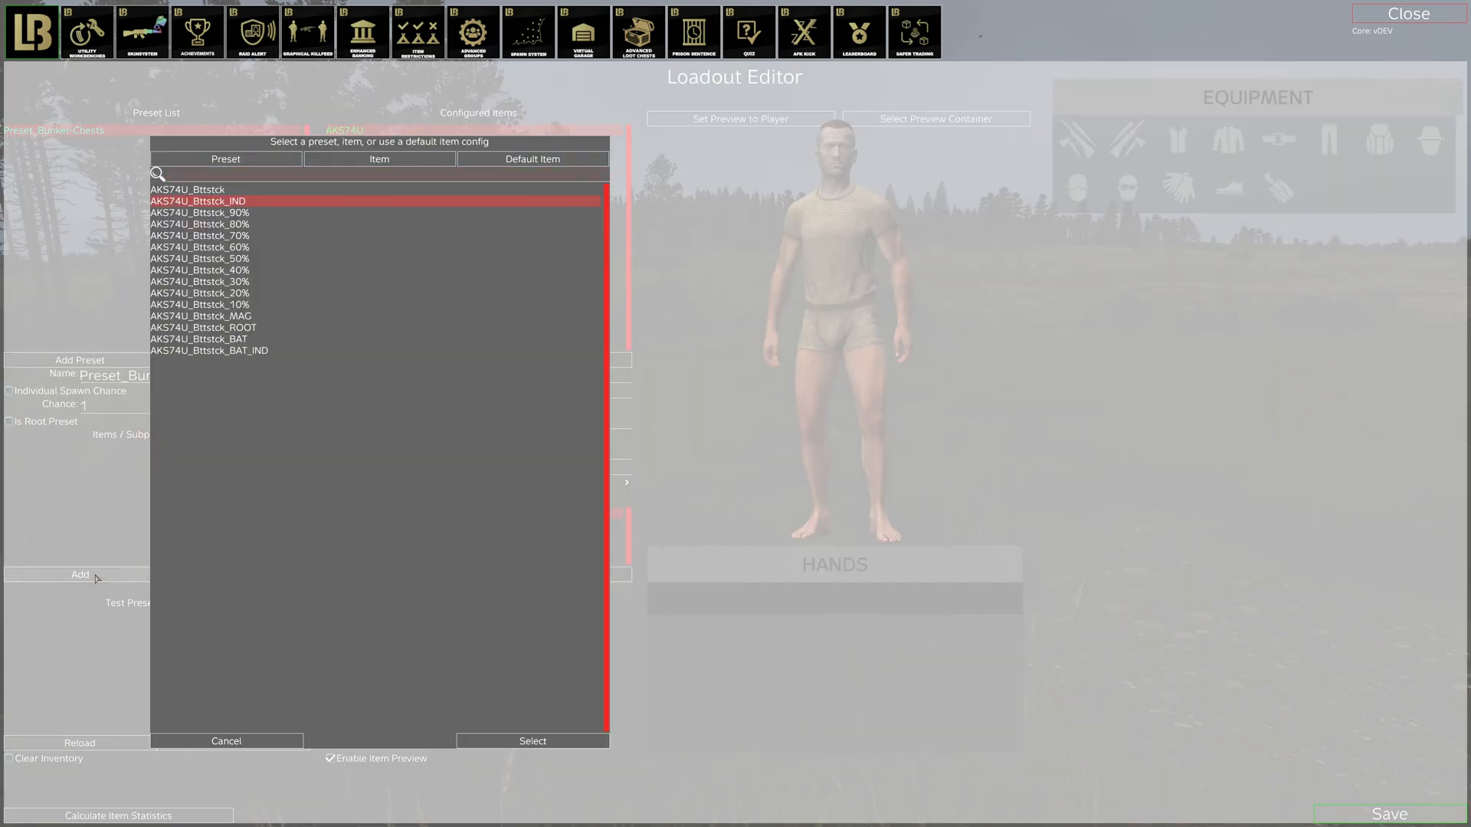
{"action": "left_click", "coordinate": [344, 161]}
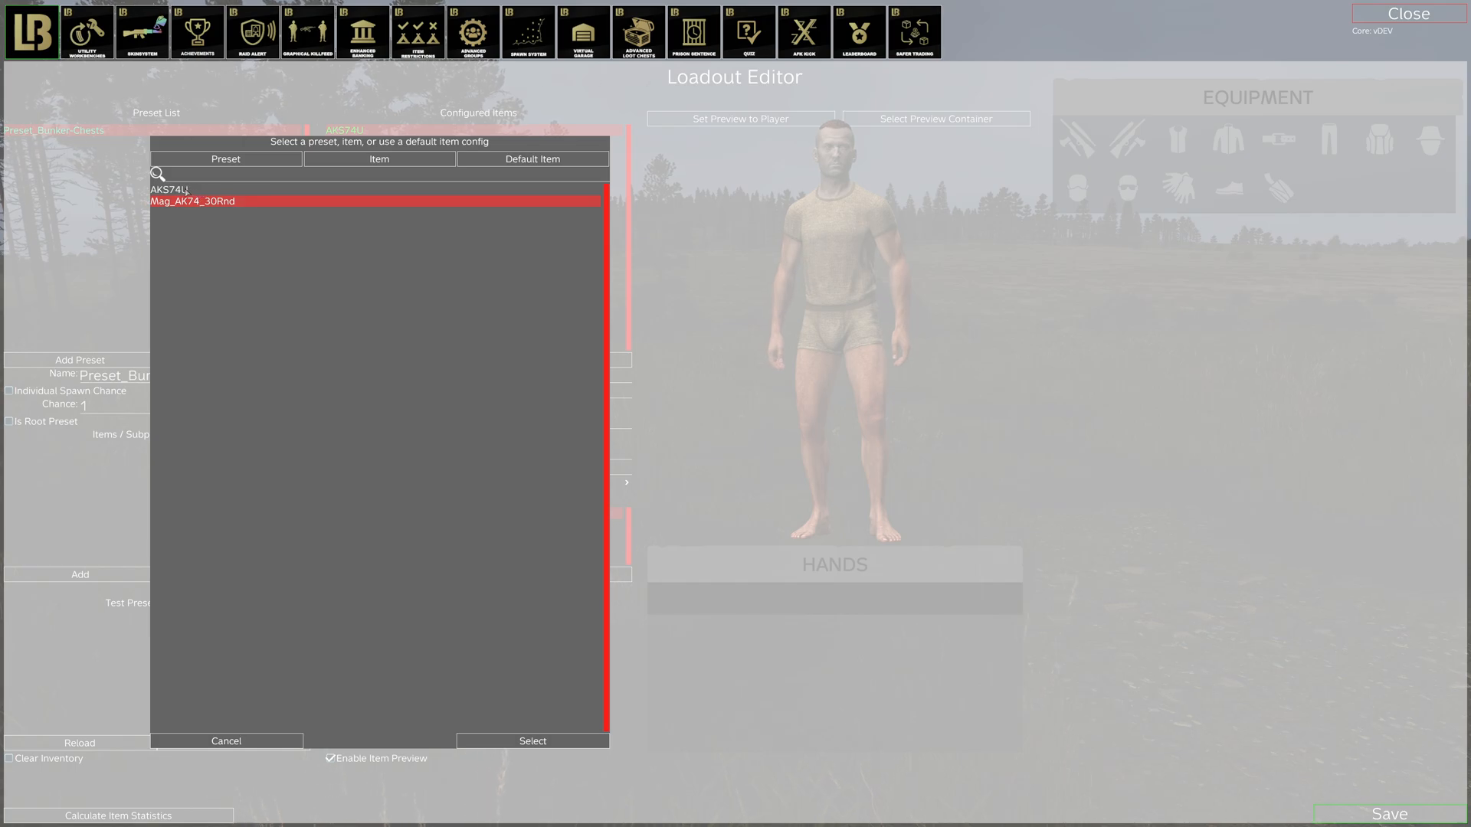
{"action": "left_click", "coordinate": [528, 740]}
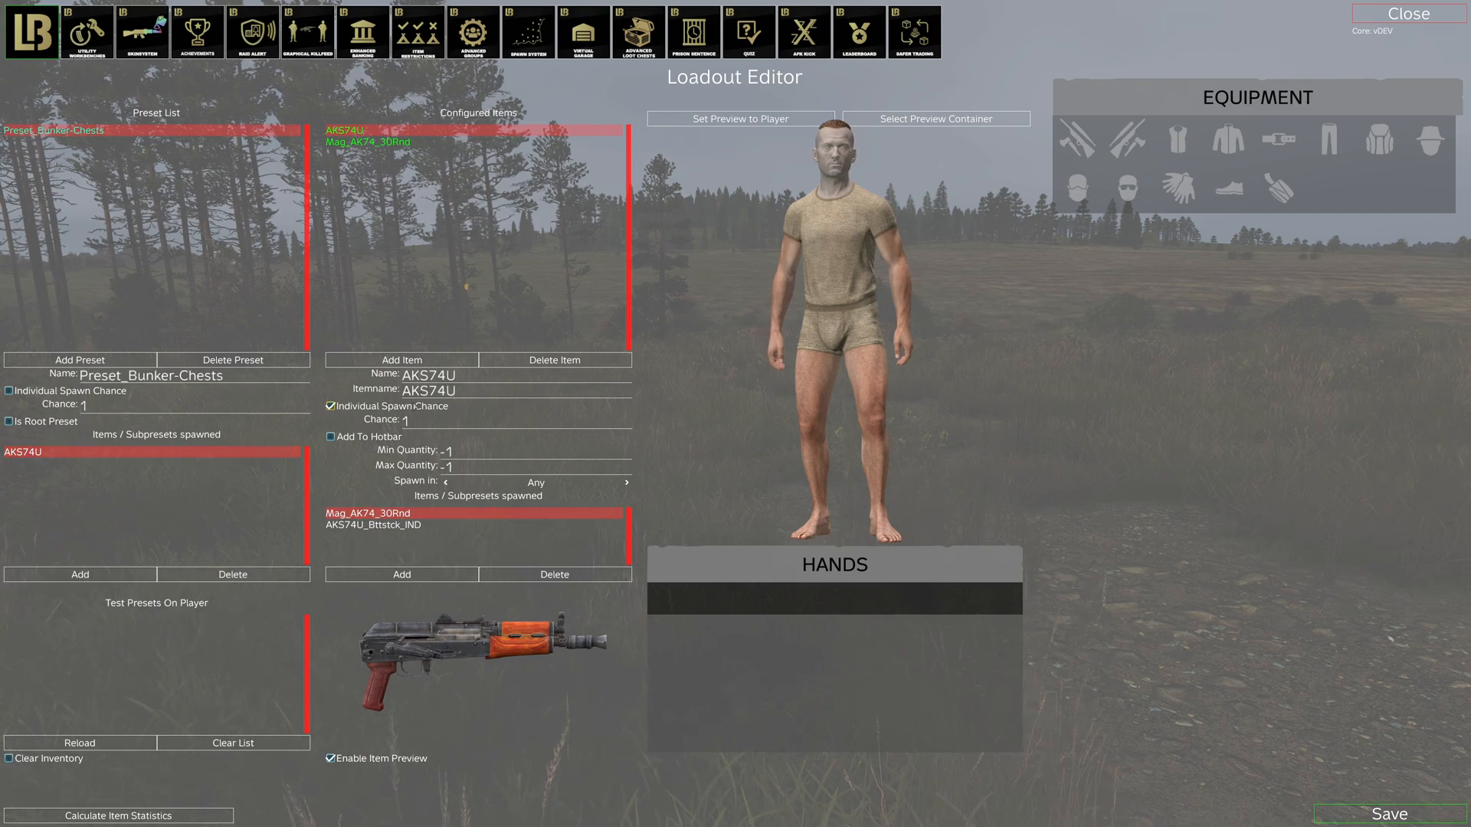
{"action": "mouse_move", "coordinate": [363, 409]}
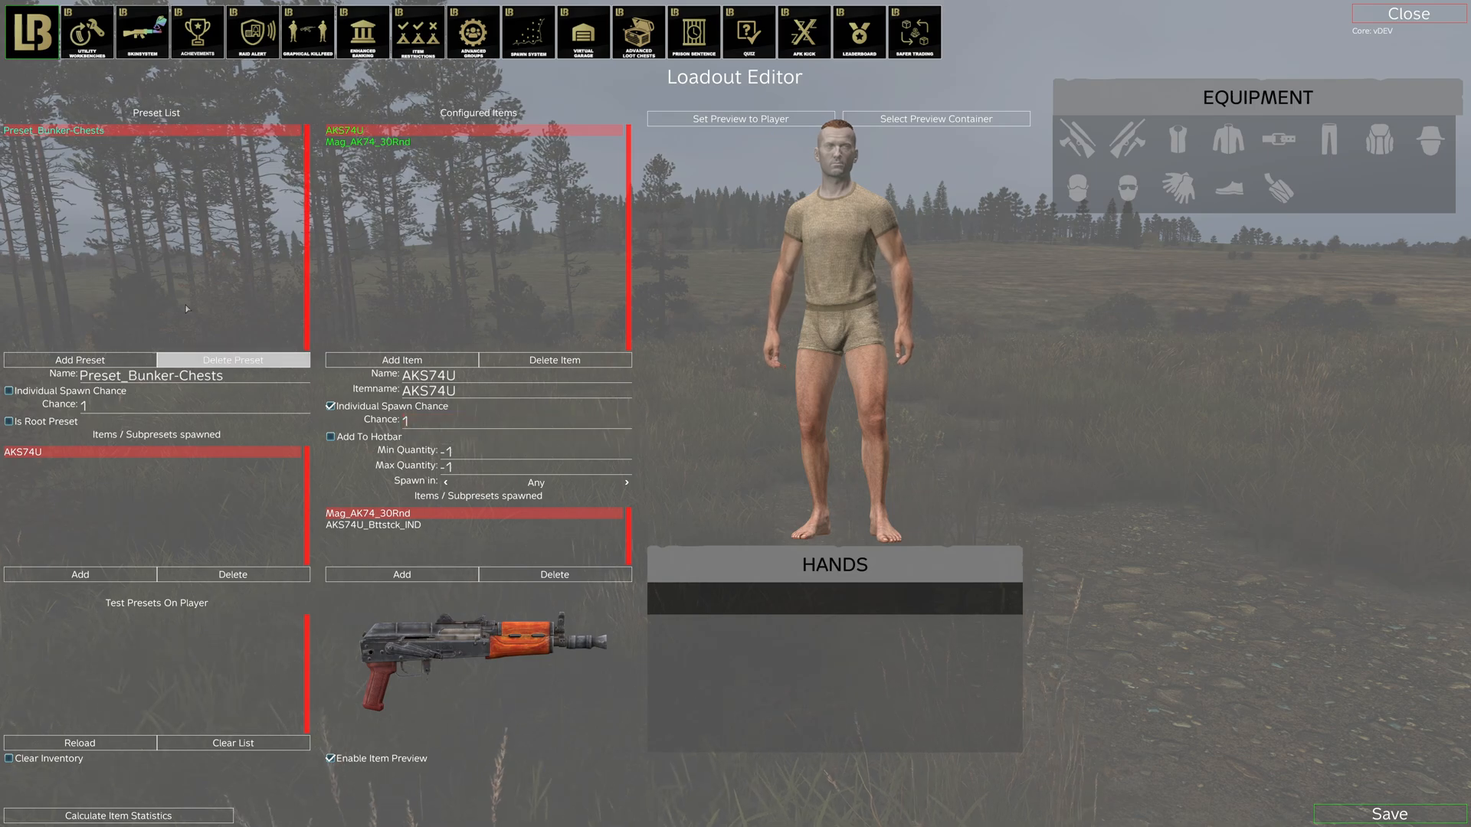
Step: Make Preset_Bunker-Chests a root preset with individual spawn chance enabled, and save the loadout config
{"action": "left_click", "coordinate": [61, 430]}
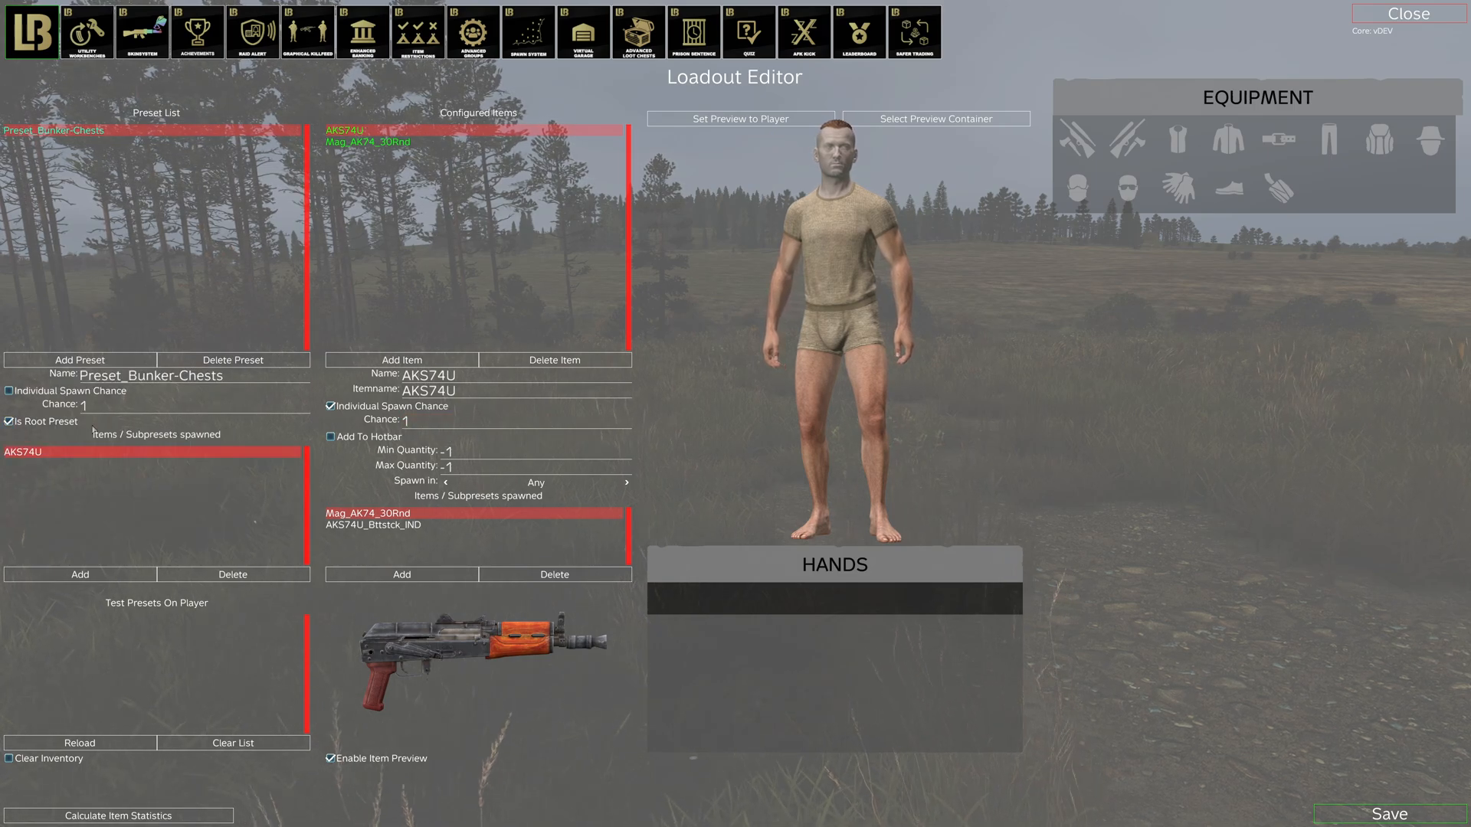
{"action": "left_click", "coordinate": [66, 397]}
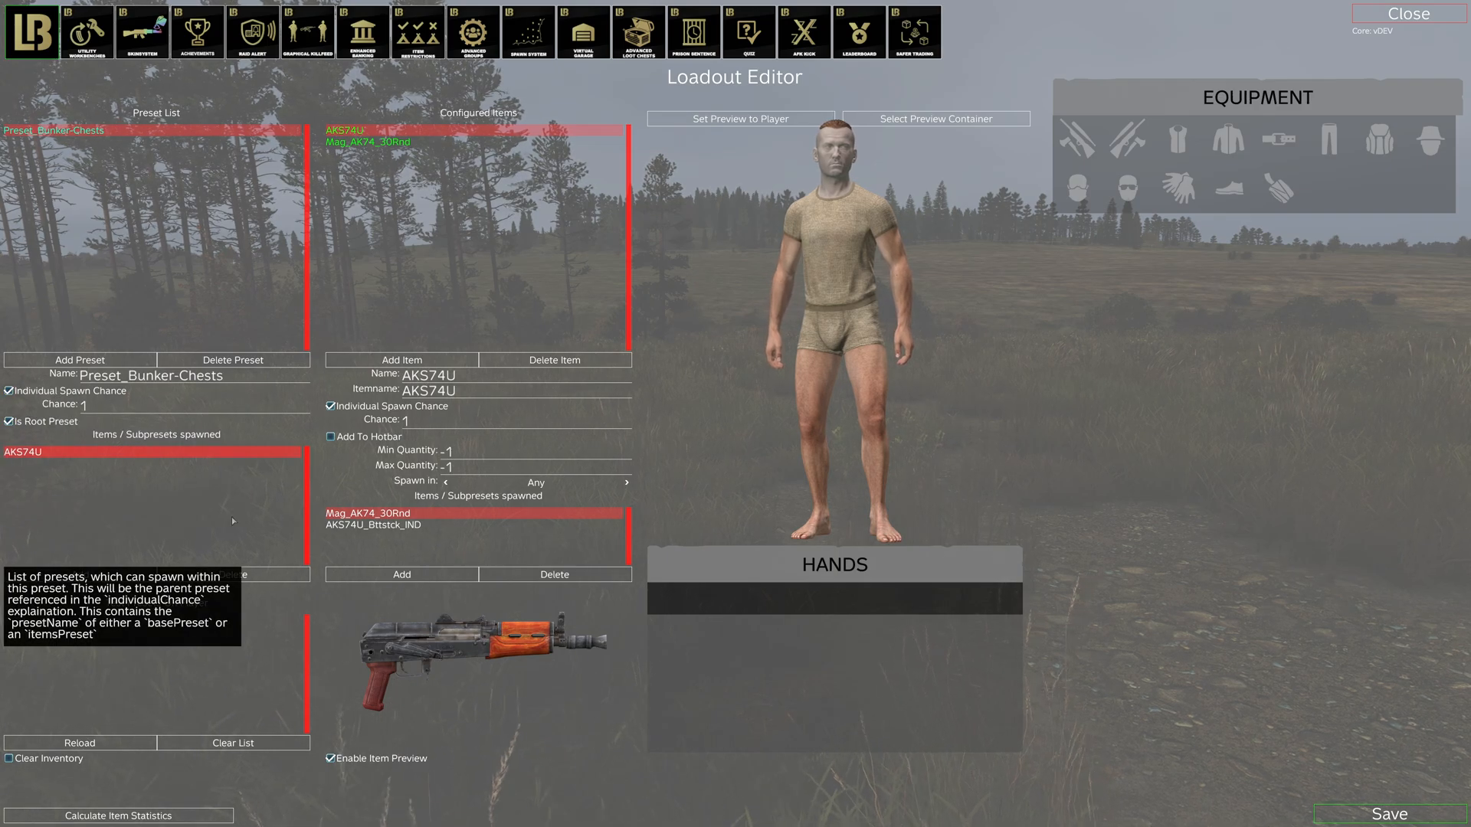
{"action": "left_click", "coordinate": [1390, 813]}
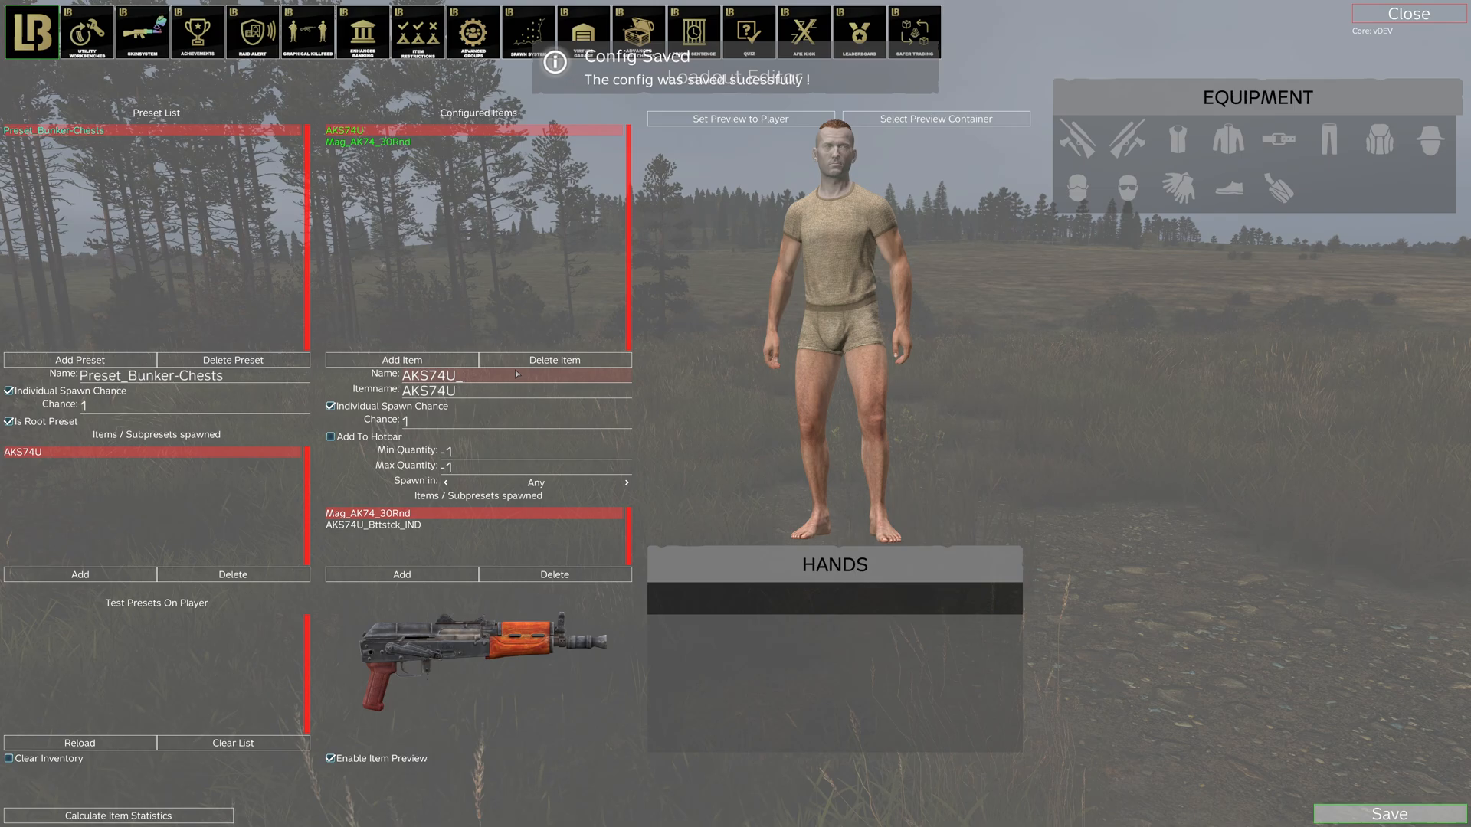
Step: Assign Preset_Bunker-Chests as the spawned loot preset of Bunker-Chests in the chest config, and save the config
{"action": "left_click", "coordinate": [726, 112]}
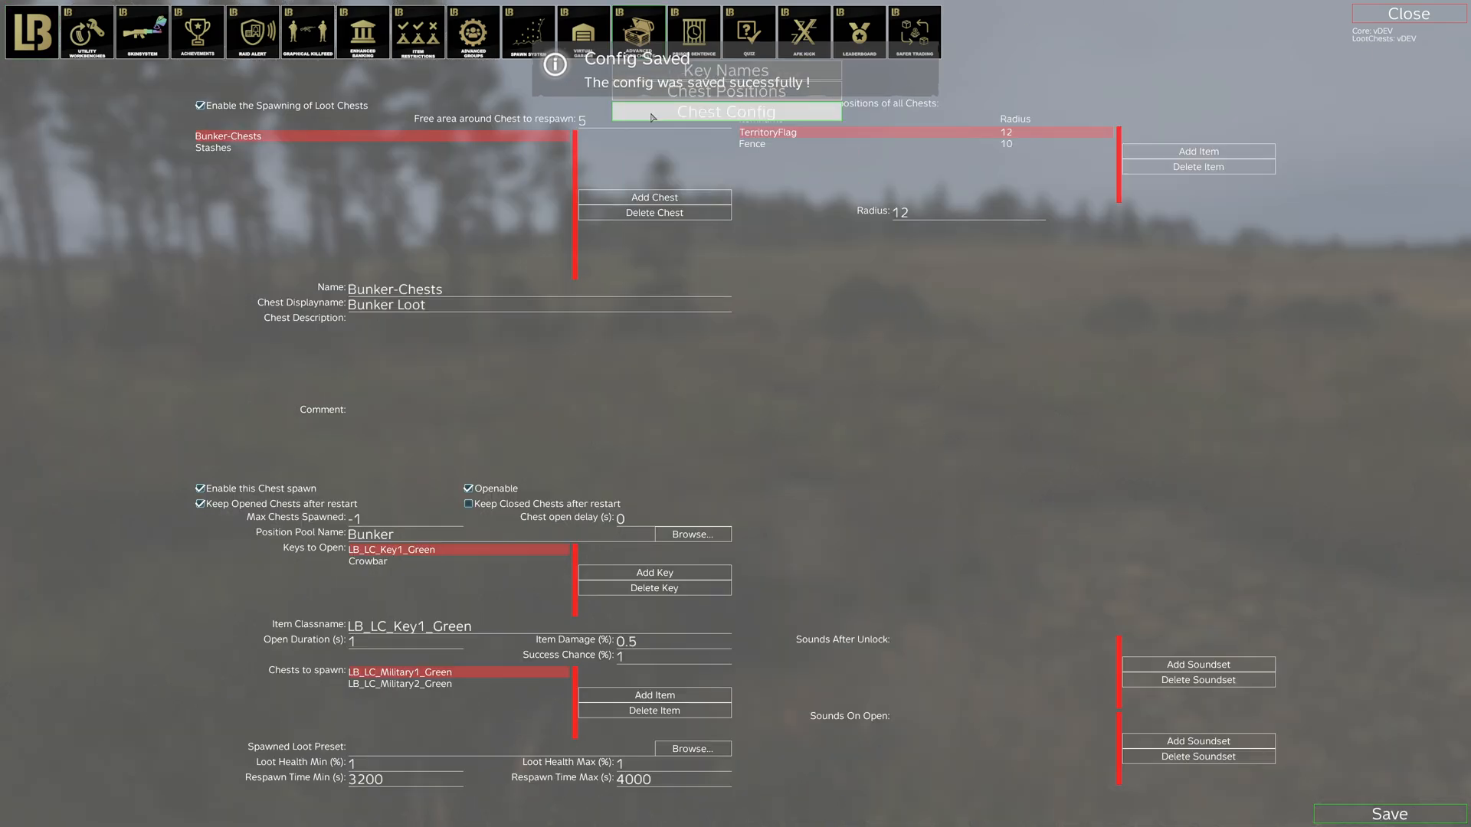
{"action": "left_click", "coordinate": [685, 751]}
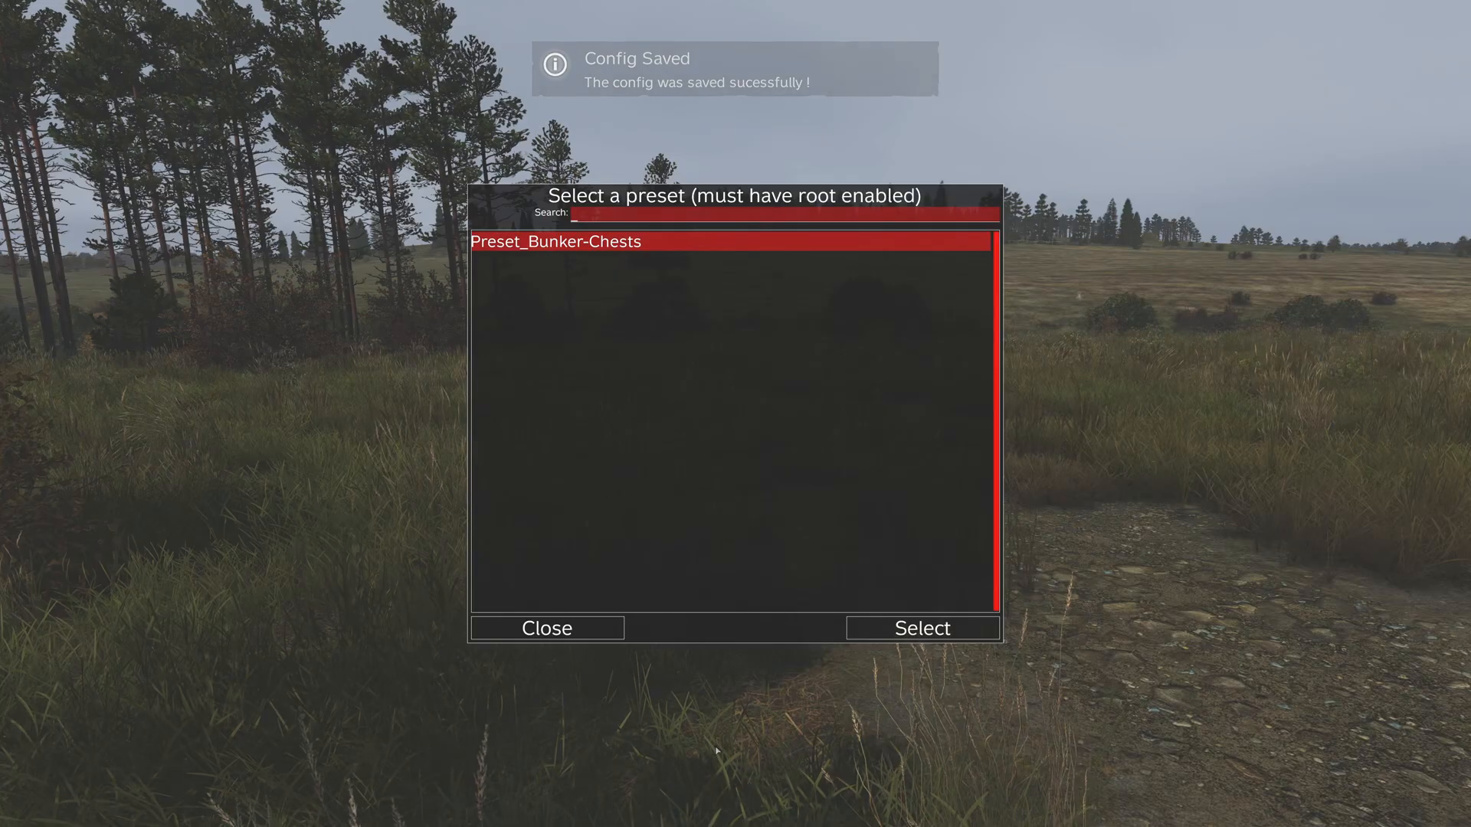
{"action": "double_click", "coordinate": [583, 249]}
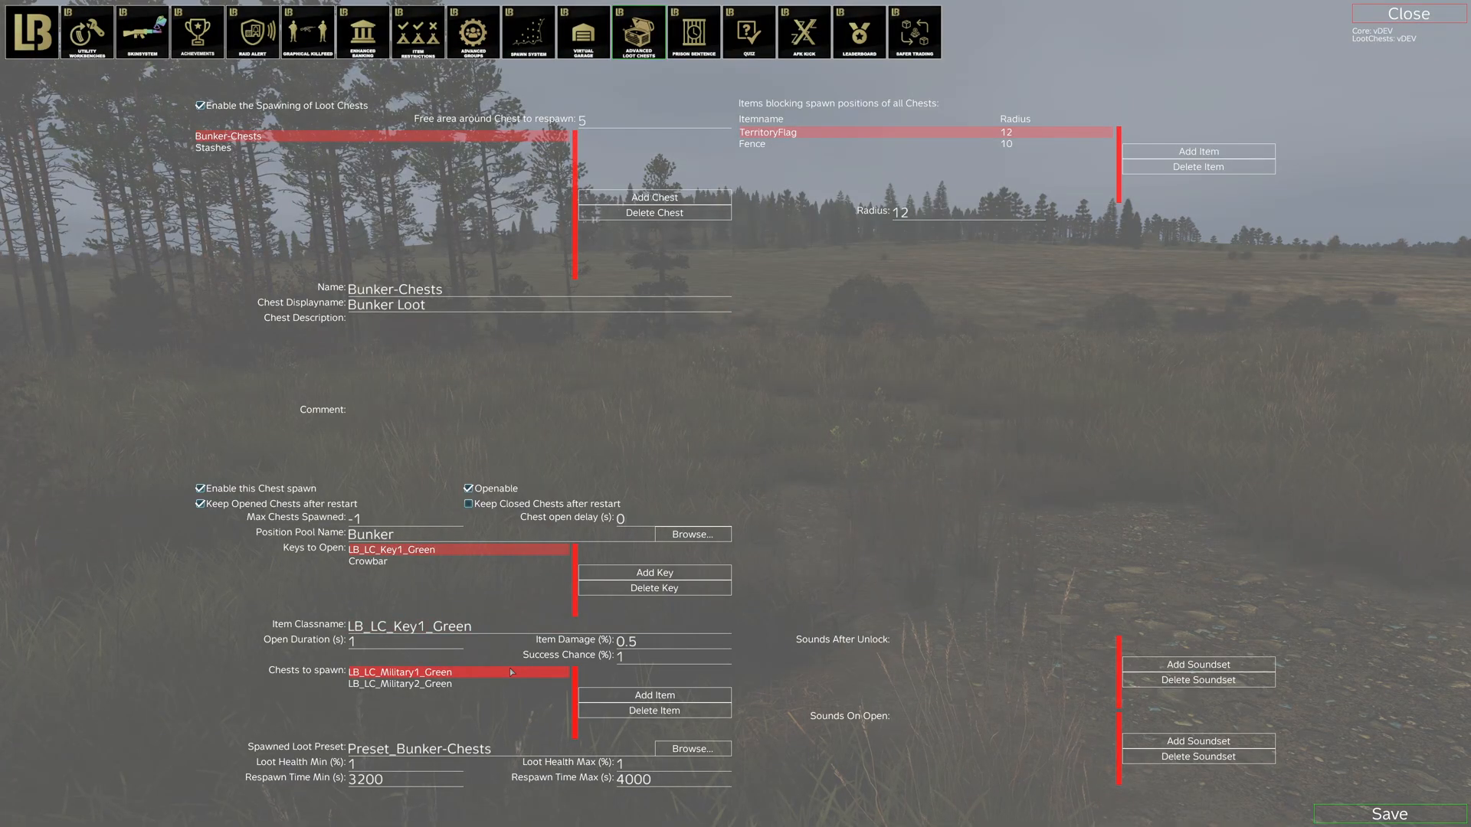
{"action": "left_click", "coordinate": [1390, 814]}
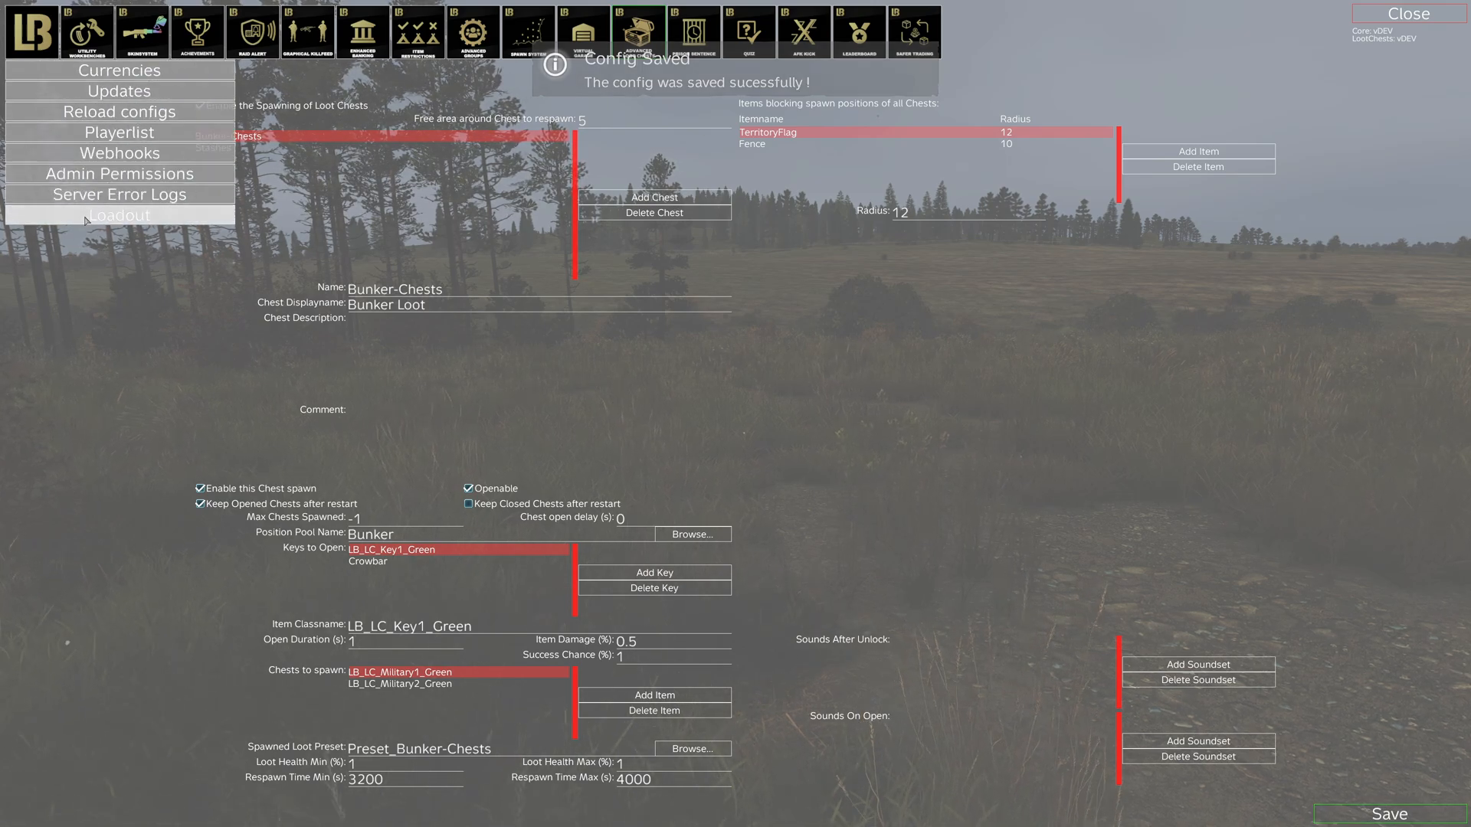
Step: Return to the Loadout Editor and choose LB_LC_Military1_Green as the preview container
{"action": "left_click", "coordinate": [87, 215]}
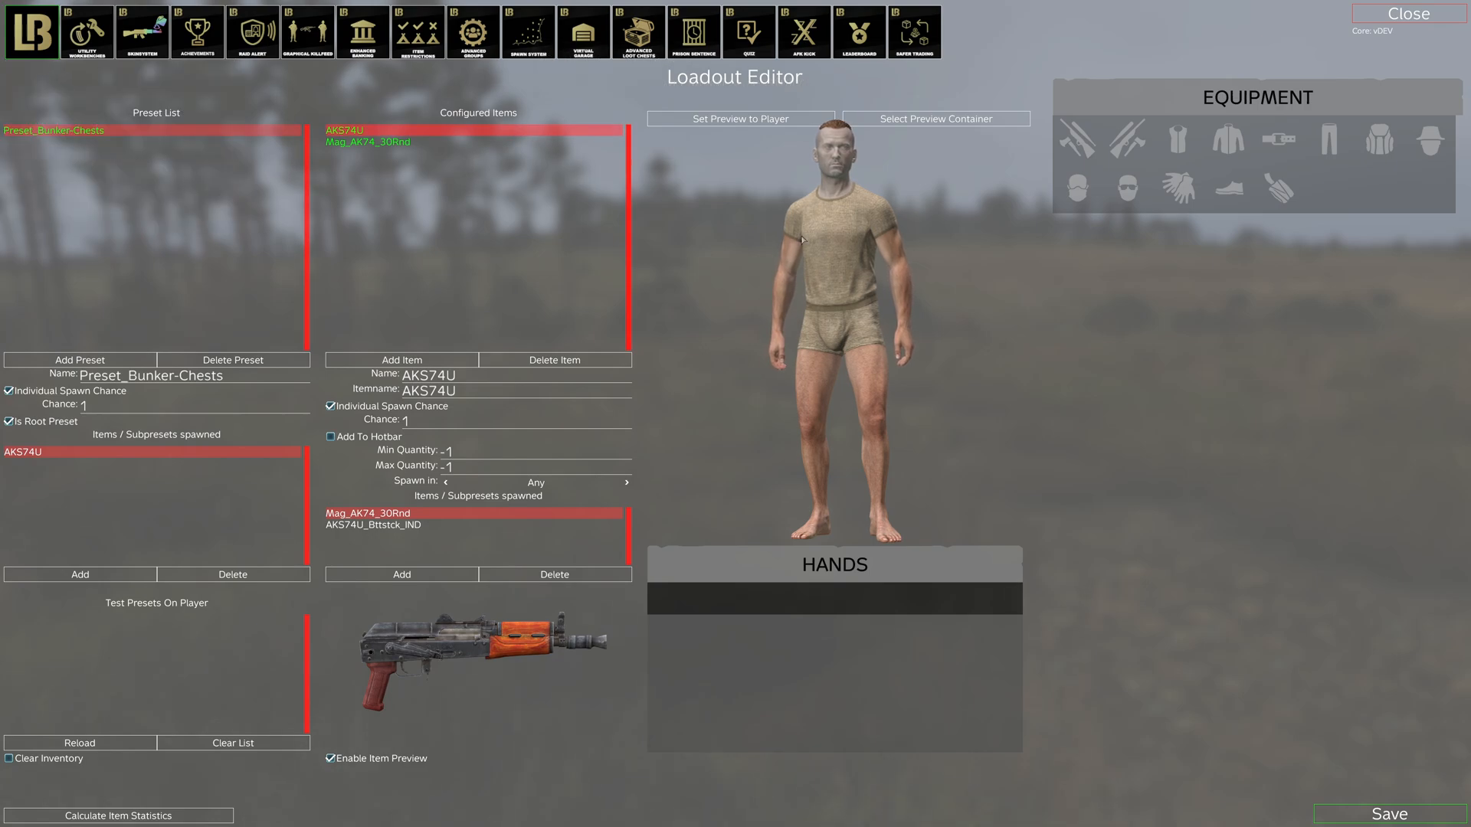
{"action": "left_click", "coordinate": [907, 121]}
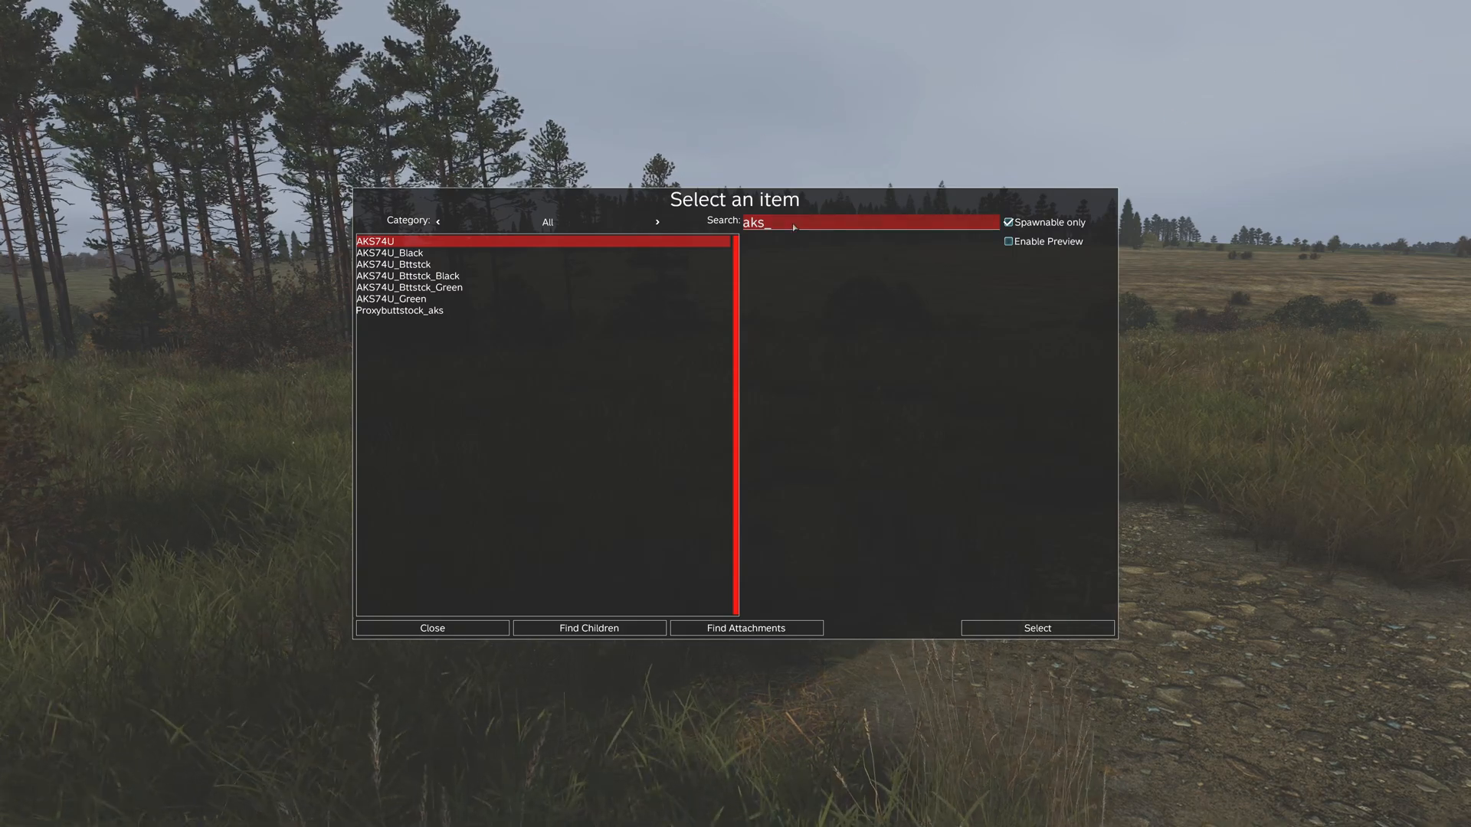
{"action": "key", "text": "BackSpace"}
{"action": "key", "text": "BackSpace"}
{"action": "key", "text": "BackSpace"}
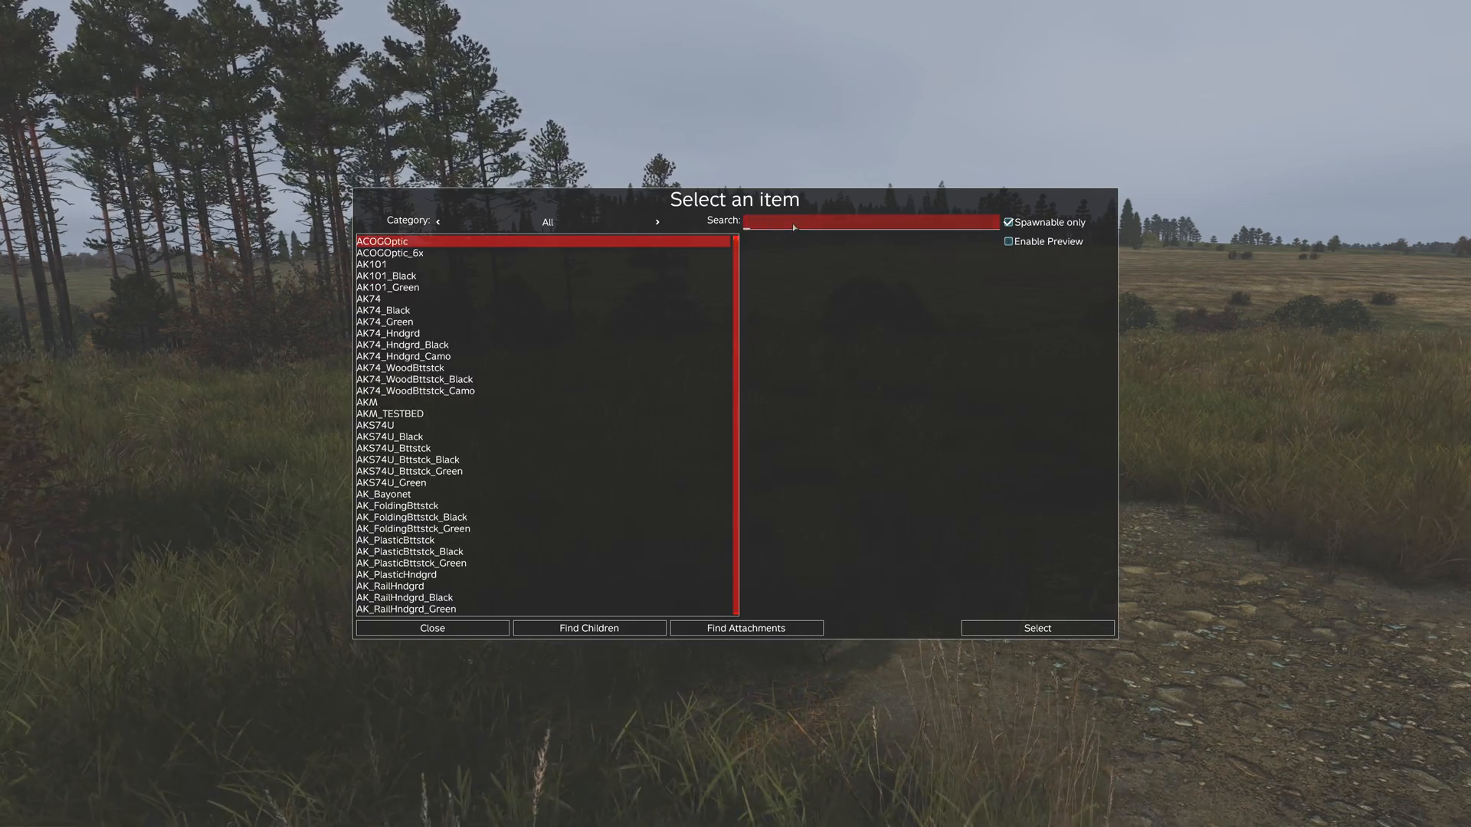
{"action": "type", "text": "mil"}
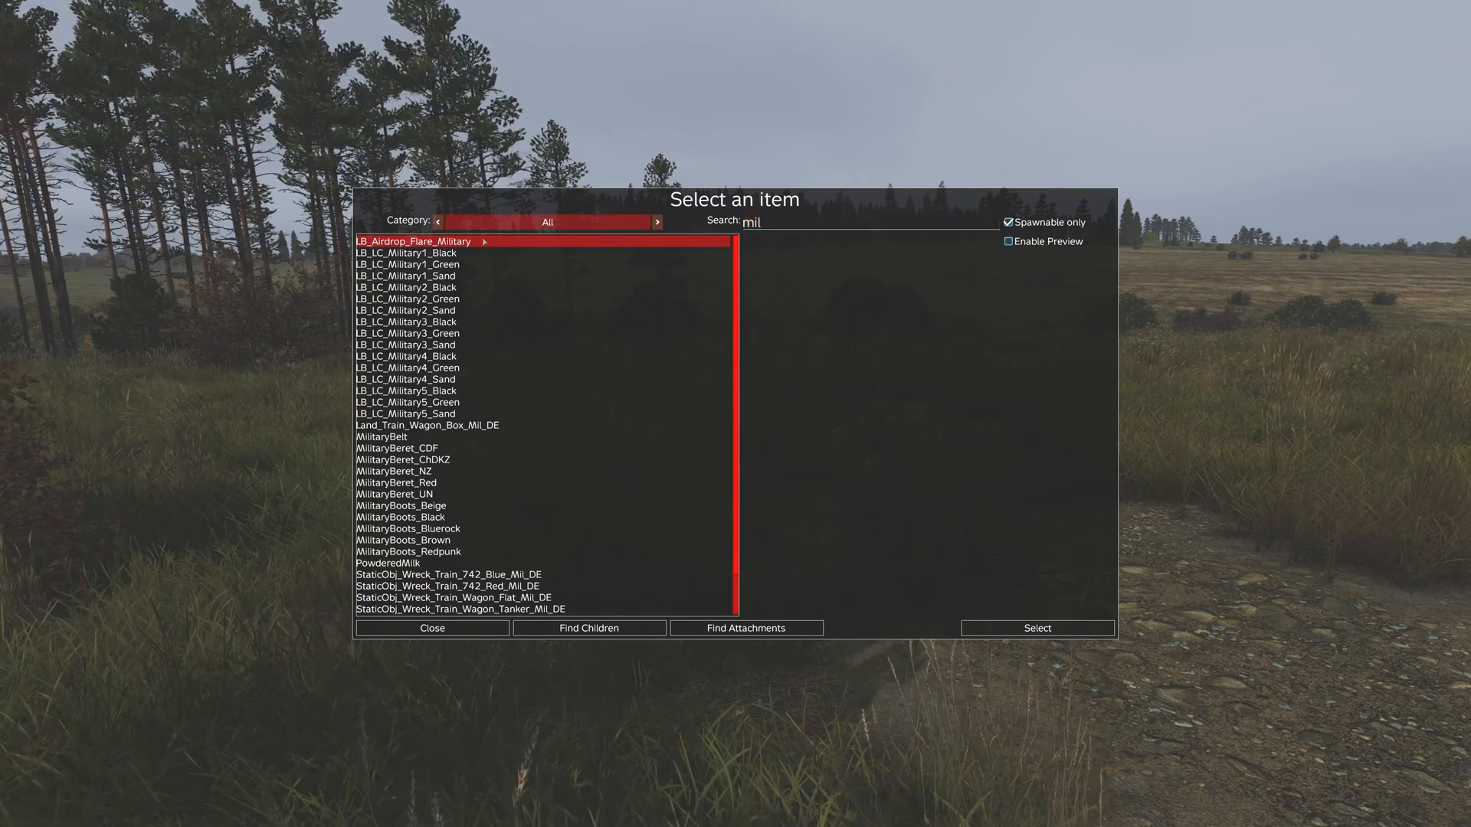
{"action": "double_click", "coordinate": [486, 264]}
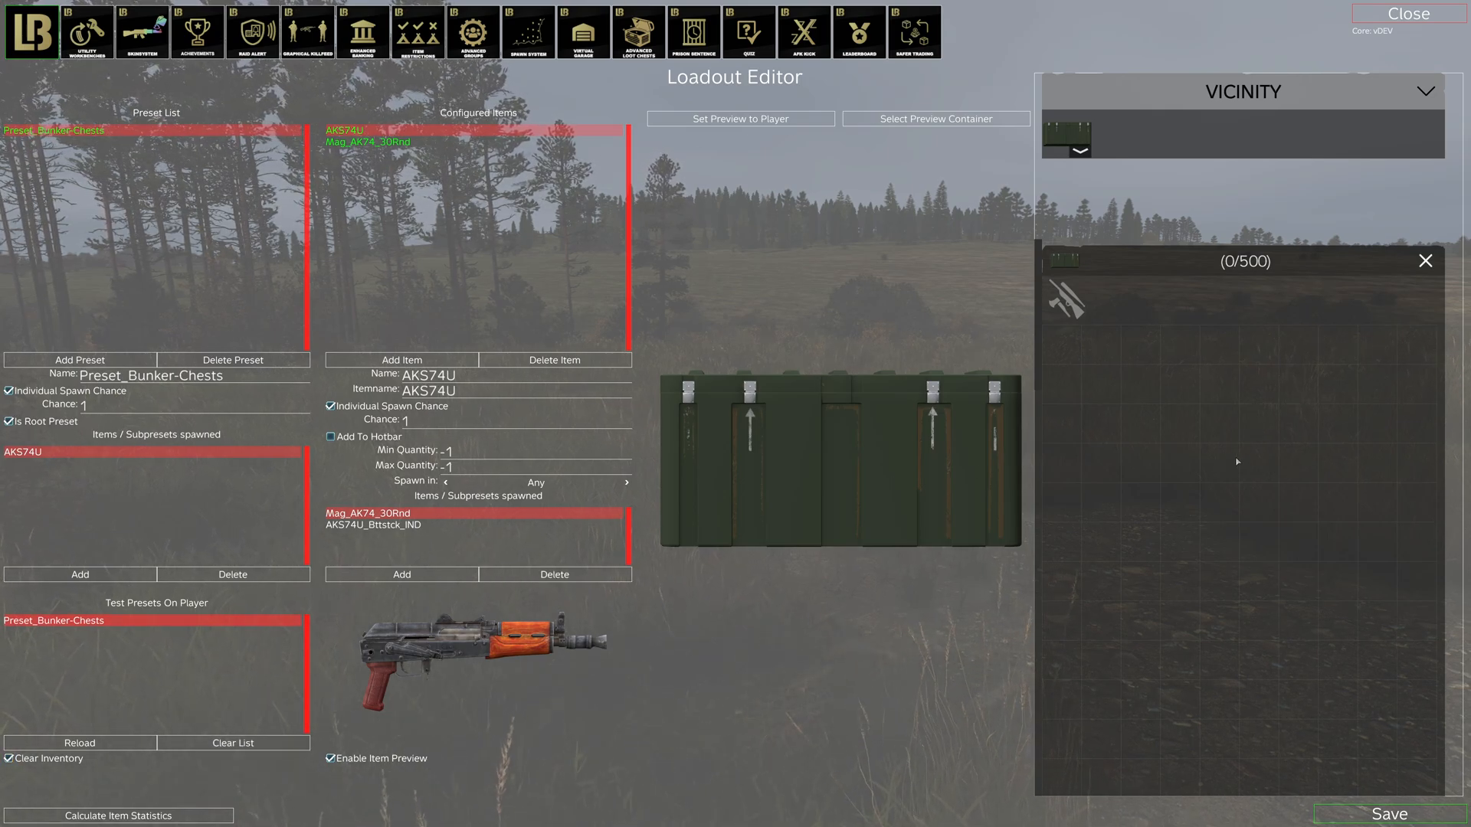
Step: Set the AKS74U's spawn location to Cargo and reload the test preset in the preview chest
{"action": "left_click", "coordinate": [627, 482]}
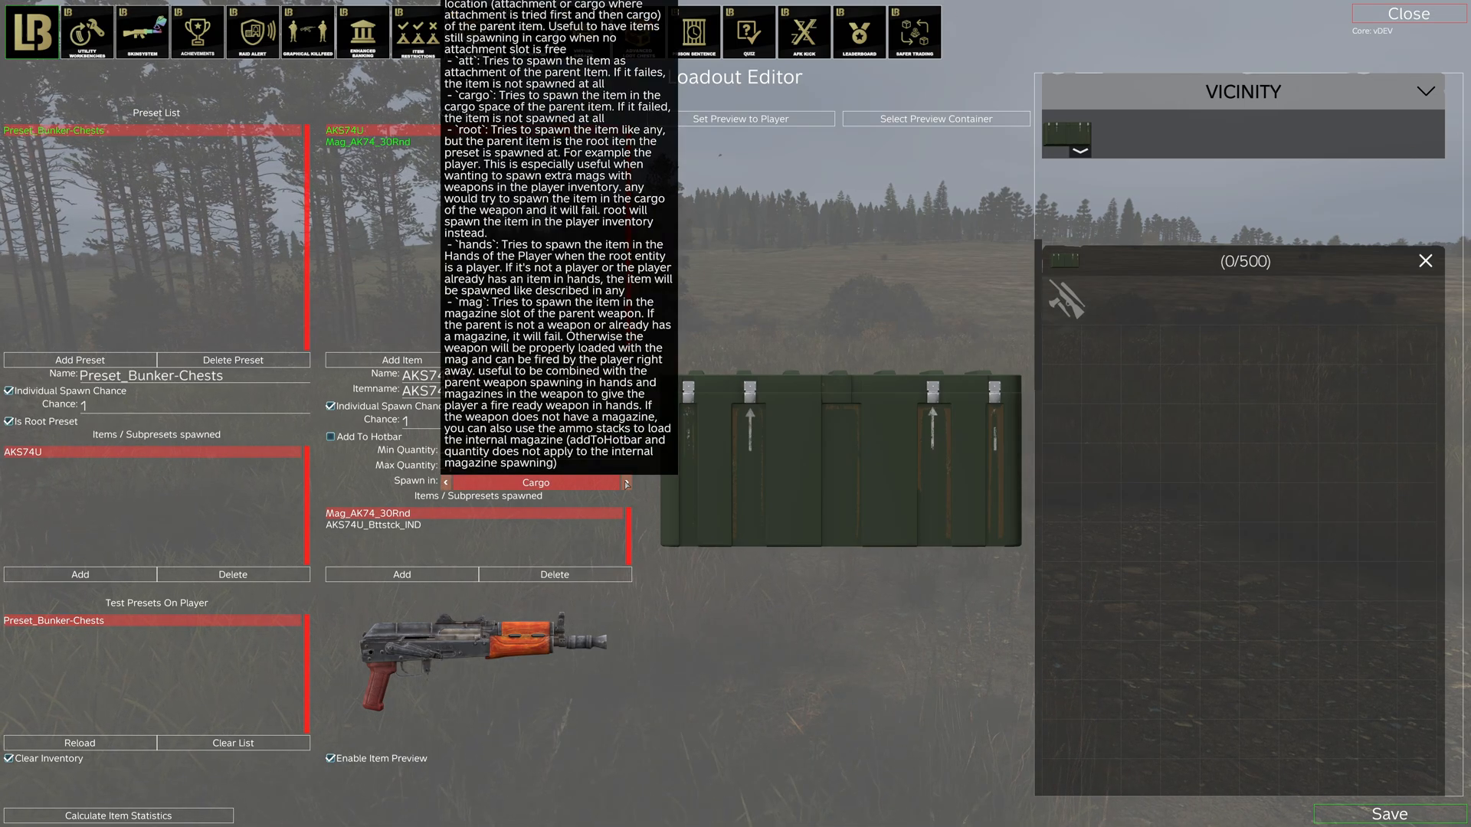
{"action": "left_click", "coordinate": [112, 744]}
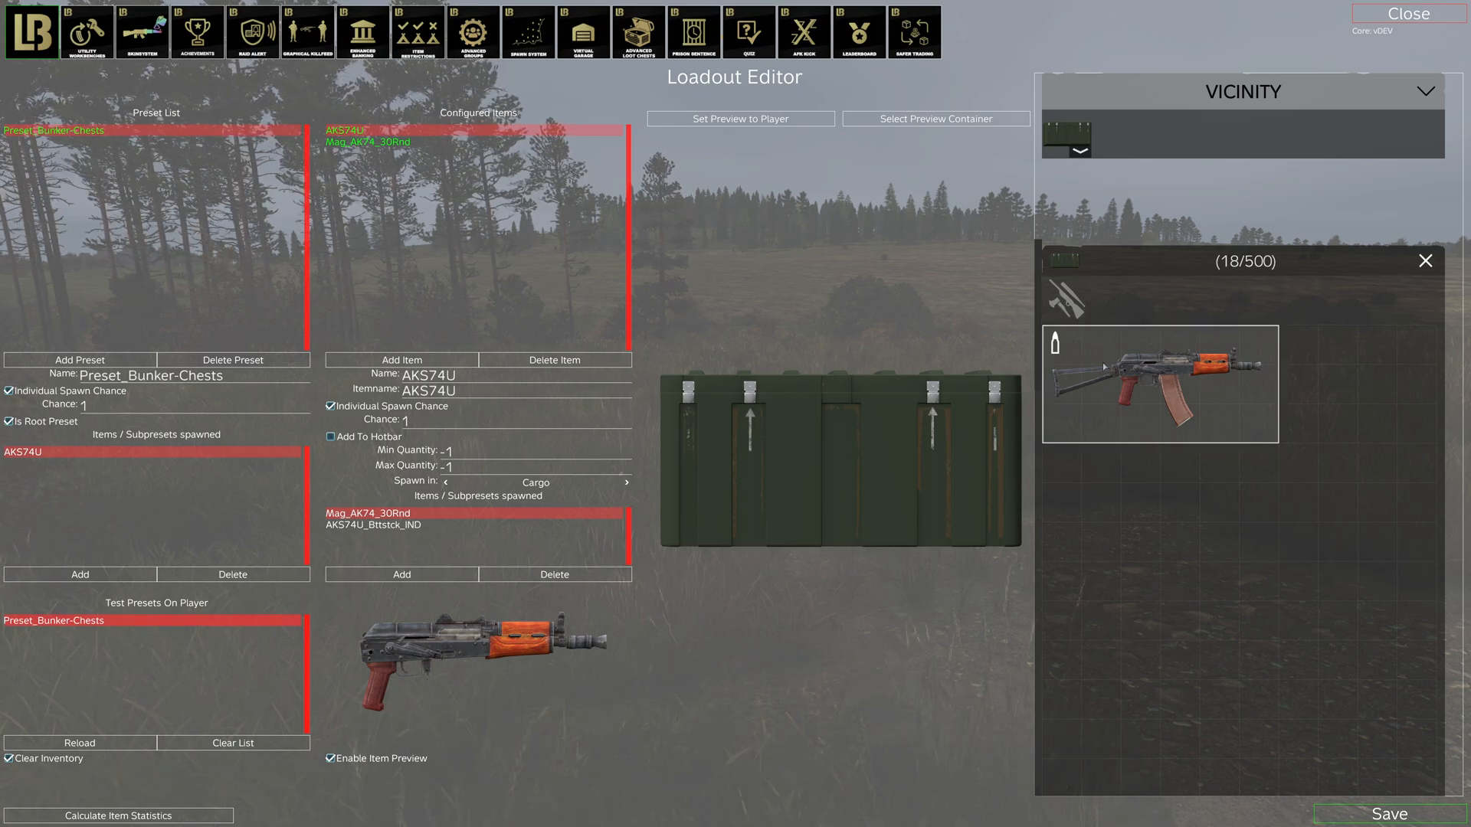
Step: Try the Attachment spawn location for the AKS74U, testing Preset_Bunker-Chests once and with a second copy in the test list
{"action": "left_click", "coordinate": [536, 484]}
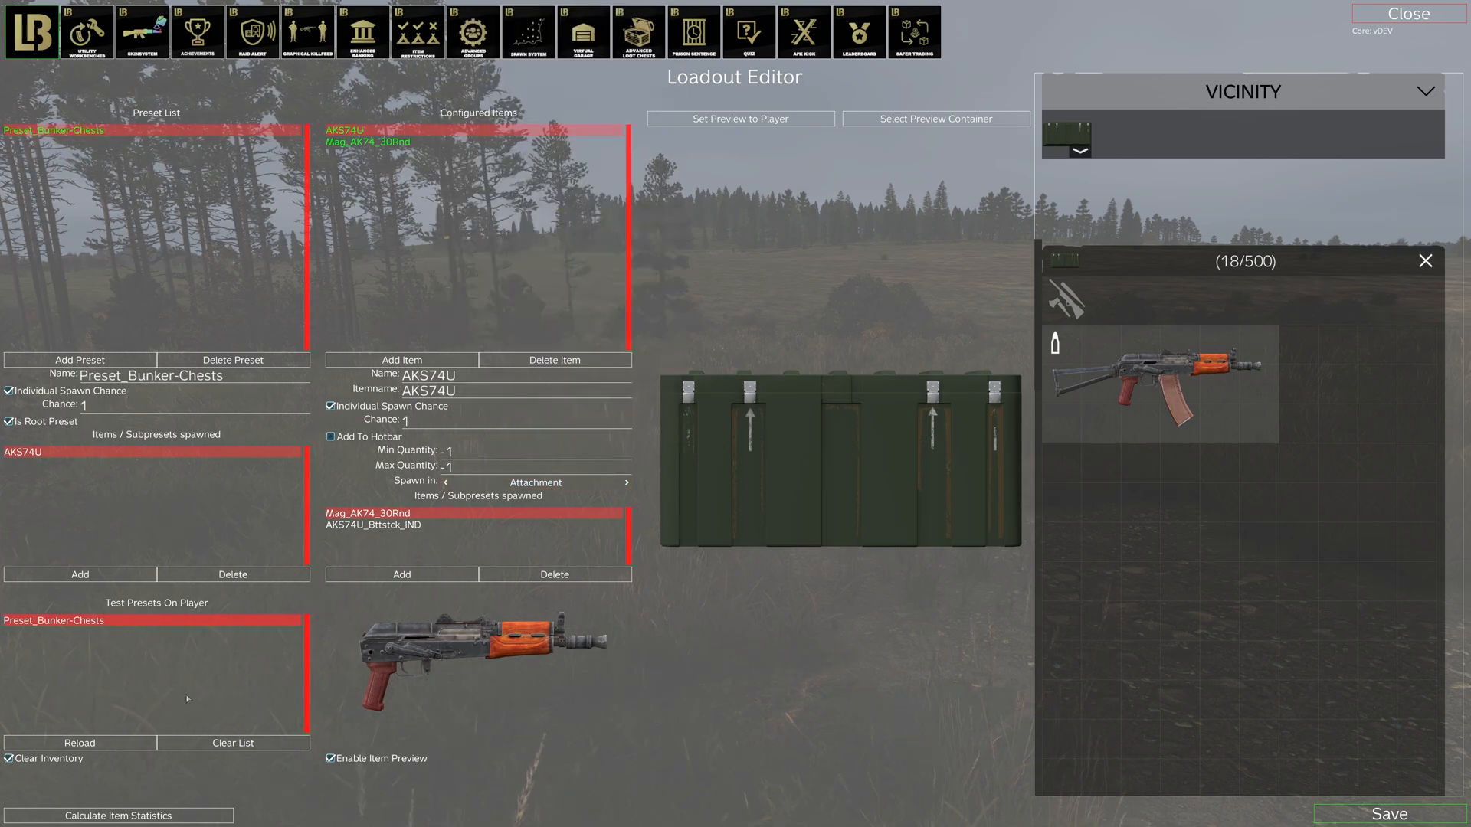
{"action": "left_click", "coordinate": [94, 743]}
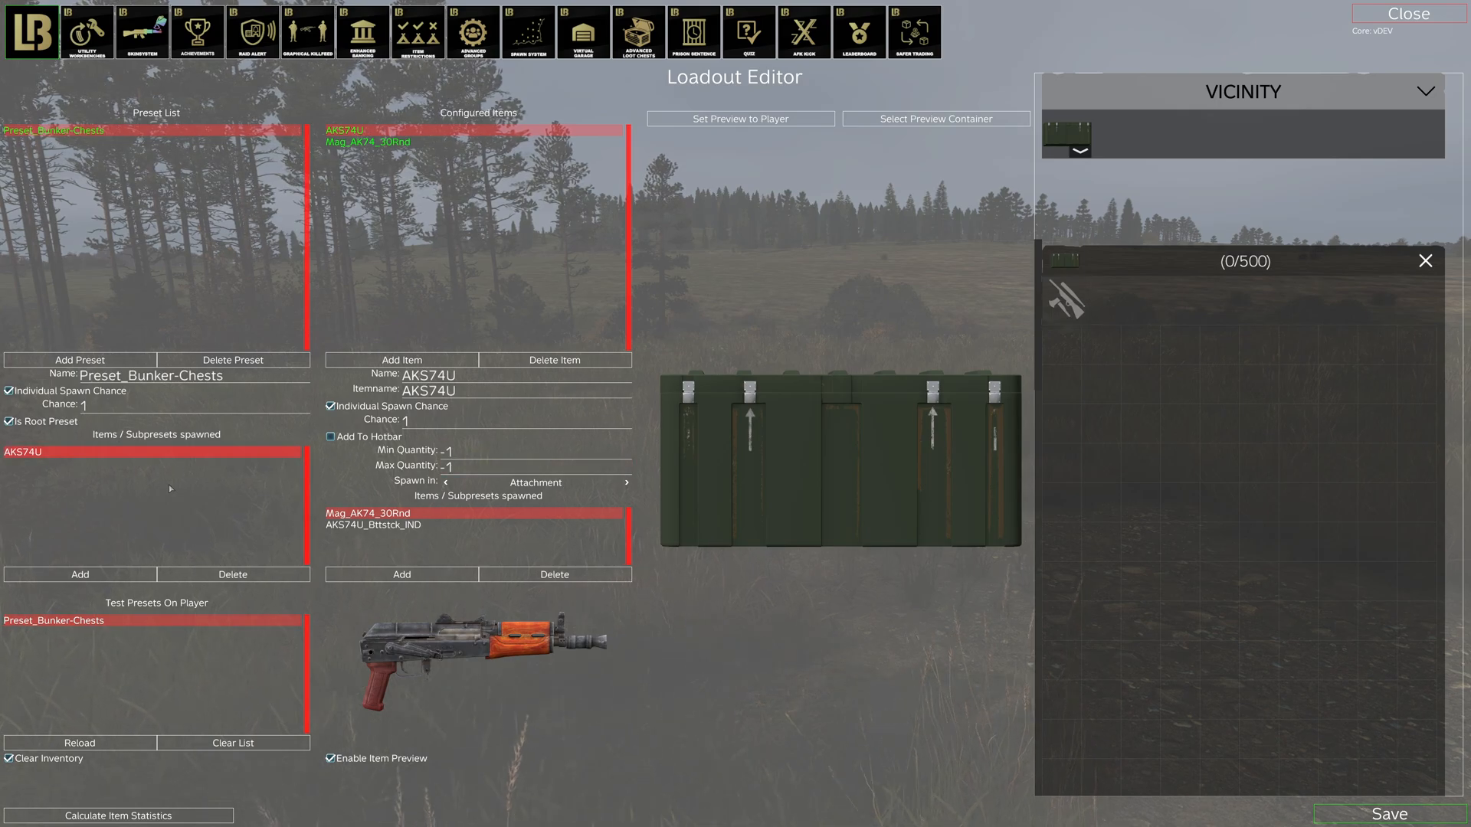
{"action": "double_click", "coordinate": [80, 131]}
{"action": "left_click", "coordinate": [126, 749]}
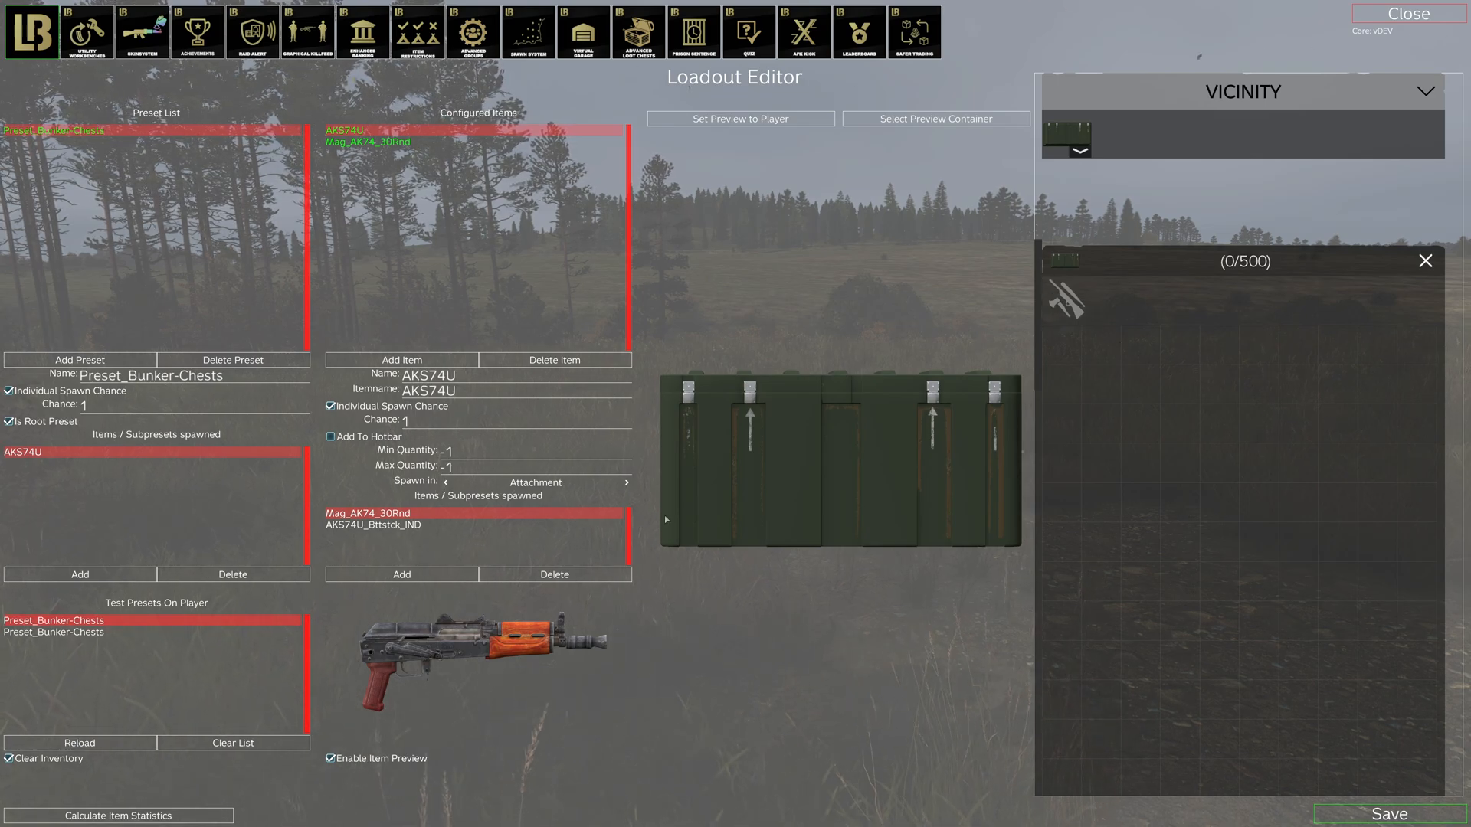
Step: Switch the AKS74U's spawn location back to Cargo, reload the test presets, and remove the duplicate Preset_Bunker-Chests from the test list
{"action": "left_click", "coordinate": [627, 483]}
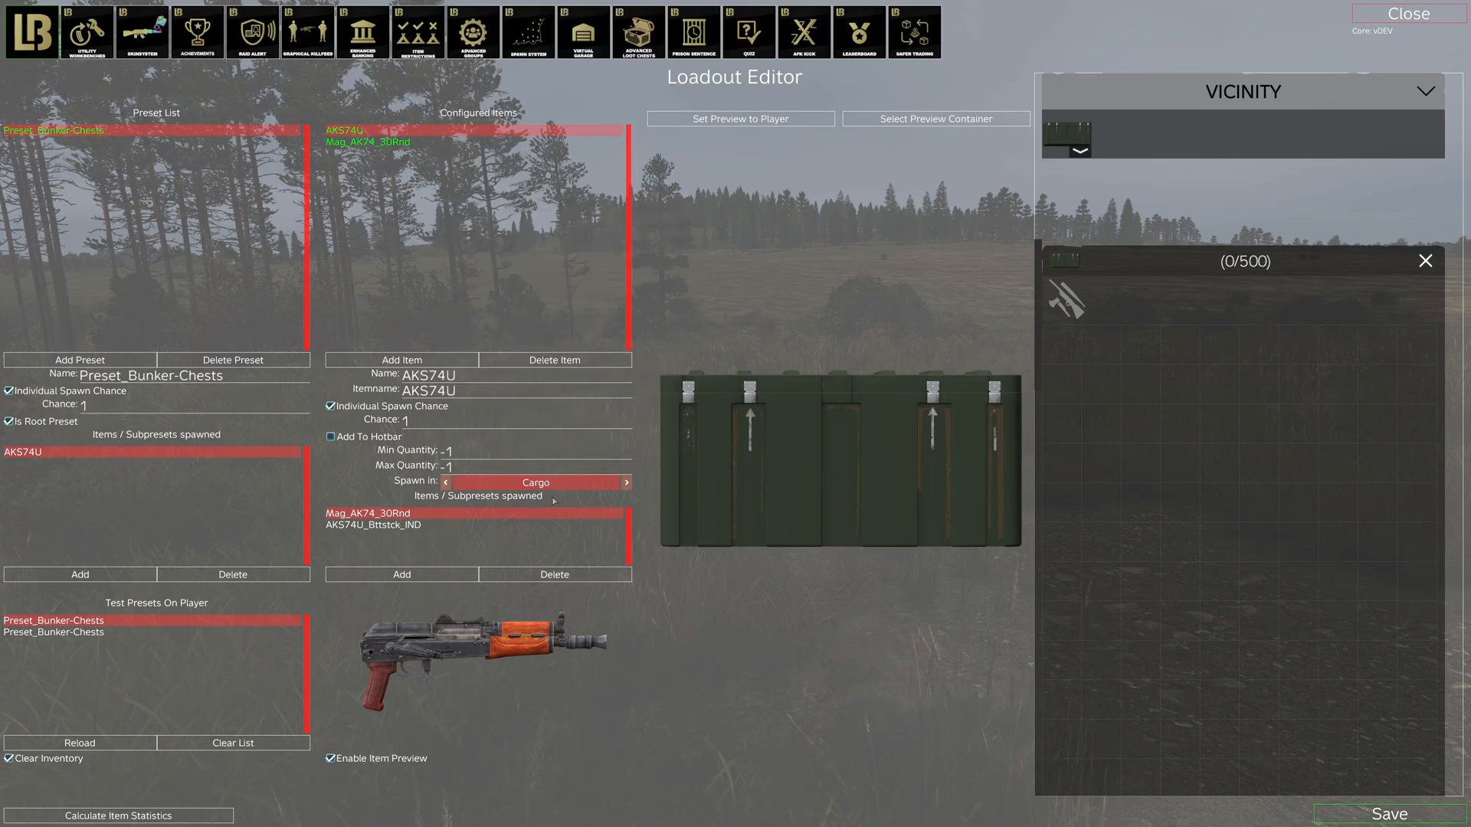
{"action": "left_click", "coordinate": [108, 745]}
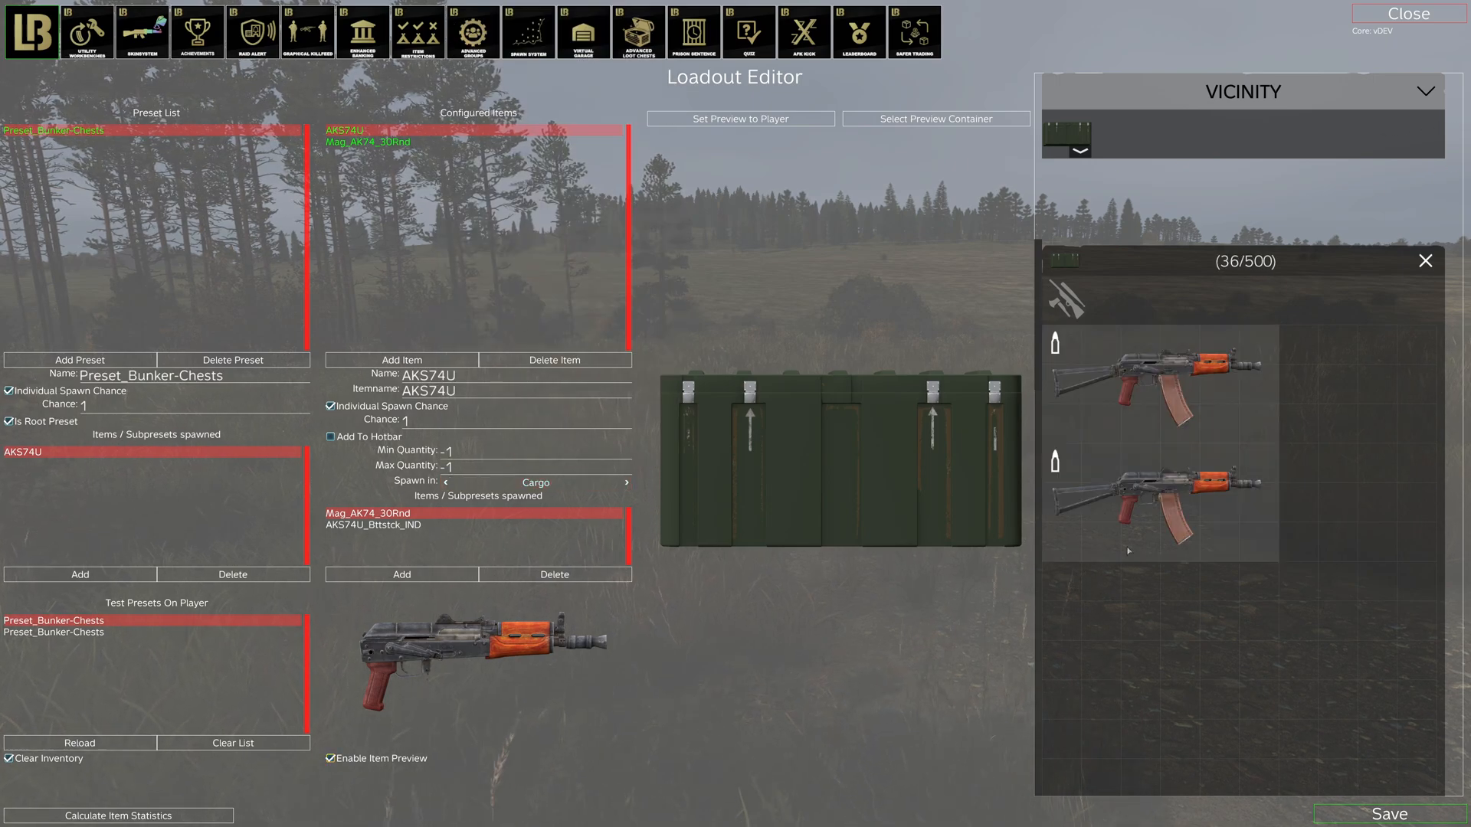
{"action": "left_click", "coordinate": [65, 634]}
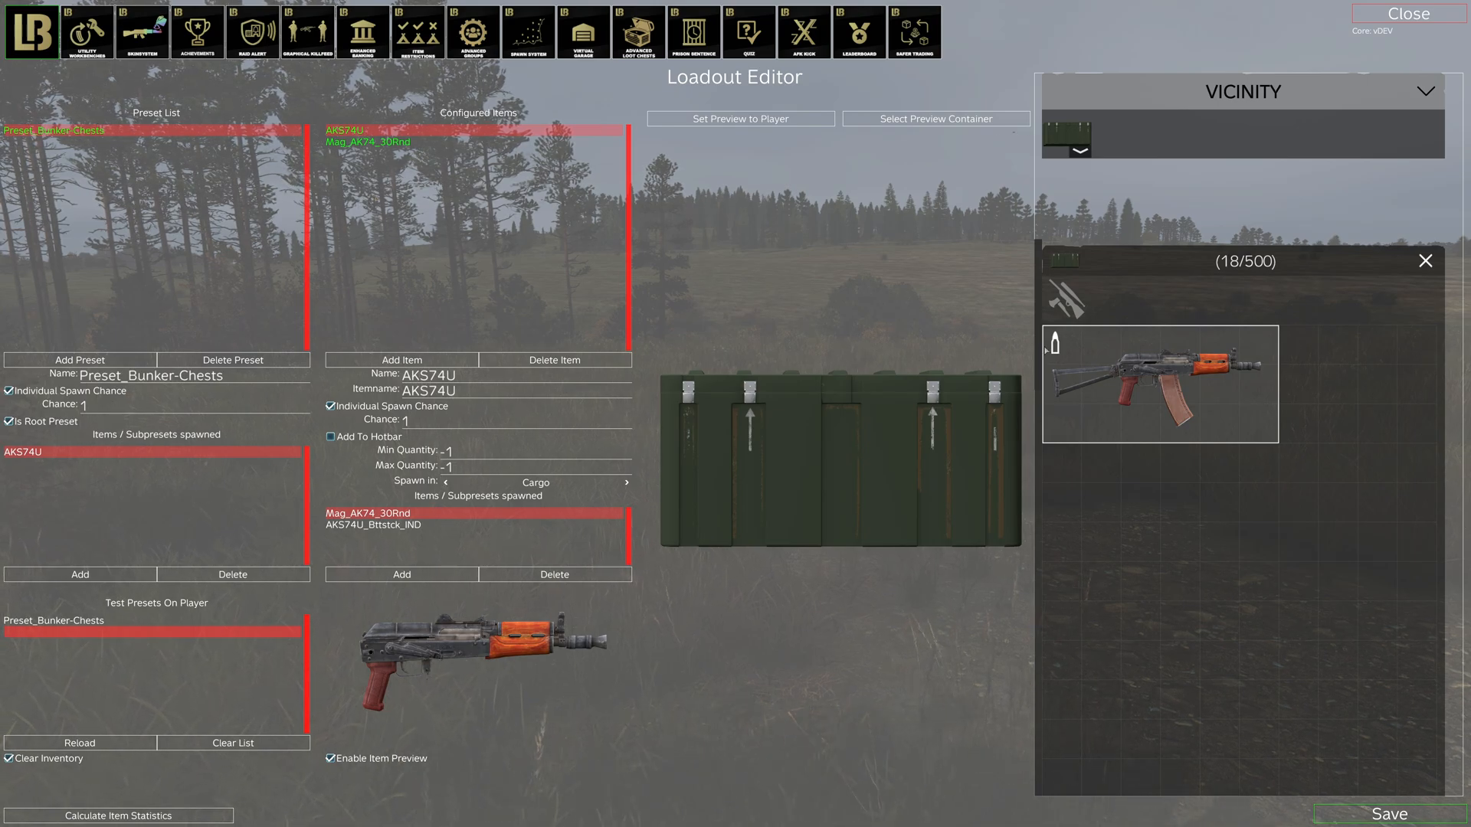
Step: Search the item list for "m4a" and add M4A1 to the configured items
{"action": "left_click", "coordinate": [393, 361]}
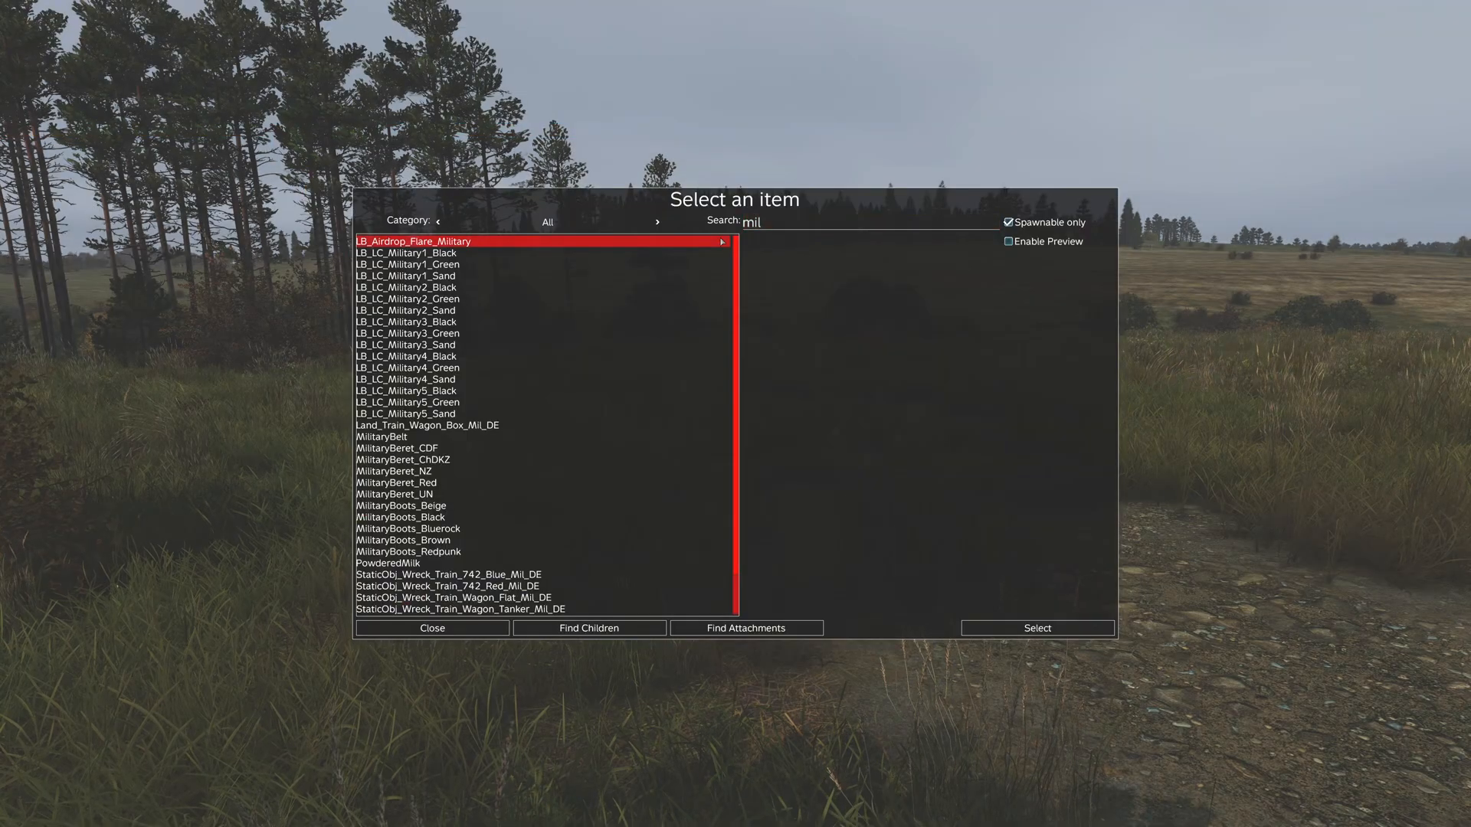
{"action": "left_click", "coordinate": [821, 229]}
{"action": "type", "text": "m4"}
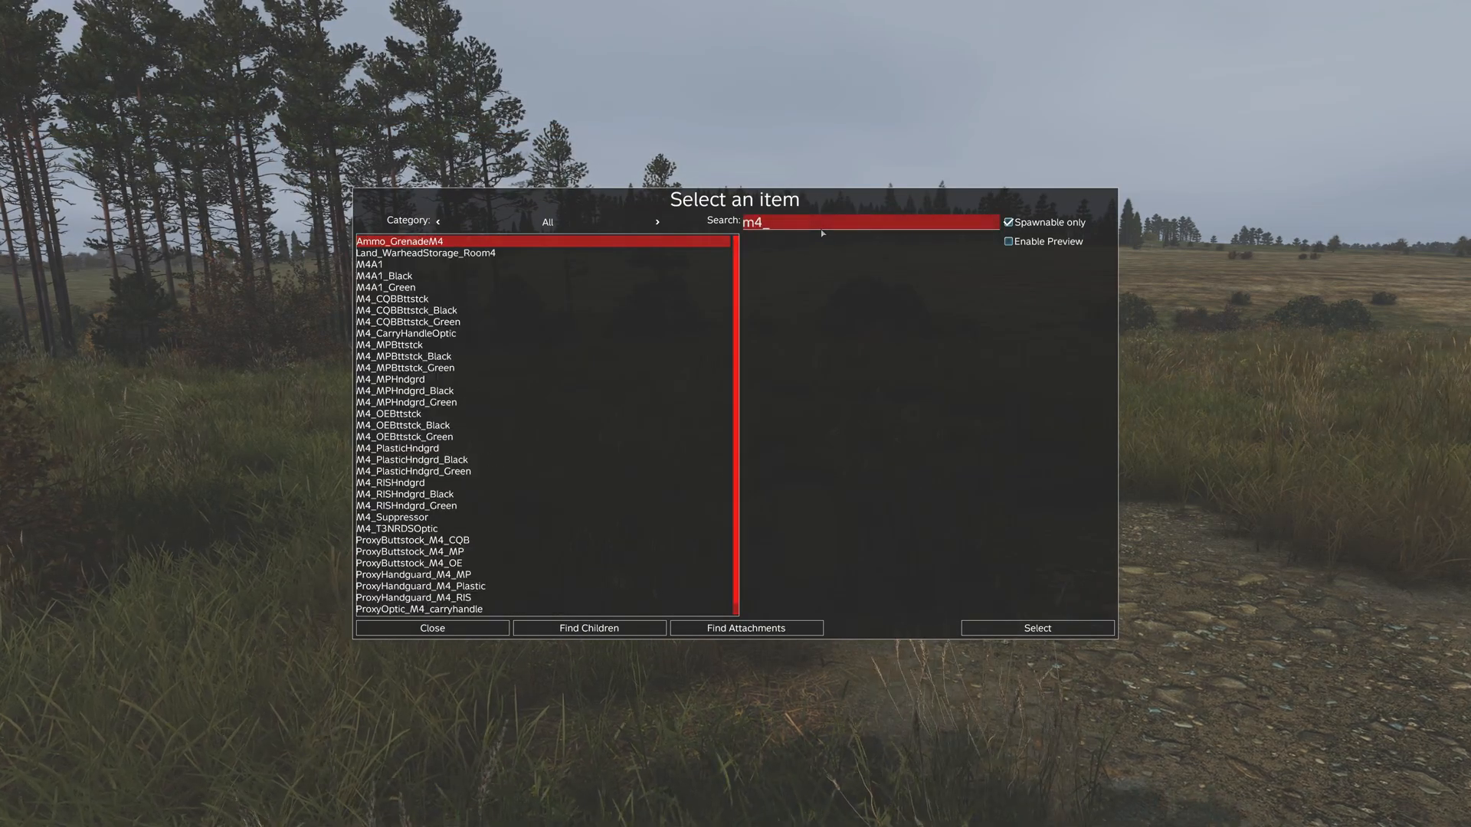
{"action": "type", "text": "a"}
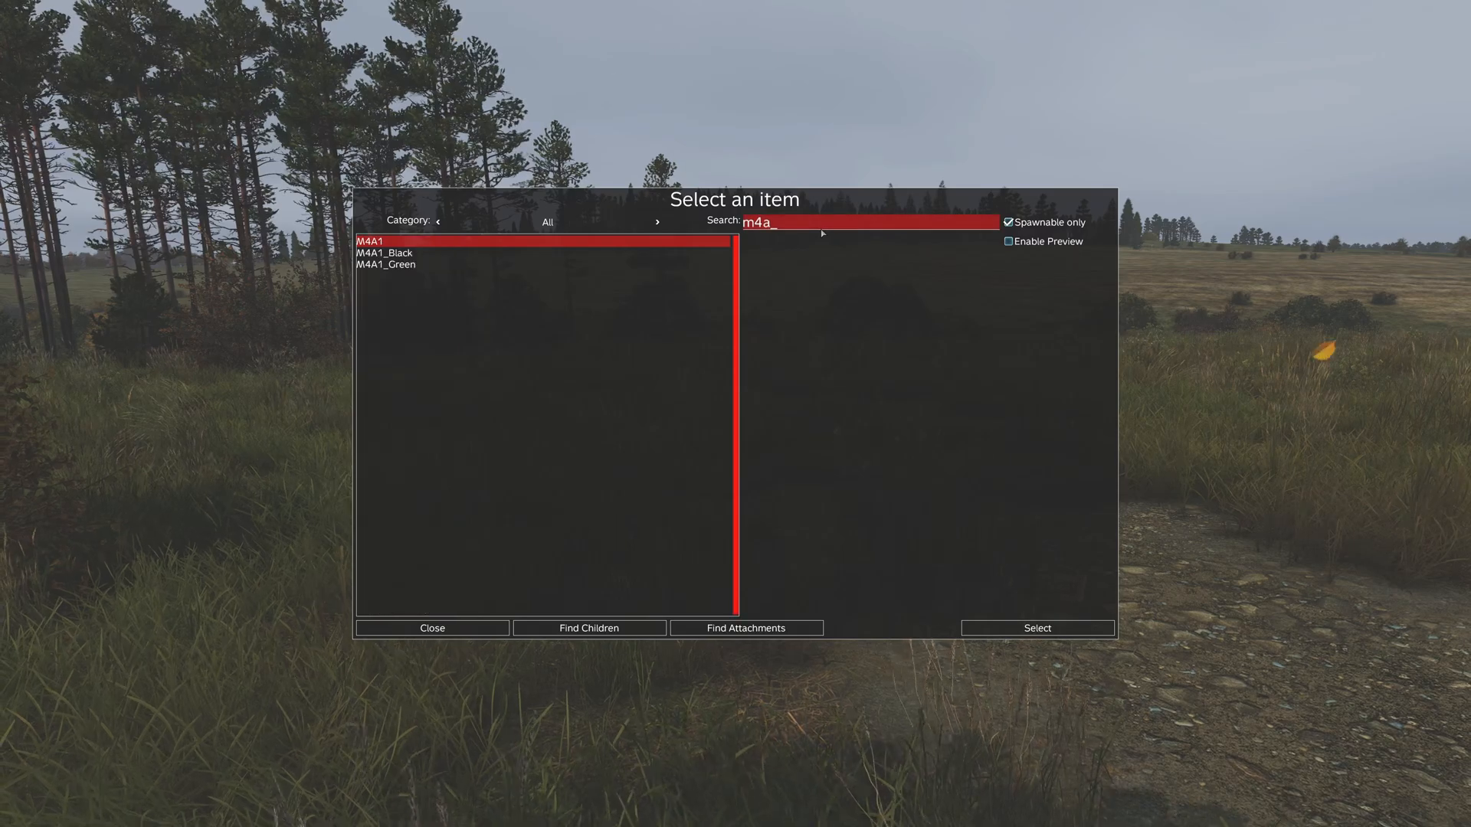
{"action": "double_click", "coordinate": [528, 243]}
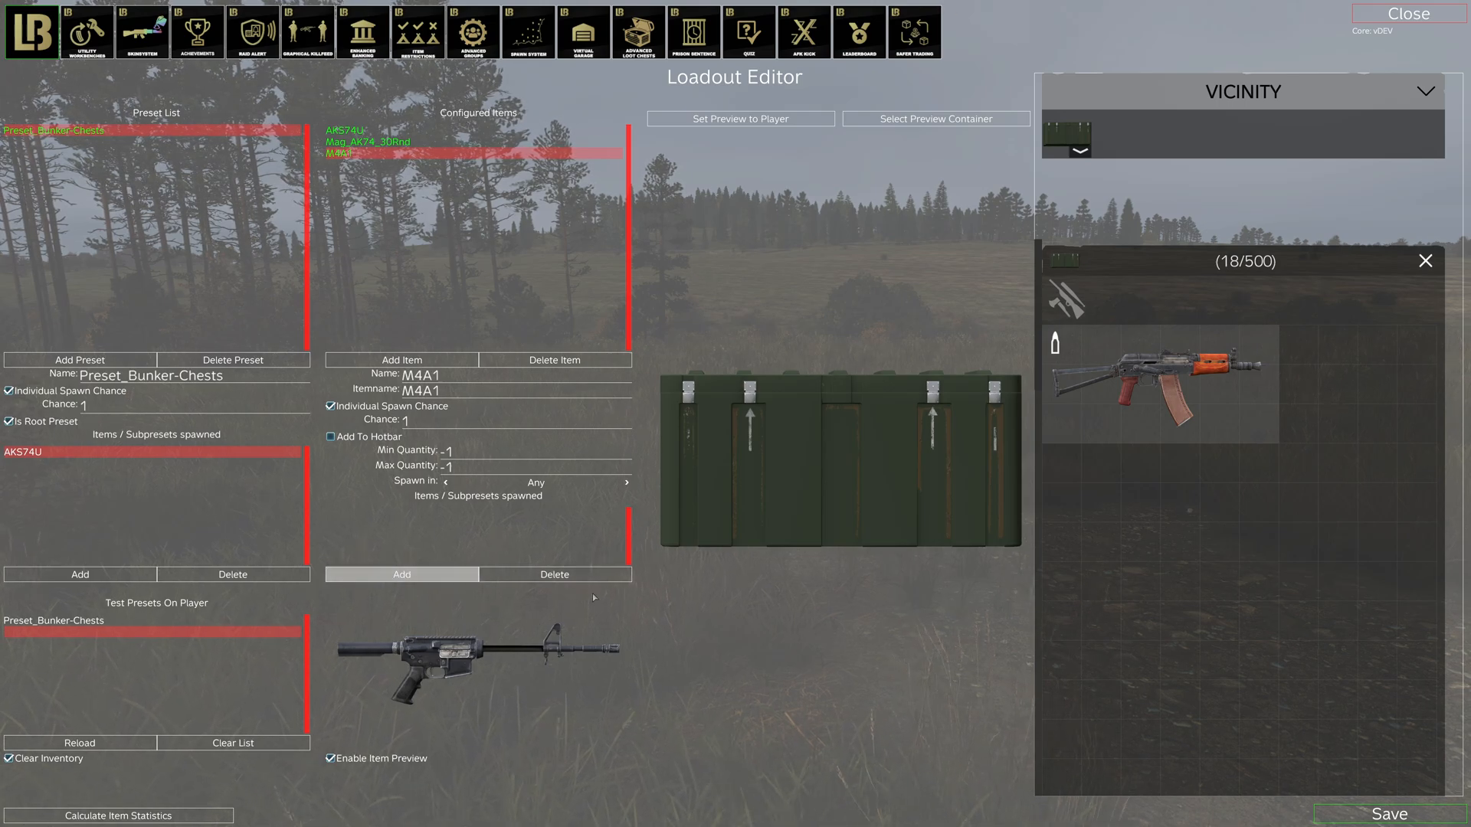
Step: Add the default item config Mag_STANAG_60Rnd_MAG, found among the M4A1's attachments, to the rifle's spawned items
{"action": "left_click", "coordinate": [423, 576]}
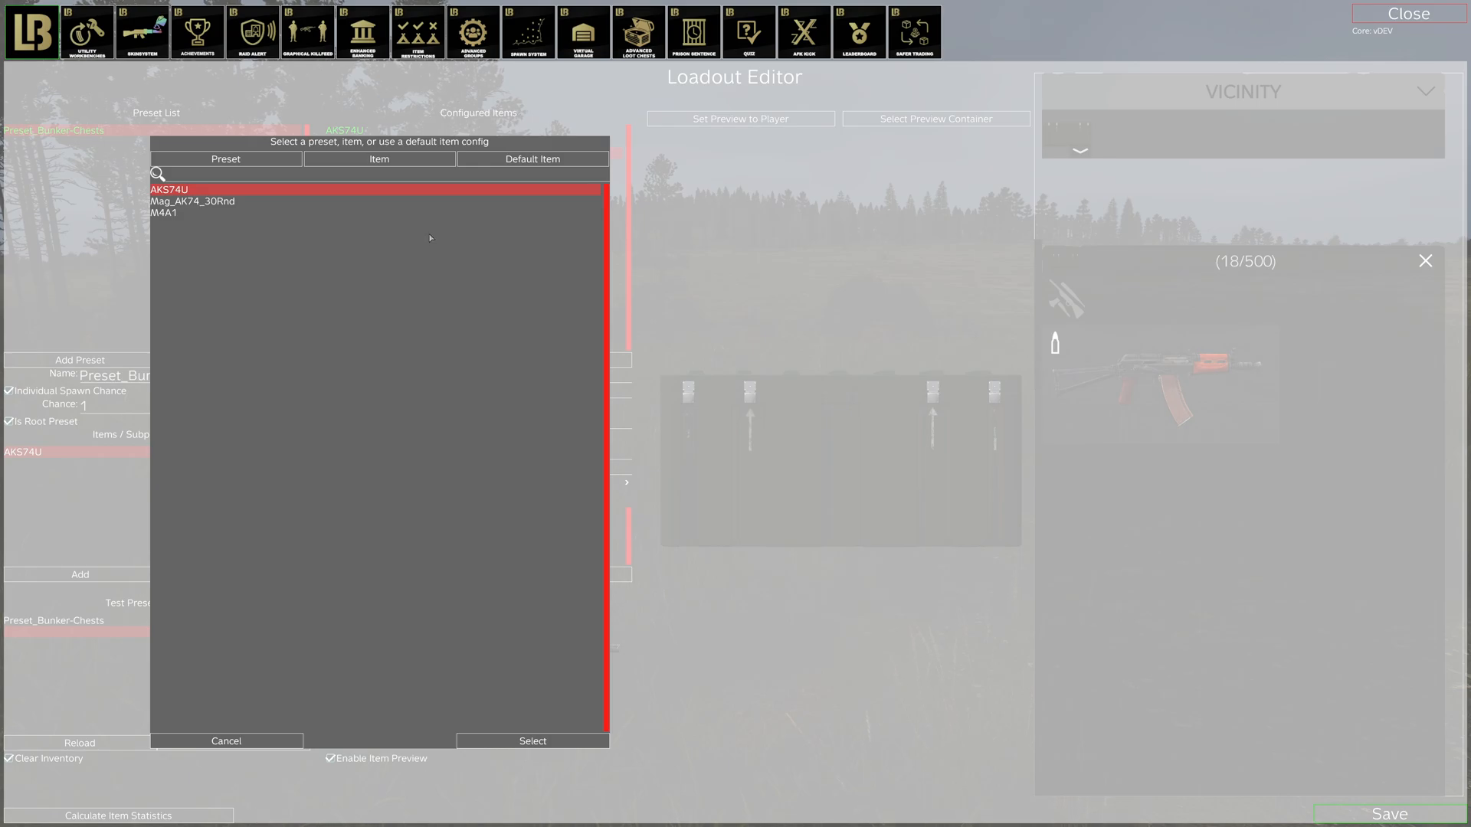
{"action": "left_click", "coordinate": [518, 164]}
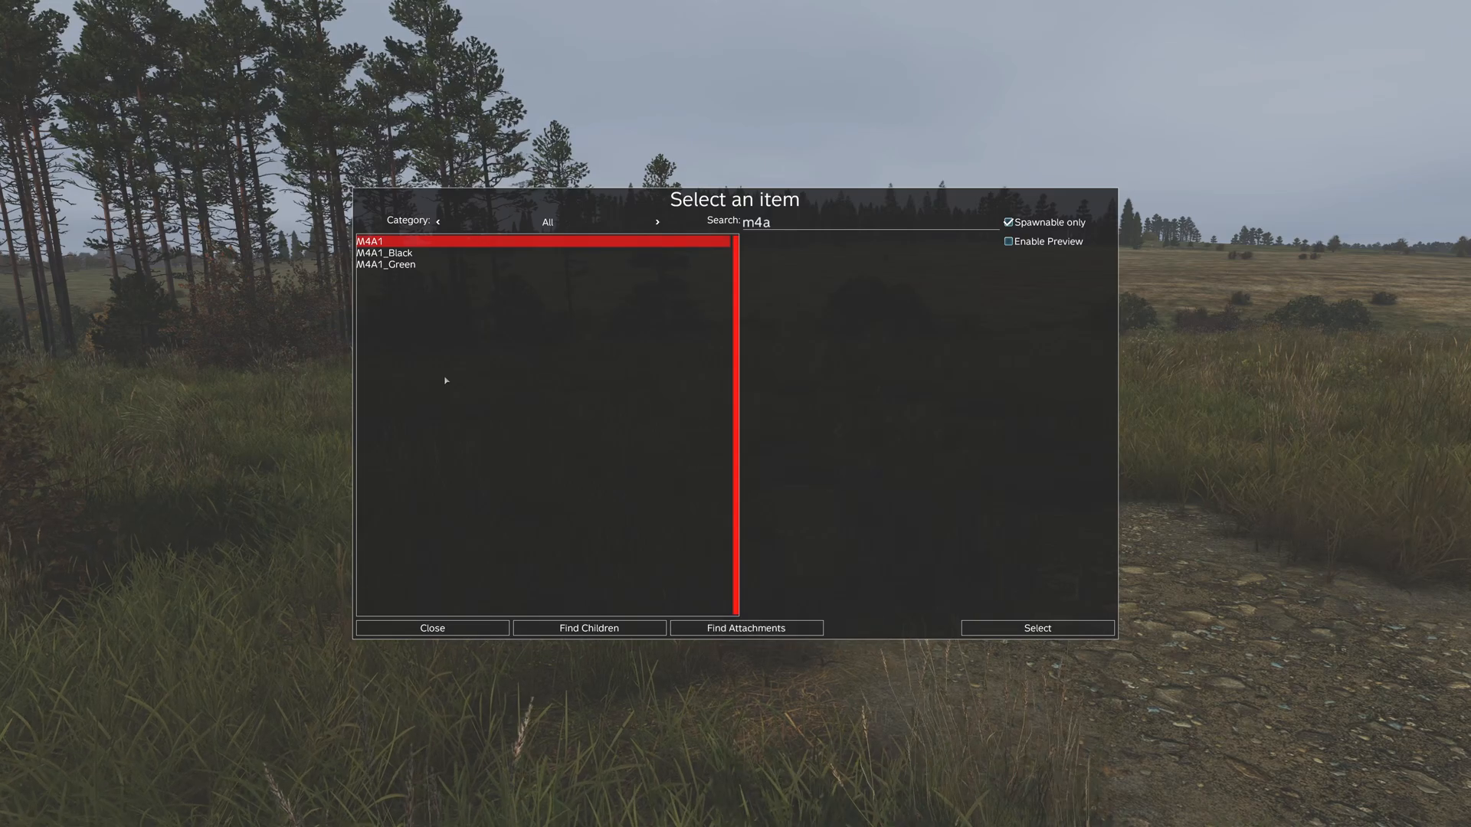
{"action": "left_click", "coordinate": [761, 630]}
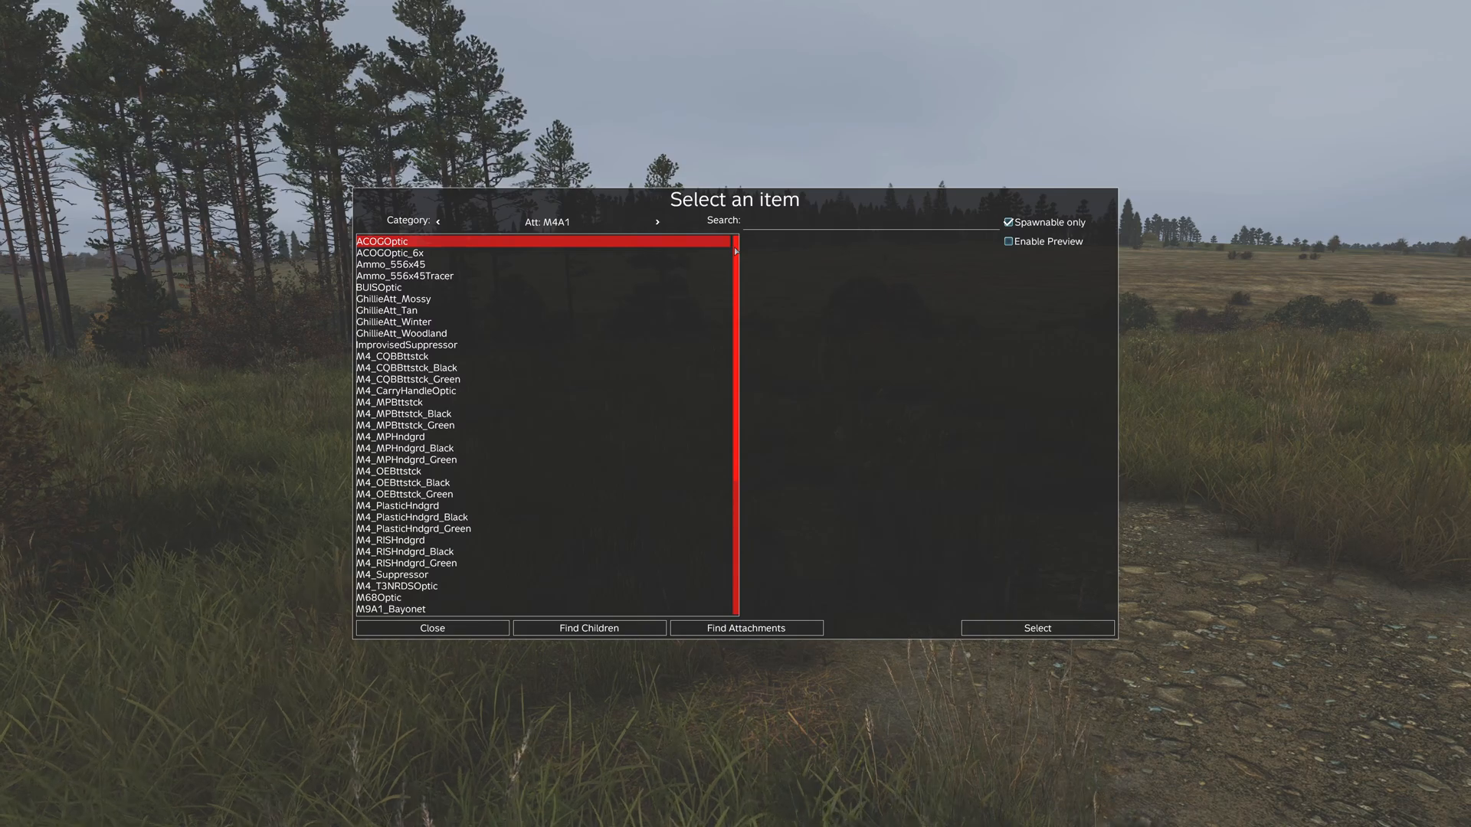
{"action": "left_click_drag", "start_coordinate": [737, 250], "coordinate": [748, 372]}
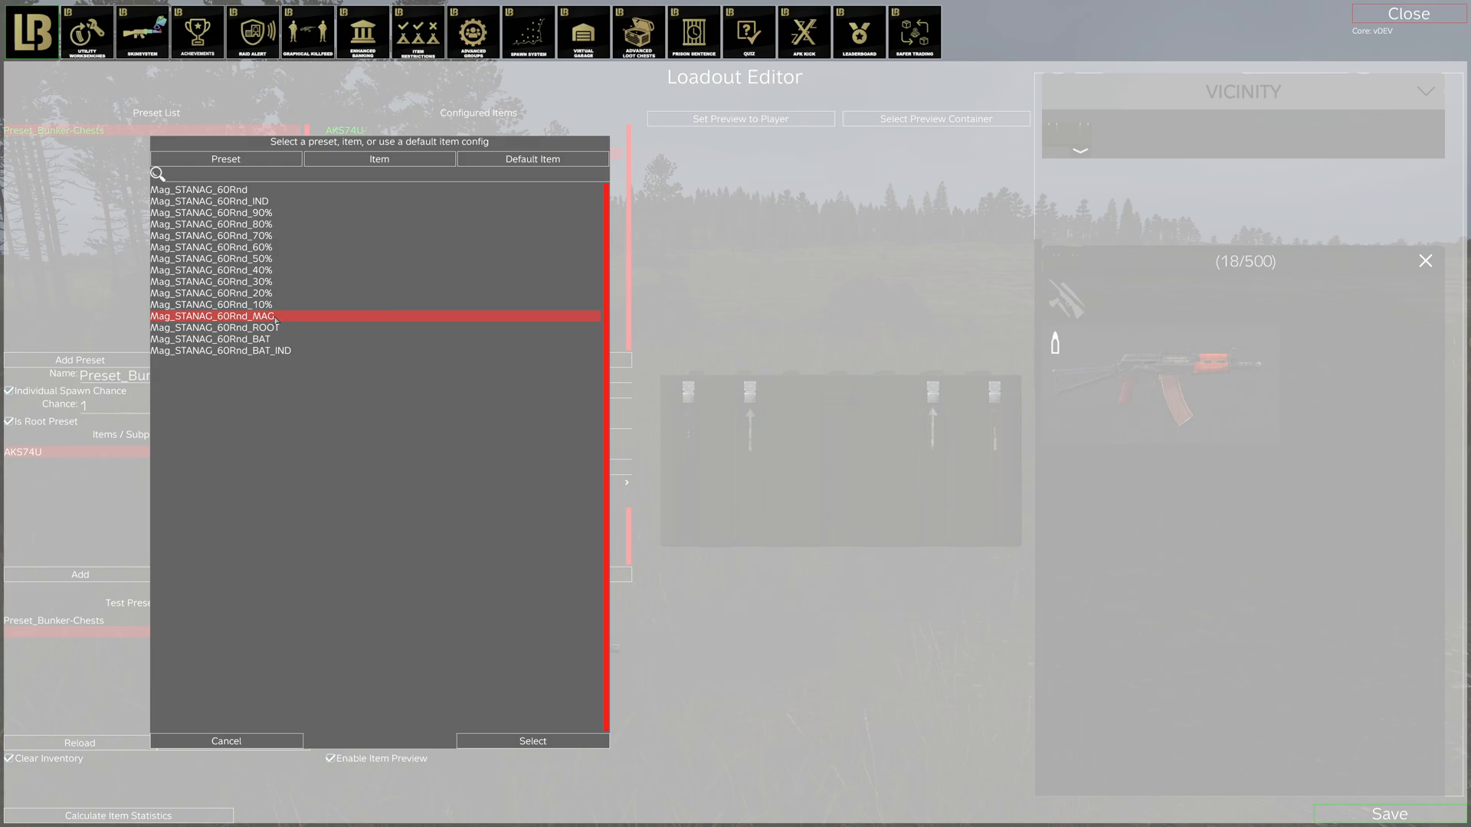
{"action": "double_click", "coordinate": [257, 318]}
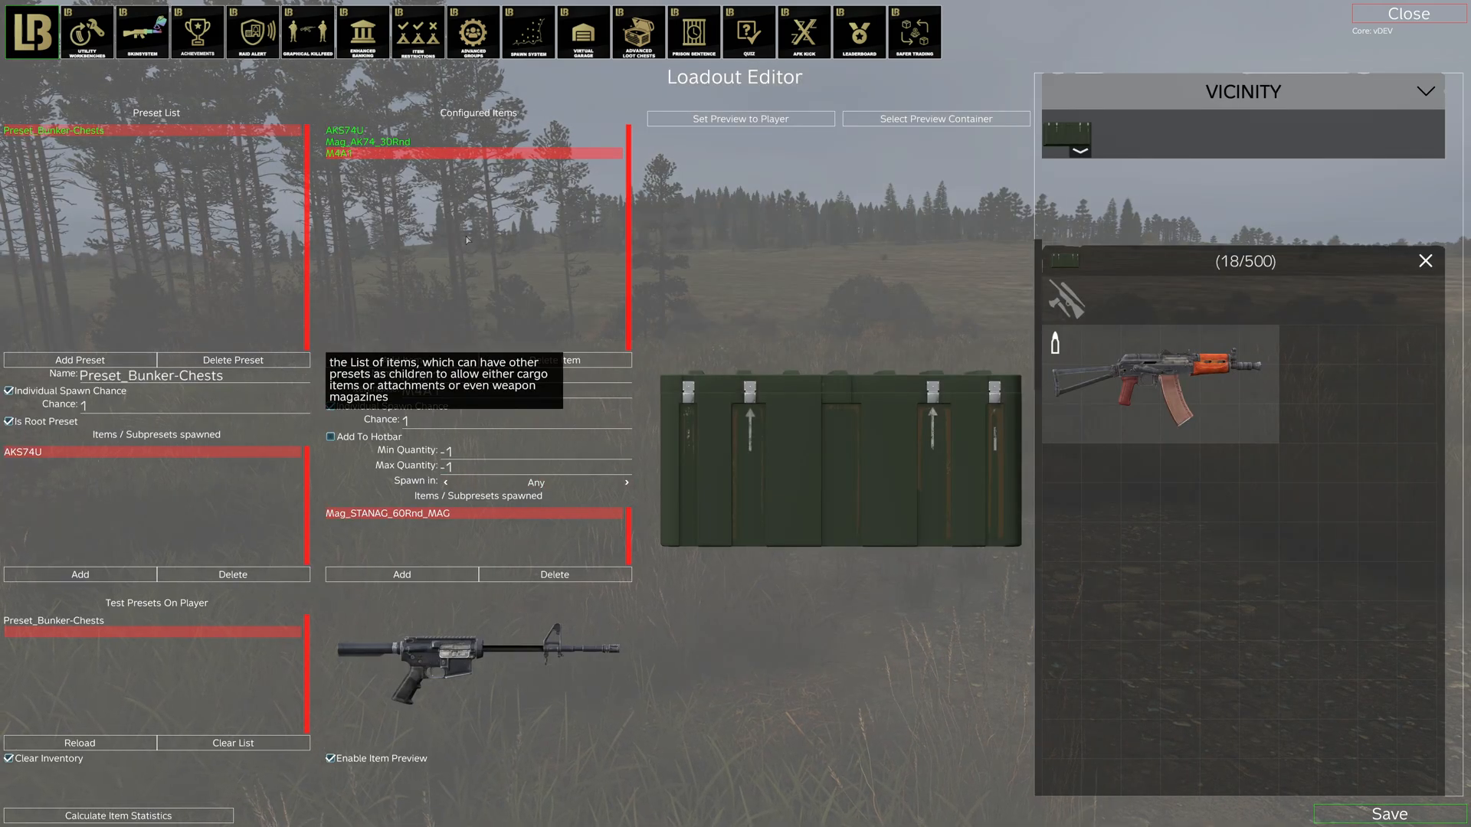
Step: Add the default item config ACOGOptic_IND, found among the M4A1's attachments, to the rifle's spawned items
{"action": "left_click", "coordinate": [367, 131]}
{"action": "scroll", "coordinate": [466, 234], "scroll_direction": "down", "scroll_amount": 2}
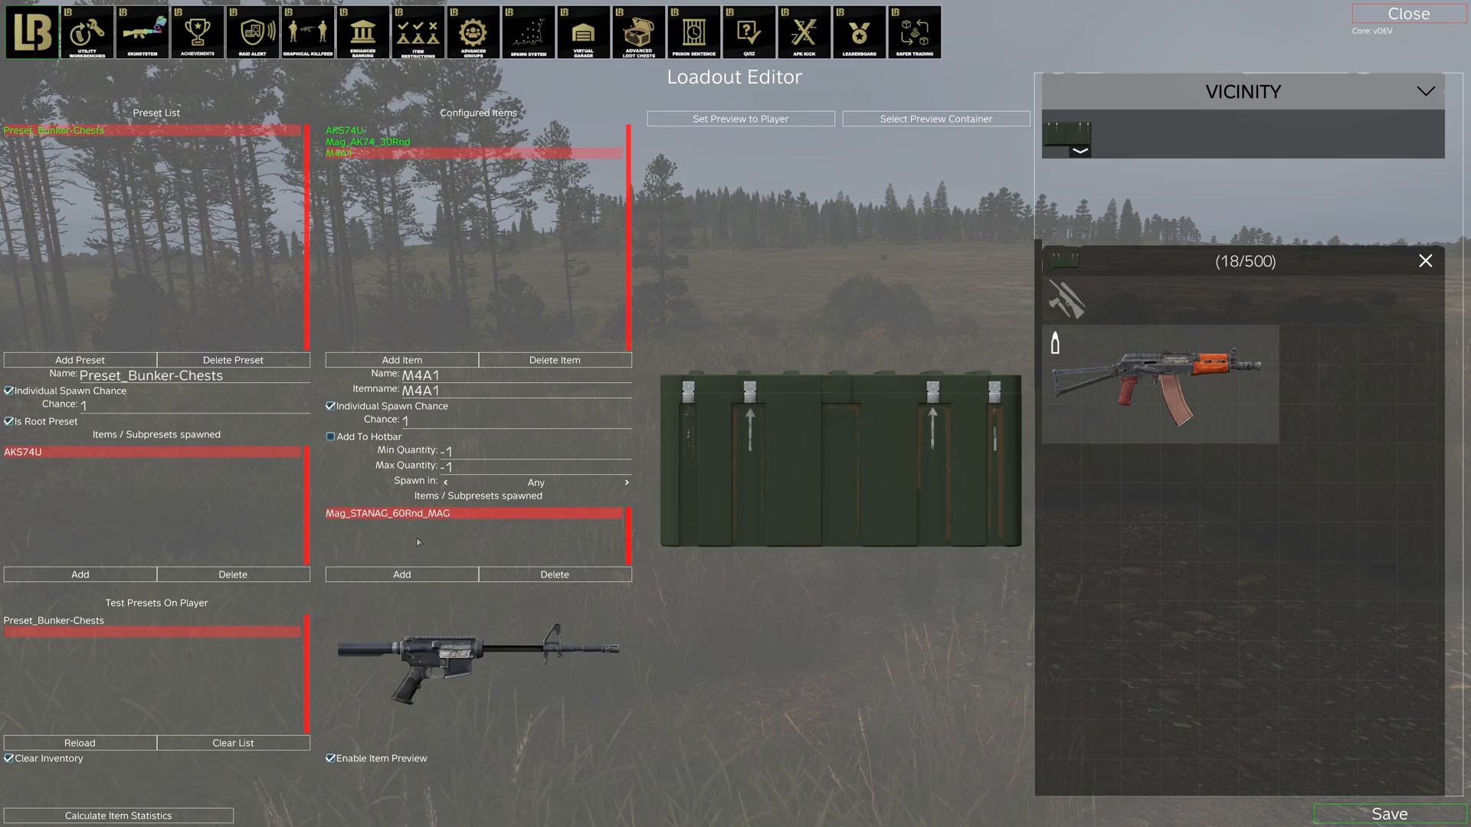
{"action": "left_click", "coordinate": [438, 576]}
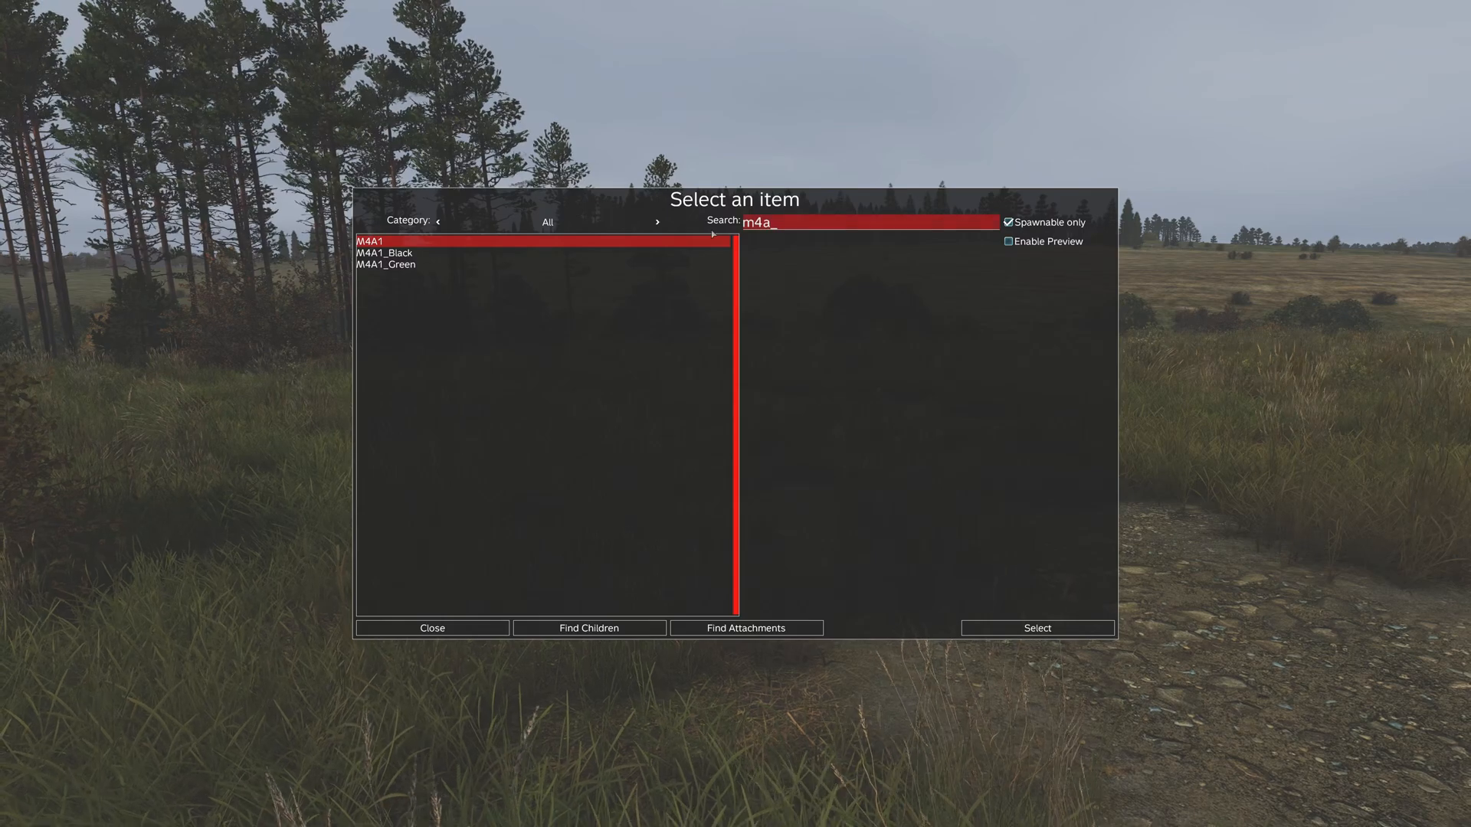
{"action": "left_click", "coordinate": [709, 241]}
{"action": "left_click", "coordinate": [713, 628]}
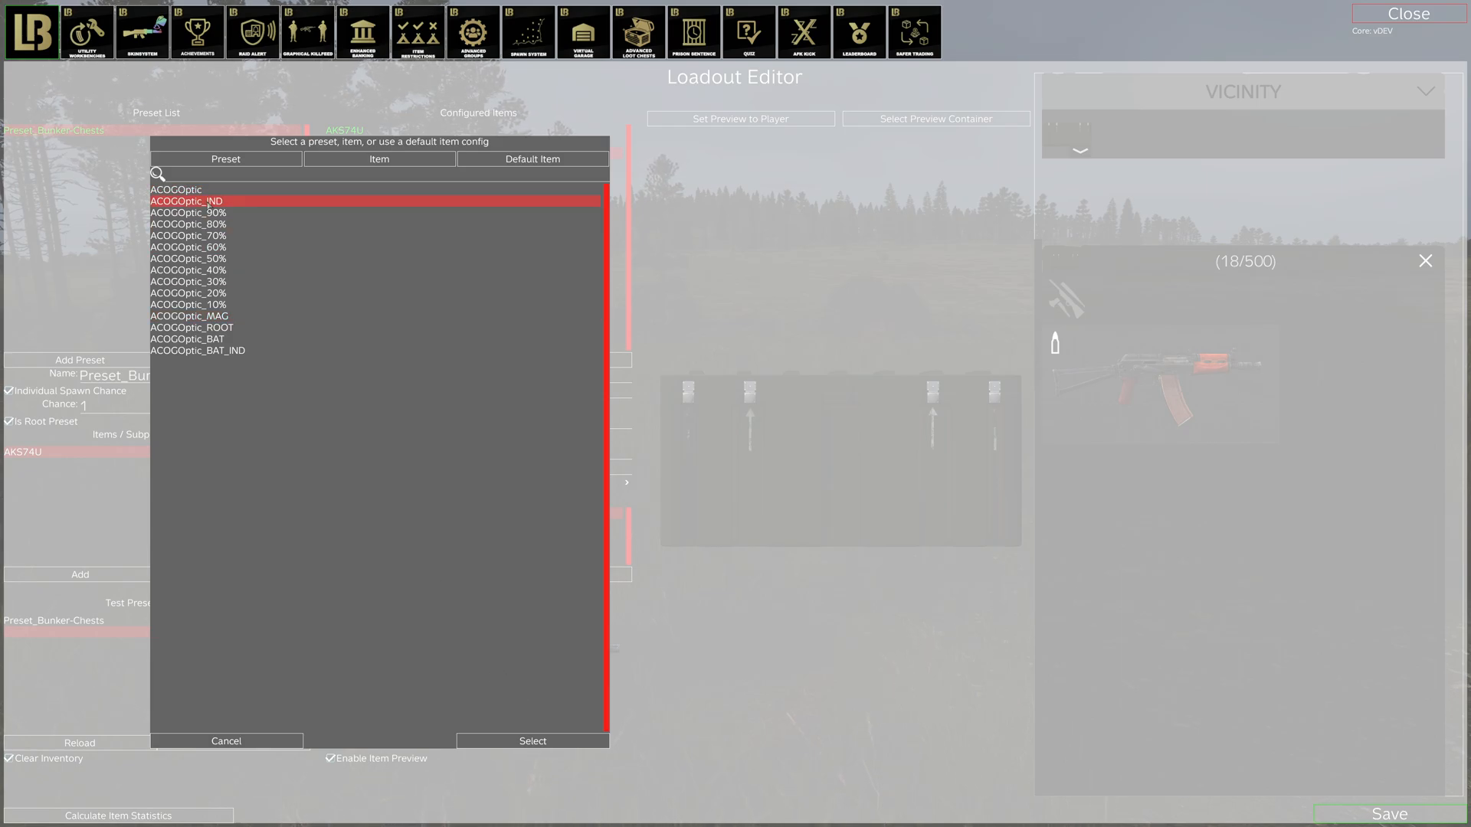
{"action": "double_click", "coordinate": [213, 202]}
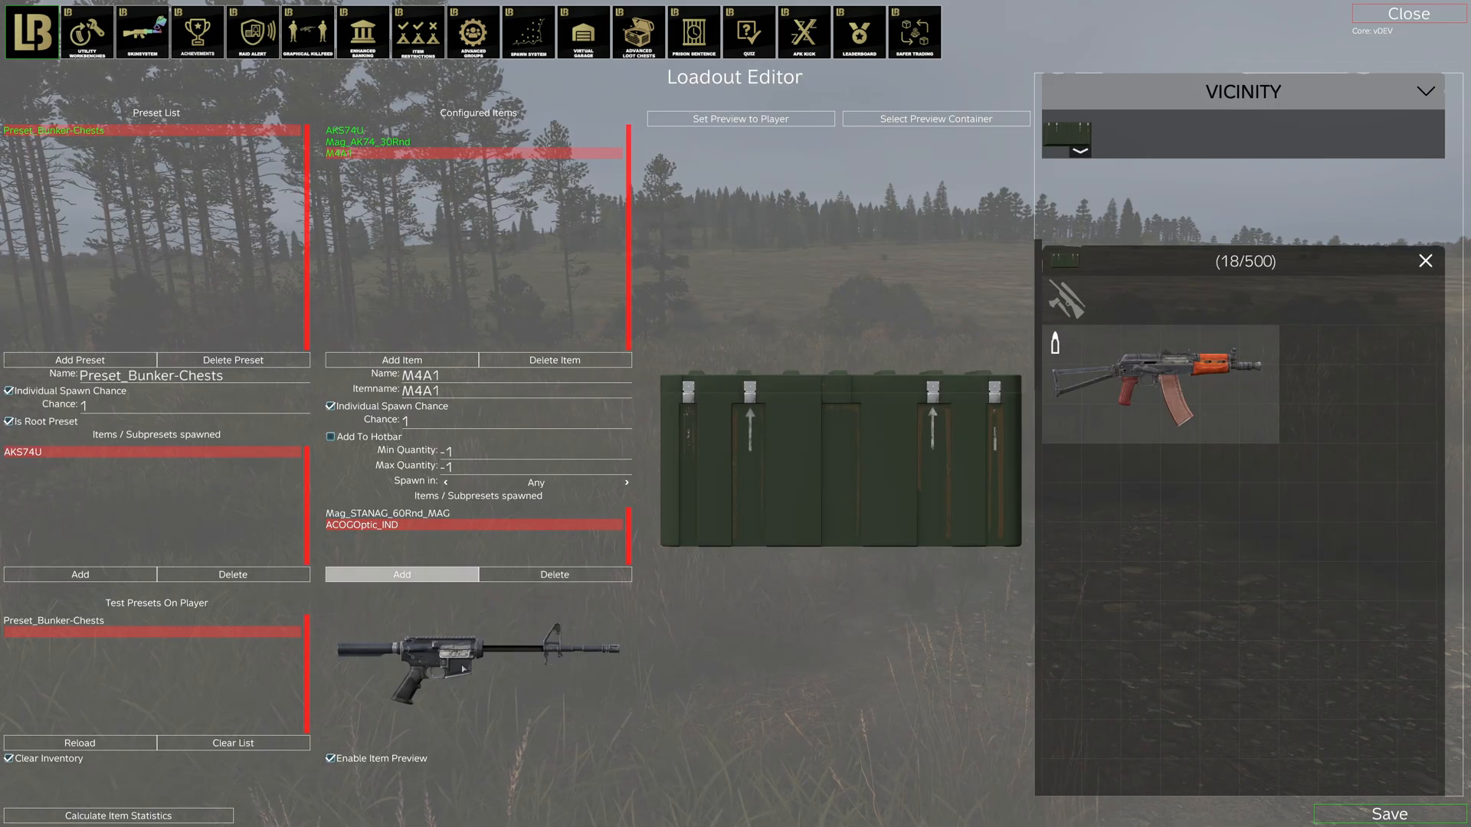
Step: Add the default item config M4_CQBBttstck_IND, found among the M4A1's attachments, to the rifle's spawned items
{"action": "left_click", "coordinate": [422, 576]}
{"action": "left_click", "coordinate": [530, 166]}
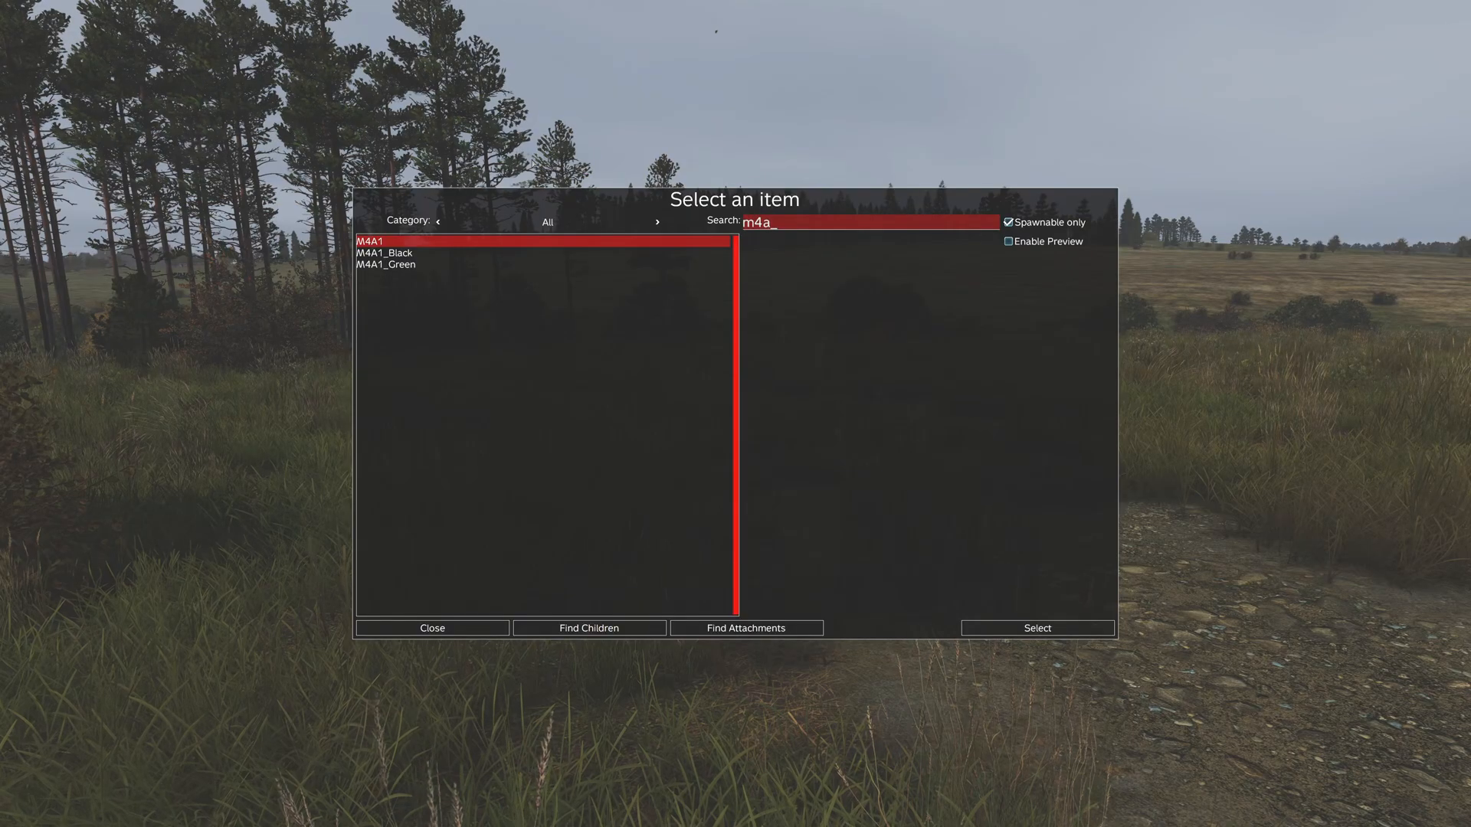
{"action": "left_click", "coordinate": [746, 629]}
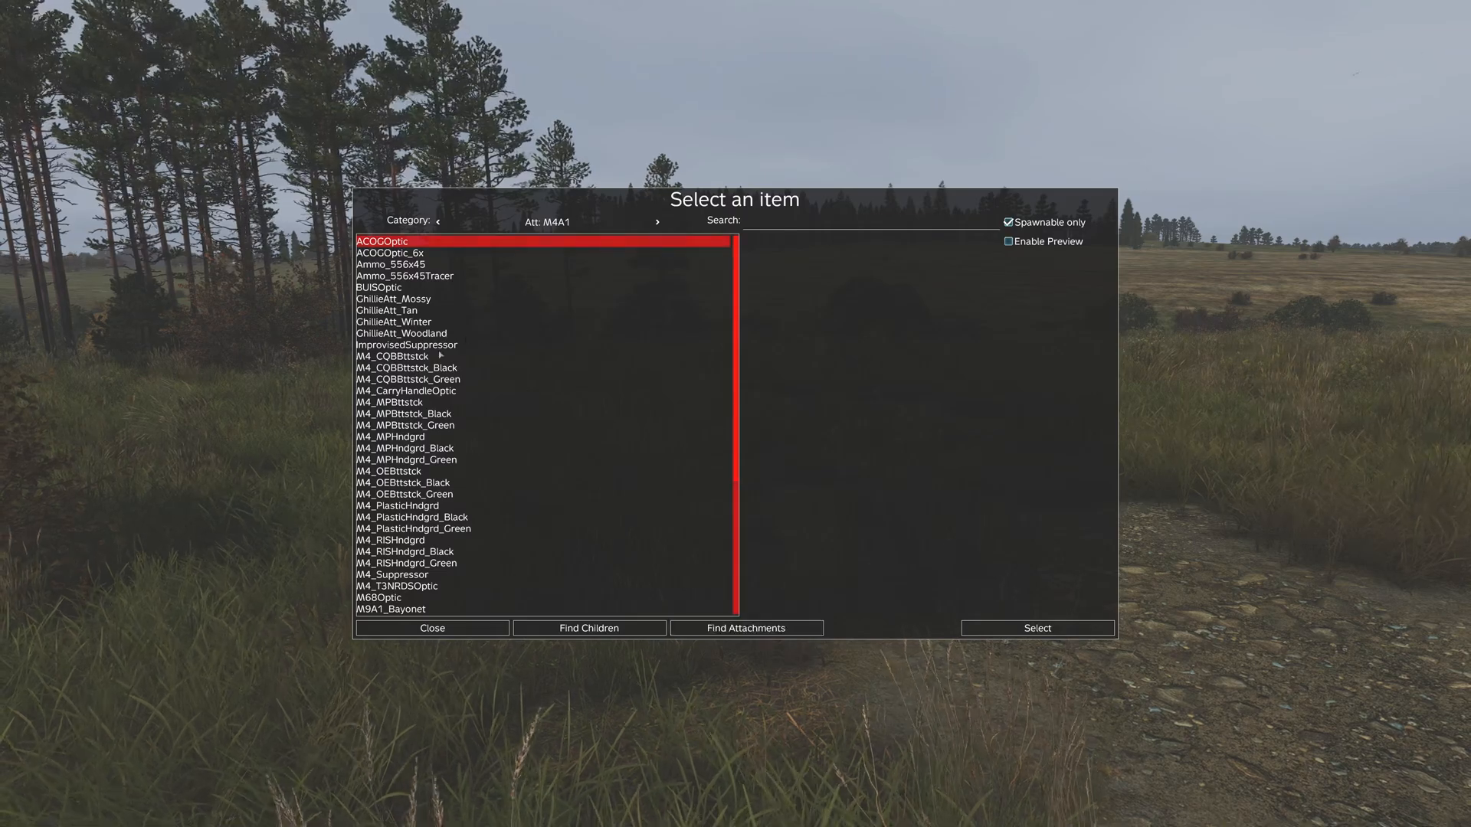
{"action": "double_click", "coordinate": [436, 357]}
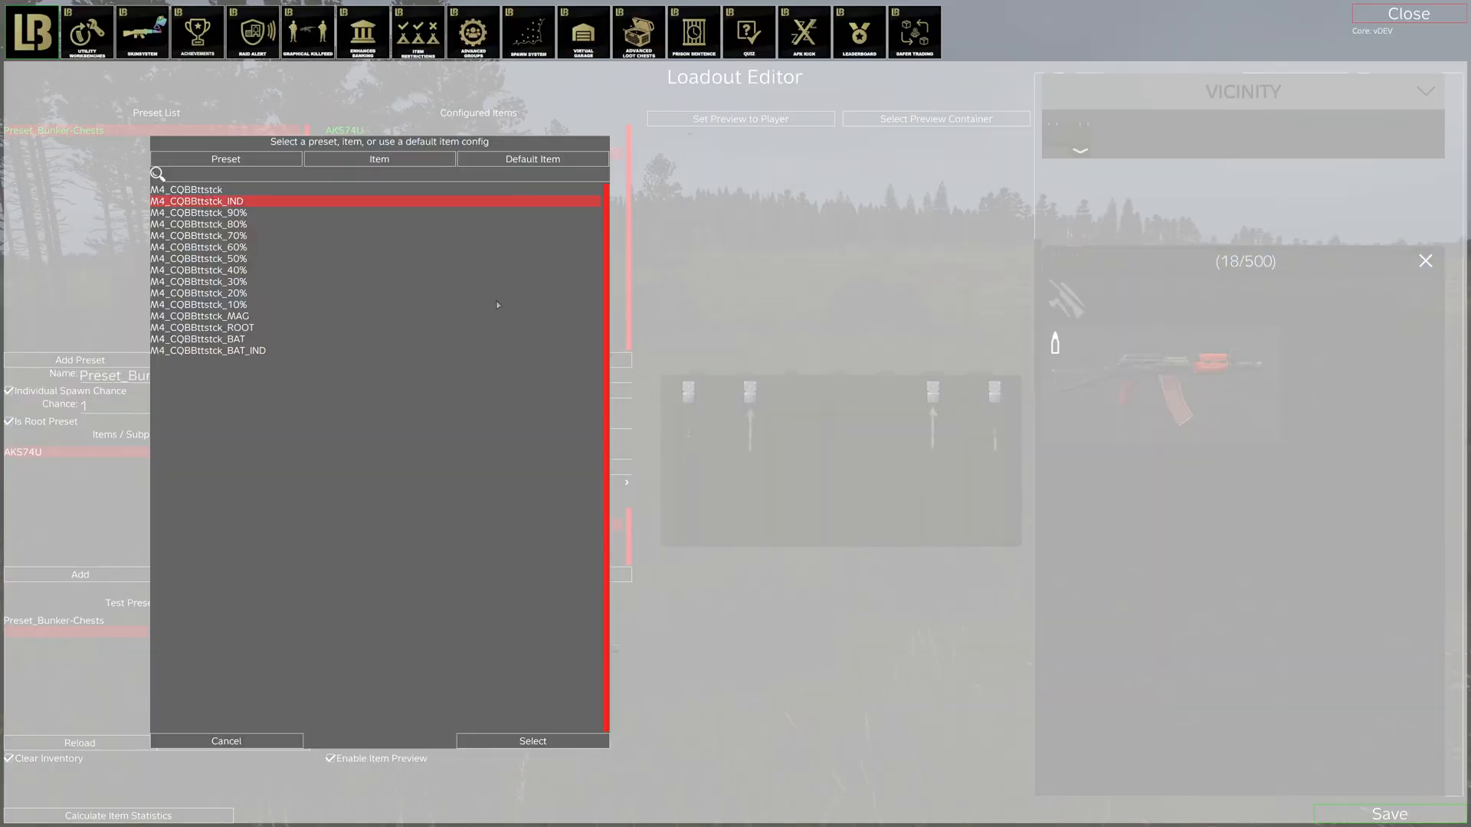
{"action": "double_click", "coordinate": [255, 202]}
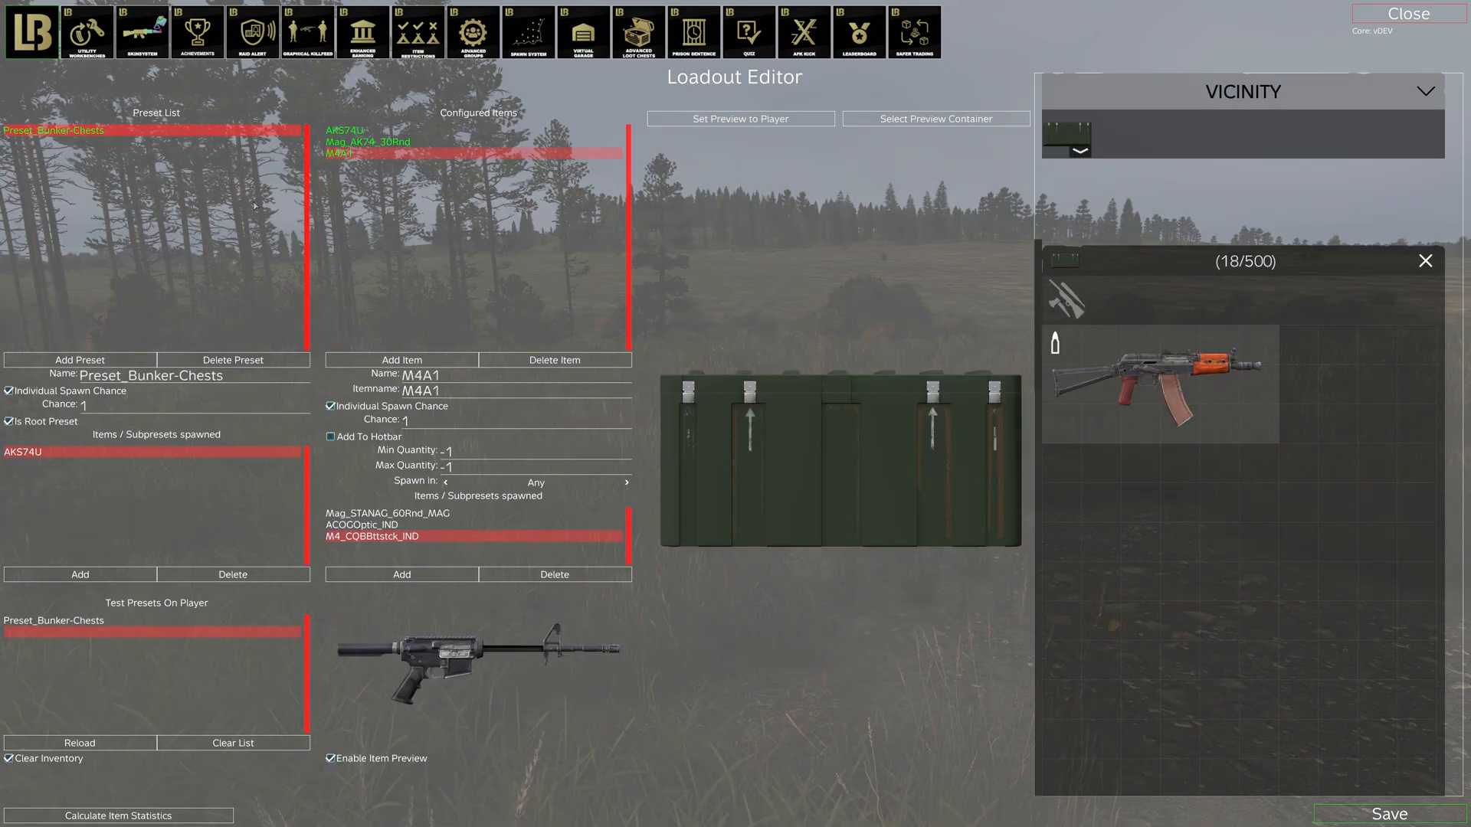
Step: Add the default item config M4_RISHndgrd_IND, found among the M4A1's attachments, to the rifle's spawned items
{"action": "left_click", "coordinate": [391, 574]}
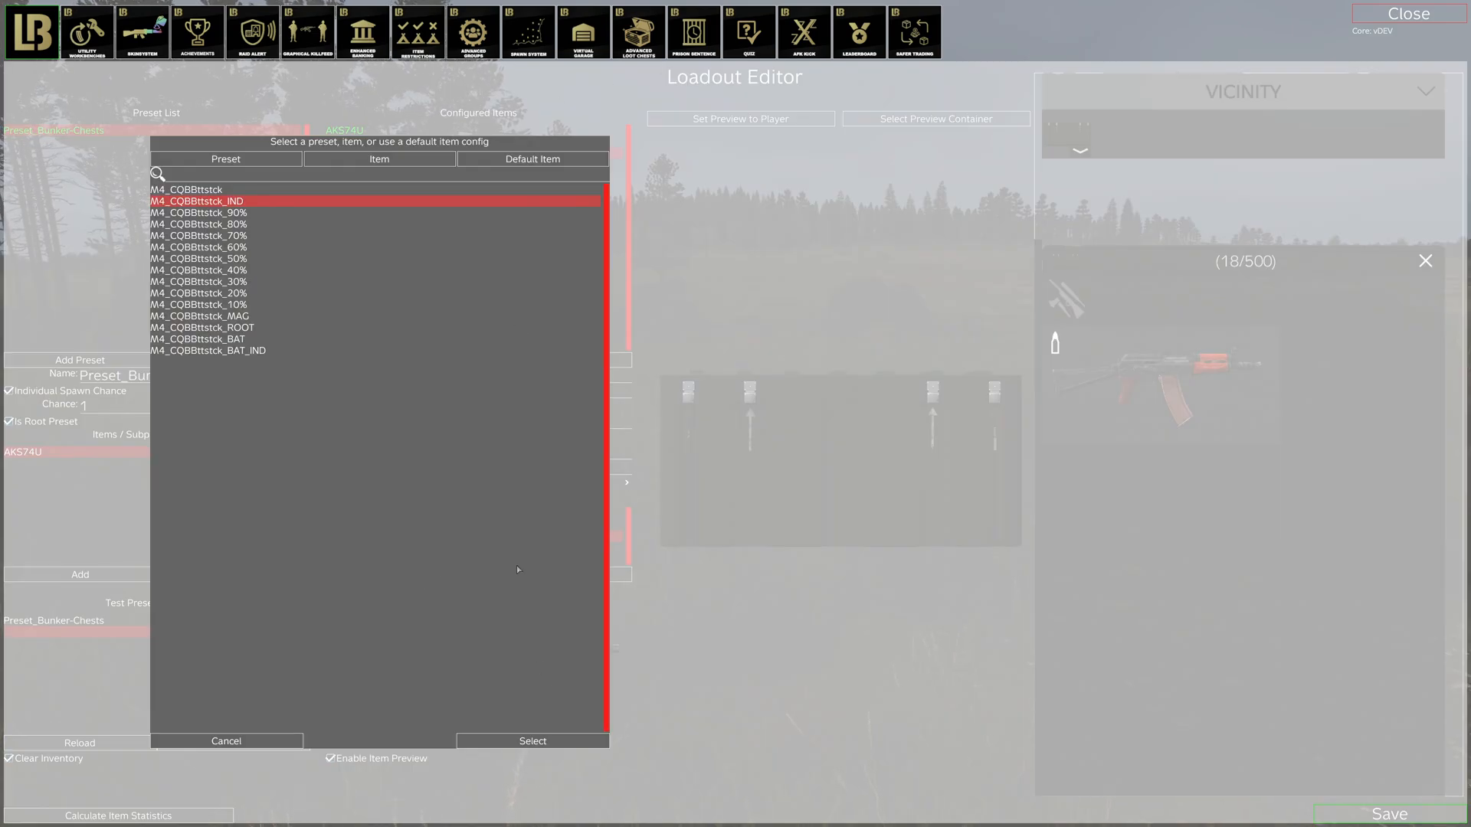
{"action": "left_click", "coordinate": [536, 167]}
{"action": "left_click", "coordinate": [747, 628]}
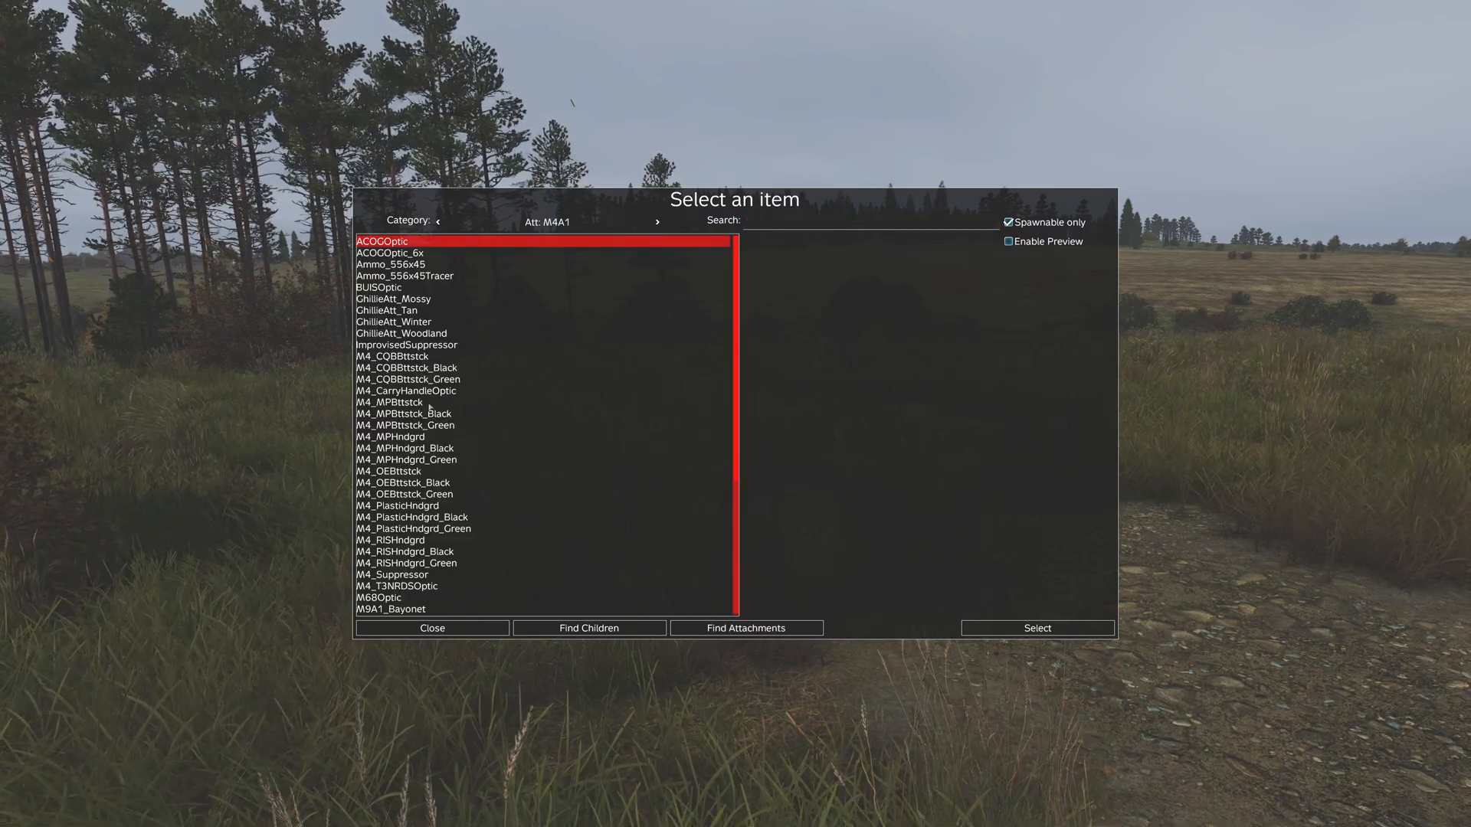
{"action": "double_click", "coordinate": [416, 541]}
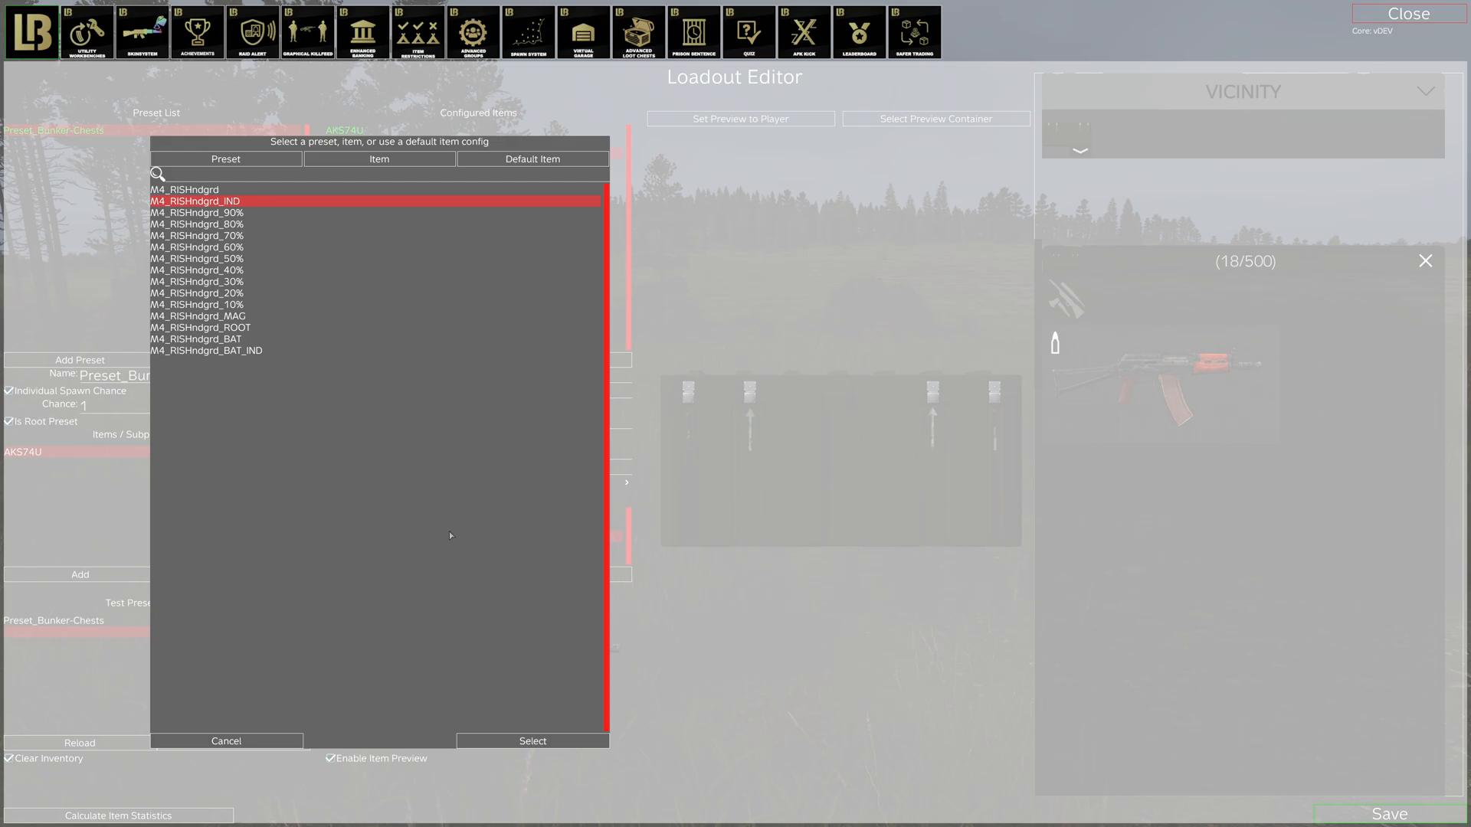
{"action": "double_click", "coordinate": [260, 206]}
Step: Preview UniversalLight among the M4A1's attachments and add its default item config UniversalLight_BAT_IND to the rifle's spawned items
{"action": "left_click", "coordinate": [434, 576]}
{"action": "left_click", "coordinate": [516, 154]}
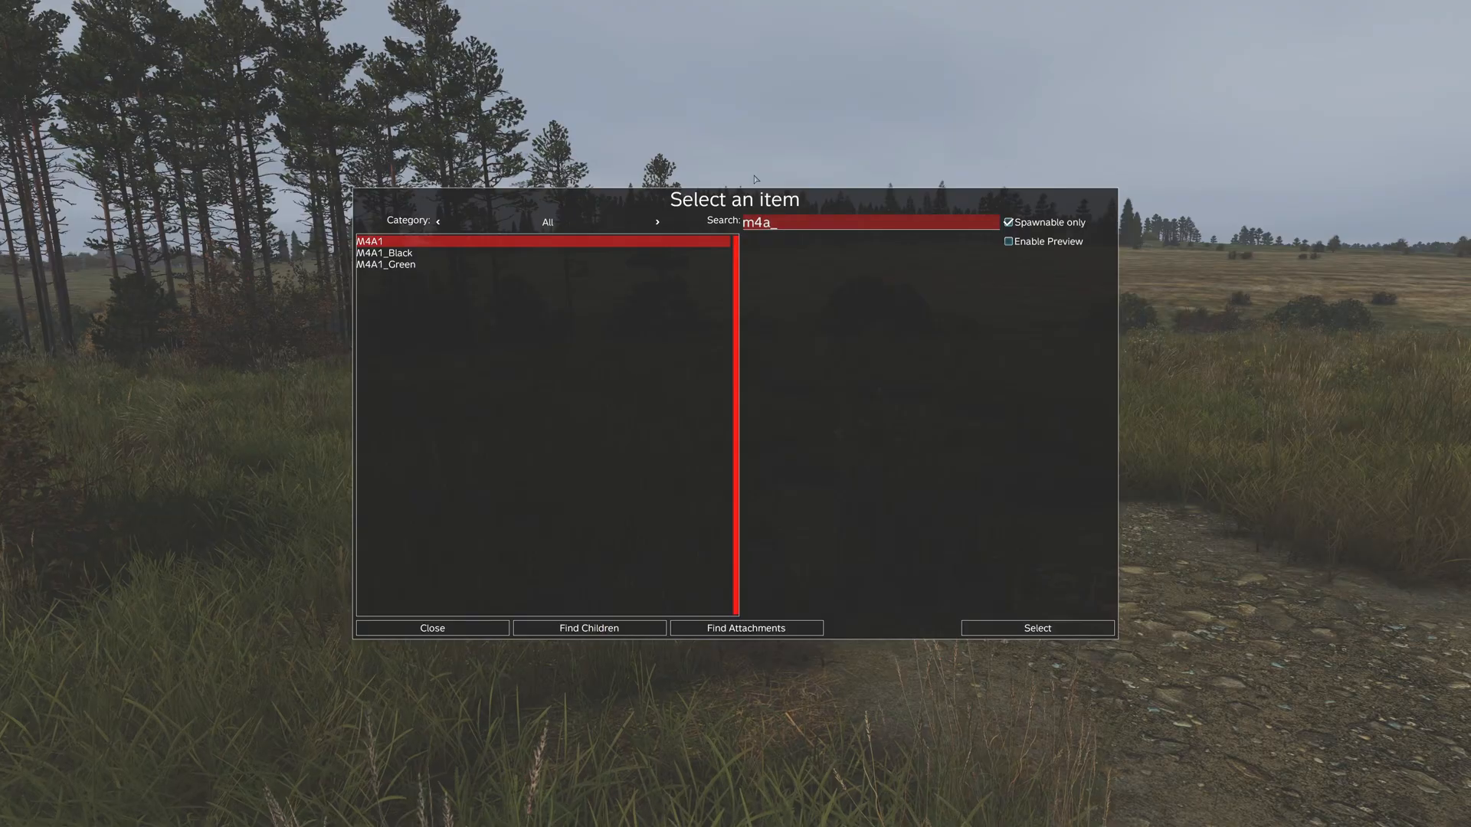
{"action": "left_click", "coordinate": [761, 624]}
{"action": "left_click_drag", "start_coordinate": [736, 336], "coordinate": [735, 499]}
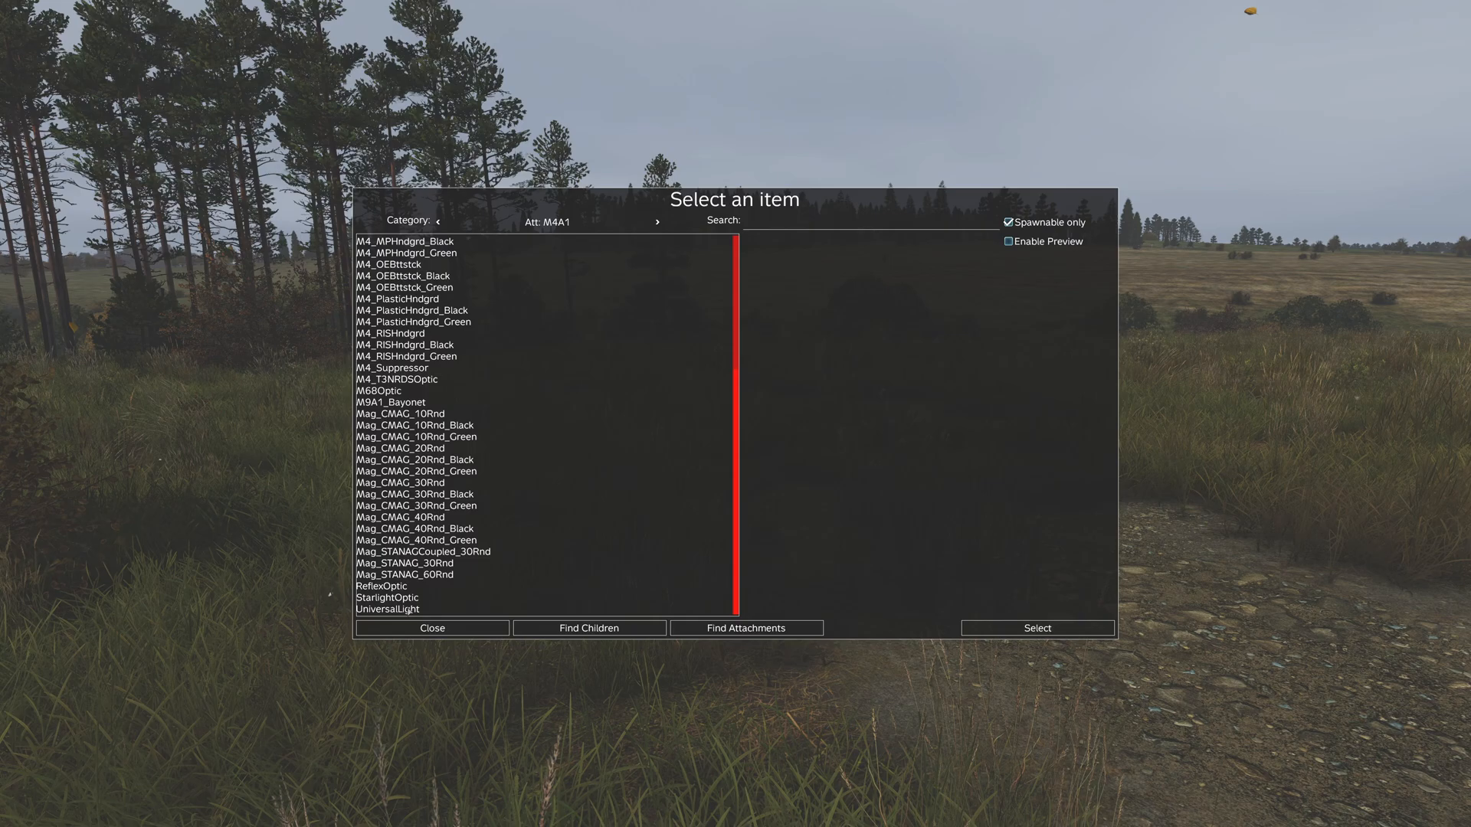
{"action": "left_click", "coordinate": [407, 609]}
{"action": "left_click", "coordinate": [1012, 241]}
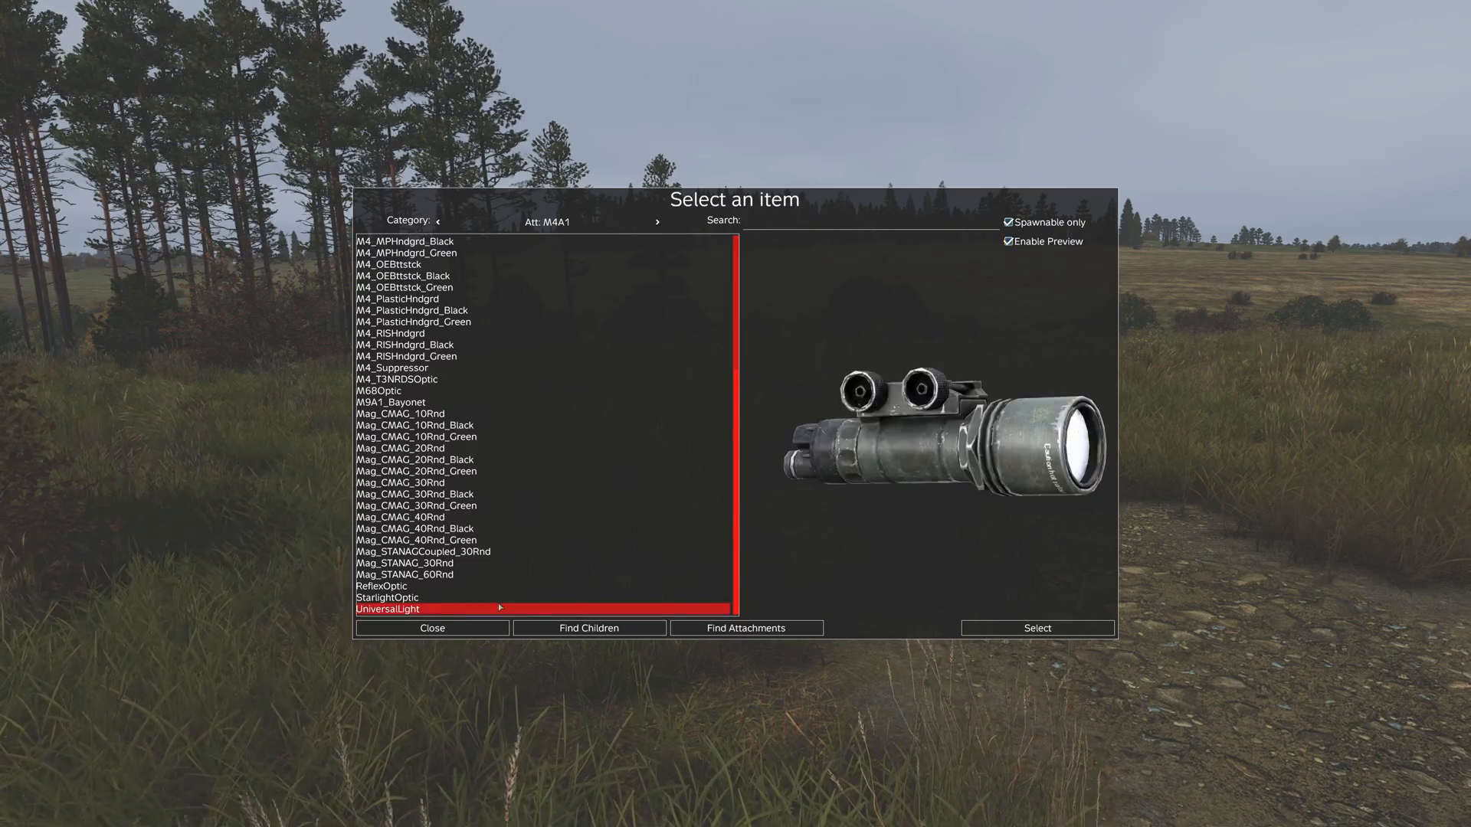
{"action": "double_click", "coordinate": [496, 610]}
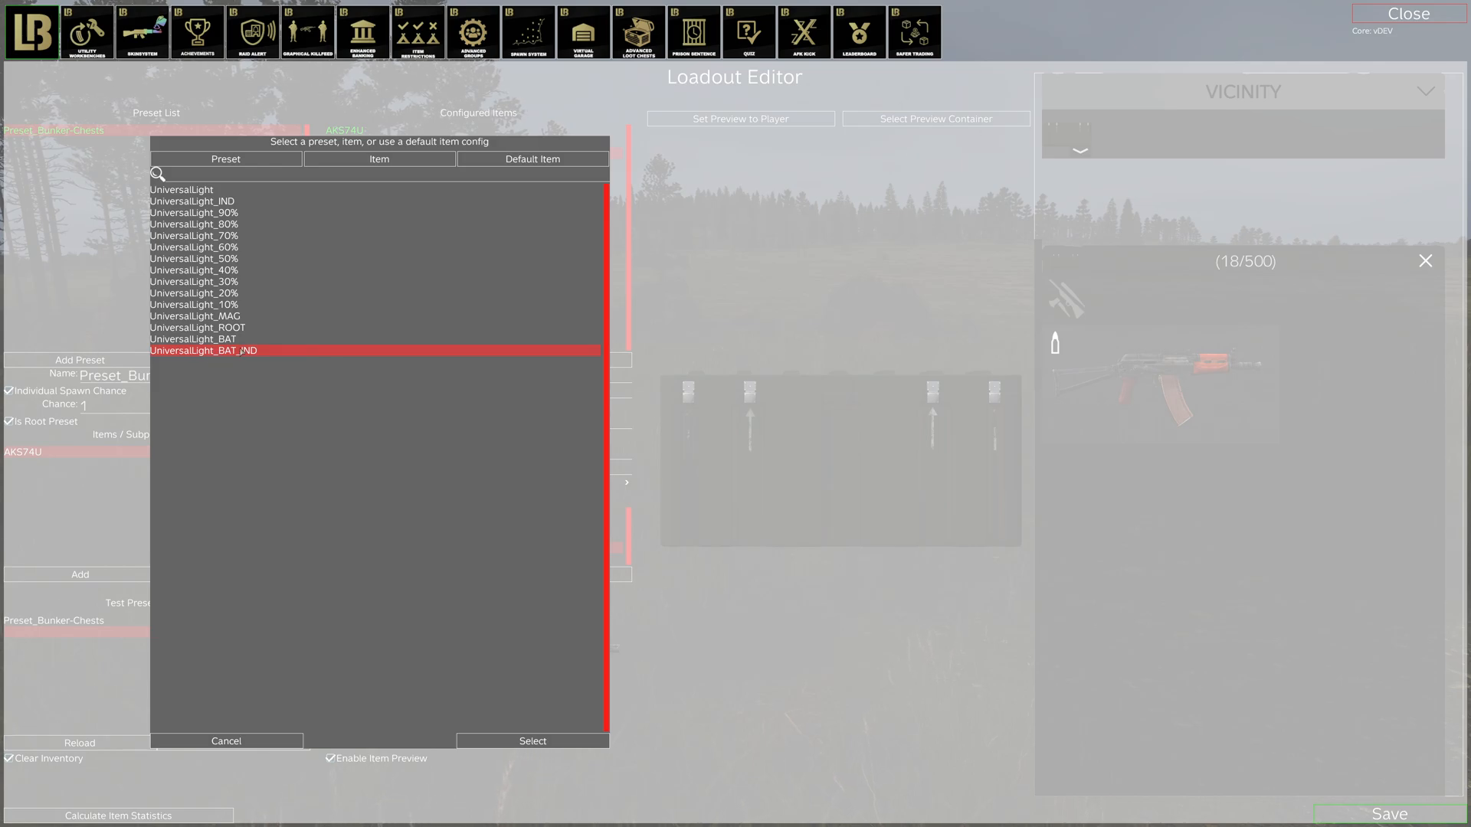
{"action": "double_click", "coordinate": [264, 351]}
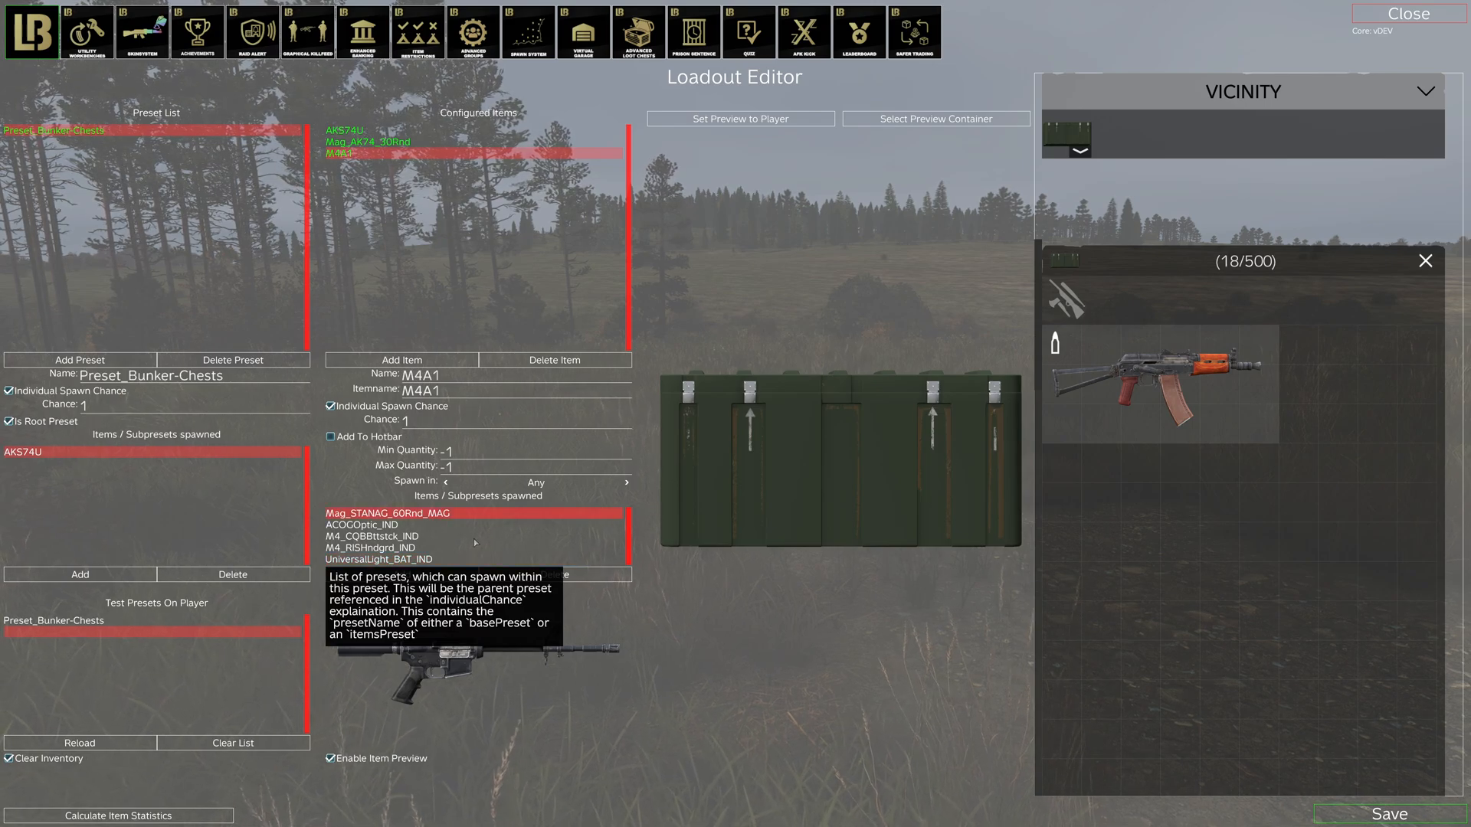
{"action": "scroll", "coordinate": [475, 542], "scroll_direction": "up", "scroll_amount": 4}
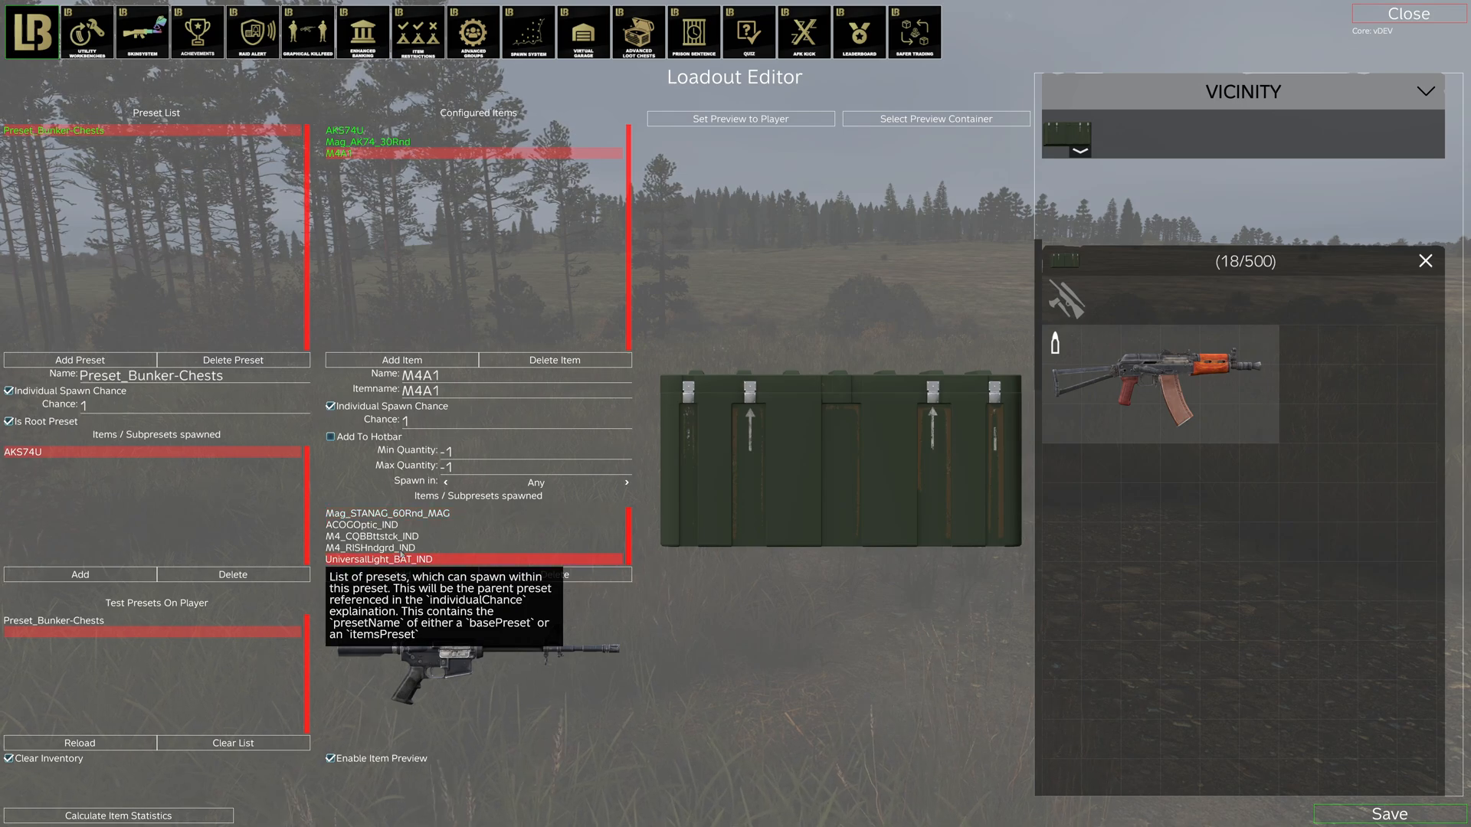
Step: Add the configured item M4A1 to Preset_Bunker-Chests' spawned items and reload the test presets
{"action": "left_click", "coordinate": [57, 577]}
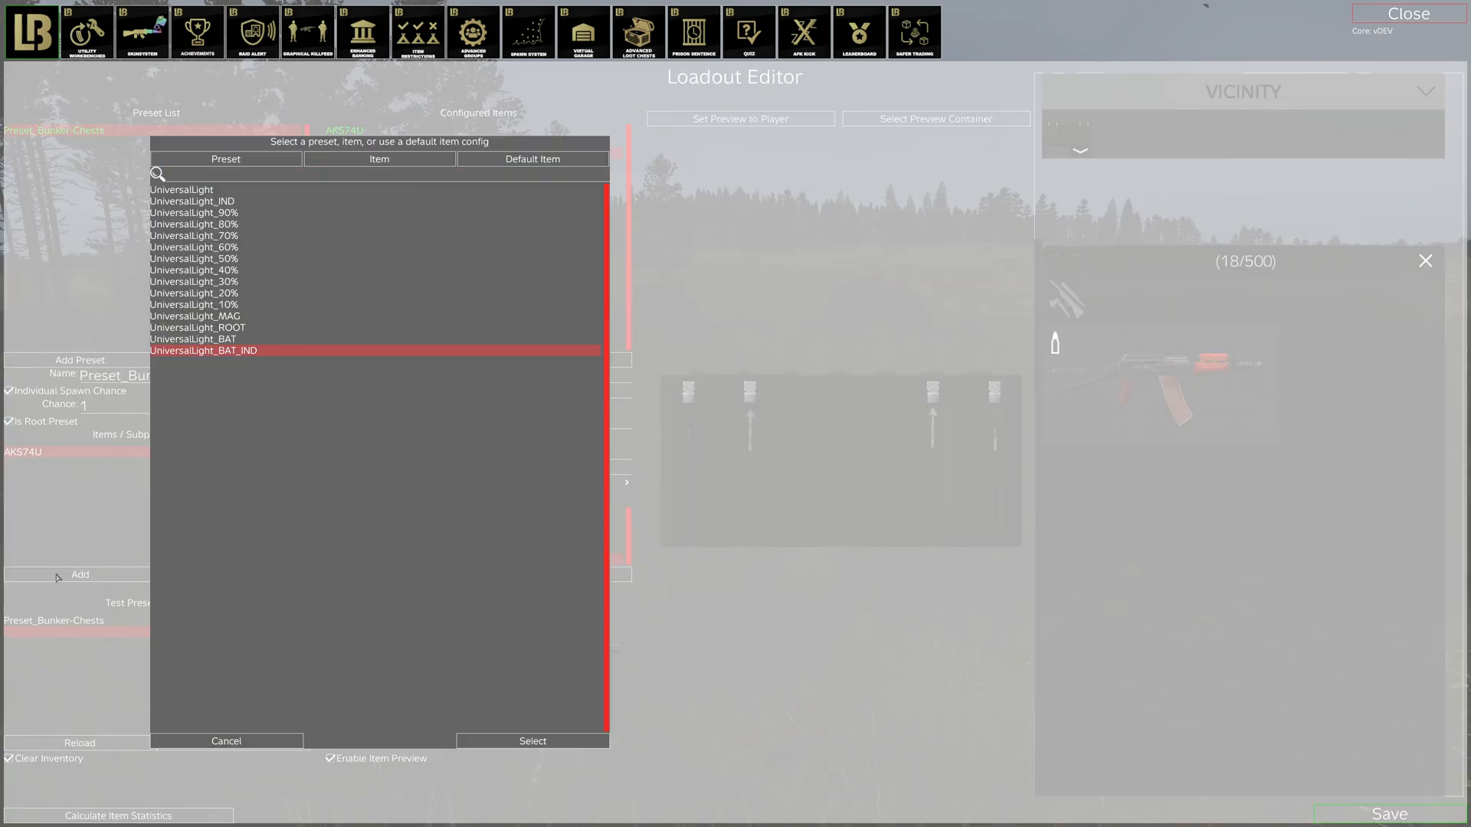
{"action": "left_click", "coordinate": [250, 164]}
{"action": "left_click", "coordinate": [507, 741]}
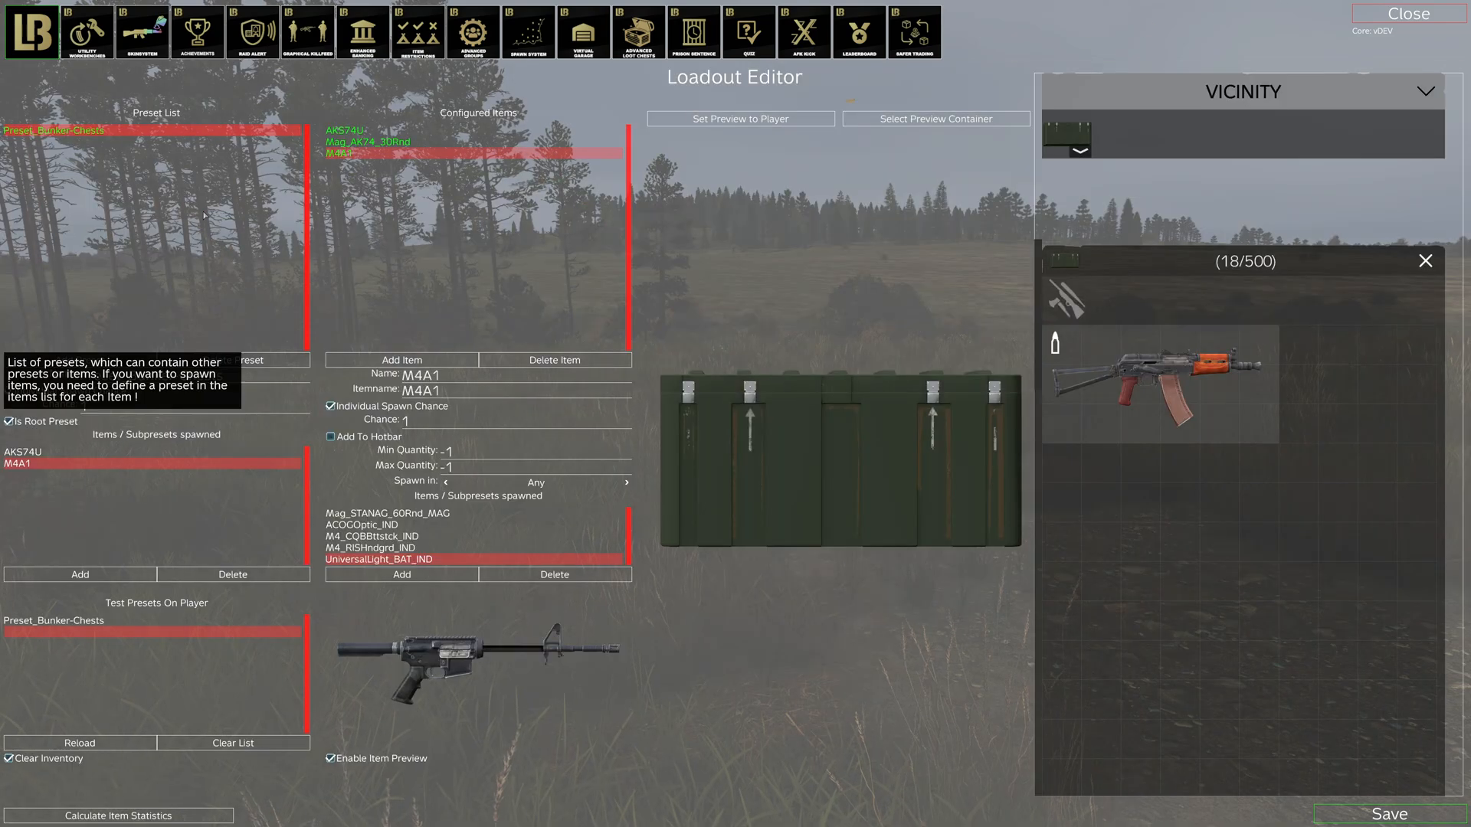
{"action": "left_click", "coordinate": [124, 748]}
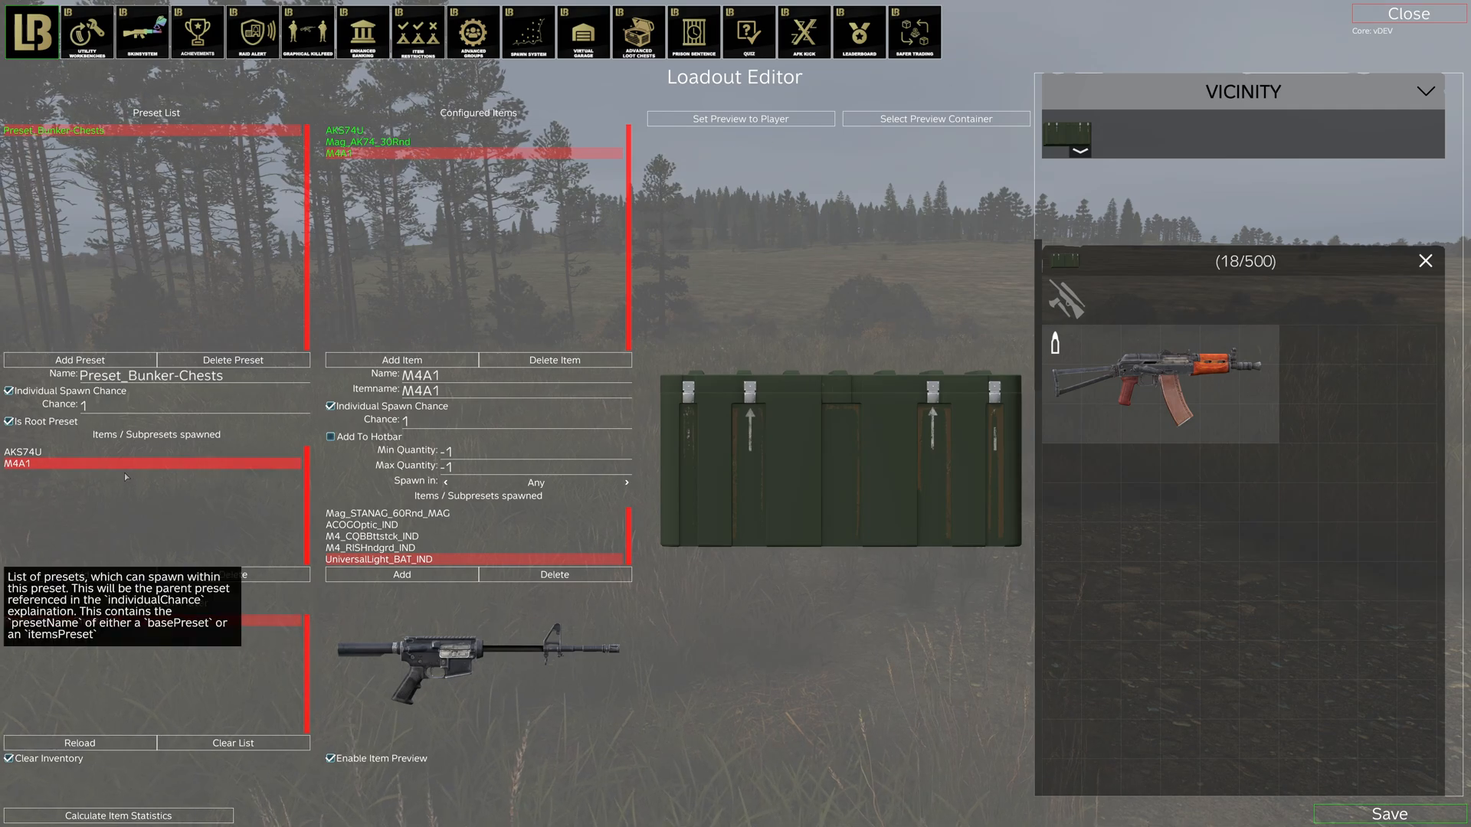
Step: Rerun the Preset_Bunker-Chests test from a cleared test list and set the M4A1's spawn location to Cargo
{"action": "left_click", "coordinate": [120, 453]}
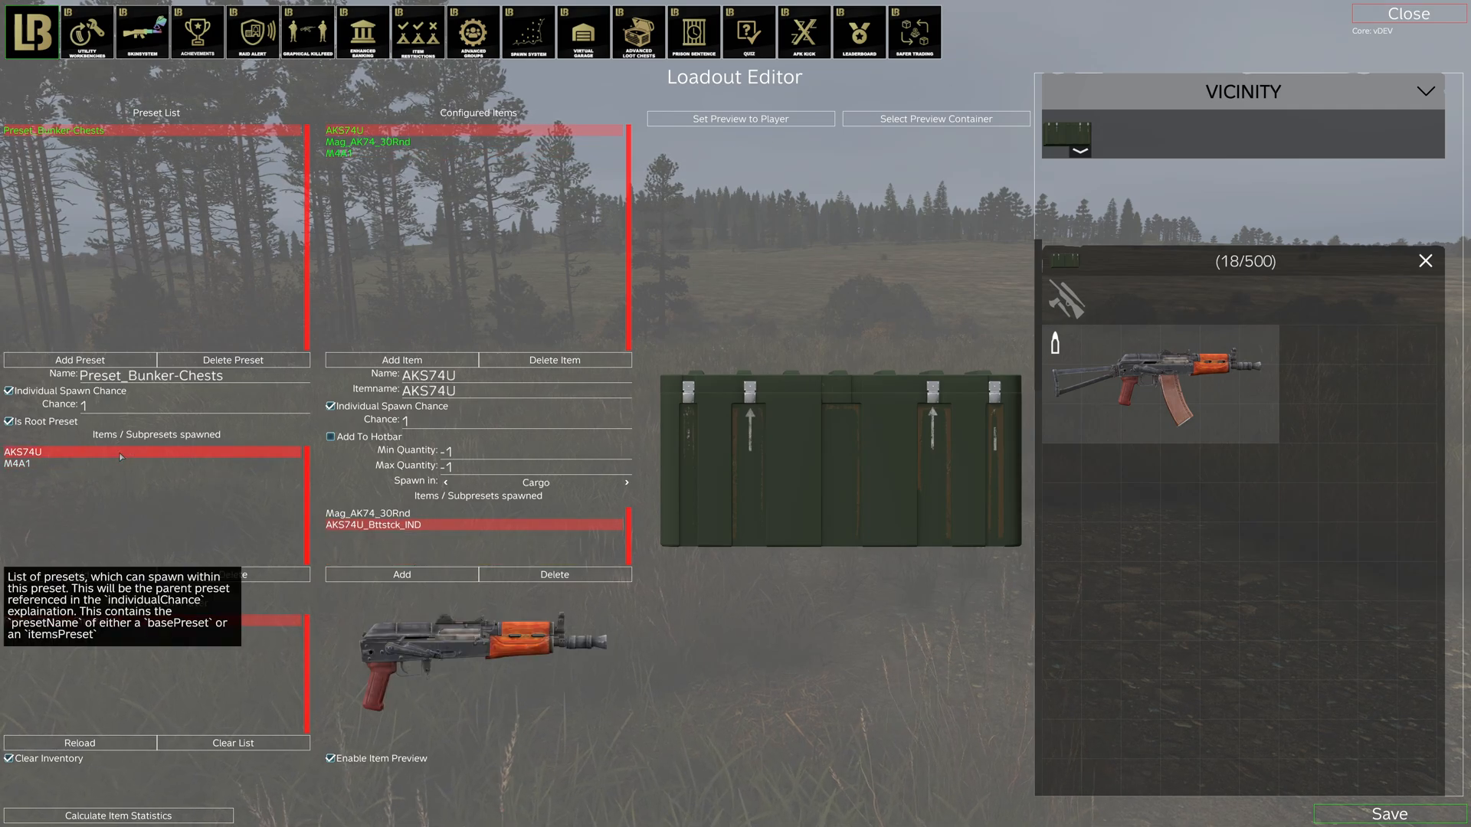
{"action": "left_click", "coordinate": [196, 463]}
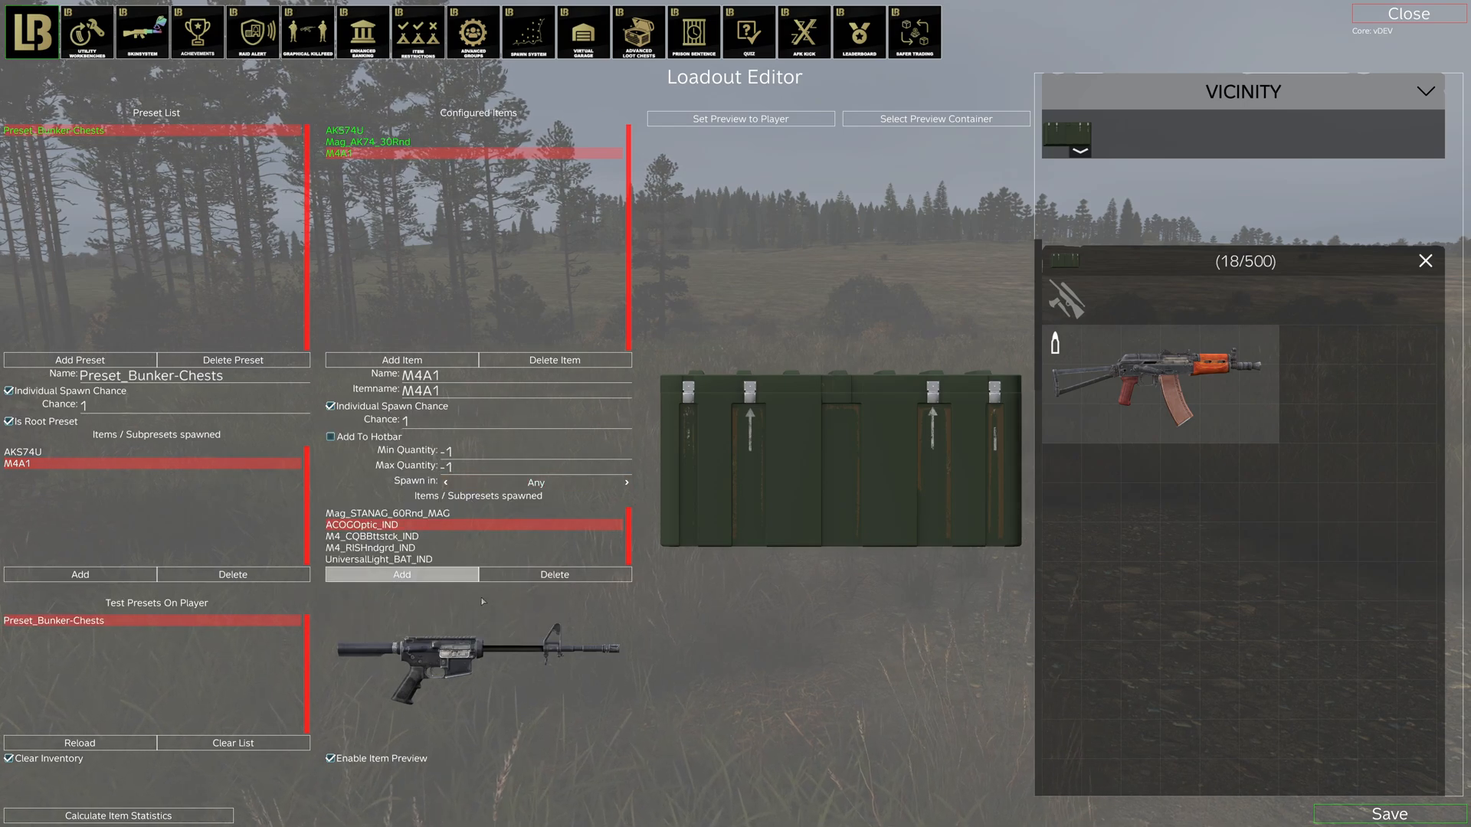
{"action": "left_click", "coordinate": [194, 747]}
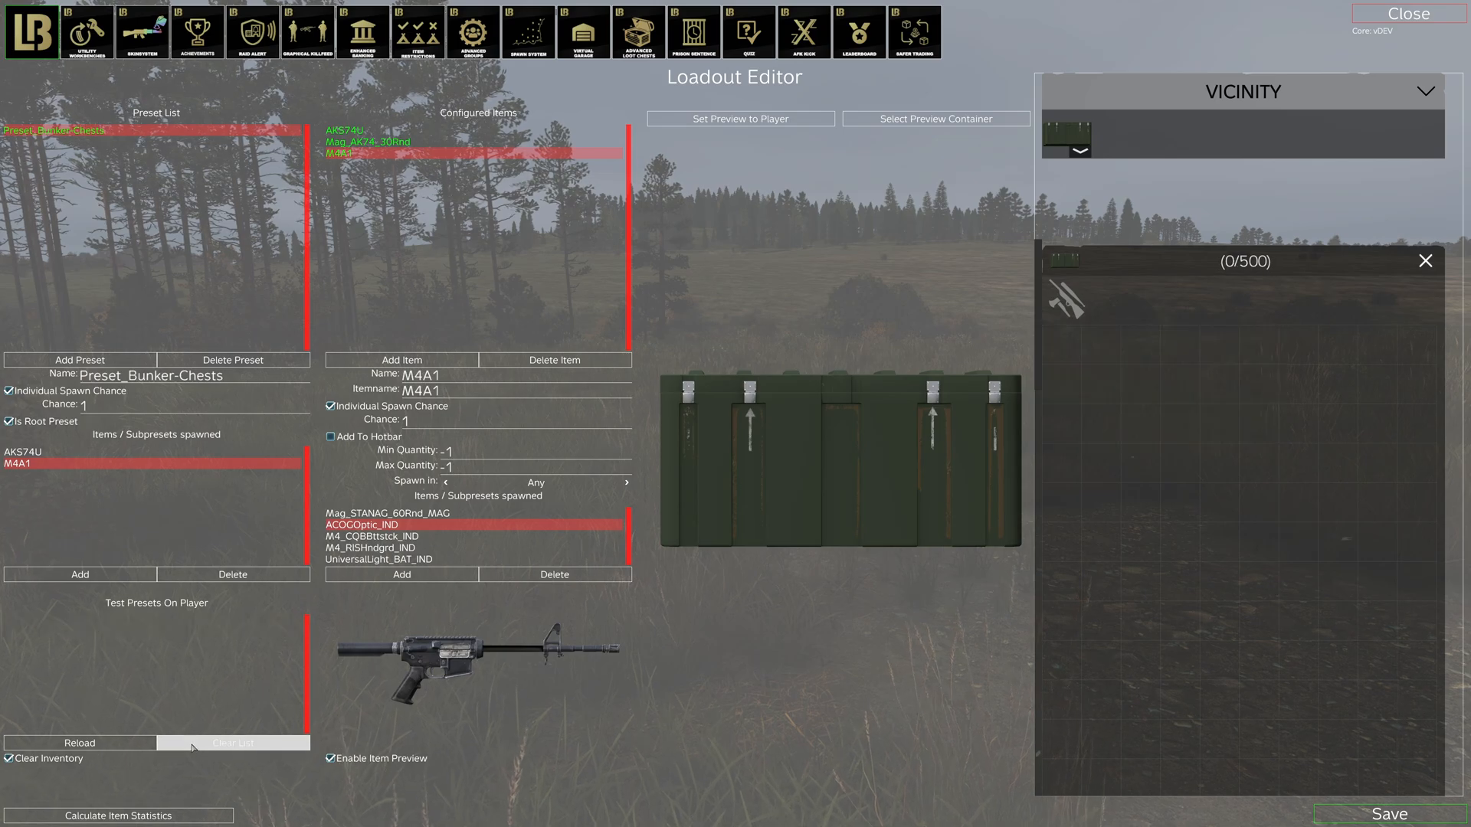
{"action": "left_click", "coordinate": [128, 748]}
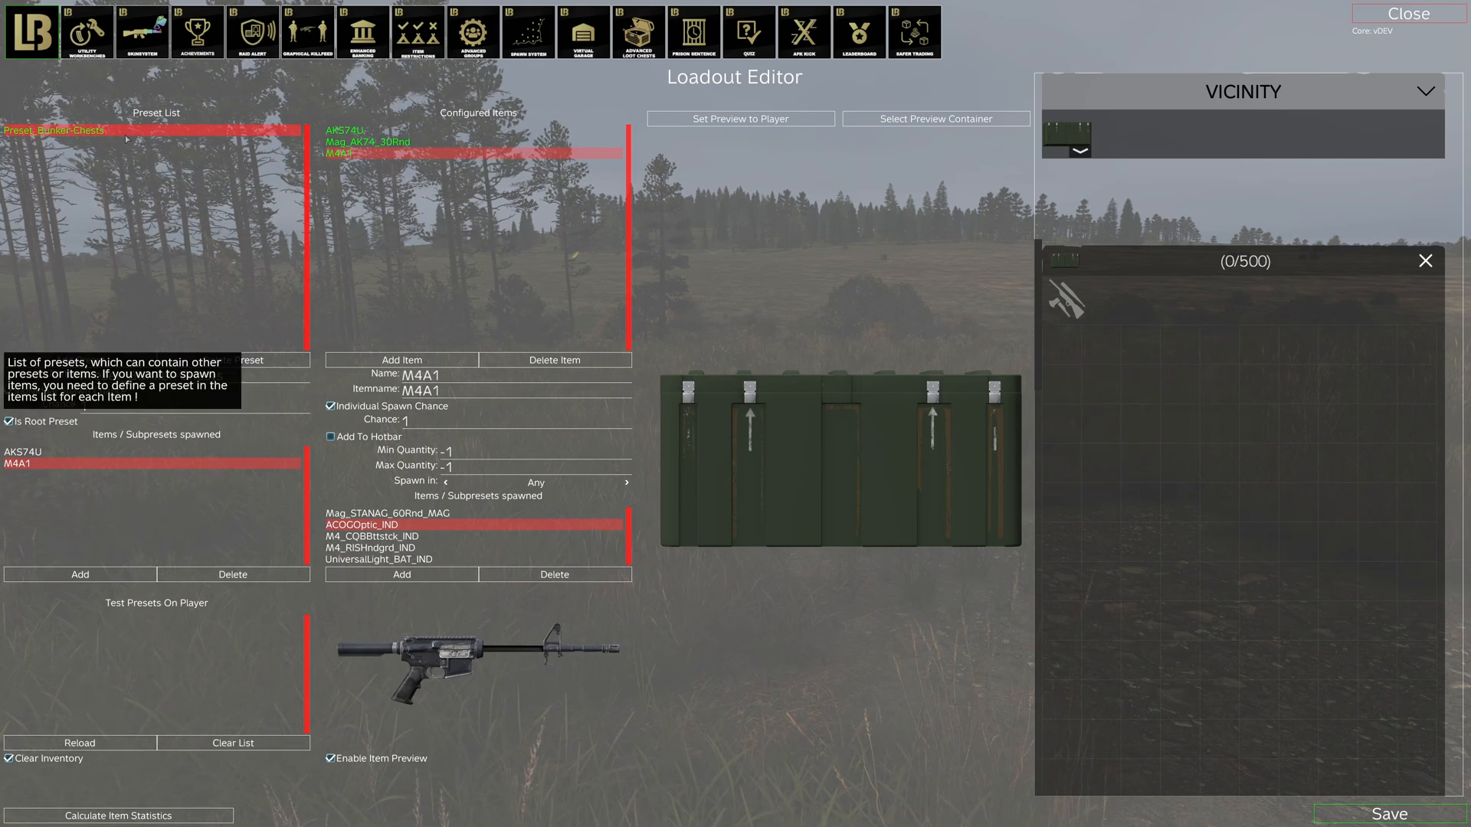
{"action": "left_click", "coordinate": [121, 747]}
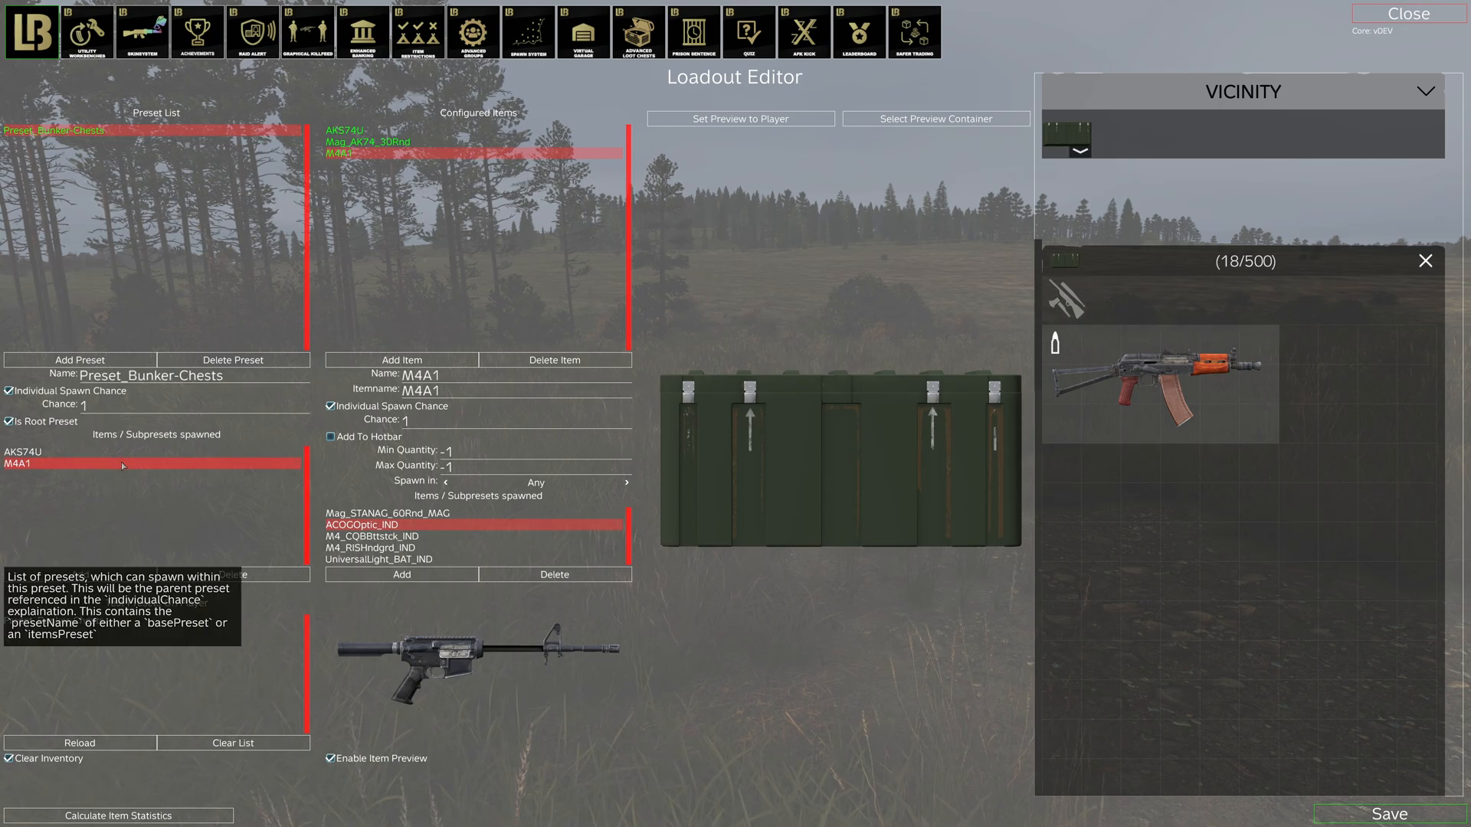
{"action": "left_click", "coordinate": [626, 483]}
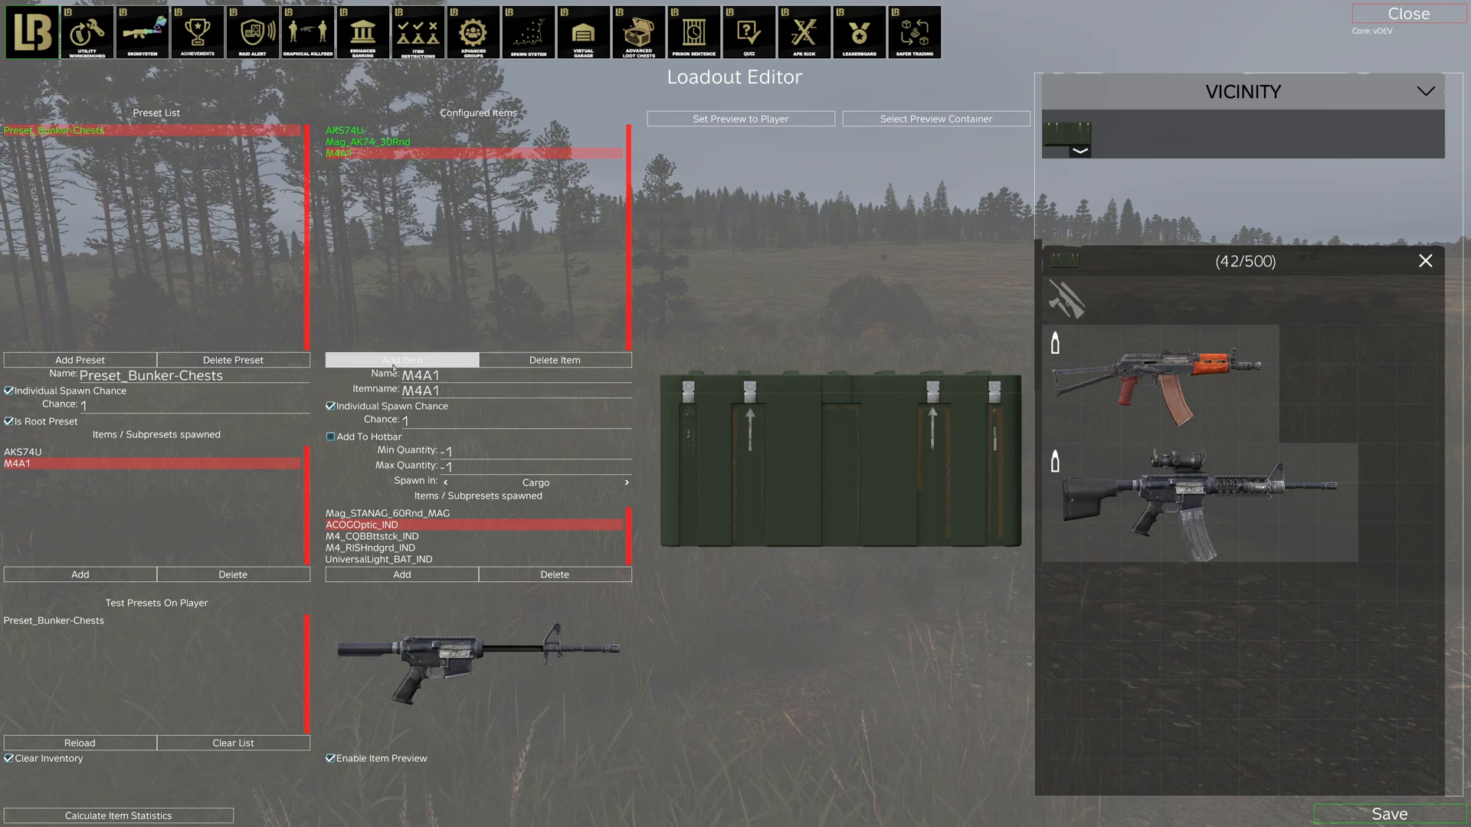
Step: Search the item list for "akm" and add AKM to the configured items
{"action": "left_click", "coordinate": [392, 362]}
{"action": "left_click", "coordinate": [814, 220]}
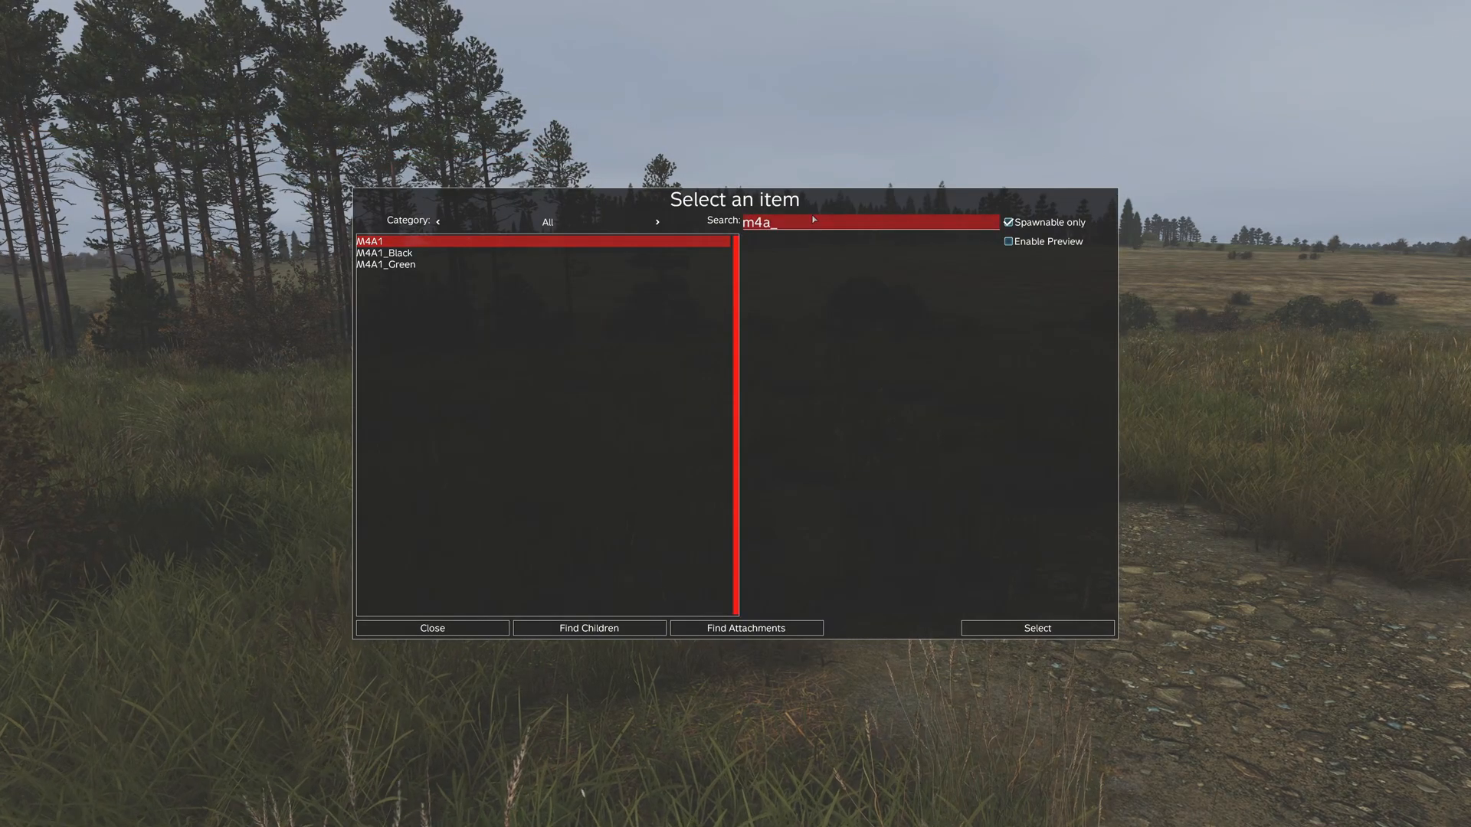
{"action": "key", "text": "BackSpace"}
{"action": "key", "text": "BackSpace"}
{"action": "key", "text": "BackSpace"}
{"action": "type", "text": "ak_"}
{"action": "type", "text": "m"}
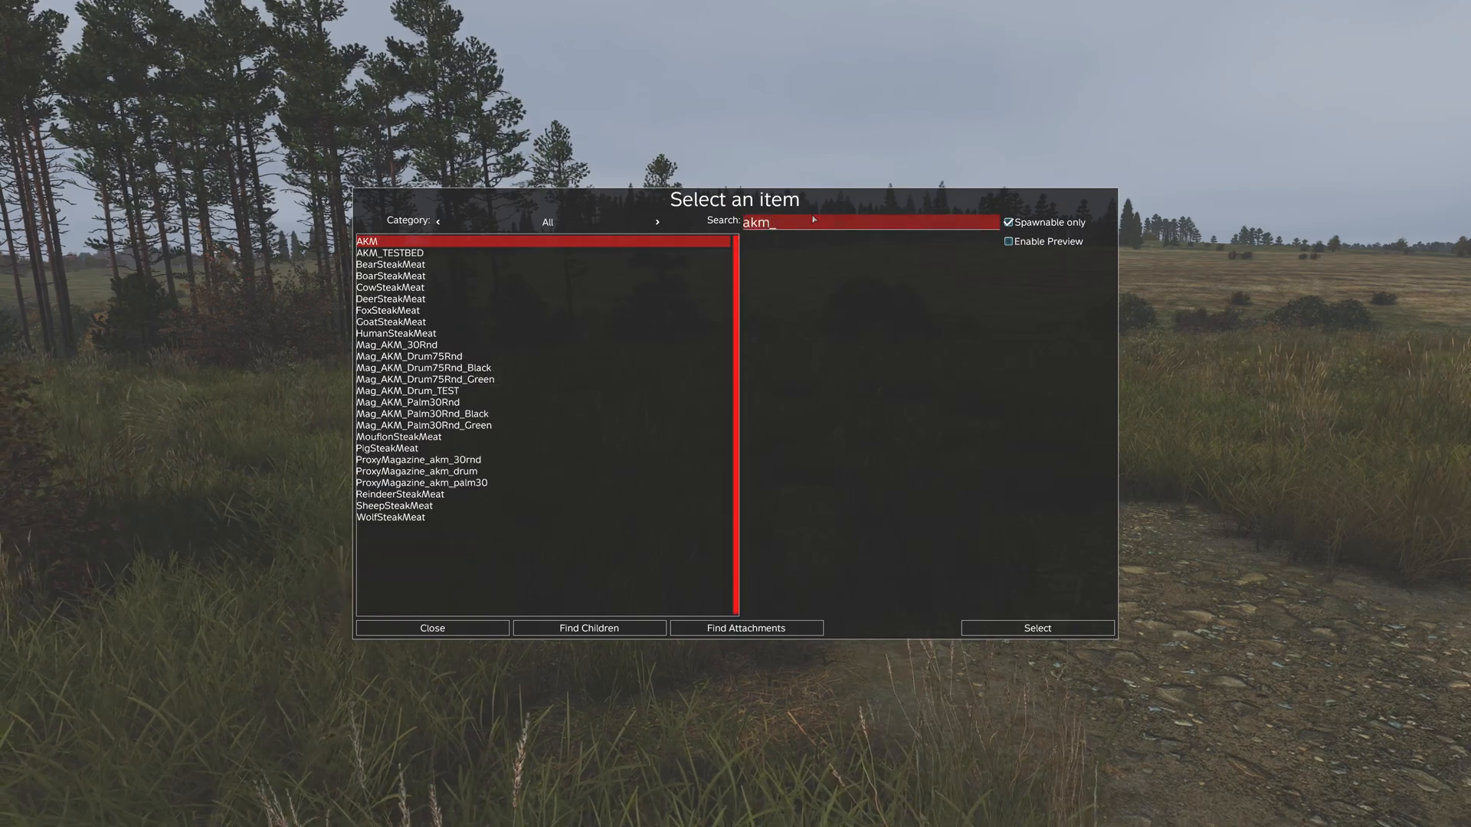
{"action": "double_click", "coordinate": [620, 243]}
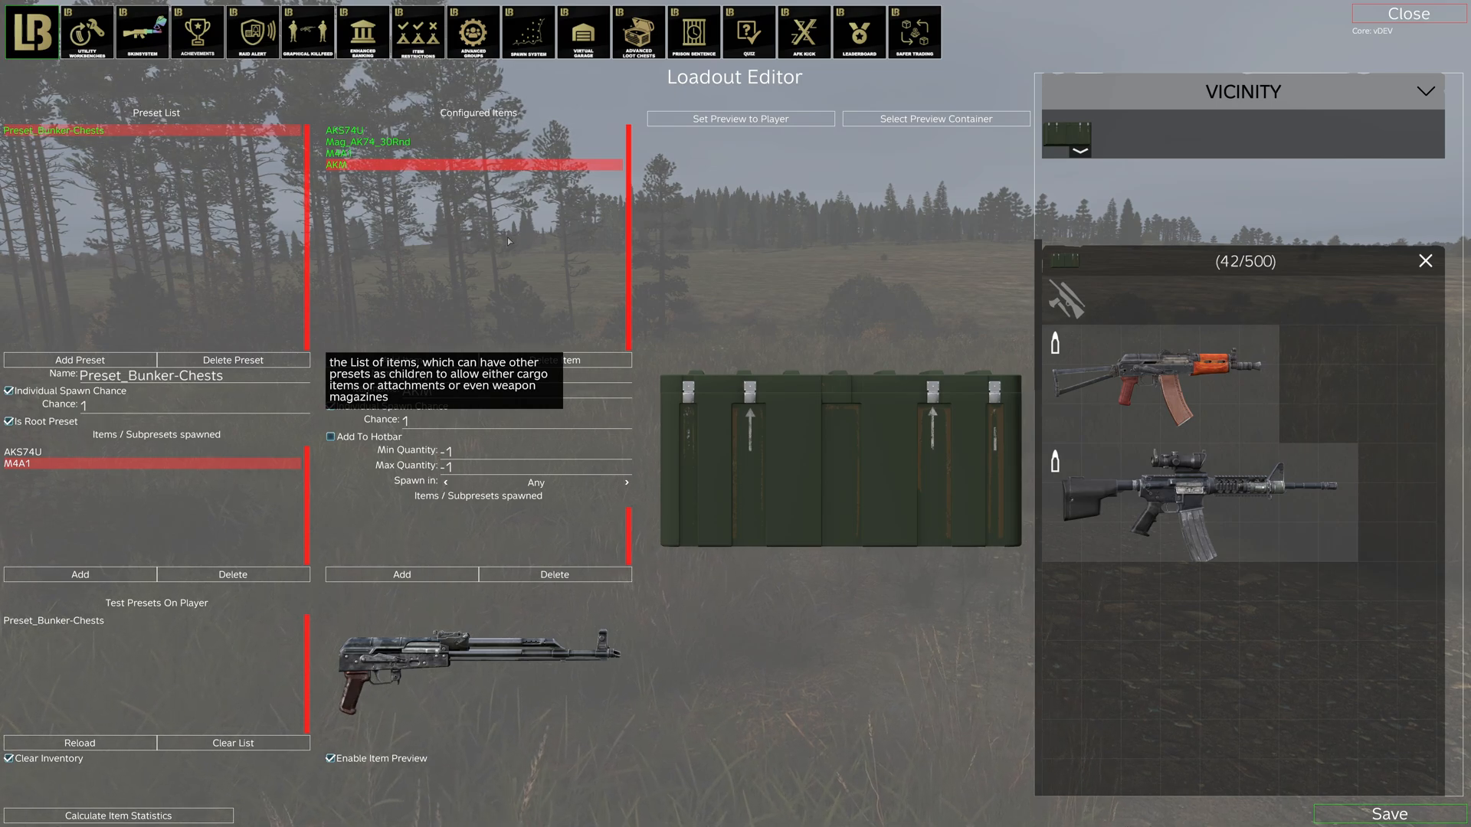
Step: Review the magazine and attachments in the M4A1's spawned items, and return to the AKM
{"action": "left_click", "coordinate": [460, 153]}
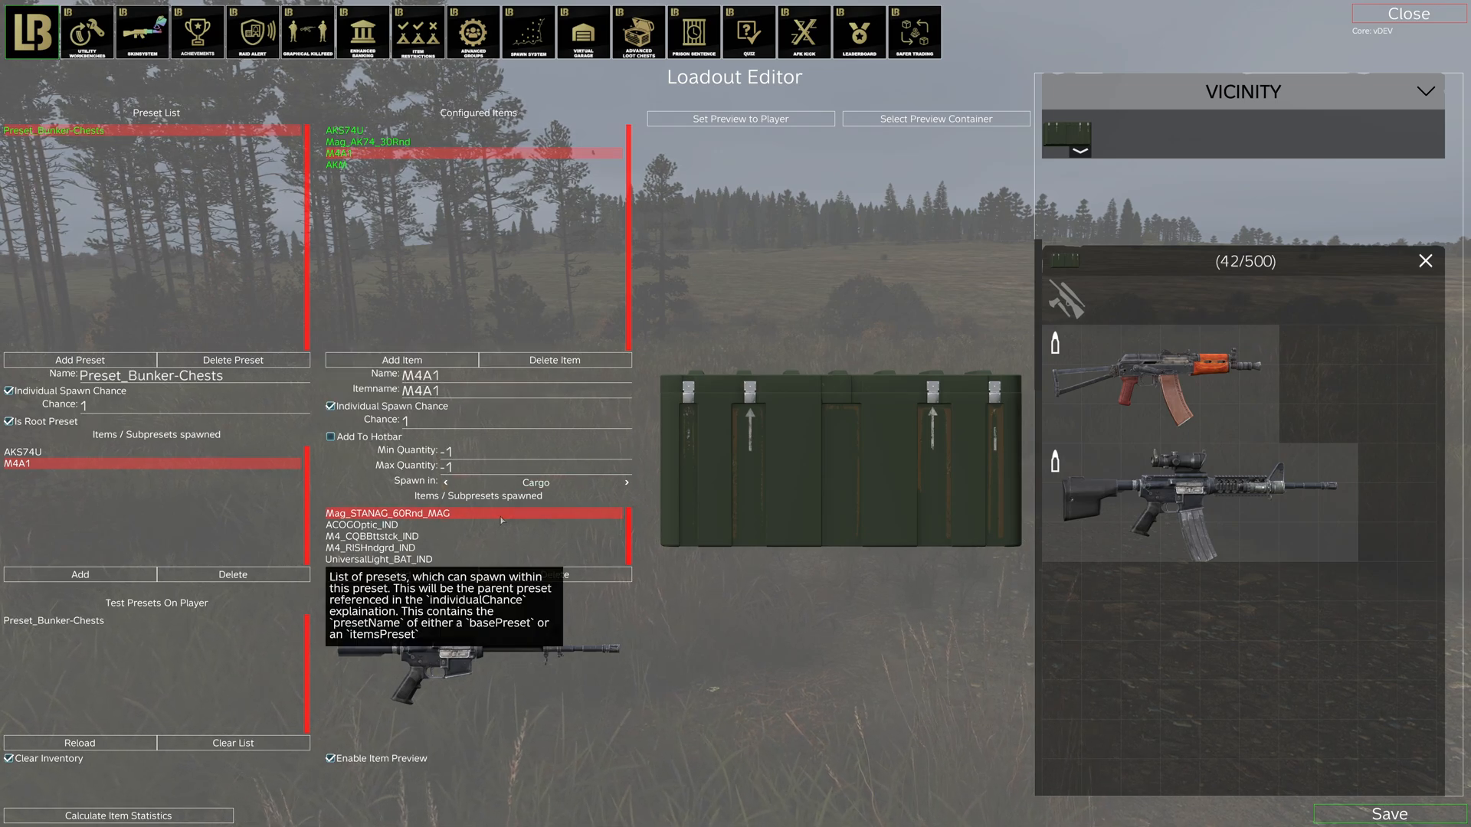
{"action": "scroll", "coordinate": [490, 528], "scroll_direction": "down", "scroll_amount": 2}
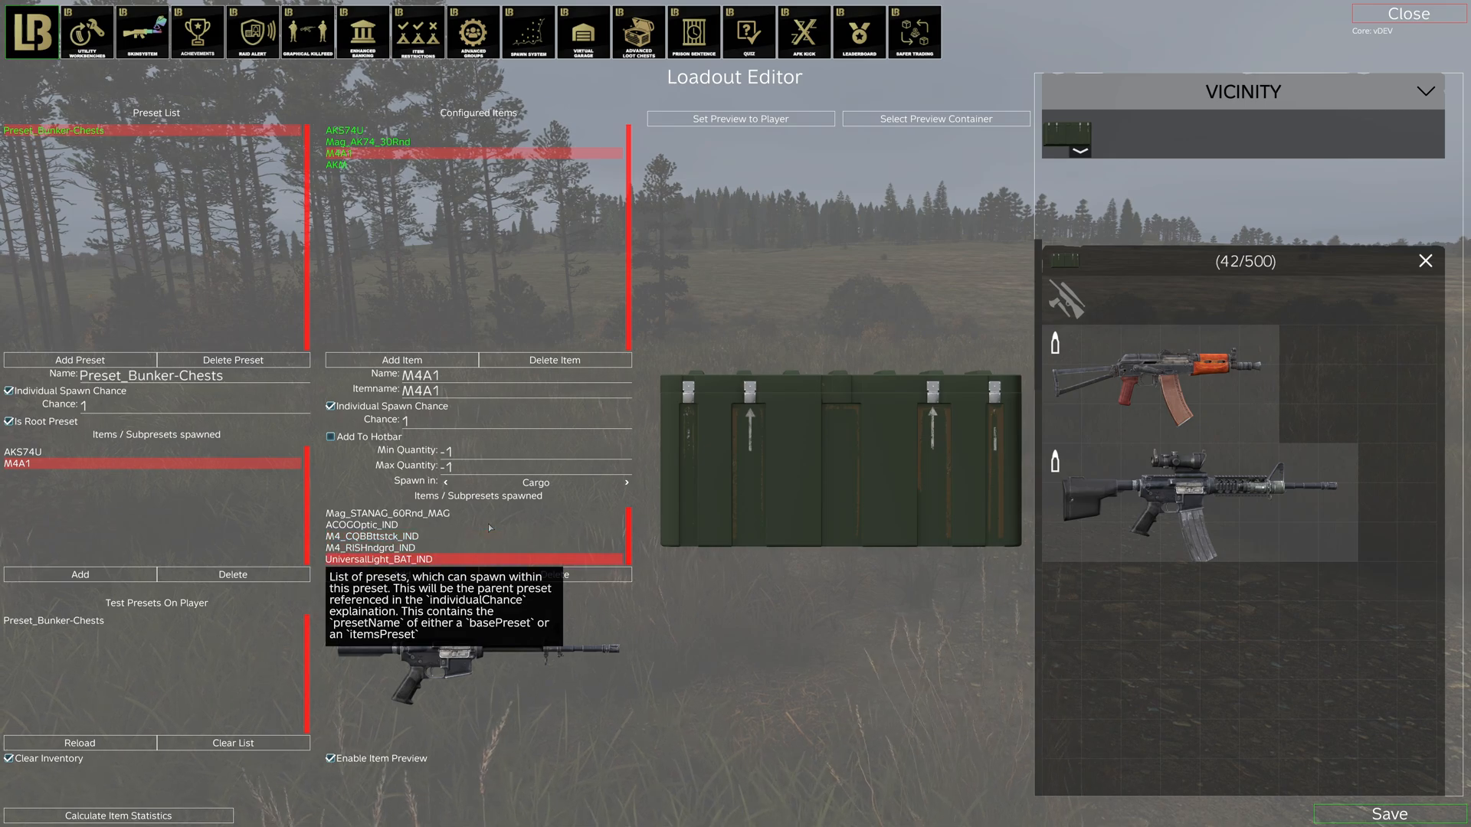
{"action": "scroll", "coordinate": [490, 528], "scroll_direction": "up", "scroll_amount": 3}
{"action": "scroll", "coordinate": [490, 528], "scroll_direction": "down", "scroll_amount": 3}
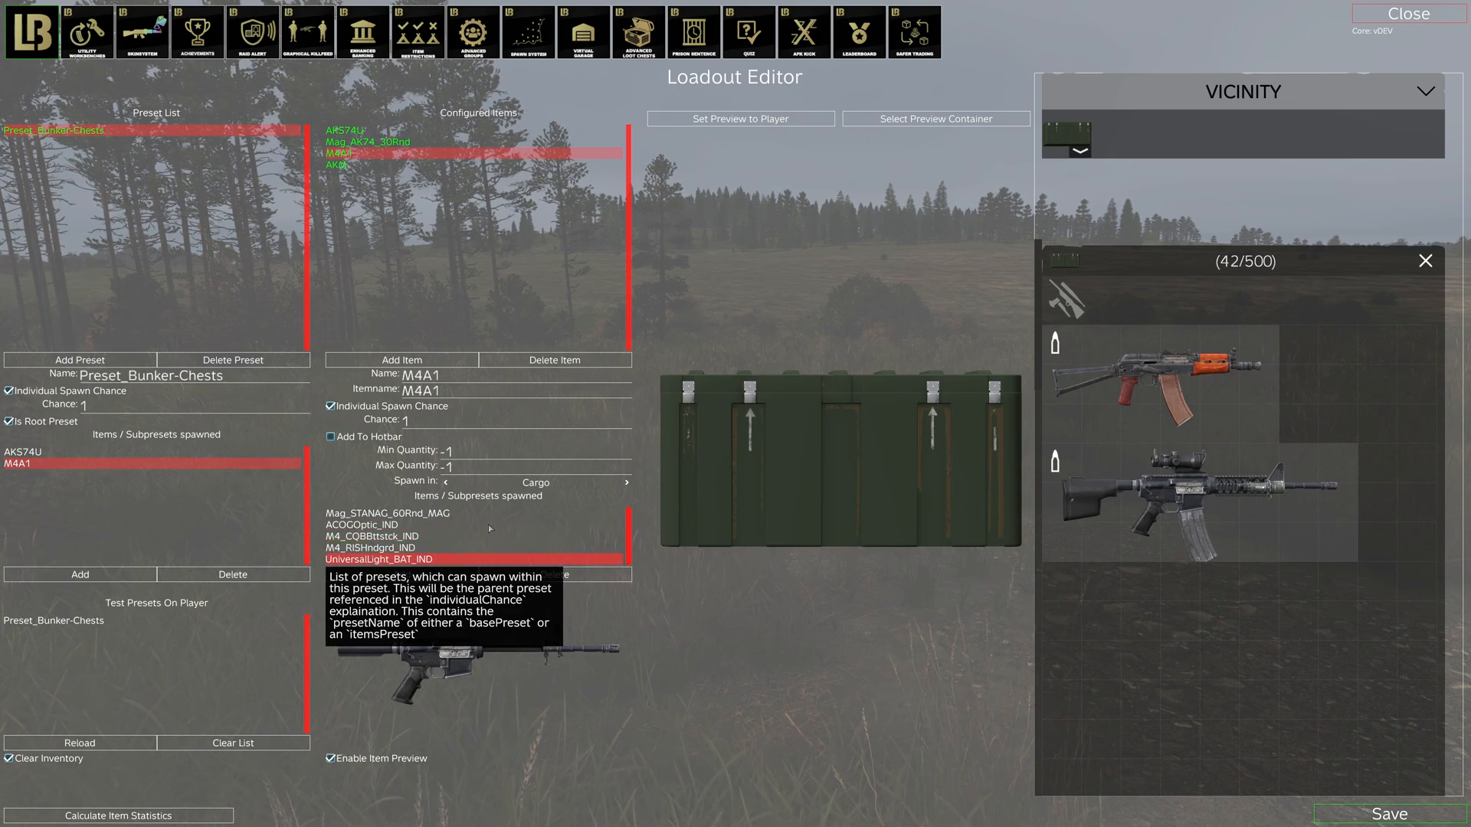
{"action": "left_click", "coordinate": [358, 165]}
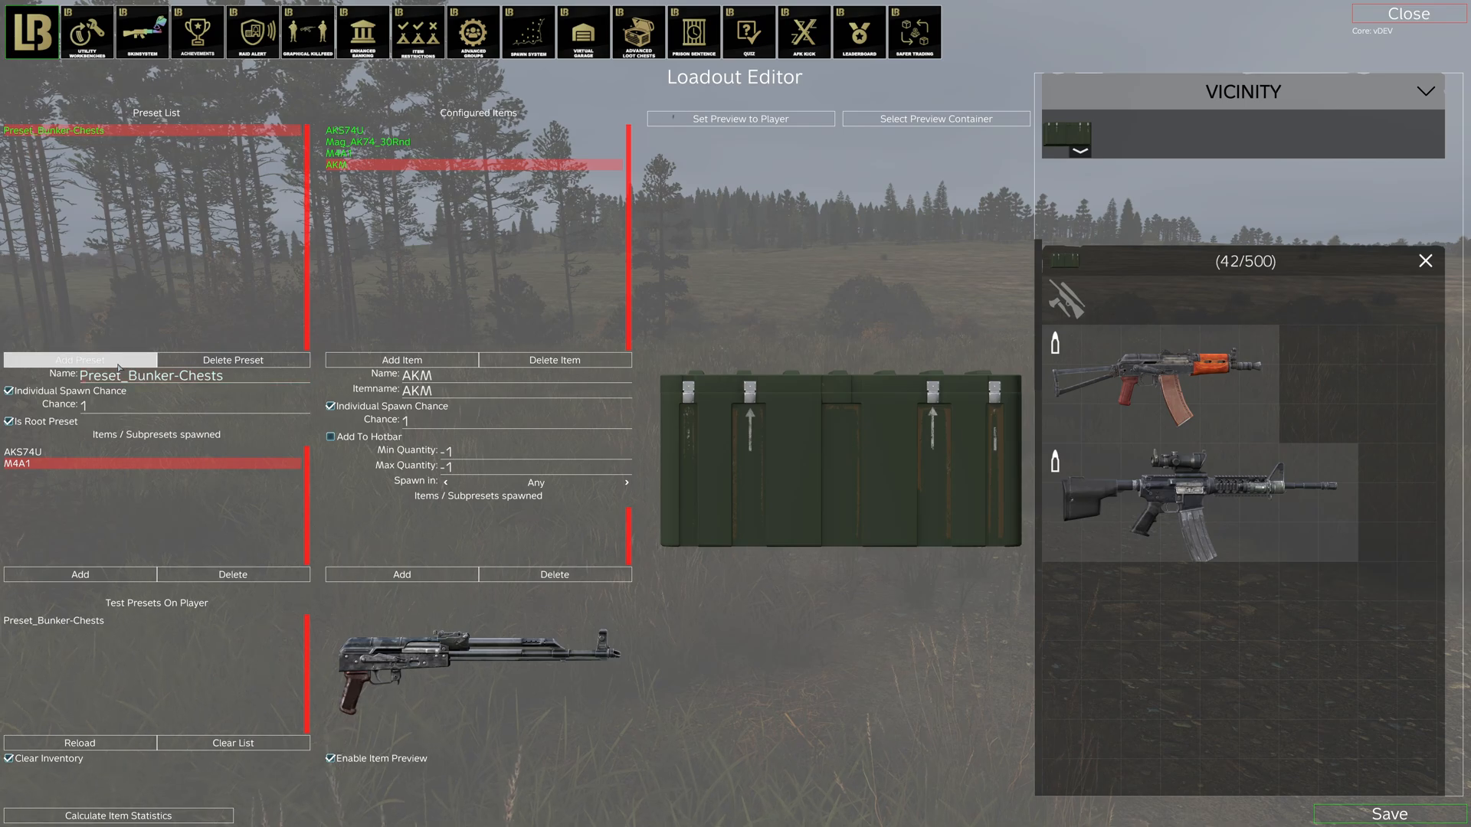
Step: Create a new preset named Preset_AKM_Mags and enable its individual spawn chance
{"action": "left_click", "coordinate": [81, 360]}
{"action": "left_click", "coordinate": [171, 408]}
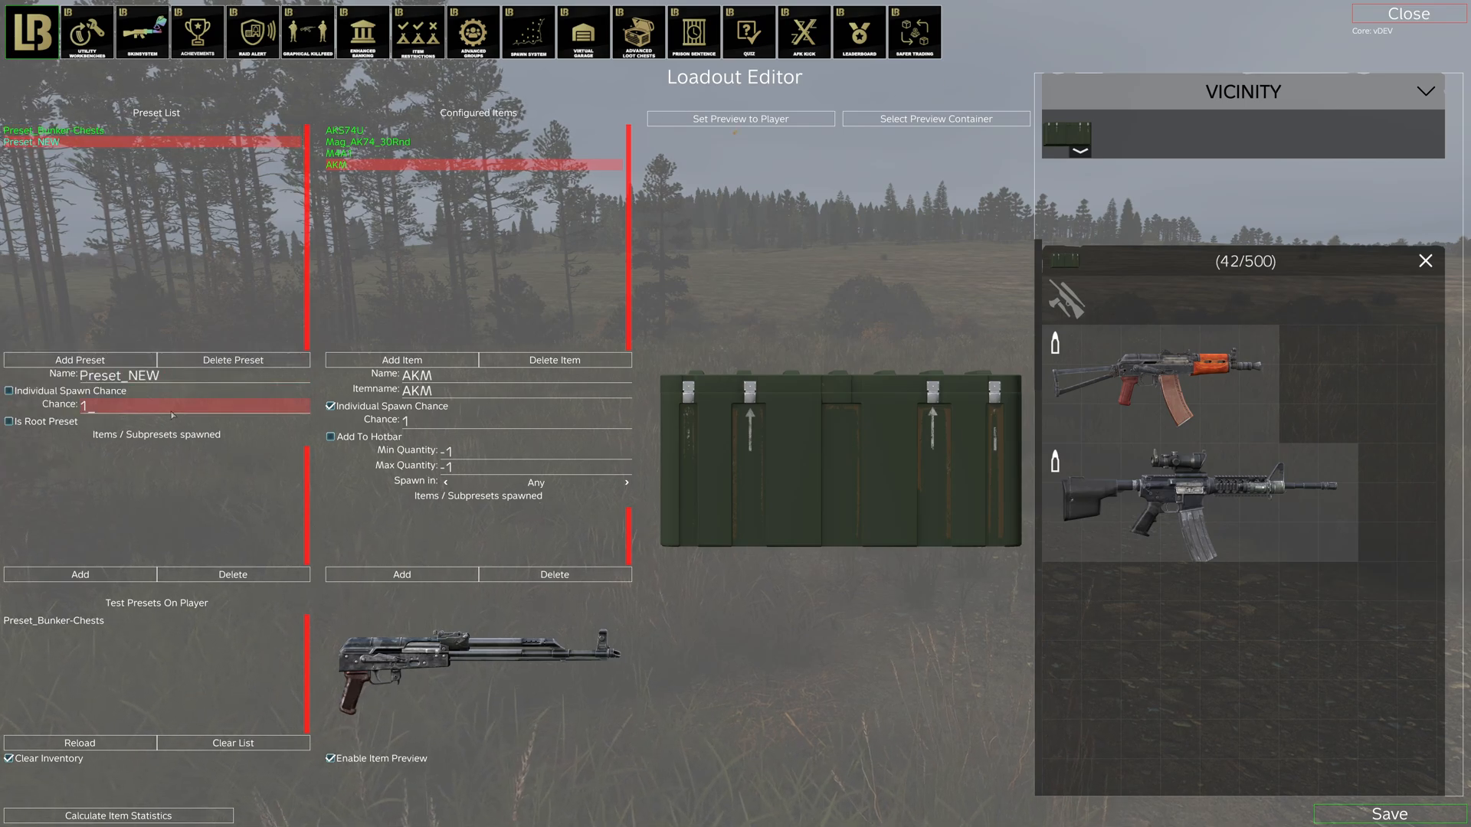
{"action": "key", "text": "BackSpace"}
{"action": "key", "text": "BackSpace"}
{"action": "key", "text": "BackSpace"}
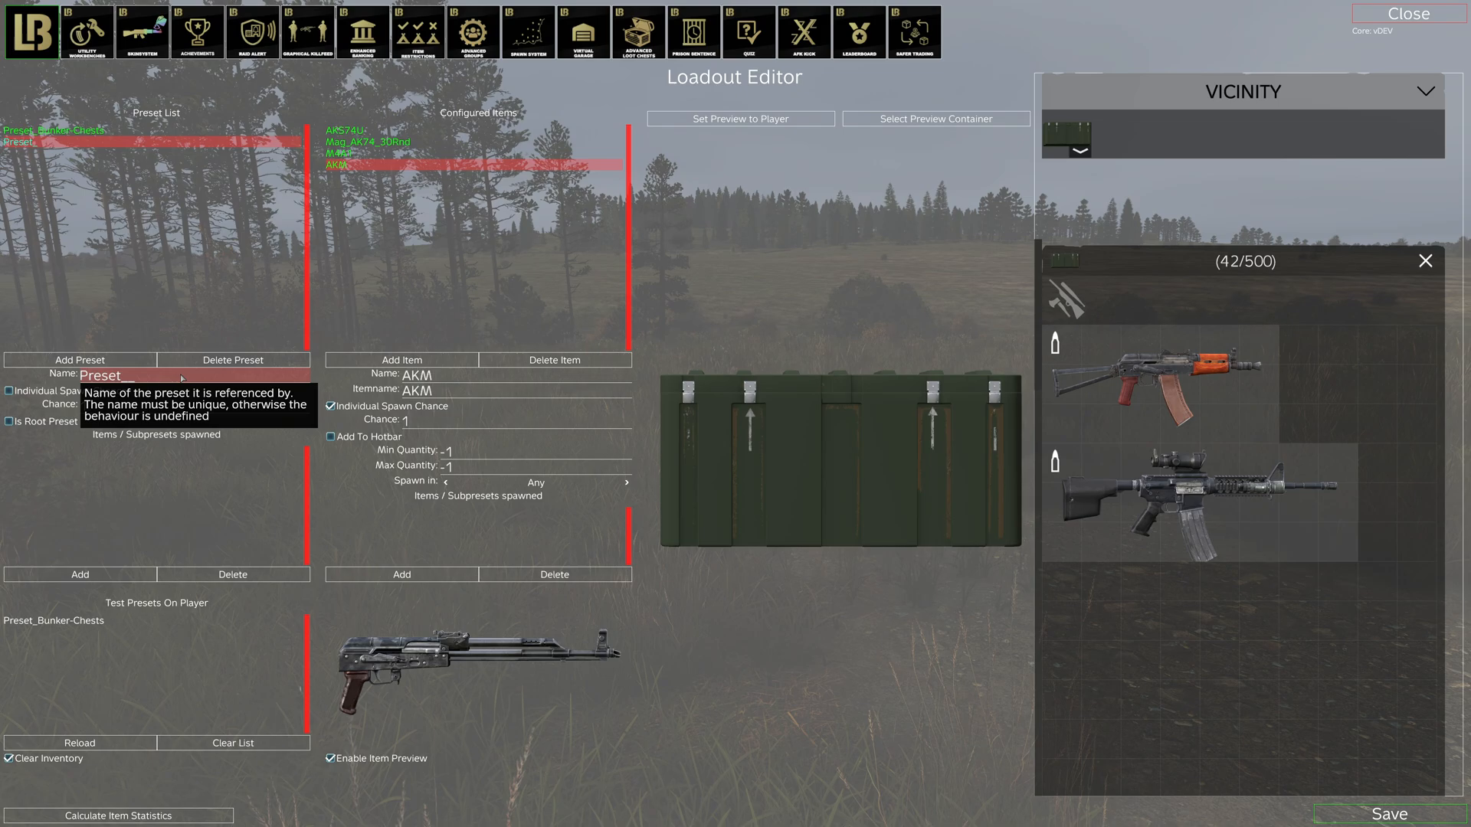
{"action": "type", "text": "AKM_Ma"}
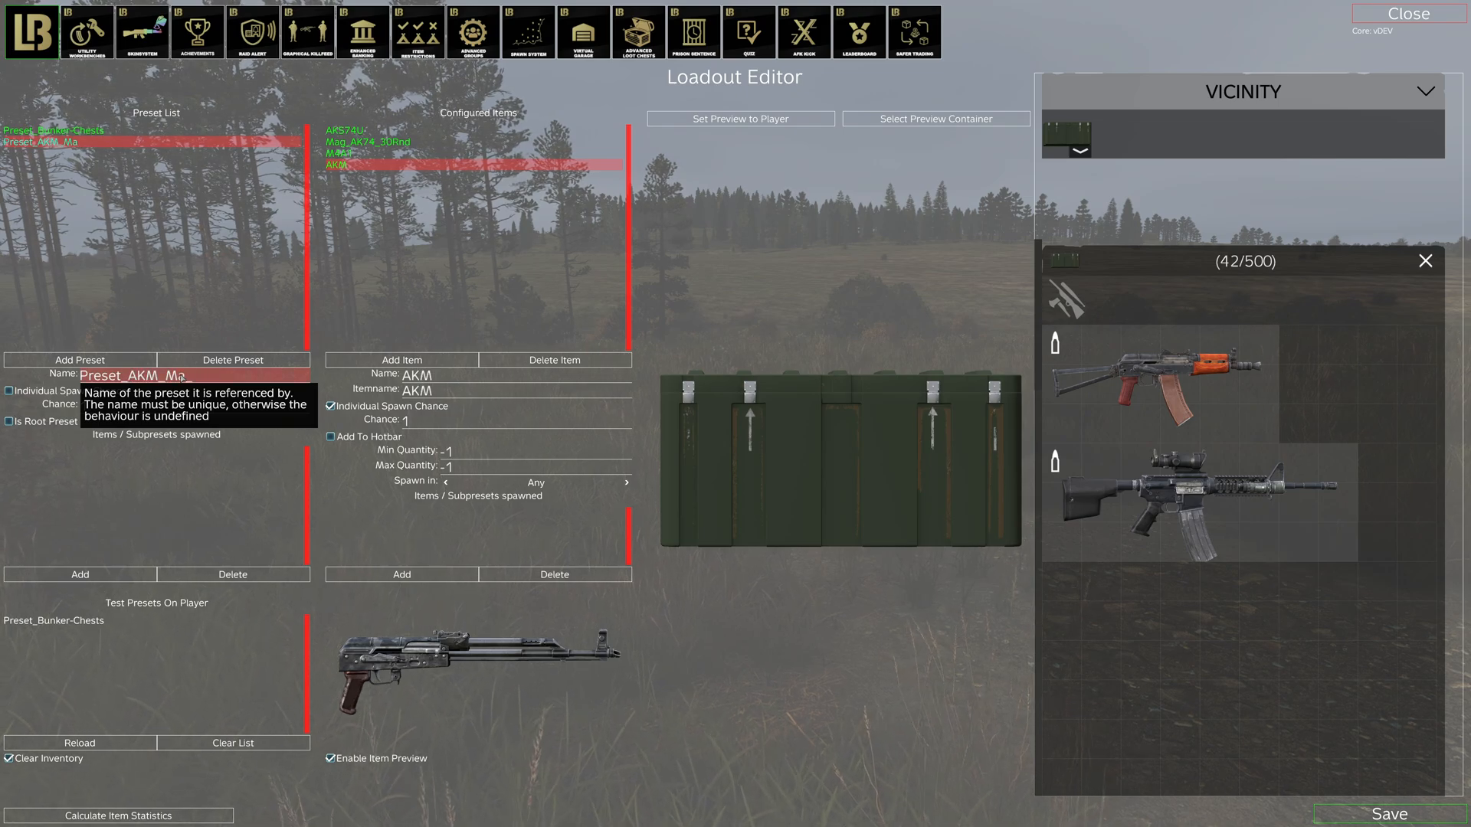
{"action": "type", "text": "gs"}
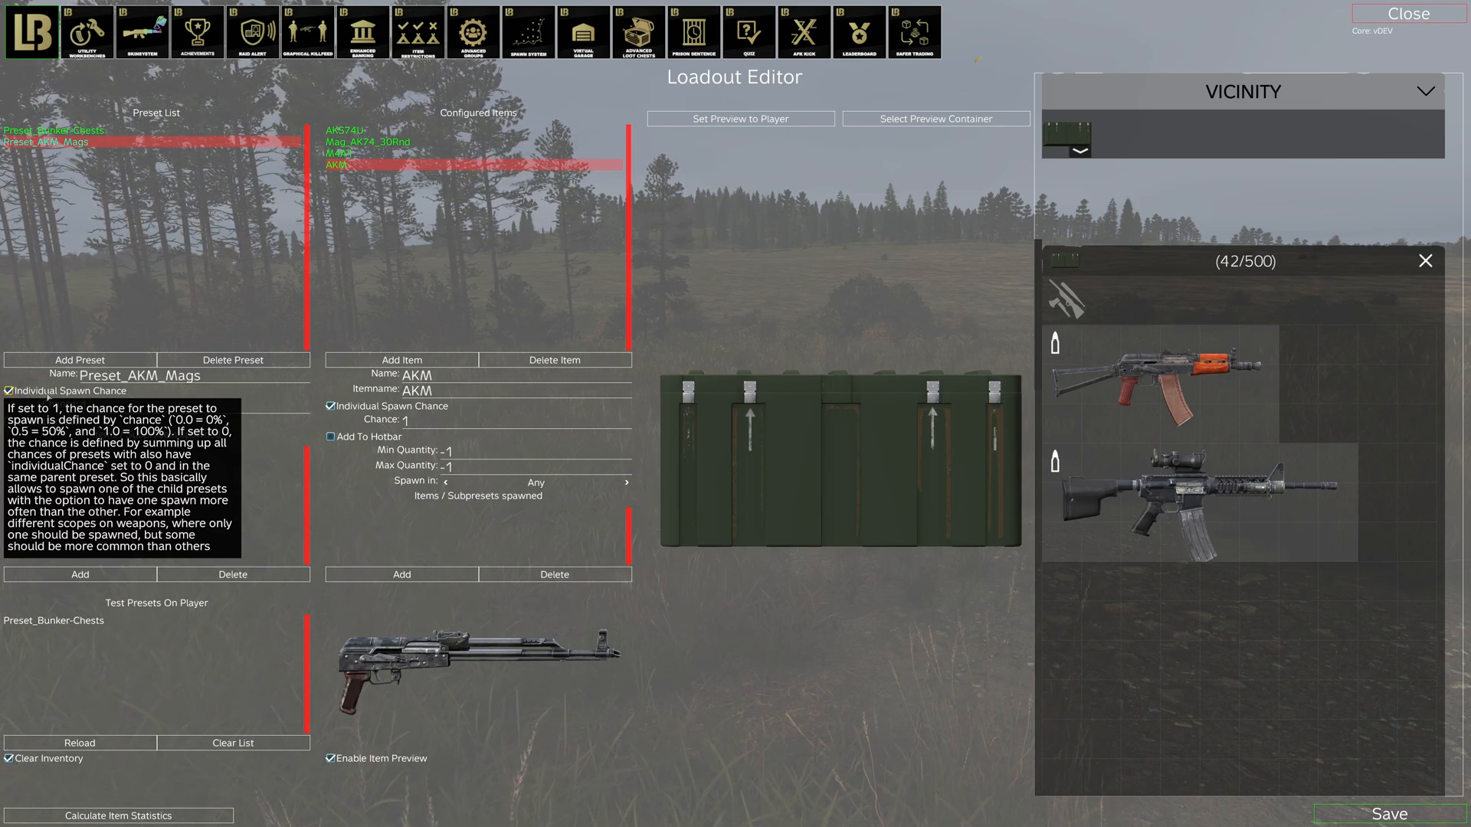
Step: Find the AKM's attachments in the item list and add the default item Mag_AKM_30Rnd_MAG to Preset_AKM_Mags
{"action": "left_click", "coordinate": [129, 576]}
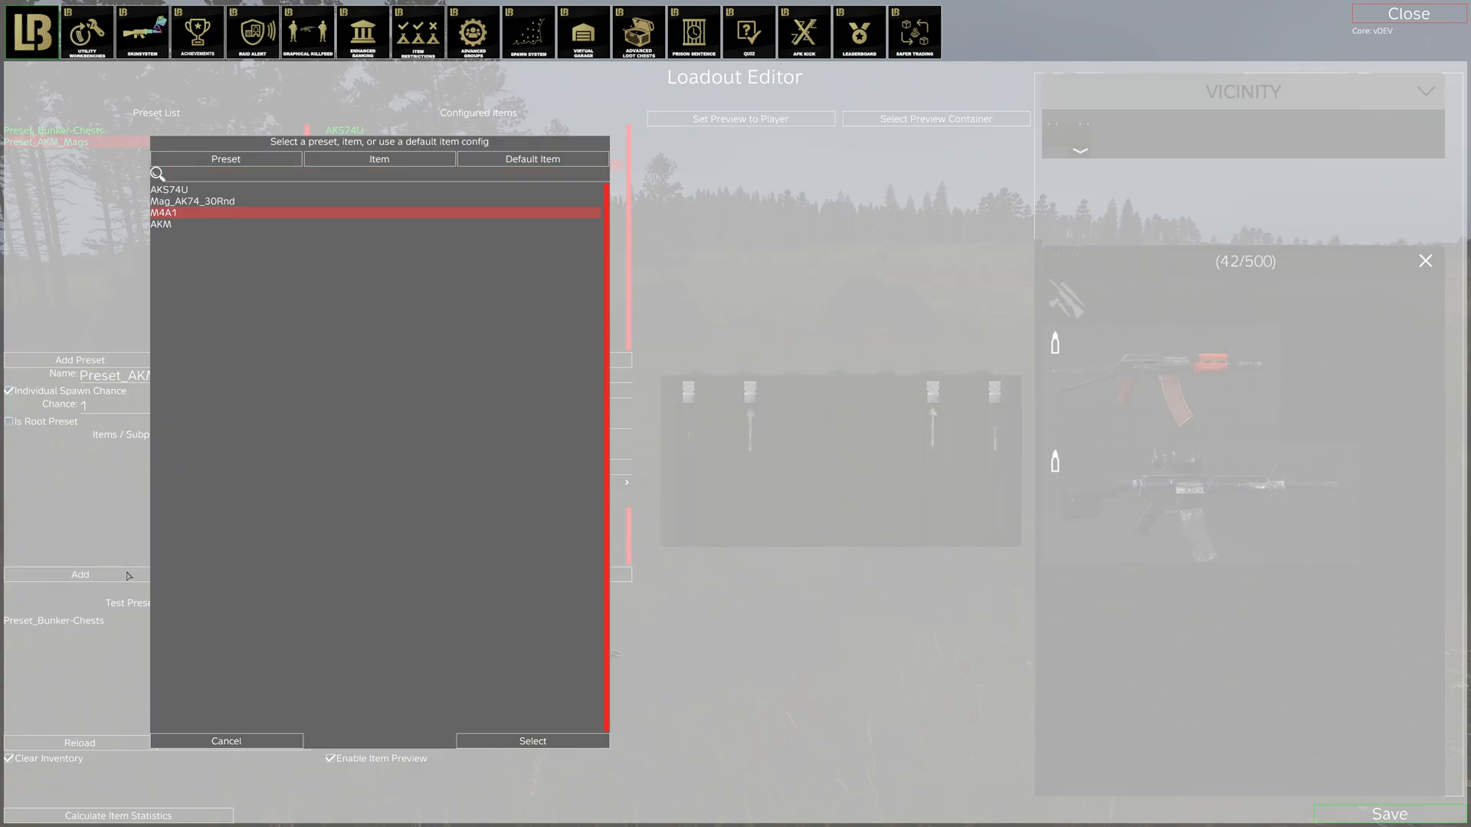
{"action": "left_click", "coordinate": [379, 159]}
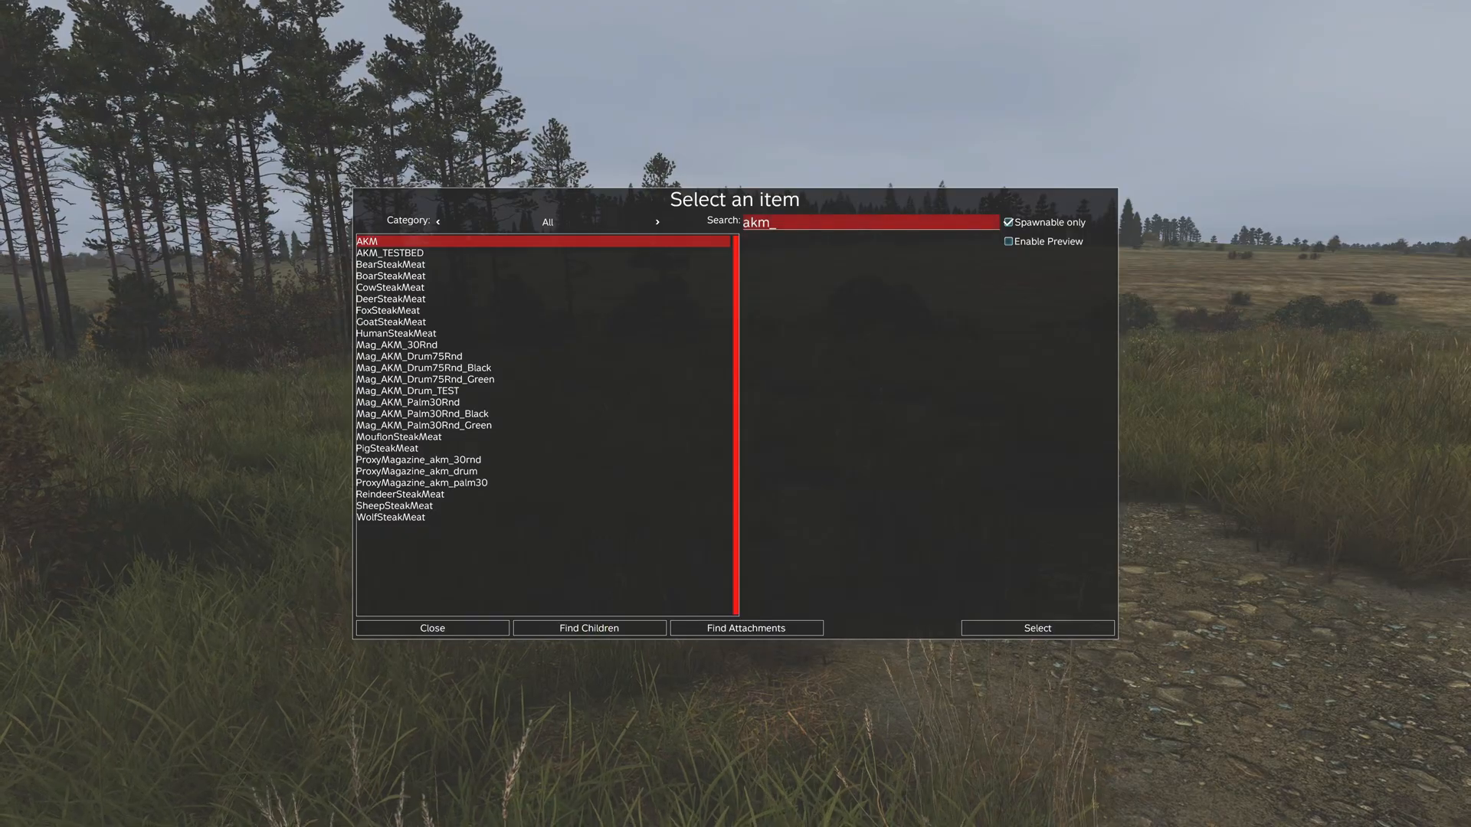
{"action": "left_click", "coordinate": [755, 630]}
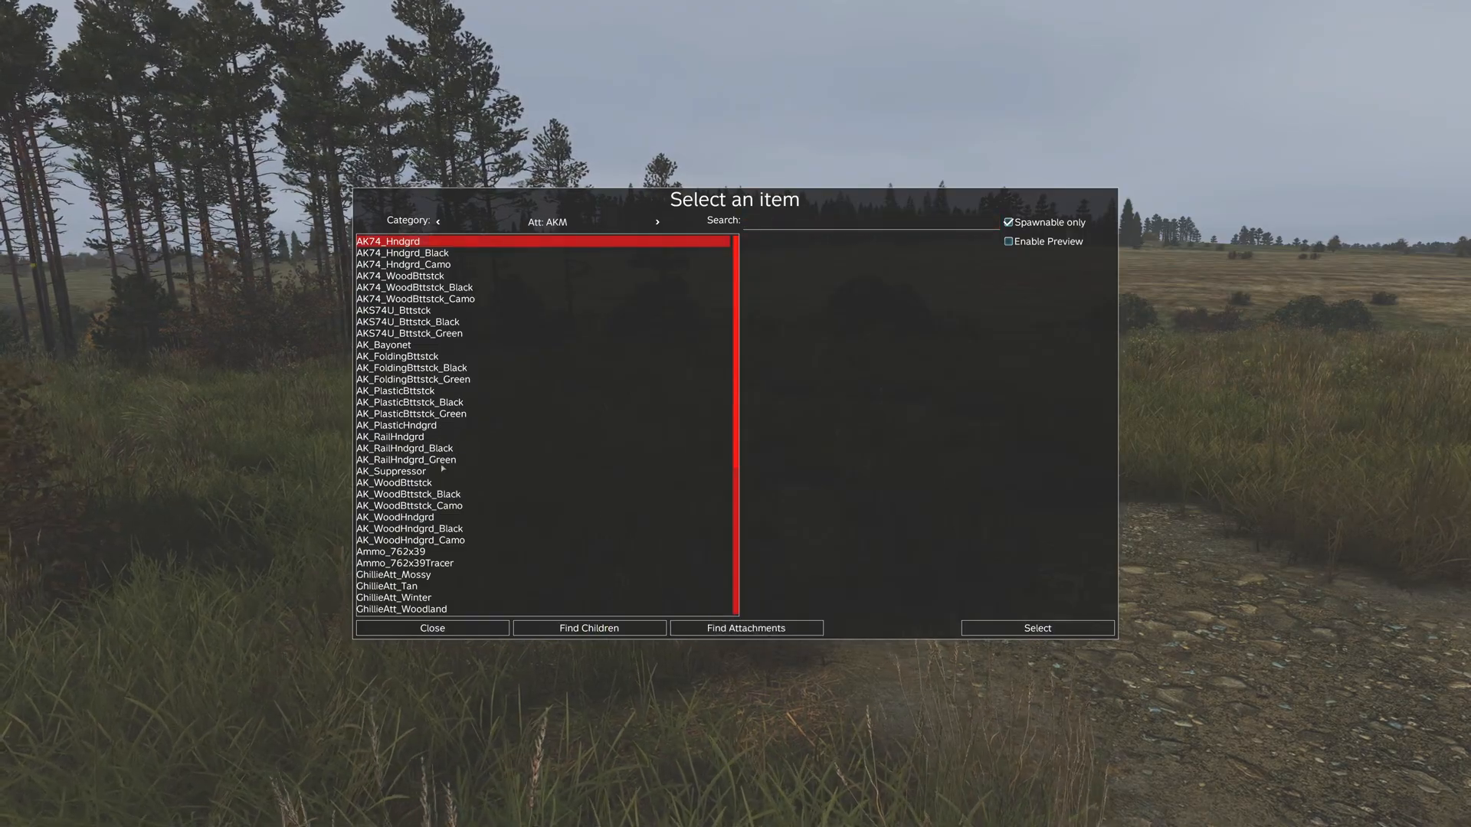
{"action": "left_click_drag", "start_coordinate": [742, 303], "coordinate": [739, 486]}
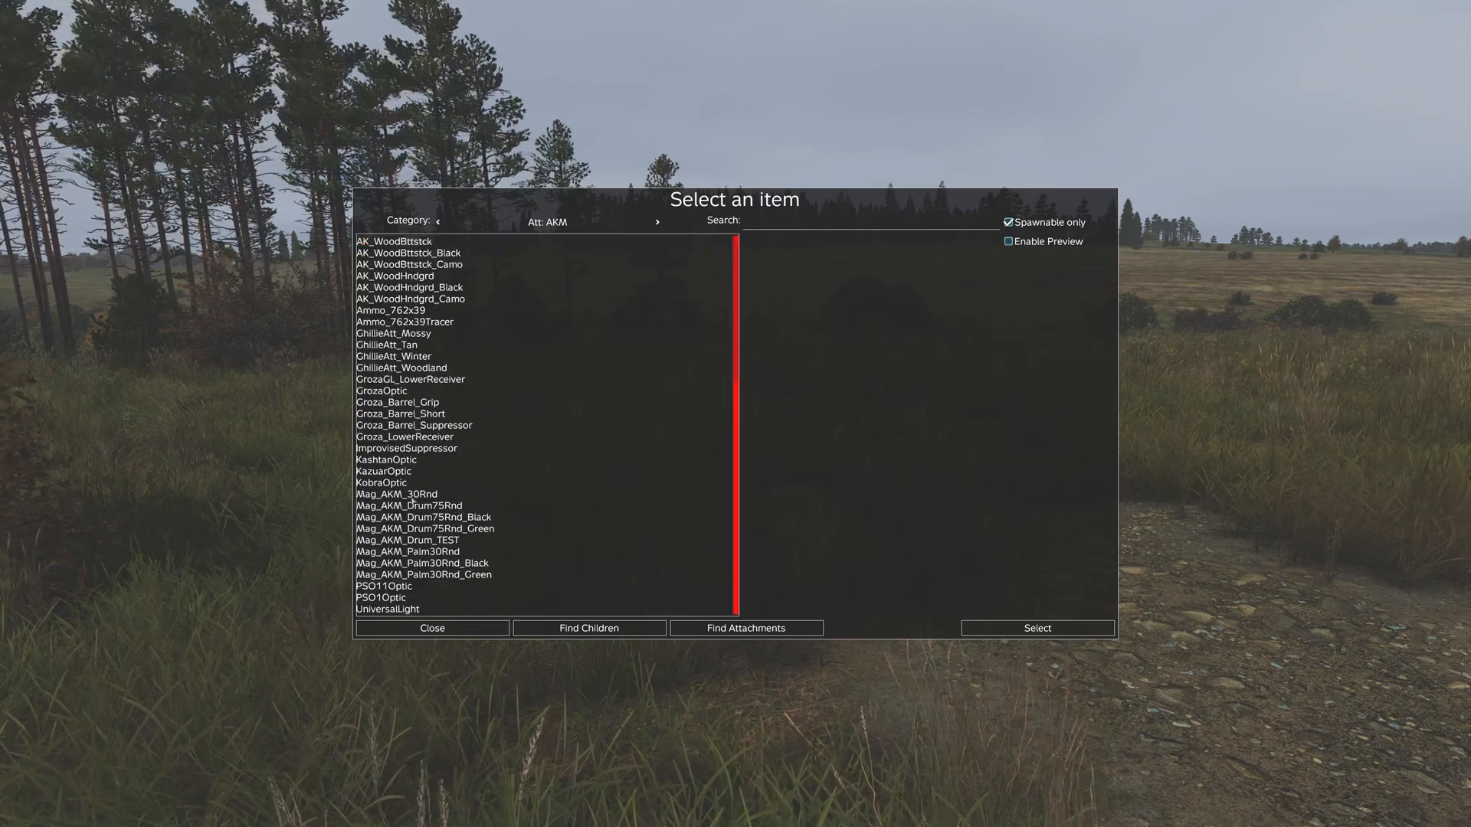
{"action": "double_click", "coordinate": [443, 496]}
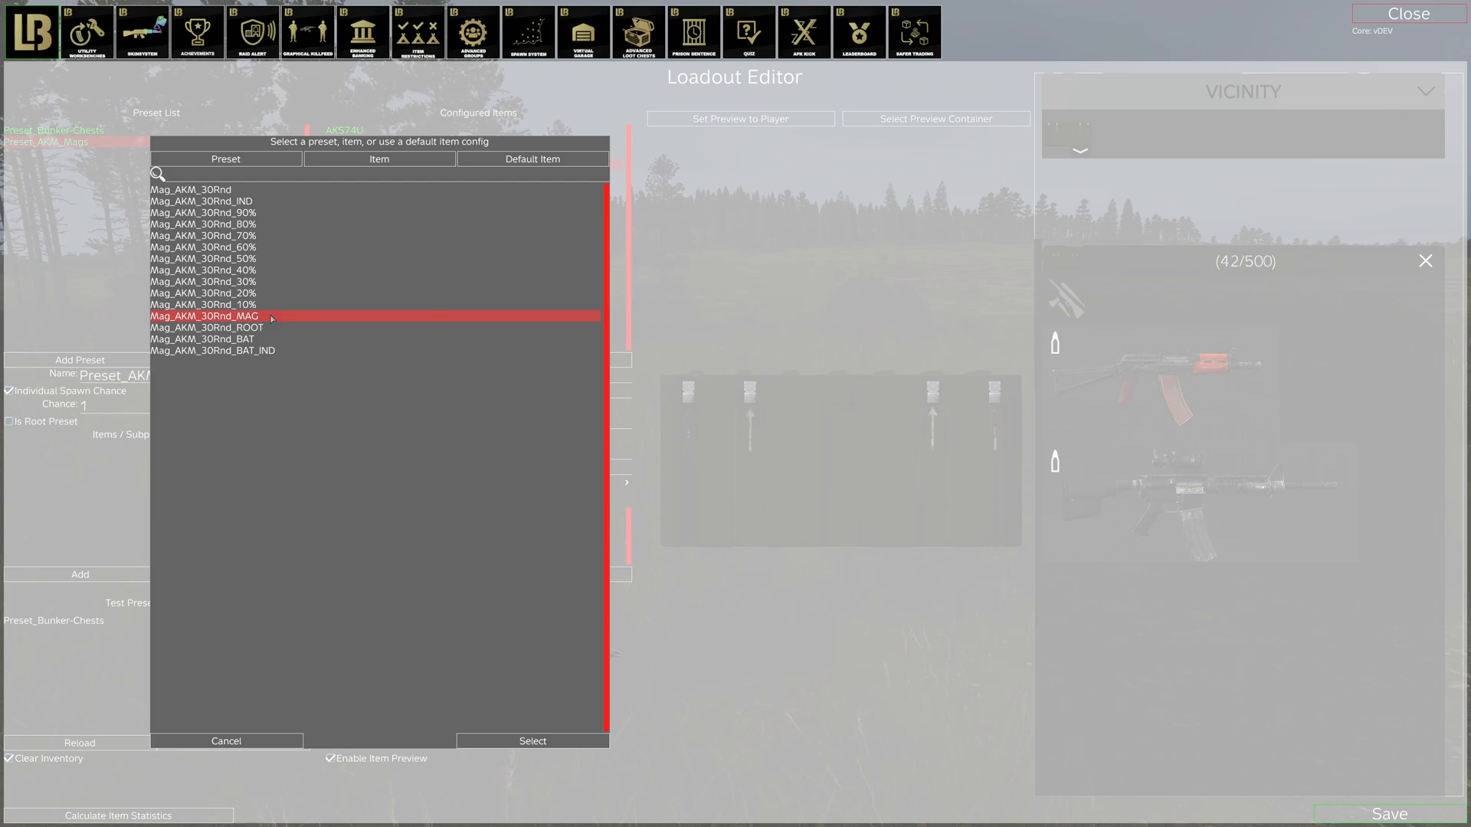
{"action": "double_click", "coordinate": [272, 316]}
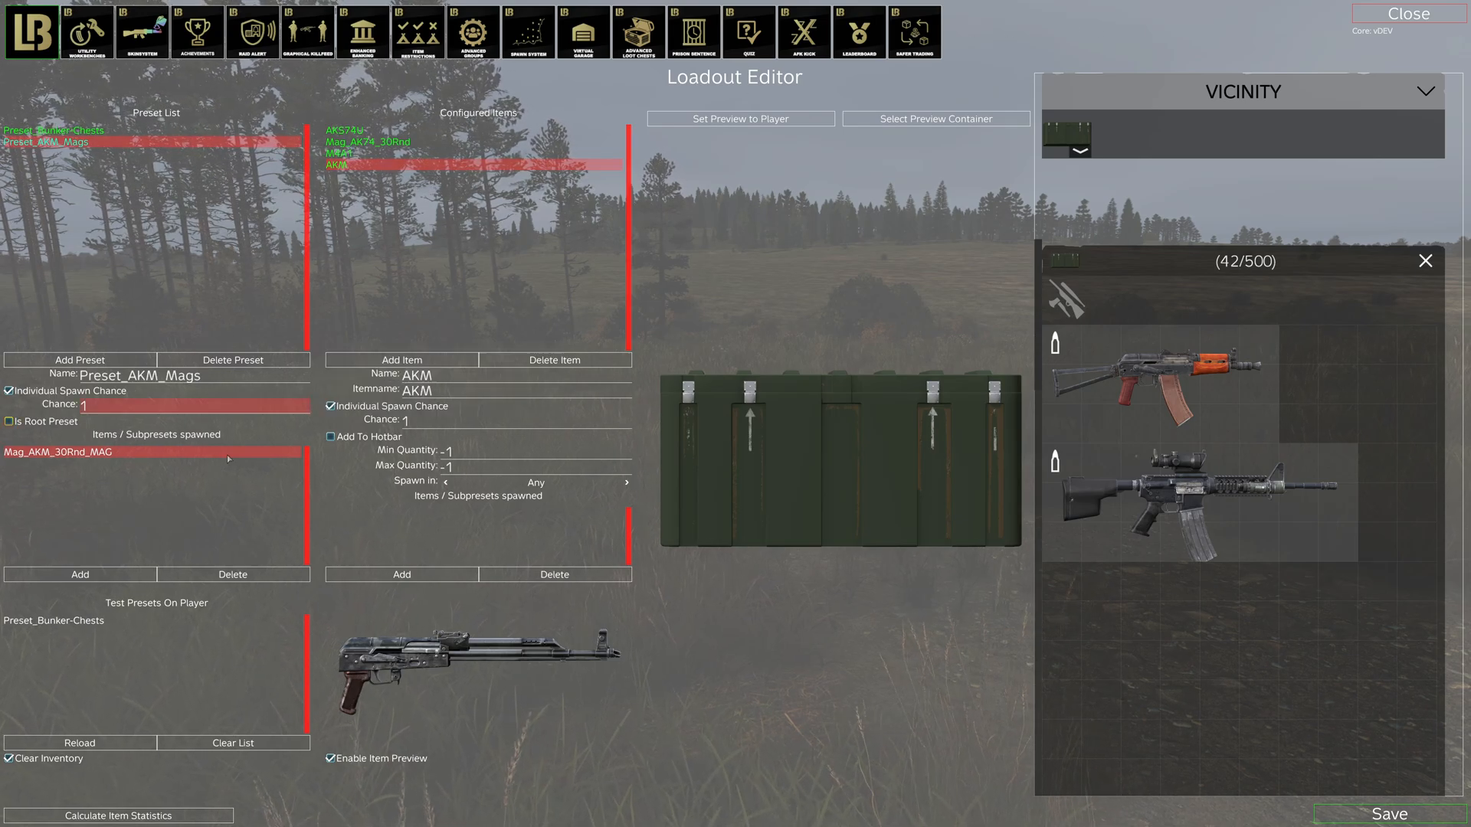
Step: Add the default item Mag_AKM_Drum75Rnd_MAG to Preset_AKM_Mags from the AKM's attachment list
{"action": "left_click", "coordinate": [143, 572]}
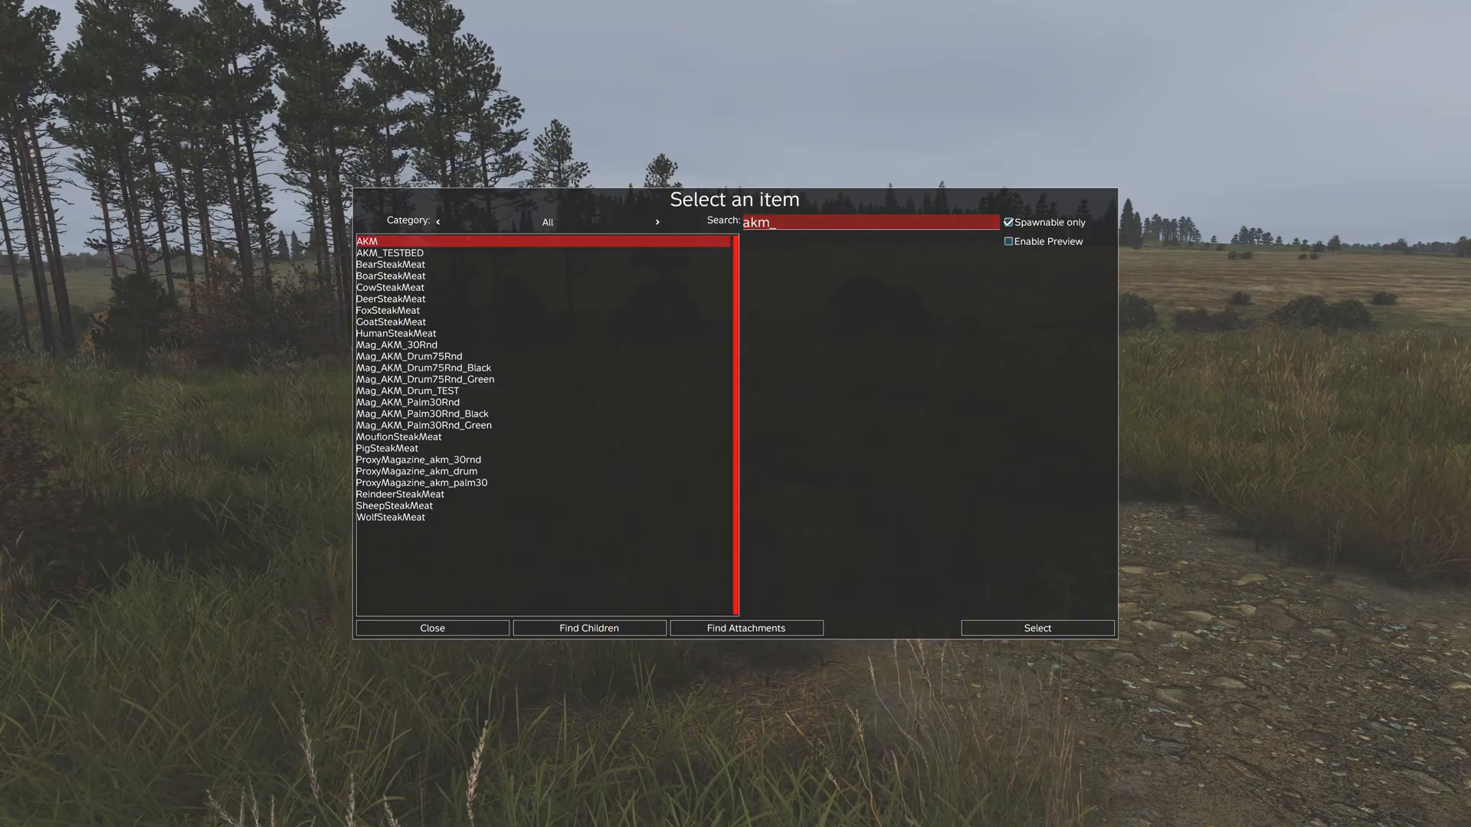
{"action": "left_click", "coordinate": [774, 627]}
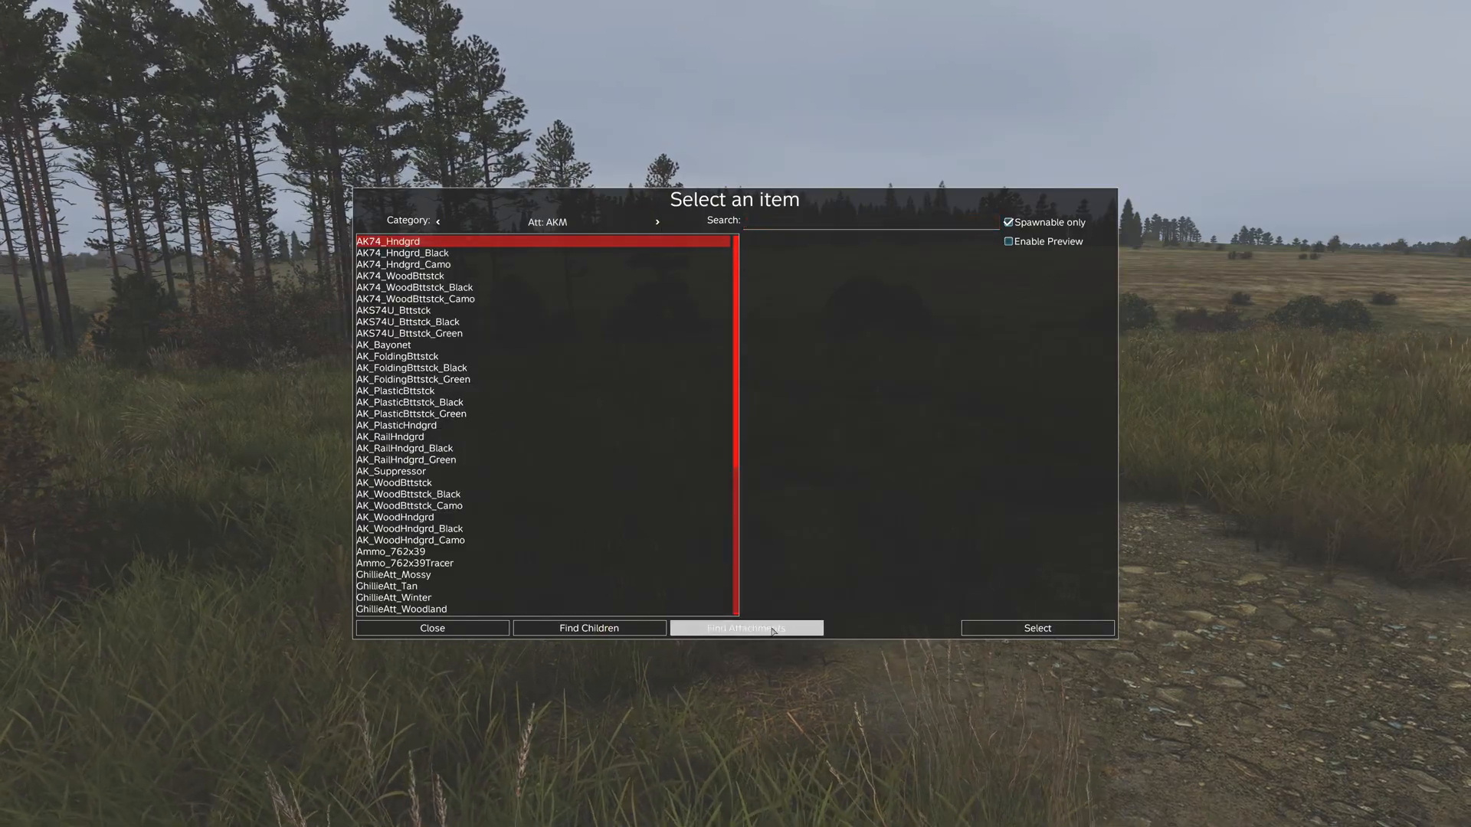
{"action": "left_click_drag", "start_coordinate": [737, 278], "coordinate": [735, 430]}
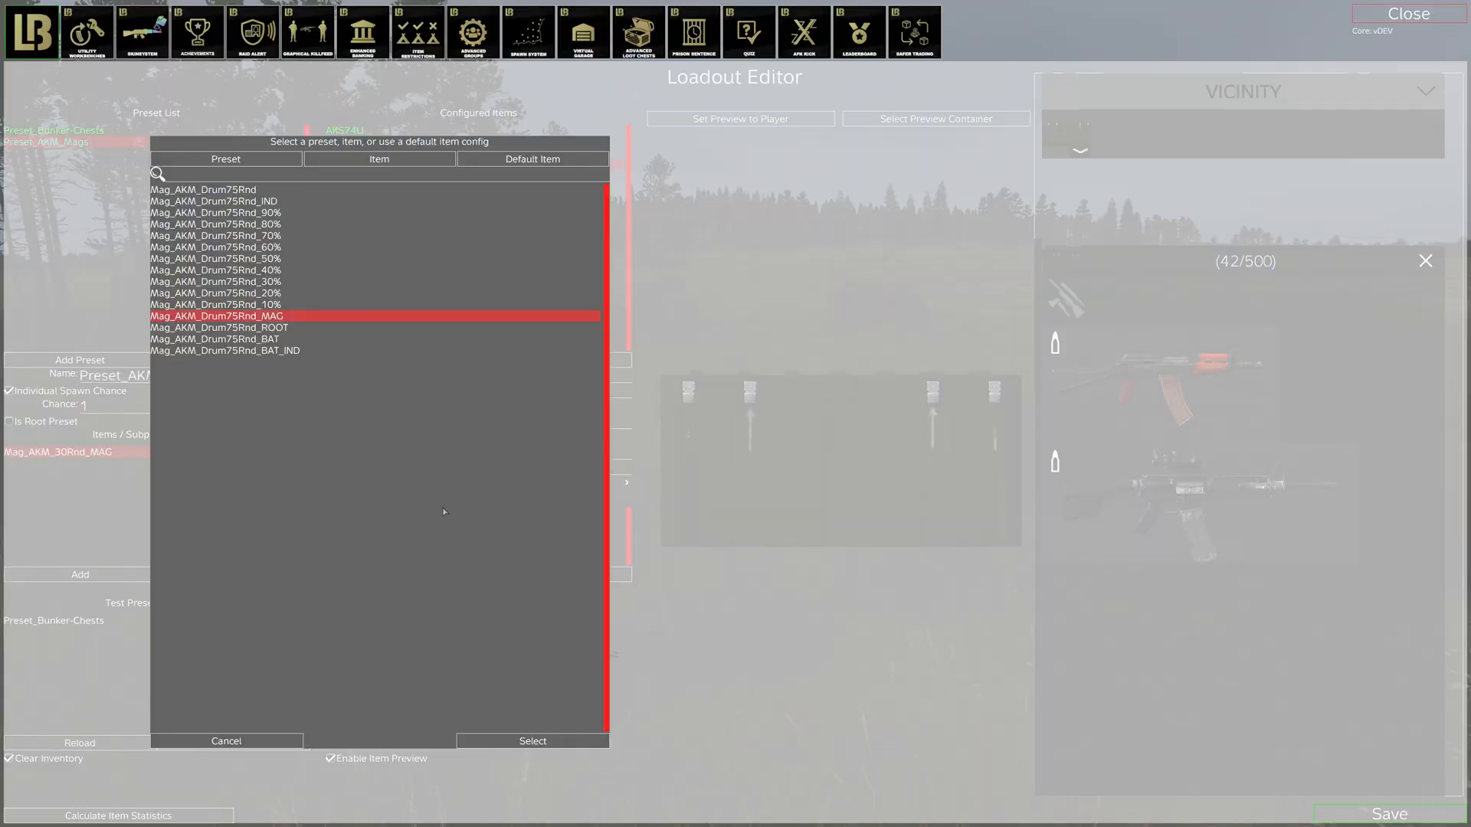
{"action": "double_click", "coordinate": [259, 317]}
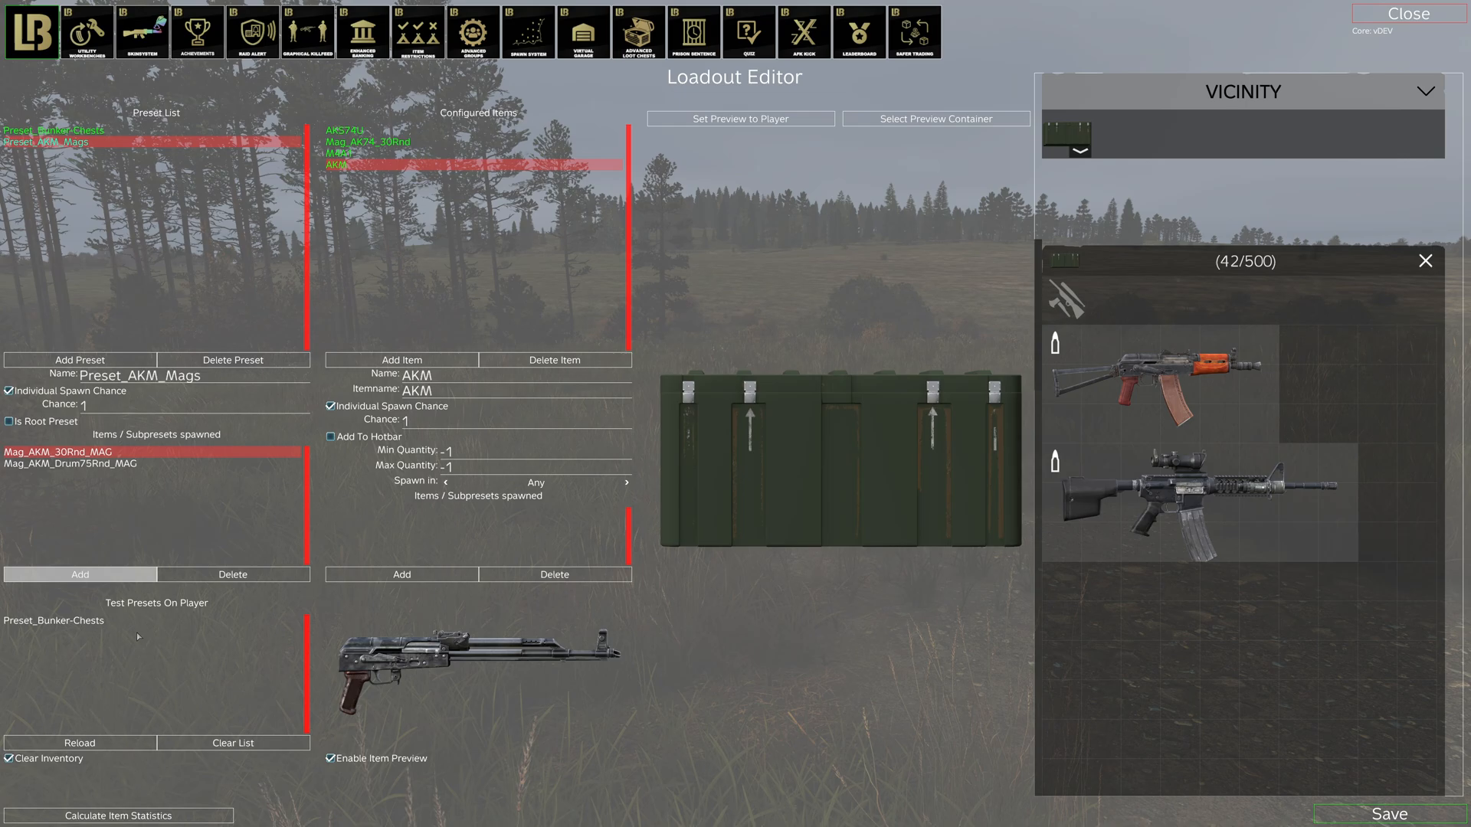
{"action": "left_click", "coordinate": [127, 743]}
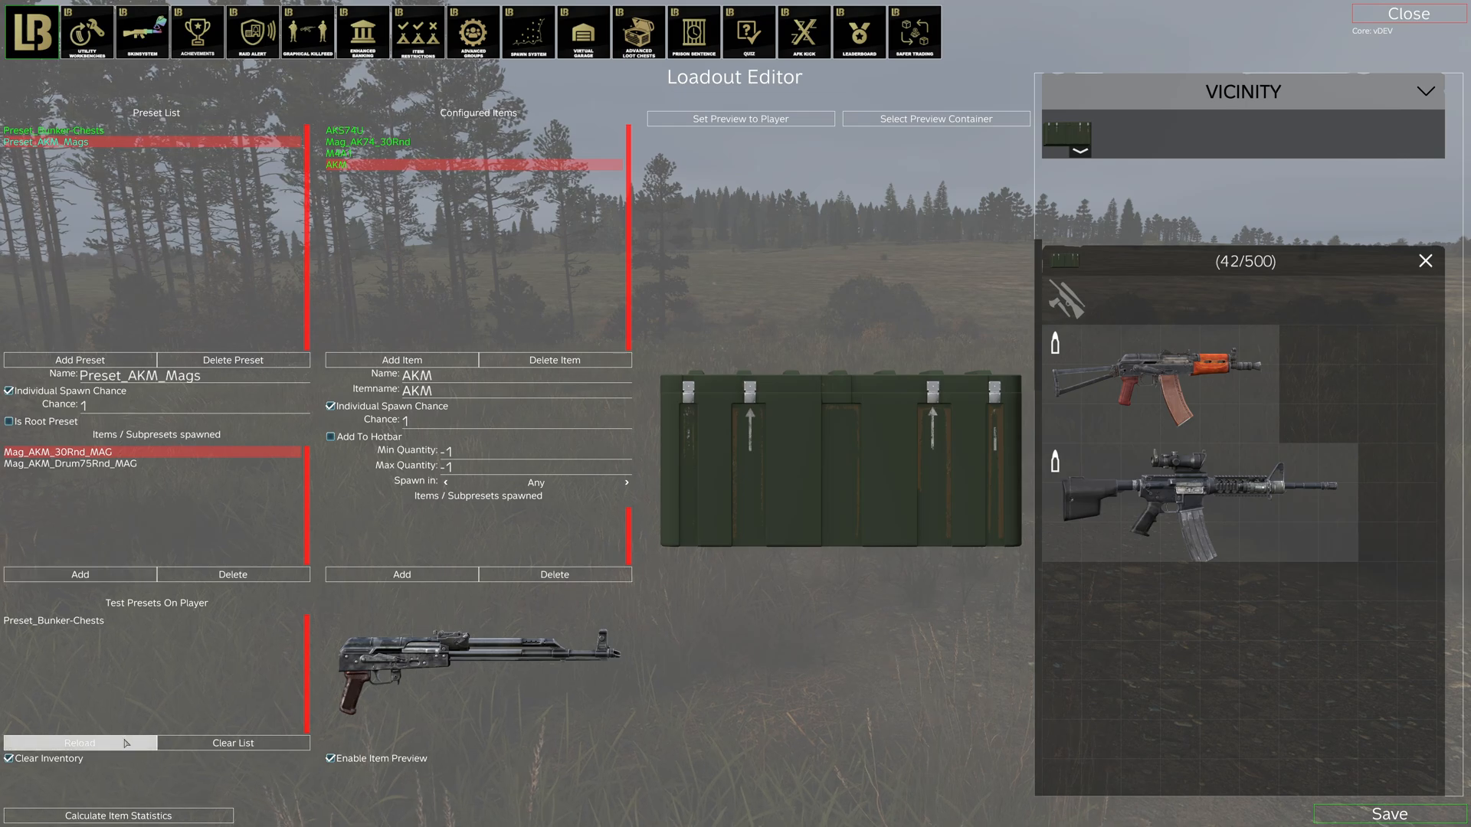
Step: Assign Preset_AKM_Mags as a spawned sub-preset of the AKM
{"action": "left_click", "coordinate": [406, 576]}
{"action": "left_click", "coordinate": [248, 159]}
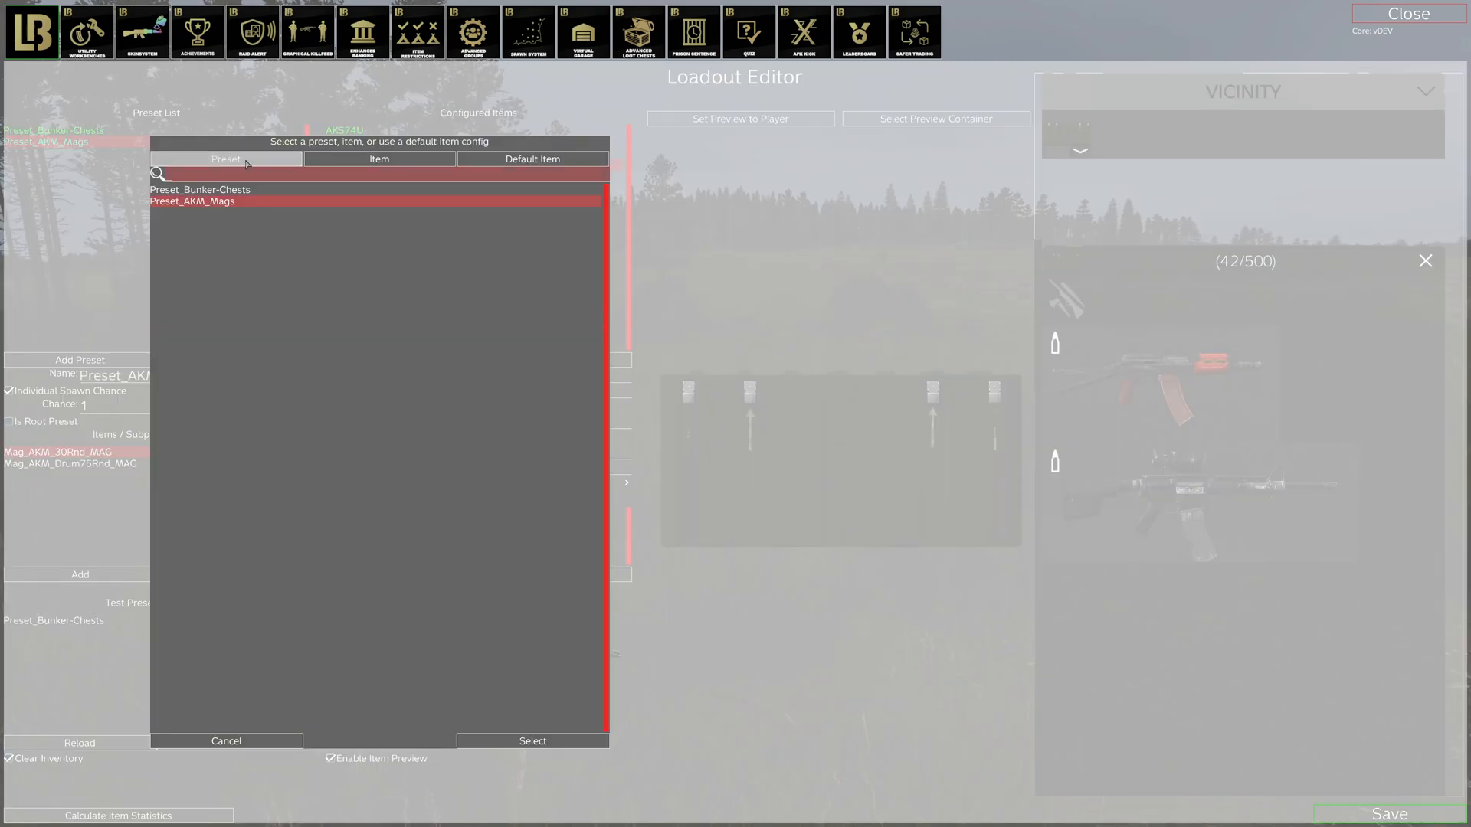
{"action": "double_click", "coordinate": [227, 205]}
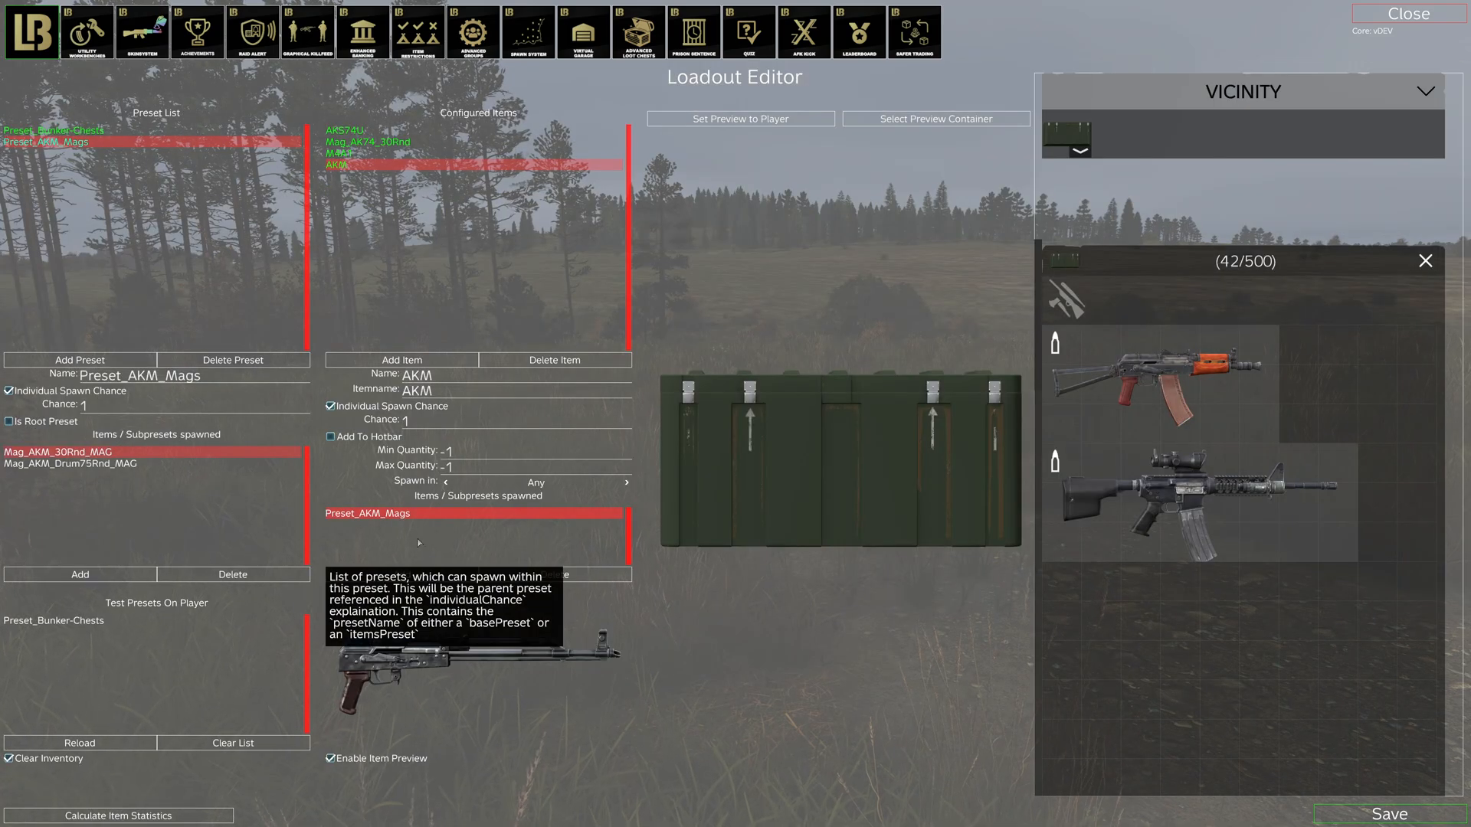
Step: Add the AKM to Preset_Bunker-Chests and set its spawn location to Cargo
{"action": "left_click", "coordinate": [53, 130]}
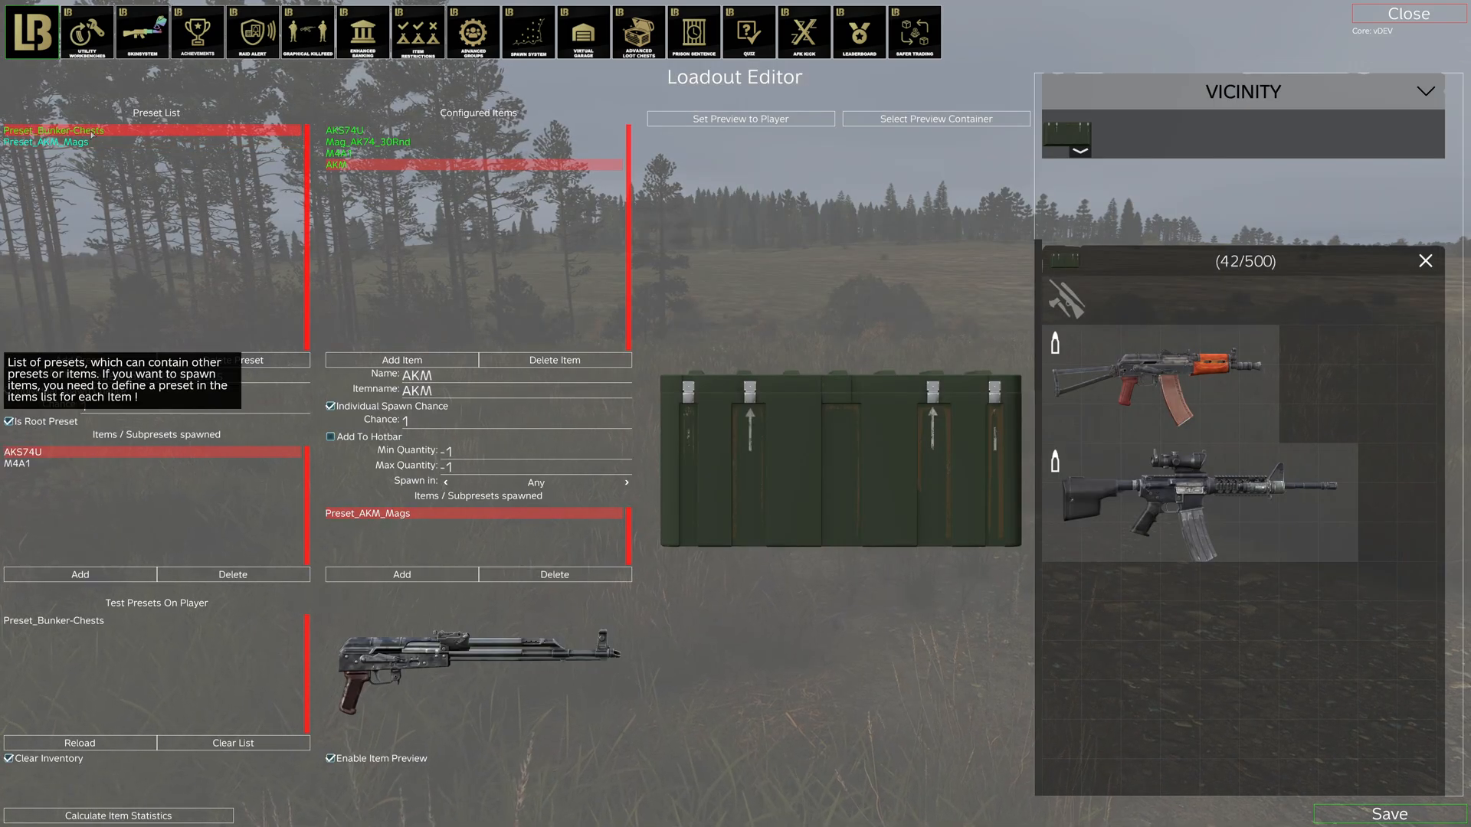
{"action": "left_click", "coordinate": [81, 575]}
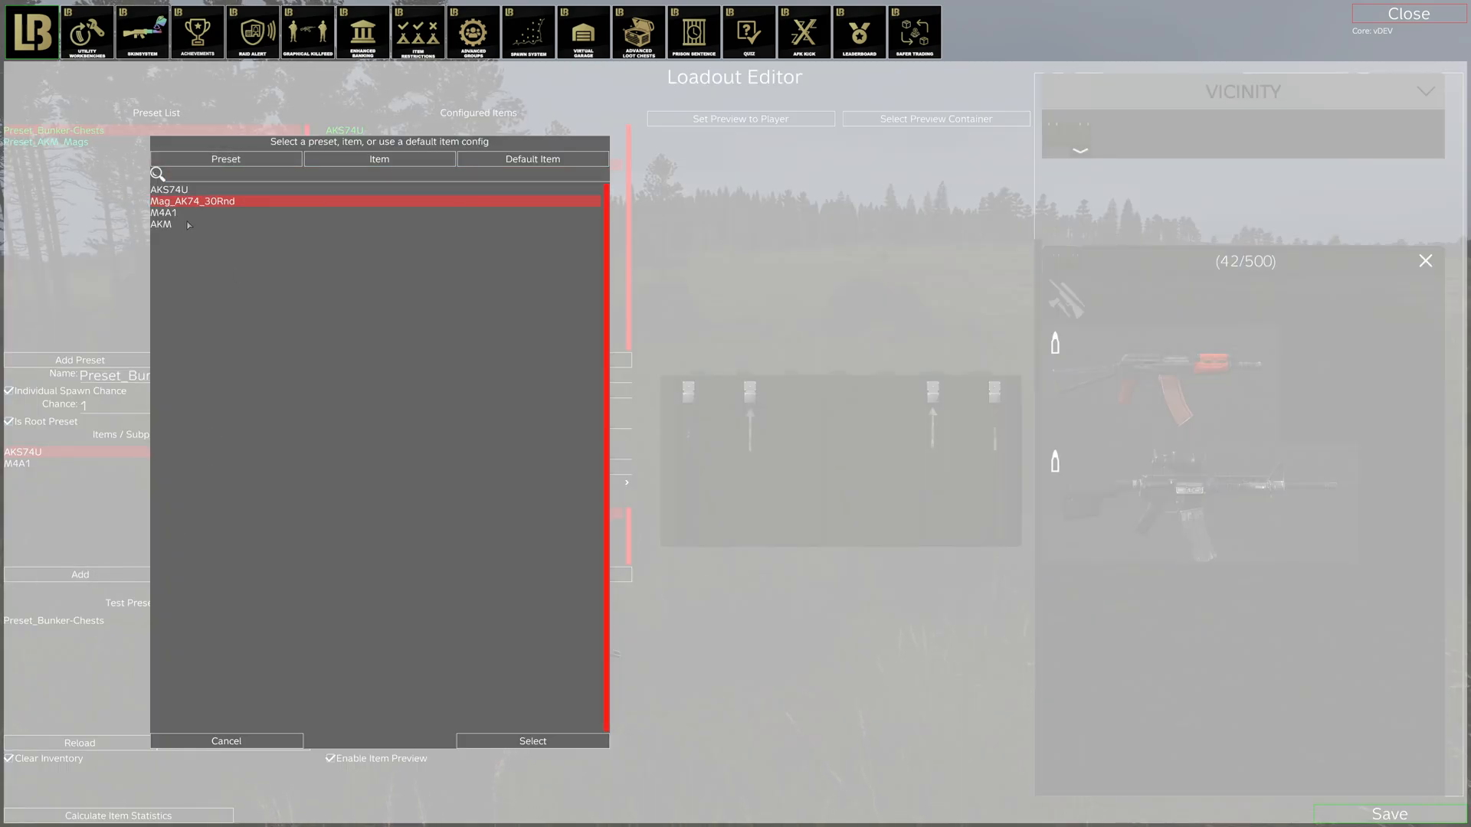
{"action": "double_click", "coordinate": [189, 225]}
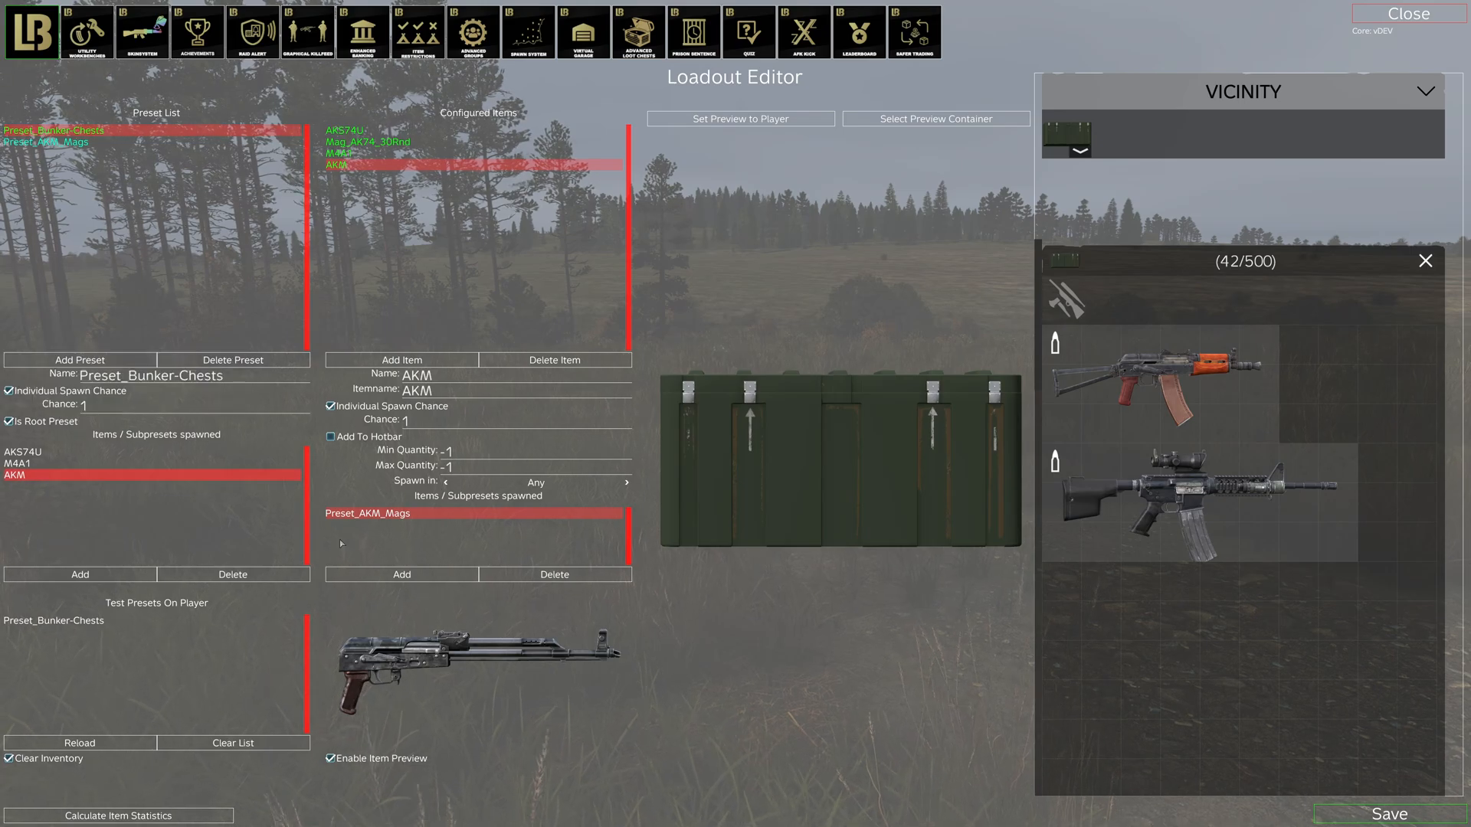
{"action": "left_click", "coordinate": [627, 483]}
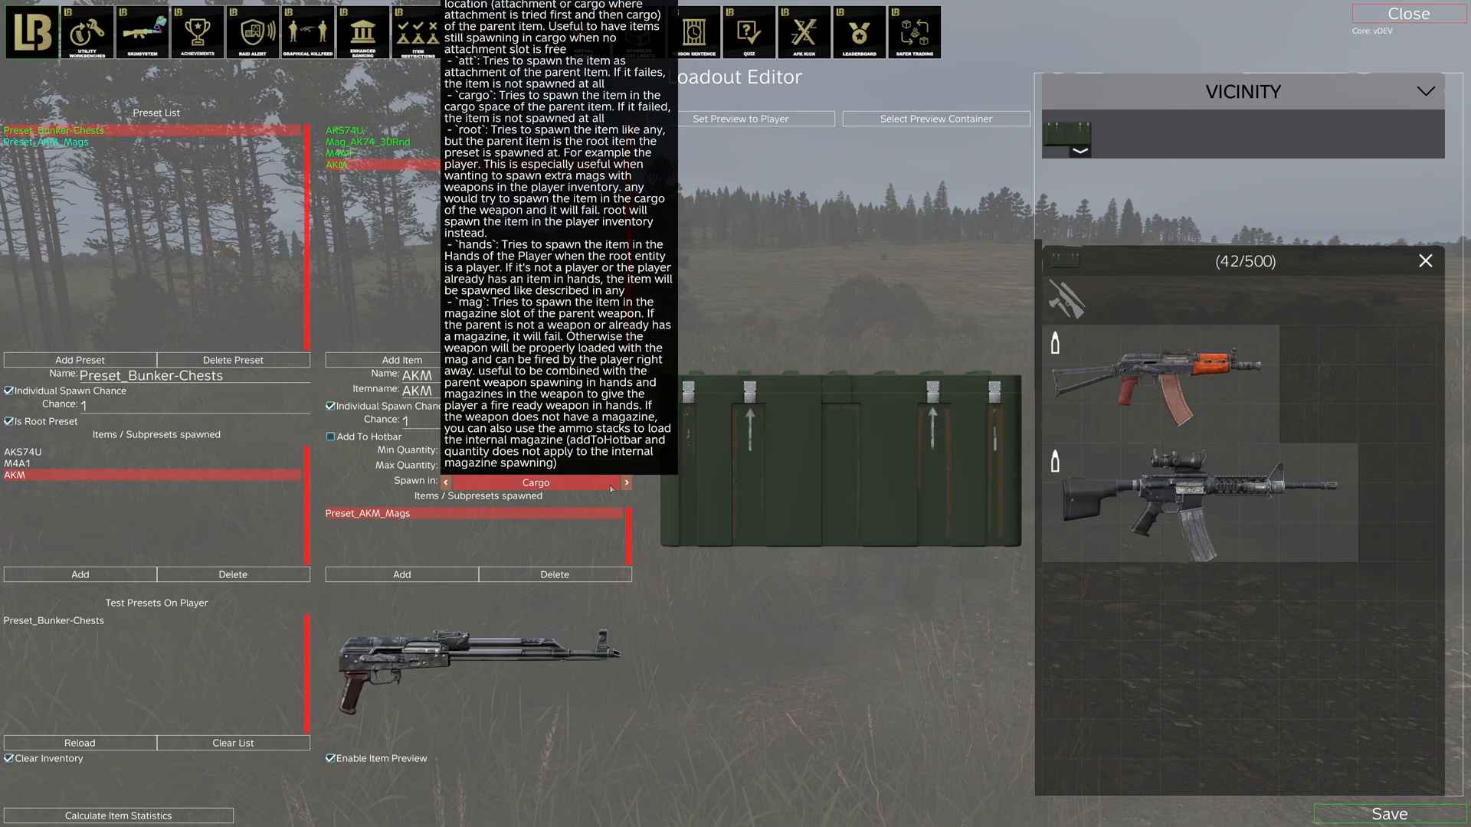
Step: Rerun the Preset_Bunker-Chests test several times to check the AKM with its magazine in the chest
{"action": "left_click", "coordinate": [130, 745]}
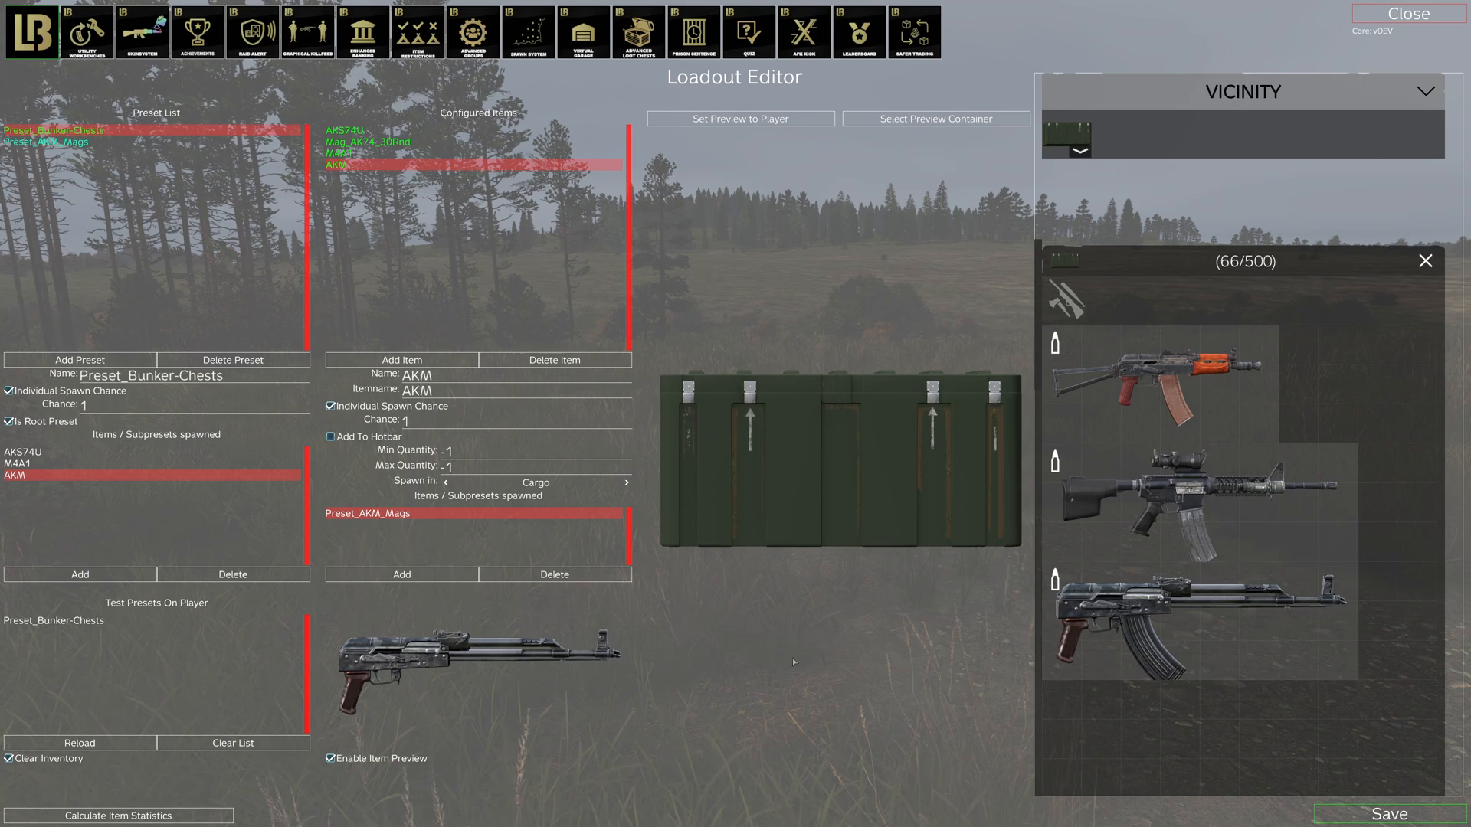
{"action": "left_click", "coordinate": [101, 747]}
{"action": "left_click", "coordinate": [100, 747]}
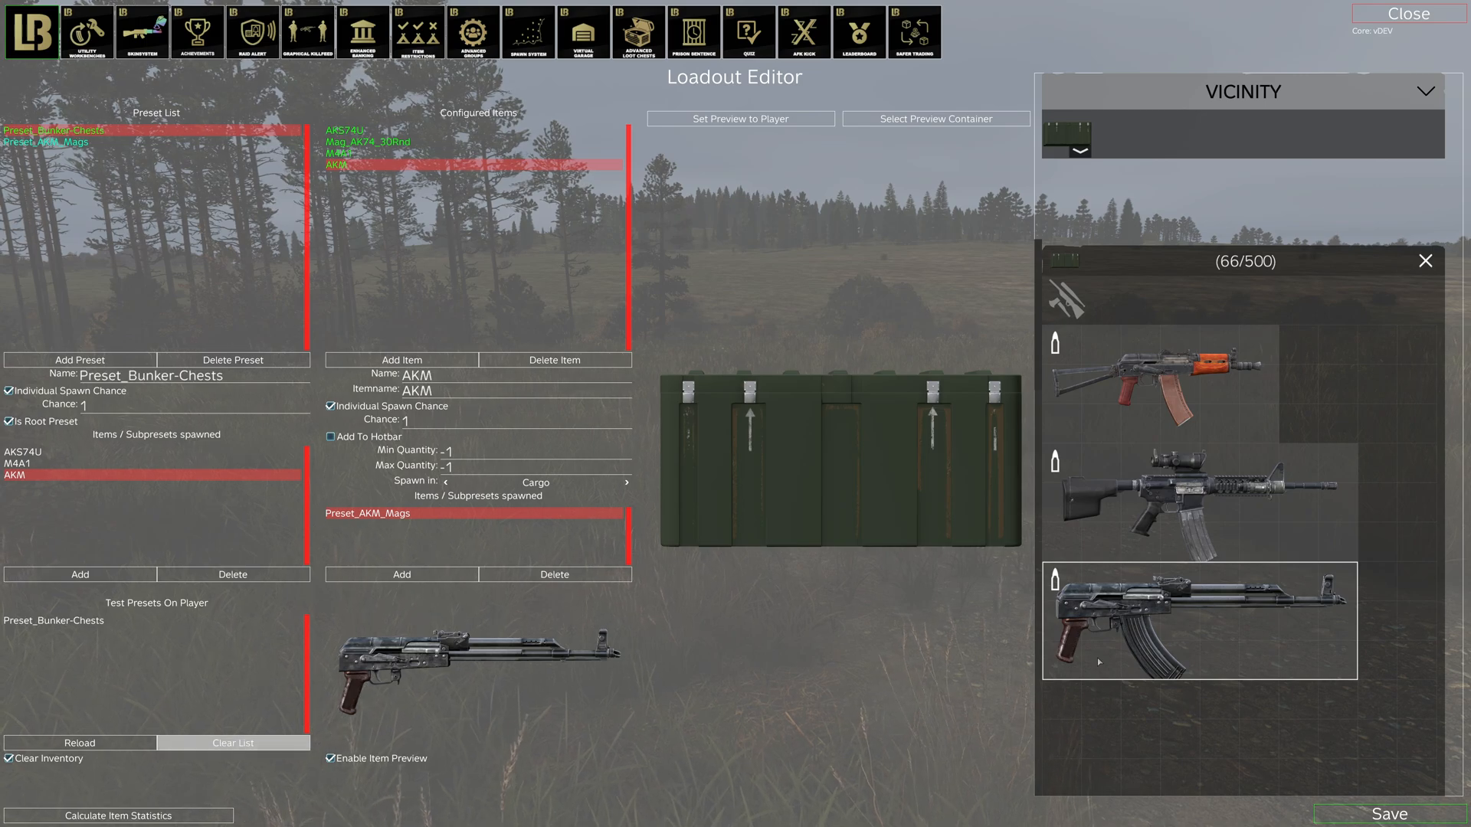
Step: Open the AKM's sub-preset Preset_AKM_Mags and remove both default magazine entries from it
{"action": "mouse_move", "coordinate": [79, 493]}
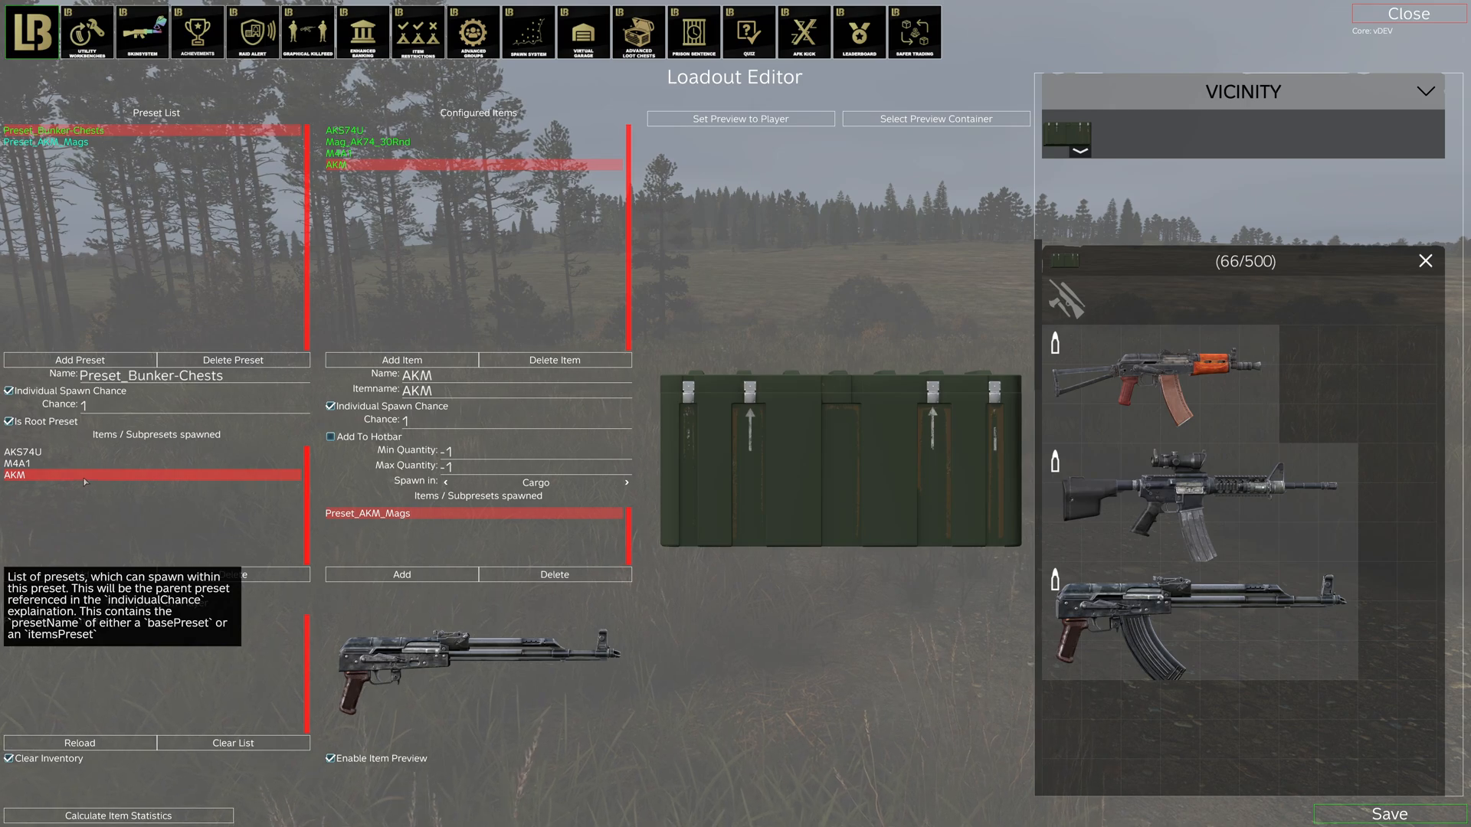
{"action": "double_click", "coordinate": [407, 515]}
{"action": "mouse_move", "coordinate": [125, 478]}
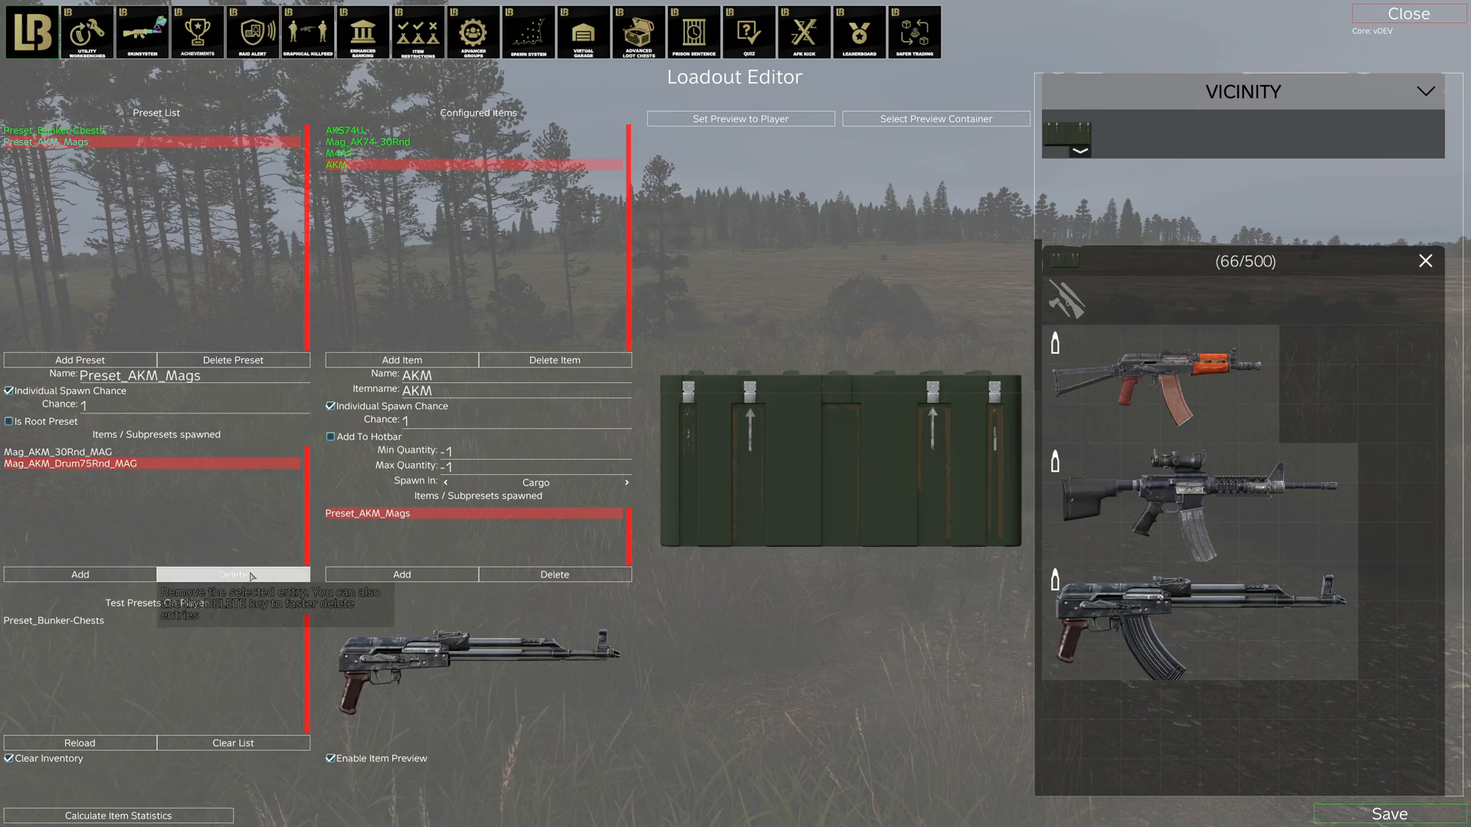
{"action": "left_click", "coordinate": [233, 575]}
{"action": "left_click", "coordinate": [232, 574]}
Step: Add Mag_AKM_30Rnd and Mag_AKM_Drum75Rnd to the configured items
{"action": "left_click", "coordinate": [408, 360]}
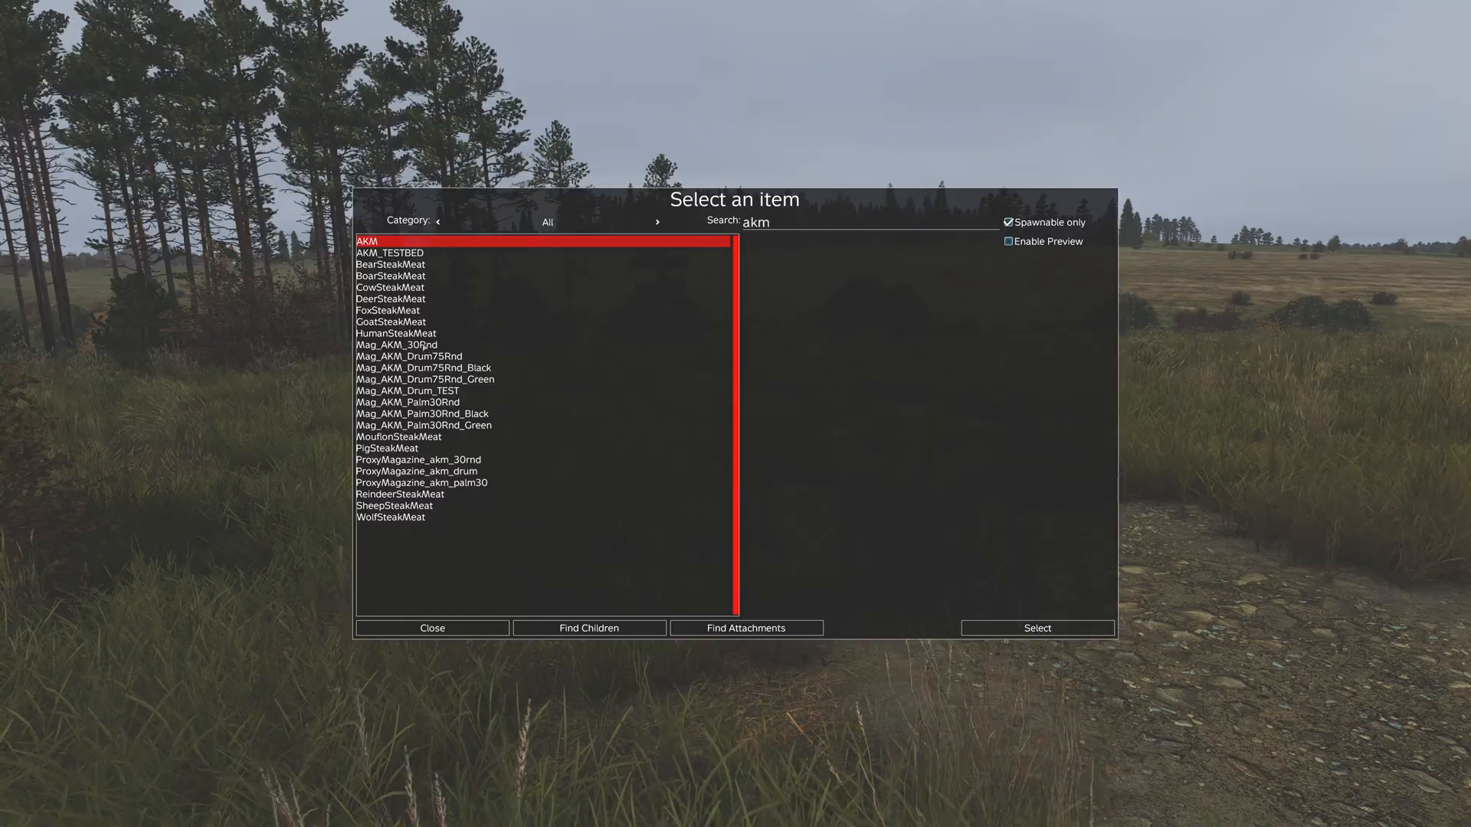
{"action": "double_click", "coordinate": [429, 346]}
{"action": "left_click", "coordinate": [433, 361]}
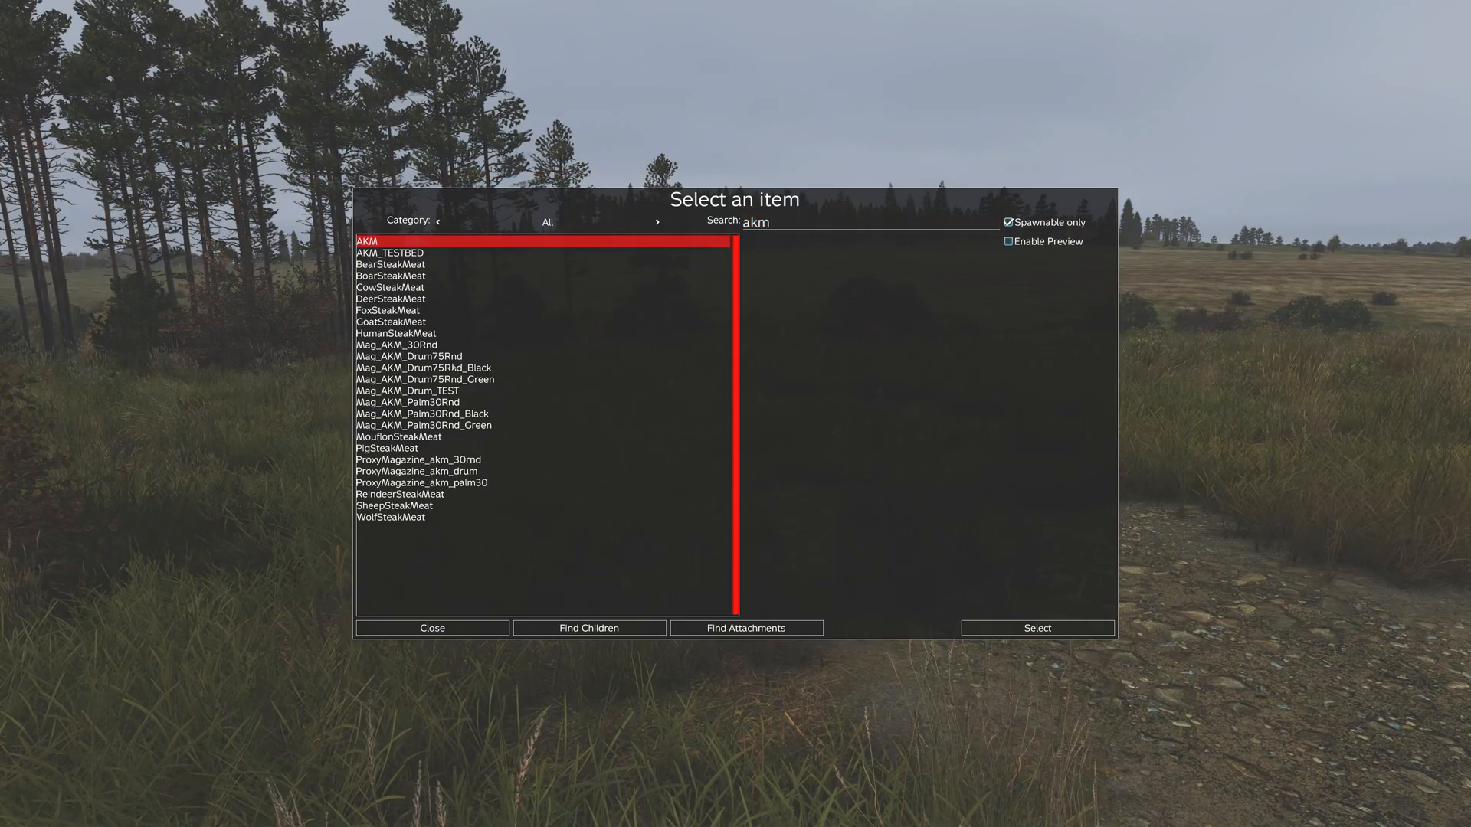
{"action": "left_click", "coordinate": [458, 357]}
{"action": "double_click", "coordinate": [457, 357]}
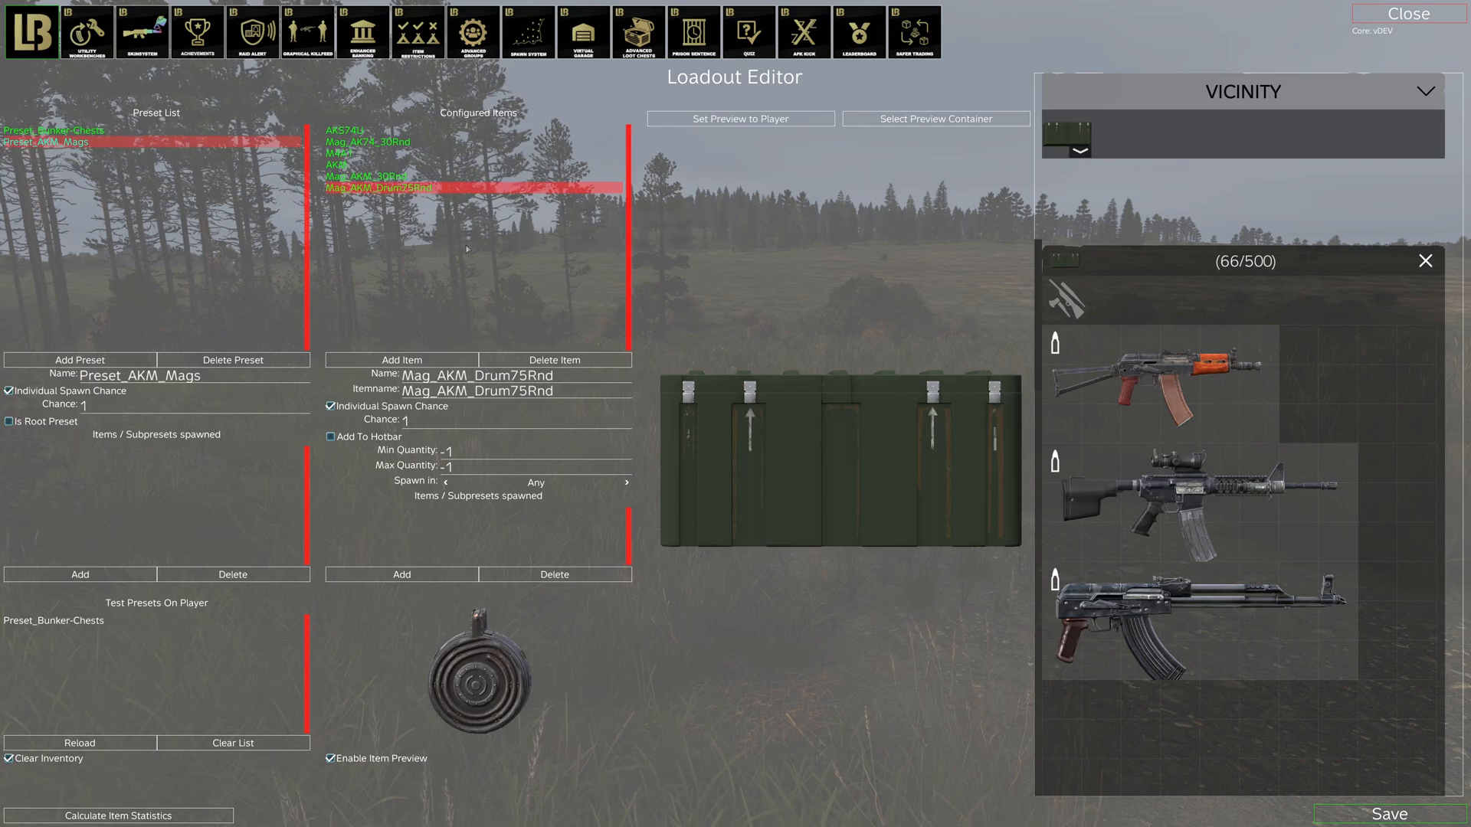
Step: Disable the individual spawn chance for both Mag_AKM_Drum75Rnd and Mag_AKM_30Rnd
{"action": "left_click", "coordinate": [376, 410]}
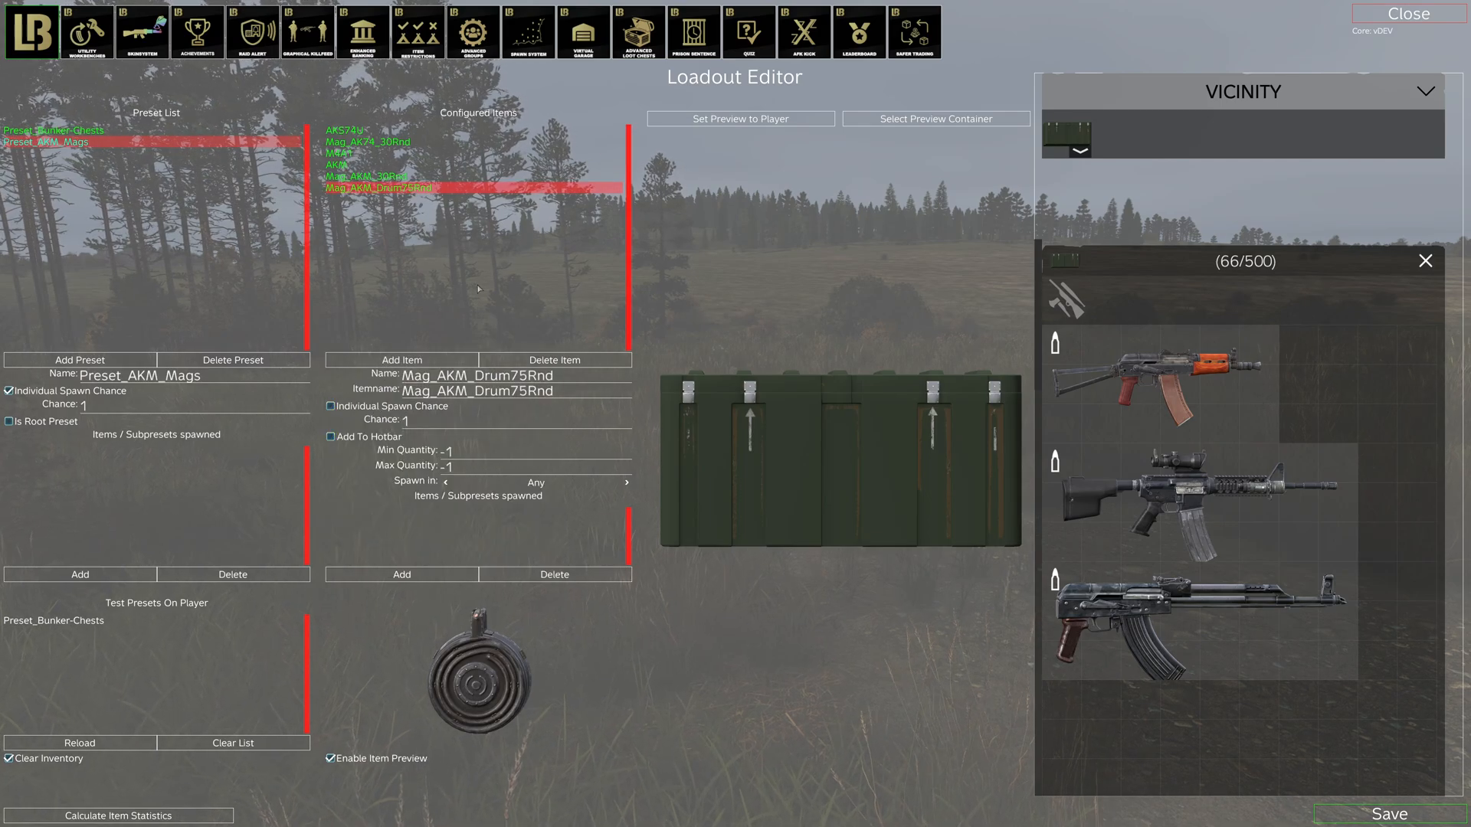
{"action": "left_click", "coordinate": [375, 176]}
{"action": "left_click", "coordinate": [377, 410]}
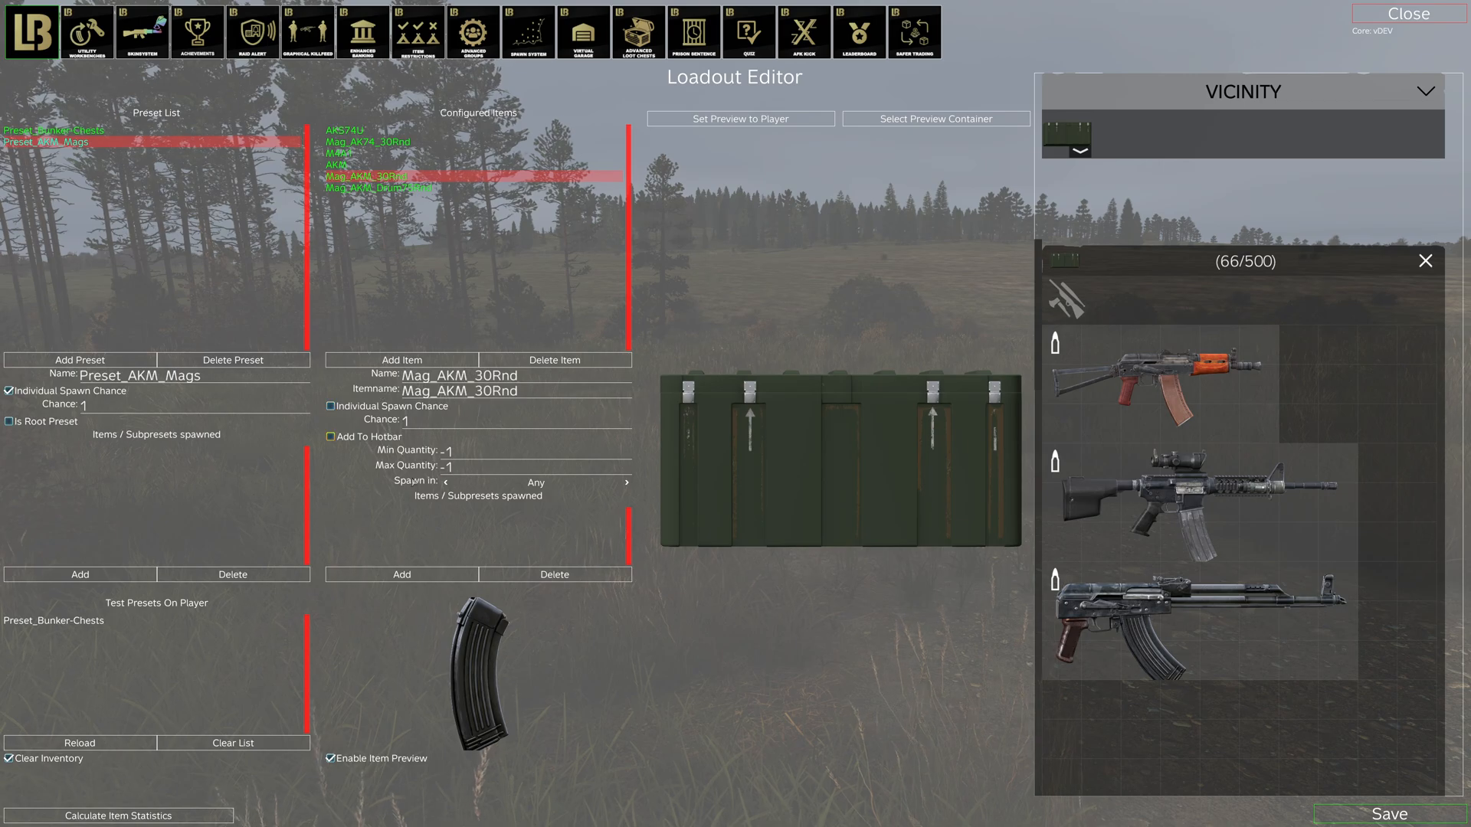
{"action": "left_click", "coordinate": [378, 188]}
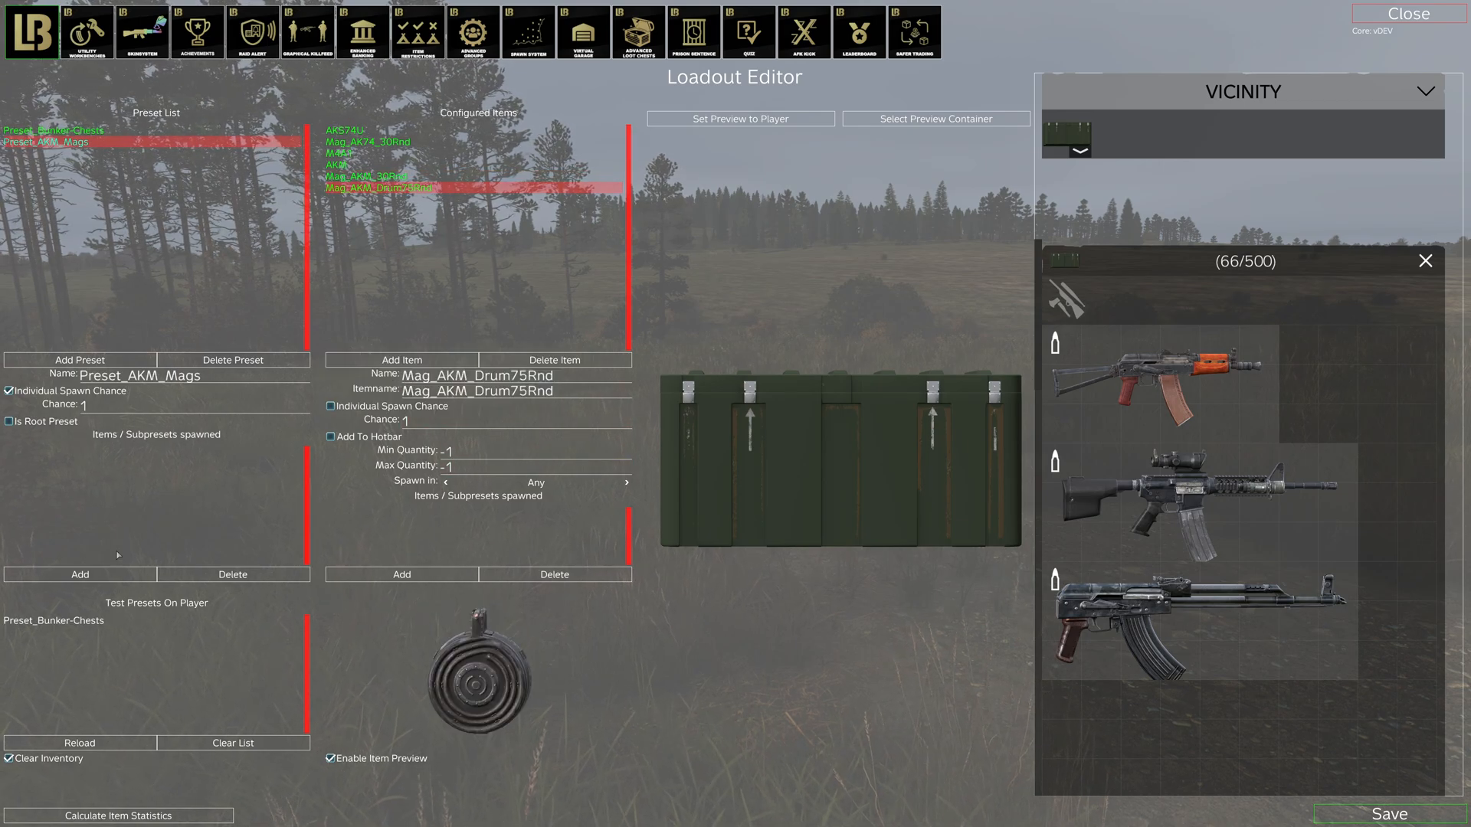
Step: Add the configured items Mag_AKM_30Rnd and Mag_AKM_Drum75Rnd to Preset_AKM_Mags
{"action": "left_click", "coordinate": [109, 581]}
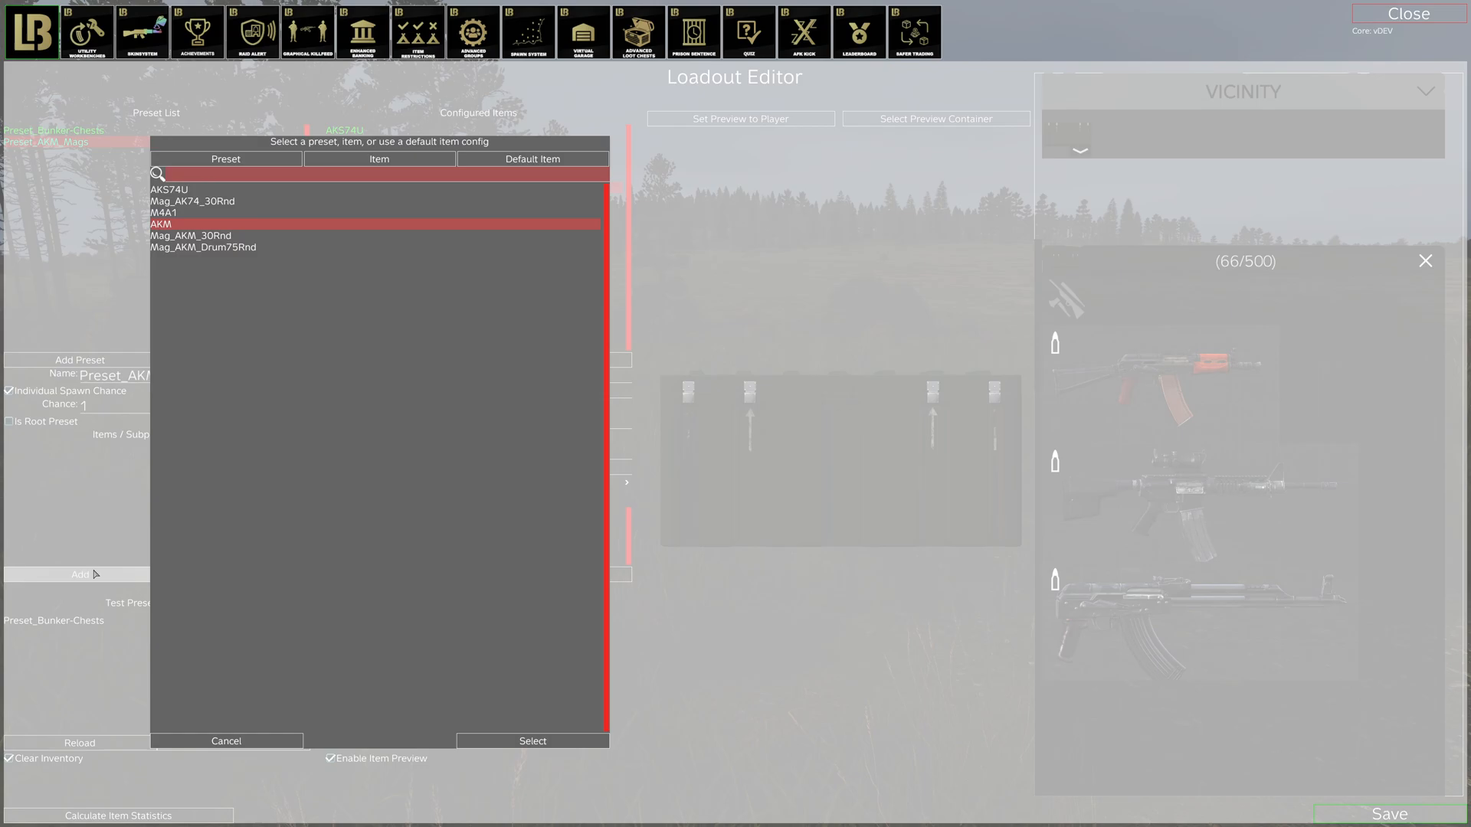
{"action": "double_click", "coordinate": [222, 236]}
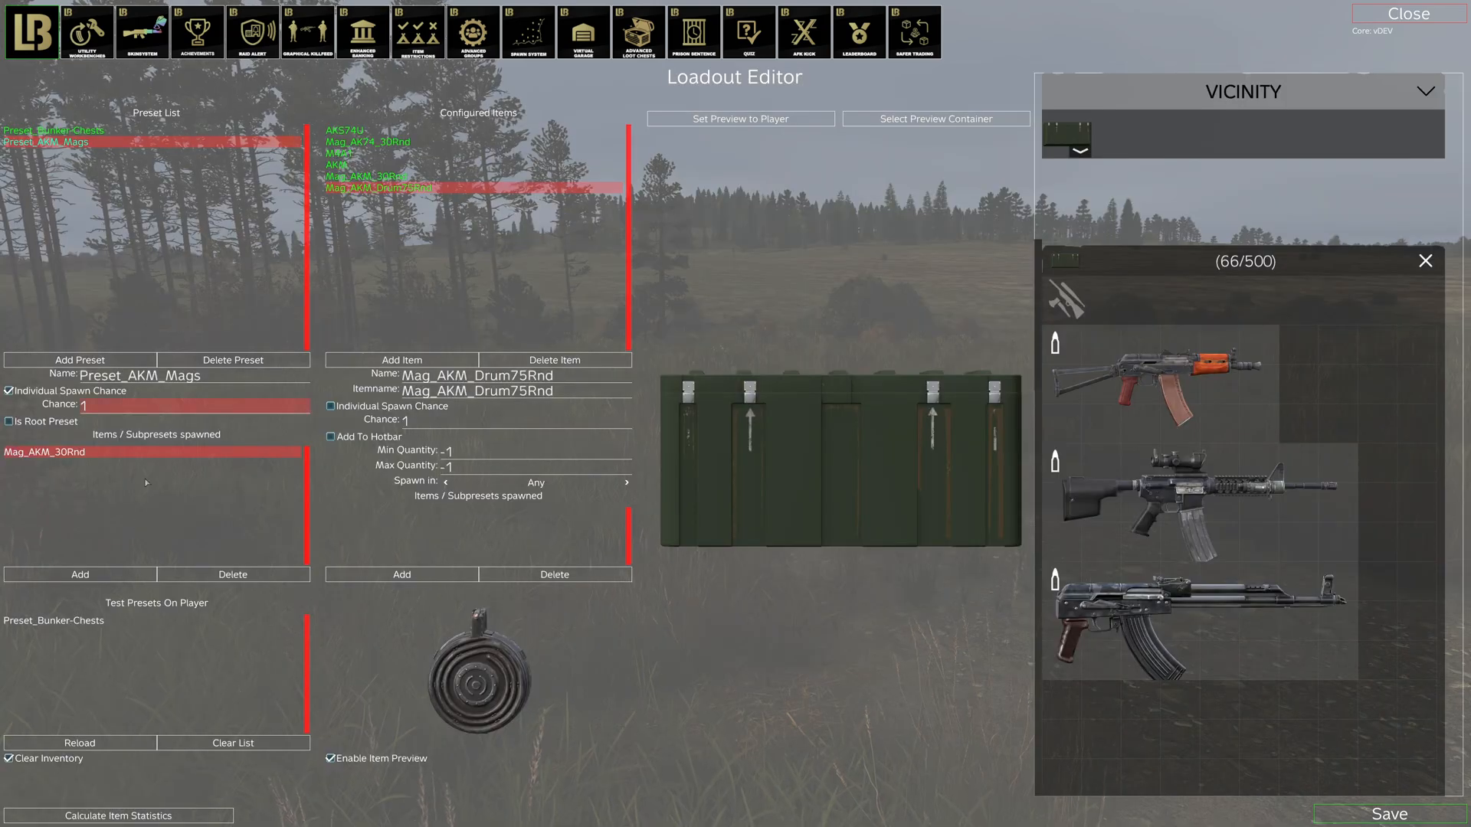
{"action": "left_click", "coordinate": [115, 576]}
{"action": "double_click", "coordinate": [230, 248]}
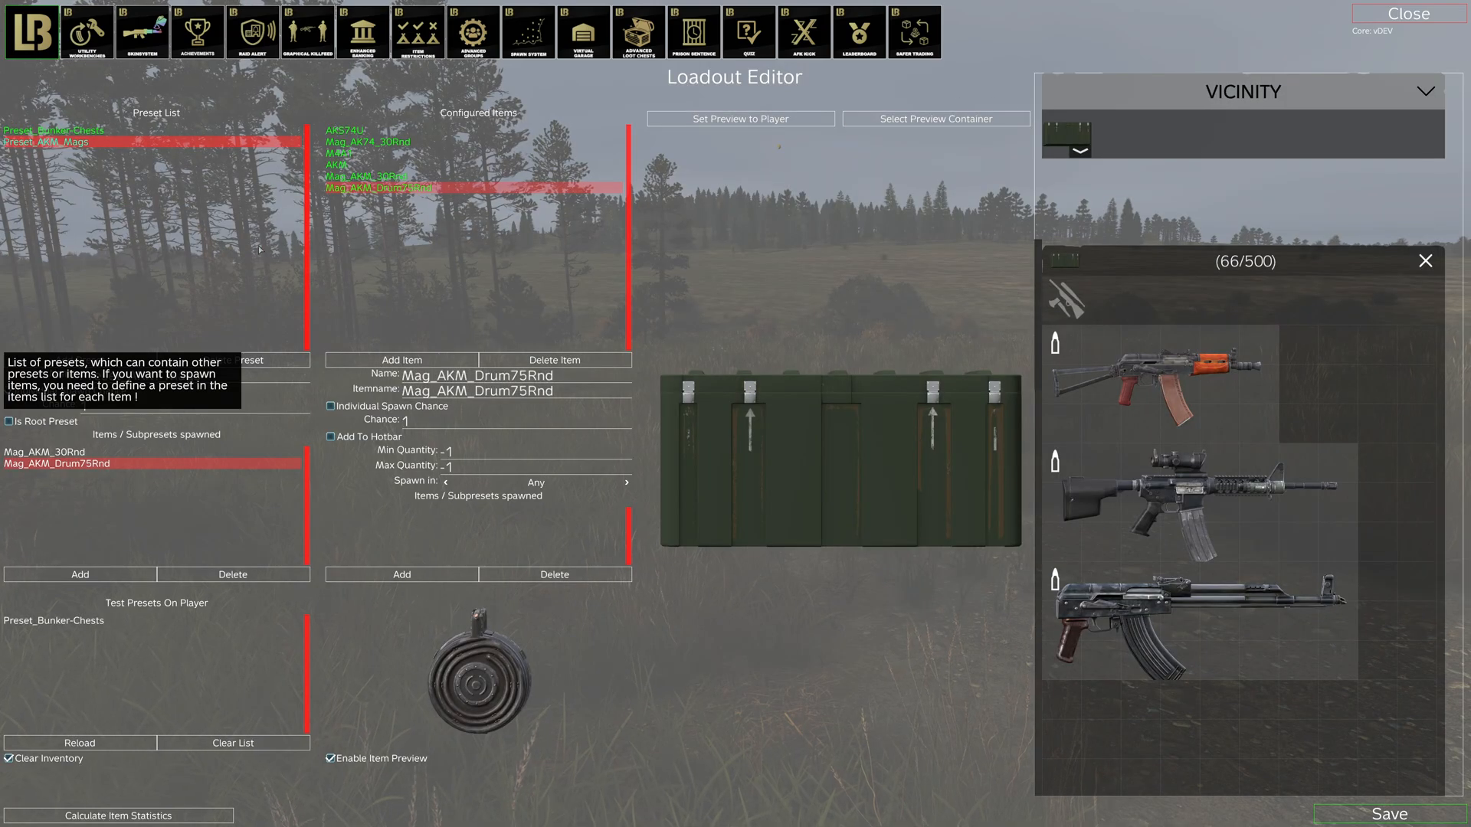
{"action": "left_click", "coordinate": [98, 452]}
{"action": "left_click", "coordinate": [99, 464]}
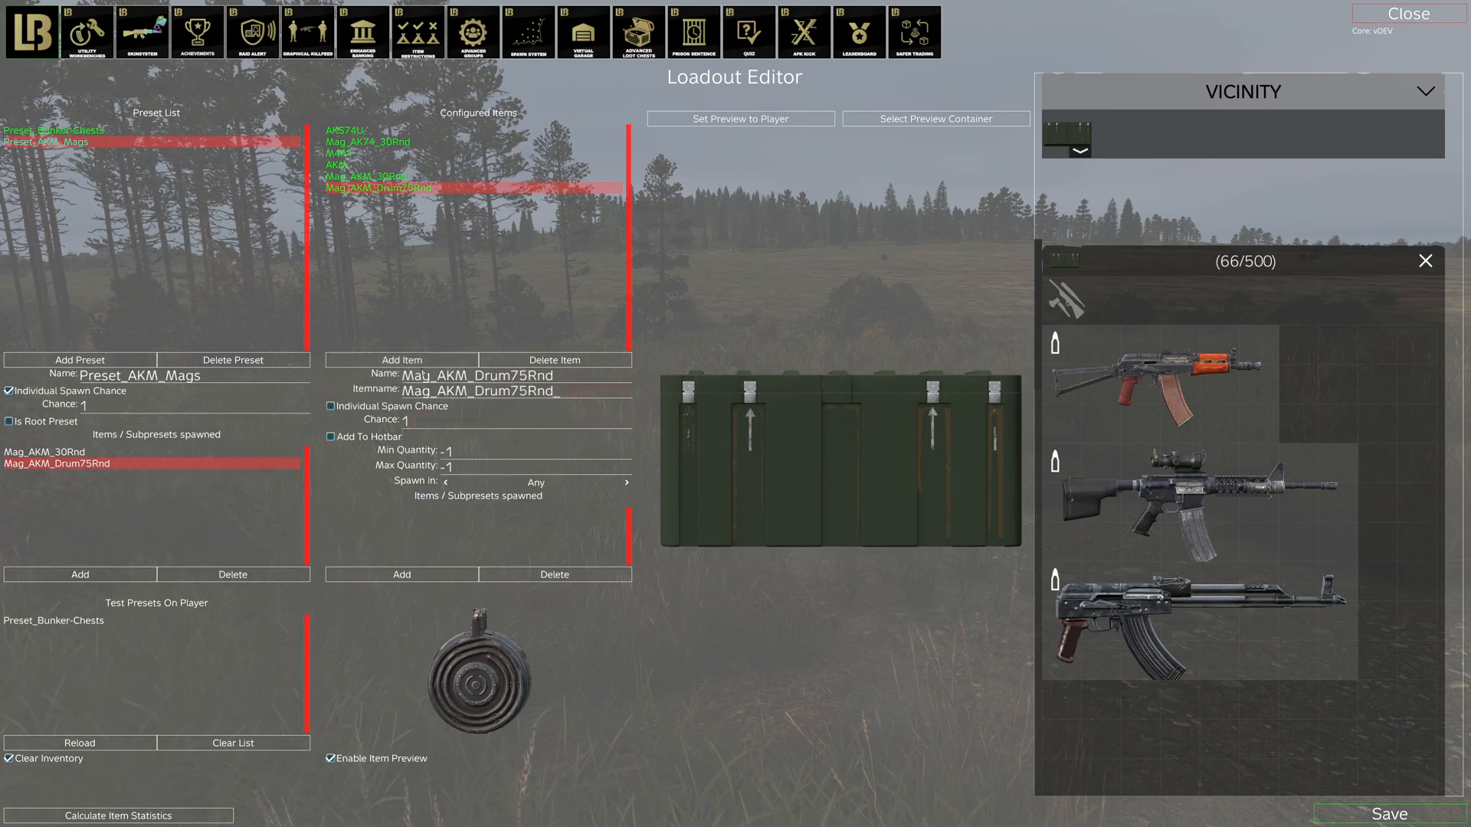
Step: Set Mag_AKM_30Rnd's chance to 3, compare it with the drum magazine's settings, and return to the AKM
{"action": "left_click", "coordinate": [391, 178]}
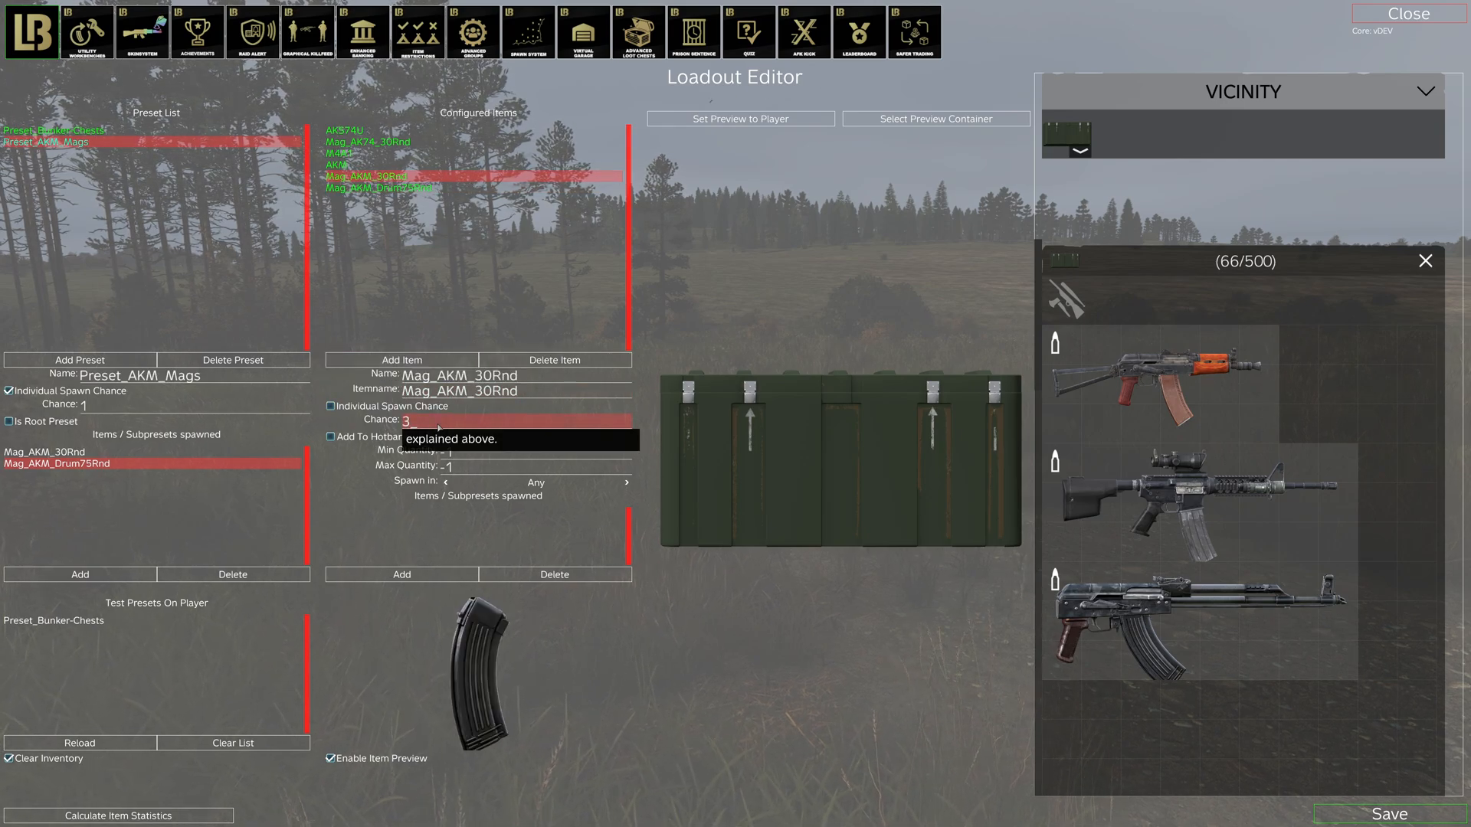
{"action": "left_click", "coordinate": [426, 188]}
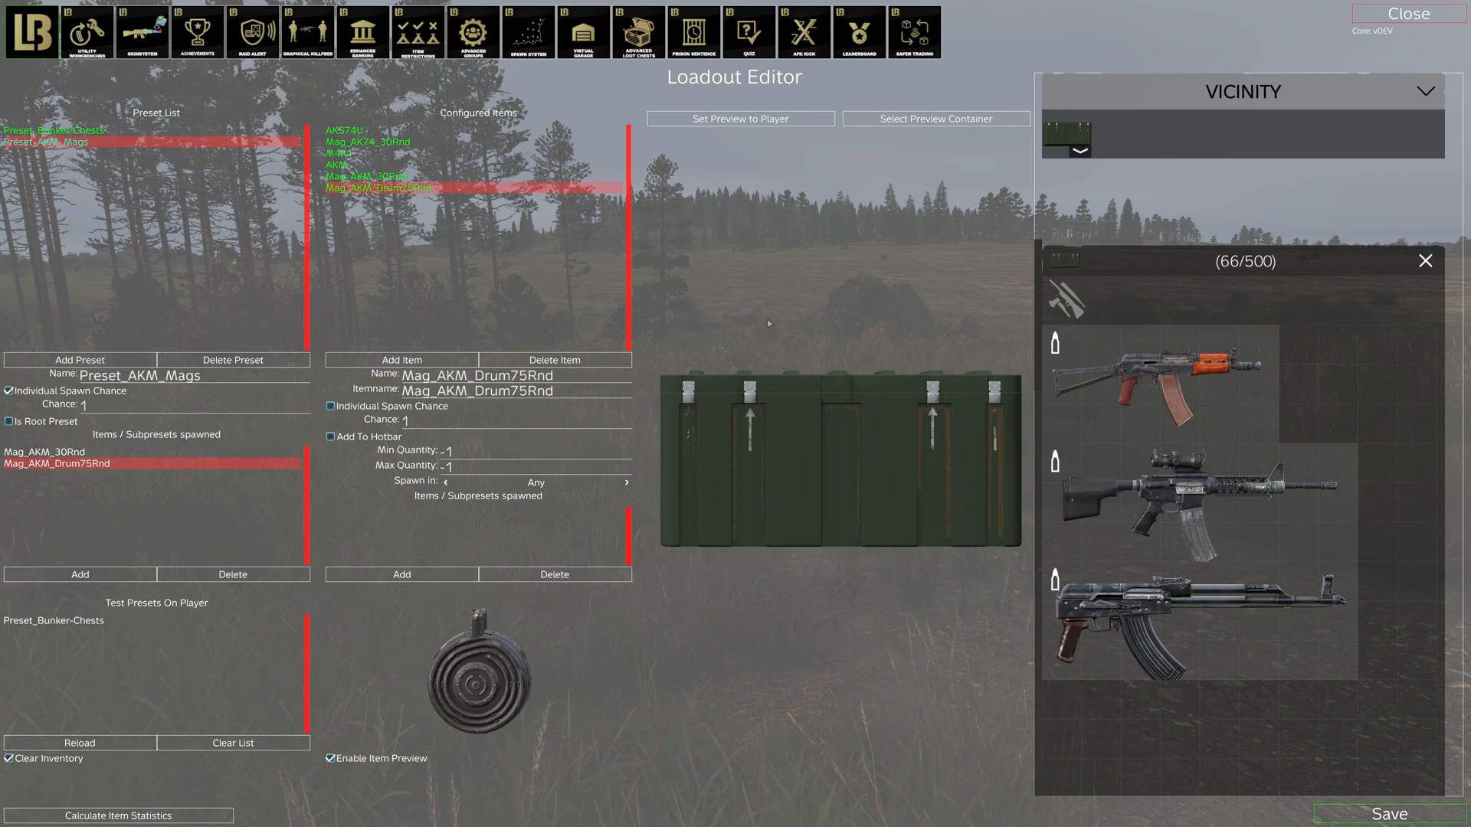
{"action": "left_click", "coordinate": [584, 176]}
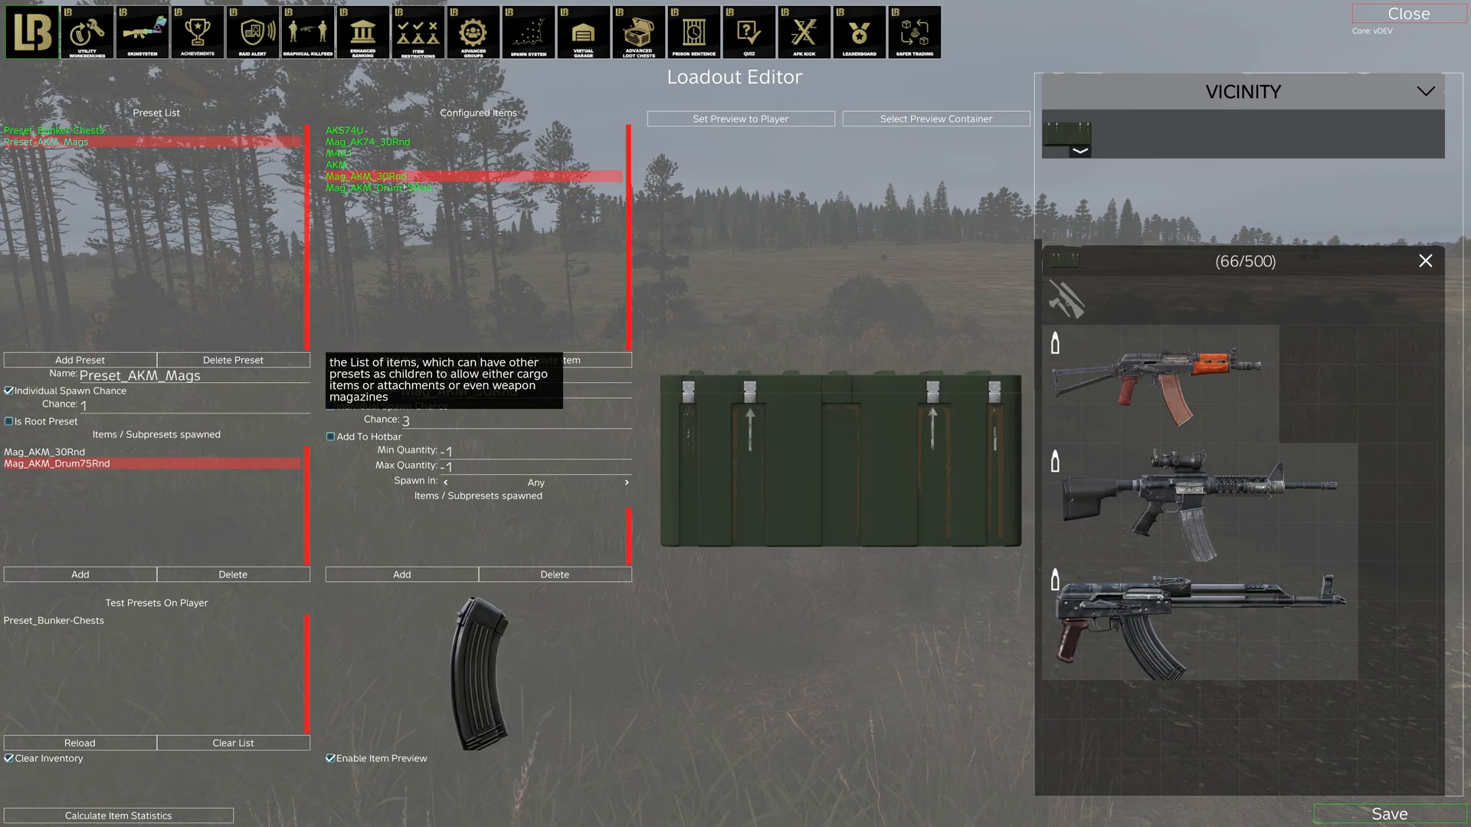
{"action": "left_click", "coordinate": [571, 165]}
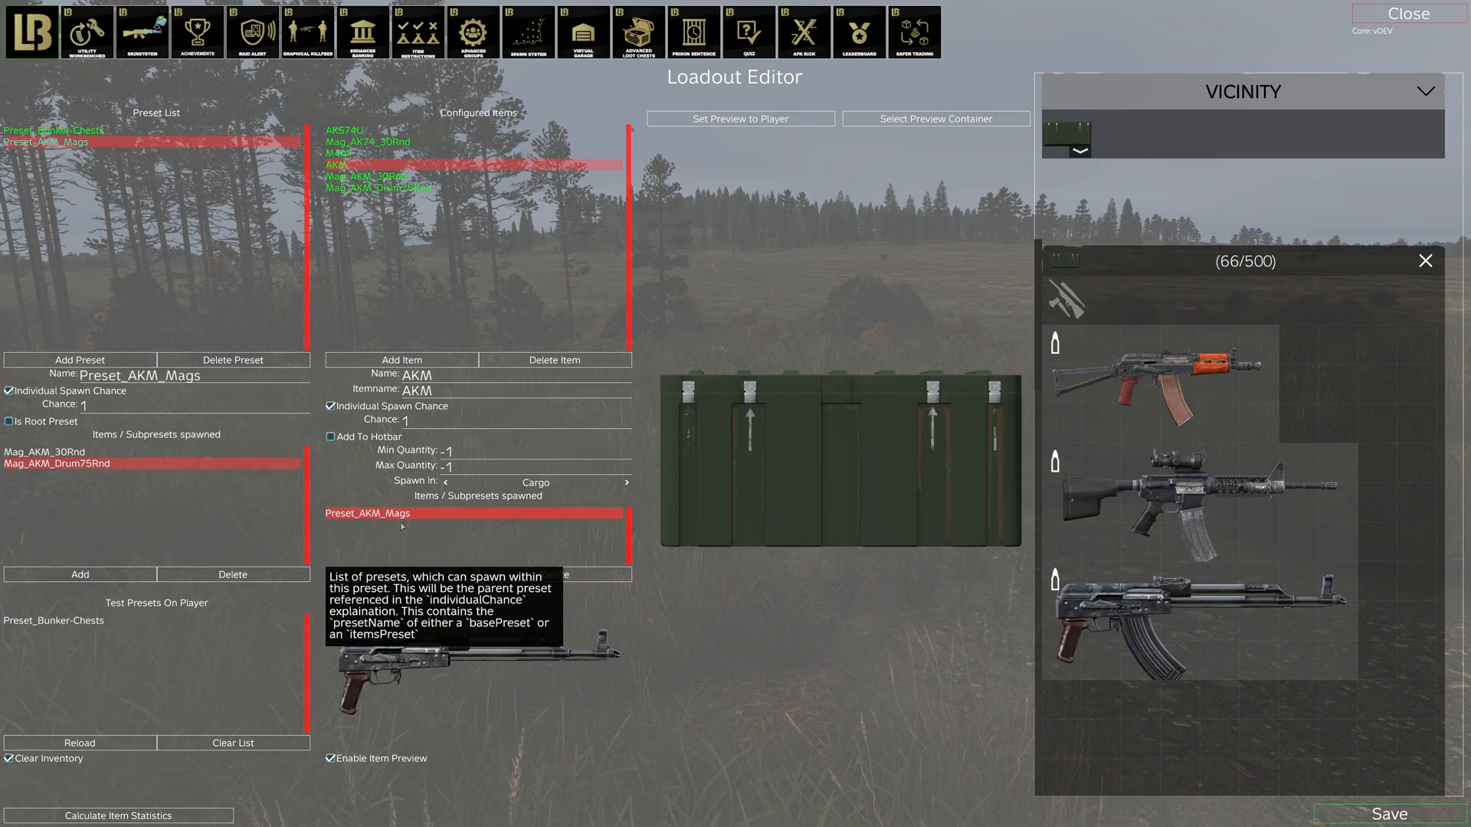
Step: Set the spawn location of both Mag_AKM_30Rnd and Mag_AKM_Drum75Rnd to Magazine
{"action": "left_click", "coordinate": [563, 177]}
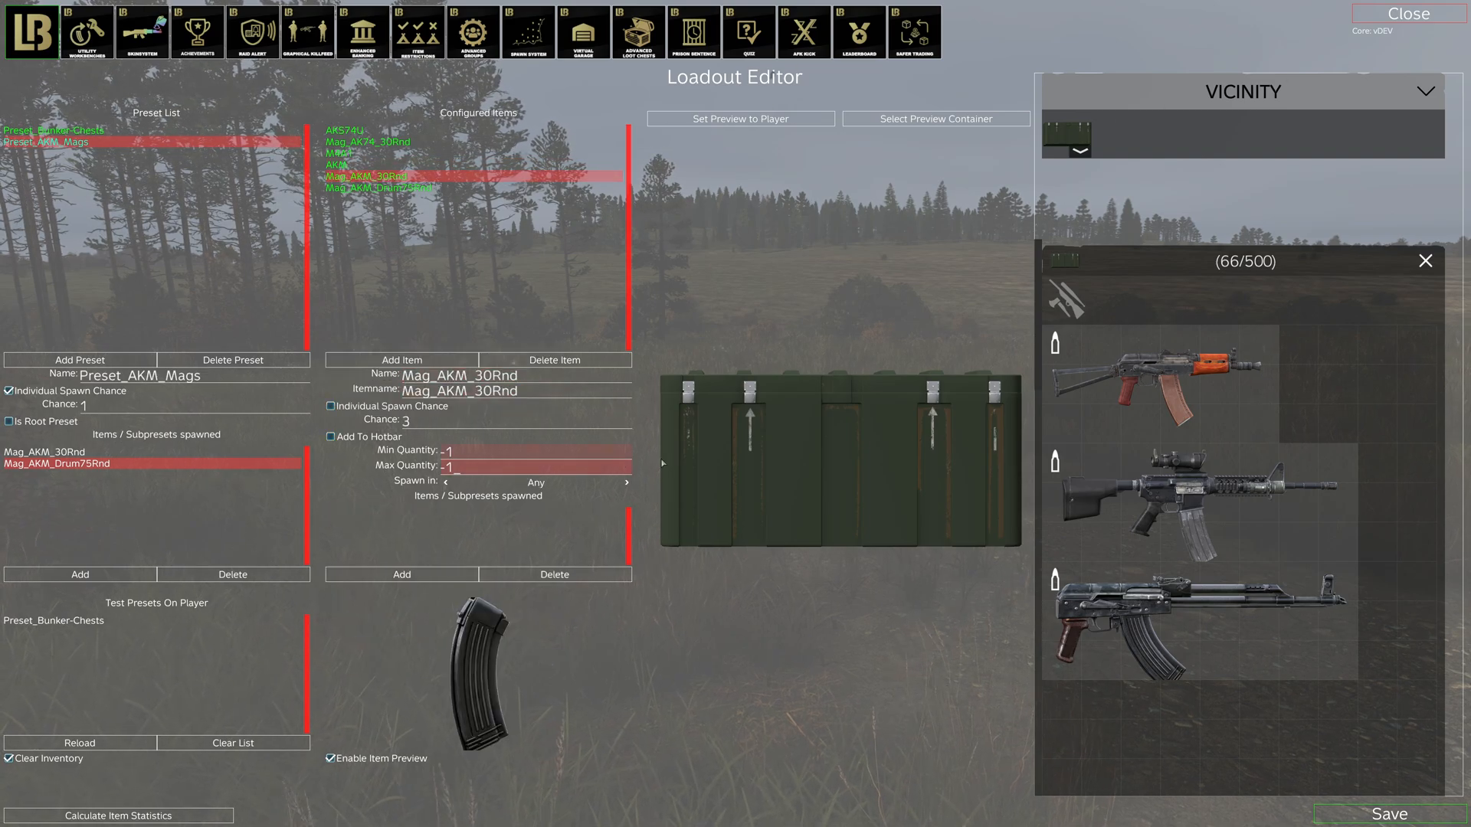
{"action": "left_click", "coordinate": [627, 484]}
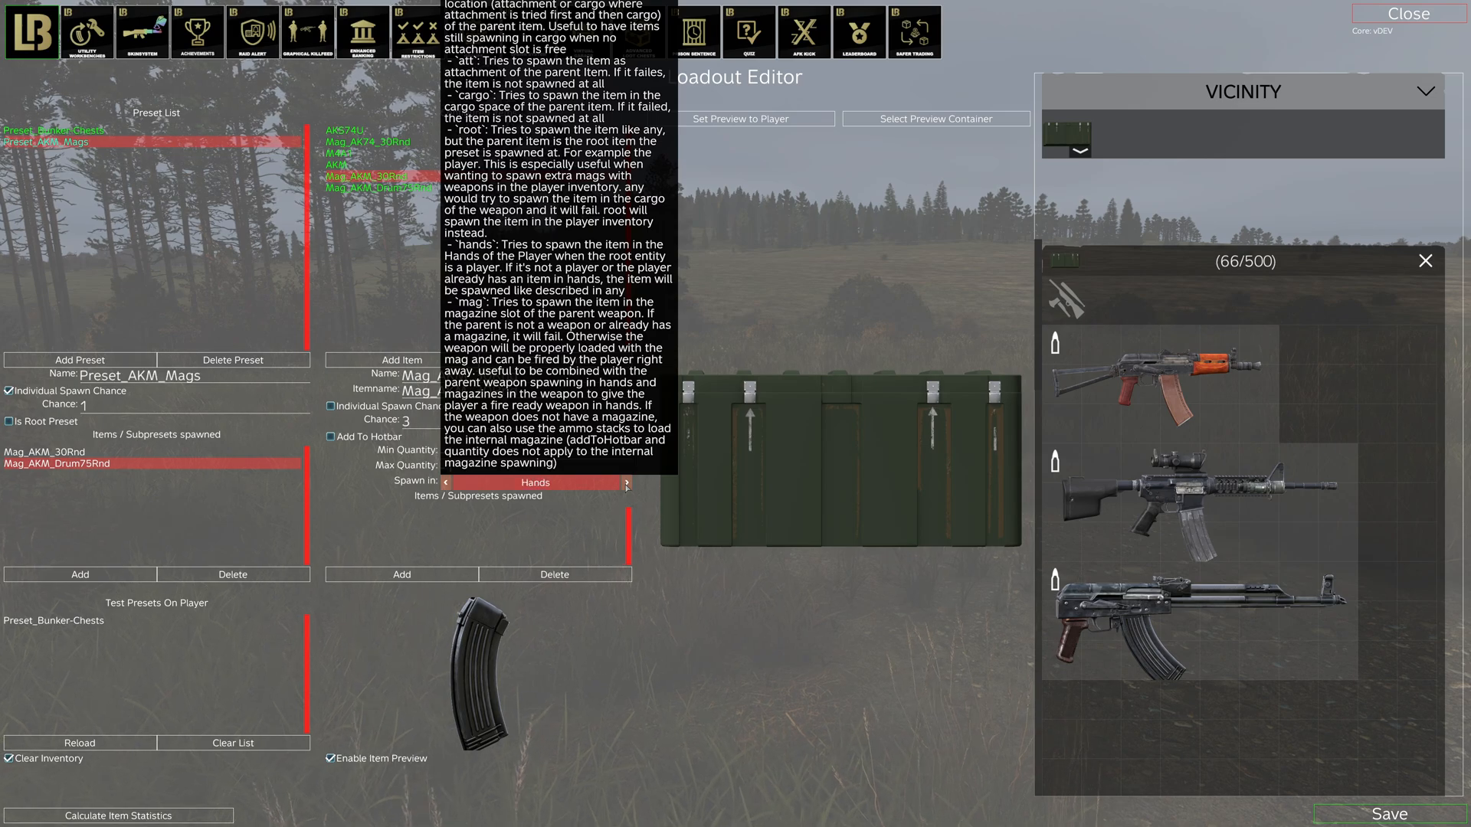
{"action": "left_click", "coordinate": [582, 187]}
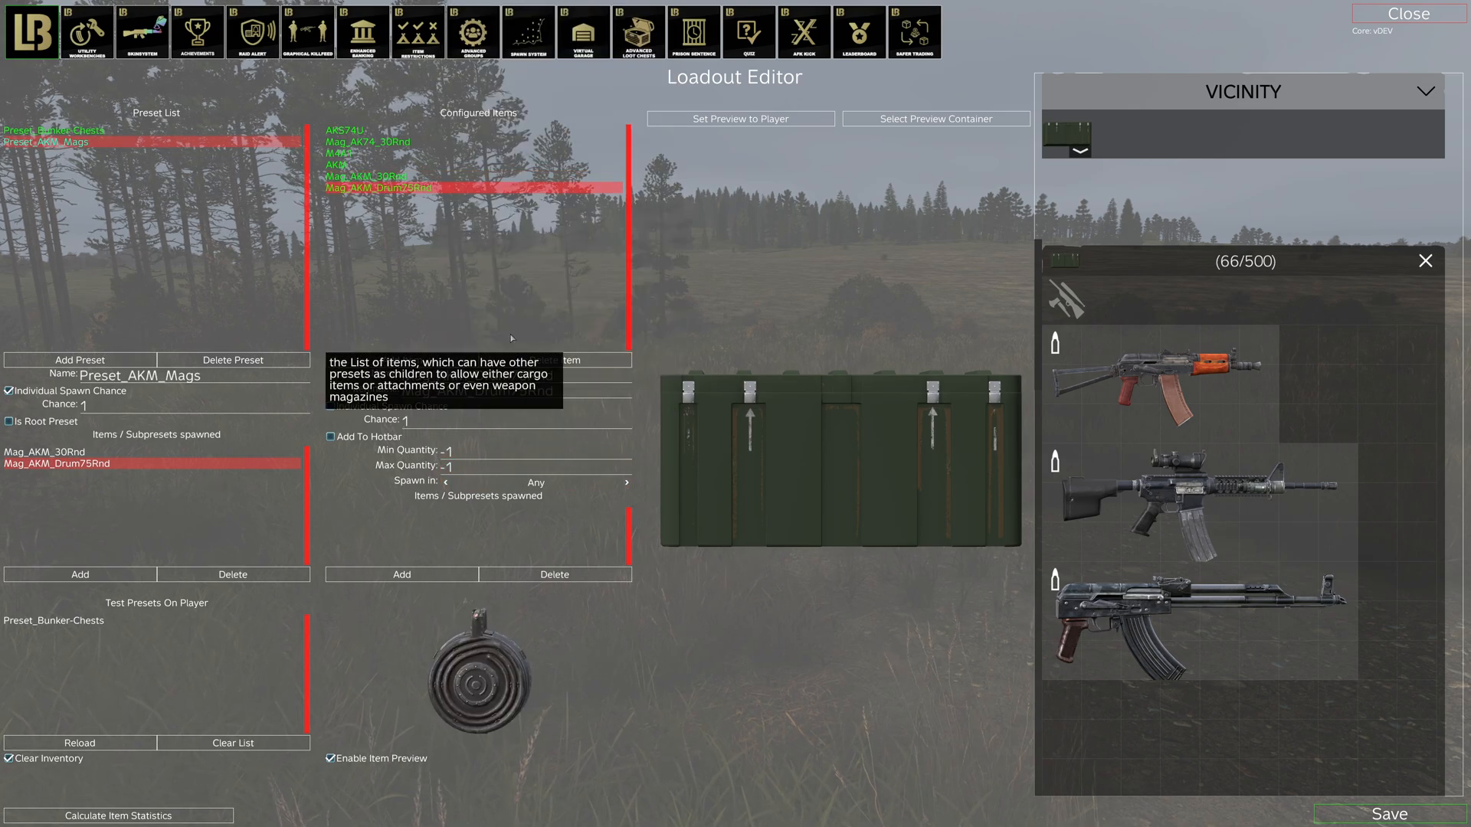
{"action": "left_click", "coordinate": [626, 483]}
{"action": "left_click", "coordinate": [626, 483]}
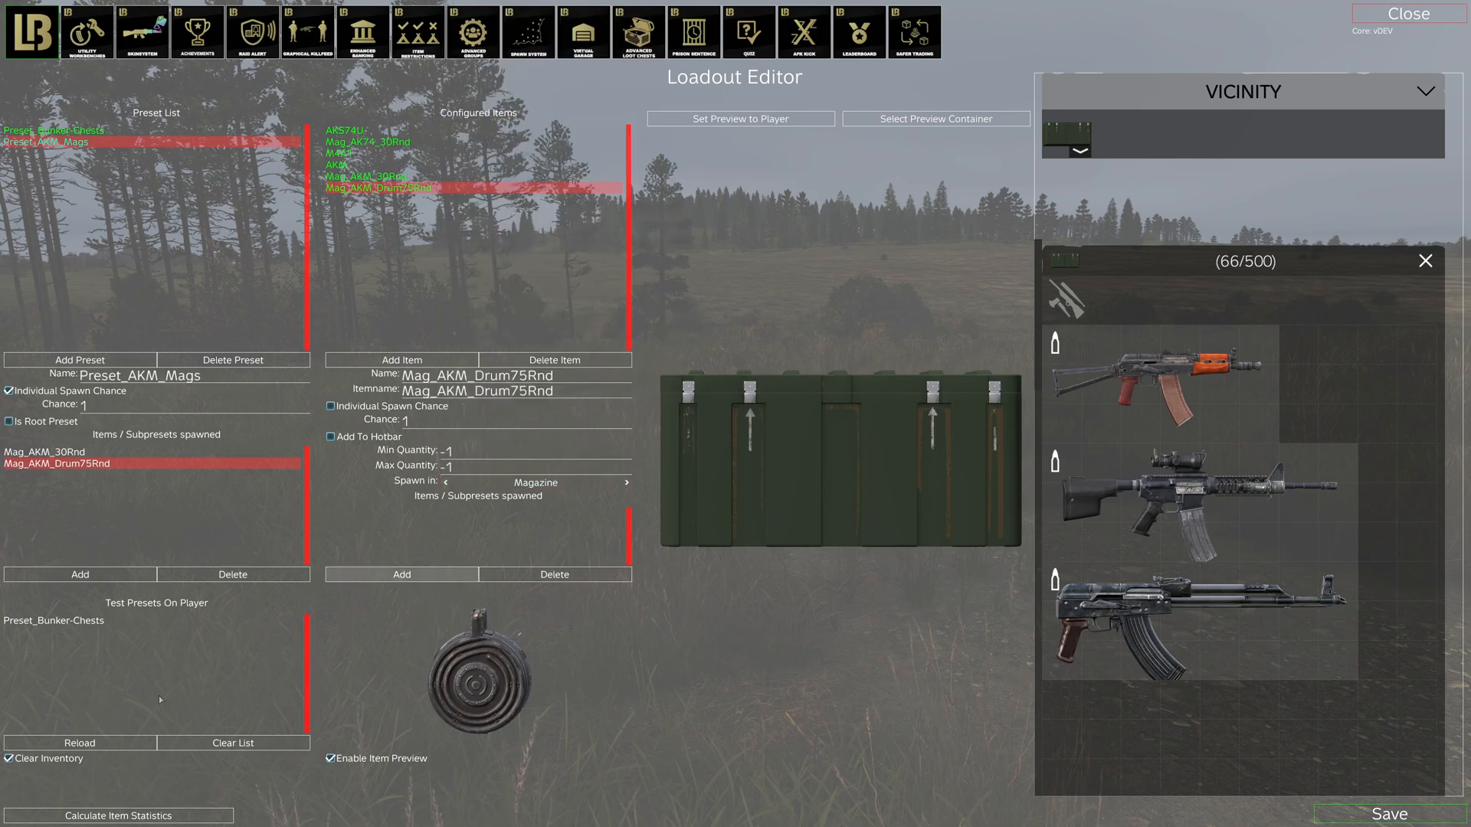
Step: Reload the test preset repeatedly to examine which magazine the AKM in the chest spawns with
{"action": "left_click", "coordinate": [92, 743]}
{"action": "left_click", "coordinate": [92, 743]}
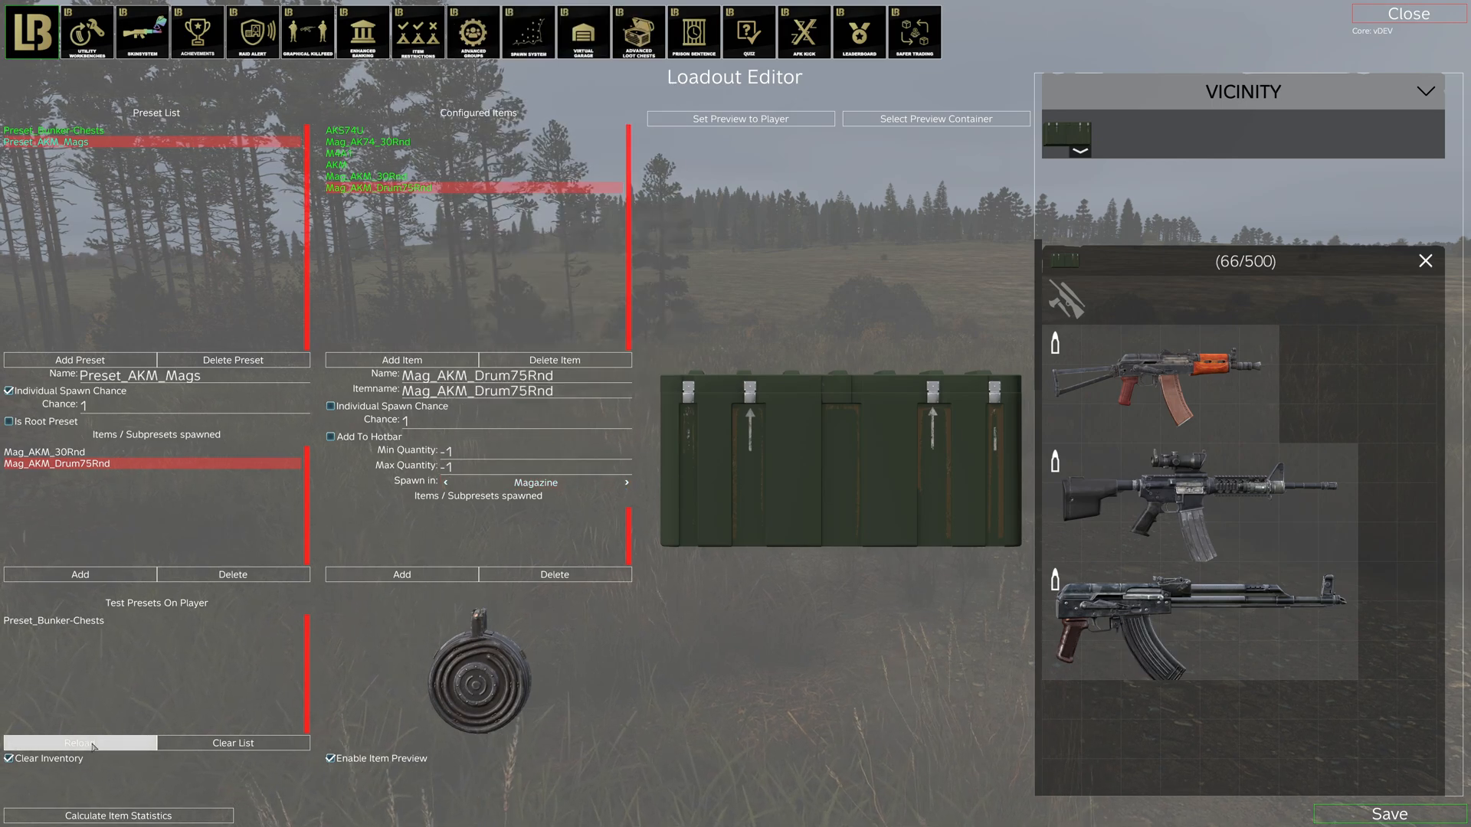
{"action": "left_click", "coordinate": [93, 743]}
{"action": "left_click", "coordinate": [92, 747]}
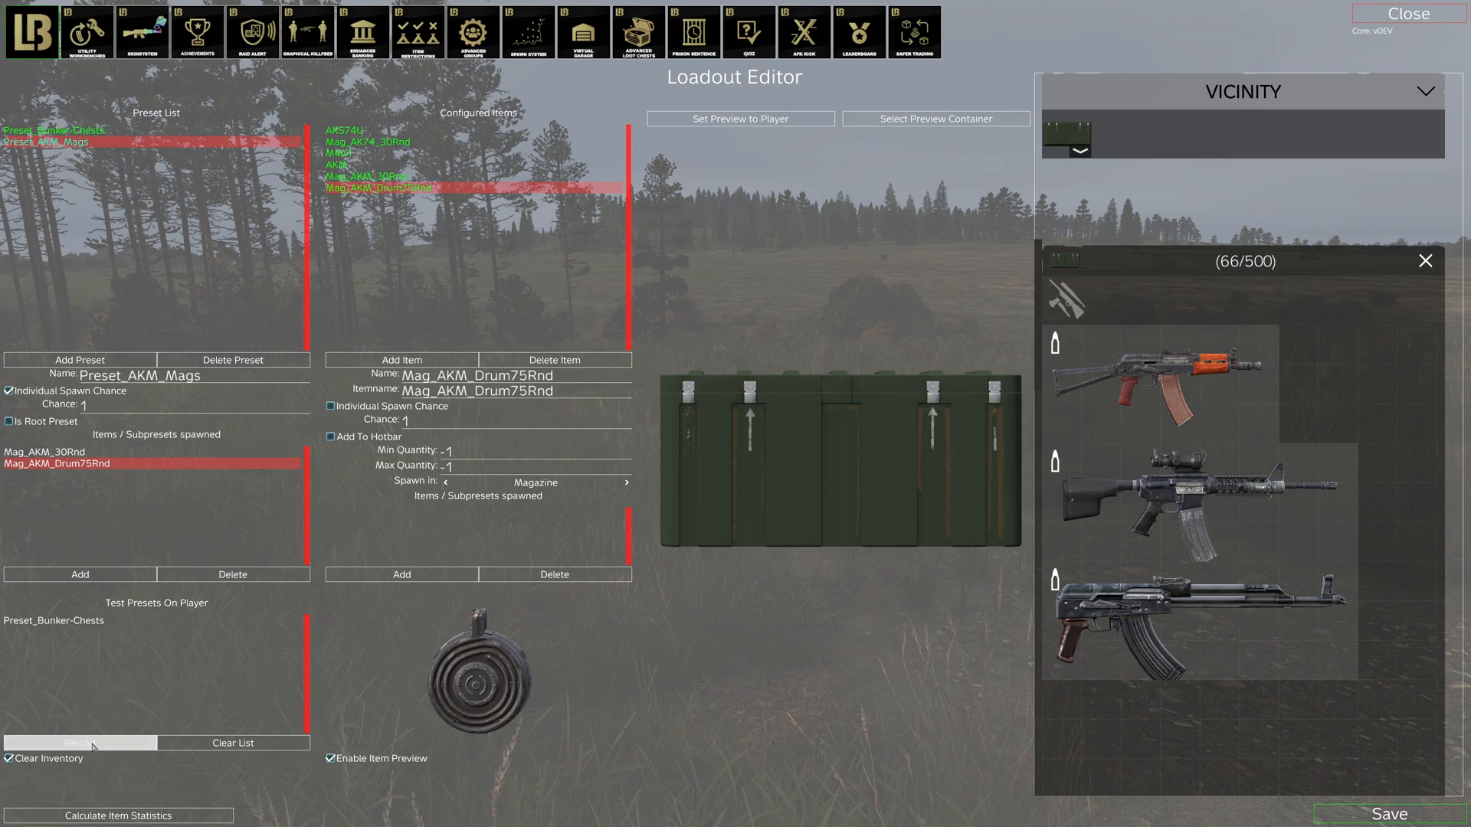
{"action": "left_click", "coordinate": [92, 747]}
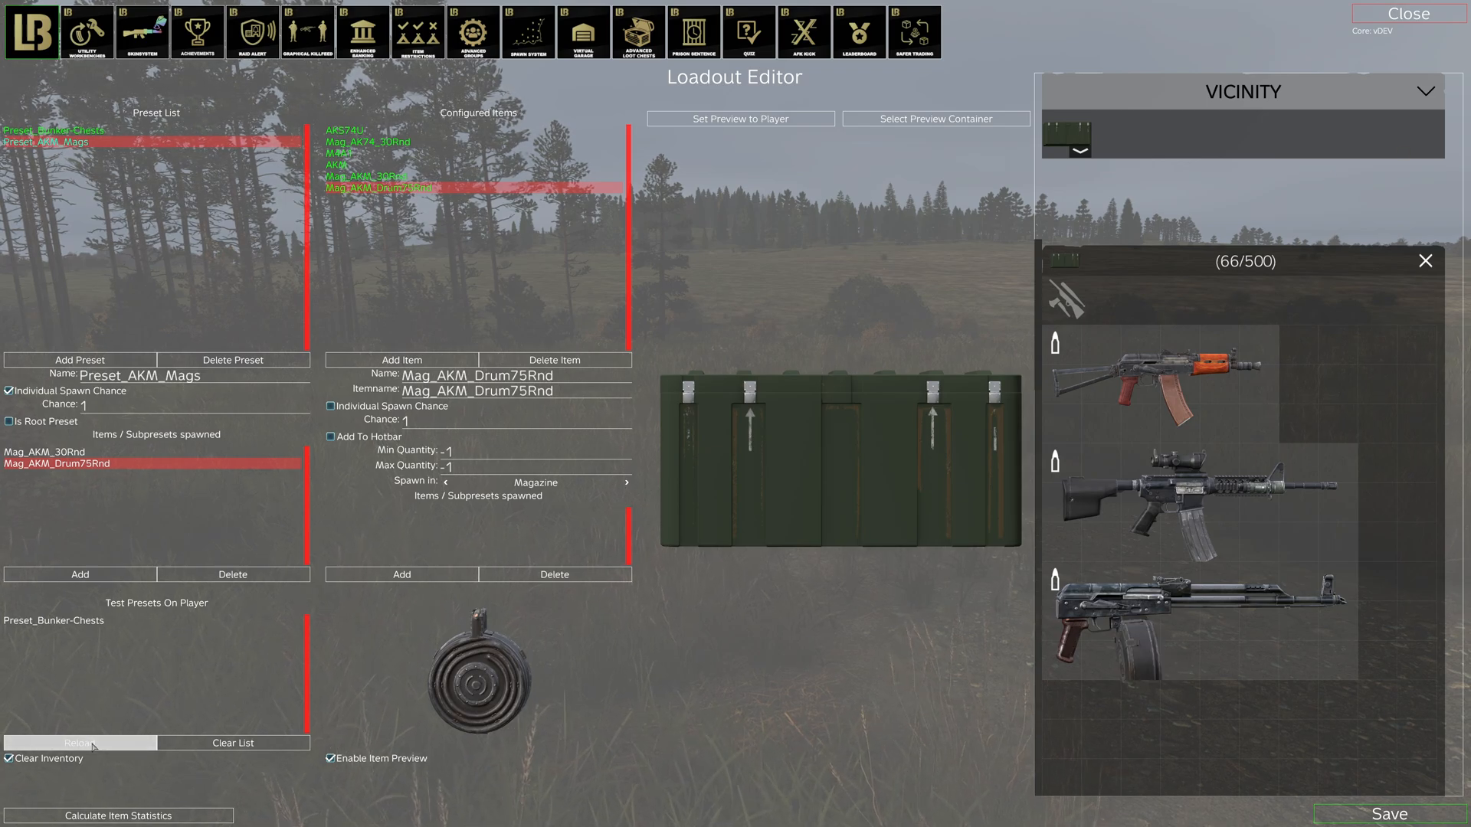
{"action": "left_click", "coordinate": [92, 747]}
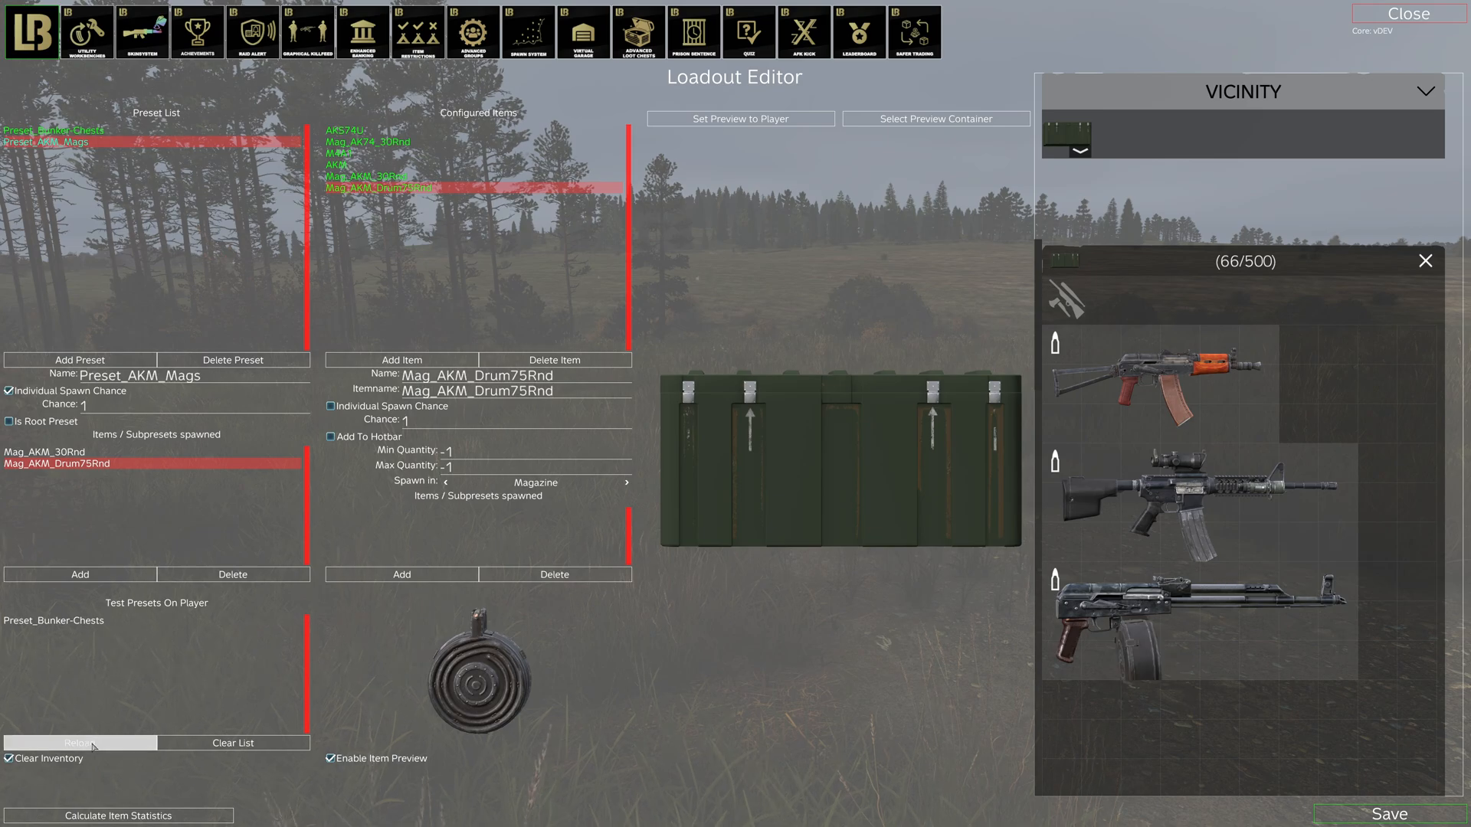
{"action": "left_click", "coordinate": [92, 747]}
{"action": "left_click", "coordinate": [92, 747]}
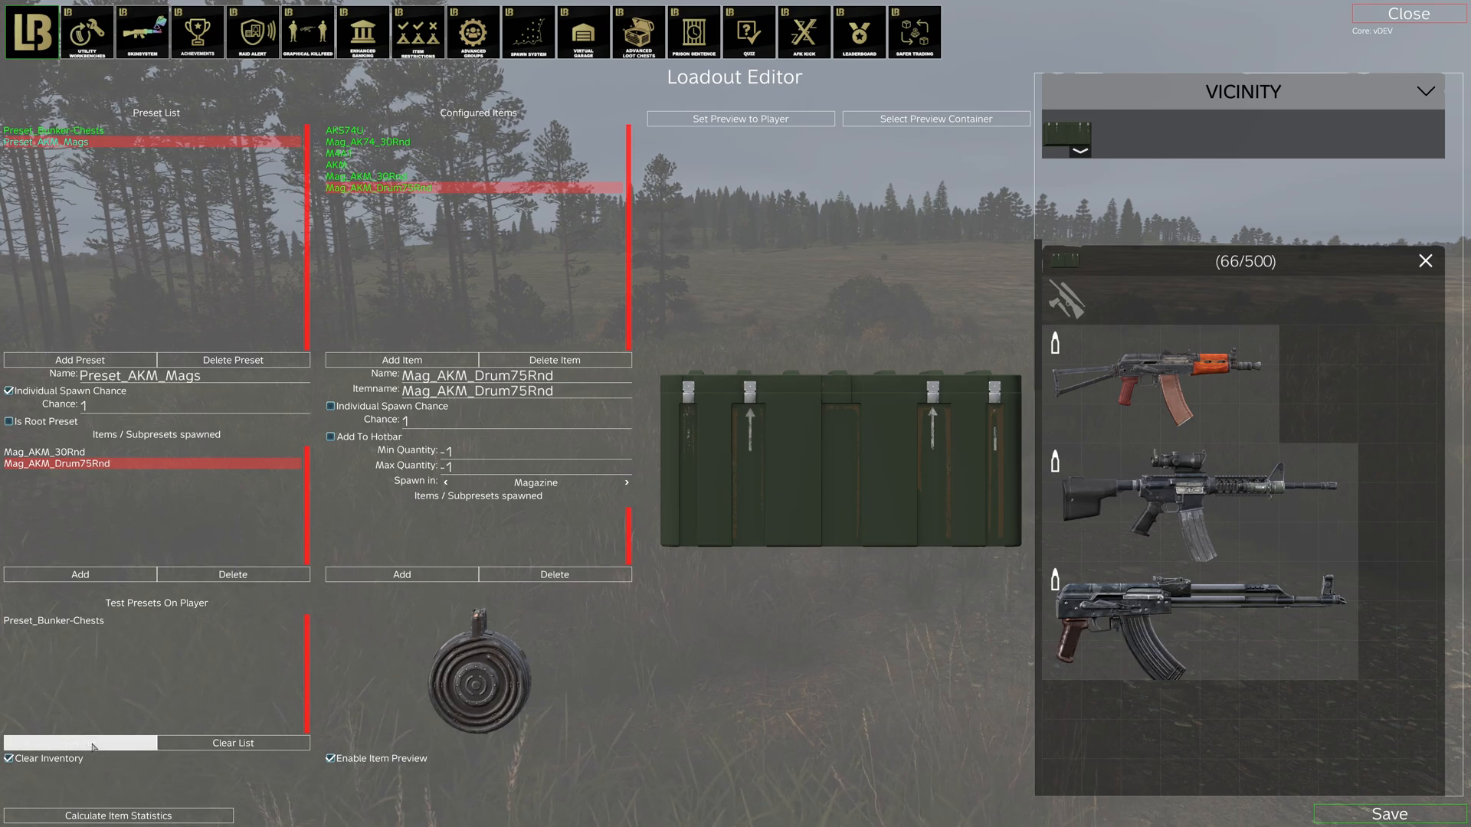
{"action": "left_click", "coordinate": [92, 747]}
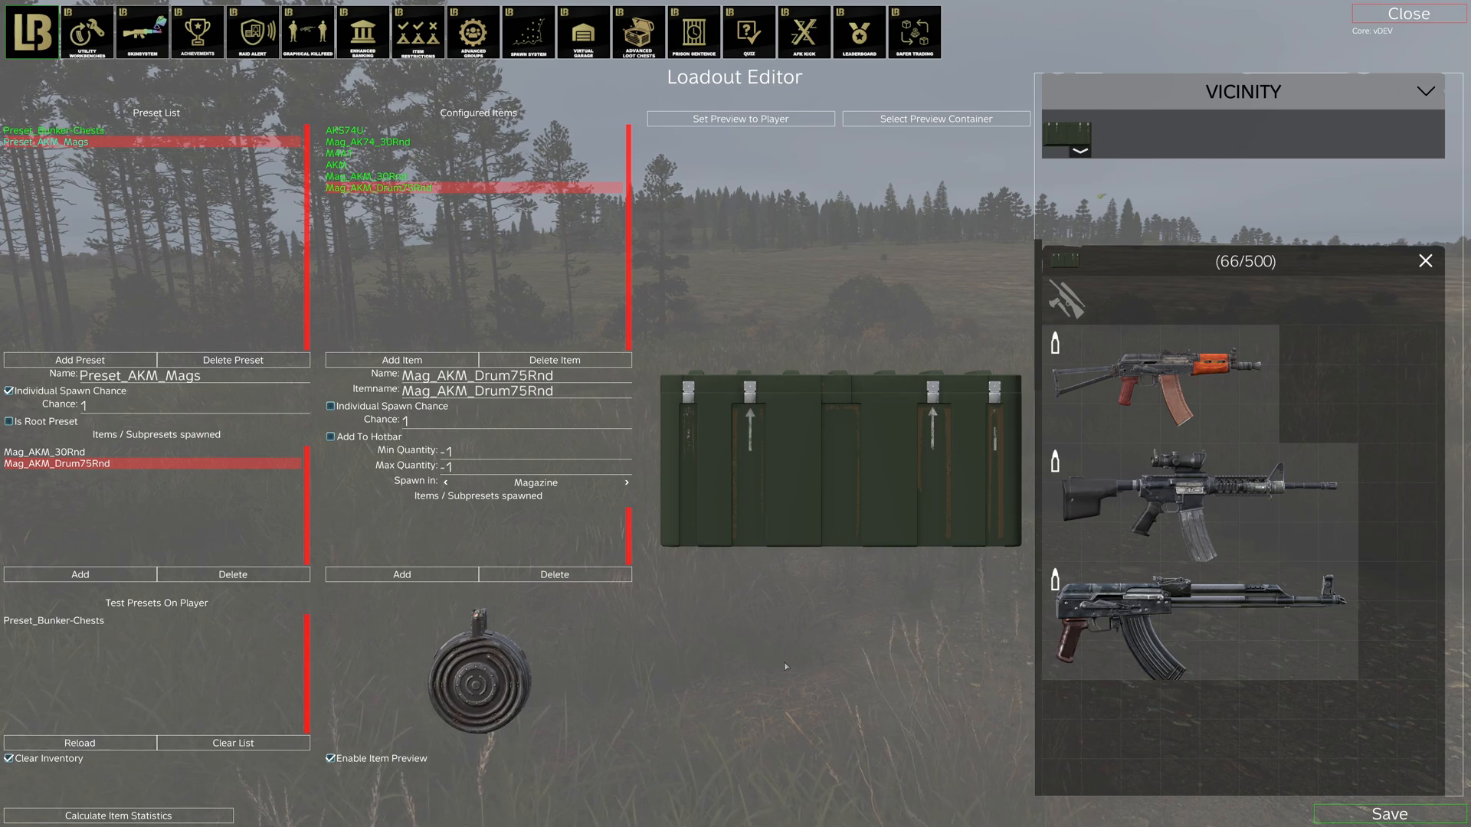
Step: Select the AKM item and create a new preset named Preset_AKM_Handguards with individual spawn chance enabled
{"action": "left_click", "coordinate": [429, 165]}
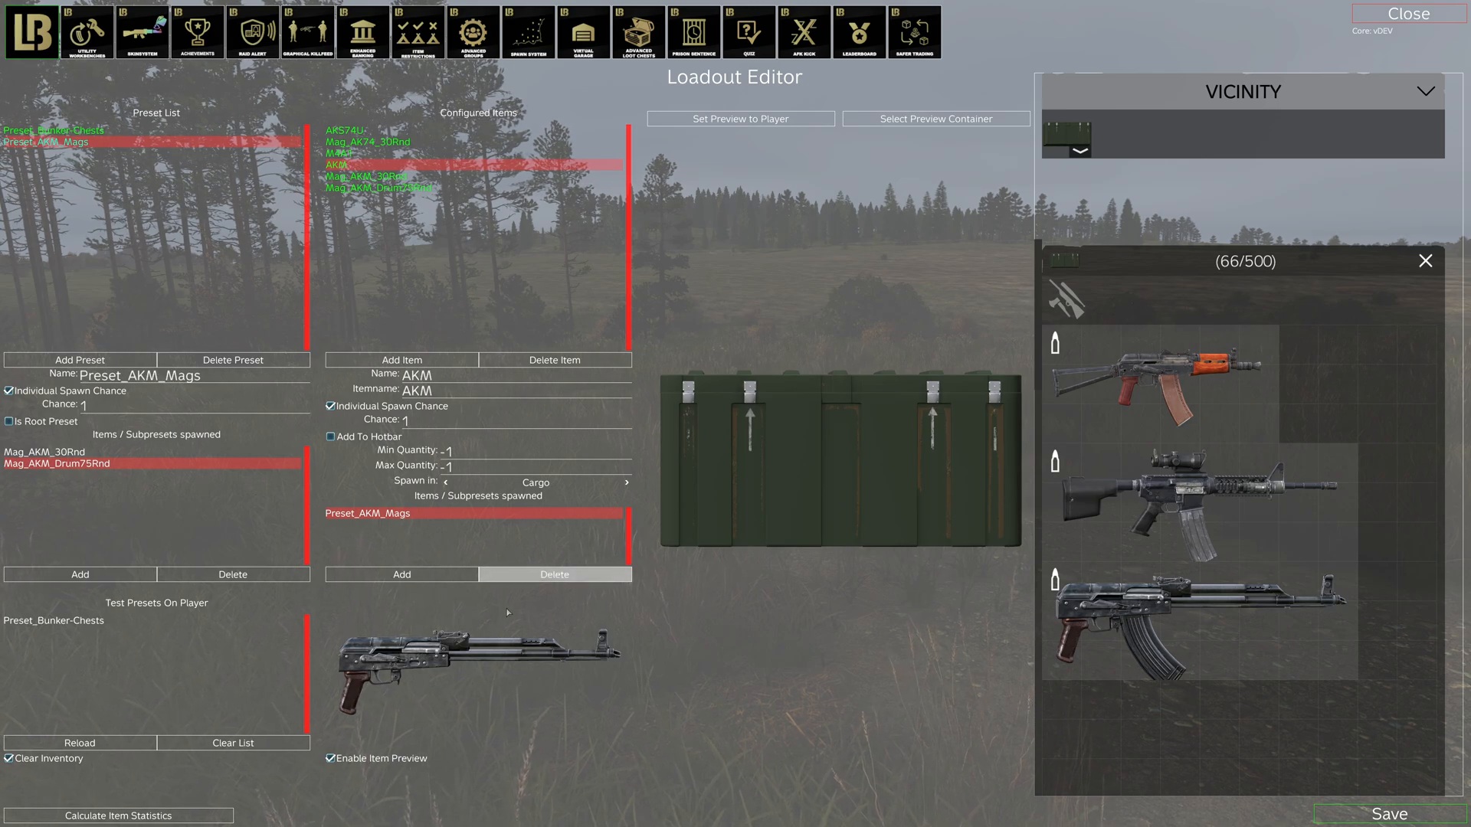
{"action": "left_click", "coordinate": [81, 359]}
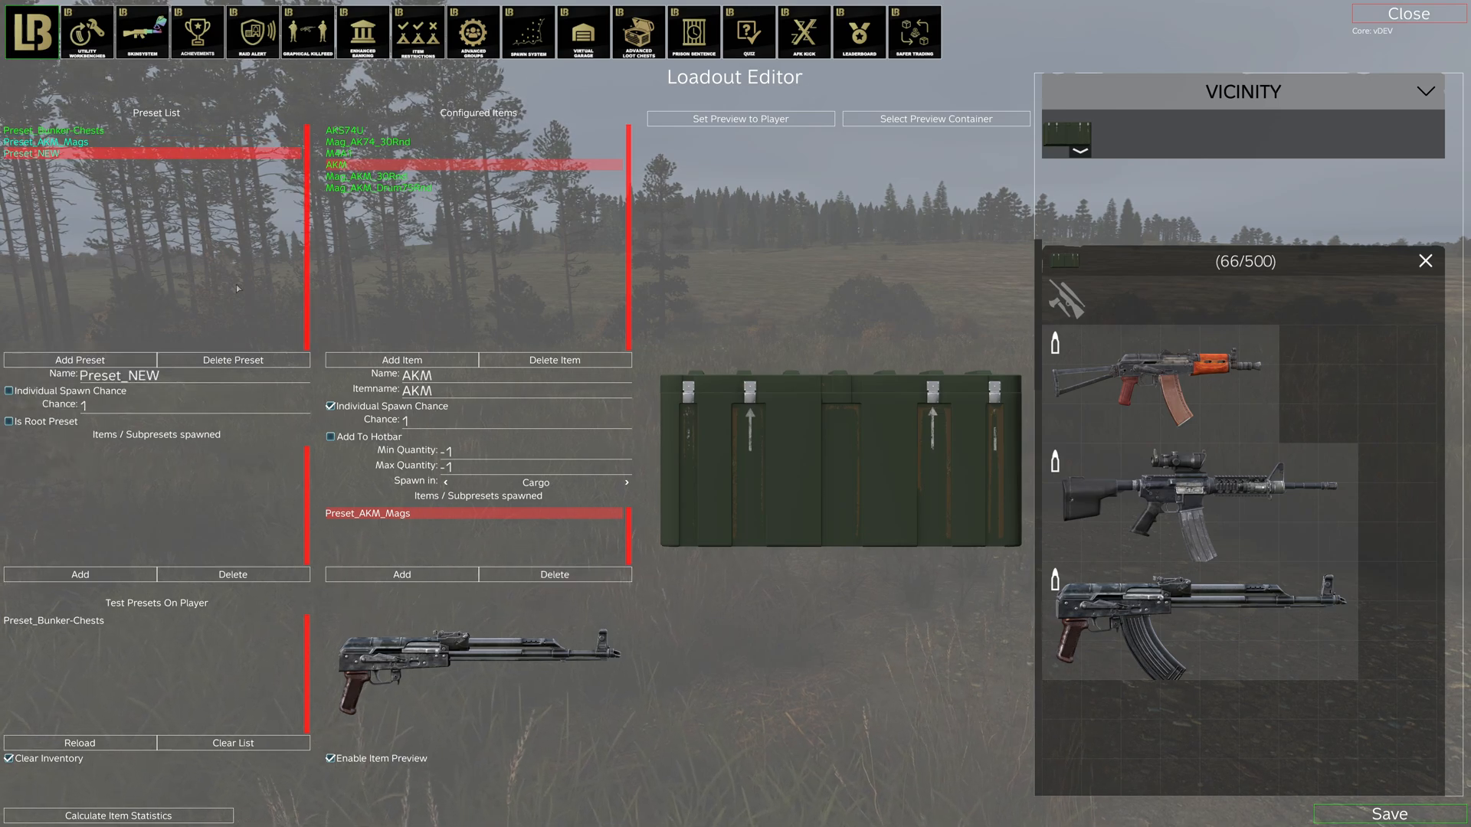
{"action": "left_click", "coordinate": [184, 376]}
{"action": "key", "text": "BackSpace"}
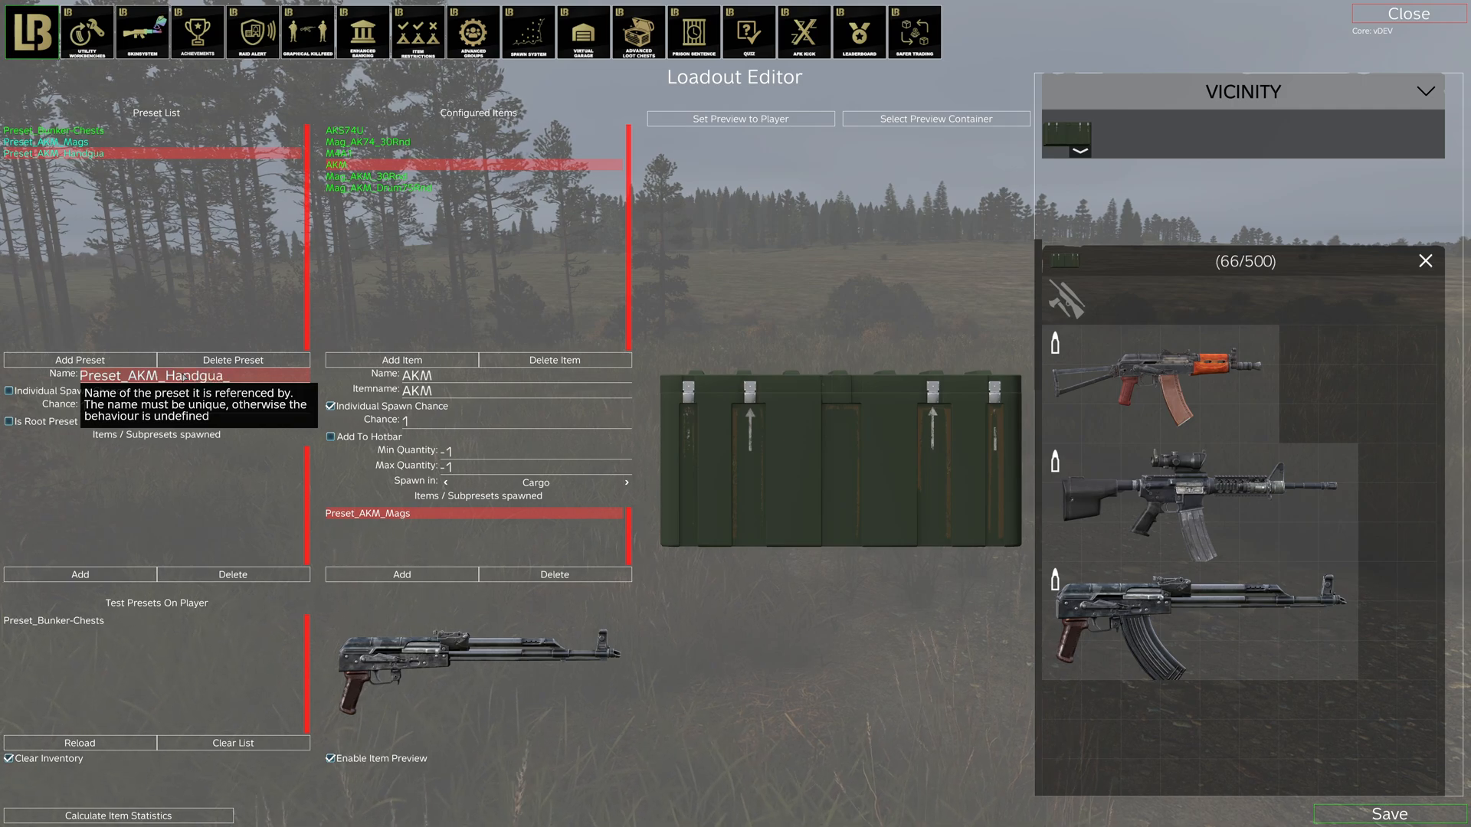
{"action": "left_click", "coordinate": [67, 393]}
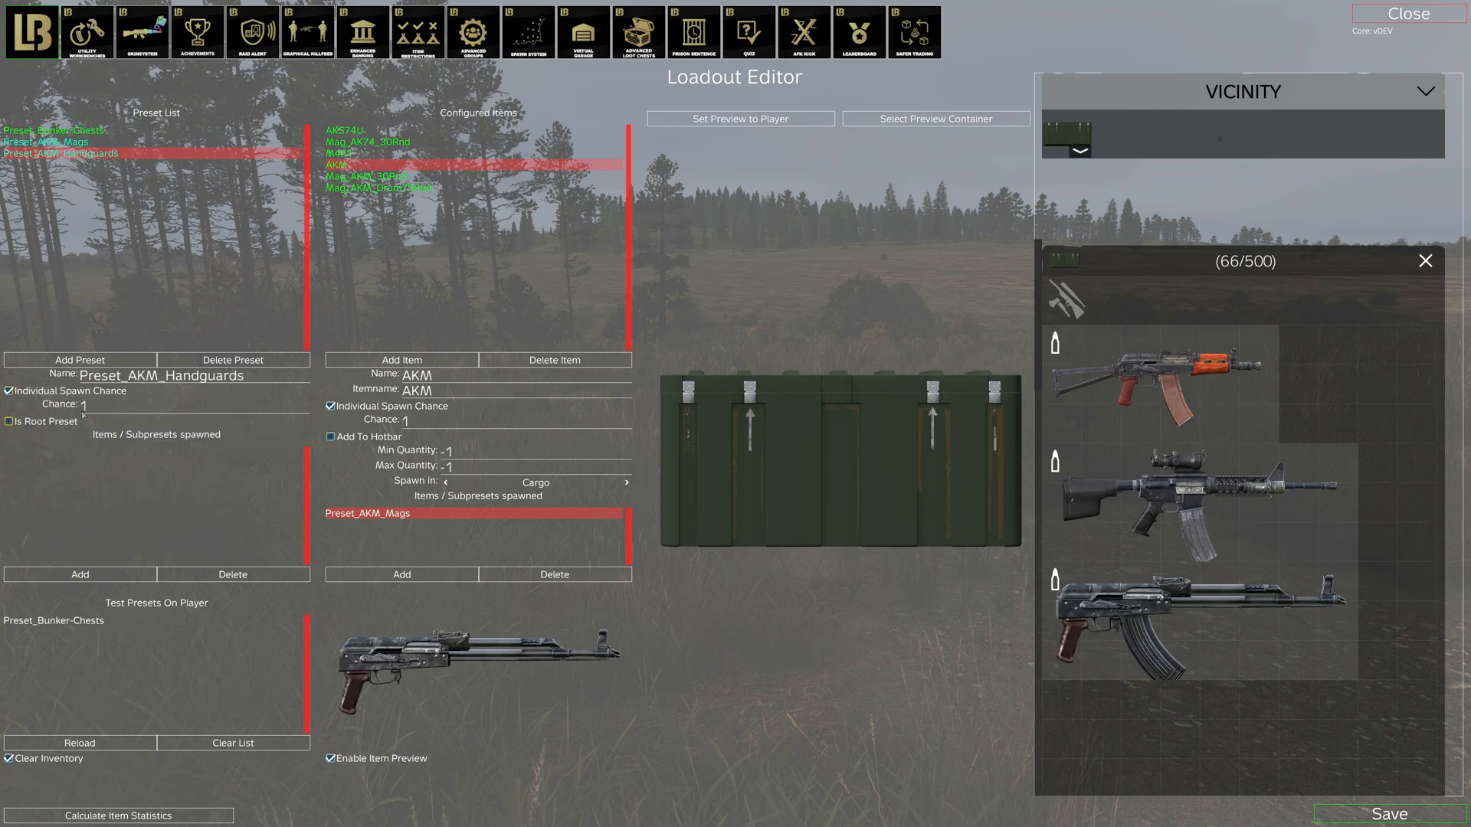
Step: Find the AKM's attachments among the default items, with preview enabled, and add the plain AK74_Hndgrd config to Preset_AKM_Handguards
{"action": "left_click", "coordinate": [108, 575]}
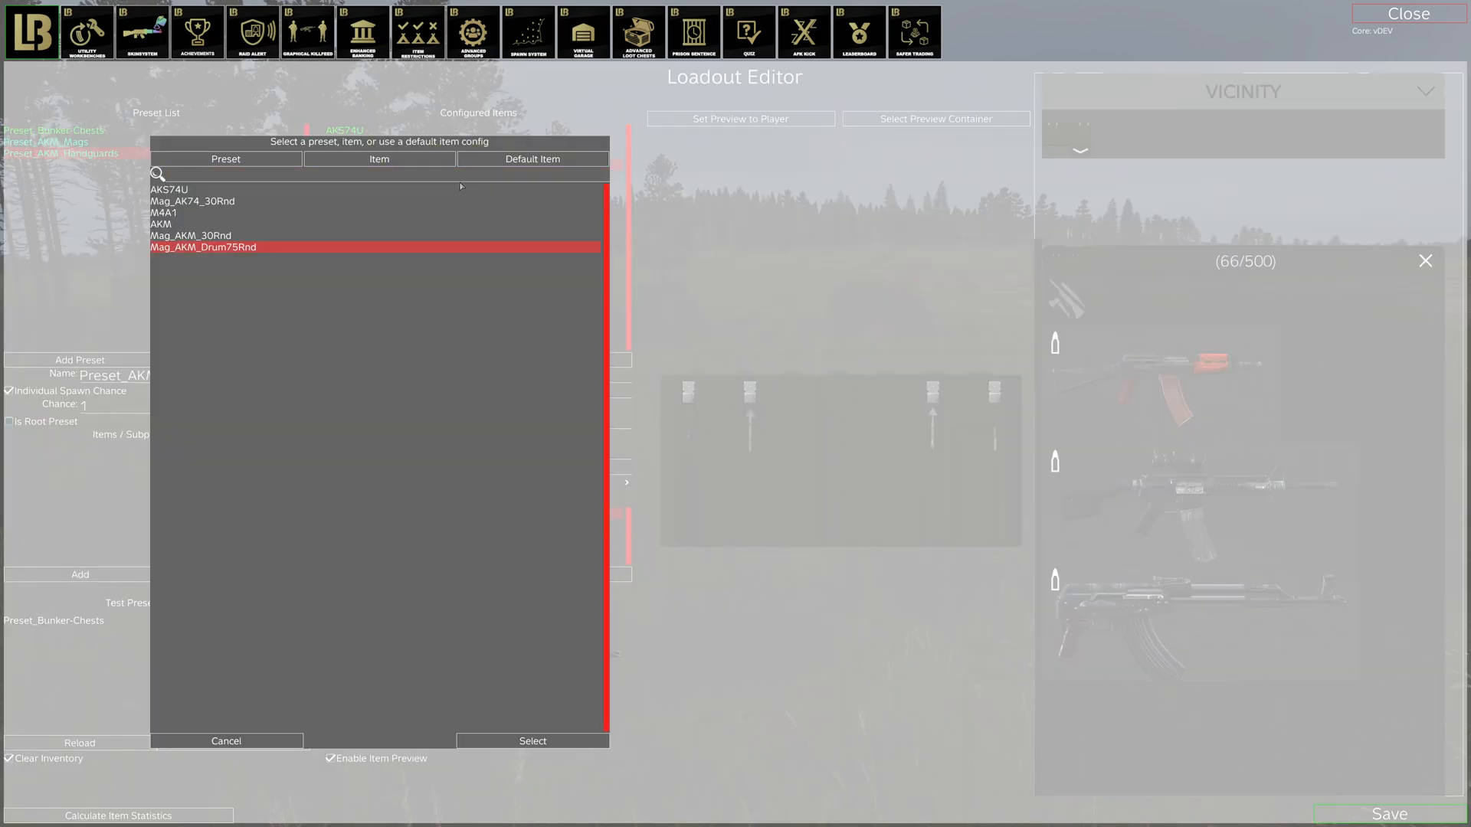
{"action": "left_click", "coordinate": [482, 166]}
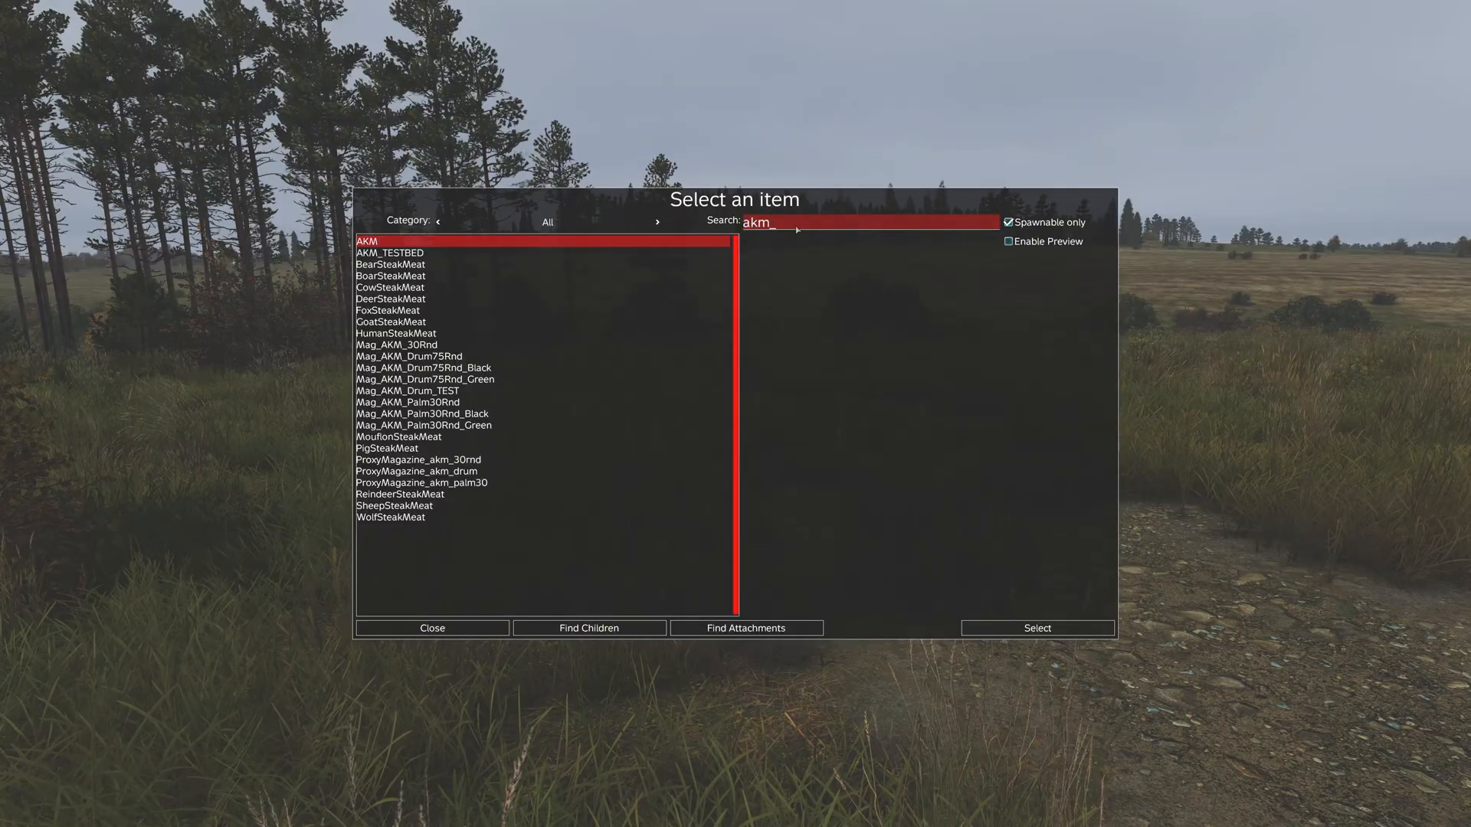
{"action": "key", "text": "BackSpace"}
{"action": "key", "text": "BackSpace"}
{"action": "key", "text": "BackSpace"}
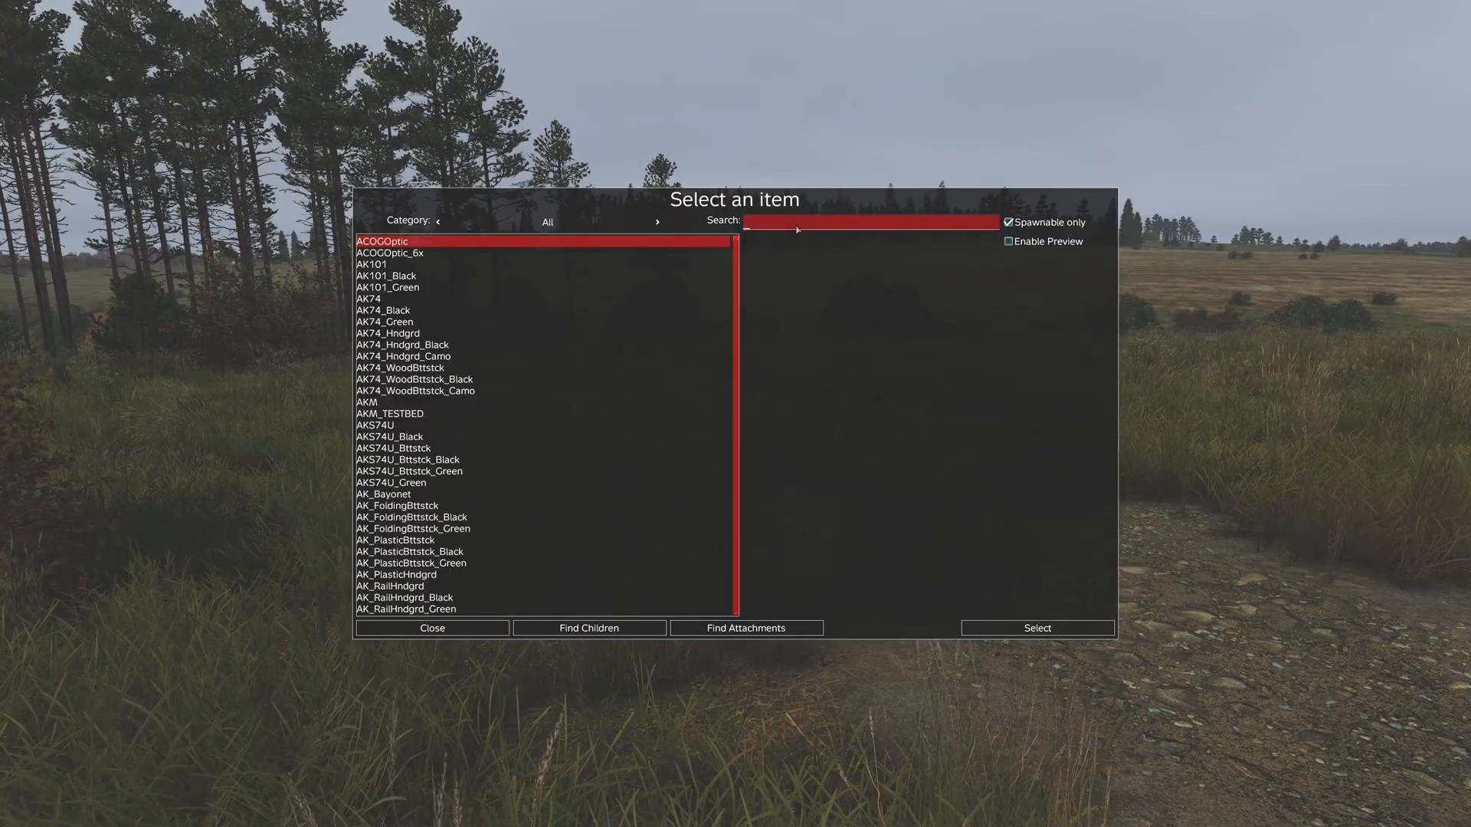
{"action": "type", "text": "AKM"}
{"action": "left_click", "coordinate": [740, 630]}
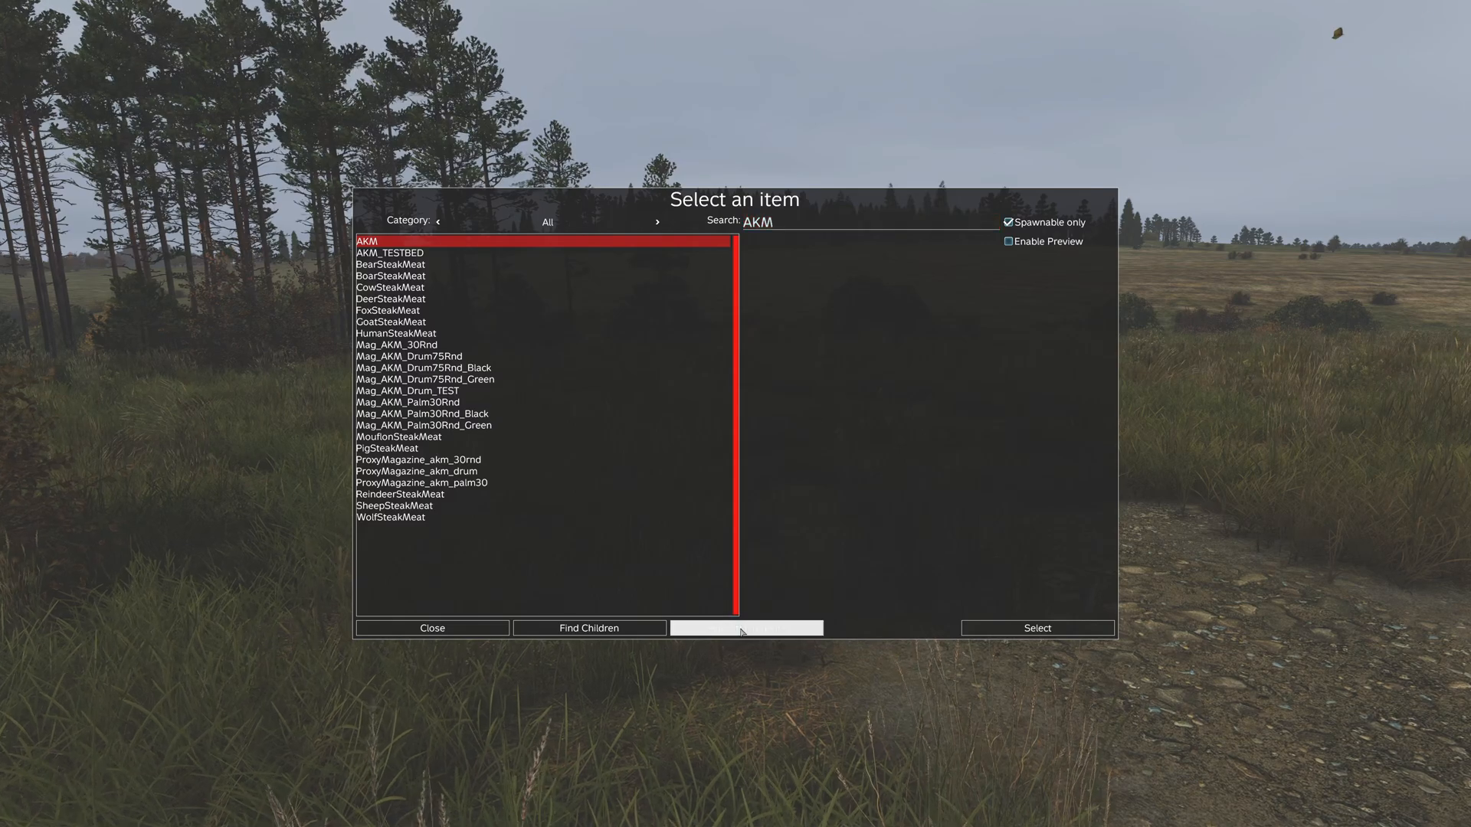
{"action": "left_click", "coordinate": [1051, 242]}
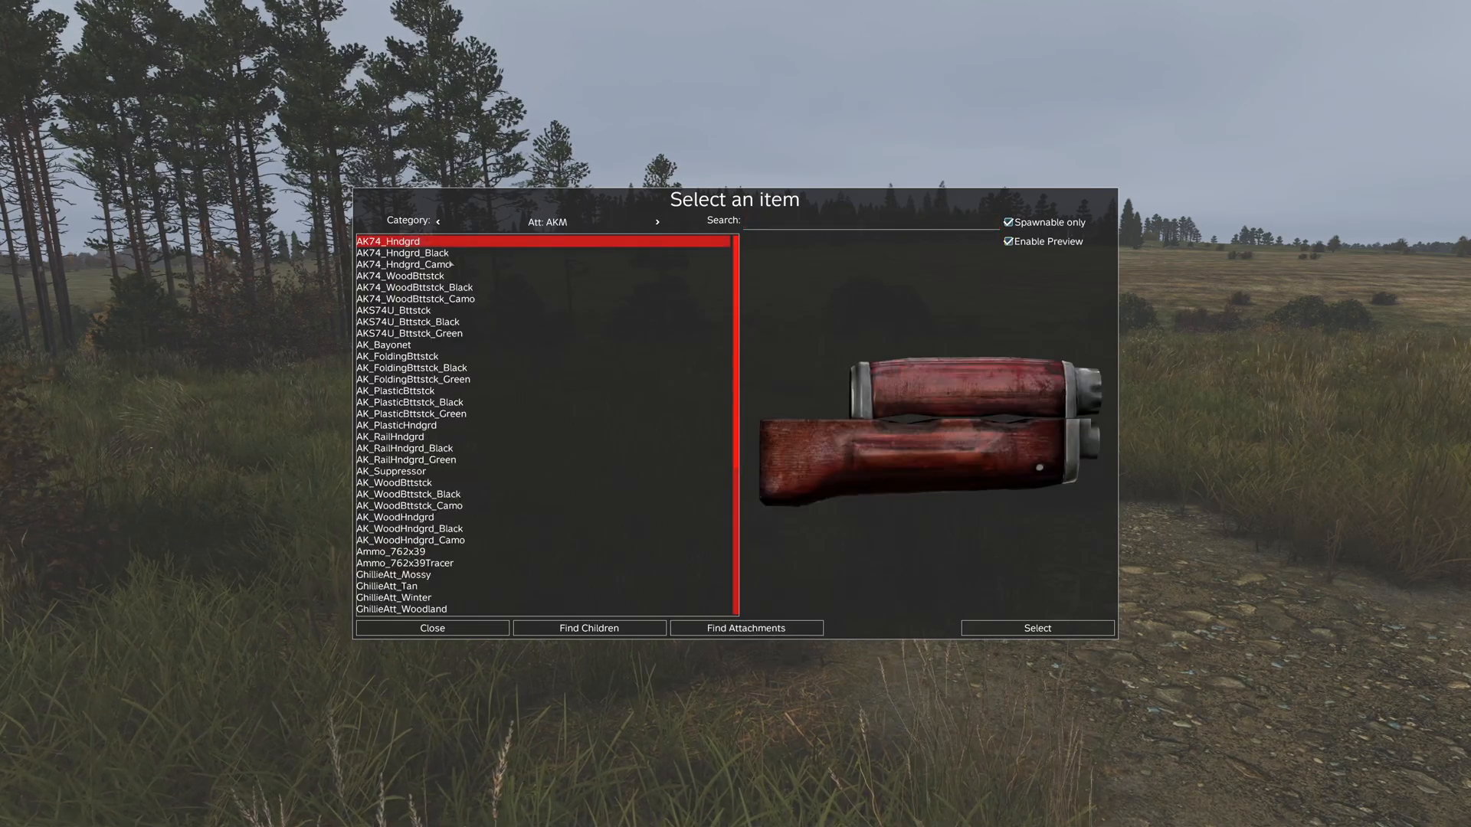
{"action": "left_click", "coordinate": [453, 253]}
{"action": "left_click", "coordinate": [453, 244]}
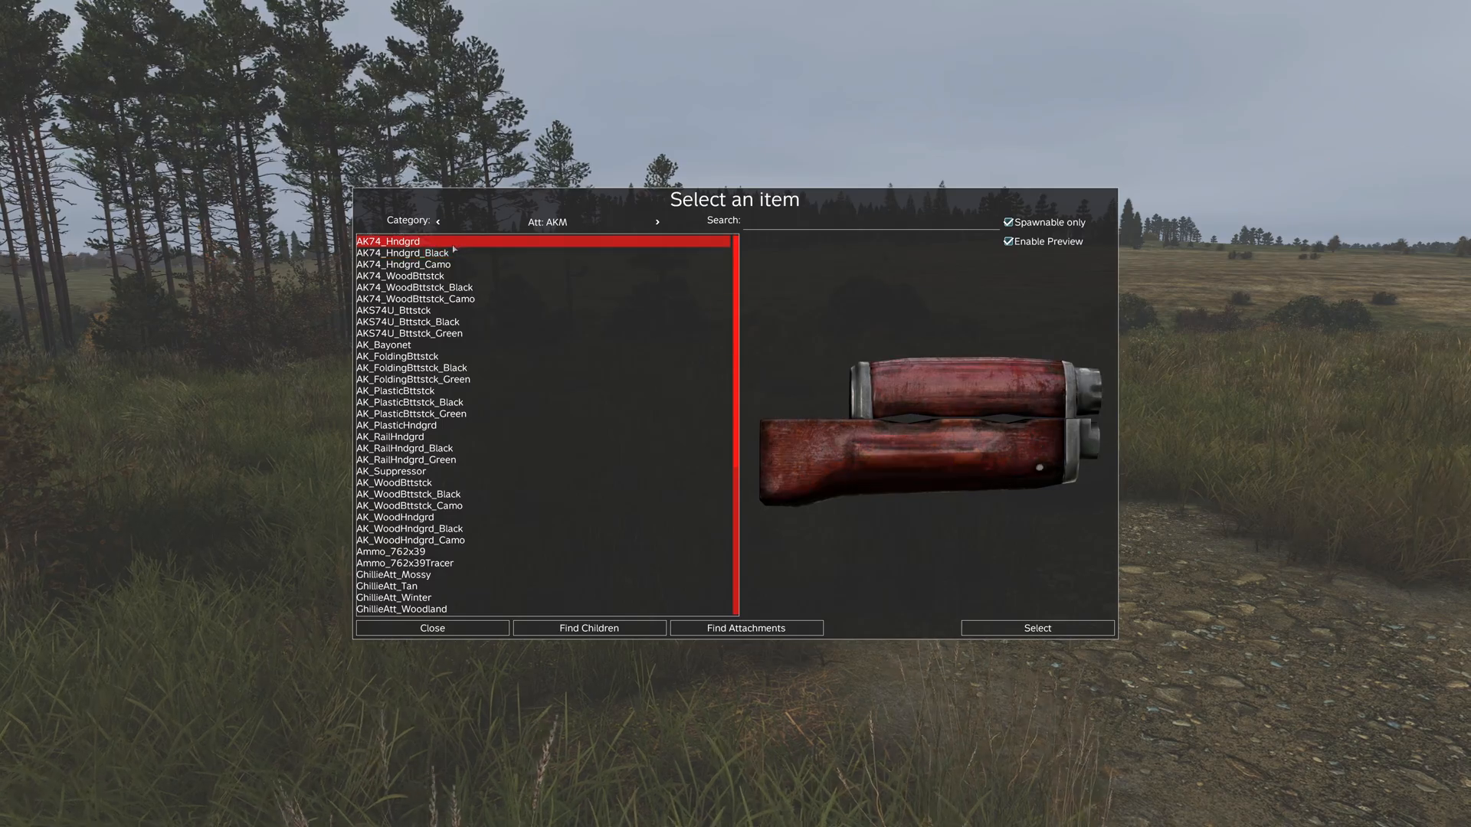
{"action": "double_click", "coordinate": [452, 242]}
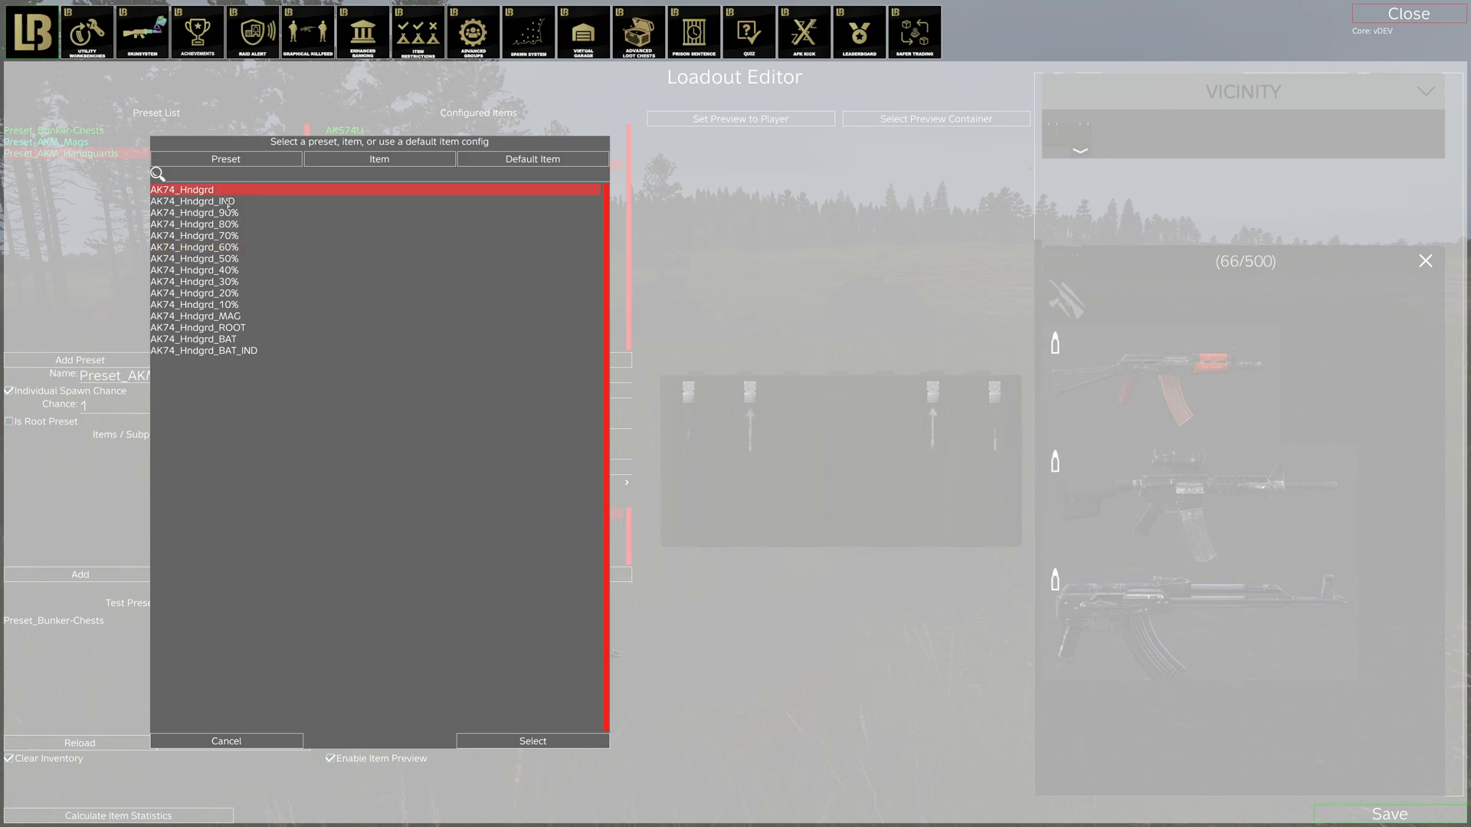
{"action": "double_click", "coordinate": [221, 194]}
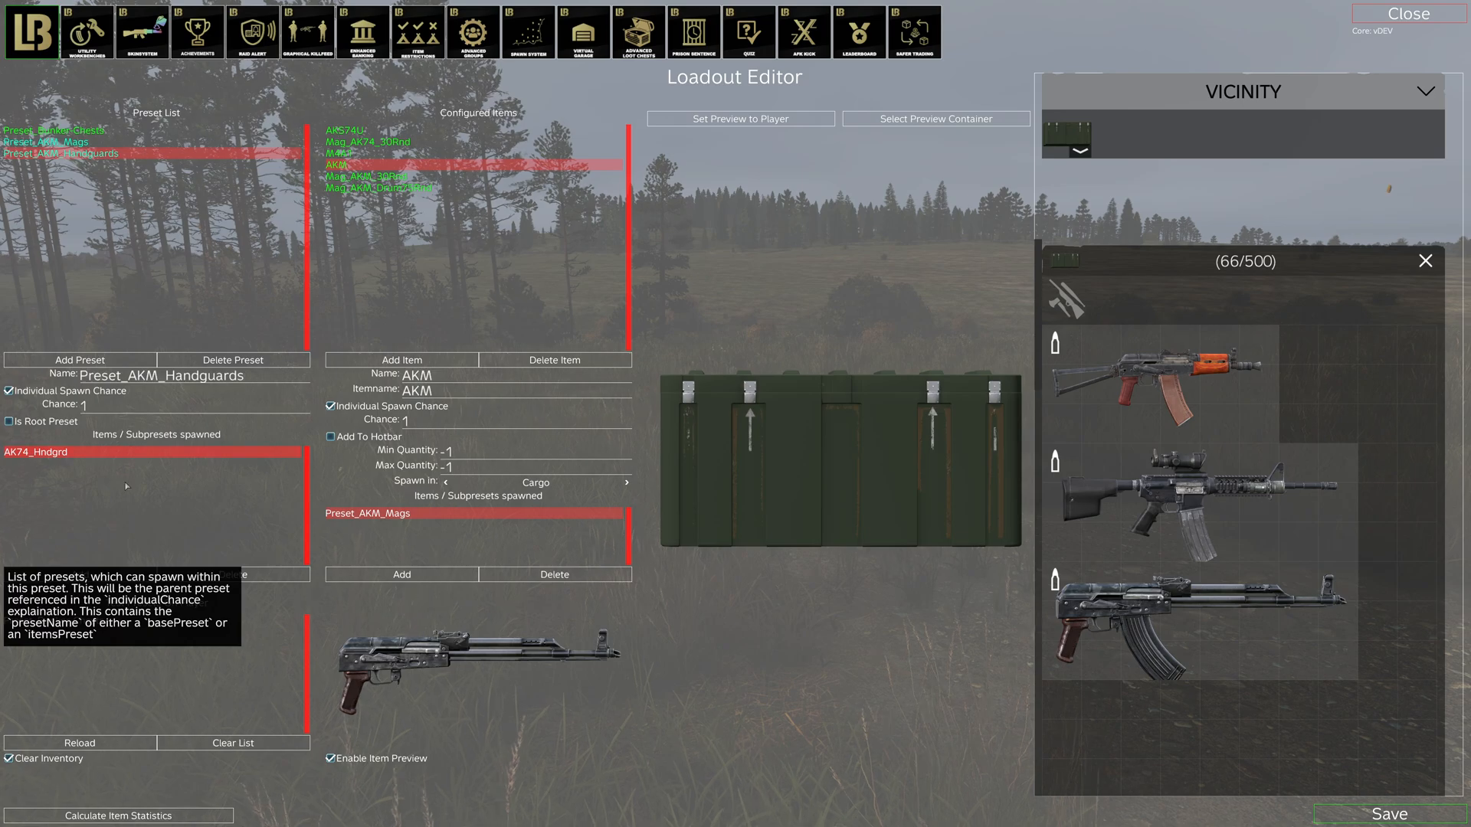
Step: Preview handguards among the AKM's attachments and add the default item AK_PlasticHndgrd to Preset_AKM_Handguards
{"action": "left_click", "coordinate": [80, 574]}
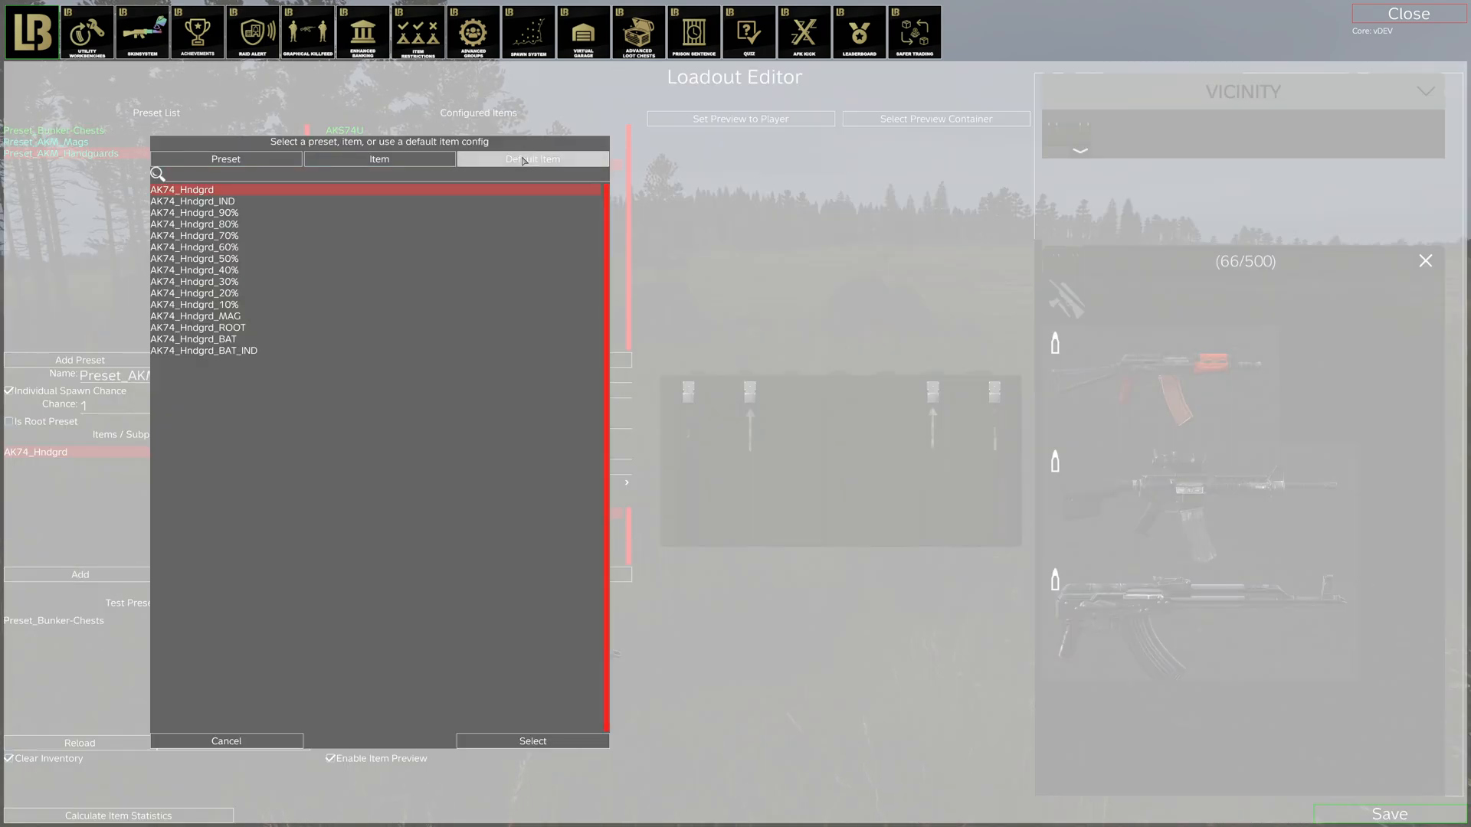
{"action": "left_click", "coordinate": [524, 160]}
{"action": "left_click", "coordinate": [746, 629]}
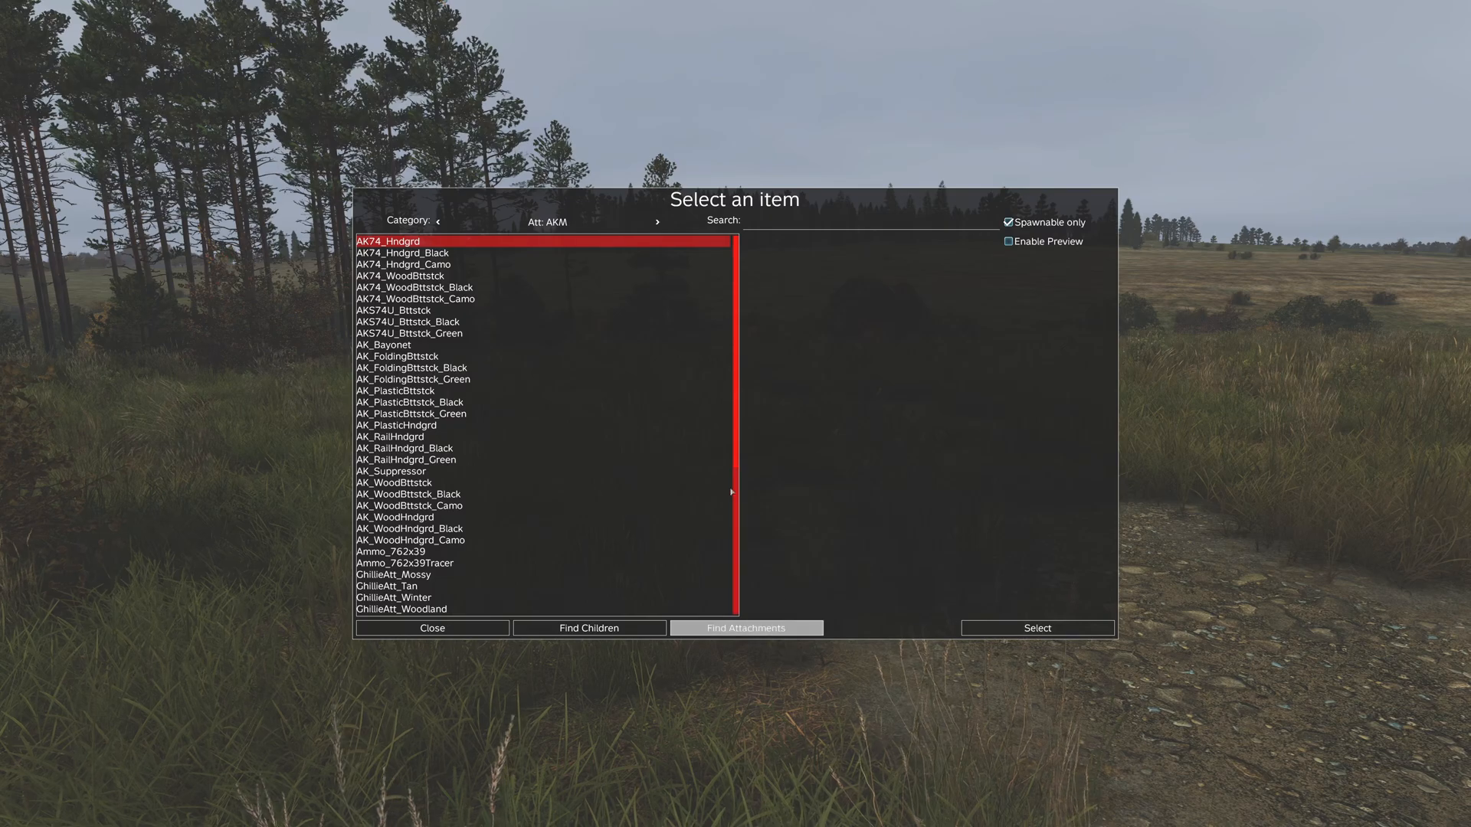
{"action": "key", "text": "Down"}
{"action": "key", "text": "Down"}
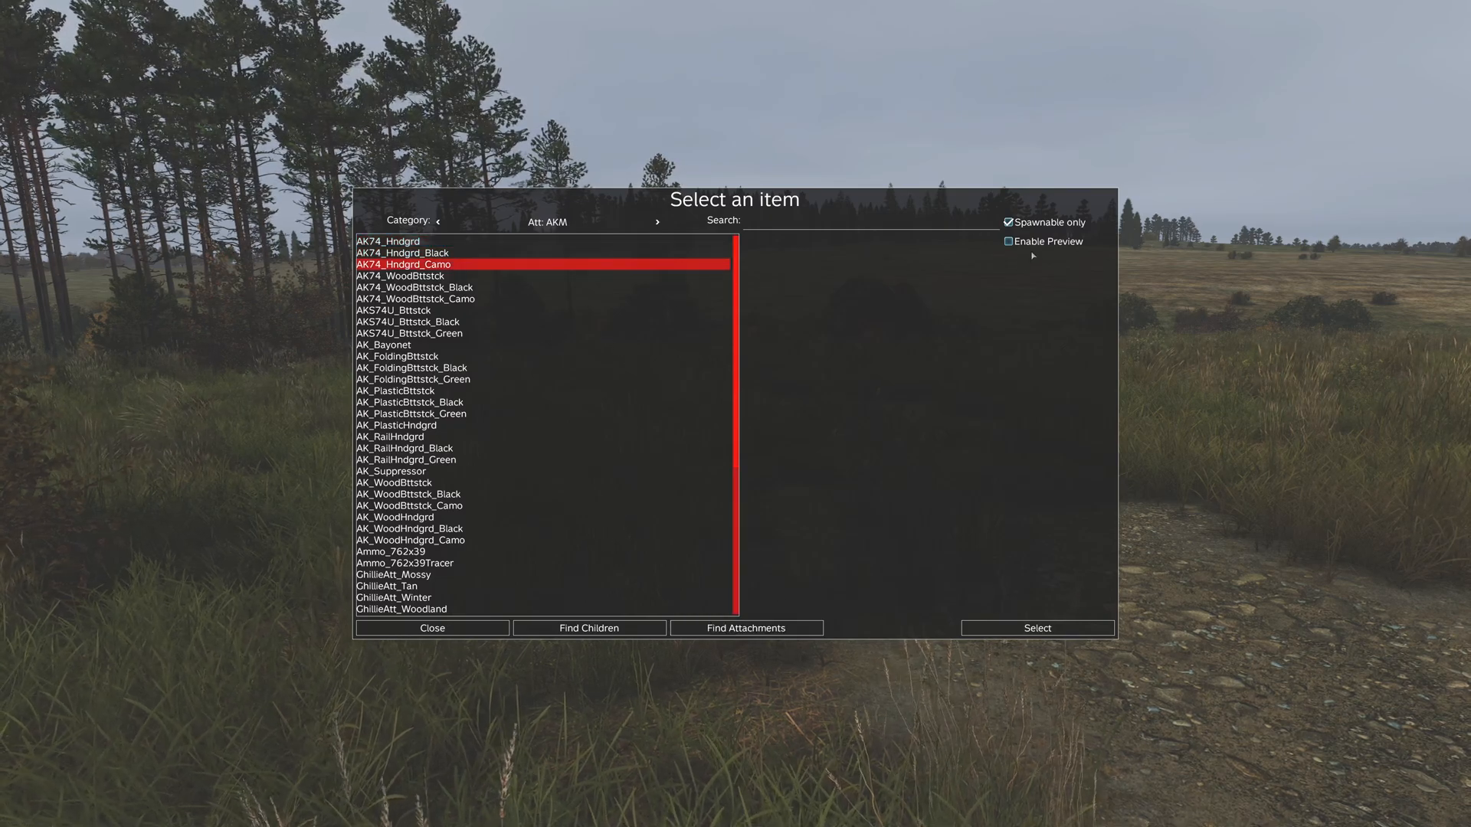
{"action": "left_click", "coordinate": [1009, 241]}
{"action": "key", "text": "Up"}
{"action": "key", "text": "Up"}
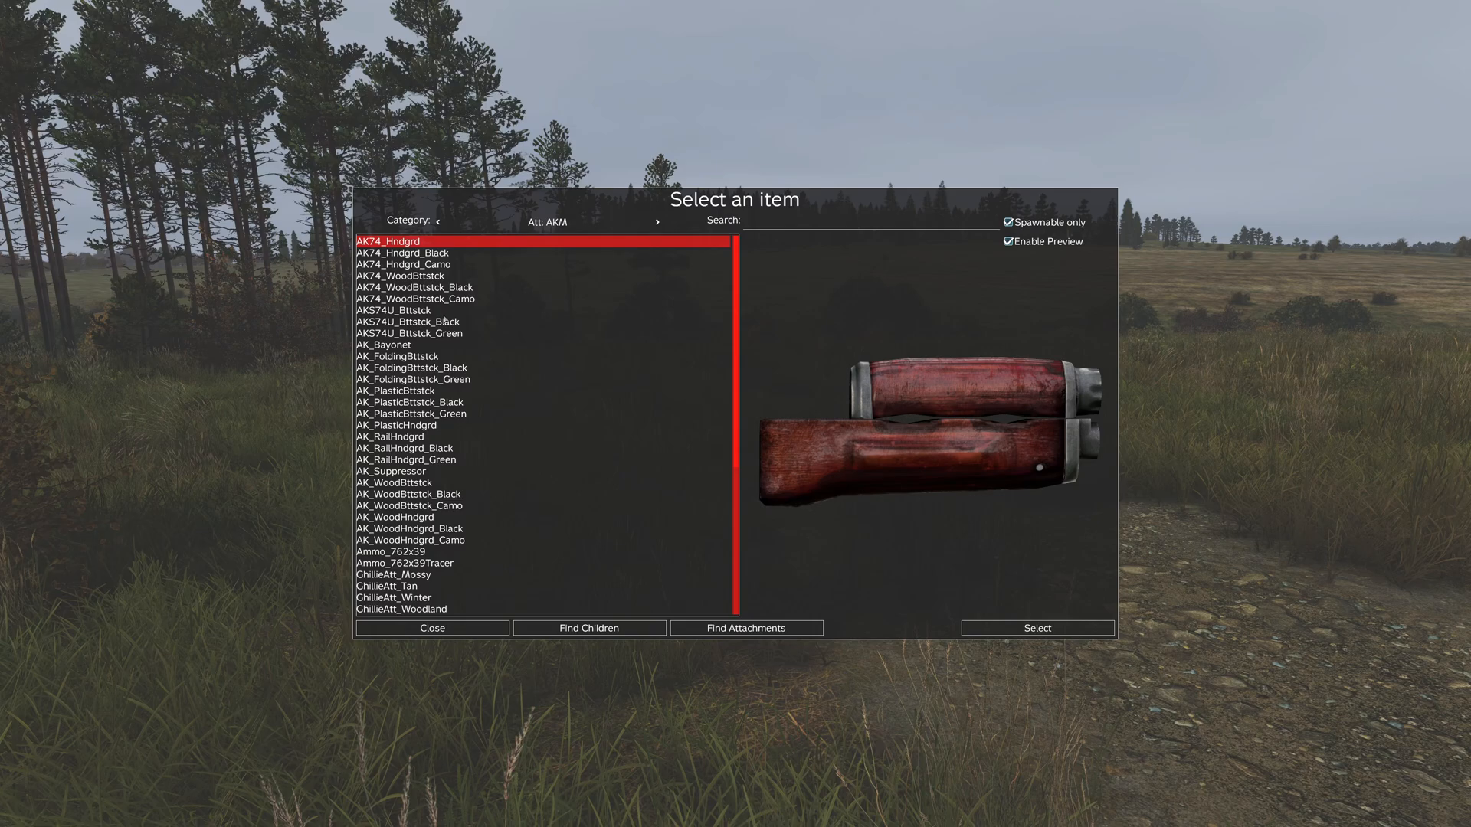
{"action": "left_click", "coordinate": [456, 438]}
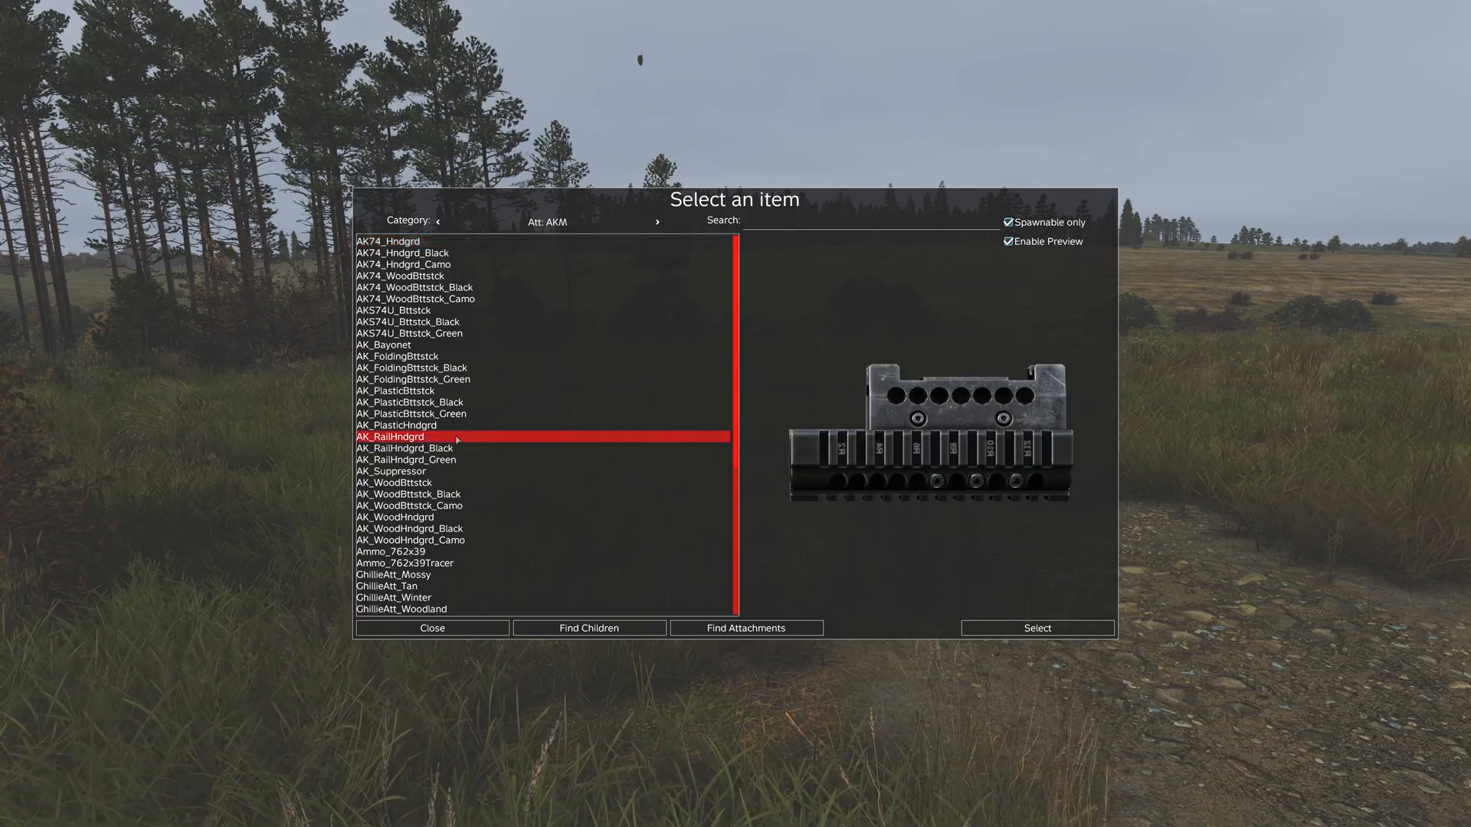
{"action": "left_click", "coordinate": [453, 426]}
{"action": "double_click", "coordinate": [433, 432]}
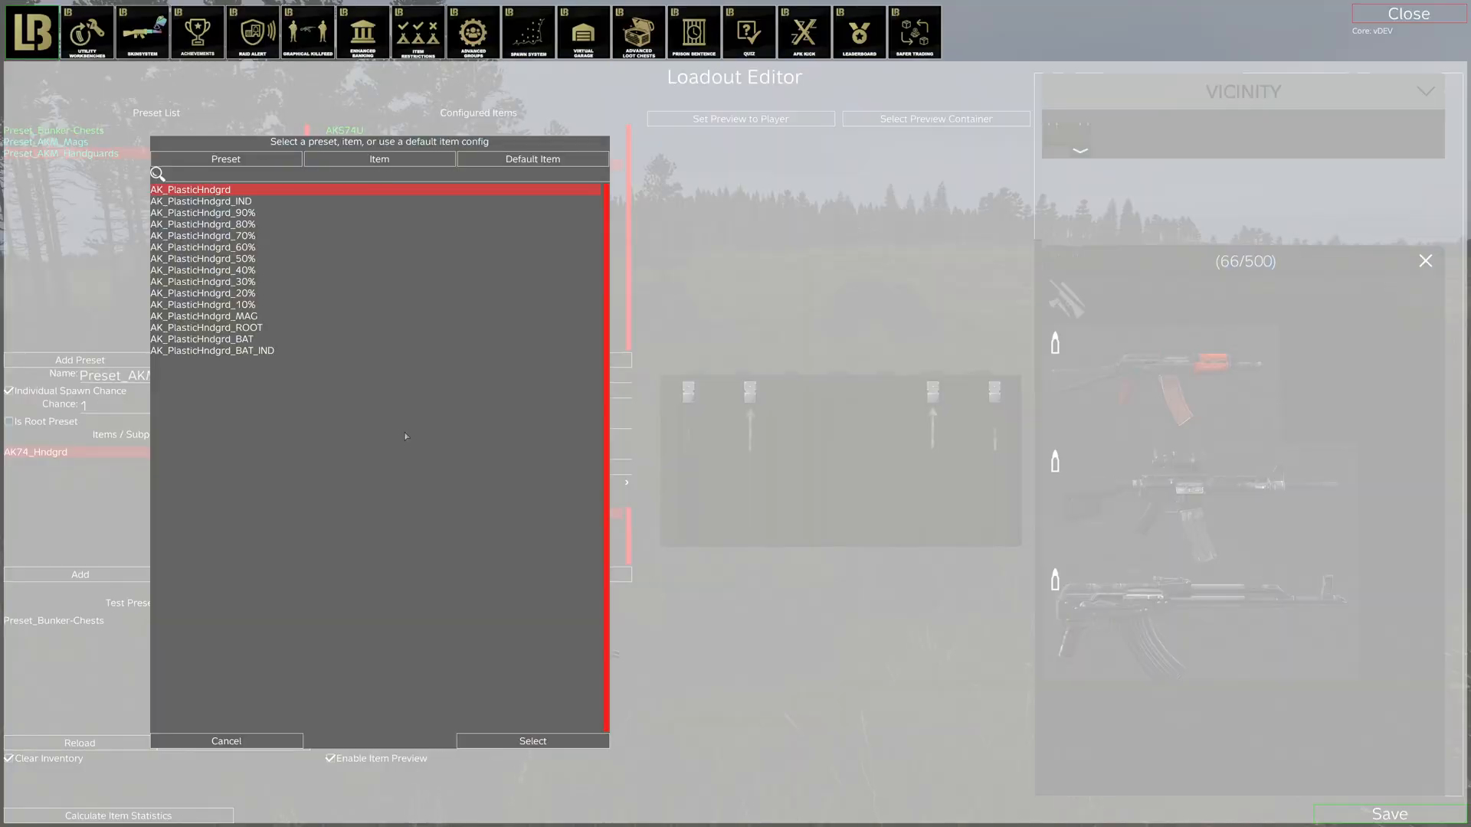
{"action": "double_click", "coordinate": [238, 194]}
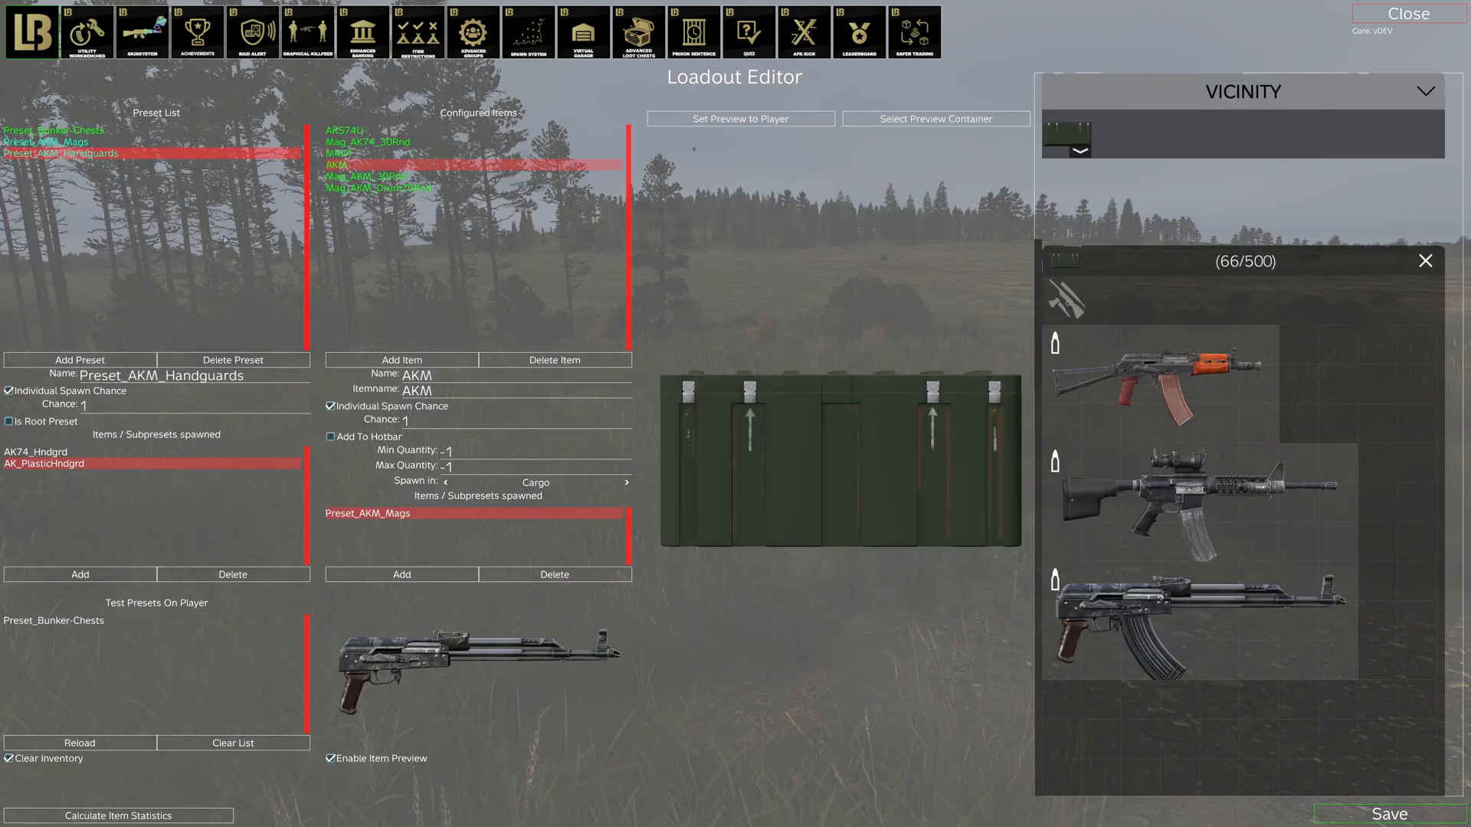
Step: Add the default item AK_RailHndgrd from the AKM's attachments to Preset_AKM_Handguards and select the preset's AK74_Hndgrd entry
{"action": "left_click", "coordinate": [92, 578]}
{"action": "left_click", "coordinate": [576, 168]}
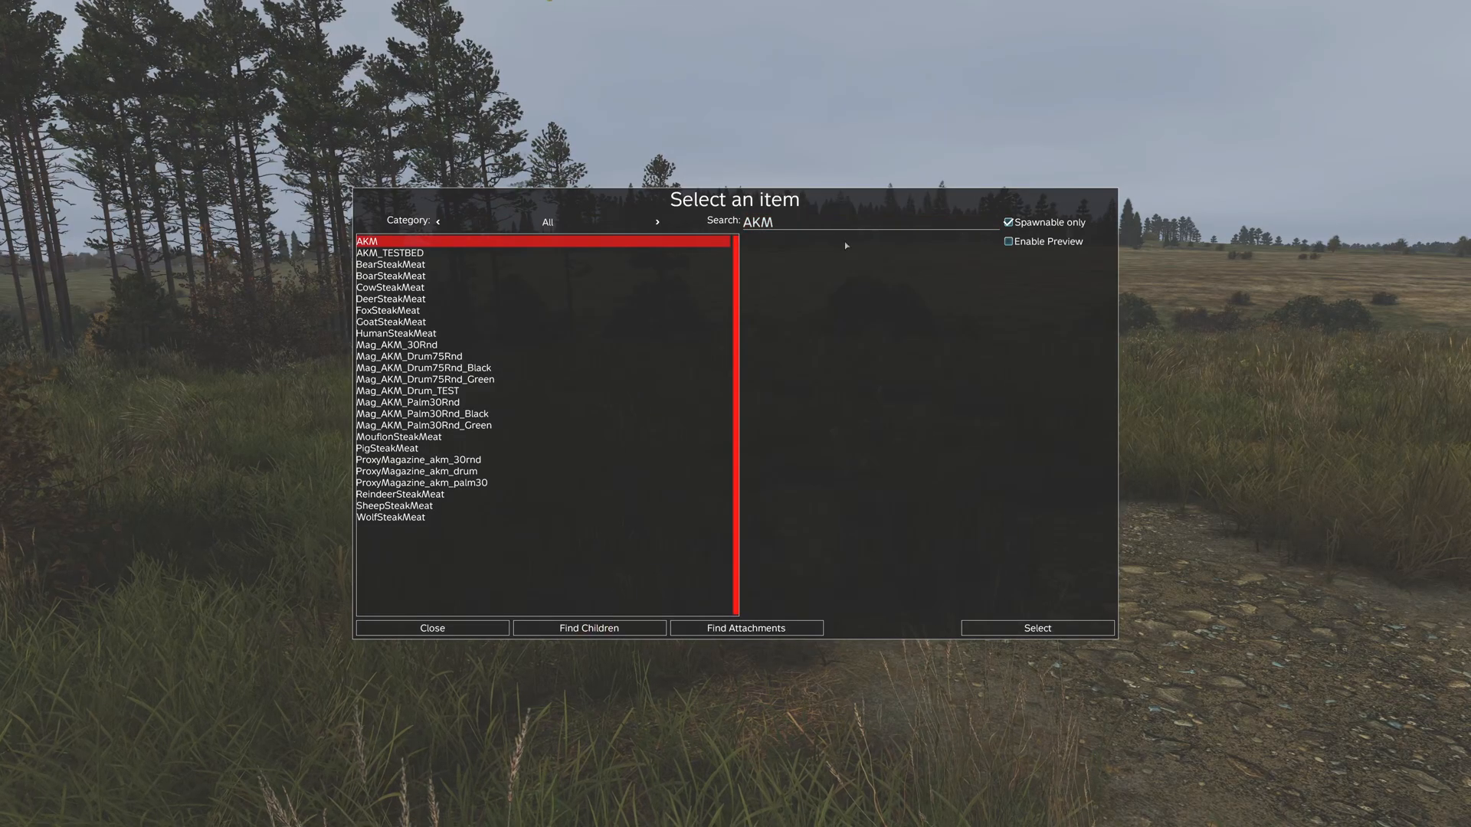
{"action": "left_click", "coordinate": [746, 629]}
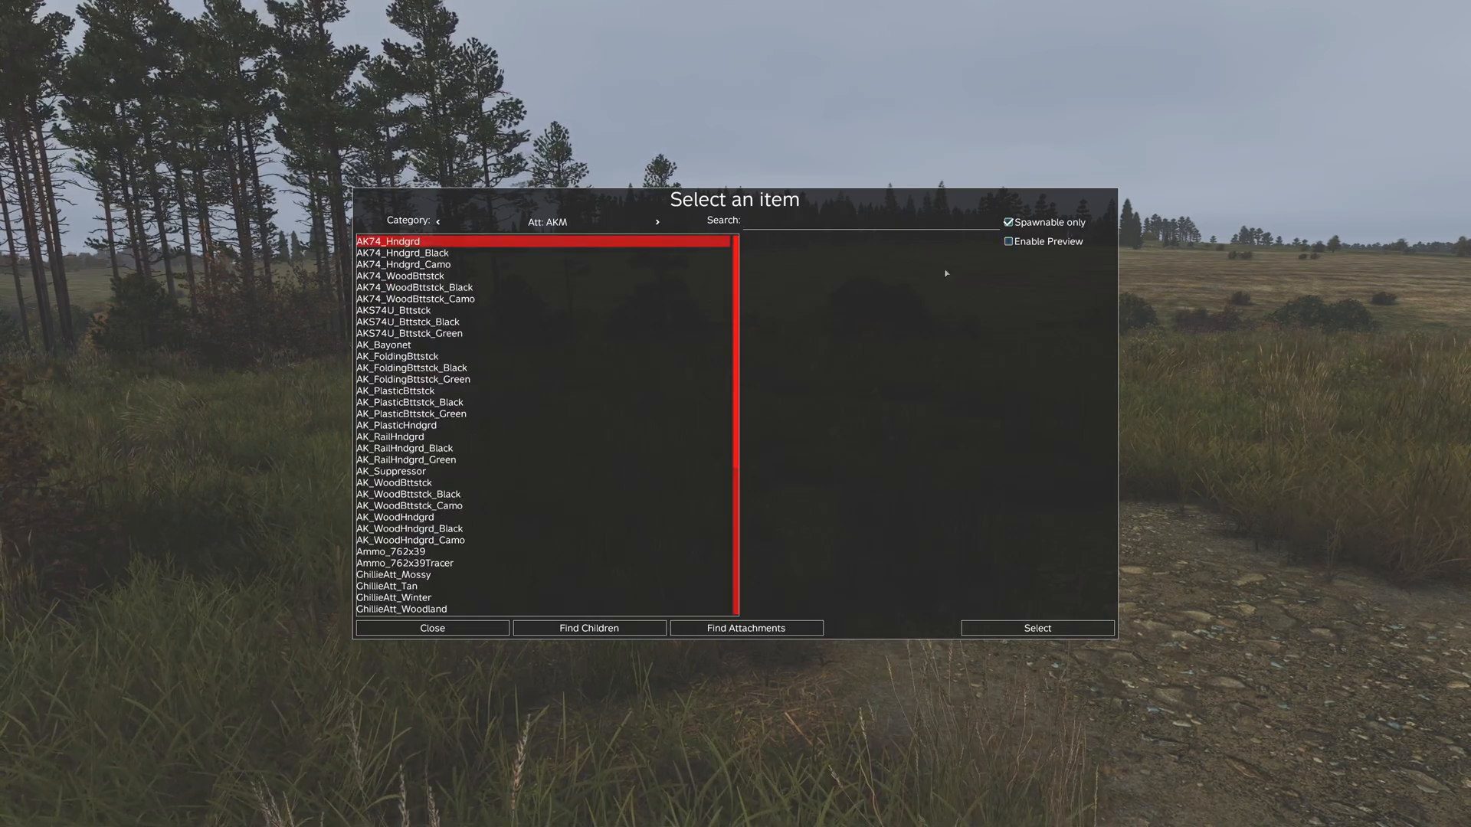
{"action": "left_click", "coordinate": [1034, 243]}
{"action": "left_click", "coordinate": [563, 413]}
{"action": "left_click", "coordinate": [567, 518]}
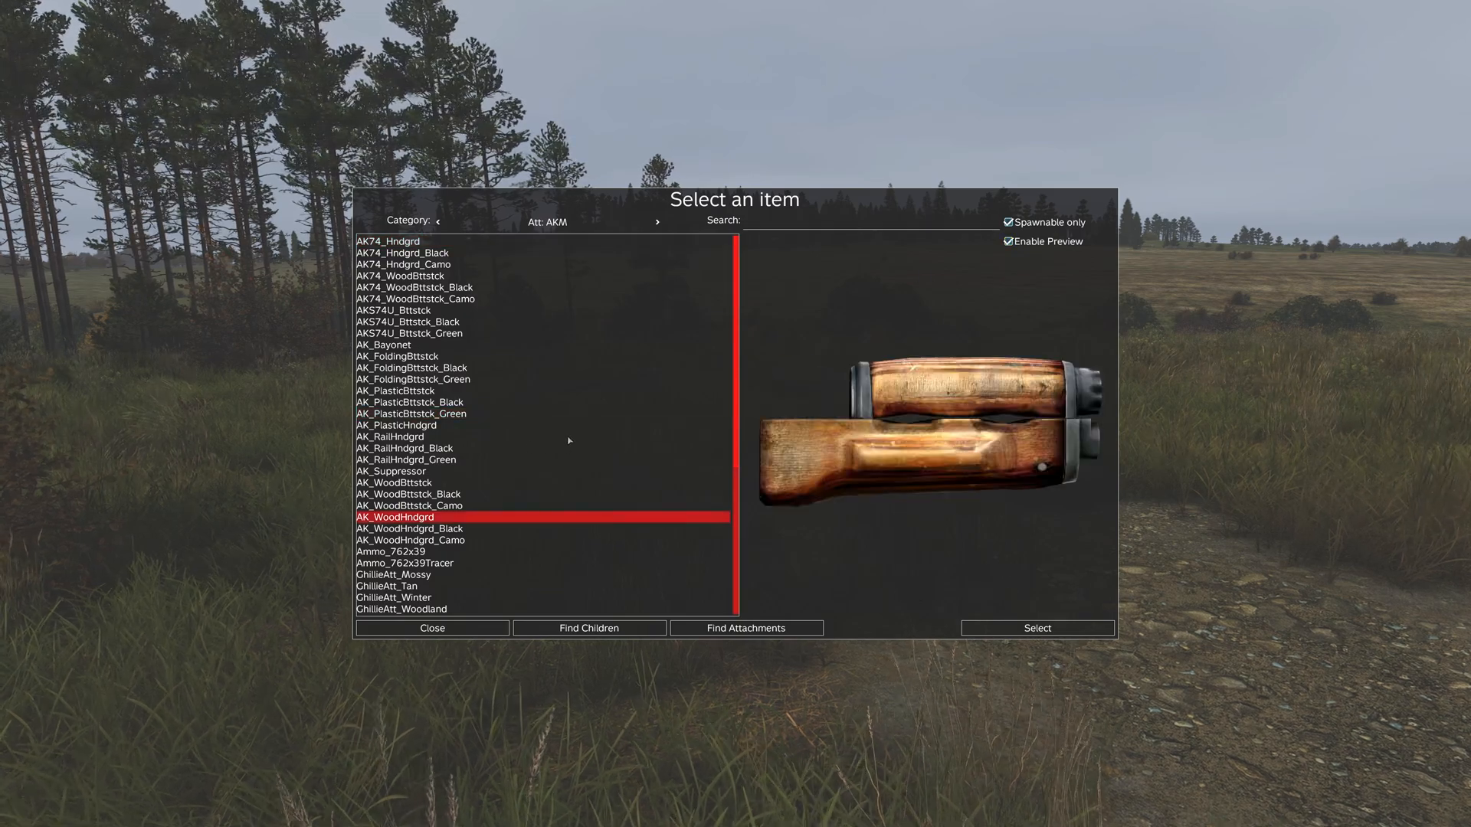
{"action": "left_click", "coordinate": [570, 471]}
{"action": "left_click", "coordinate": [570, 439]}
{"action": "double_click", "coordinate": [438, 438]}
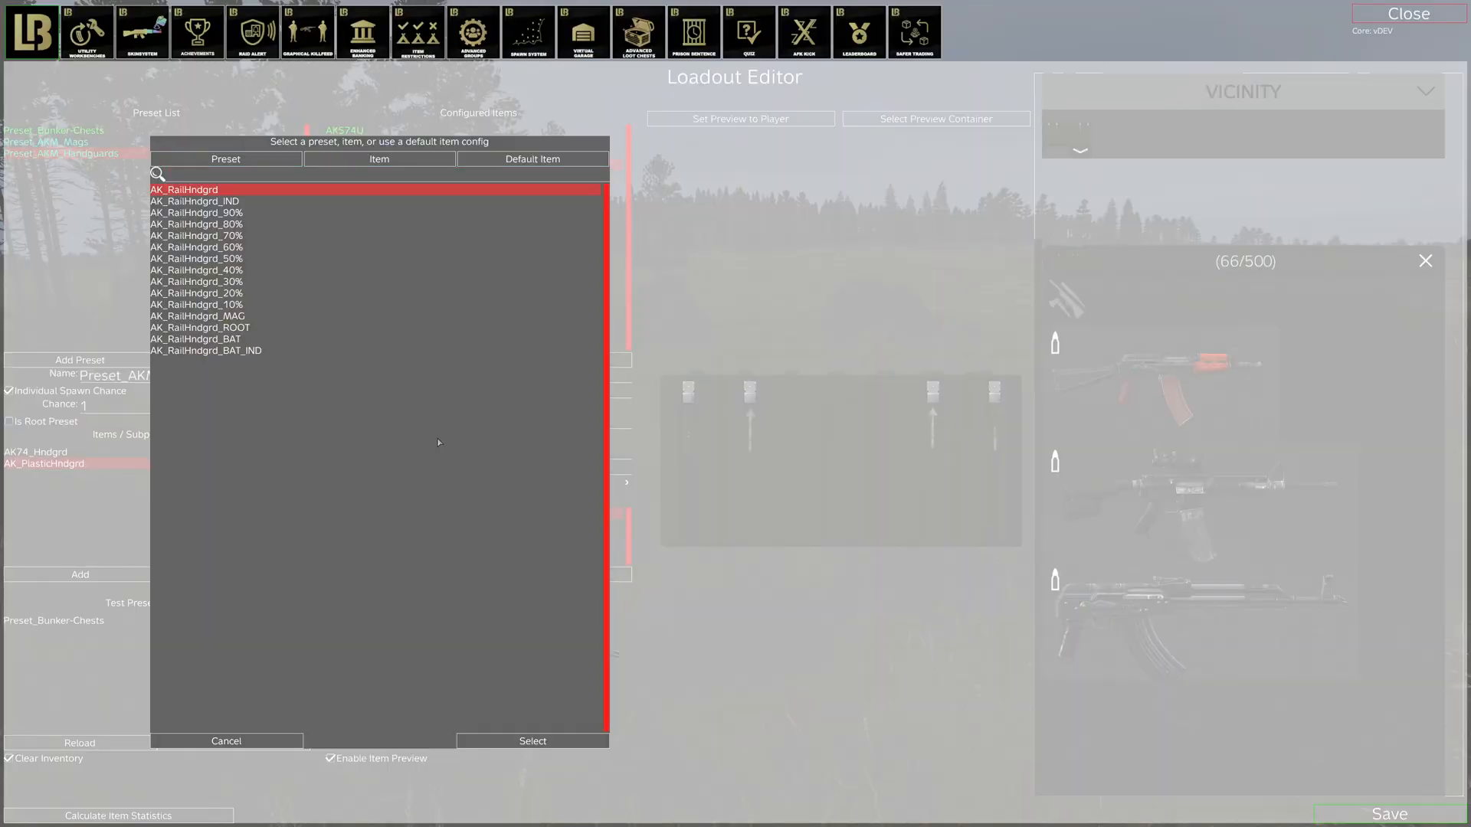
{"action": "double_click", "coordinate": [248, 192]}
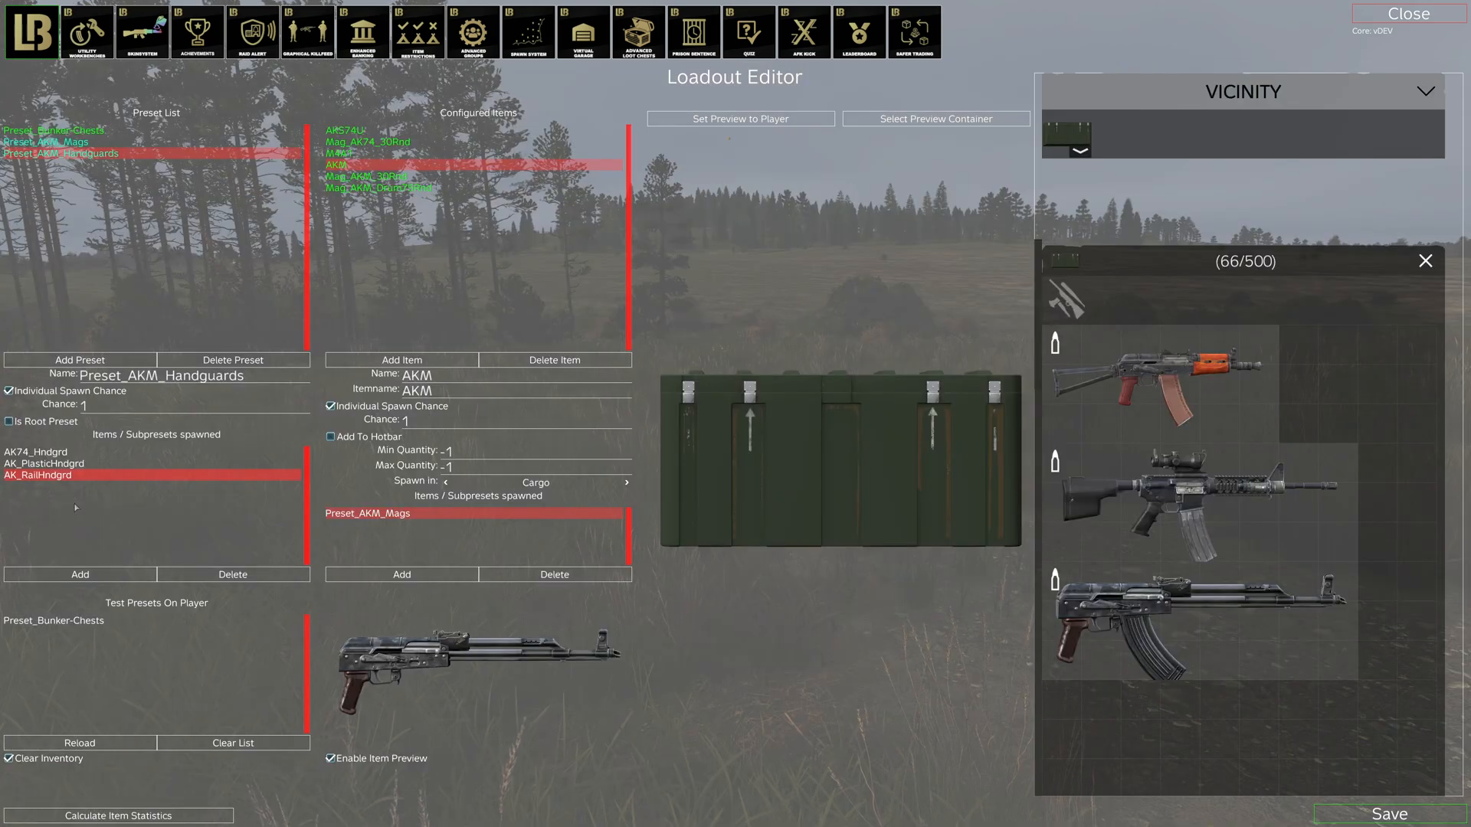
{"action": "left_click", "coordinate": [75, 453]}
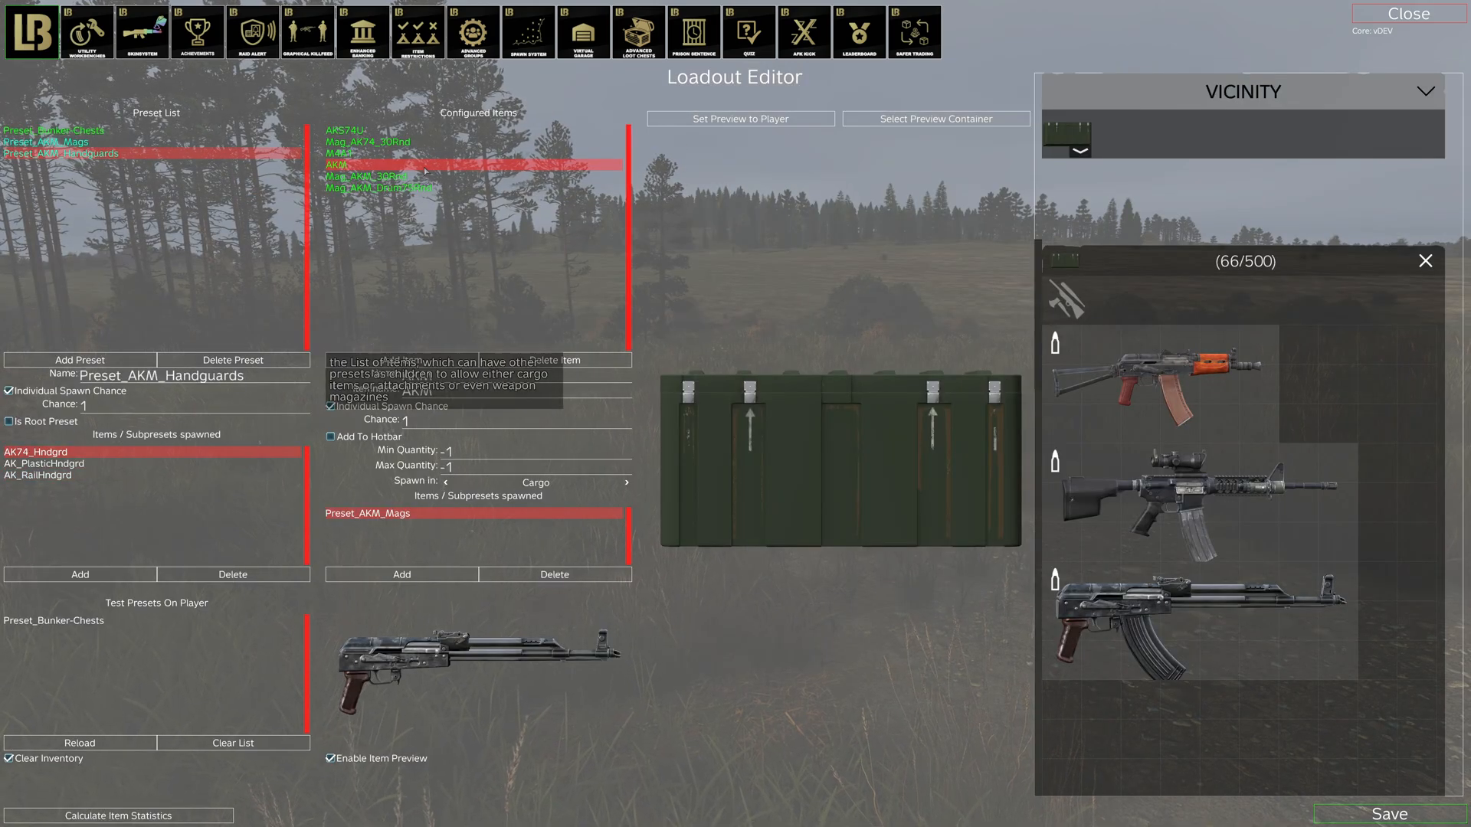
Step: Add the Preset_AKM_Handguards preset to the AKM item as a sub-preset
{"action": "left_click", "coordinate": [426, 584]}
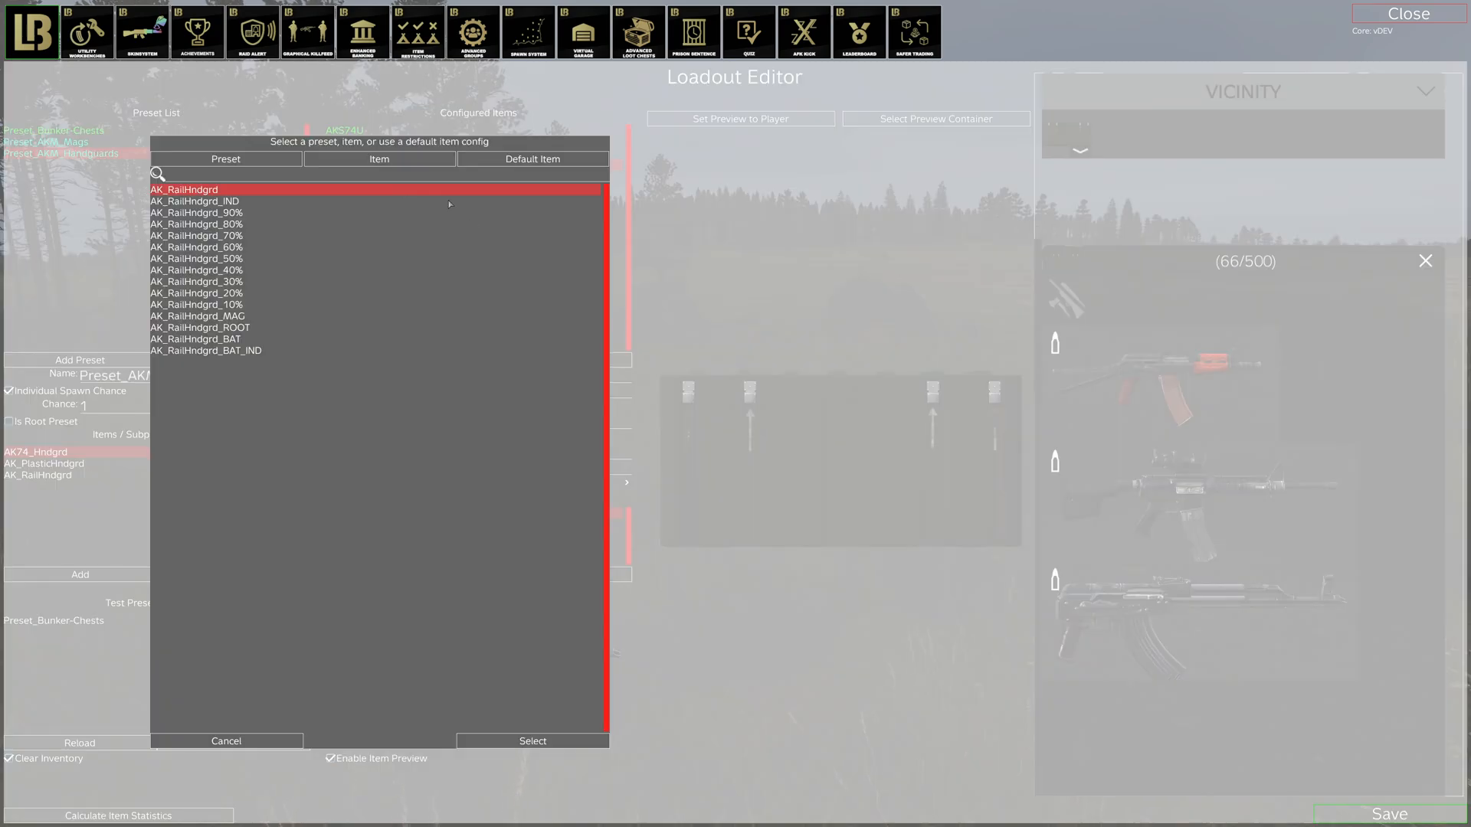
{"action": "left_click", "coordinate": [263, 160]}
{"action": "double_click", "coordinate": [238, 215]}
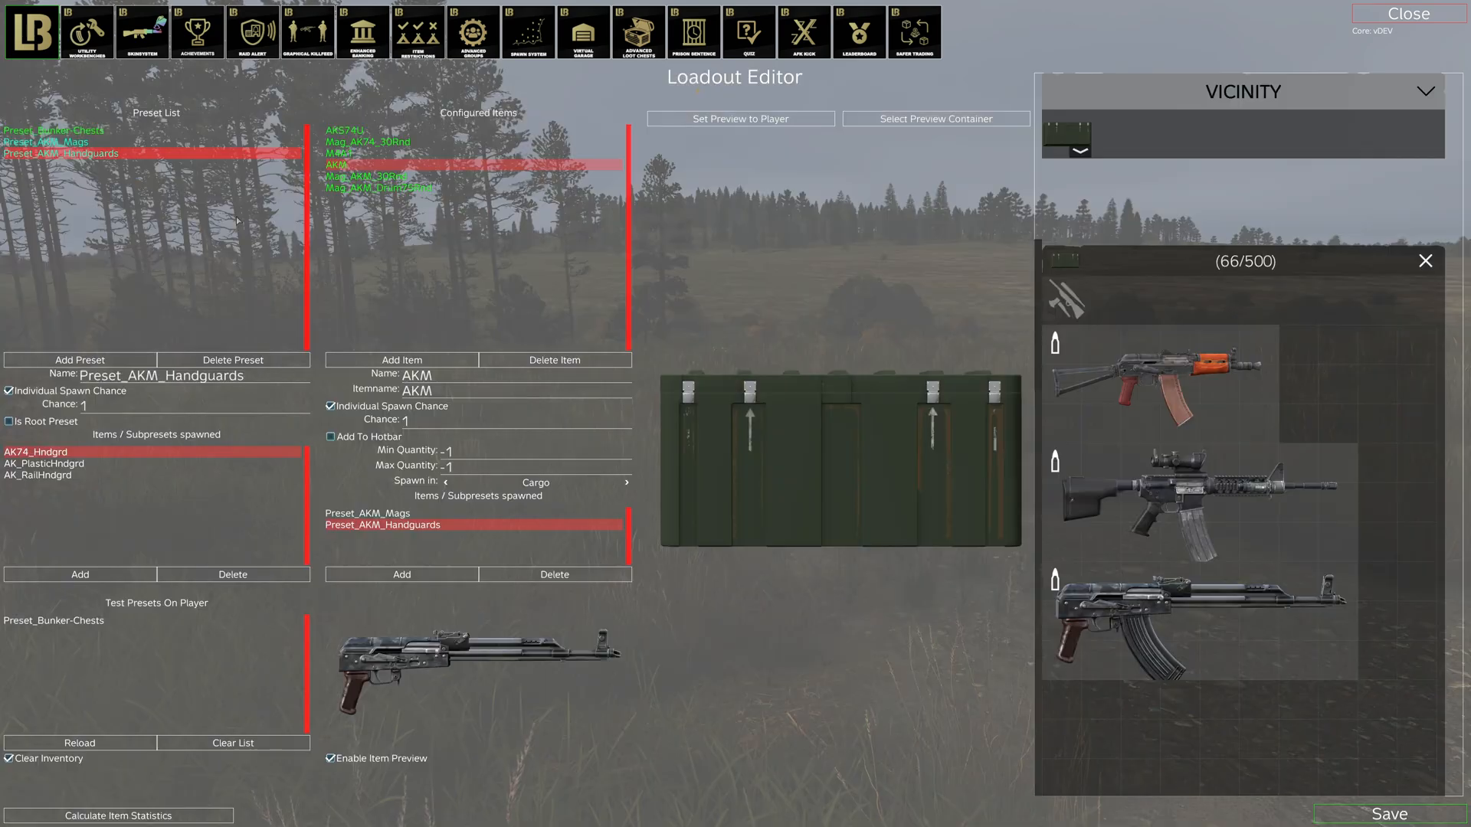
Step: Reload the Preset_Bunker-Chests test repeatedly to check which handguards and magazines the AKM spawns with
{"action": "left_click", "coordinate": [120, 746]}
{"action": "left_click", "coordinate": [120, 746]}
{"action": "left_click", "coordinate": [120, 746]}
{"action": "left_click", "coordinate": [120, 747]}
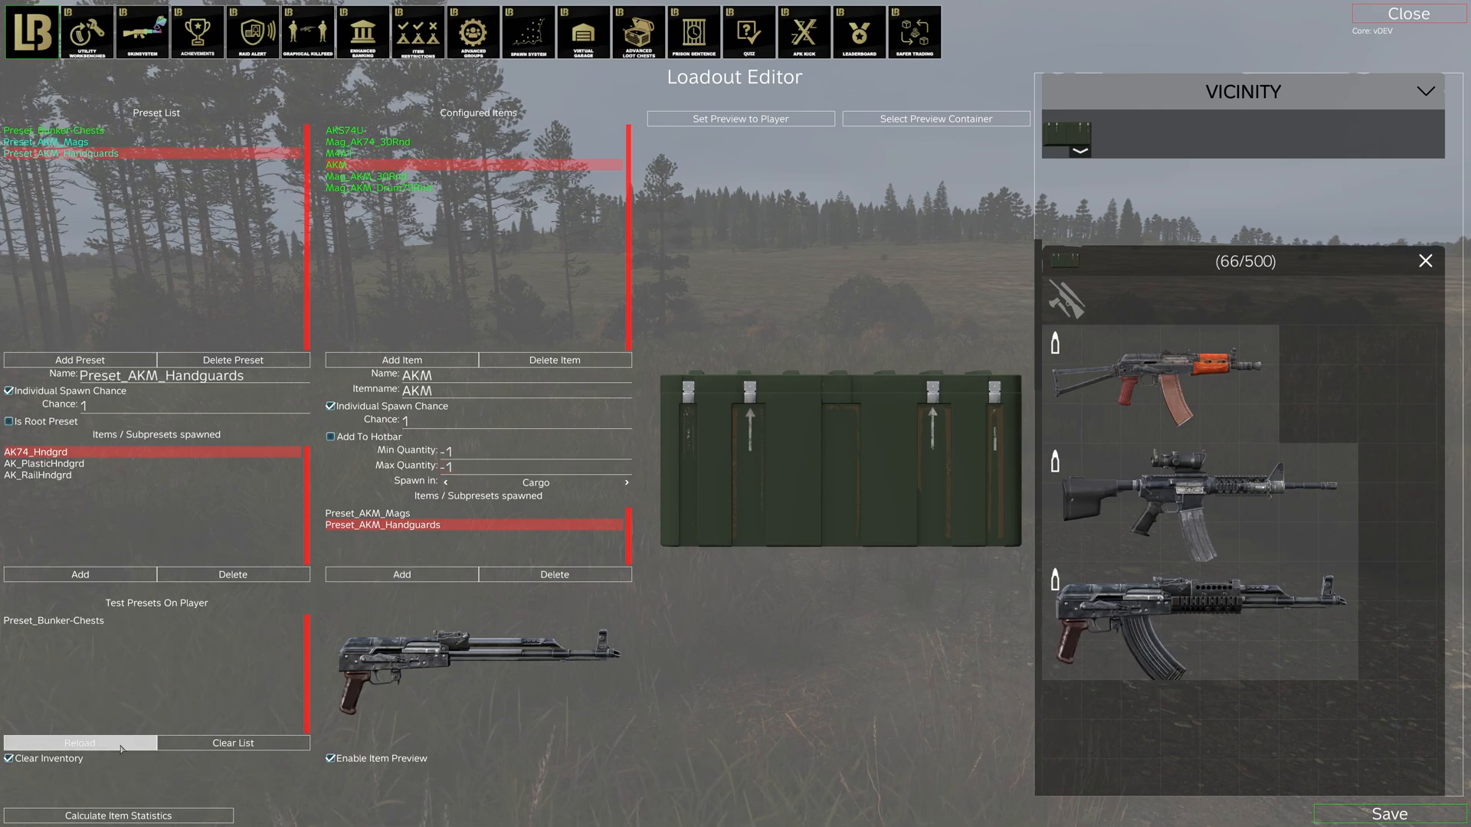
{"action": "left_click", "coordinate": [120, 746]}
{"action": "left_click", "coordinate": [120, 746]}
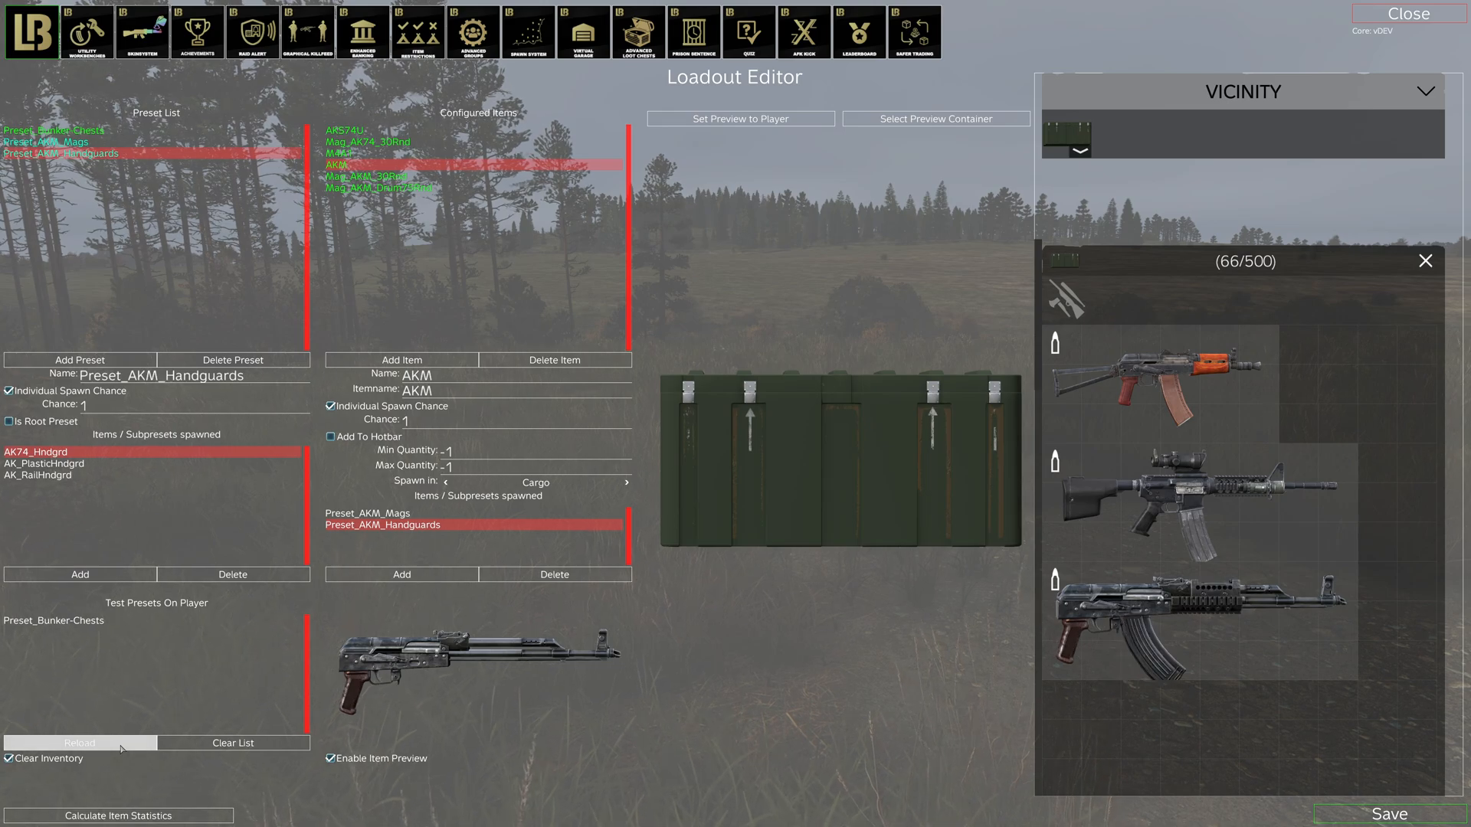
{"action": "left_click", "coordinate": [121, 746]}
{"action": "left_click", "coordinate": [121, 747]}
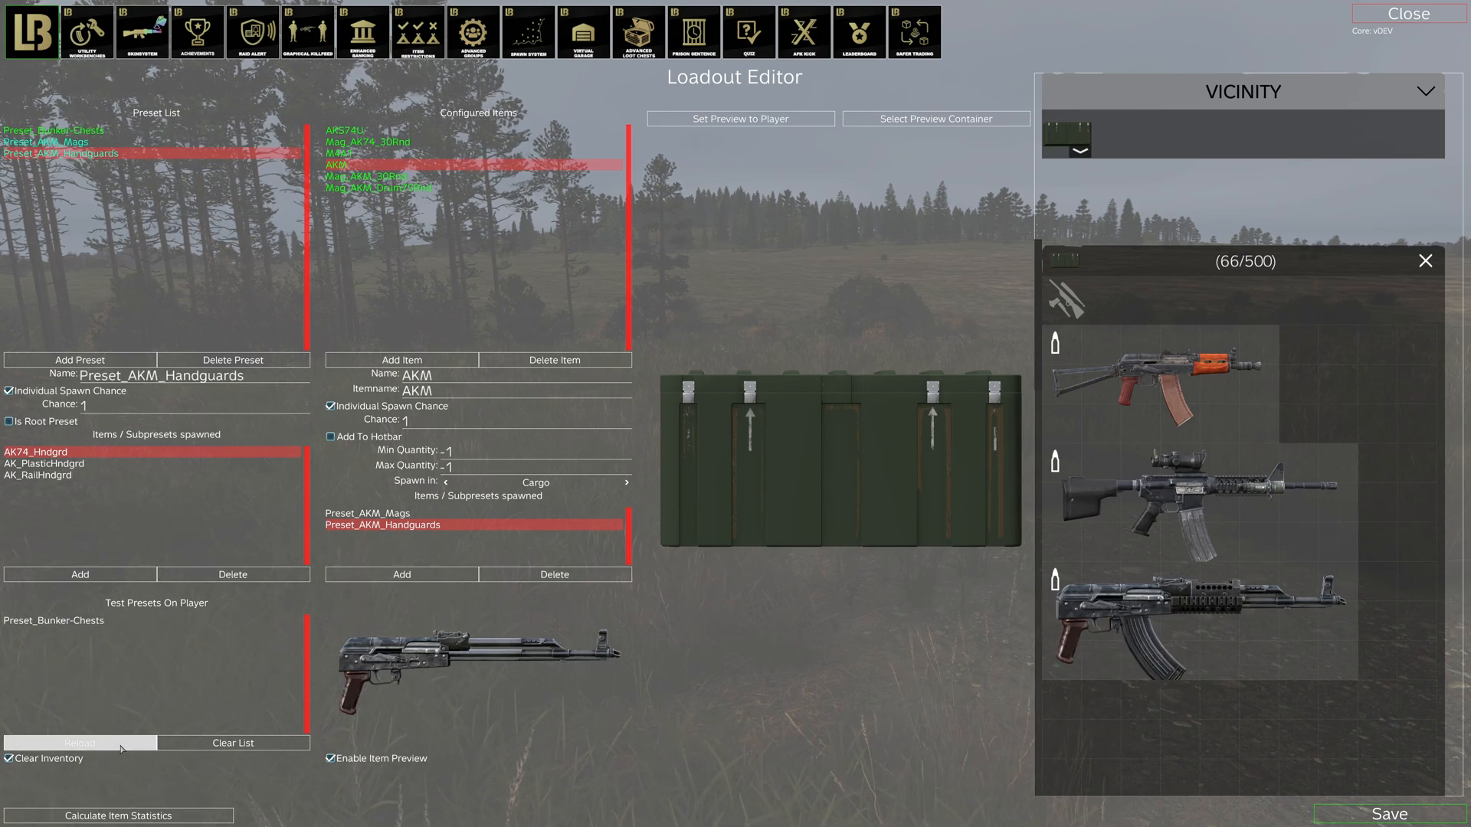
{"action": "left_click", "coordinate": [120, 746]}
{"action": "left_click", "coordinate": [121, 746]}
{"action": "left_click", "coordinate": [121, 746]}
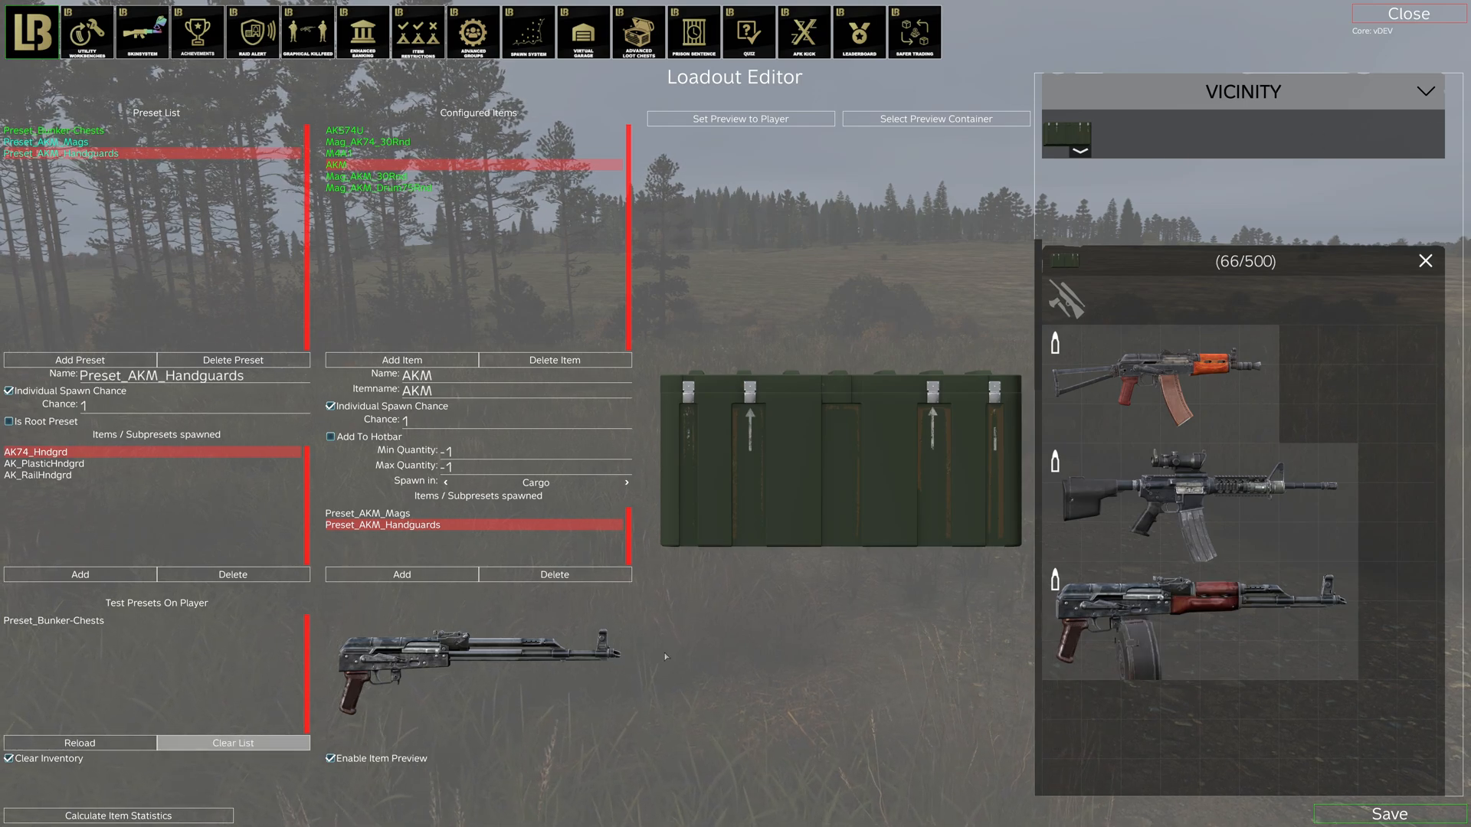
Step: Create Preset_Bttstock with individual spawn chance enabled and add the plain AK74_WoodBttstck config from the AKM's attachments
{"action": "left_click", "coordinate": [115, 360]}
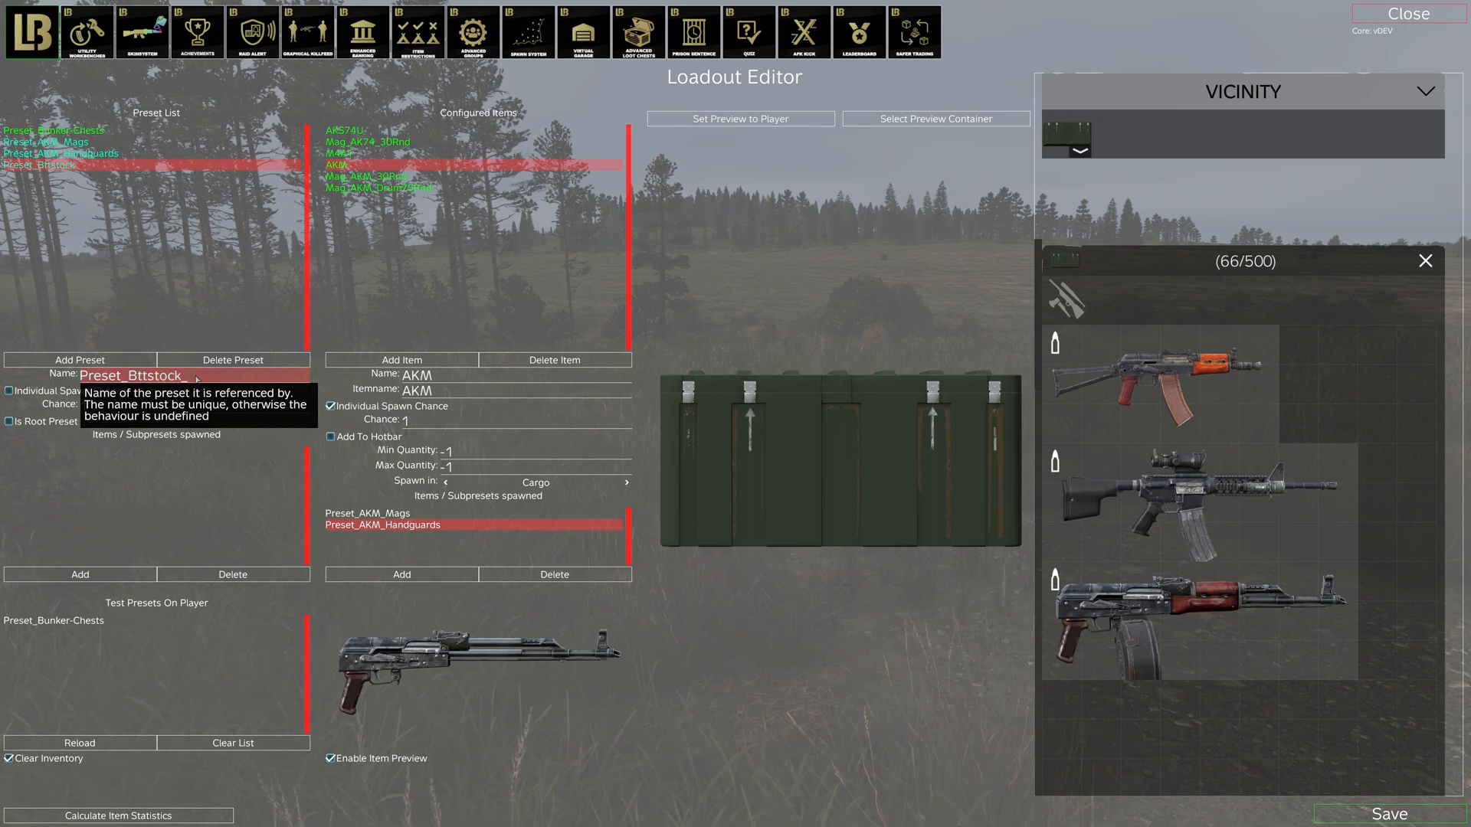
{"action": "left_click", "coordinate": [46, 393]}
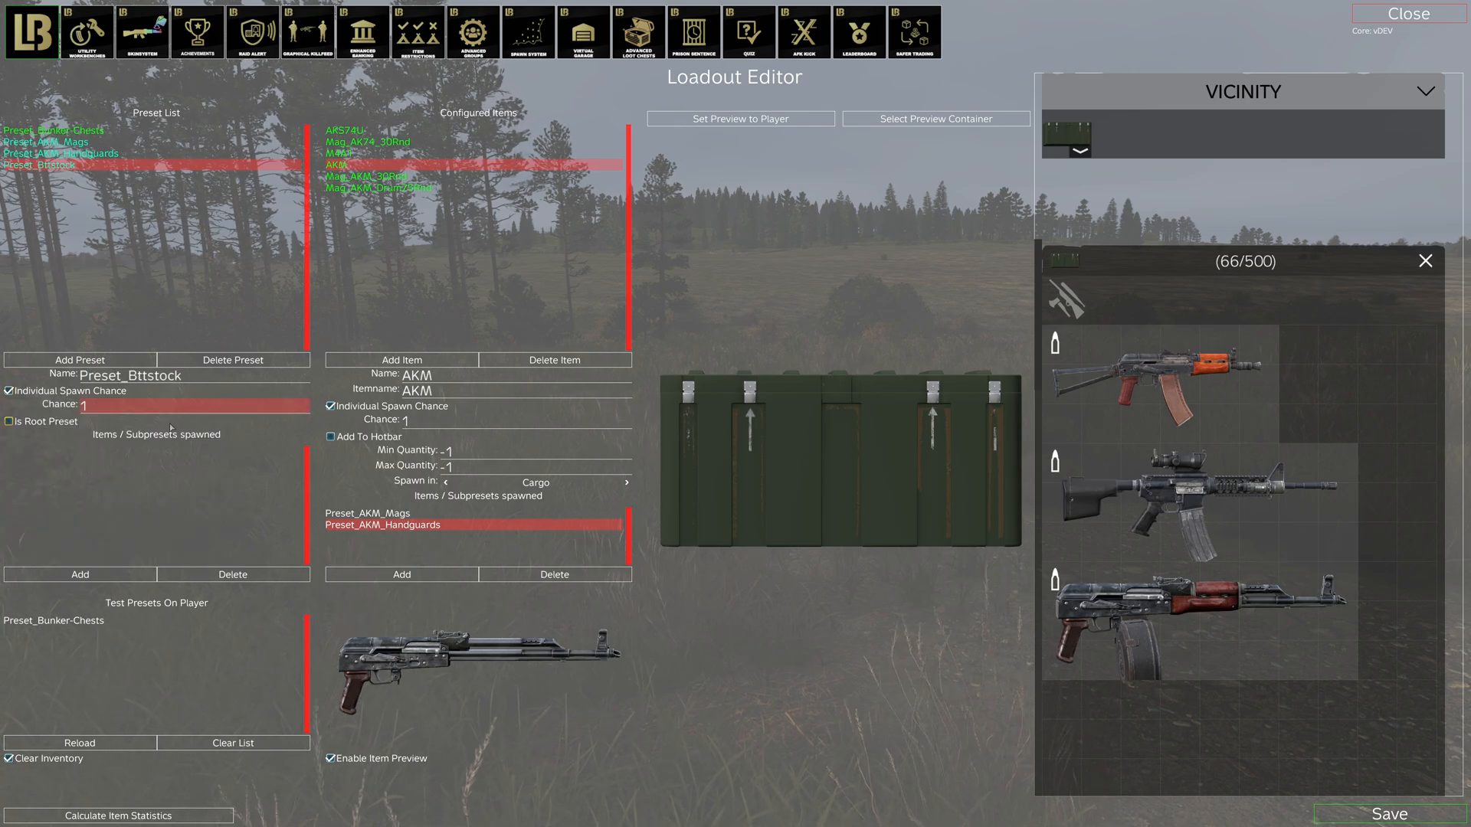
{"action": "left_click", "coordinate": [97, 576]}
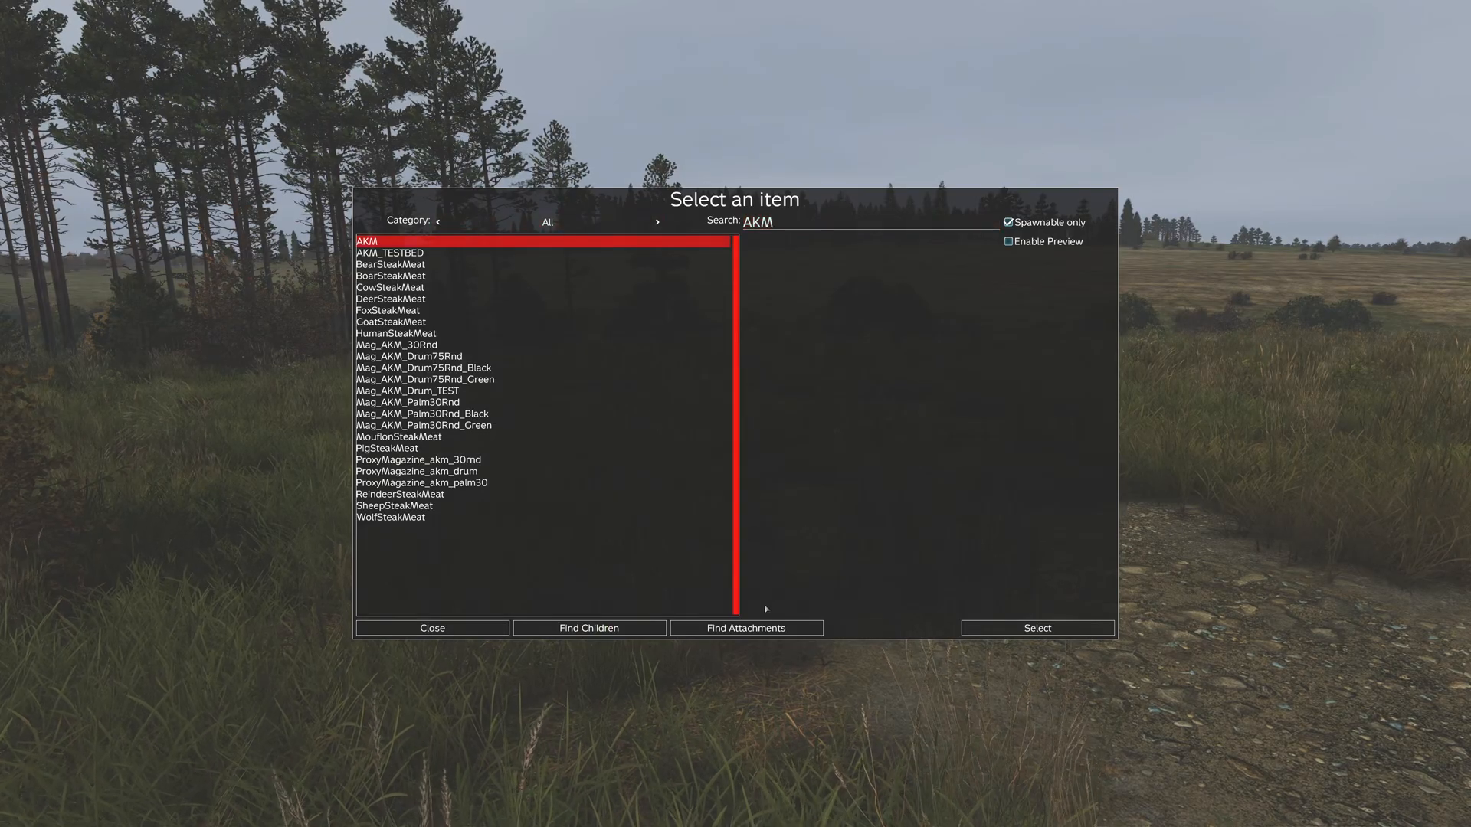
{"action": "left_click", "coordinate": [746, 629]}
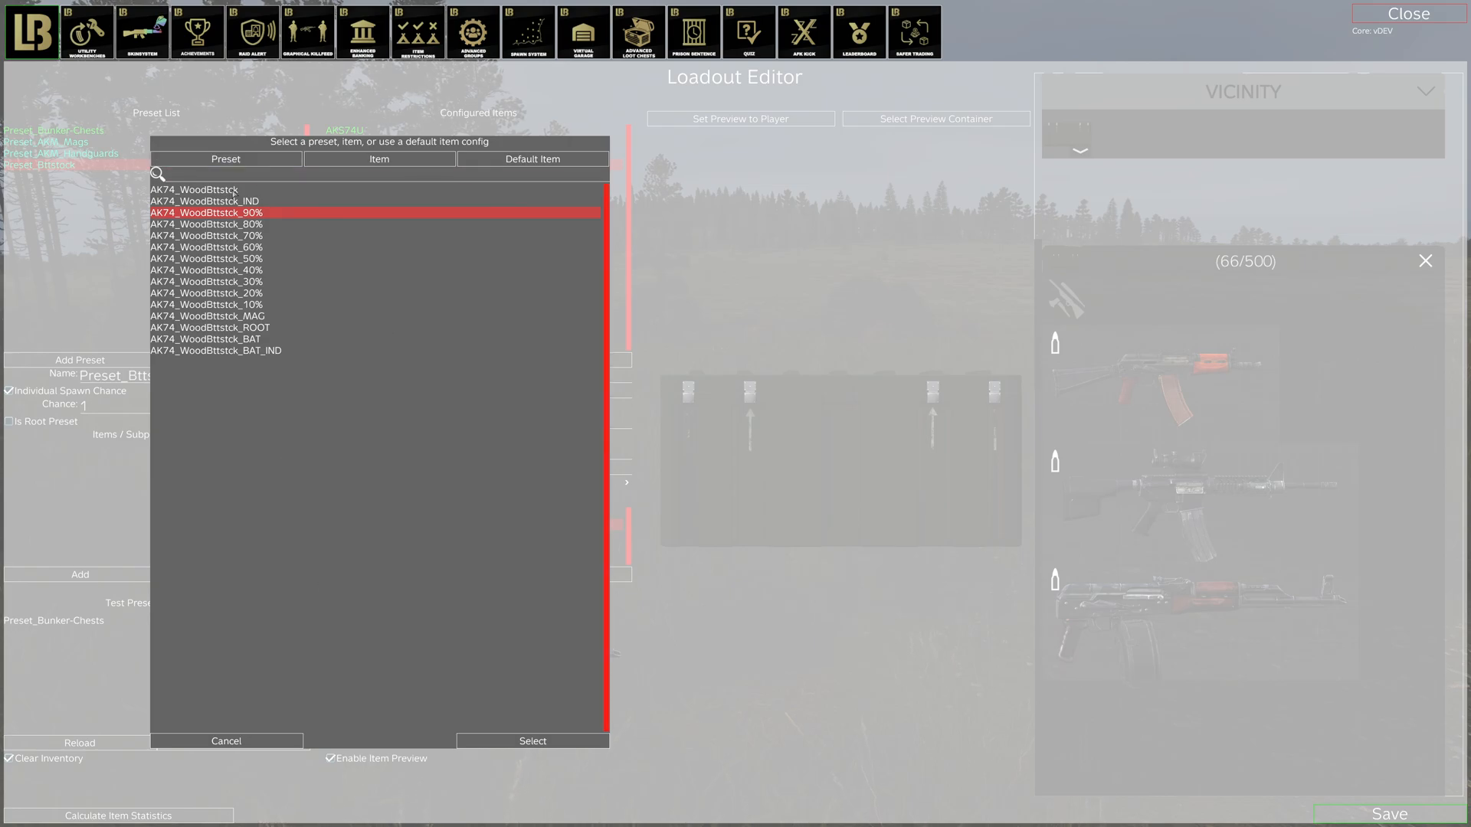
{"action": "double_click", "coordinate": [234, 191]}
Step: Preview the AKM's attachments and add the plain AKS74U_Bttstck config to Preset_Bttstock
{"action": "left_click", "coordinate": [141, 576]}
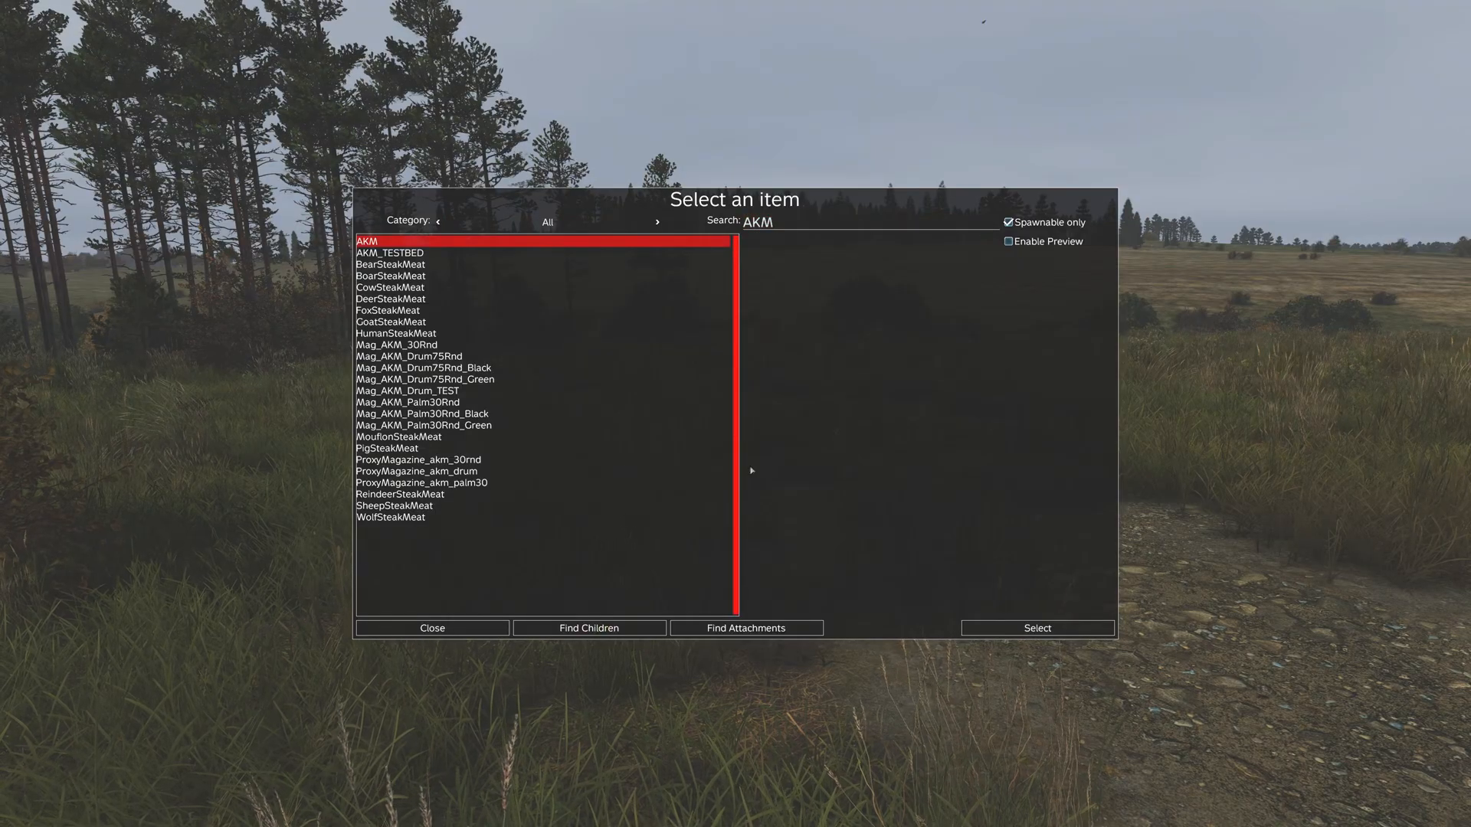
{"action": "left_click", "coordinate": [746, 628]}
{"action": "left_click", "coordinate": [1008, 242]}
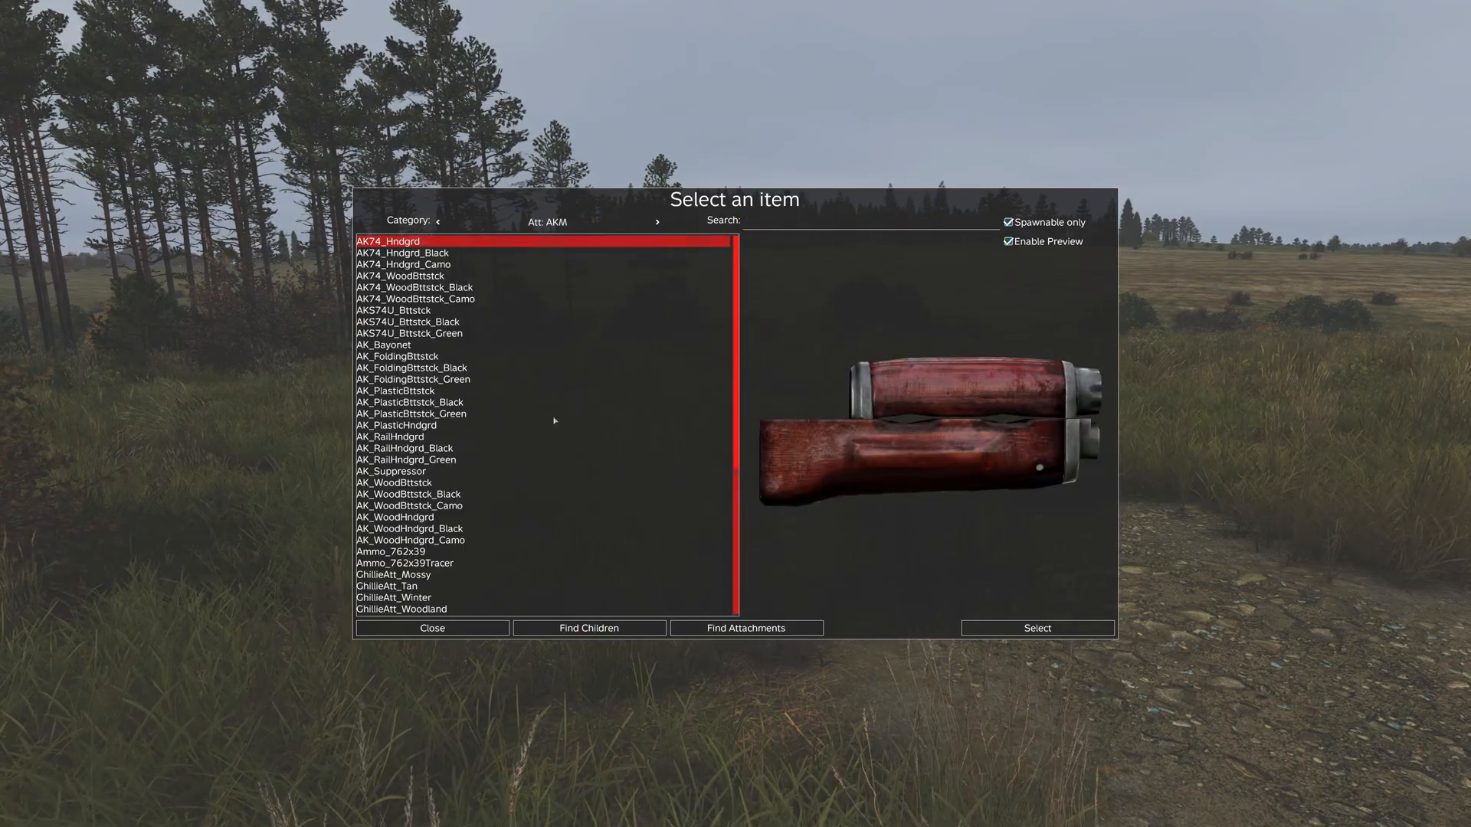
{"action": "key", "text": "Down"}
{"action": "key", "text": "Down"}
{"action": "key", "text": "Down"}
{"action": "key", "text": "Down"}
{"action": "key", "text": "Down"}
{"action": "key", "text": "Down"}
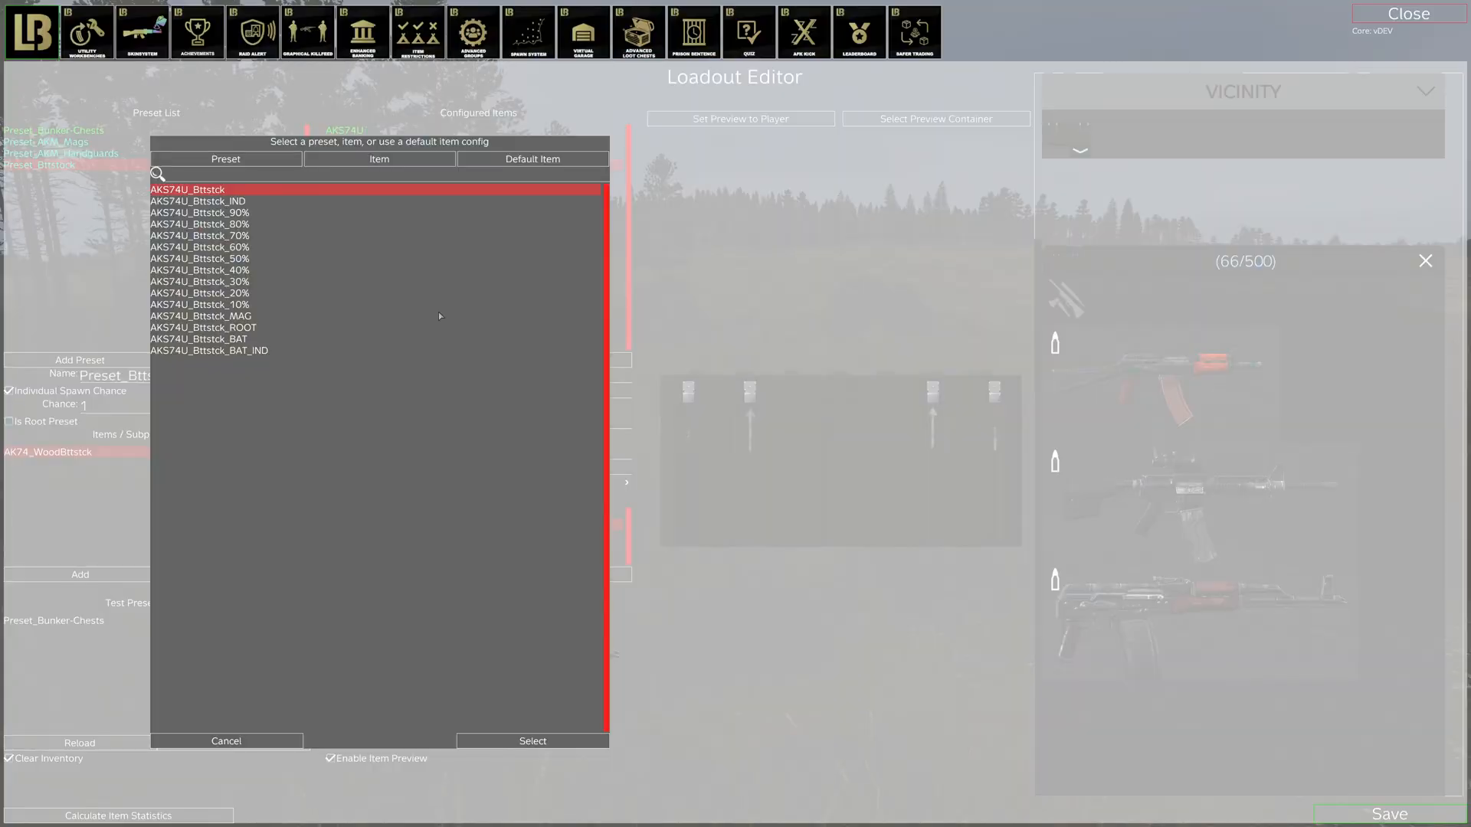
{"action": "double_click", "coordinate": [246, 190]}
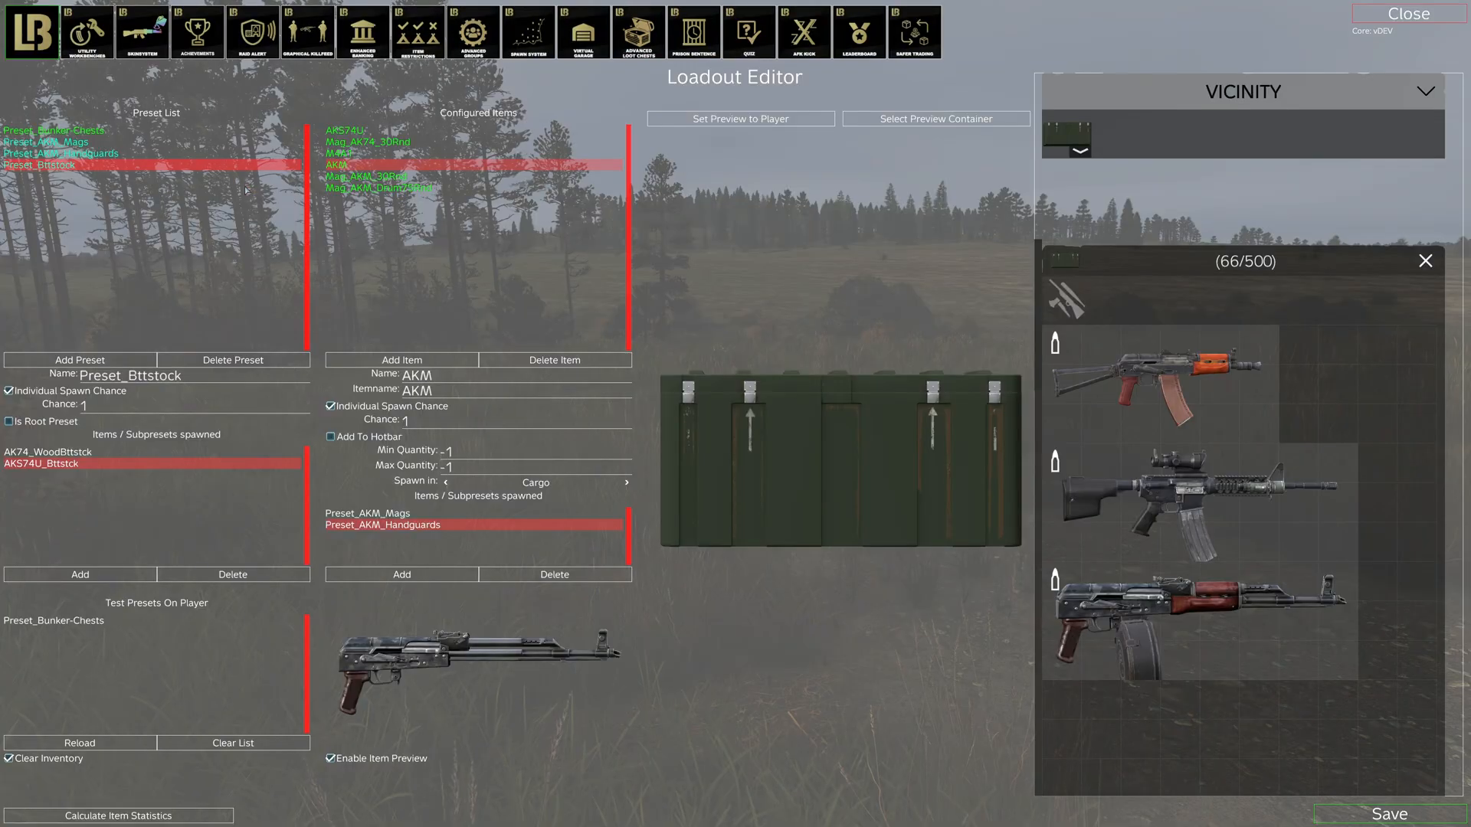
Step: Preview further buttstocks among the AKM's attachments and add the plain AK_FoldingBttstck config to Preset_Bttstock
{"action": "left_click", "coordinate": [112, 576]}
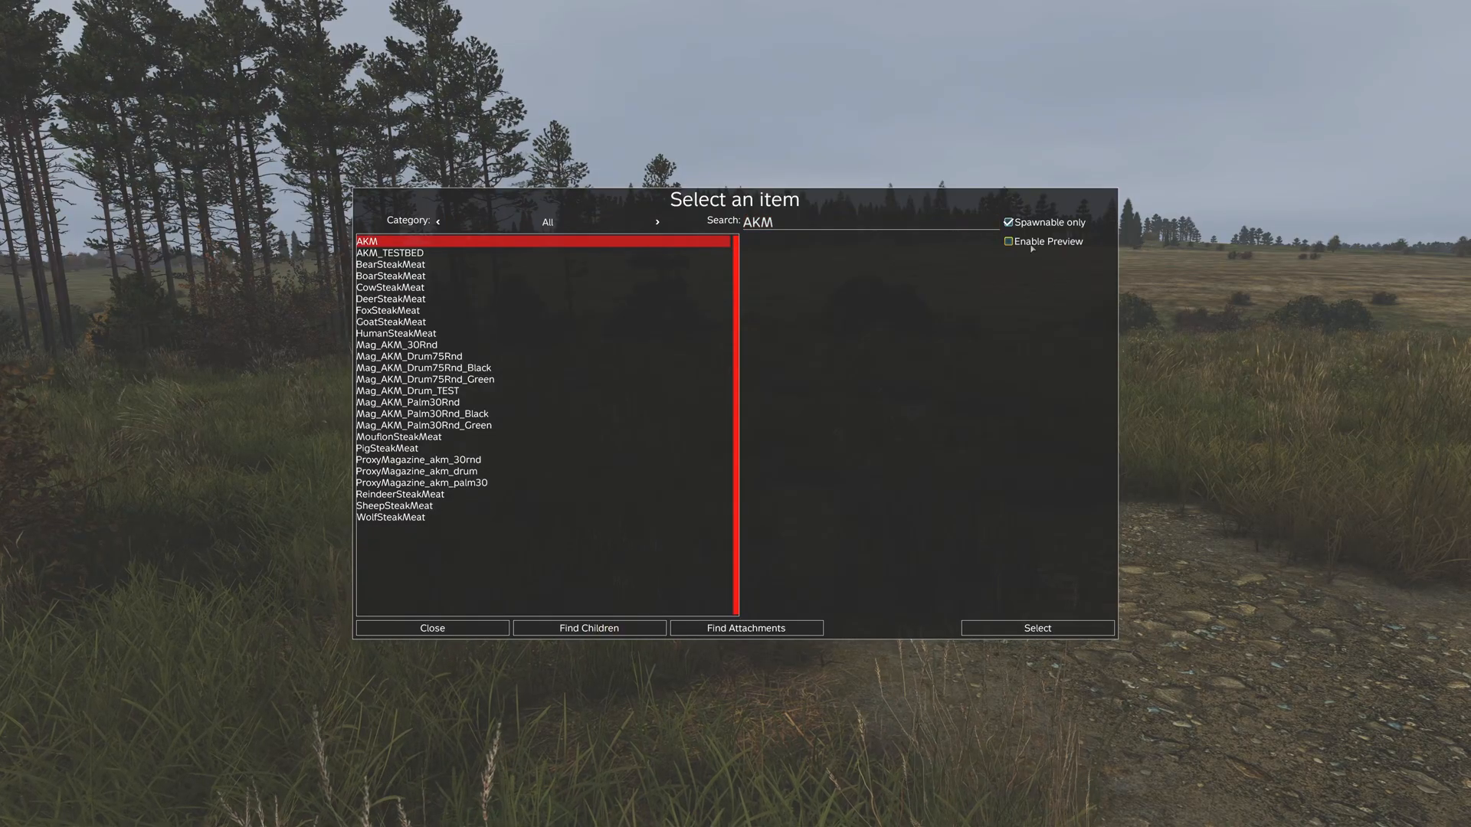
{"action": "left_click", "coordinate": [767, 632]}
{"action": "left_click", "coordinate": [1008, 242]}
{"action": "key", "text": "Down"}
{"action": "key", "text": "Down"}
{"action": "key", "text": "Down"}
{"action": "key", "text": "Down"}
{"action": "key", "text": "Down"}
{"action": "key", "text": "Down"}
{"action": "key", "text": "Down"}
{"action": "key", "text": "Down"}
{"action": "key", "text": "Down"}
{"action": "key", "text": "Down"}
{"action": "key", "text": "Down"}
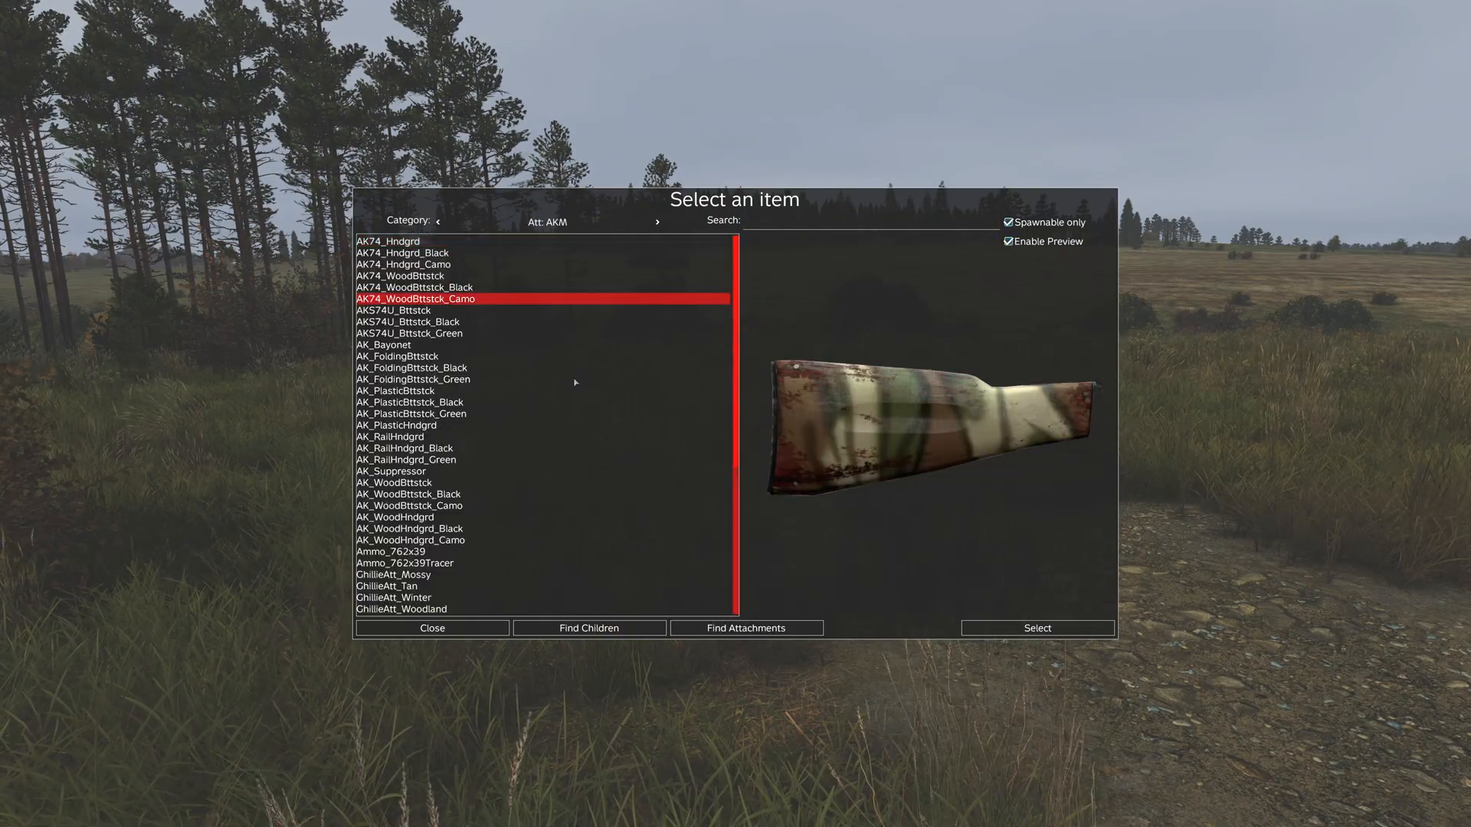
{"action": "key", "text": "Up"}
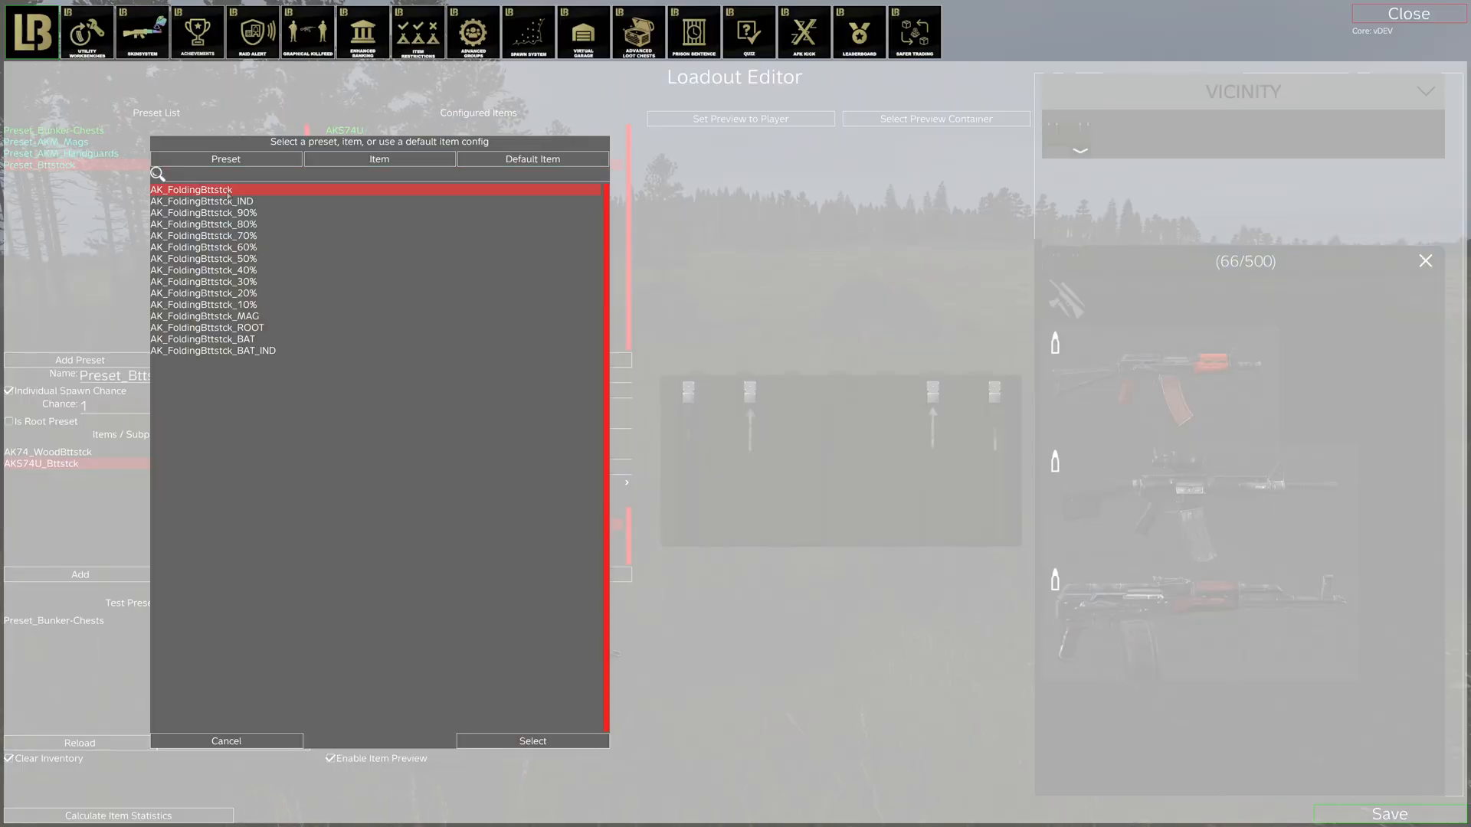
{"action": "double_click", "coordinate": [229, 191]}
Step: Filter the AKM's attachments by "bt", preview the buttstocks, and add the plain AK_WoodBttstck config to Preset_Bttstock
{"action": "left_click", "coordinate": [125, 574]}
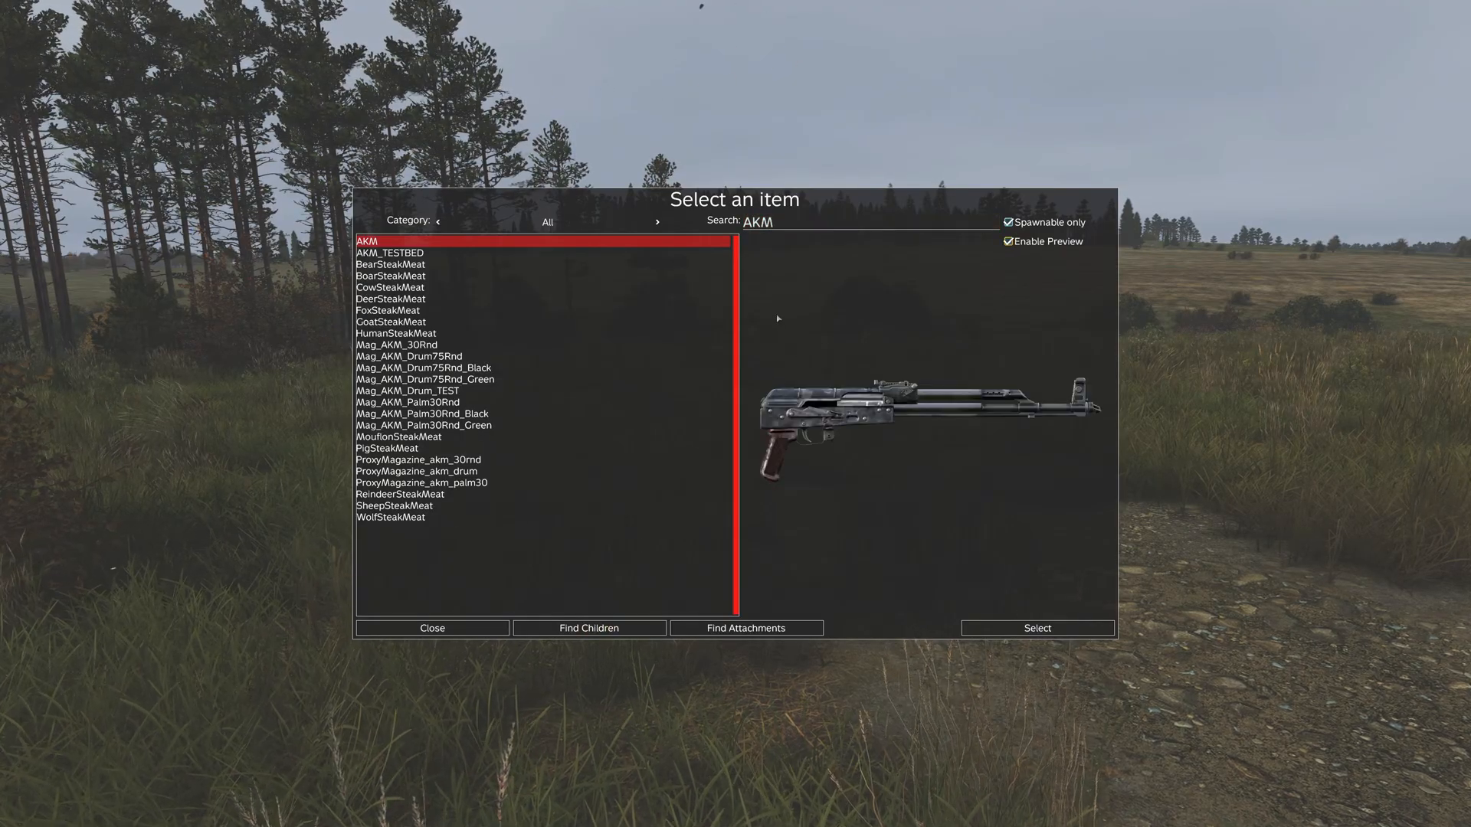
{"action": "left_click", "coordinate": [746, 628]}
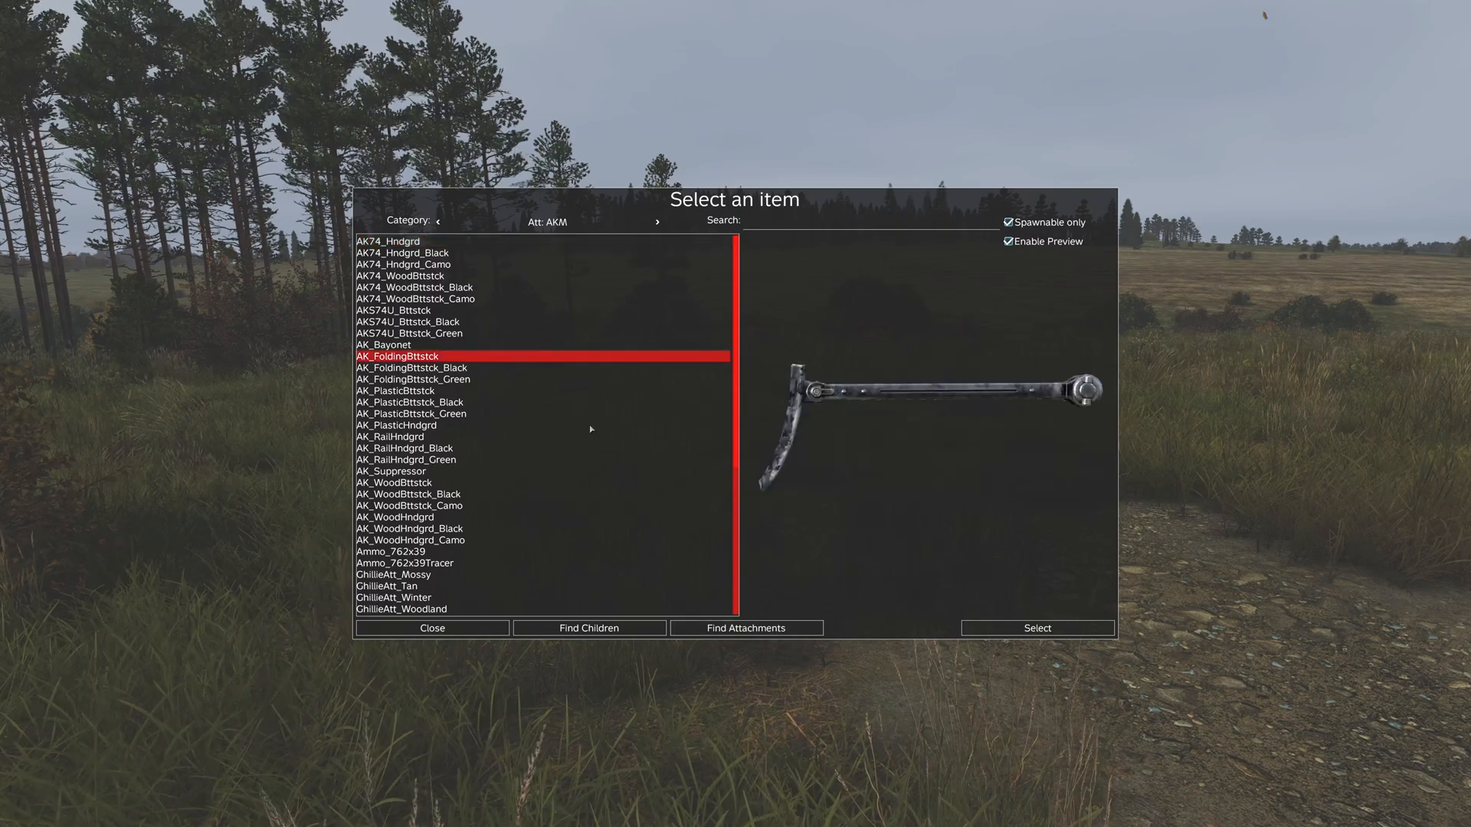
{"action": "left_click", "coordinate": [797, 224]}
{"action": "type", "text": "bt_"}
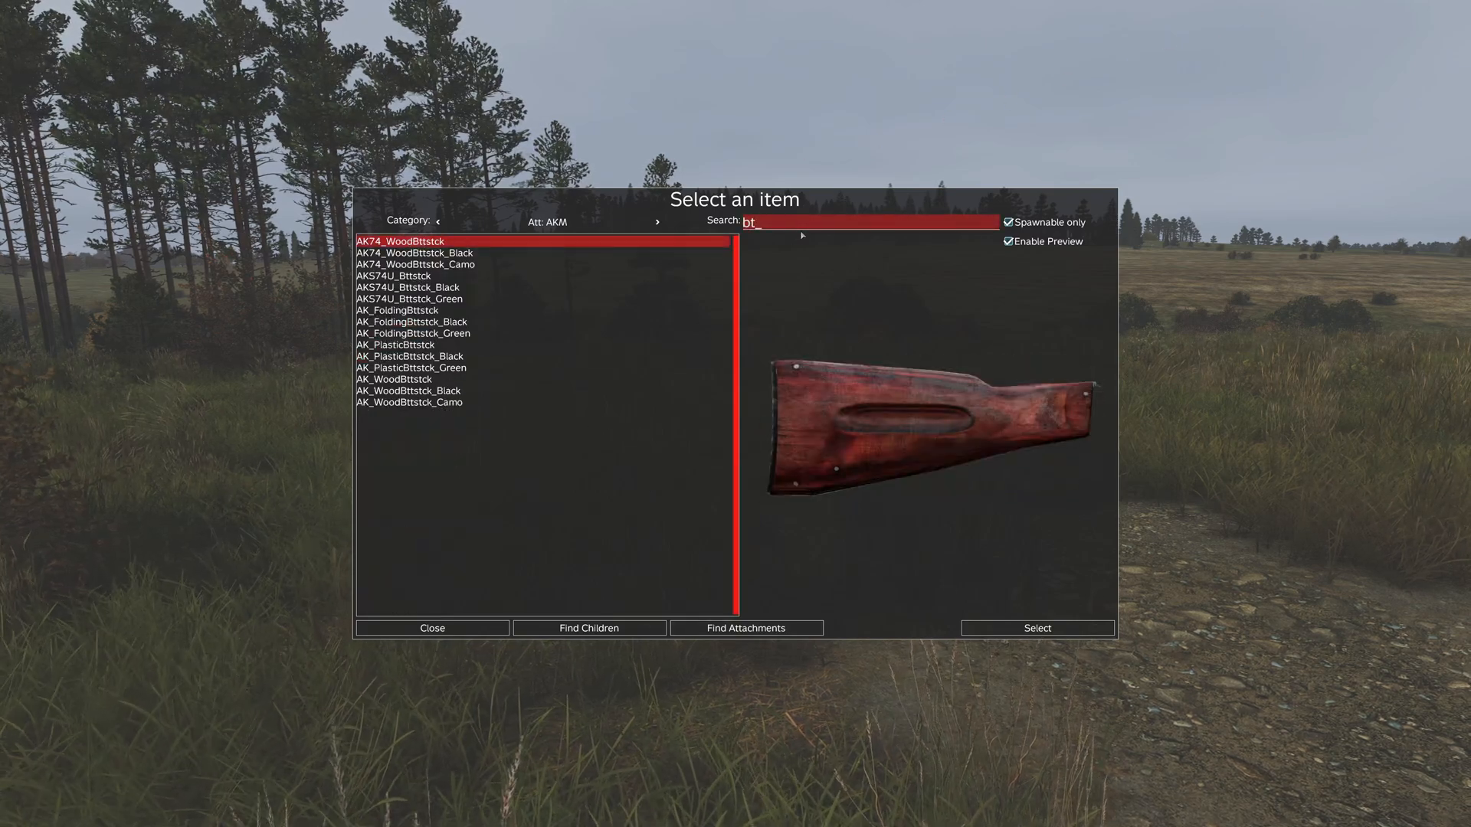
{"action": "key", "text": "Down"}
{"action": "key", "text": "Down"}
{"action": "key", "text": "Down"}
{"action": "key", "text": "Down"}
{"action": "key", "text": "Down"}
{"action": "key", "text": "Down"}
{"action": "key", "text": "Down"}
{"action": "key", "text": "Down"}
{"action": "key", "text": "Down"}
{"action": "key", "text": "Down"}
{"action": "key", "text": "Down"}
{"action": "key", "text": "Down"}
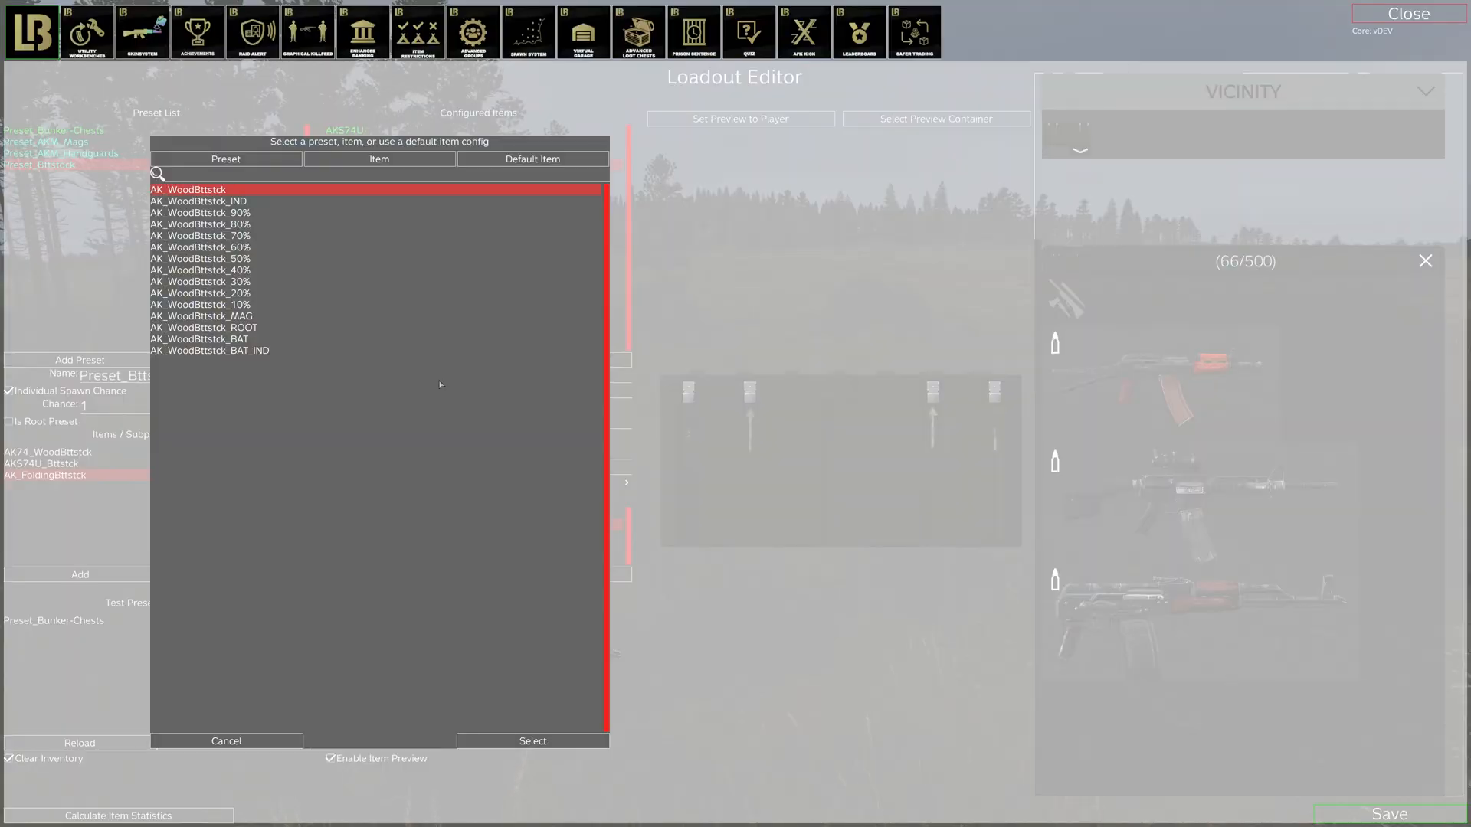
{"action": "double_click", "coordinate": [217, 191]}
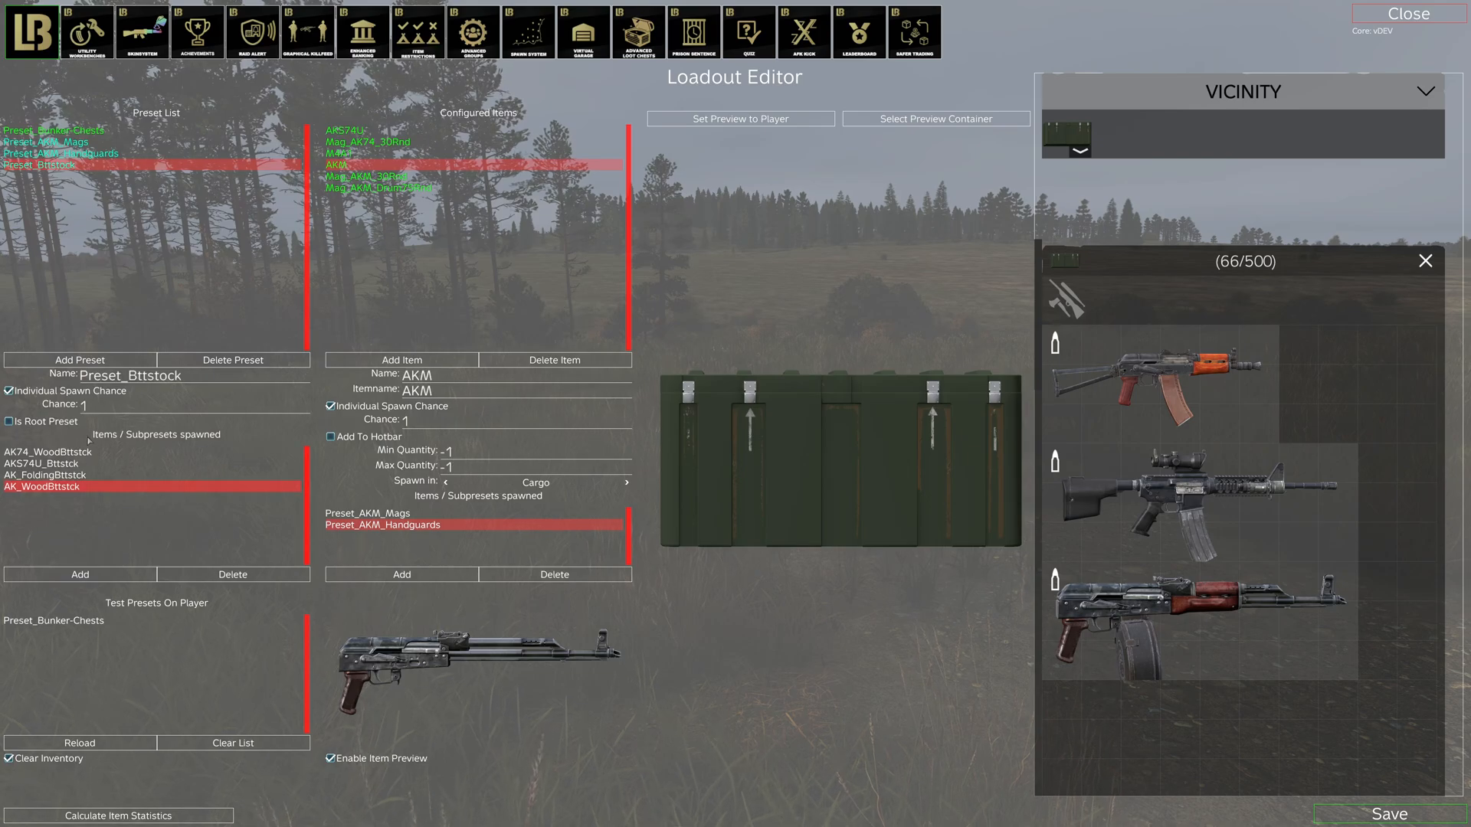
{"action": "left_click", "coordinate": [45, 452]}
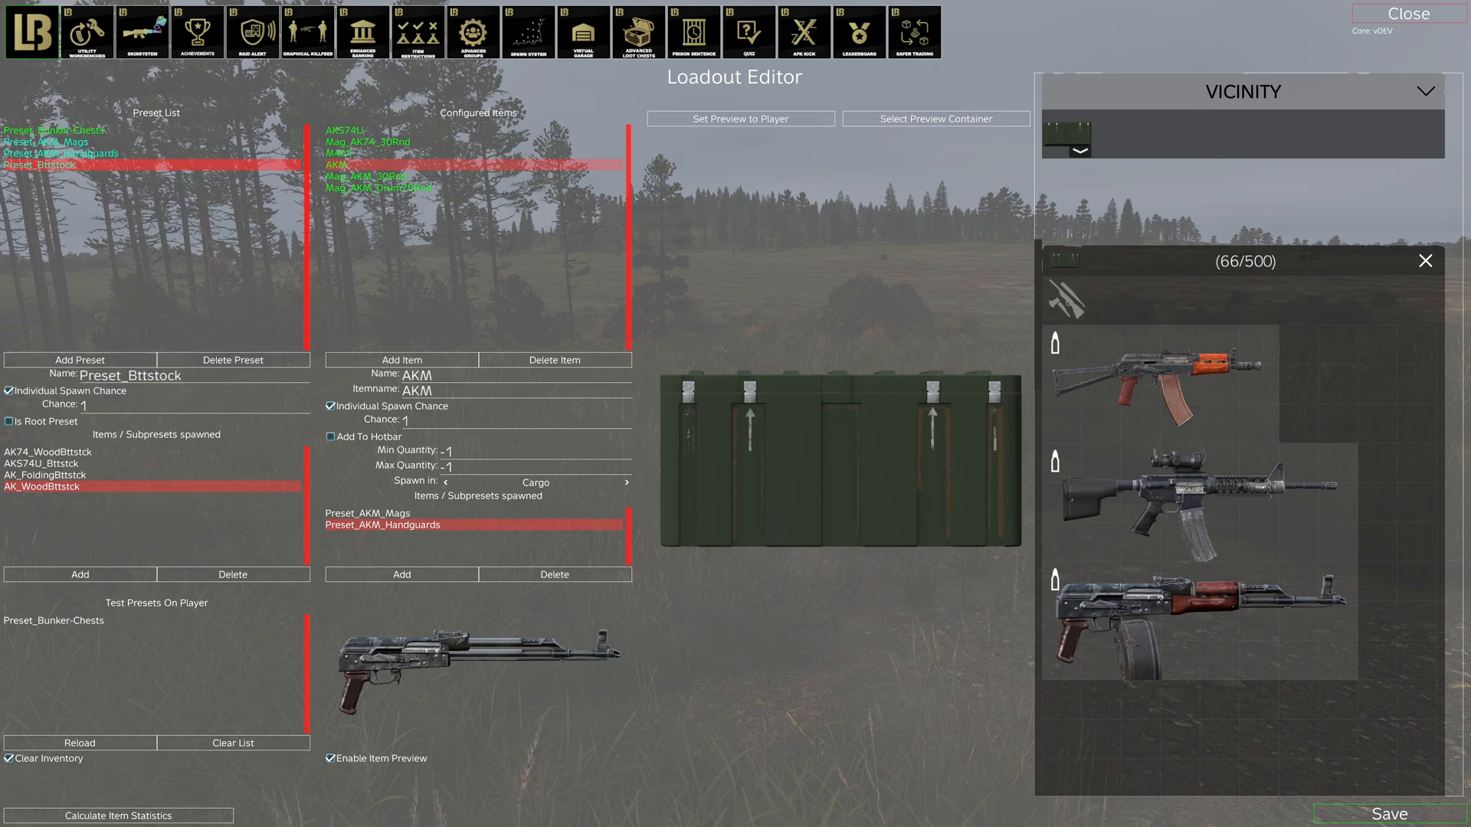
Step: Add the Preset_Bttstock preset to the AKM item as a sub-preset
{"action": "left_click", "coordinate": [419, 576]}
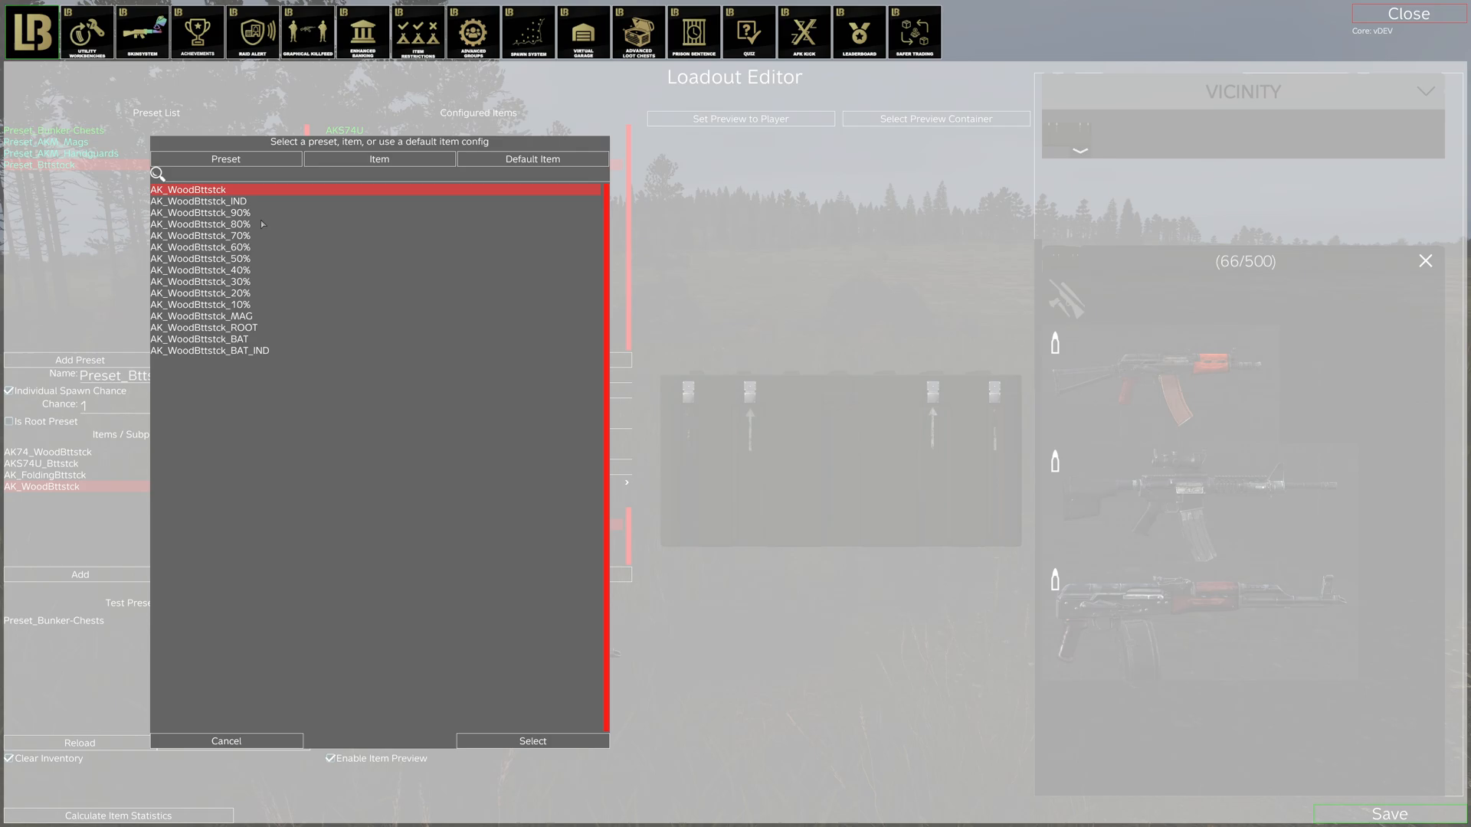
{"action": "left_click", "coordinate": [266, 159]}
{"action": "double_click", "coordinate": [228, 226]}
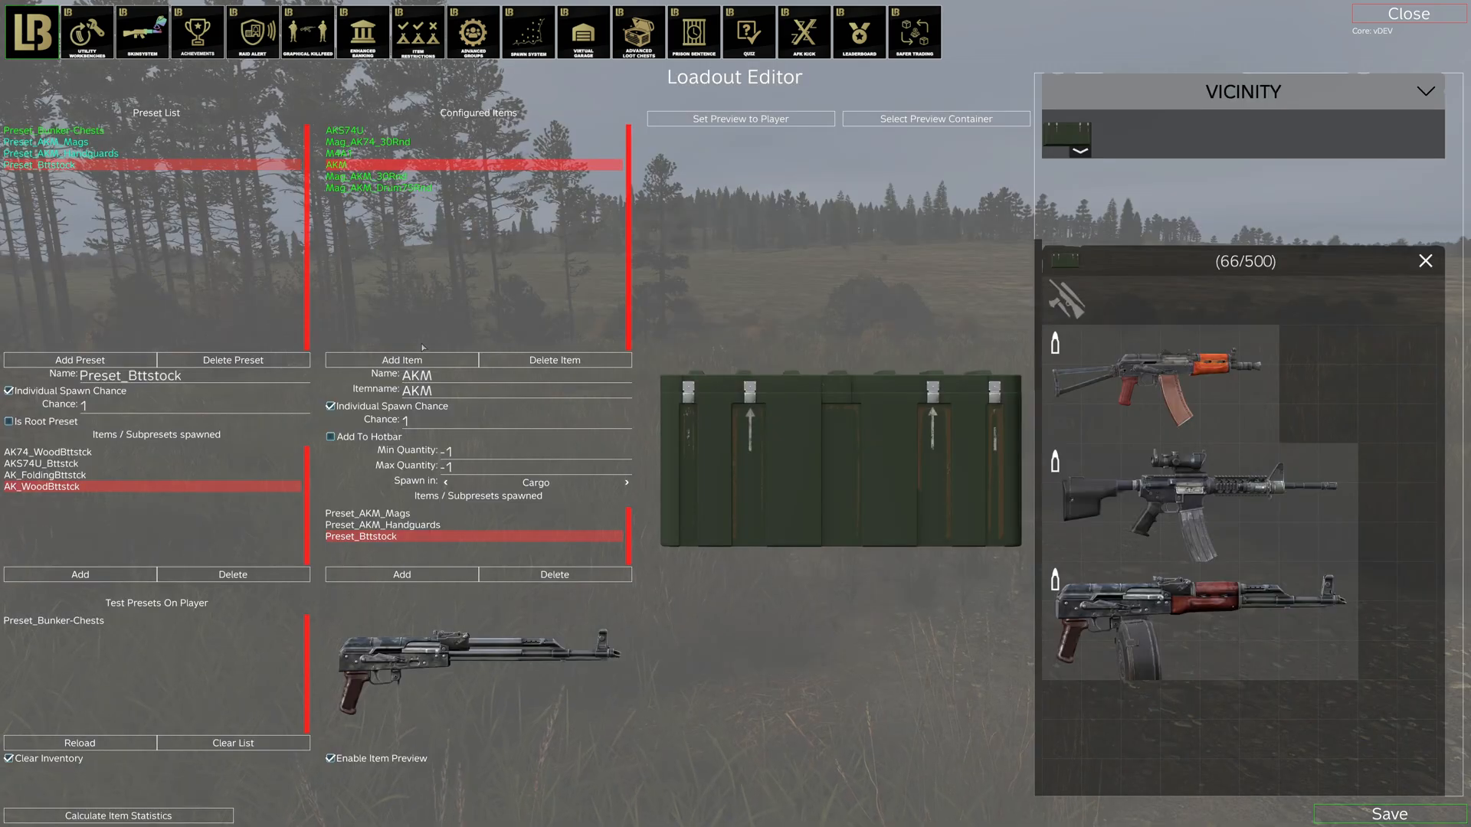
Step: Rename the buttstock preset to Preset_AKM_Bttstock and replace the AKM's Preset_Bttstock entry with the renamed preset
{"action": "left_click", "coordinate": [170, 406]}
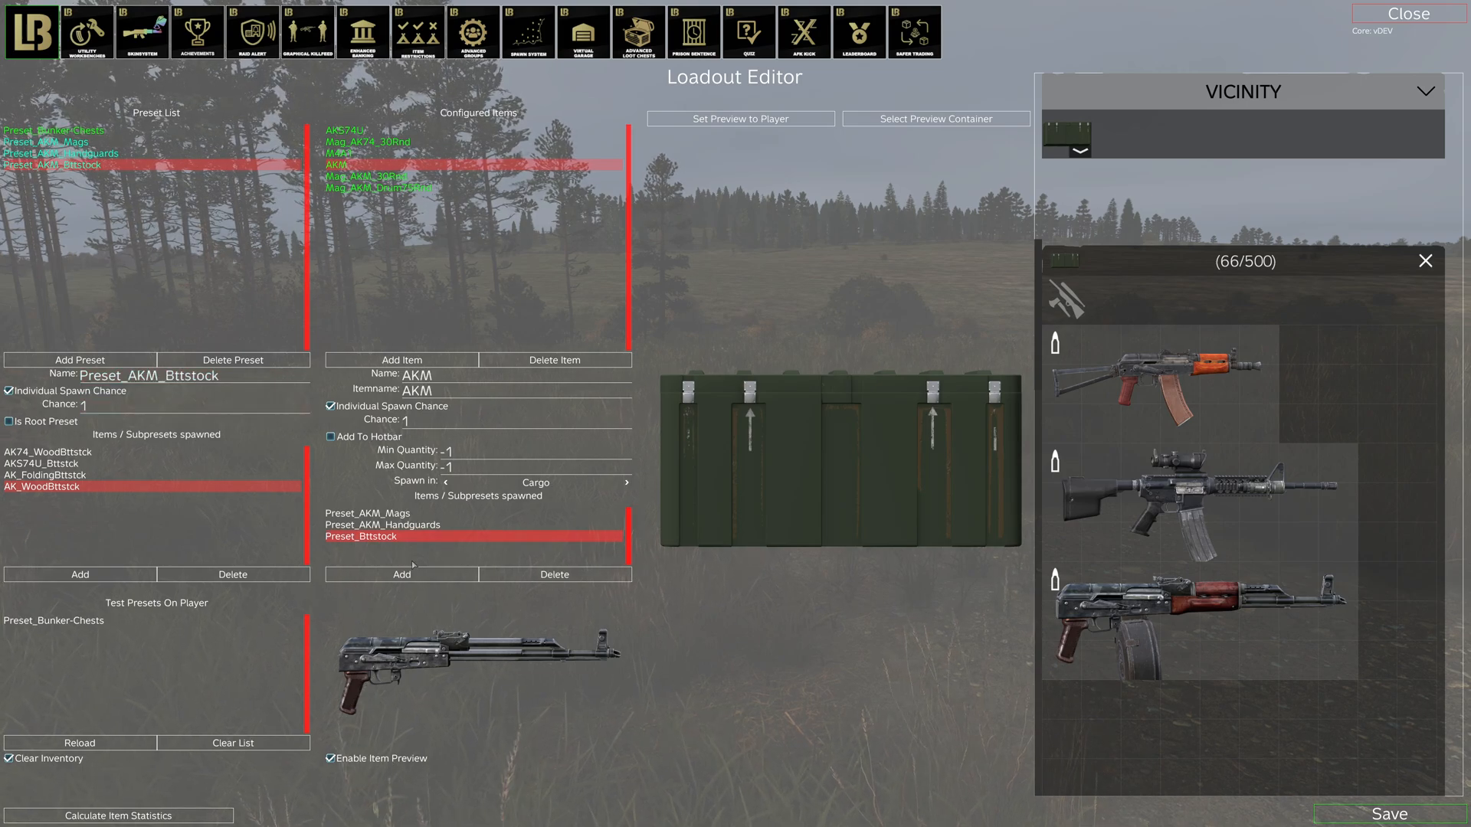
{"action": "left_click", "coordinate": [507, 575]}
{"action": "left_click", "coordinate": [405, 574]}
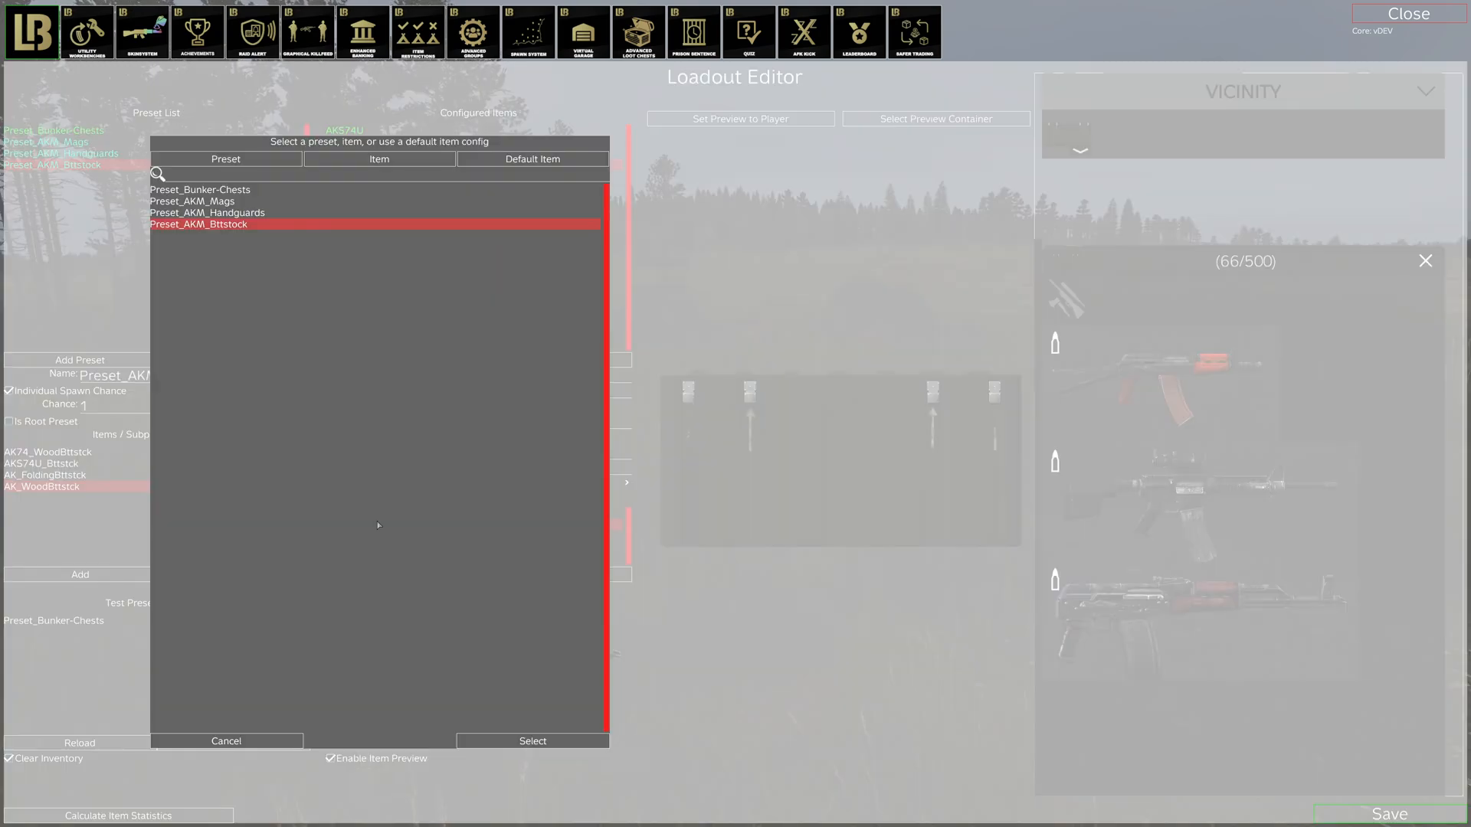
{"action": "left_click", "coordinate": [533, 741]}
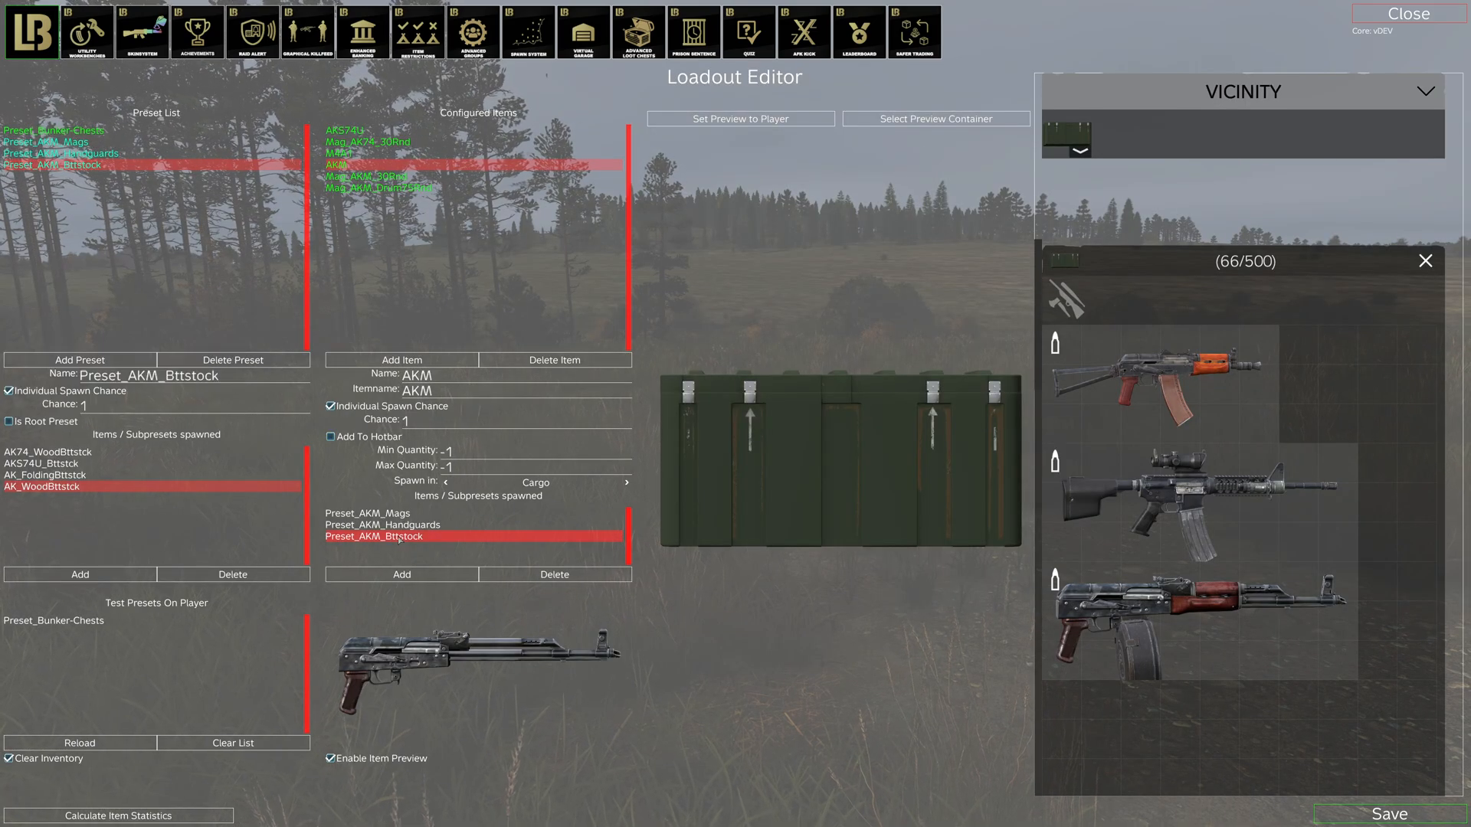
Step: Respawn the bunker chest loot several times to examine the AKM's buttstock variations alongside its handguards and magazines
{"action": "left_click", "coordinate": [117, 744]}
{"action": "left_click", "coordinate": [113, 745]}
{"action": "left_click", "coordinate": [109, 747]}
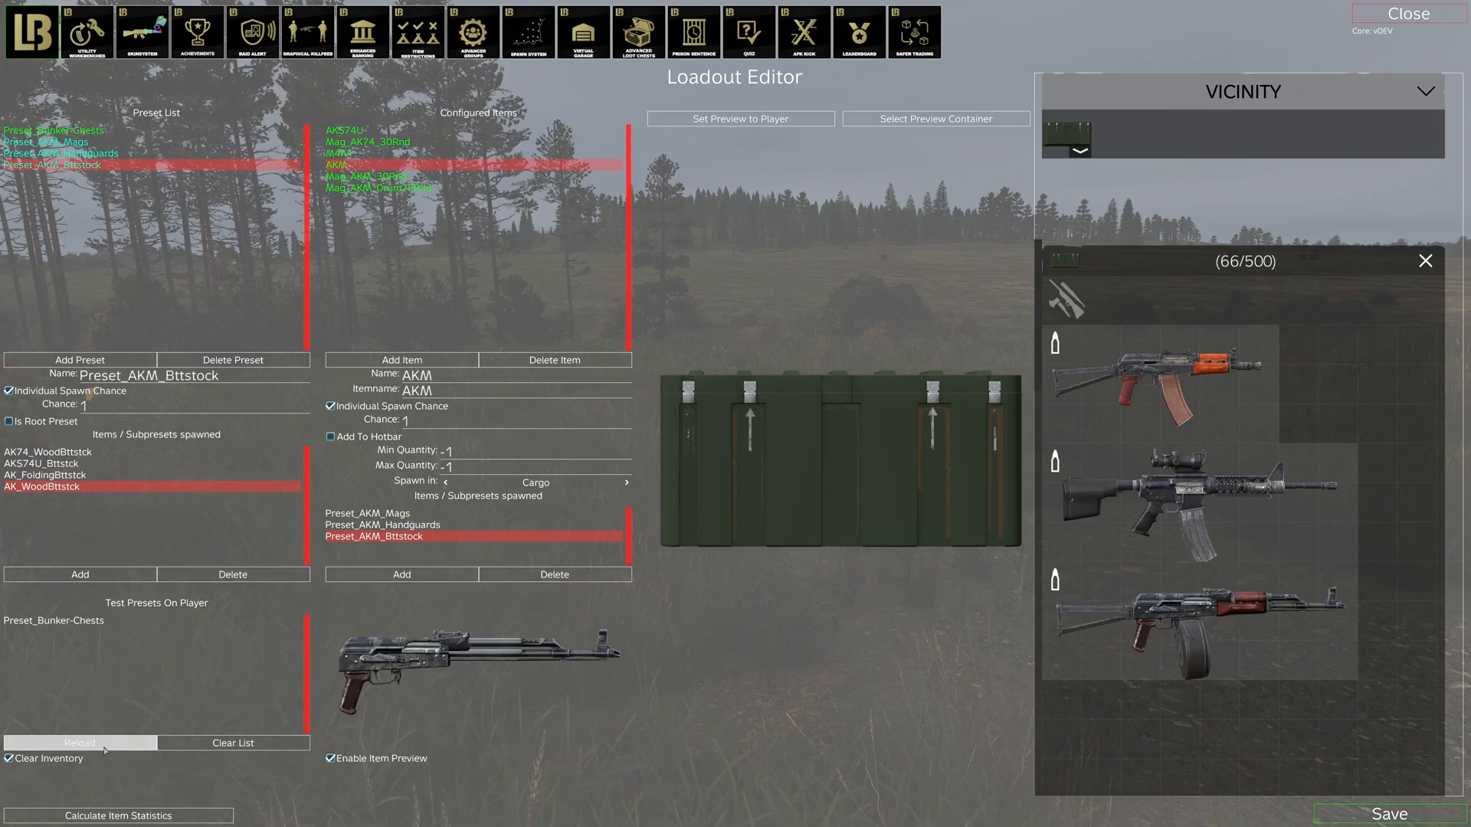
{"action": "left_click", "coordinate": [104, 750]}
{"action": "left_click", "coordinate": [104, 749]}
{"action": "left_click", "coordinate": [104, 749]}
{"action": "left_click", "coordinate": [104, 749]}
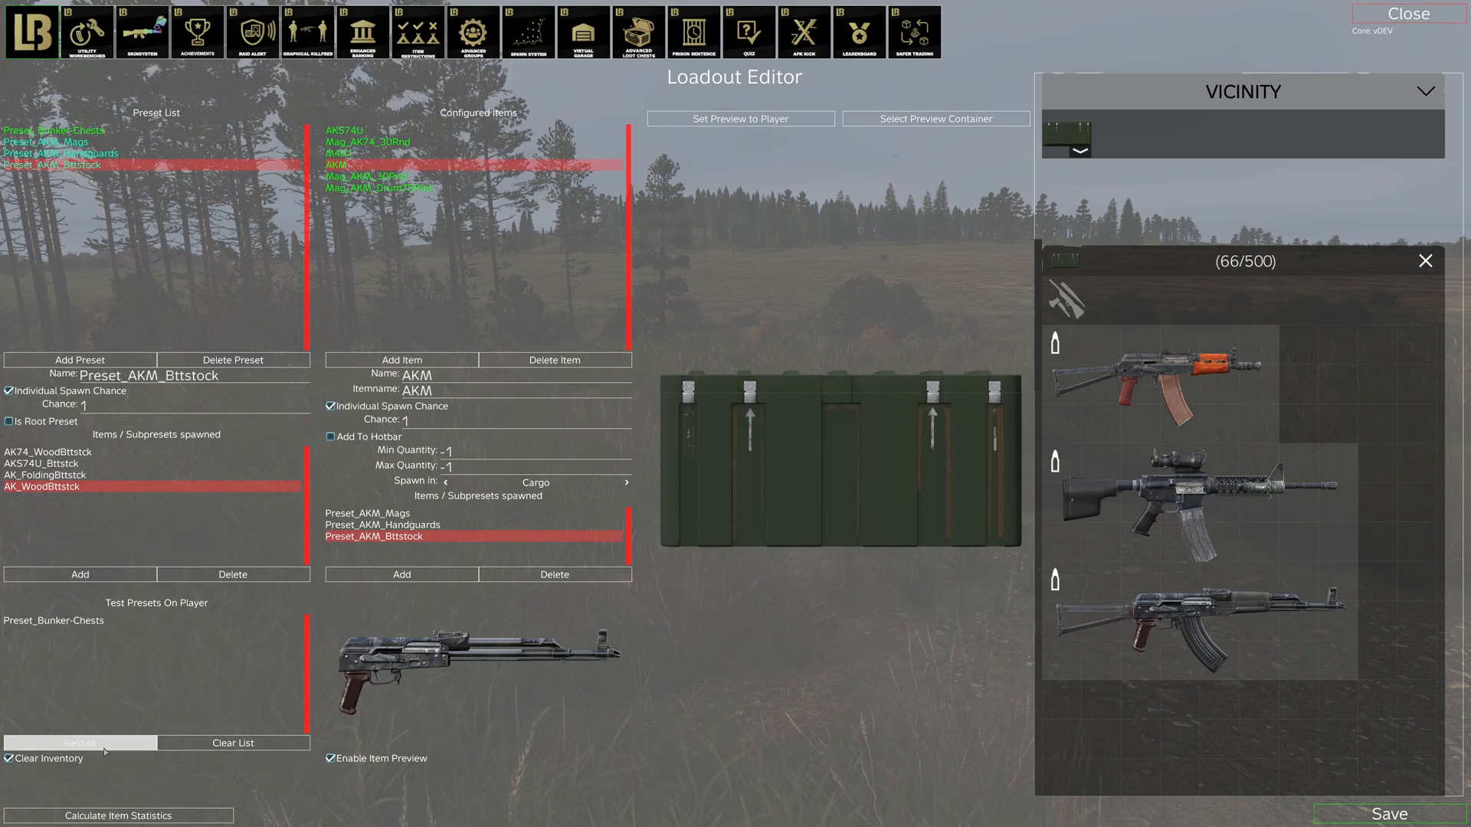
{"action": "left_click", "coordinate": [104, 750]}
{"action": "left_click", "coordinate": [104, 749]}
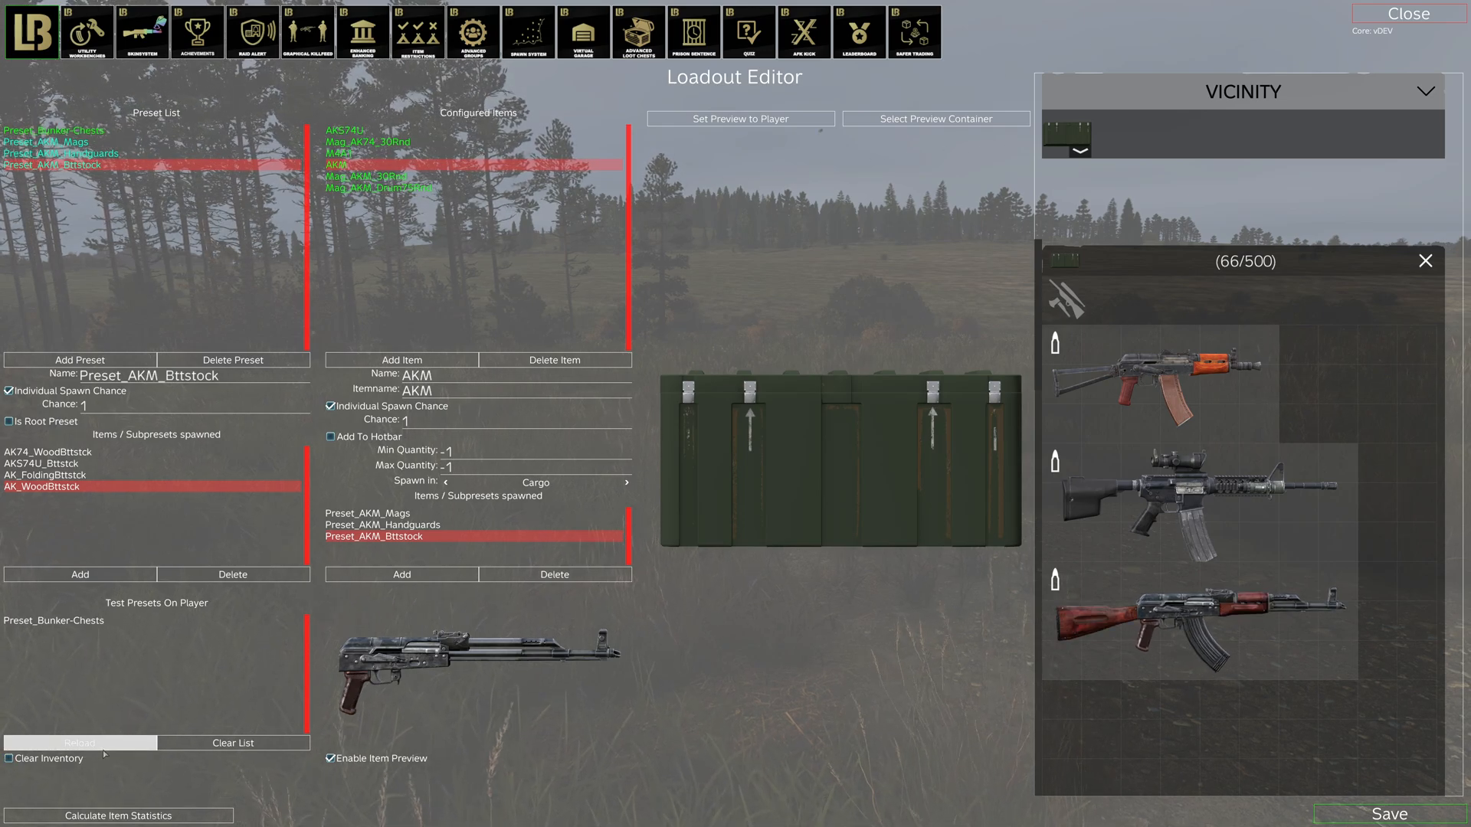
{"action": "left_click", "coordinate": [105, 749]}
{"action": "left_click", "coordinate": [105, 749]}
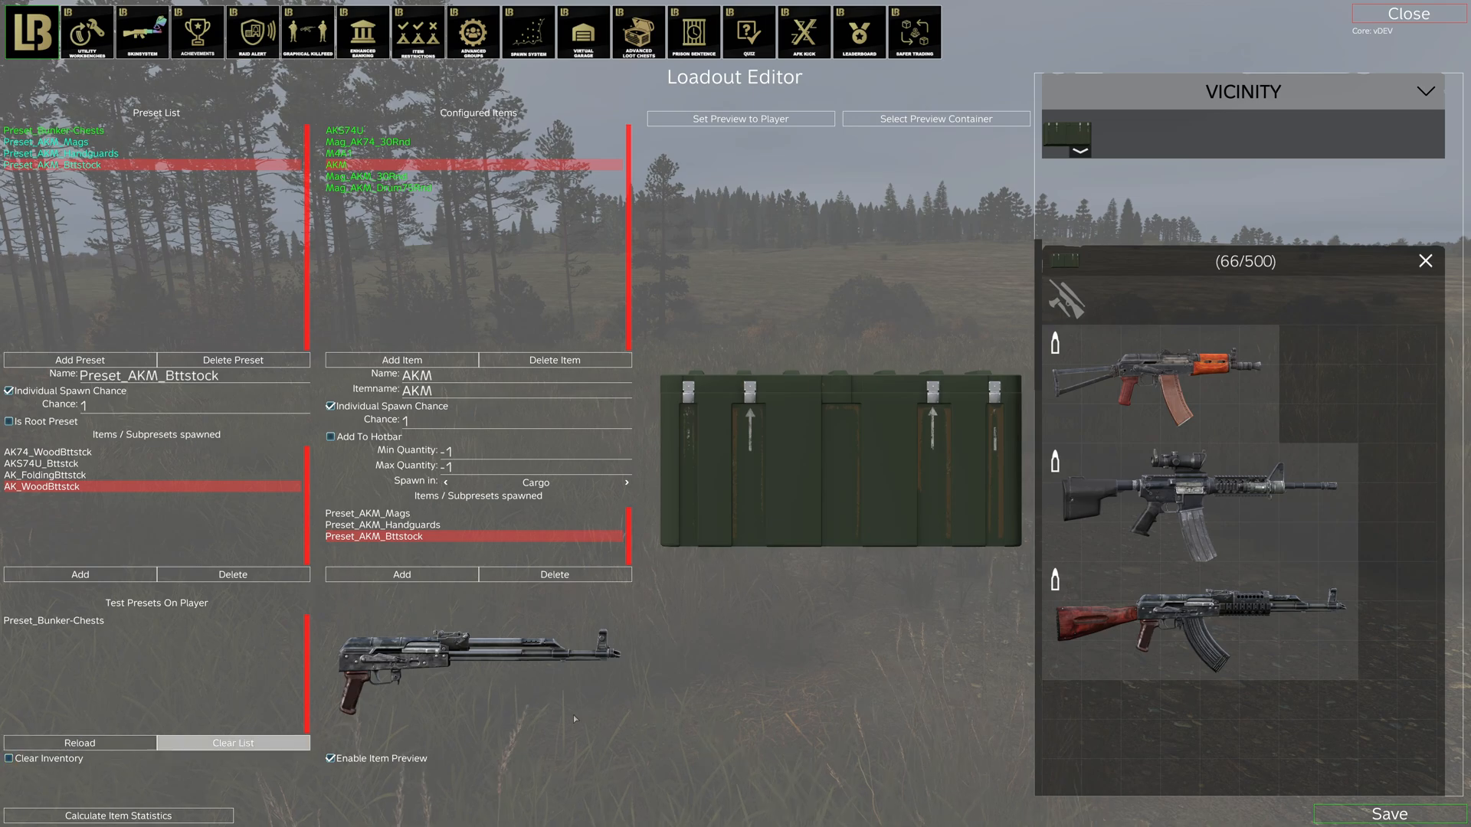
Step: Search the default items for "supp" and add the AK_Suppressor_30% config to the AKM item
{"action": "left_click", "coordinate": [439, 580]}
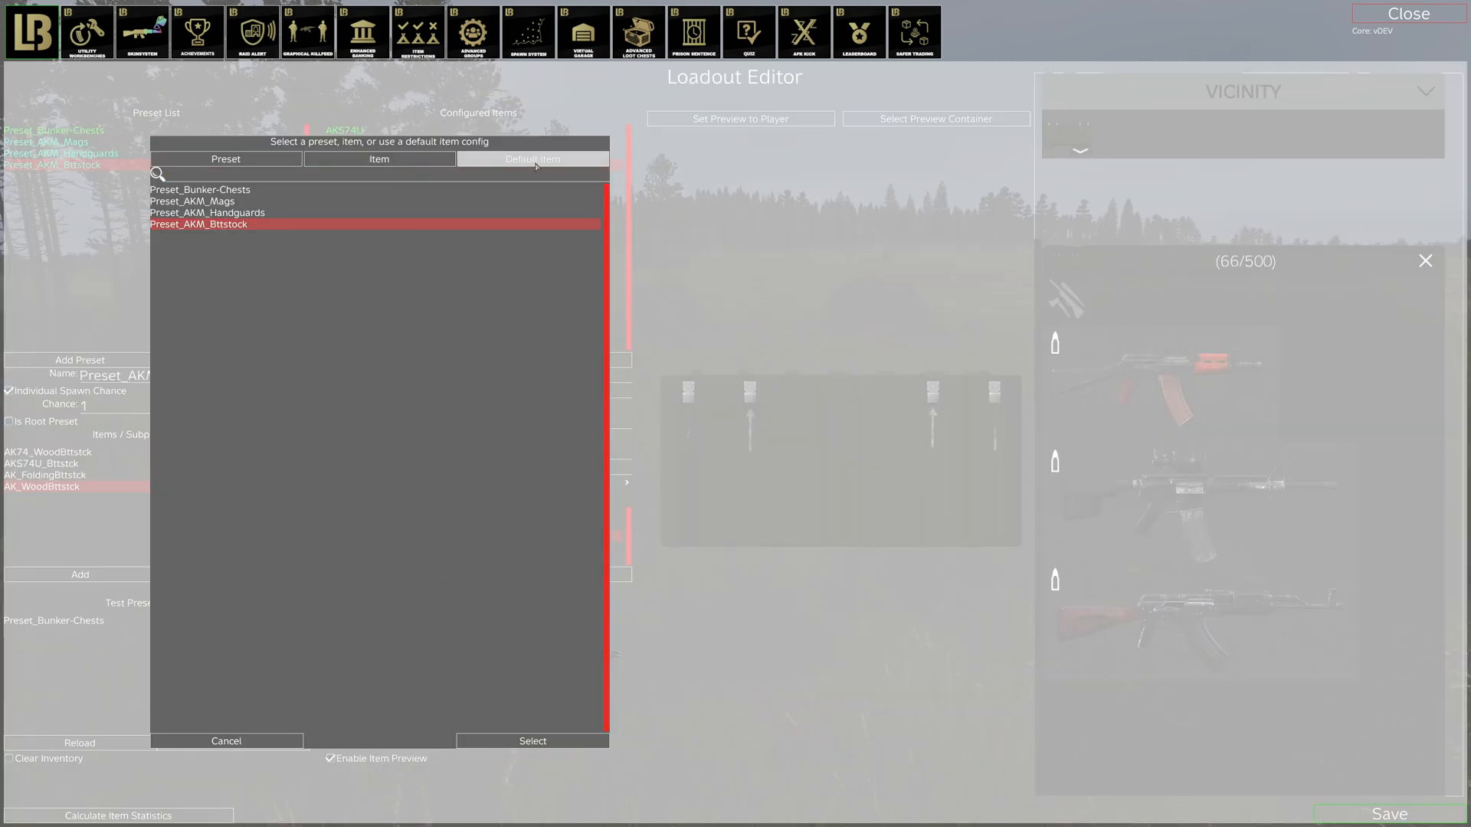
{"action": "left_click", "coordinate": [507, 160]}
{"action": "left_click", "coordinate": [772, 226]}
{"action": "key", "text": "BackSpace"}
{"action": "key", "text": "BackSpace"}
{"action": "key", "text": "BackSpace"}
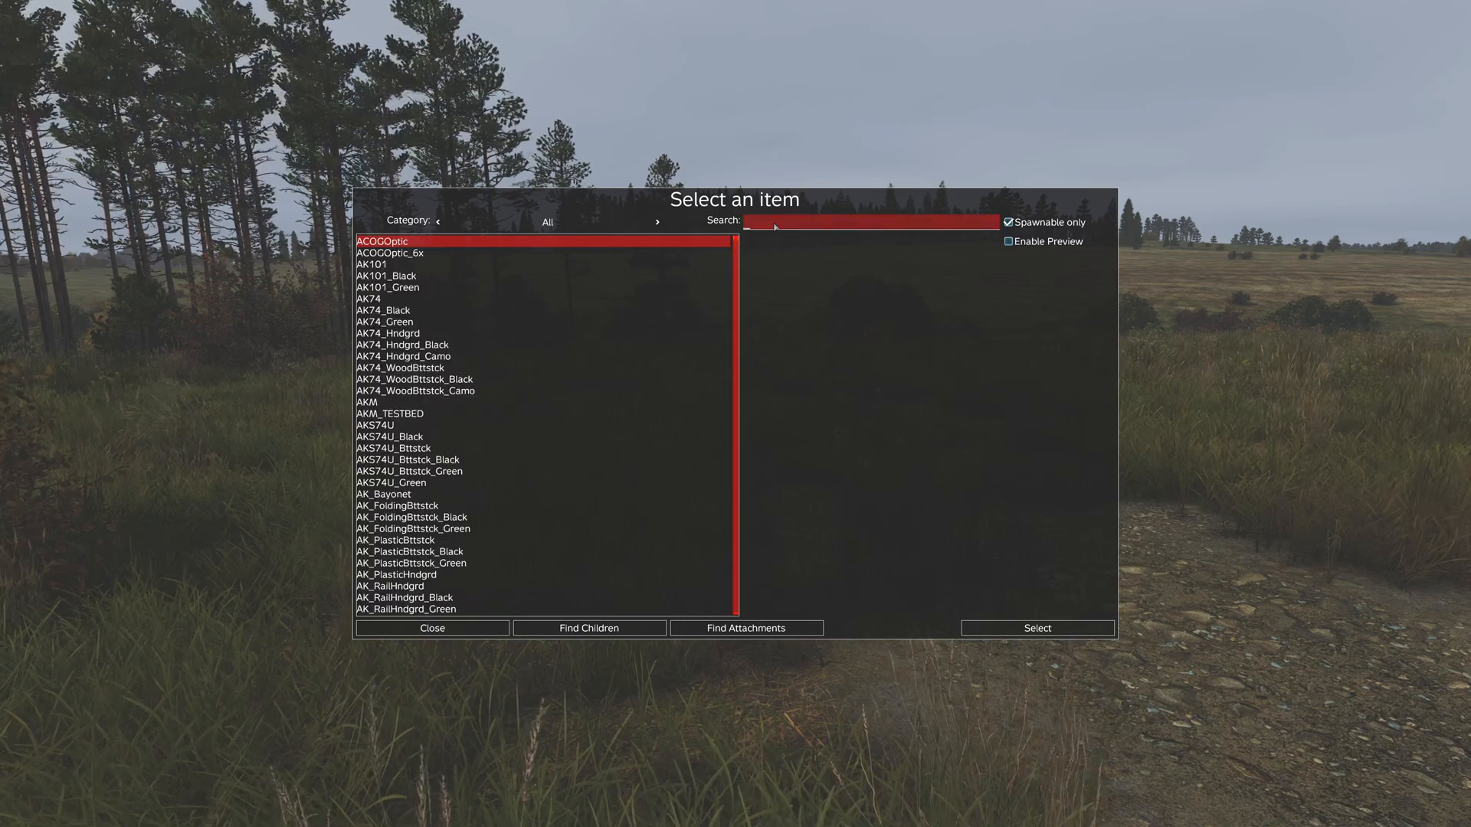
{"action": "type", "text": "supp"}
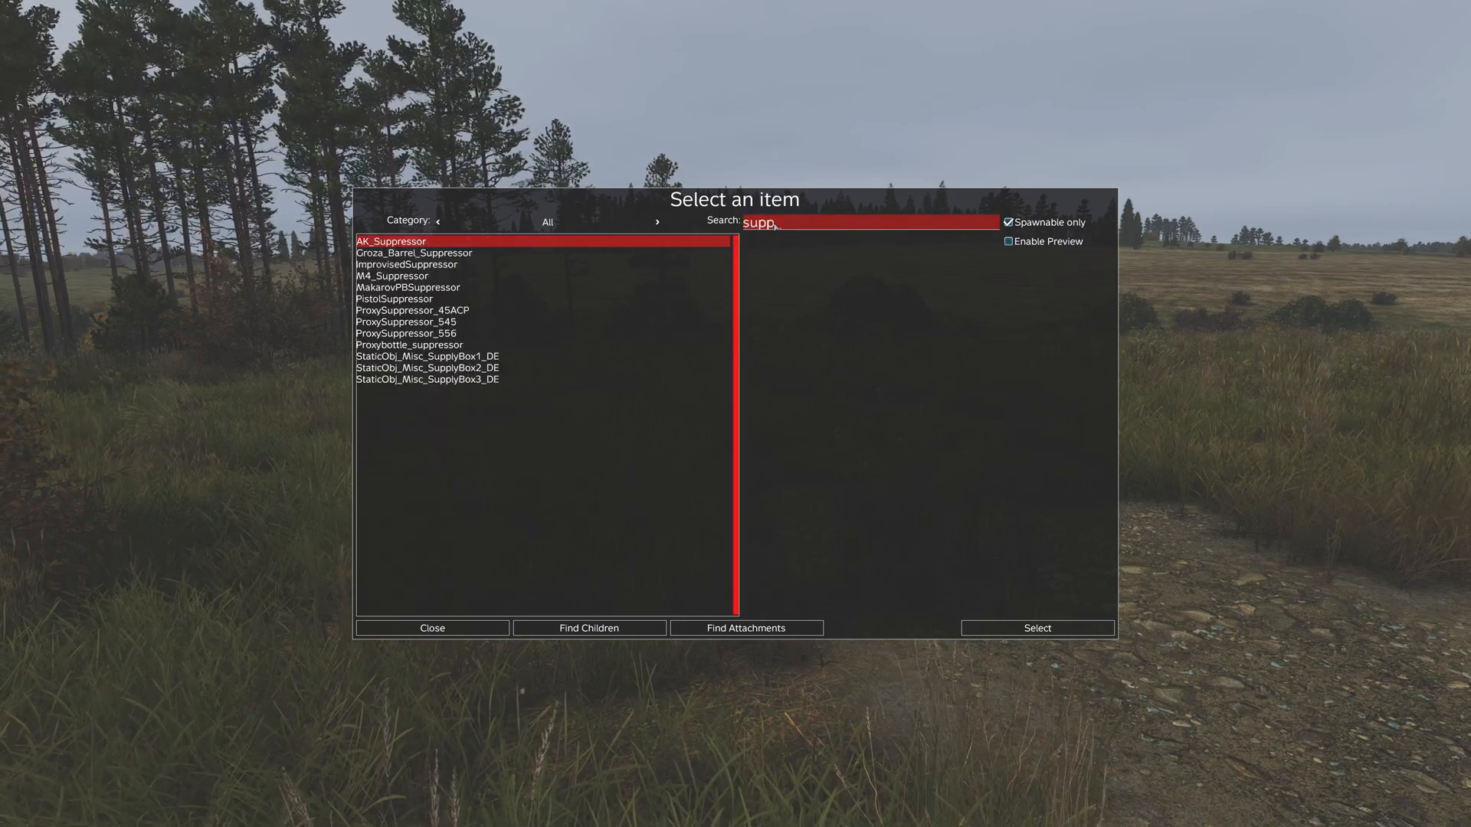
{"action": "double_click", "coordinate": [498, 241]}
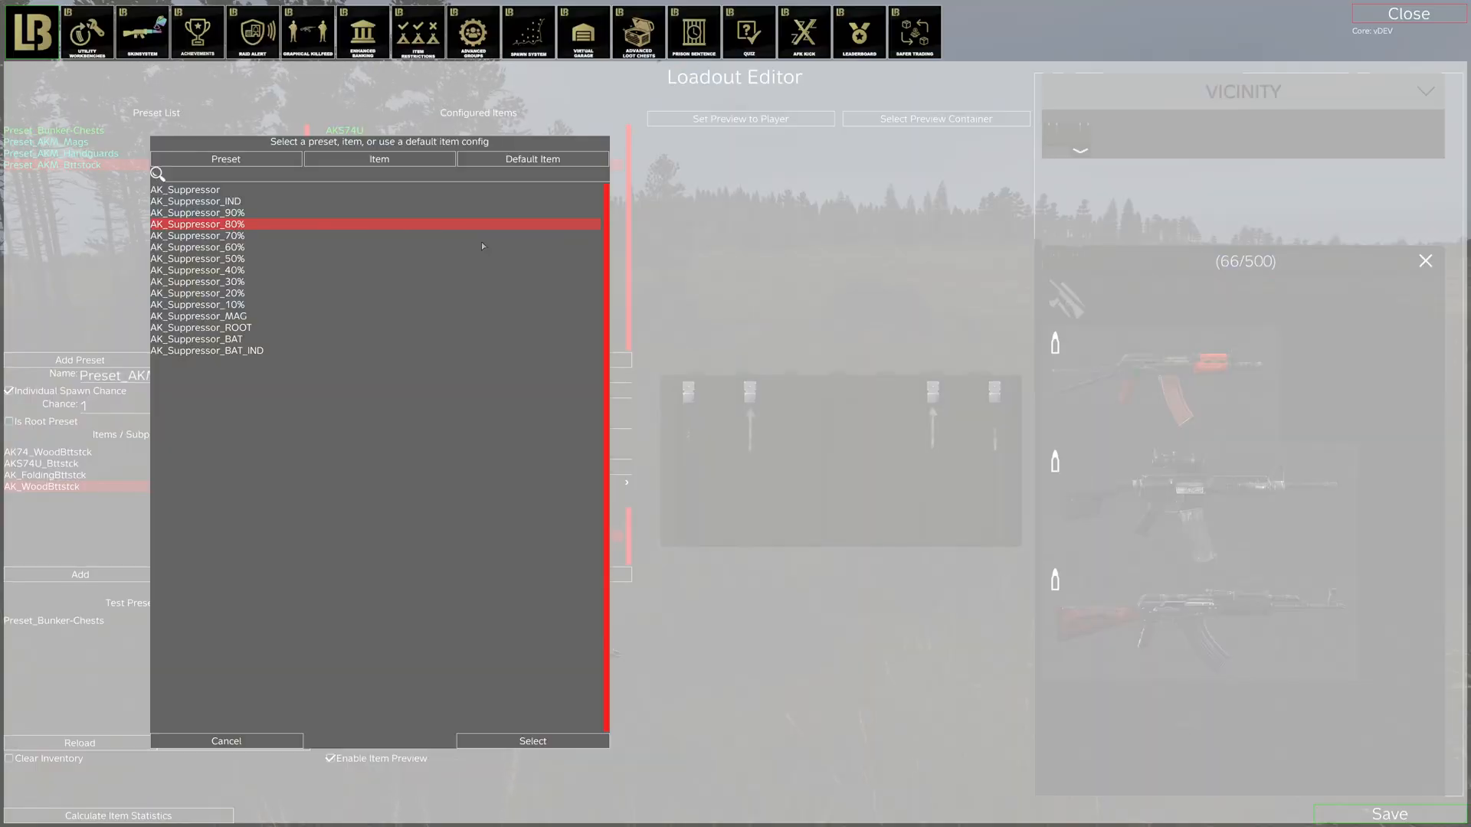
{"action": "double_click", "coordinate": [250, 284]}
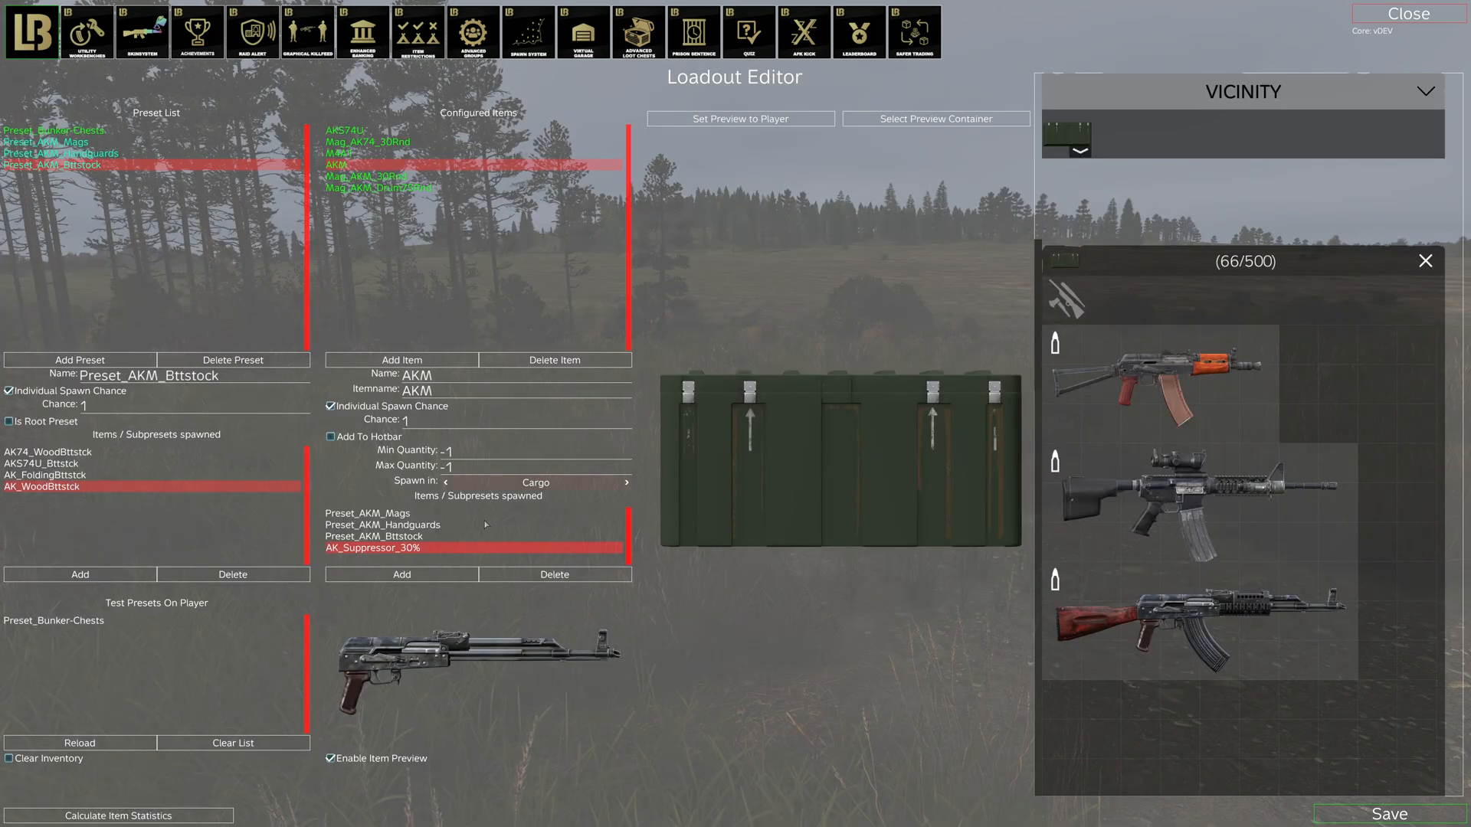
Step: Respawn the bunker chest loot repeatedly to check how often the AKM spawns with its suppressor
{"action": "left_click", "coordinate": [108, 745]}
{"action": "left_click", "coordinate": [109, 750]}
{"action": "left_click", "coordinate": [108, 750]}
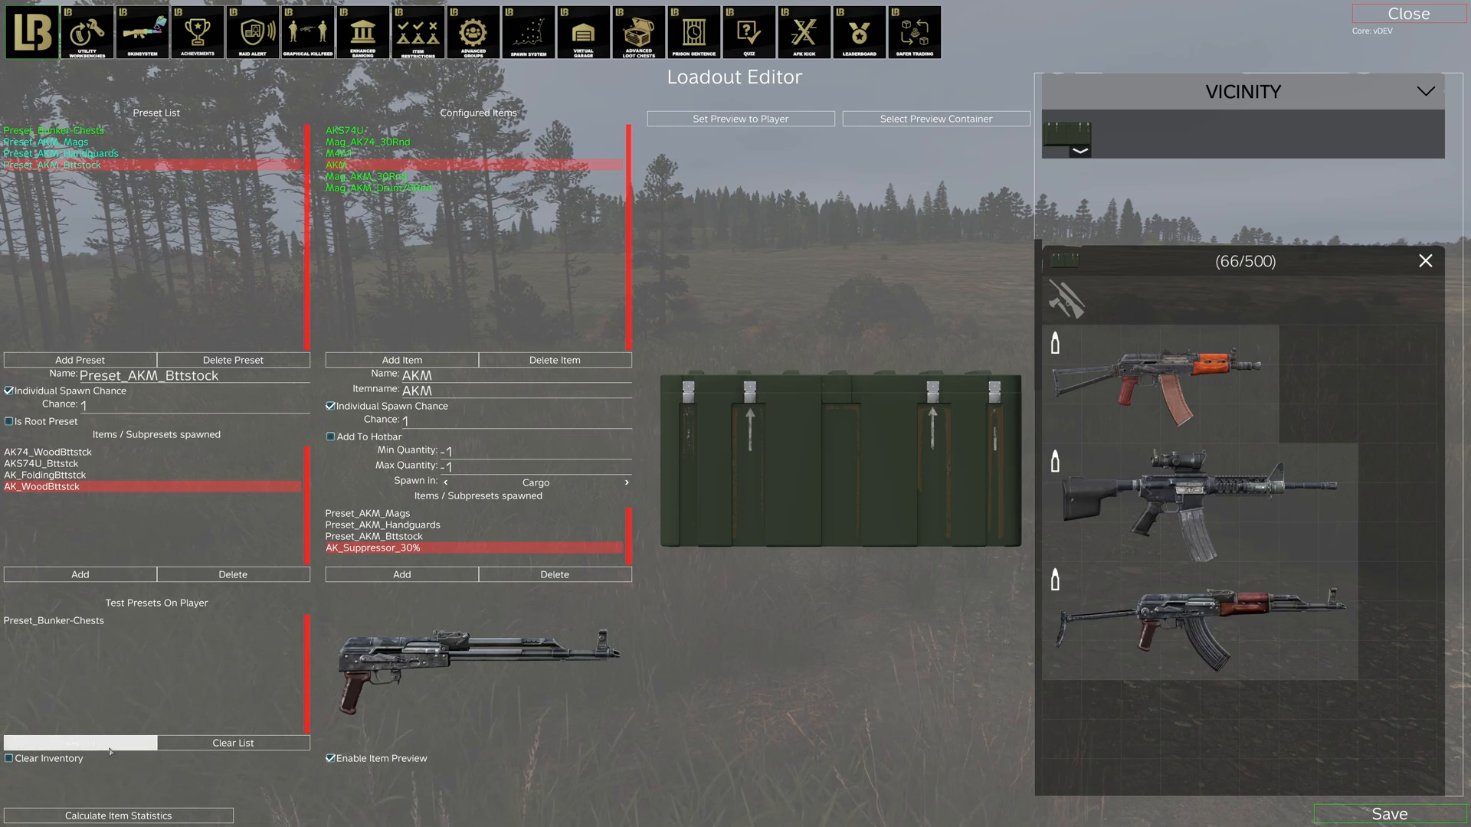
{"action": "left_click", "coordinate": [109, 750]}
{"action": "left_click", "coordinate": [110, 750]}
{"action": "left_click", "coordinate": [110, 749]}
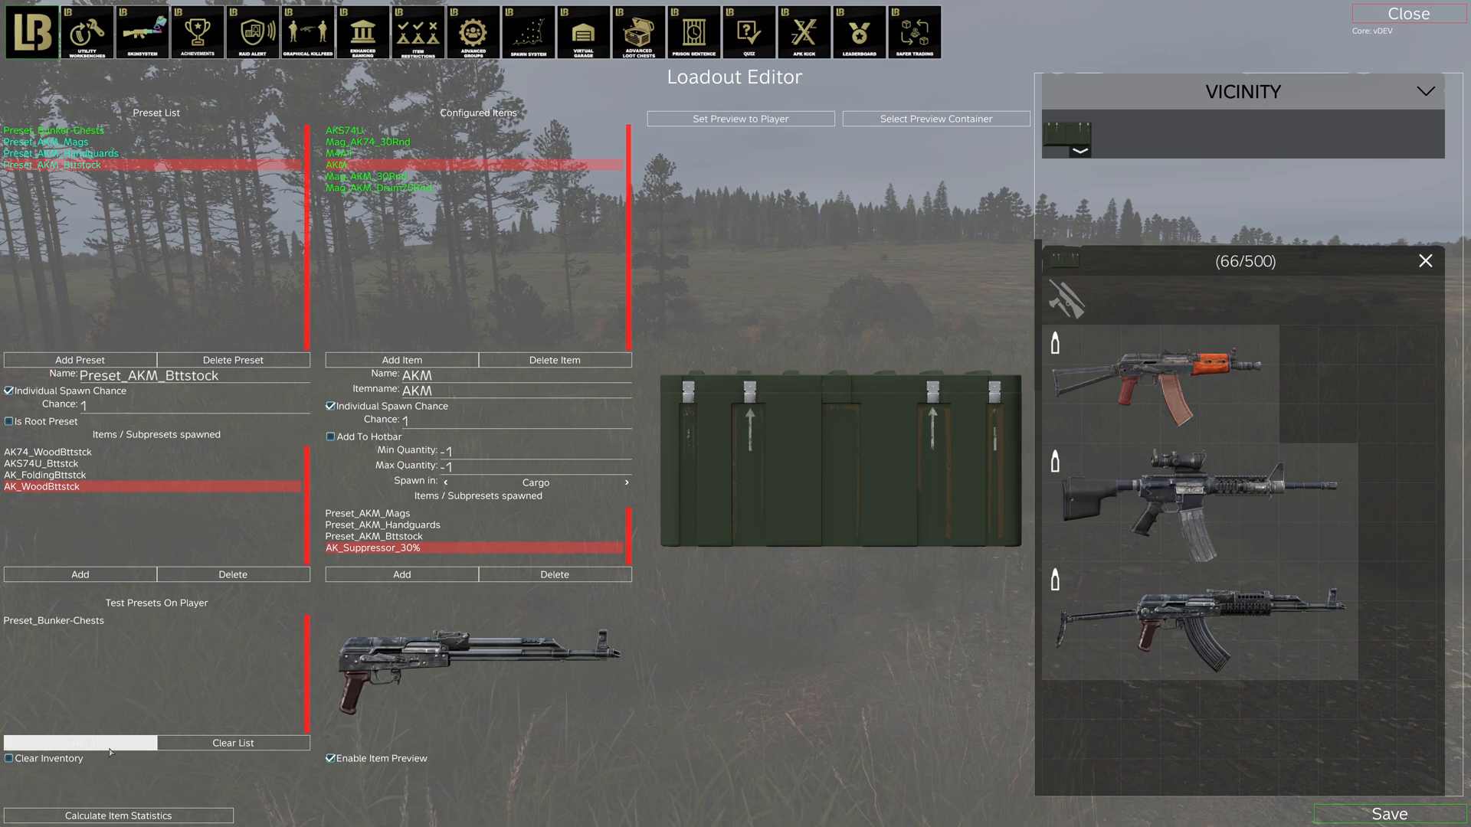
{"action": "left_click", "coordinate": [110, 749]}
{"action": "left_click", "coordinate": [110, 750]}
{"action": "left_click", "coordinate": [109, 743]}
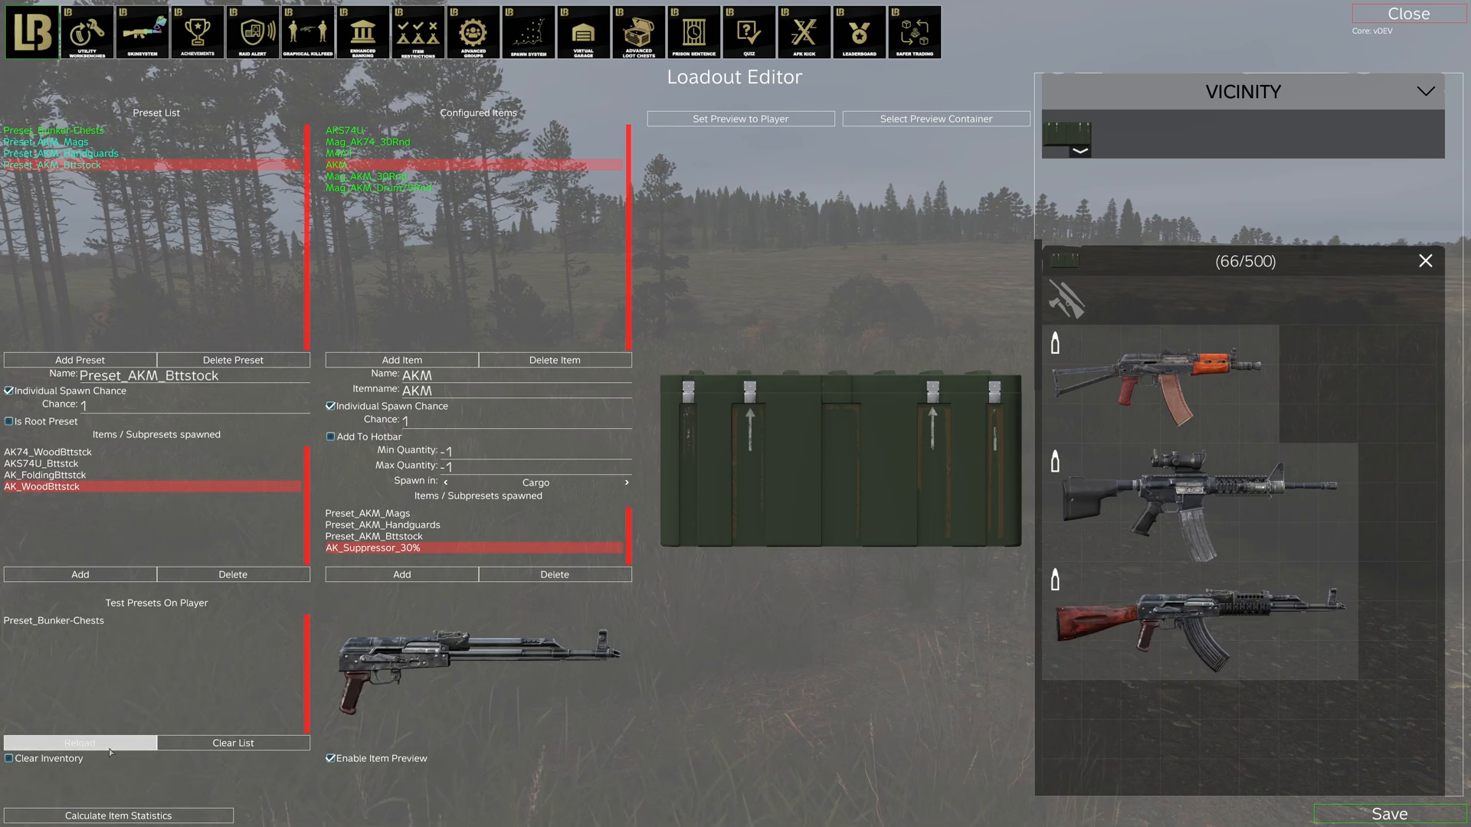
{"action": "left_click", "coordinate": [110, 743]}
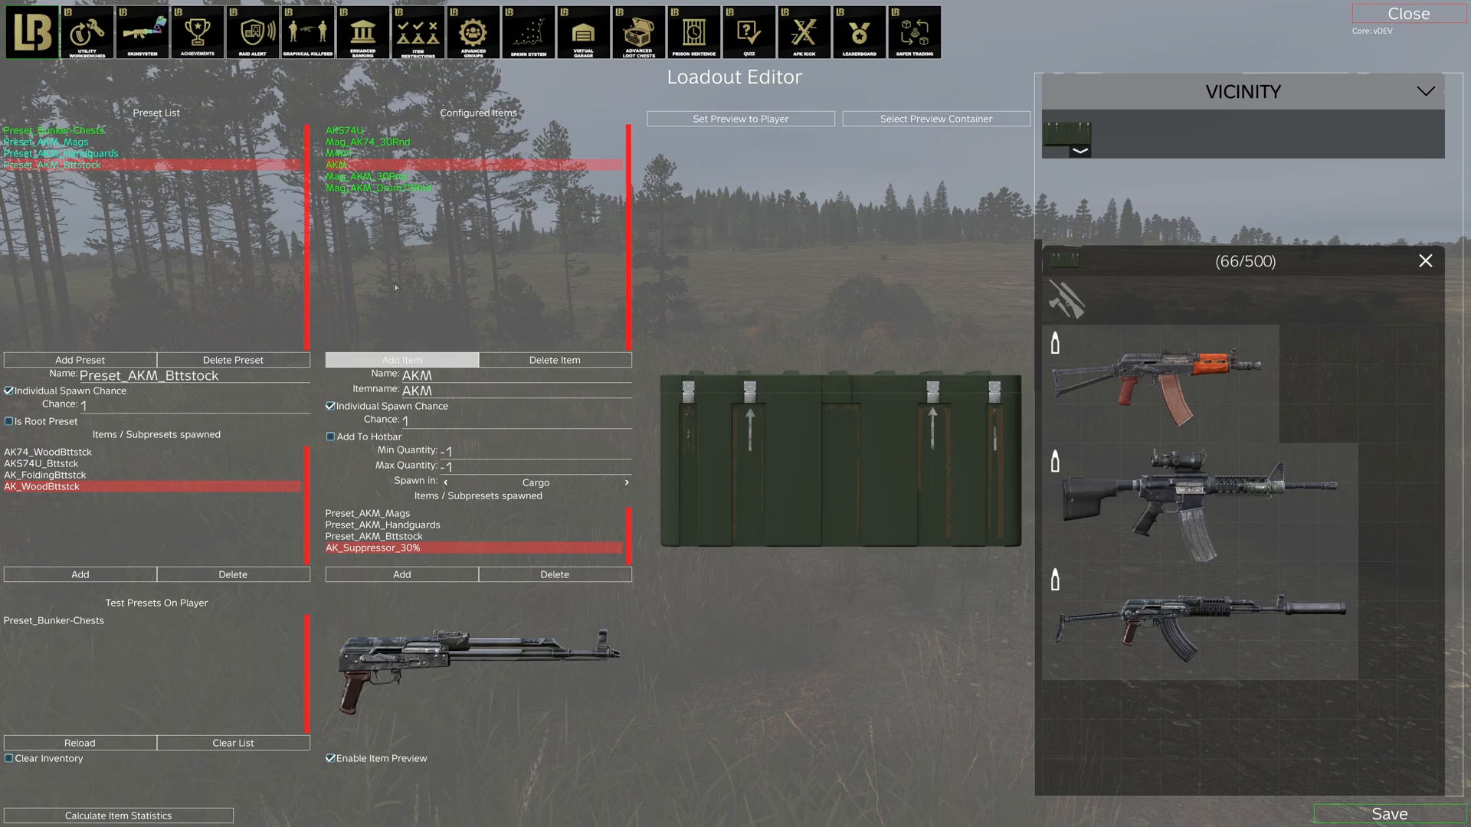
{"action": "mouse_move", "coordinate": [486, 512]}
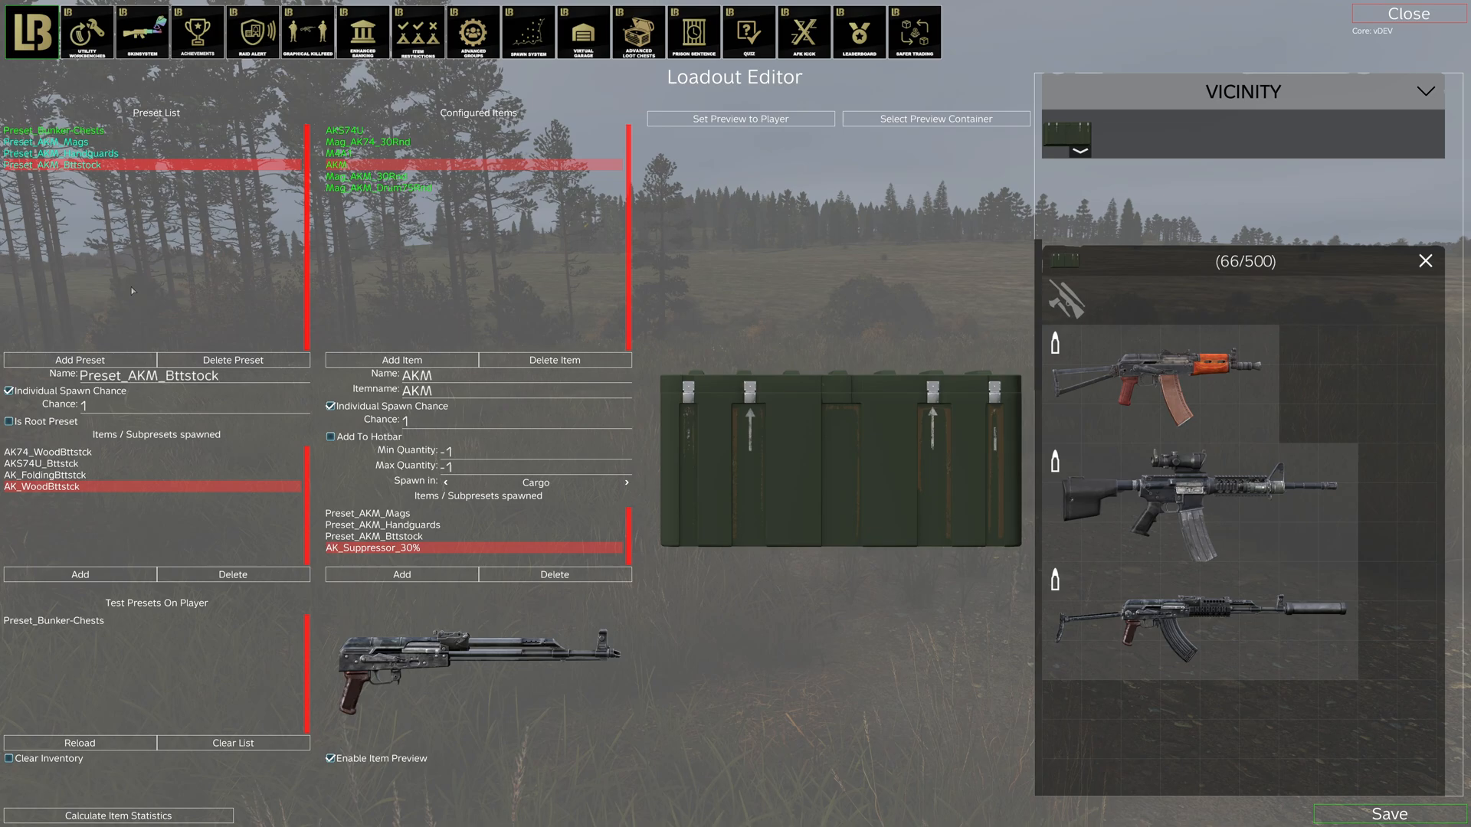
{"action": "left_click", "coordinate": [138, 142]}
{"action": "left_click", "coordinate": [141, 226]}
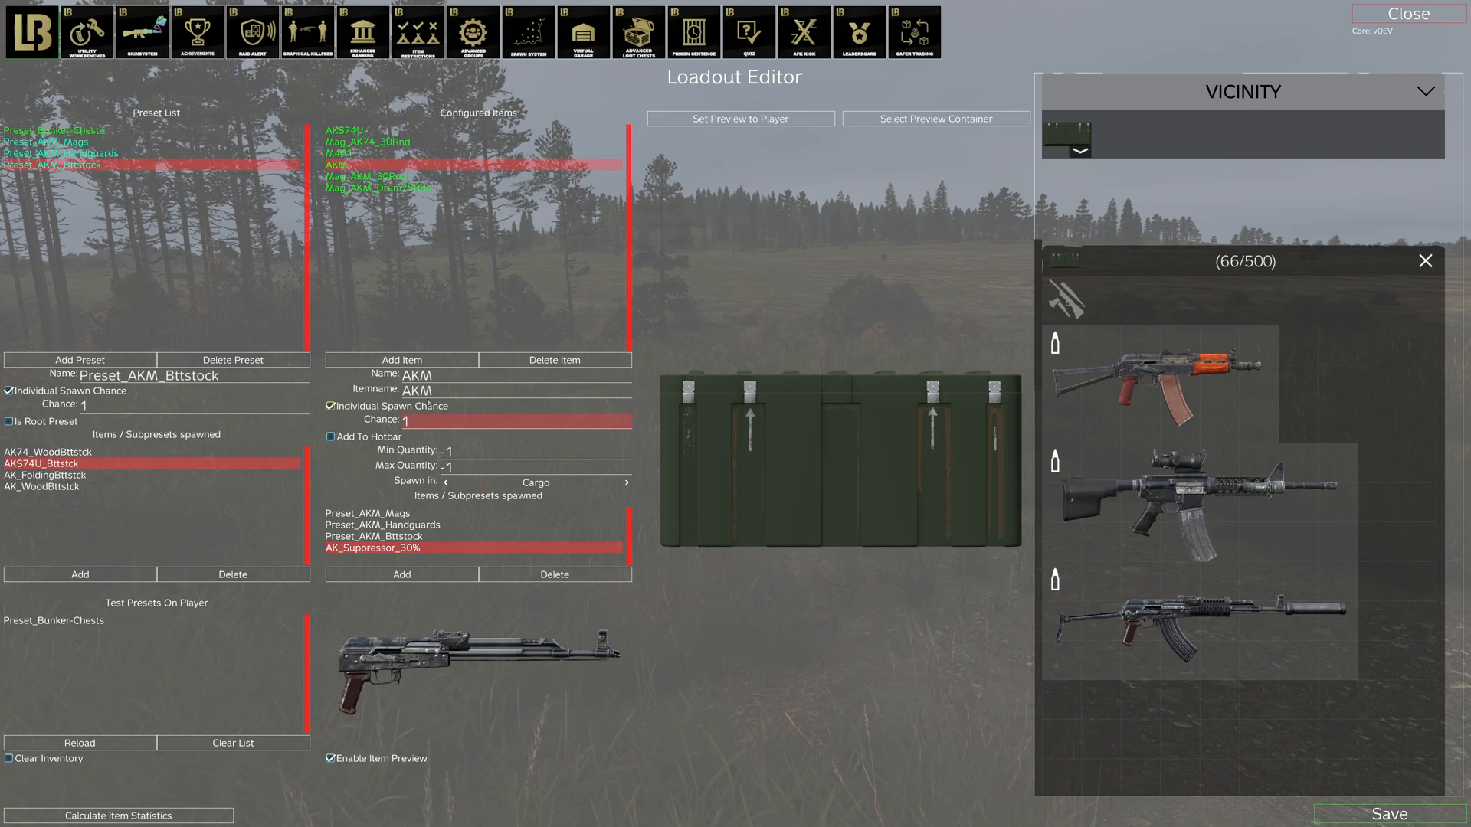
Step: Add a Glock19 to the configured items, found by searching "glock", and set it to spawn in Cargo
{"action": "left_click", "coordinate": [433, 360]}
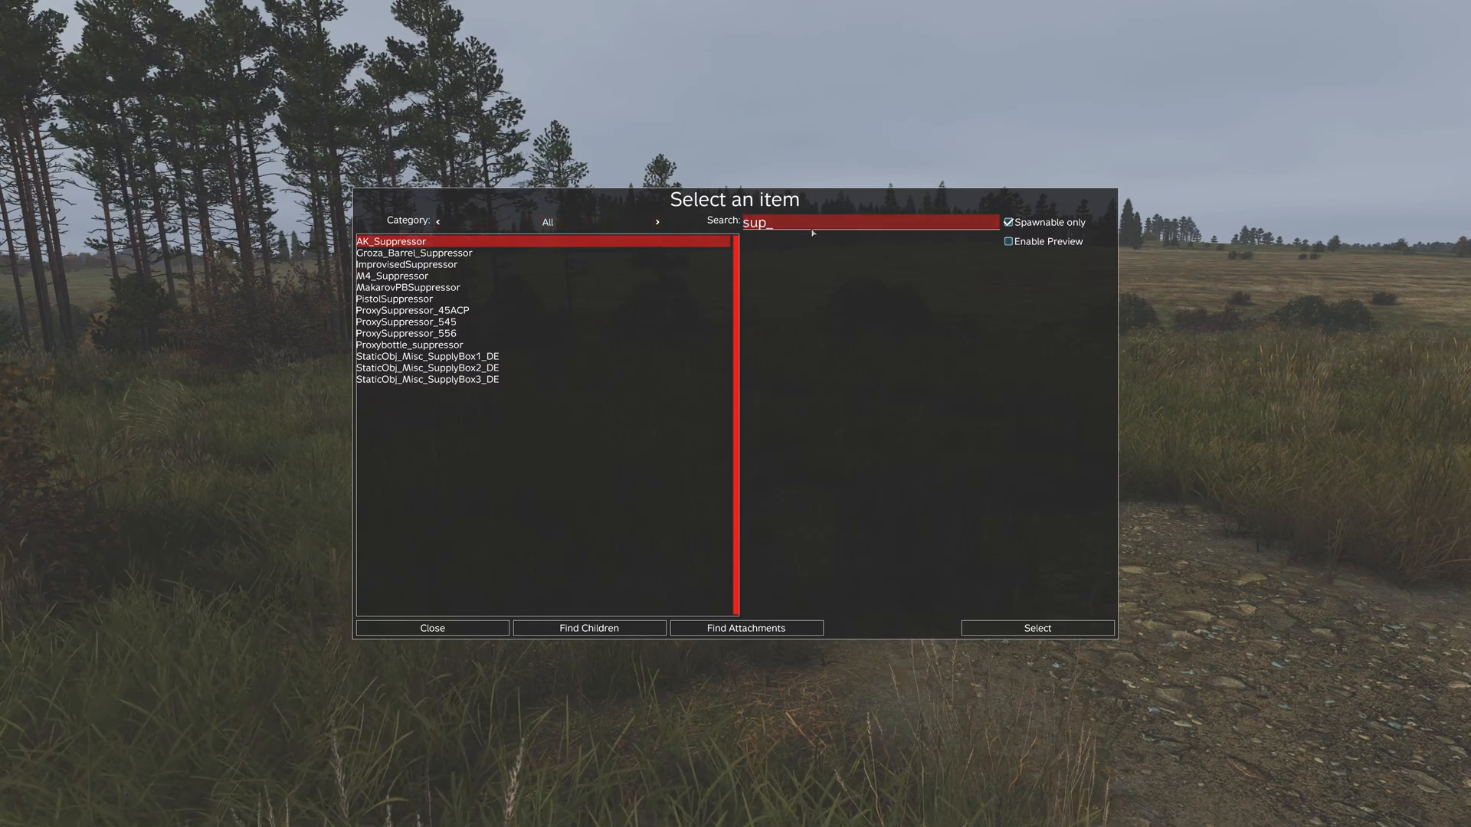
{"action": "key", "text": "BackSpace"}
{"action": "key", "text": "BackSpace"}
{"action": "key", "text": "BackSpace"}
{"action": "type", "text": "glock"}
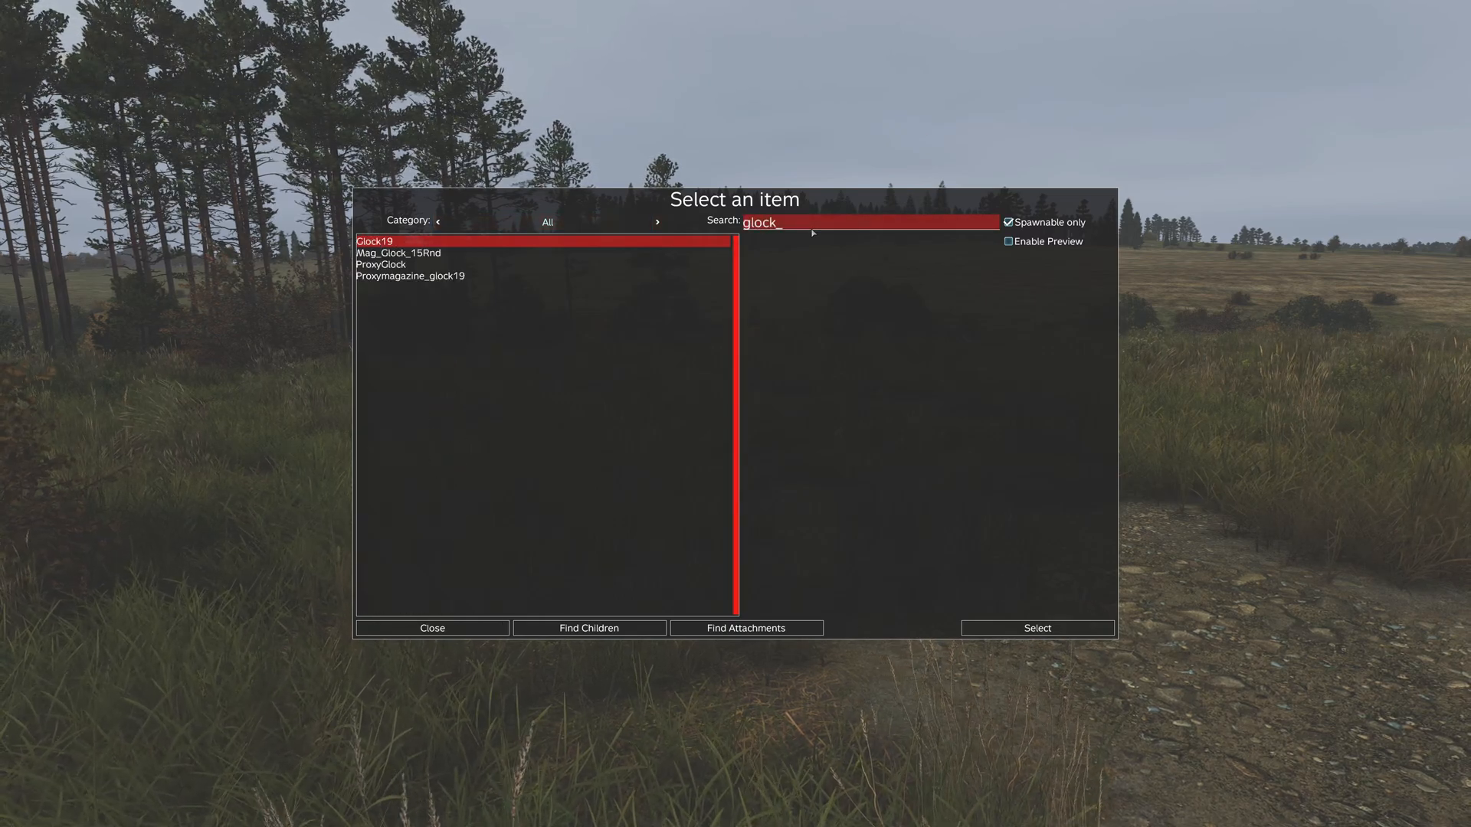
{"action": "double_click", "coordinate": [501, 242]}
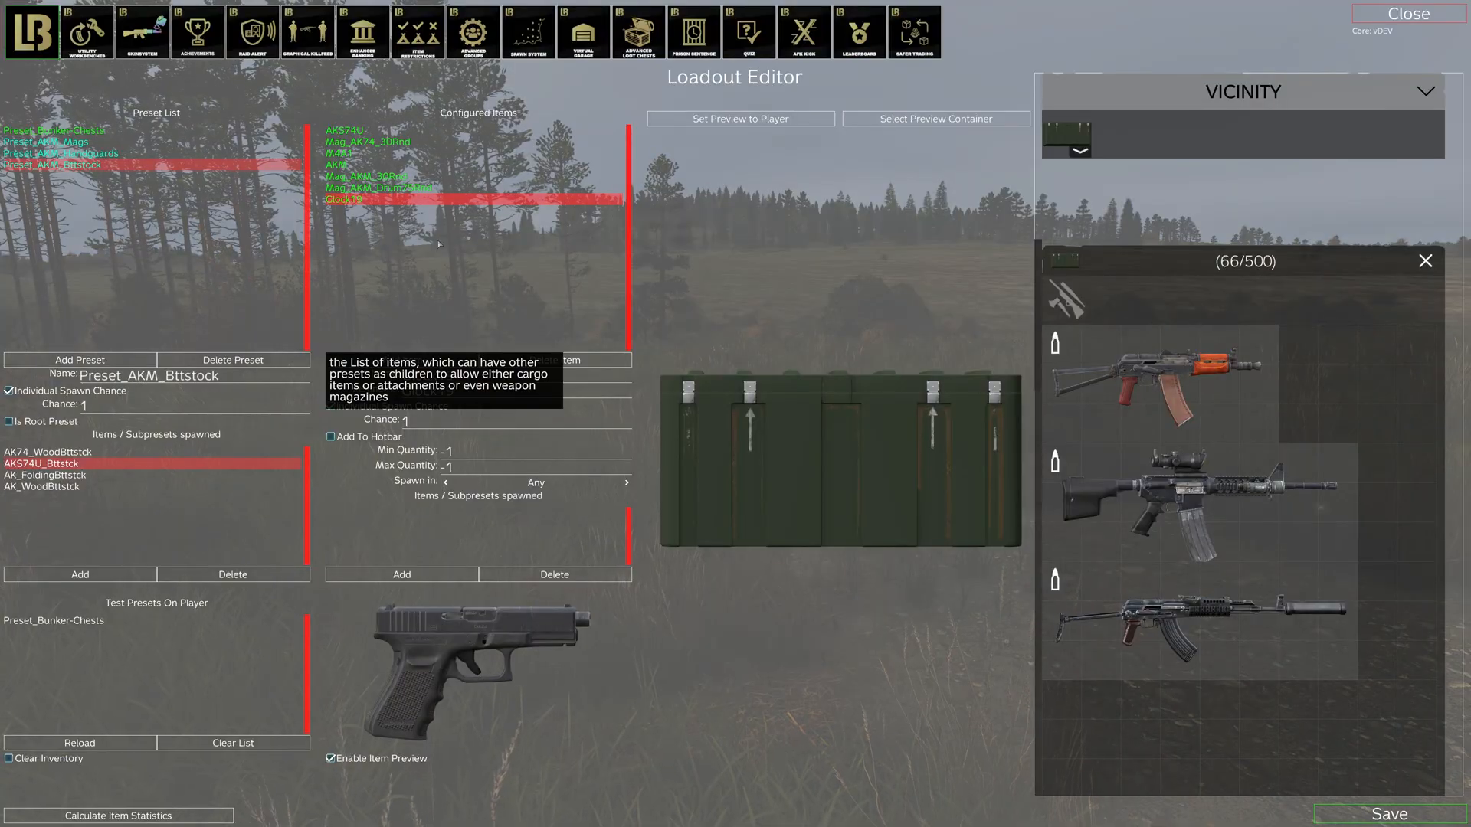
{"action": "left_click", "coordinate": [627, 484]}
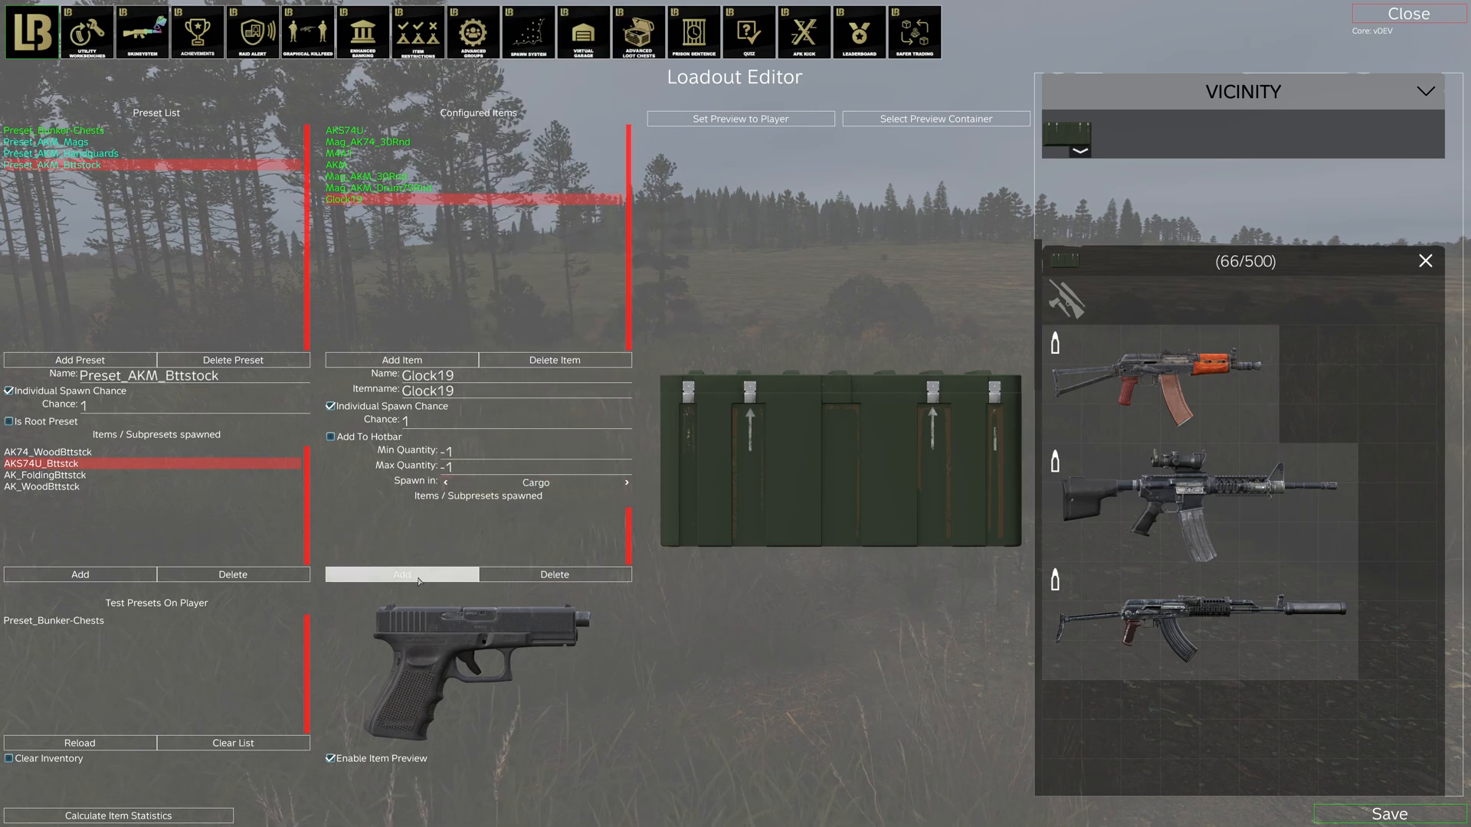
Step: Add the Mag_Glock_15Rnd_MAG config to the Glock19 item as its loaded magazine
{"action": "left_click", "coordinate": [420, 580]}
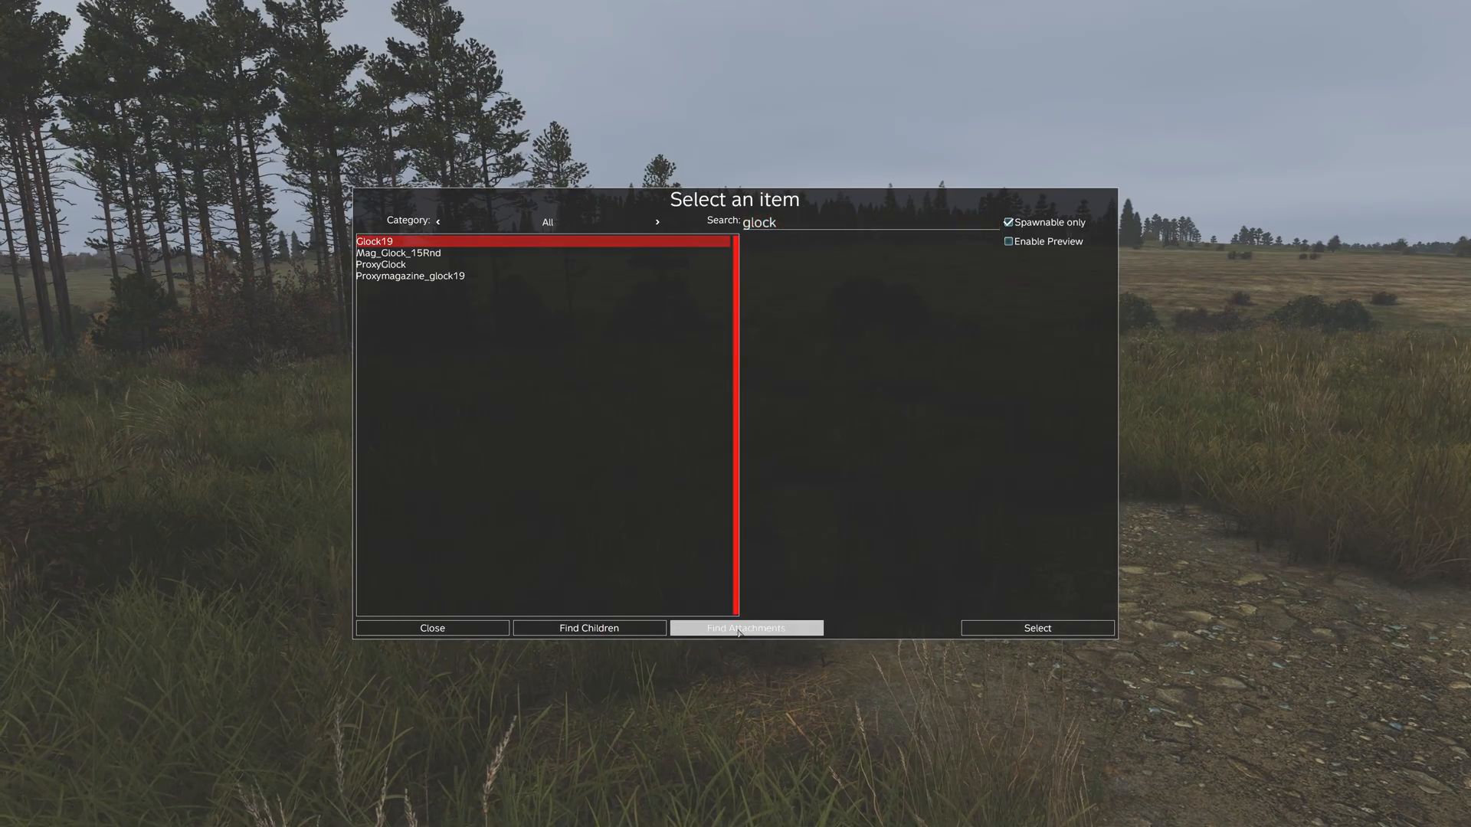
{"action": "left_click", "coordinate": [443, 256]}
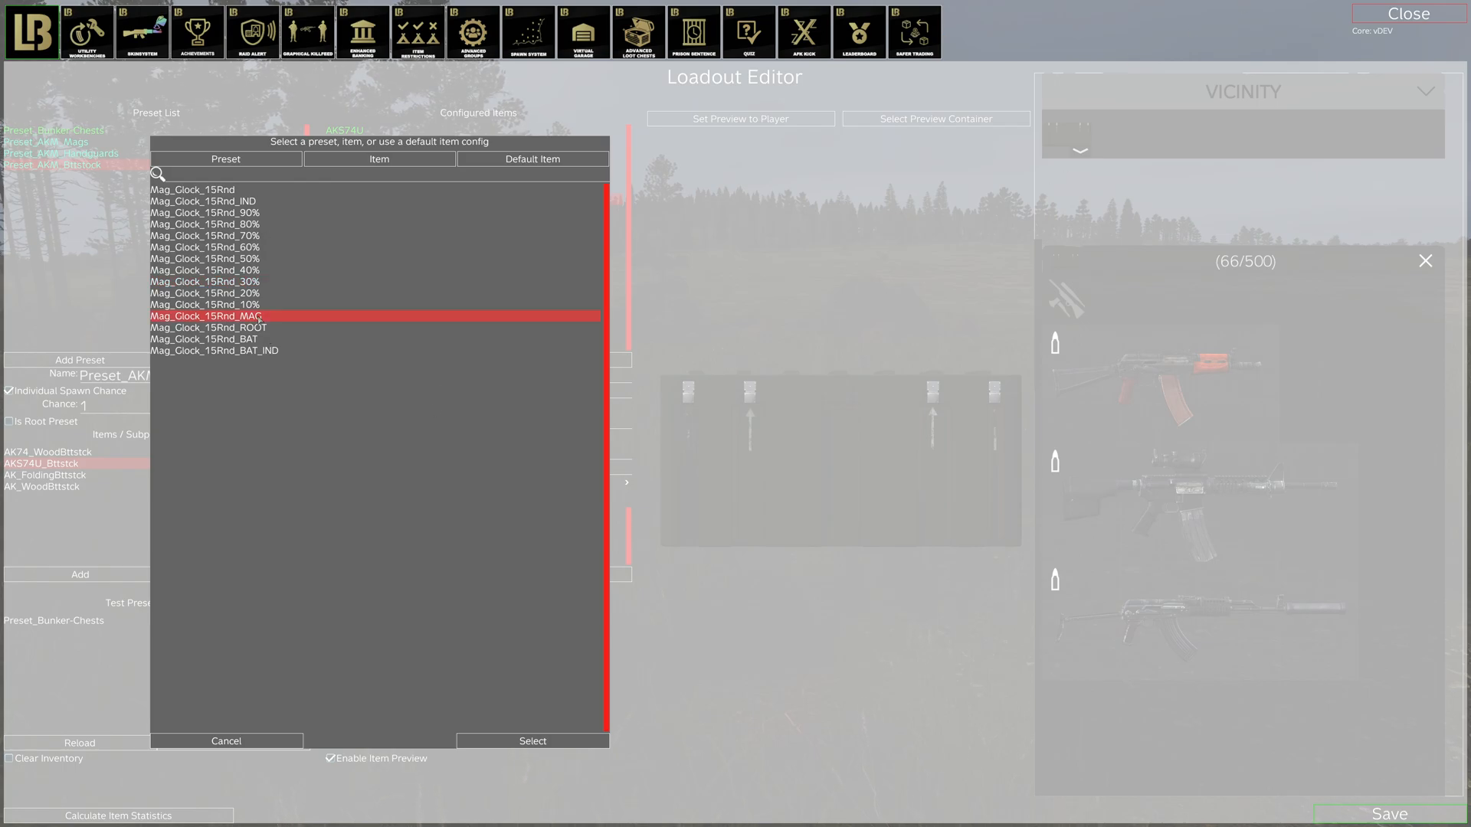
{"action": "double_click", "coordinate": [259, 317]}
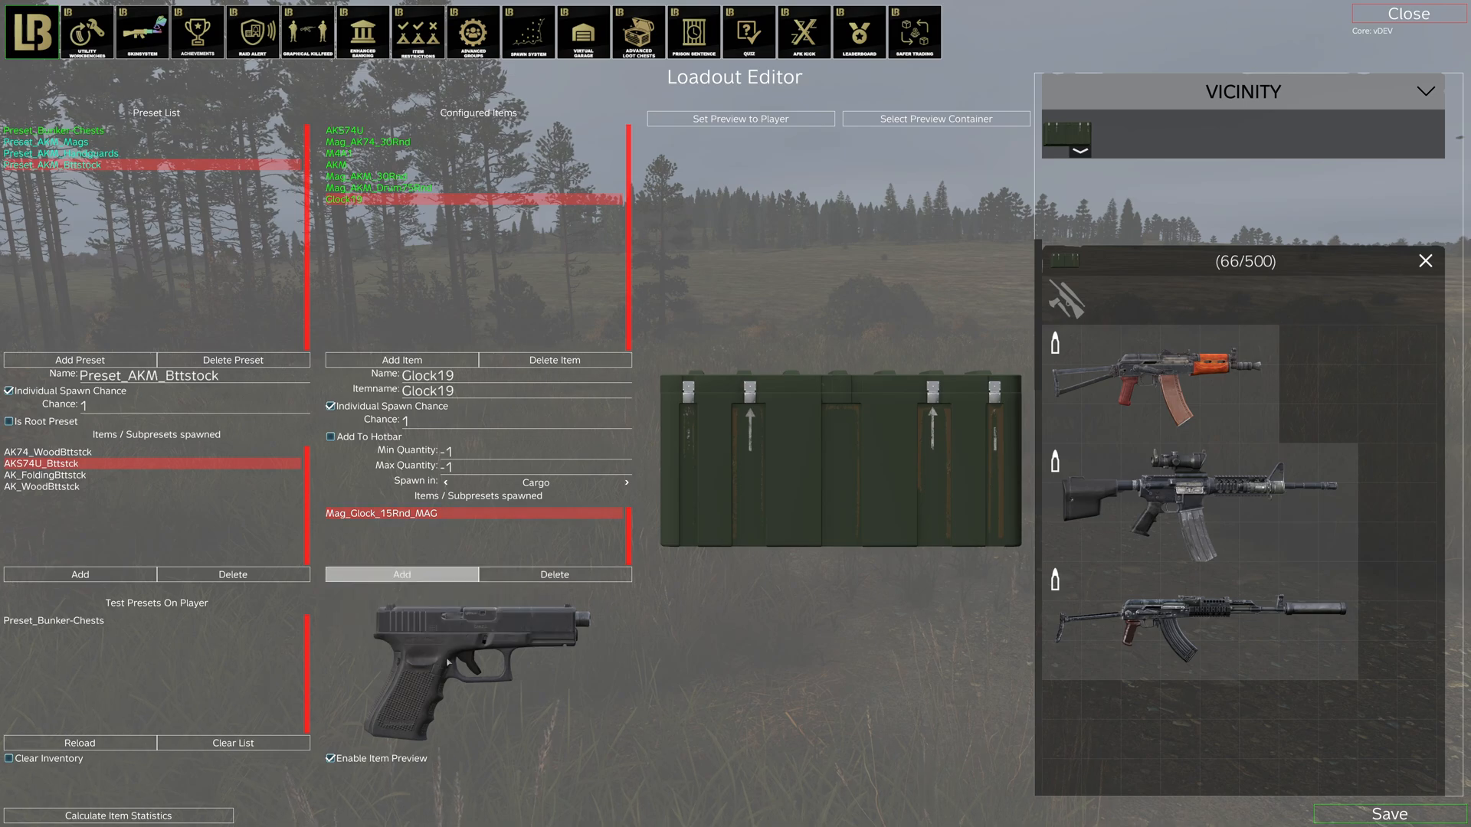
Step: Preview the attachments compatible with the Glock19 and add the FNP45_MRDSOptic_BAT_IND config to the pistol
{"action": "left_click", "coordinate": [403, 574]}
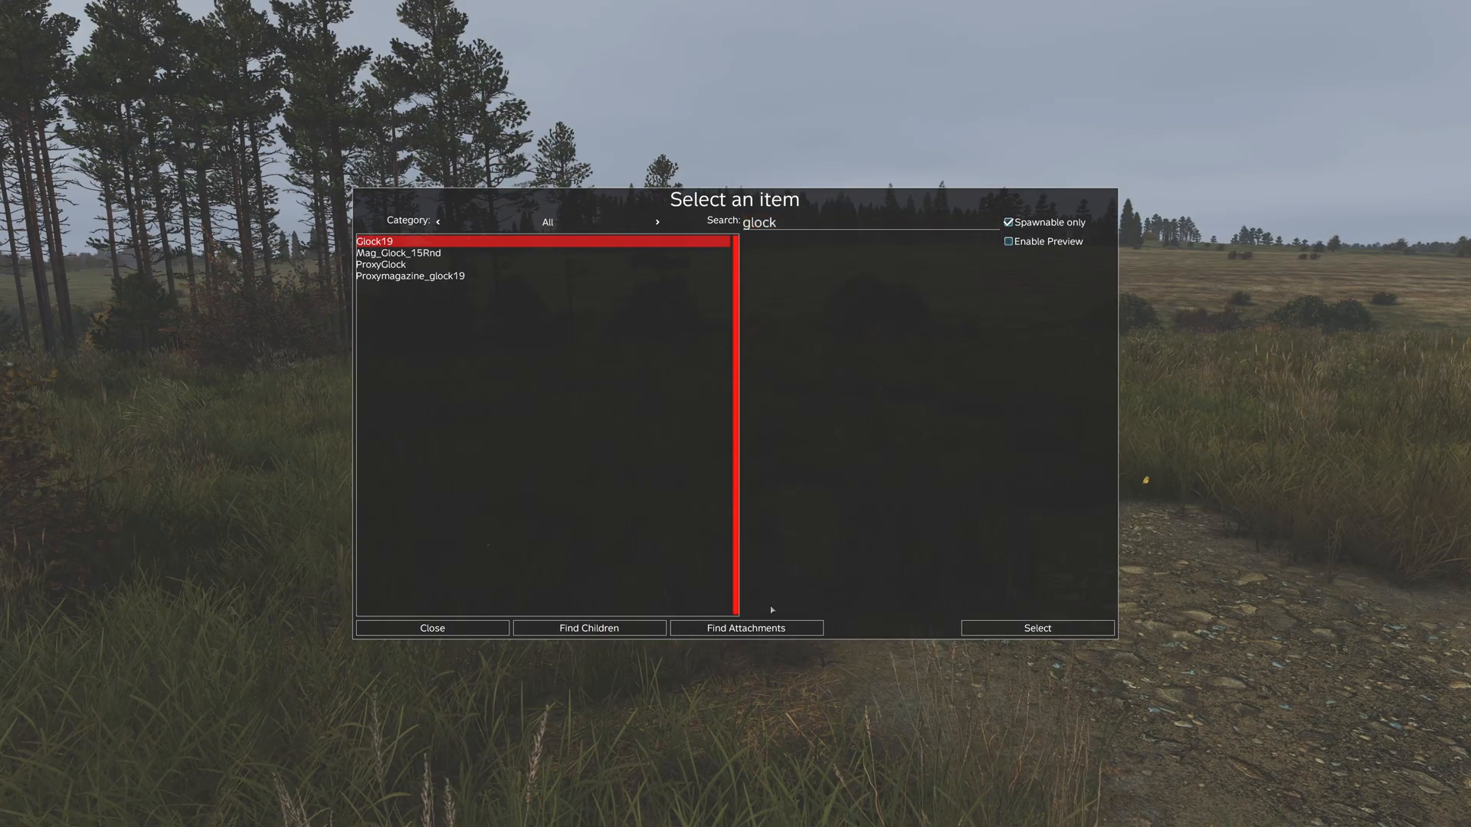
{"action": "left_click", "coordinate": [747, 628]}
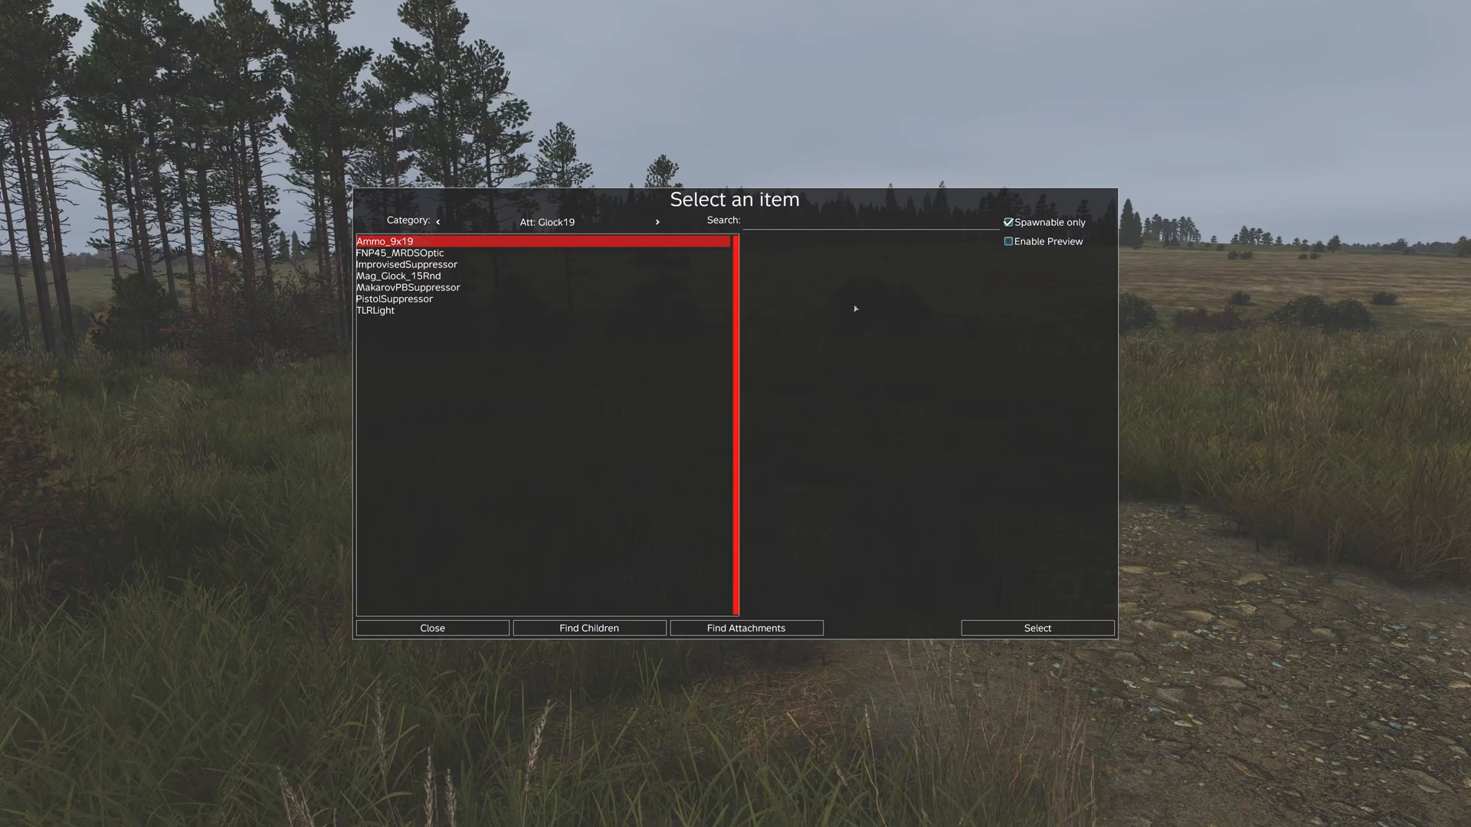
{"action": "left_click", "coordinate": [1008, 241]}
{"action": "key", "text": "Down"}
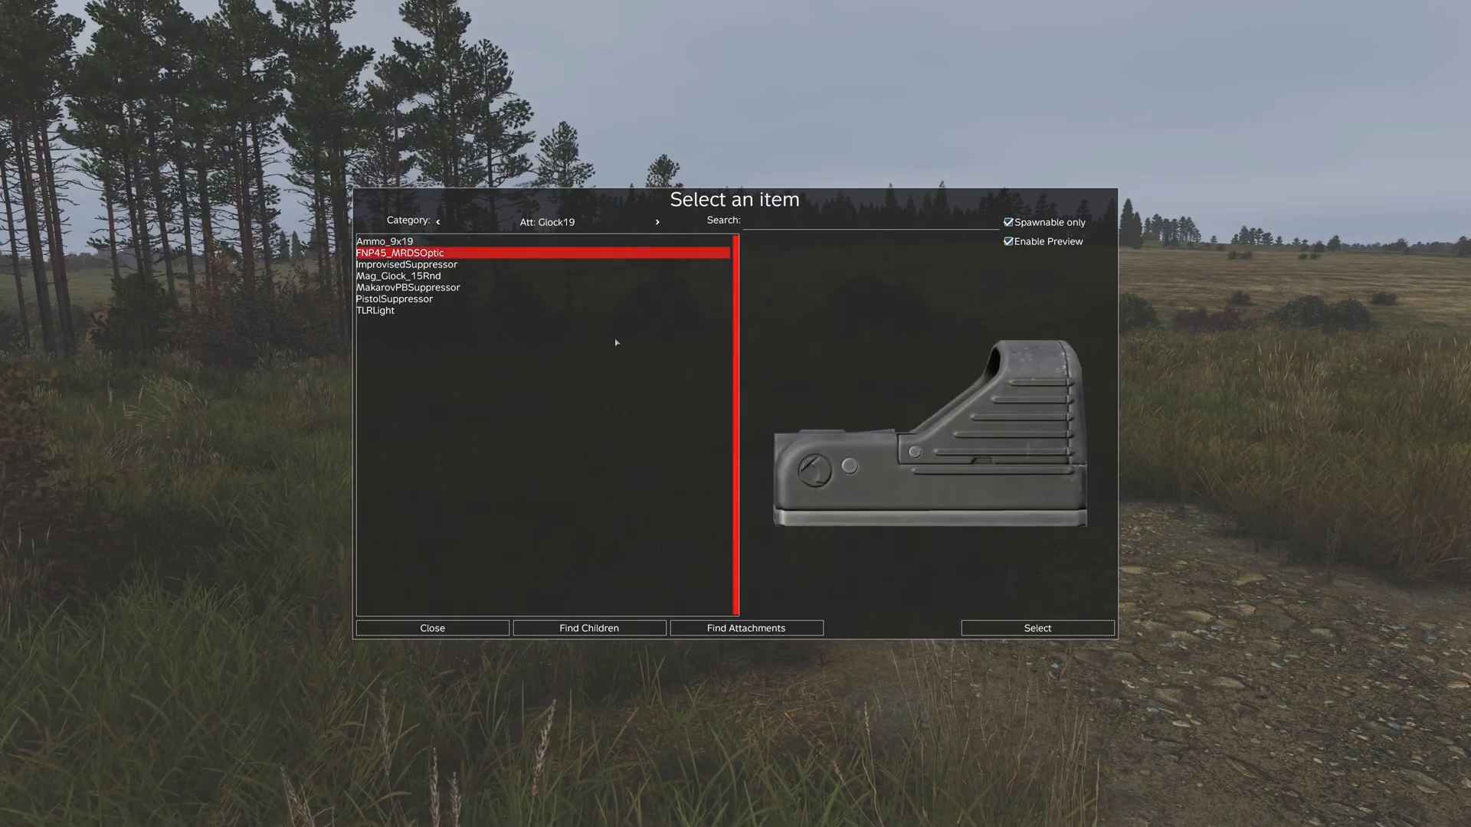
{"action": "key", "text": "Down"}
{"action": "key", "text": "Down"}
{"action": "key", "text": "Up"}
{"action": "key", "text": "Up"}
{"action": "key", "text": "Down"}
{"action": "key", "text": "Down"}
{"action": "key", "text": "Down"}
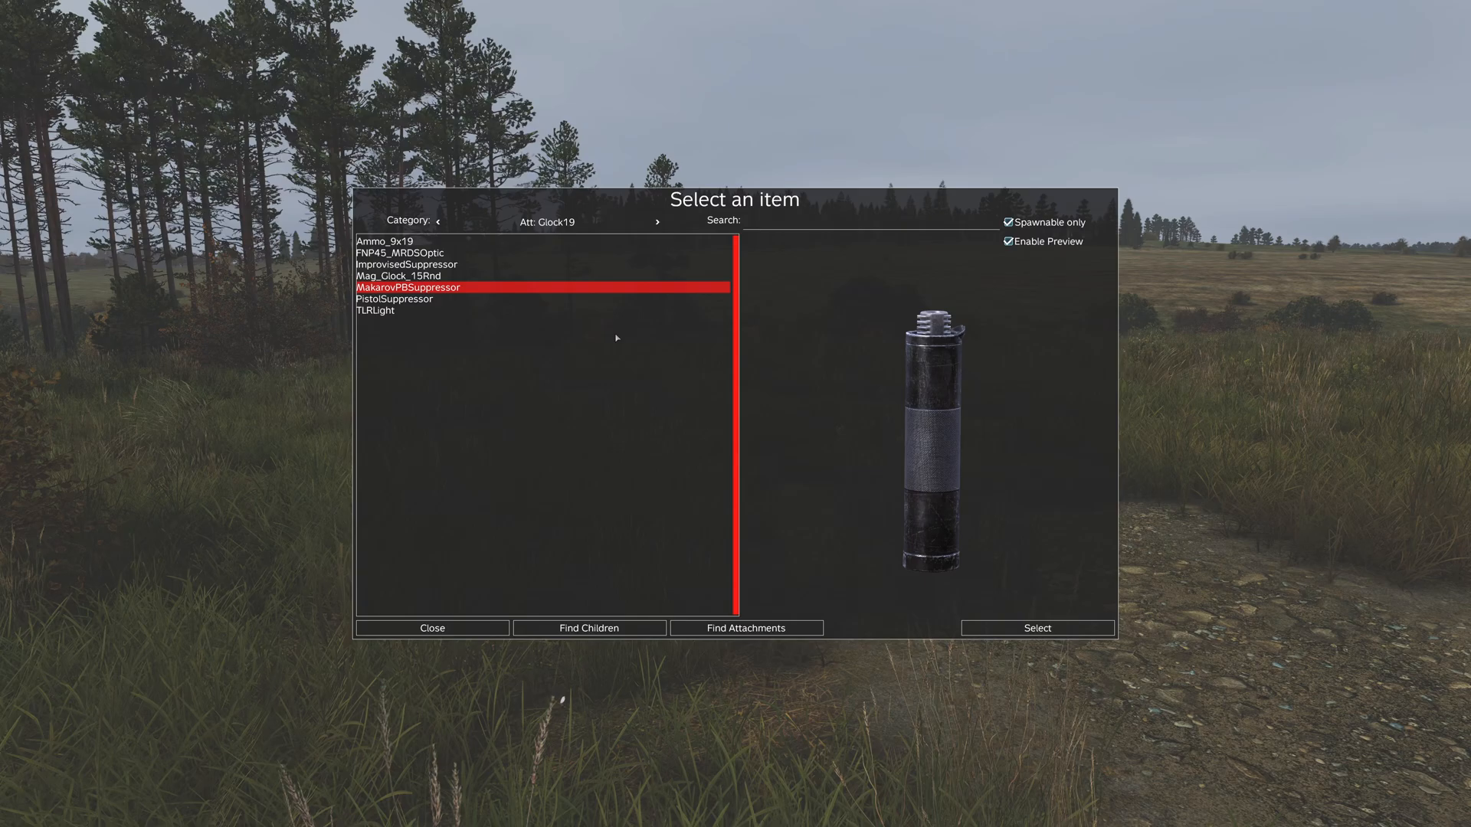
{"action": "key", "text": "Down"}
{"action": "key", "text": "Down"}
{"action": "key", "text": "Up"}
{"action": "key", "text": "Up"}
{"action": "key", "text": "Up"}
{"action": "key", "text": "Up"}
{"action": "key", "text": "Up"}
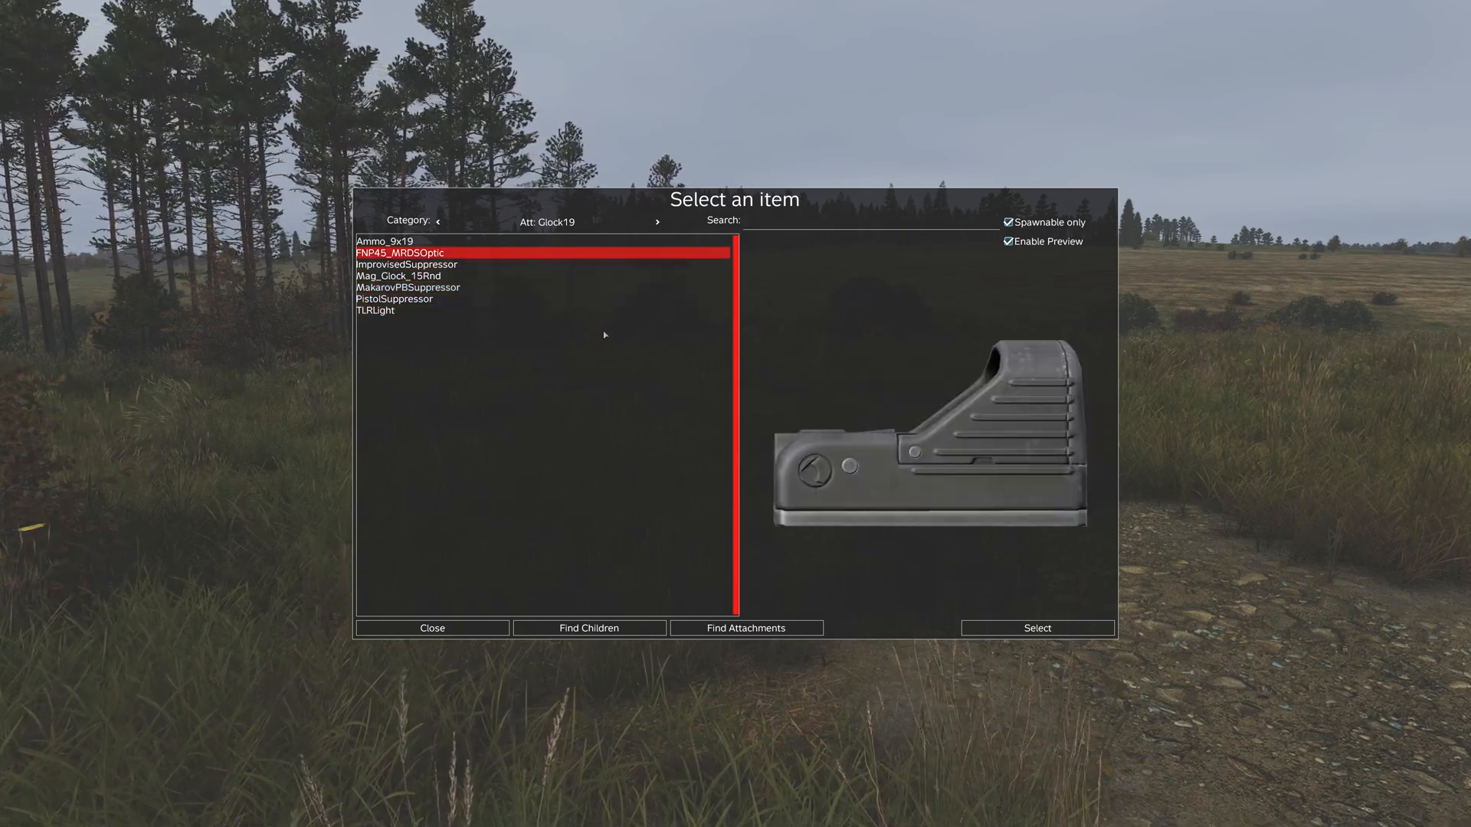
{"action": "left_click", "coordinate": [386, 311]}
{"action": "left_click", "coordinate": [412, 255]}
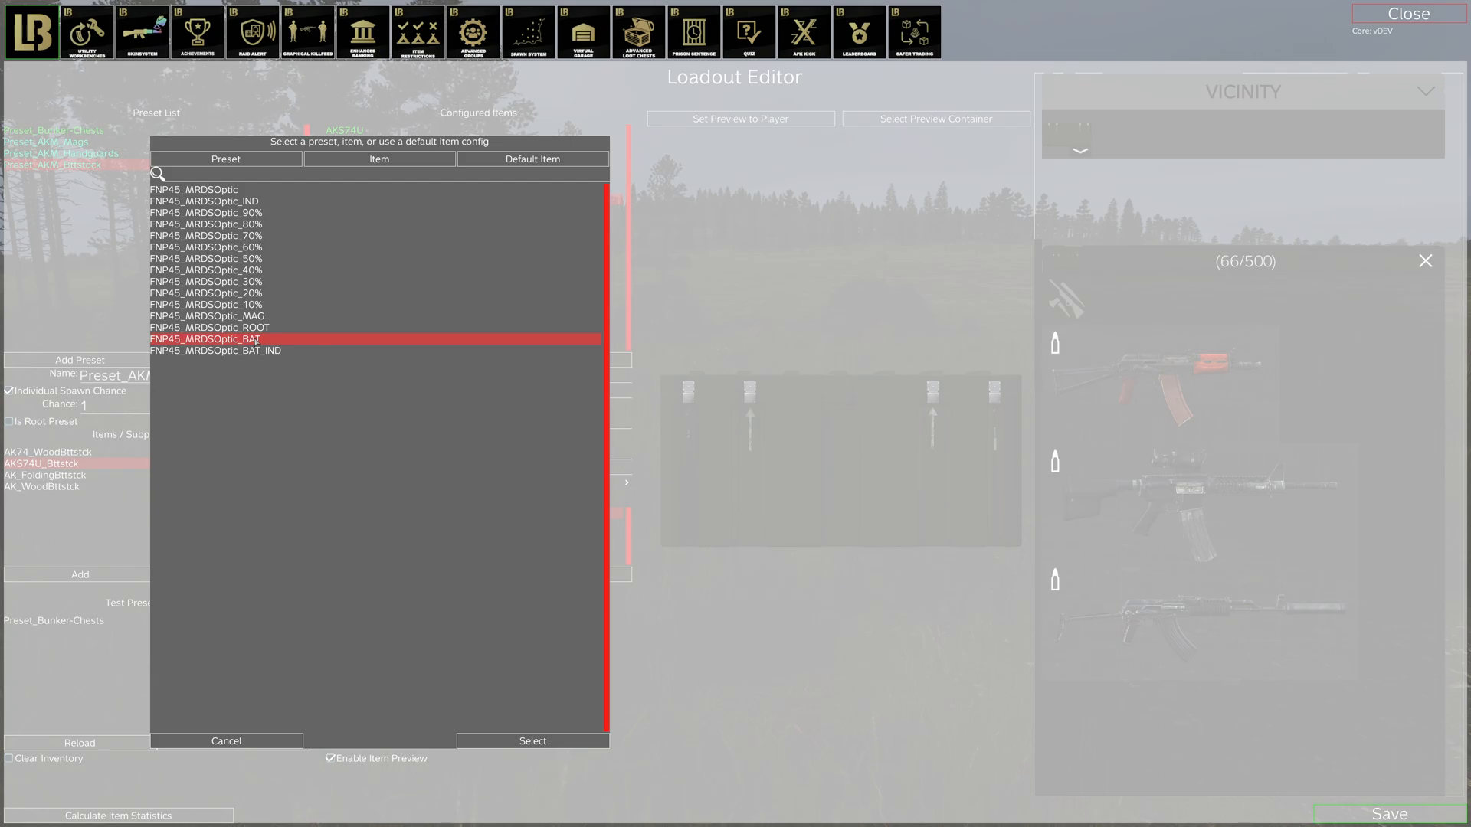
{"action": "double_click", "coordinate": [261, 351]}
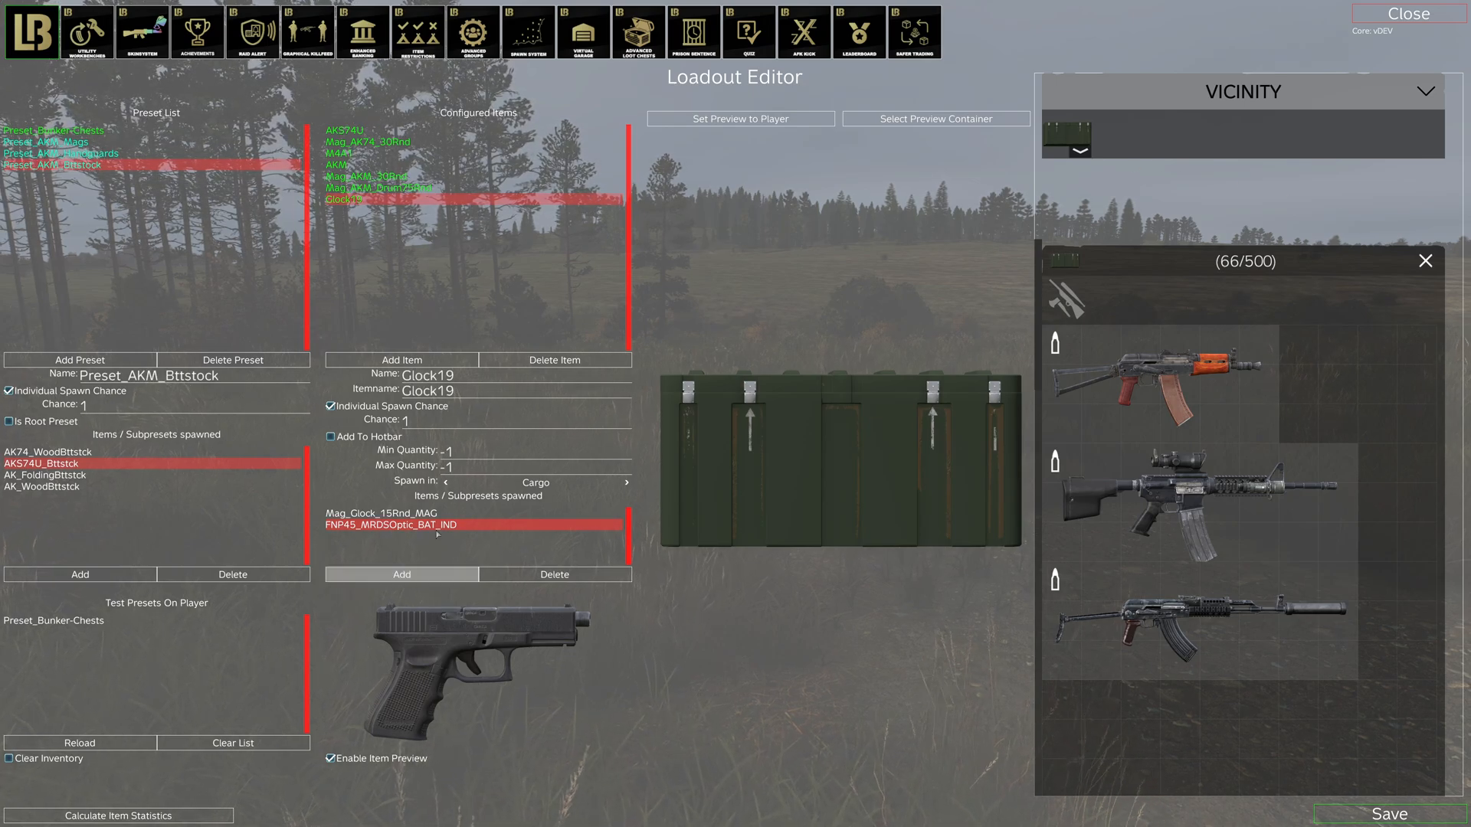
Step: Add the TLRLight_BAT_IND config from the Glock19's compatible attachments to the pistol
{"action": "left_click", "coordinate": [428, 577]}
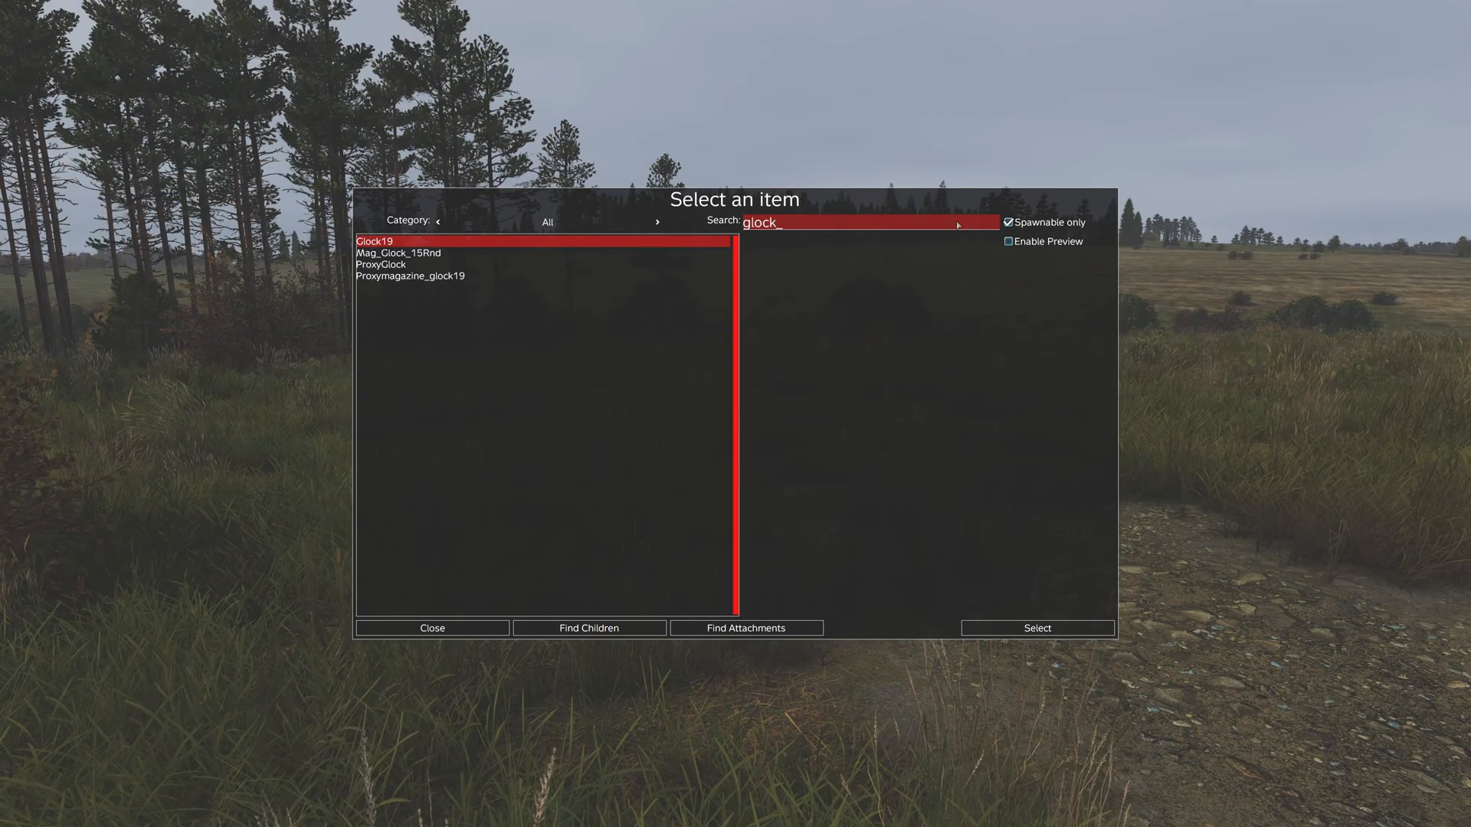
{"action": "left_click", "coordinate": [734, 630]}
{"action": "left_click", "coordinate": [406, 311]}
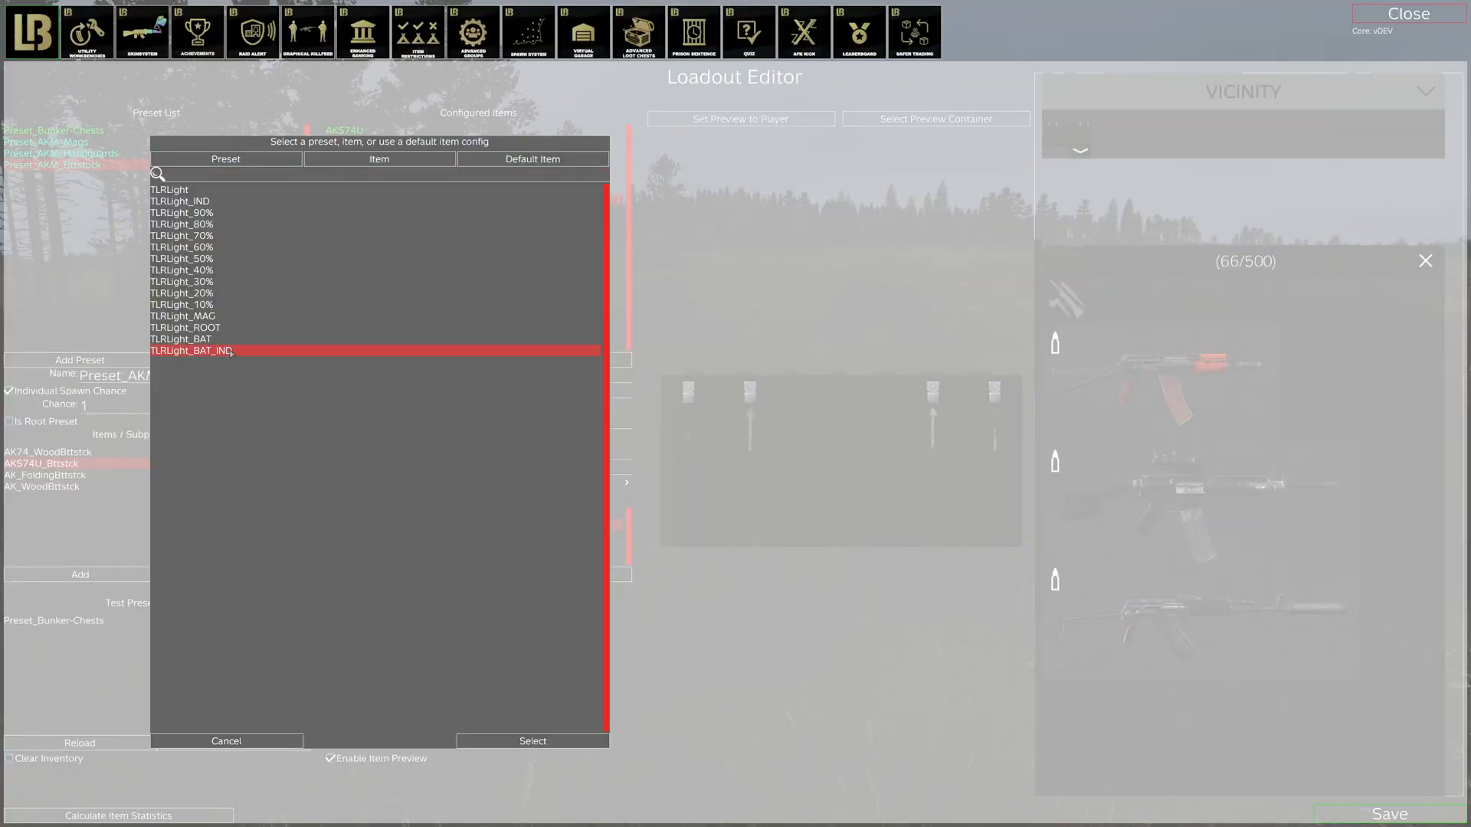
{"action": "double_click", "coordinate": [231, 351]}
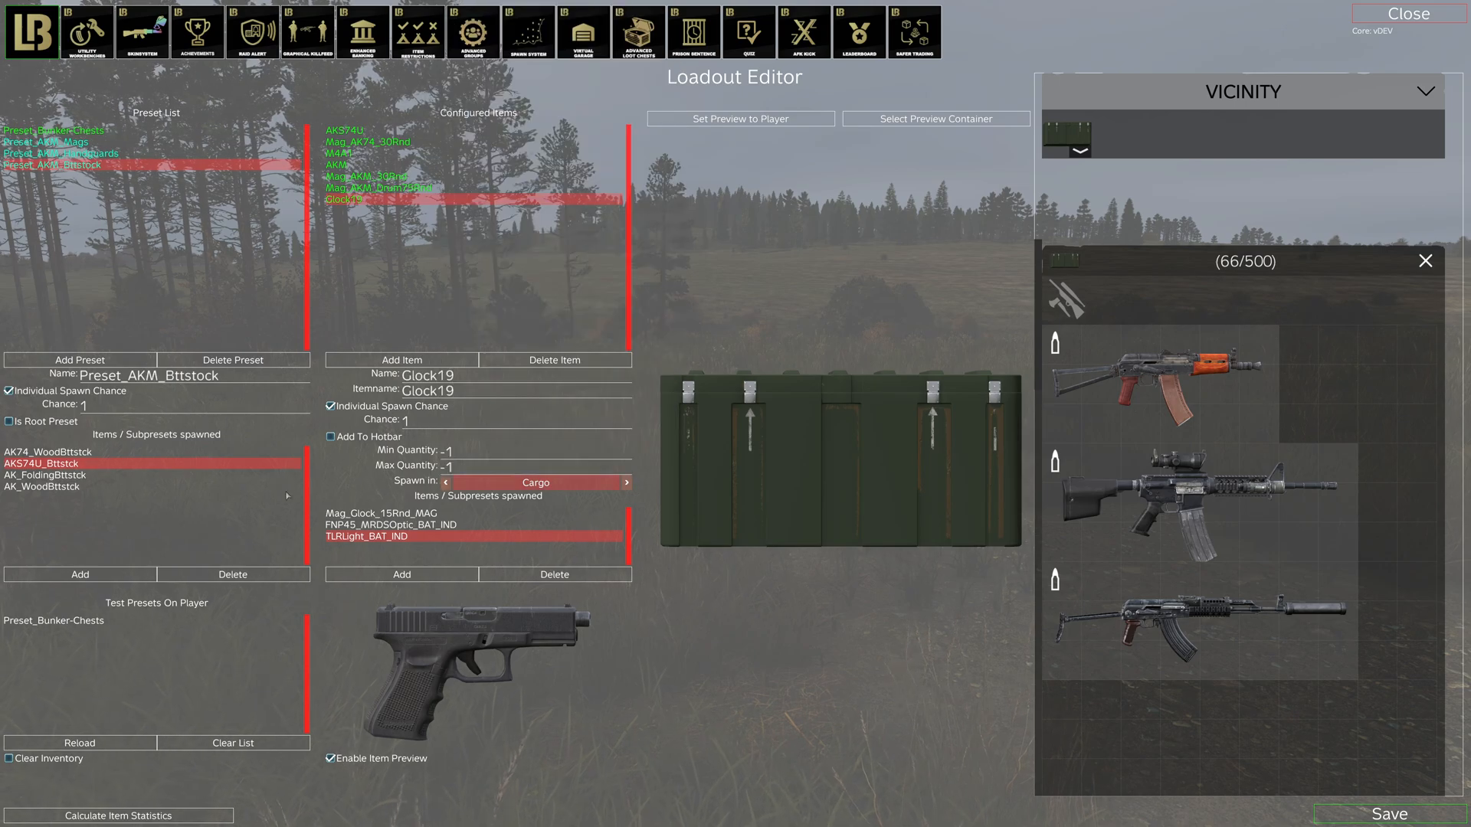
Step: Add the configured Glock19 item to the Preset_Bunker-Chests root preset
{"action": "left_click", "coordinate": [102, 135]}
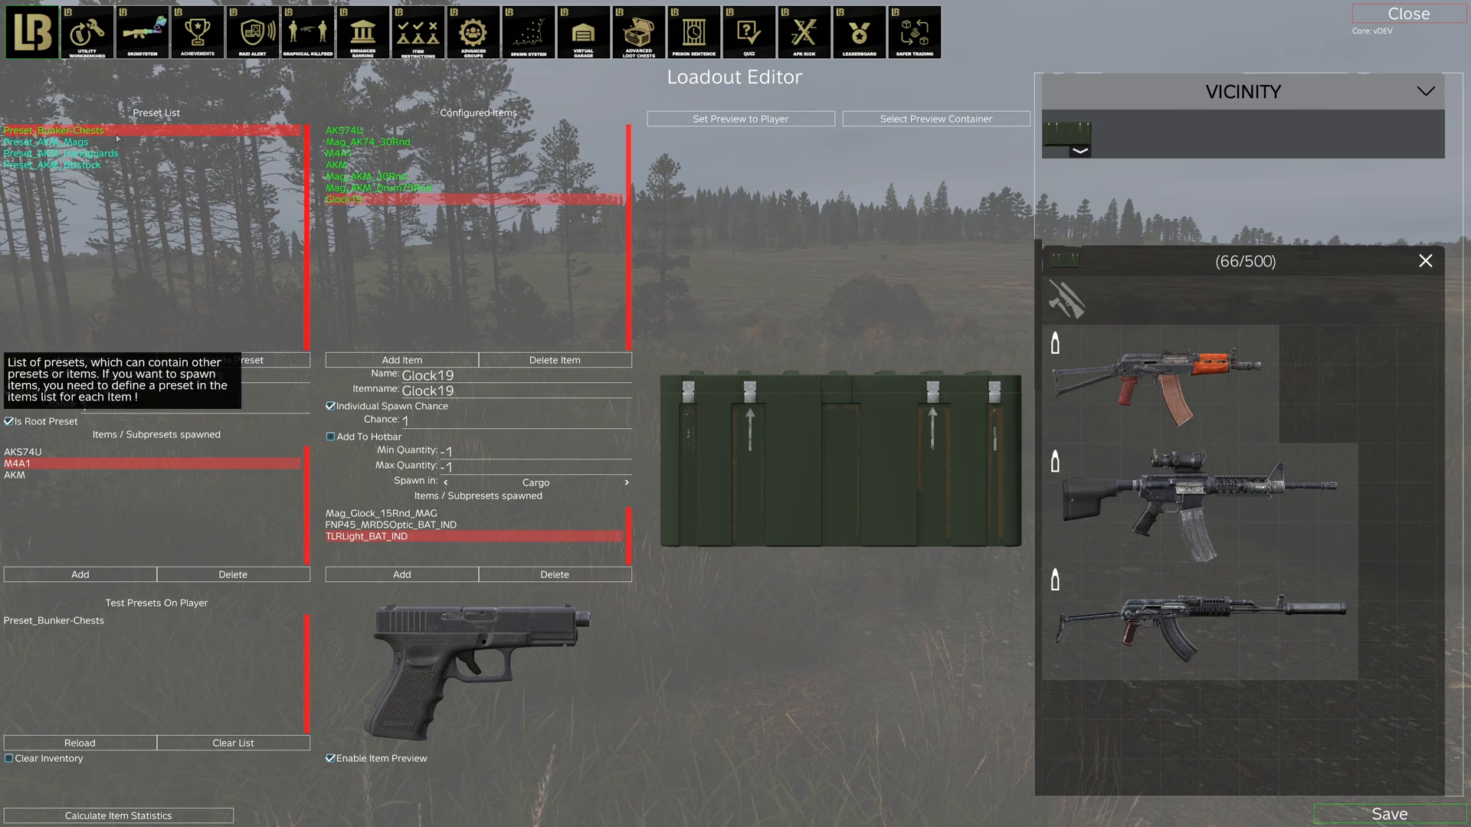
{"action": "mouse_move", "coordinate": [90, 510]}
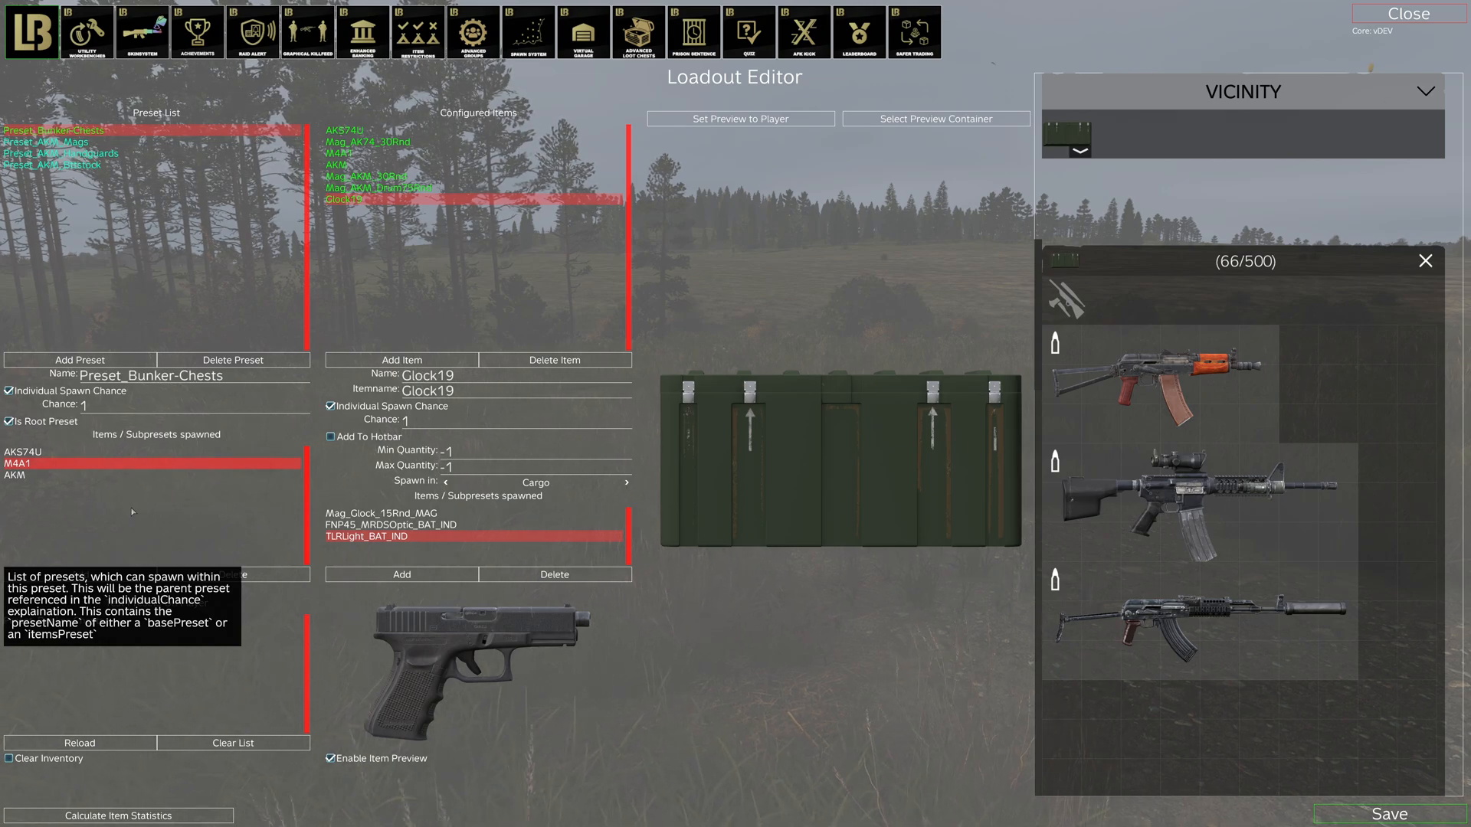
{"action": "left_click", "coordinate": [88, 576]}
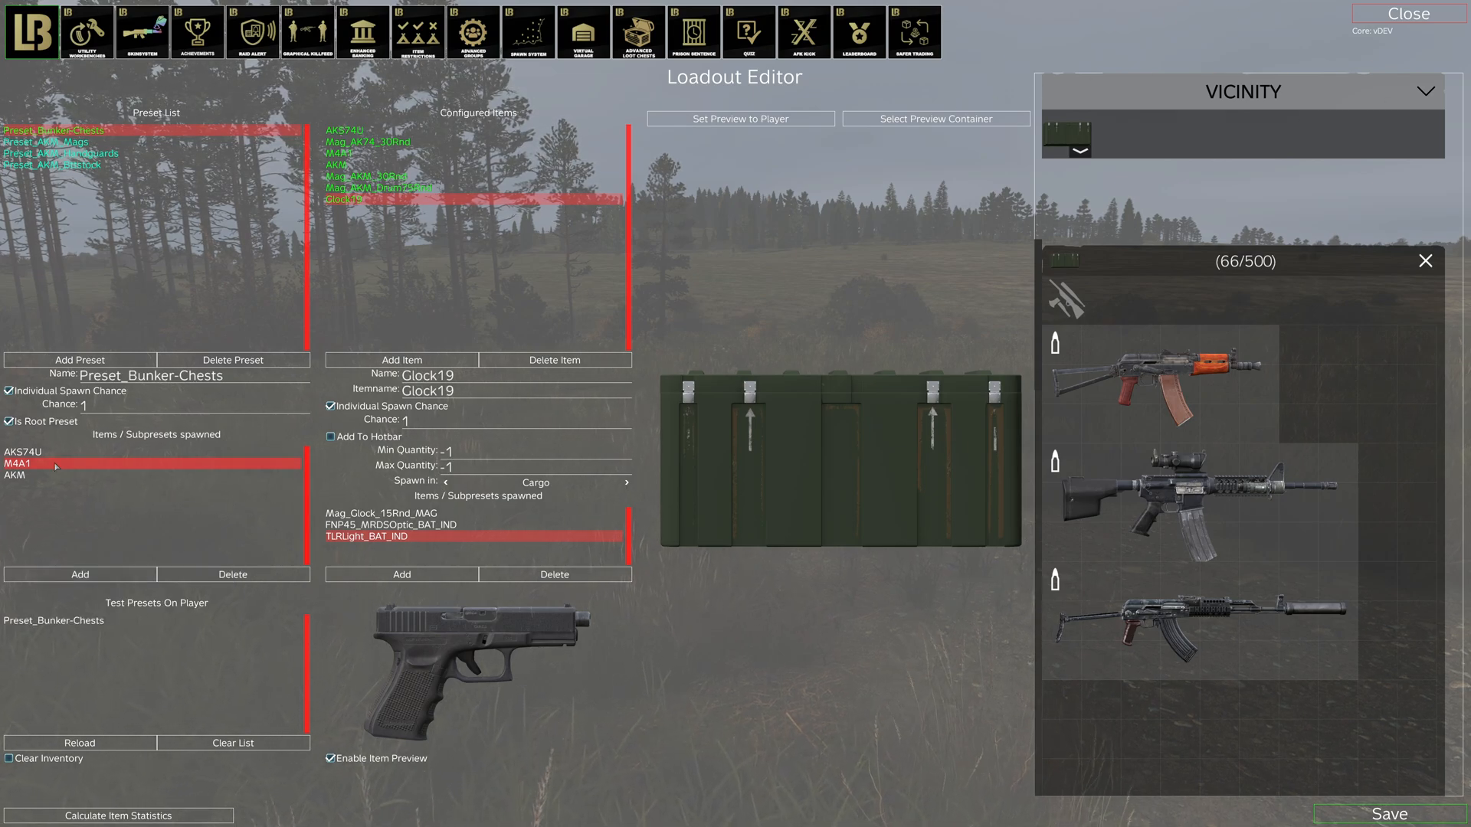
{"action": "left_click", "coordinate": [89, 575]}
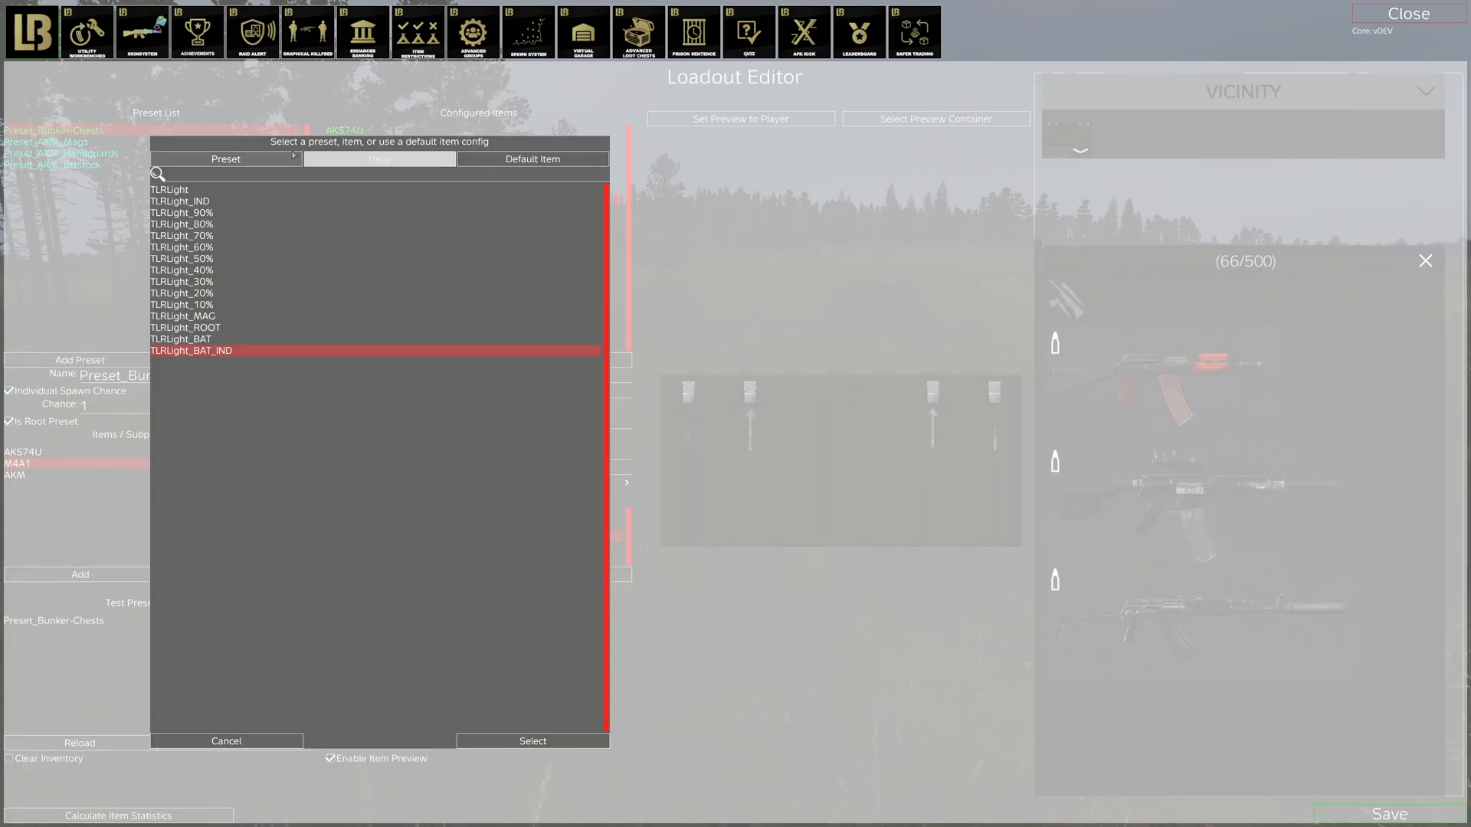
{"action": "left_click", "coordinate": [245, 160]}
{"action": "double_click", "coordinate": [204, 260]}
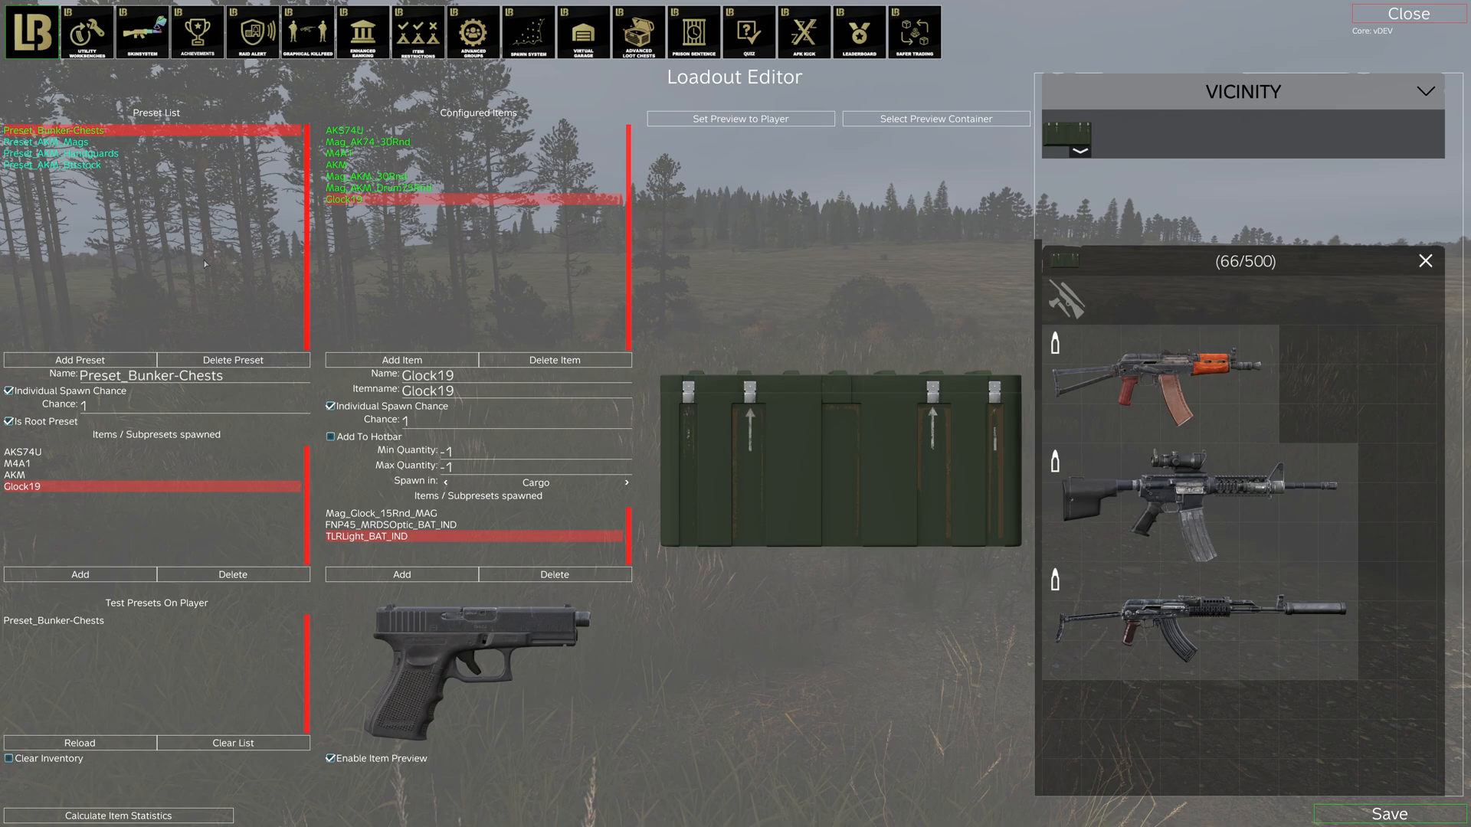
Step: Respawn the bunker chest loot several times to check the Glock19 and its attachments alongside the rifles
{"action": "left_click", "coordinate": [112, 744]}
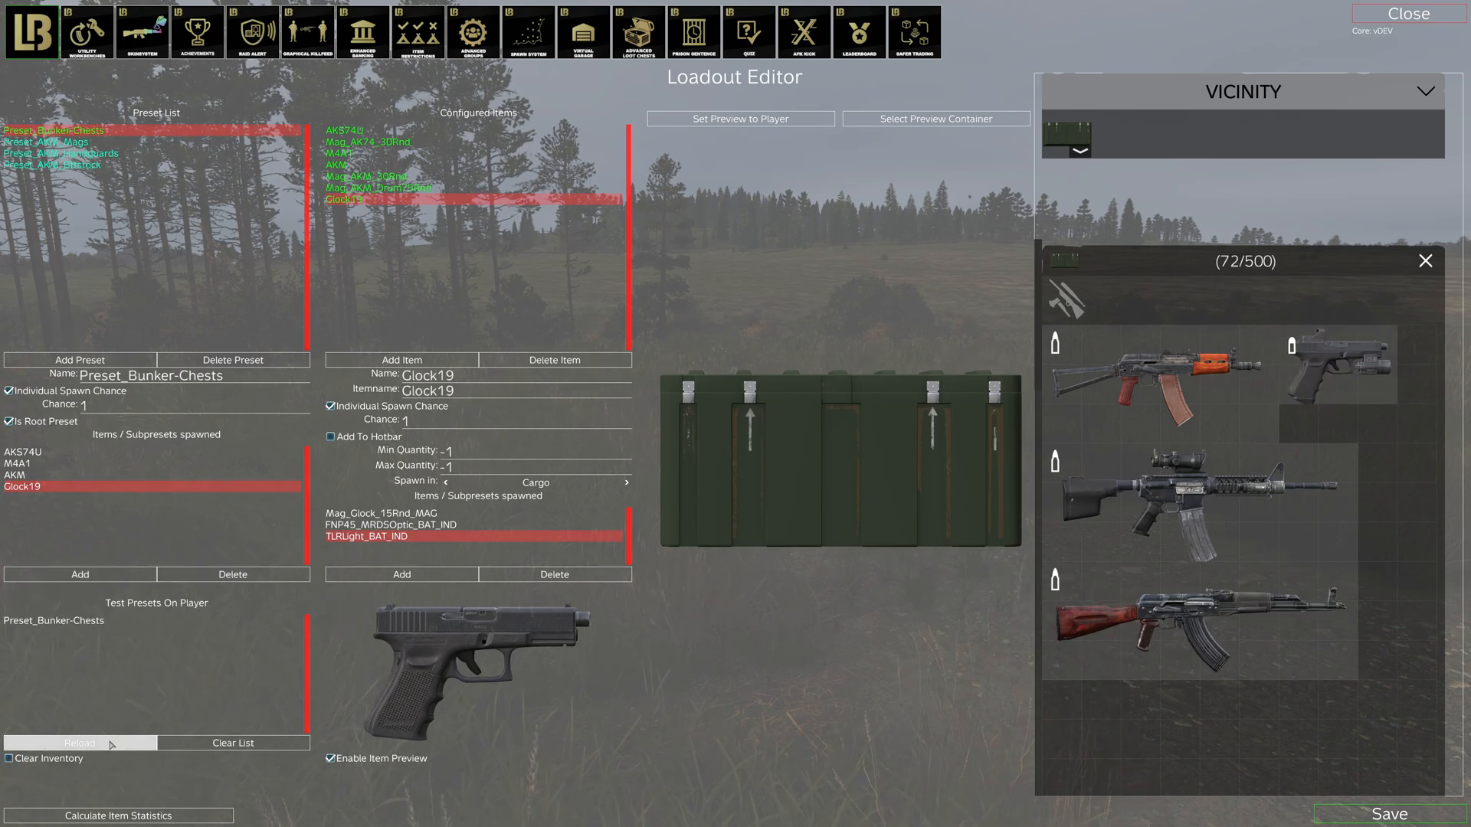
{"action": "left_click", "coordinate": [112, 745]}
{"action": "left_click", "coordinate": [112, 745]}
{"action": "left_click", "coordinate": [111, 745]}
{"action": "left_click", "coordinate": [112, 746]}
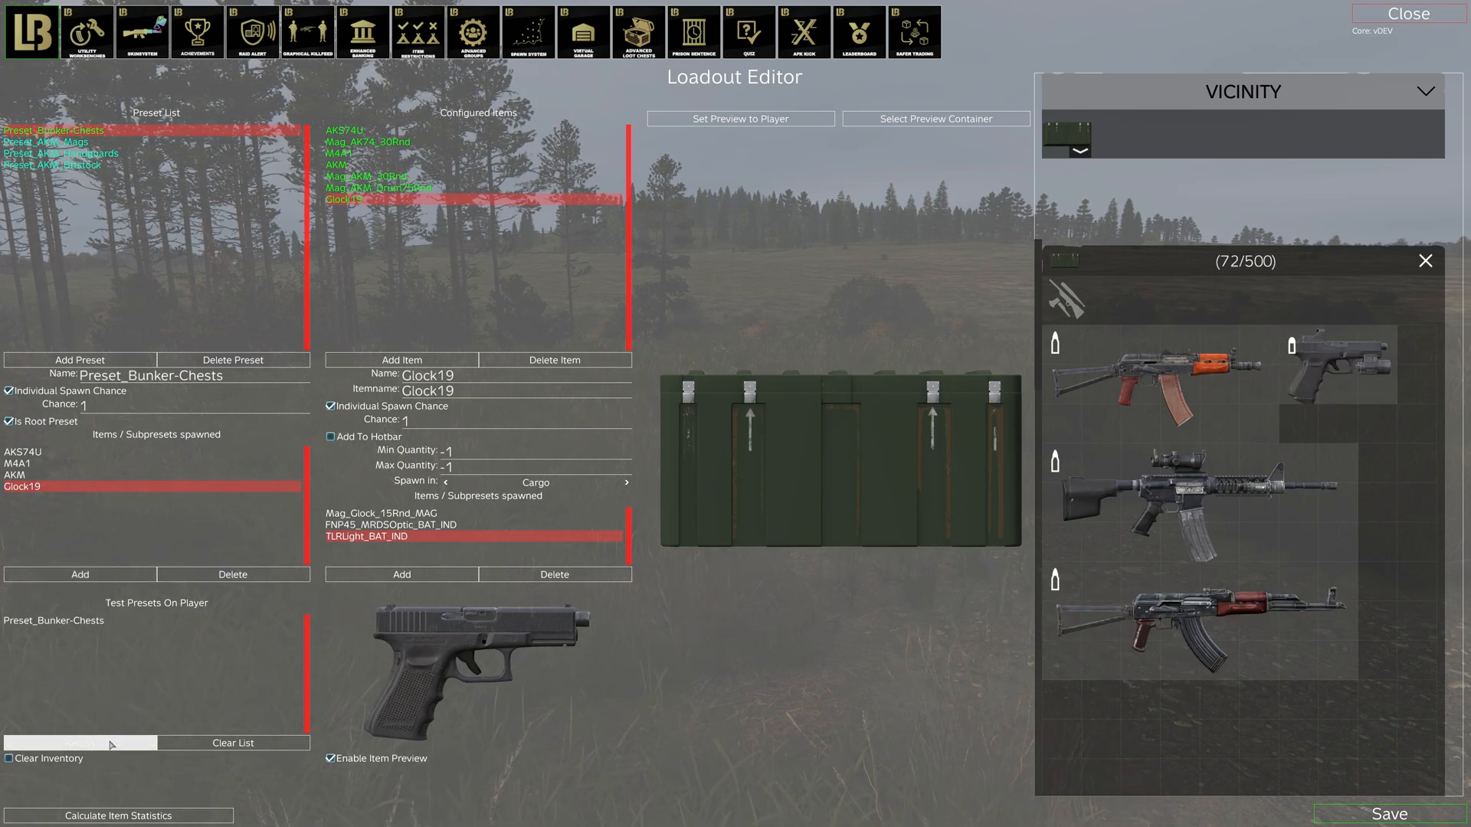
Step: Add the PistolSuppressor_50% config from the Glock19's compatible attachments to the pistol
{"action": "left_click", "coordinate": [112, 745]}
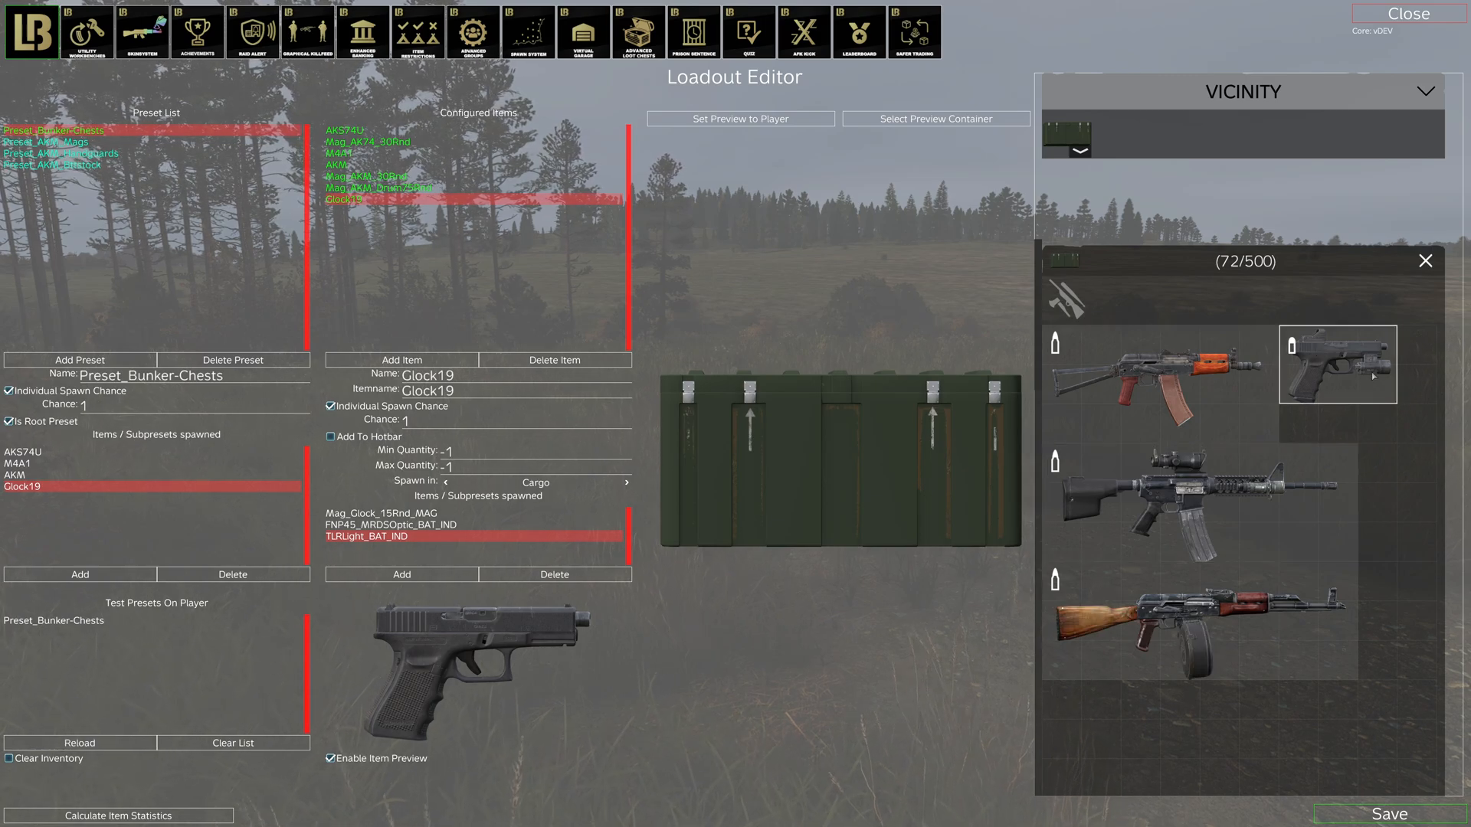
{"action": "left_click", "coordinate": [453, 578]}
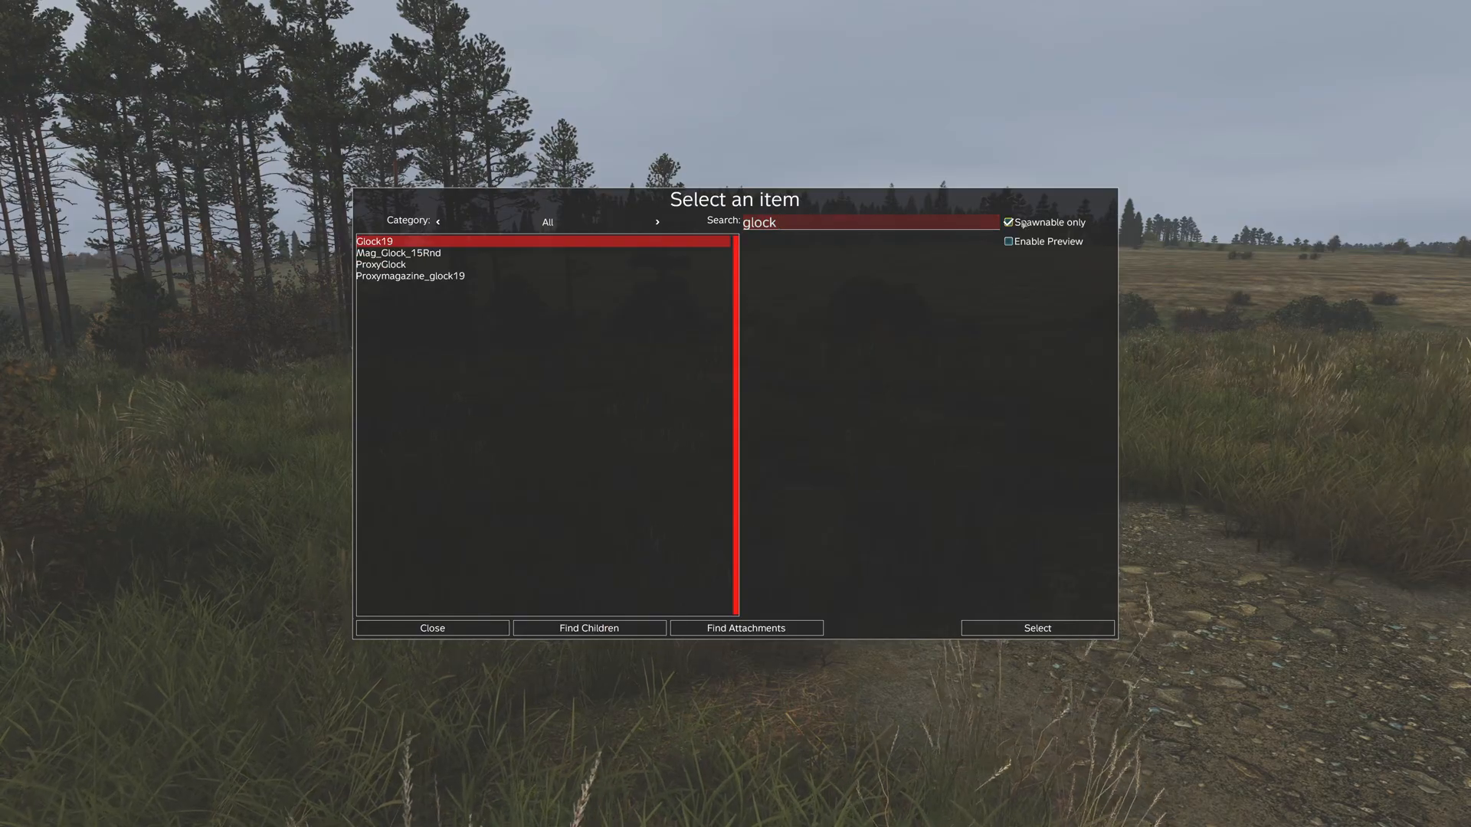
{"action": "left_click", "coordinate": [783, 634]}
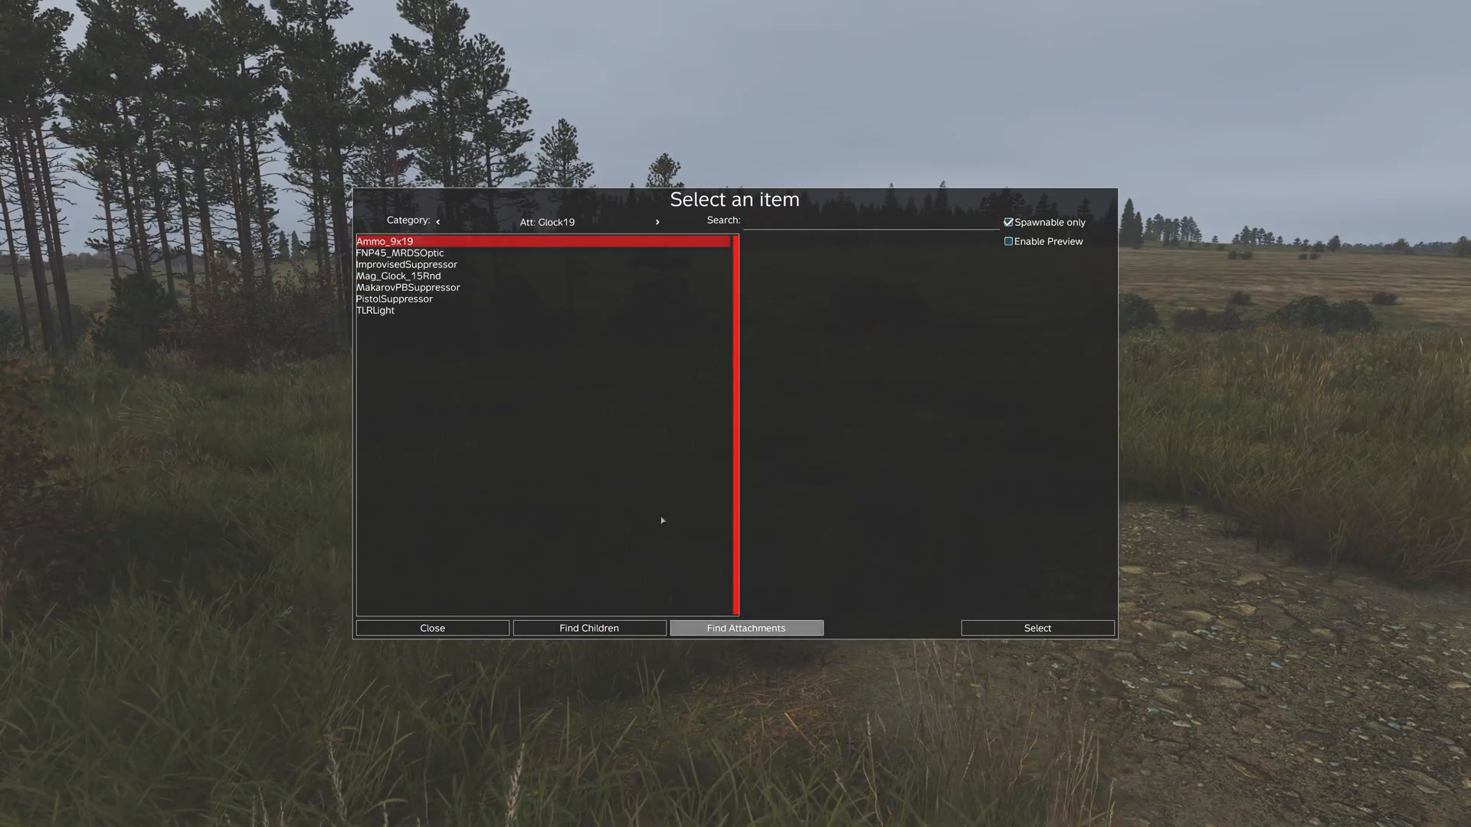
{"action": "left_click", "coordinate": [413, 265]}
{"action": "left_click", "coordinate": [1010, 242]}
{"action": "key", "text": "Down"}
{"action": "key", "text": "Down"}
{"action": "key", "text": "Down"}
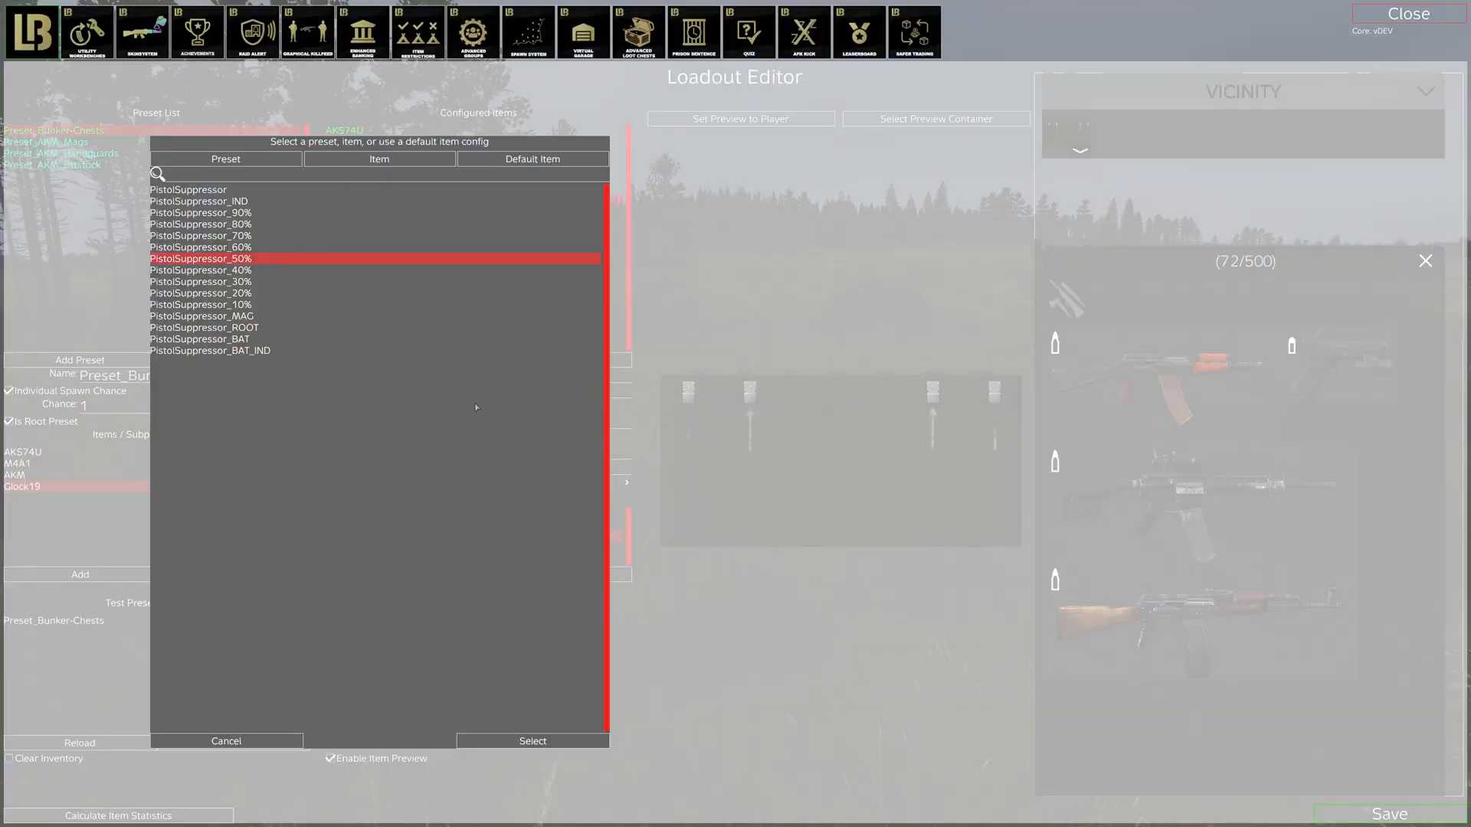
{"action": "double_click", "coordinate": [254, 264]}
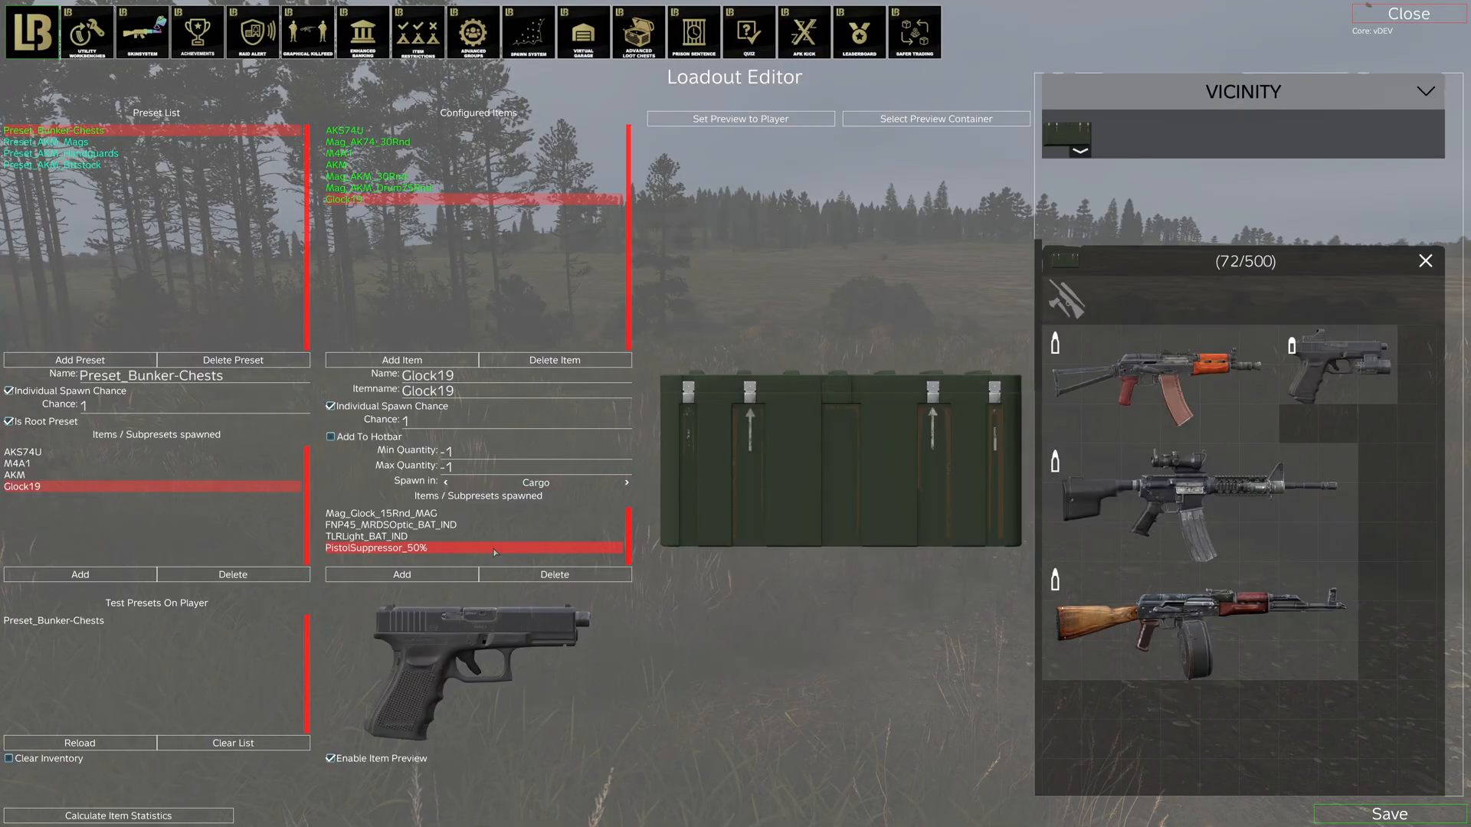
Step: Respawn the bunker chest loot several times to check the Glock19's suppressor spawn chance
{"action": "left_click", "coordinate": [109, 747]}
{"action": "left_click", "coordinate": [109, 747]}
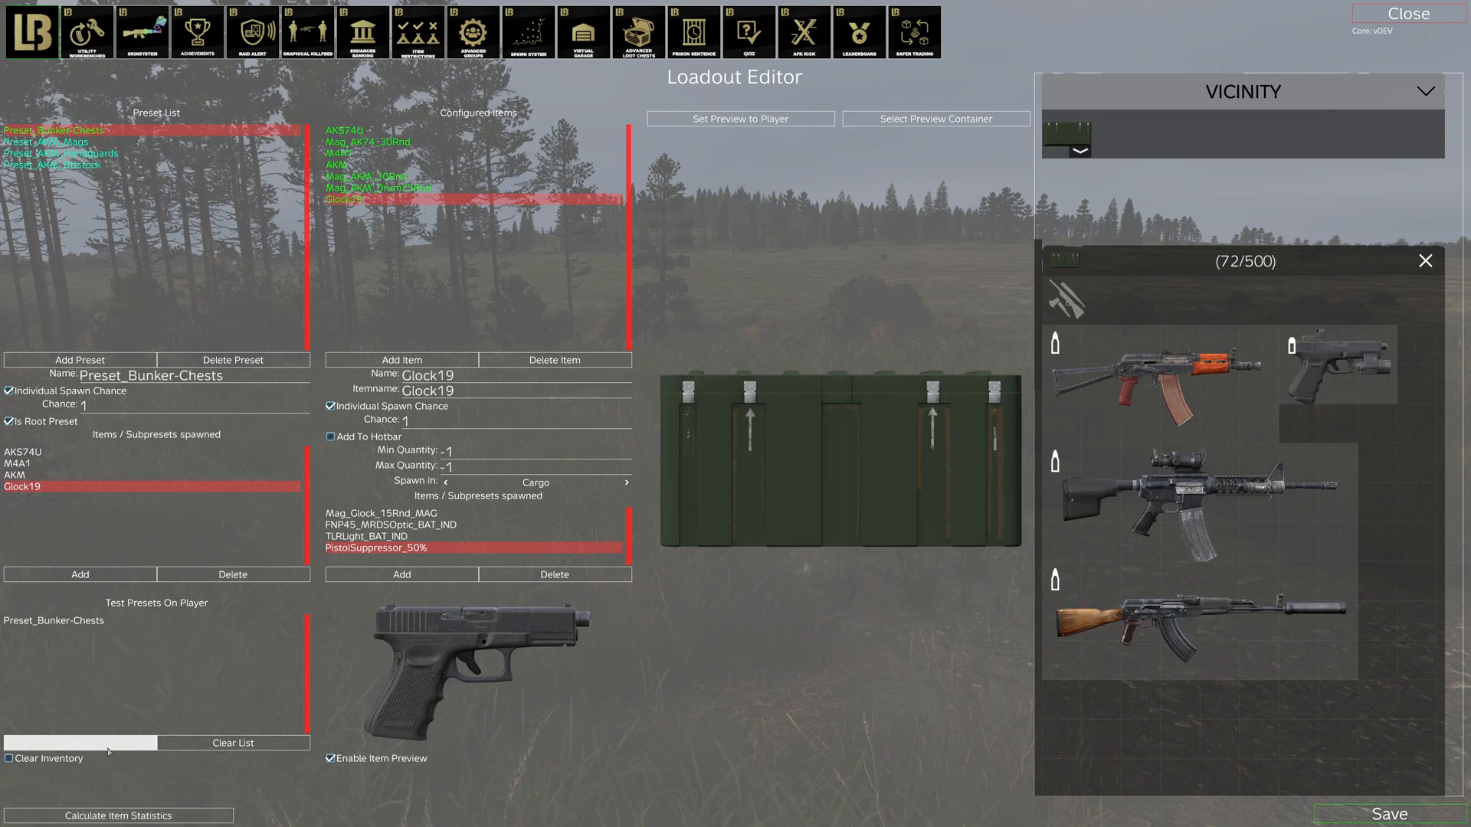
{"action": "left_click", "coordinate": [109, 747]}
{"action": "left_click", "coordinate": [108, 747]}
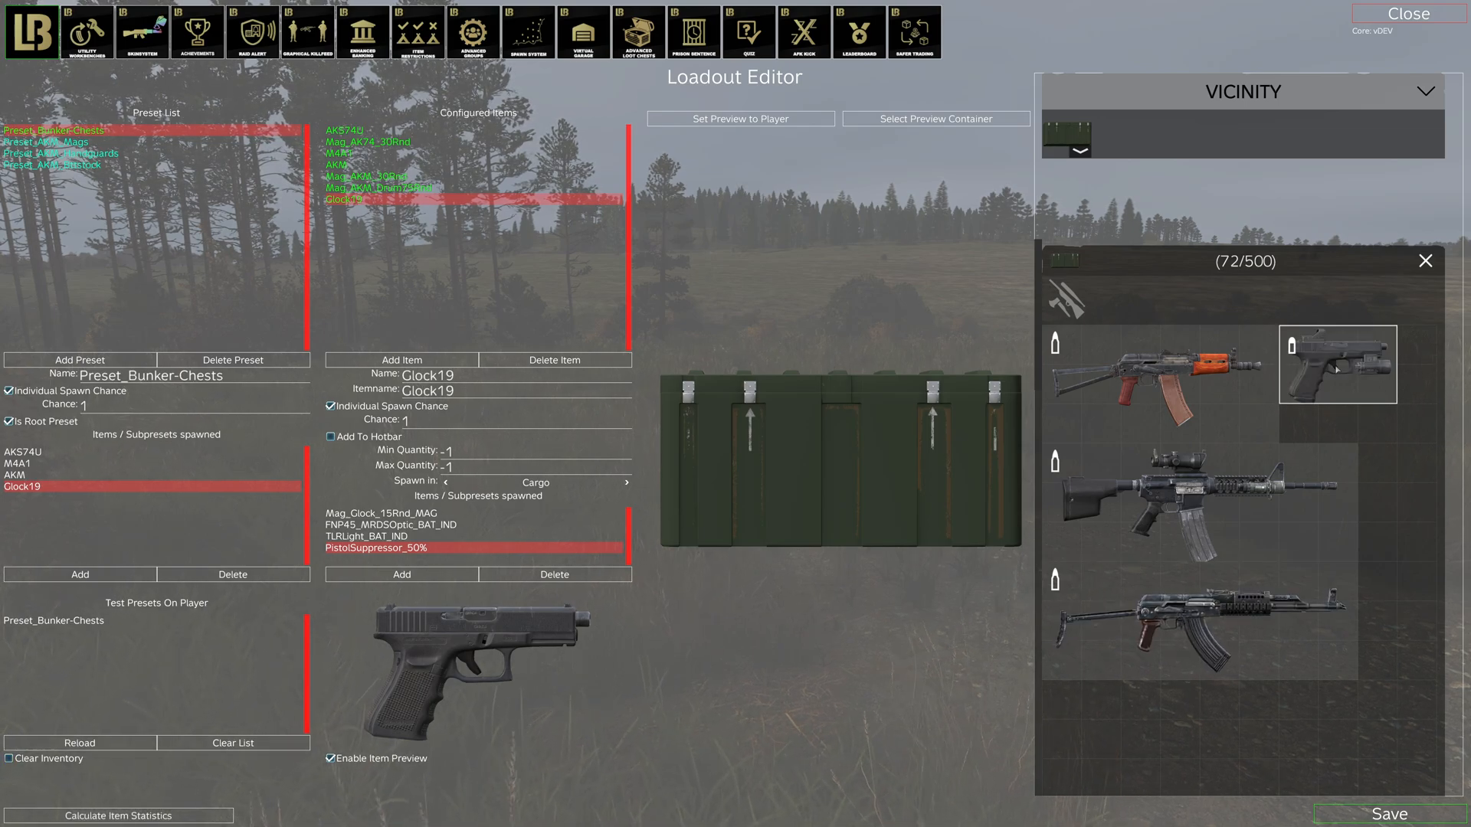
{"action": "left_click", "coordinate": [83, 743]}
{"action": "left_click", "coordinate": [83, 744]}
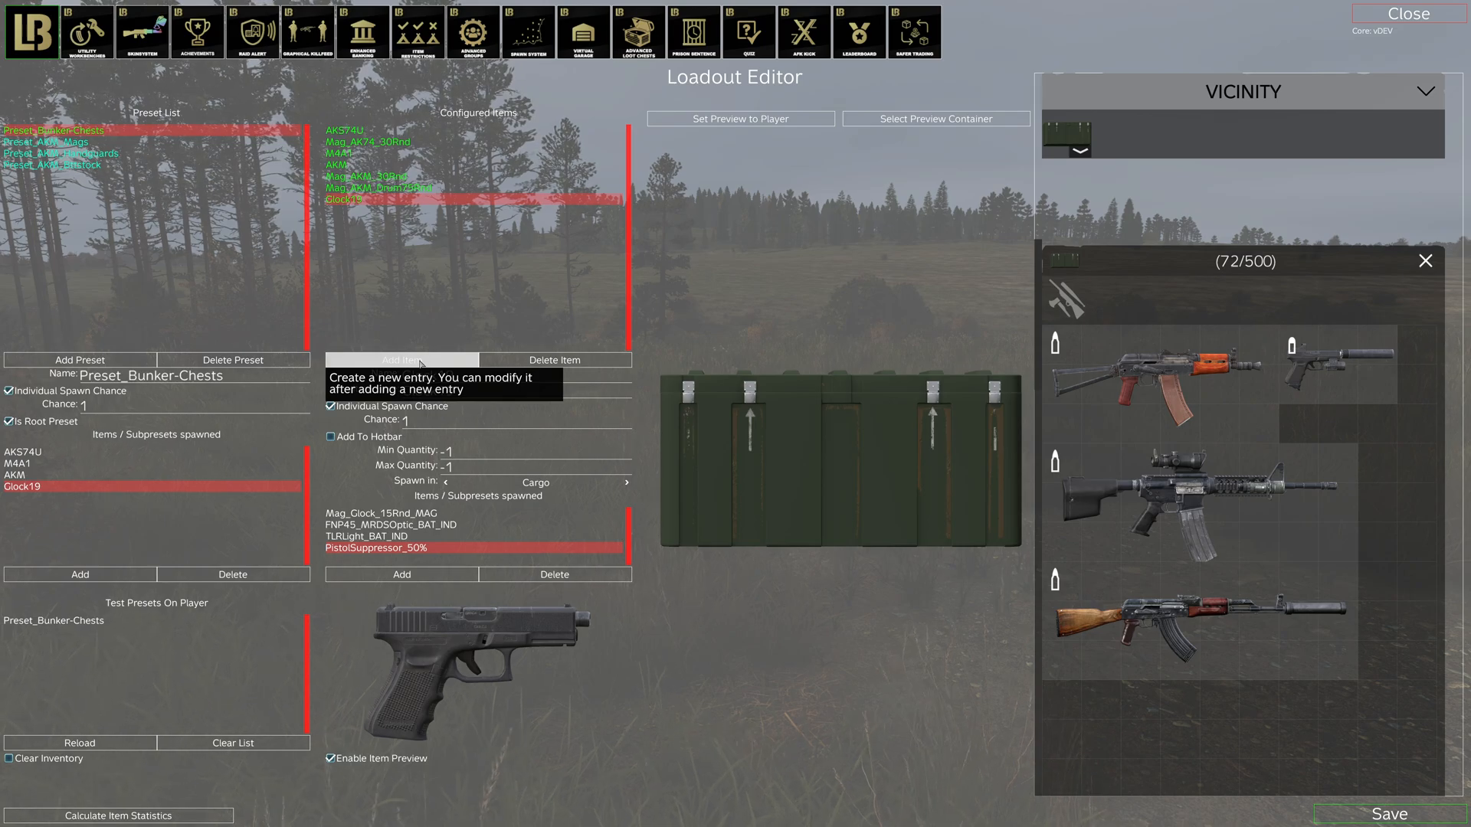
Step: Search the item list for sks, create an SKS configured item, and set it to spawn in Cargo
{"action": "left_click", "coordinate": [449, 363]}
{"action": "left_click", "coordinate": [855, 227]}
{"action": "key", "text": "BackSpace"}
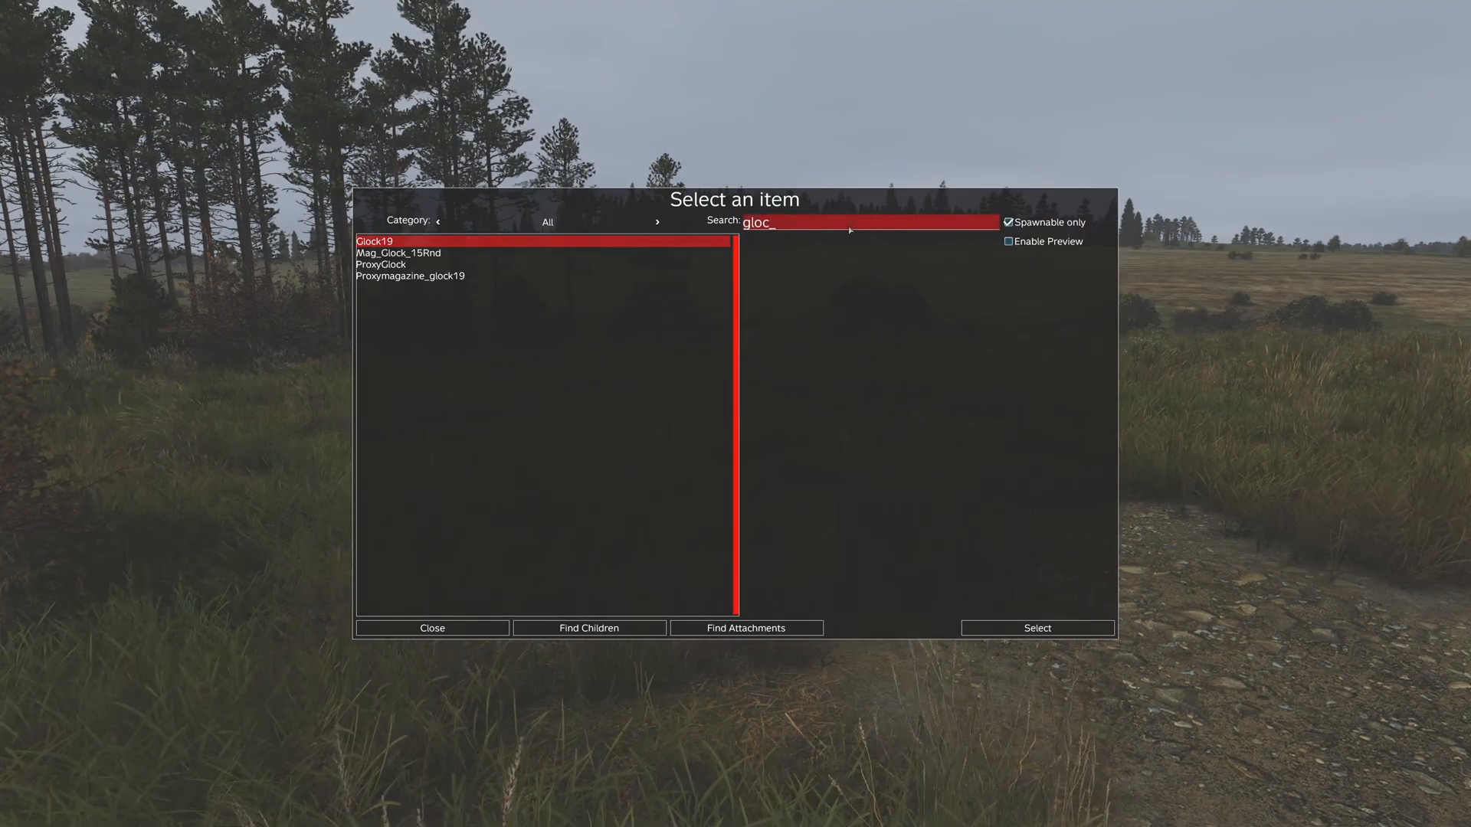
{"action": "type", "text": "sks"}
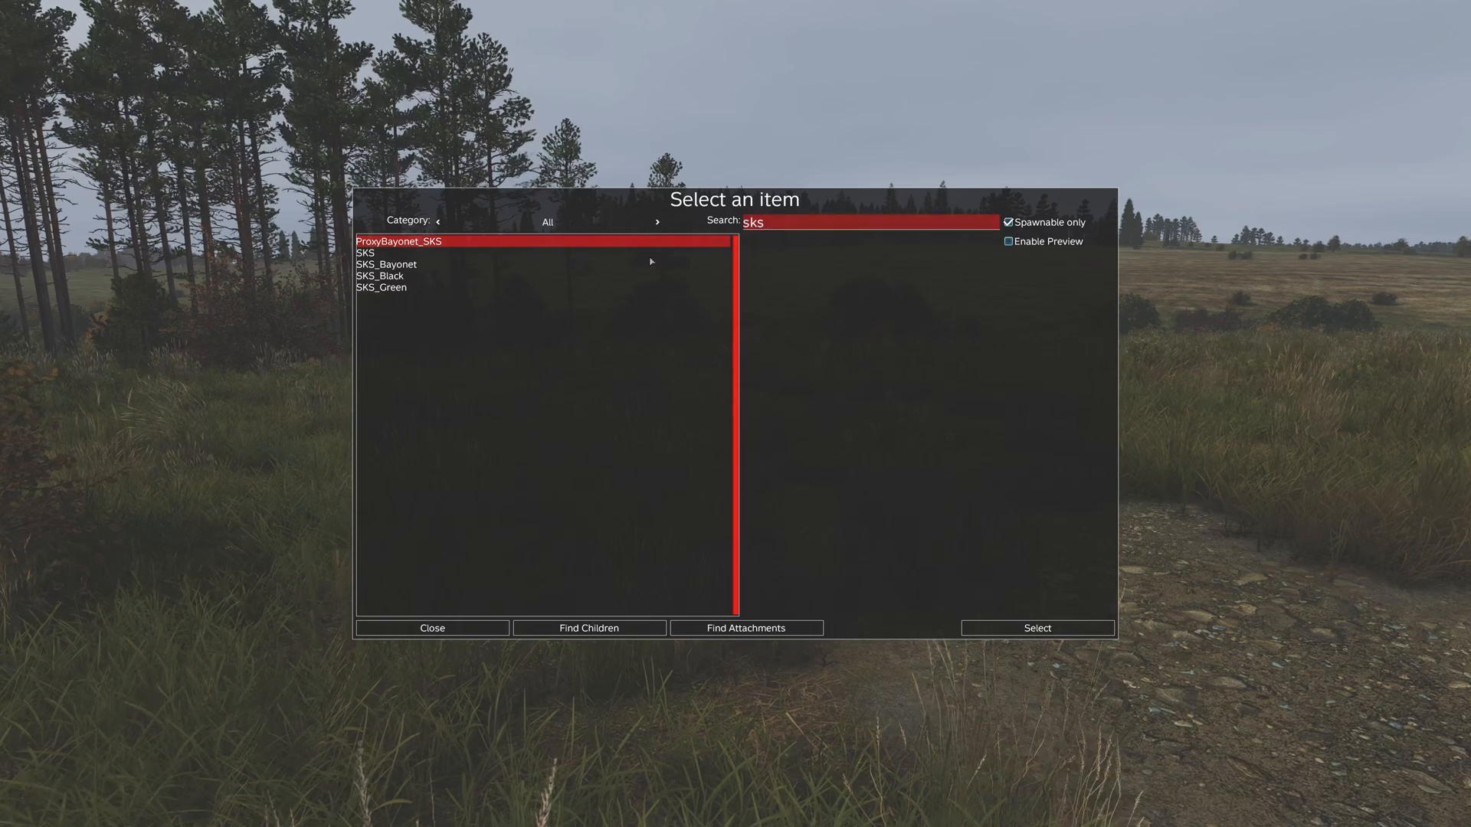
{"action": "key", "text": "Down"}
{"action": "key", "text": "Return"}
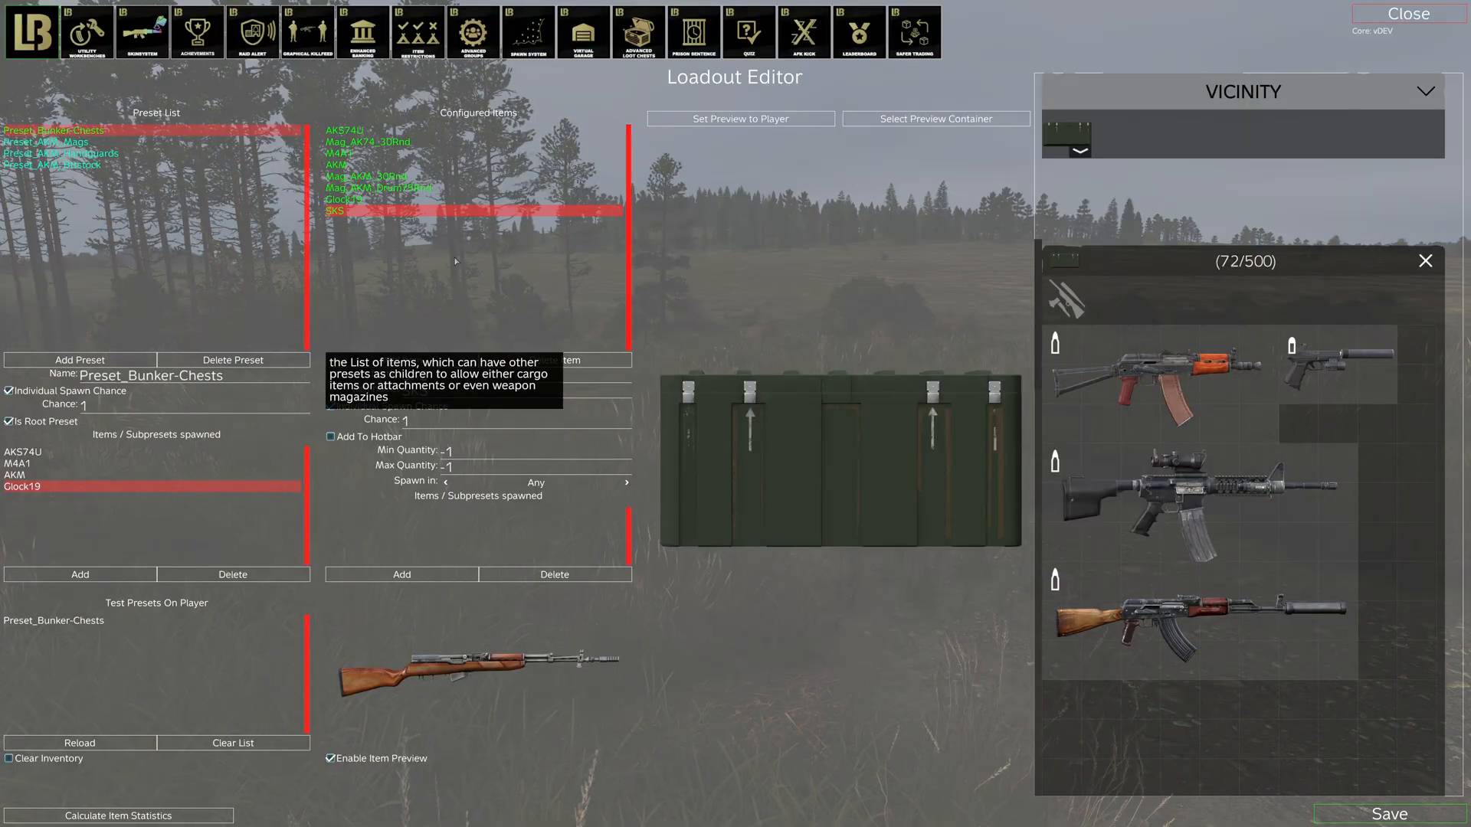
{"action": "left_click", "coordinate": [627, 483]}
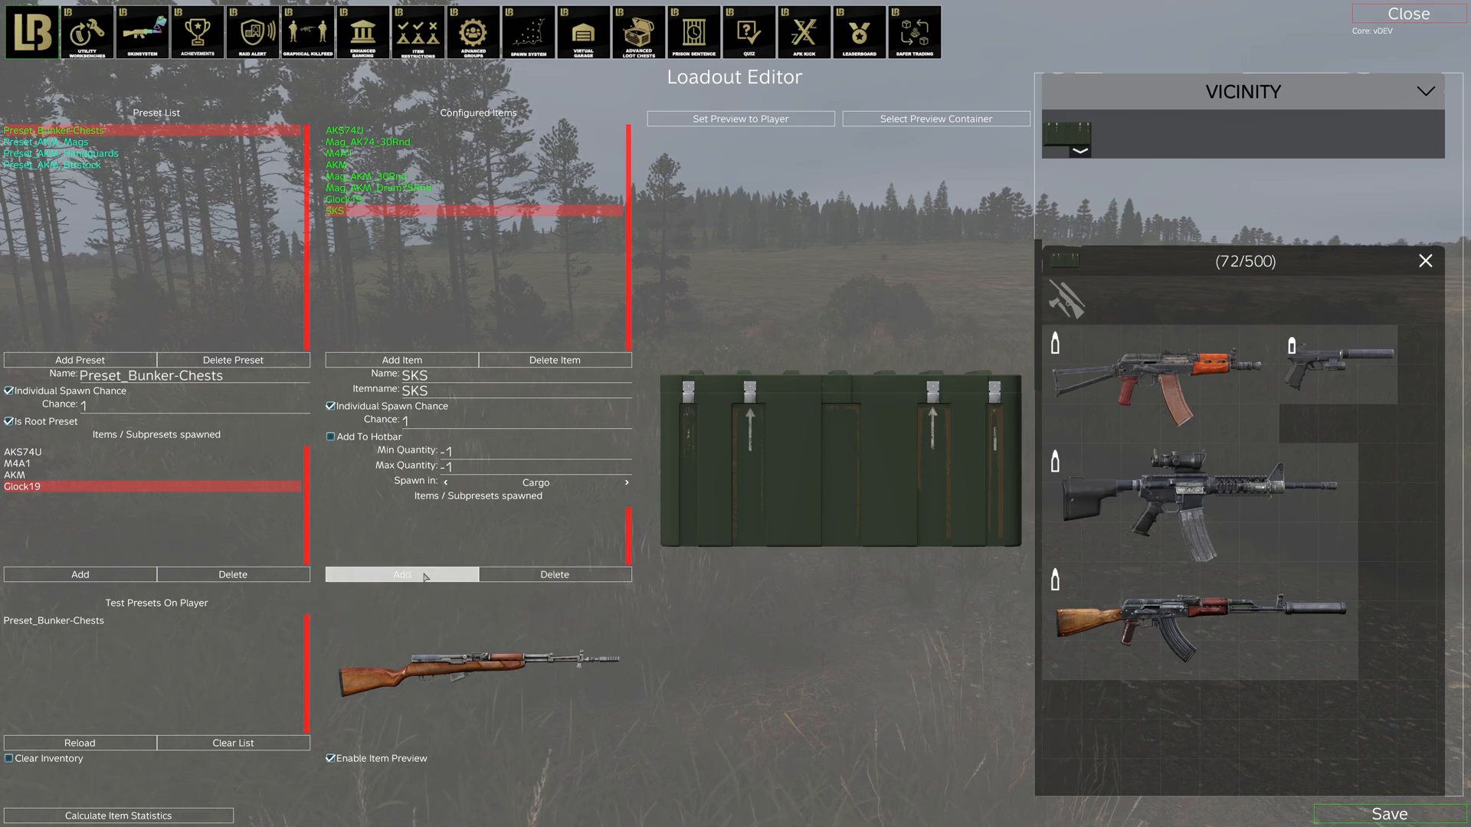
Step: Add the Ammo_762x39_MAG config from the SKS's compatible attachments to the rifle
{"action": "left_click", "coordinate": [425, 575]}
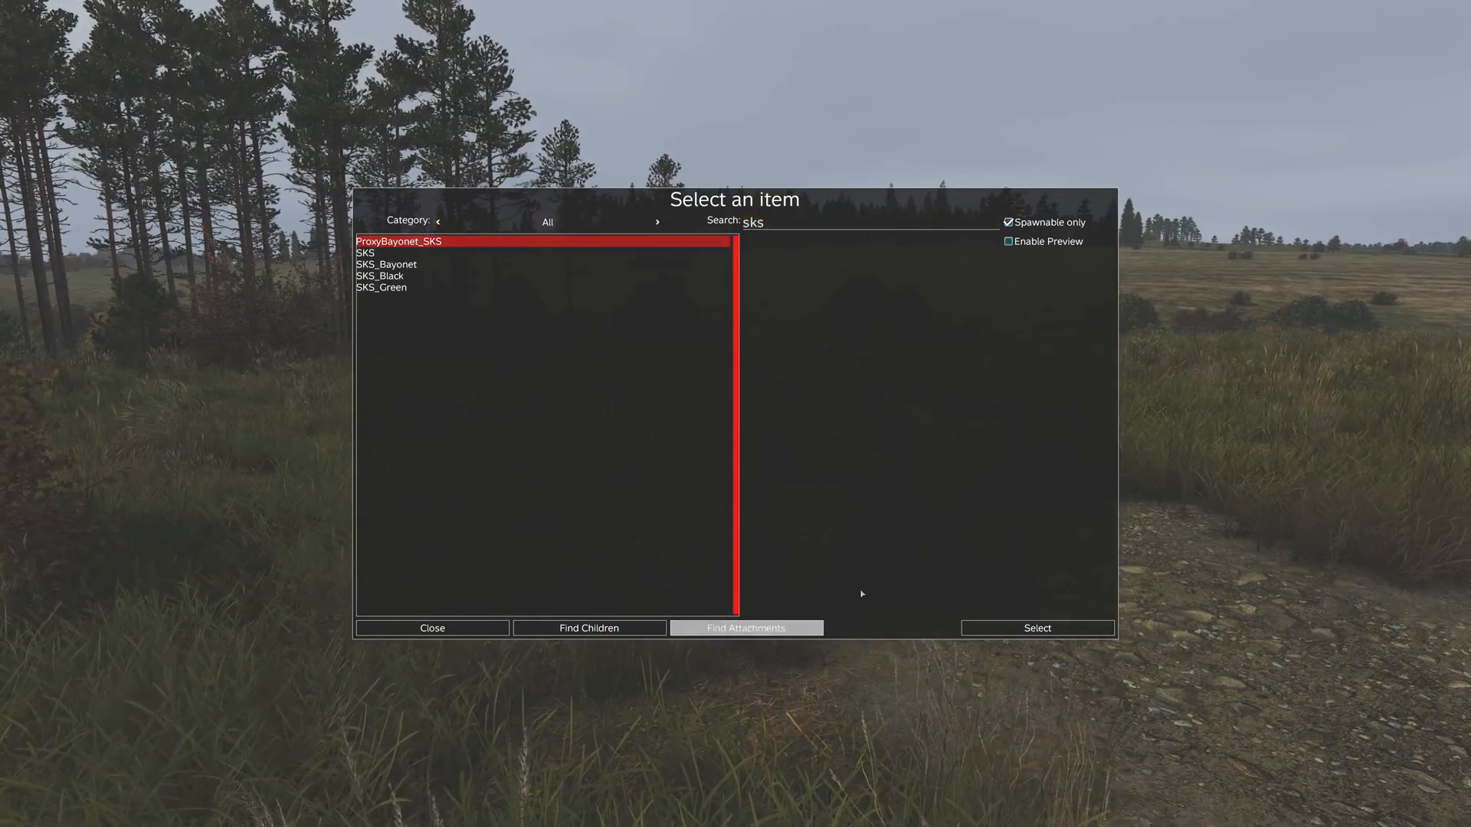
{"action": "left_click", "coordinate": [398, 253]}
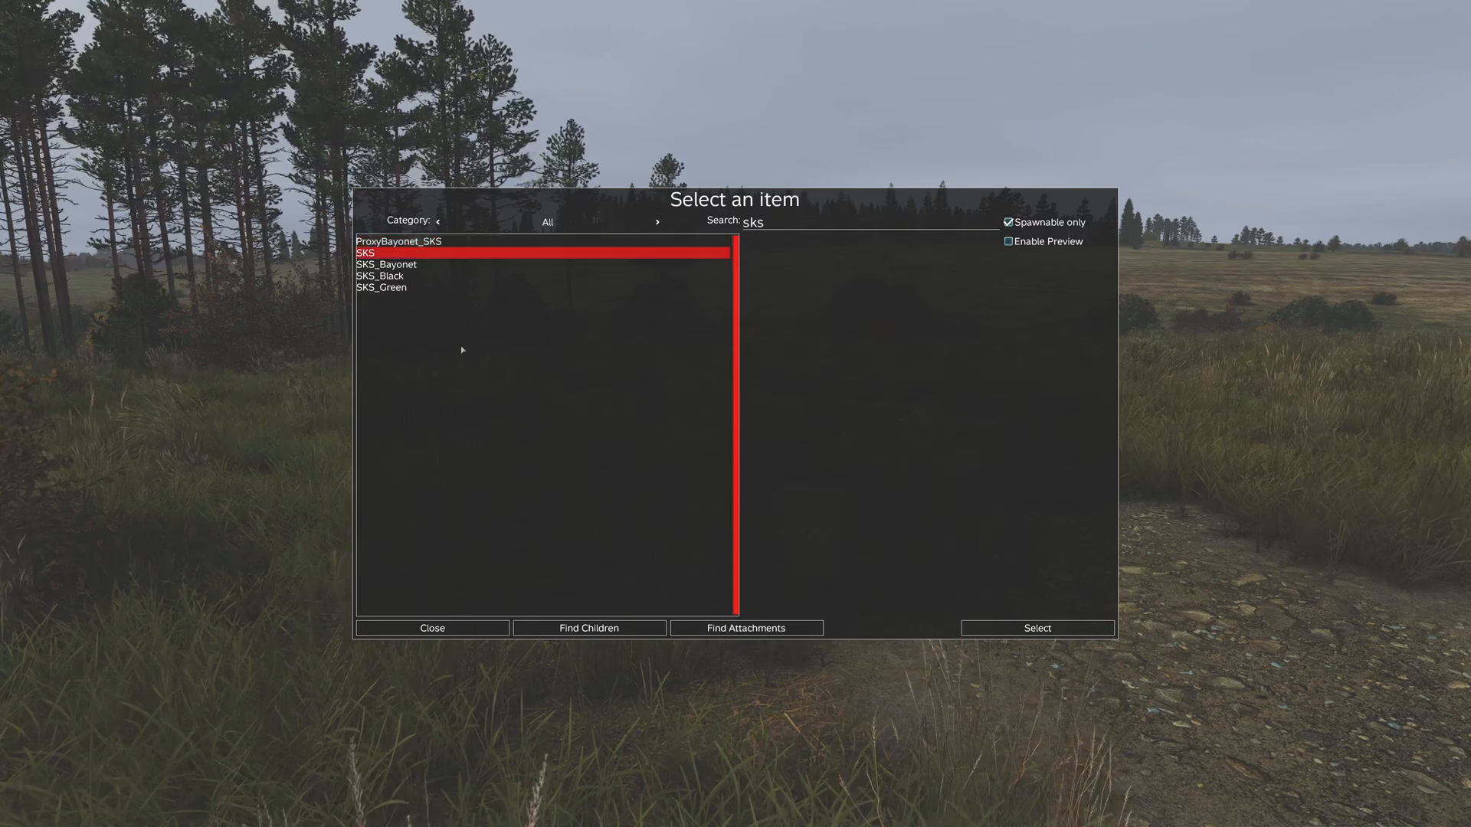
{"action": "left_click", "coordinate": [786, 633]}
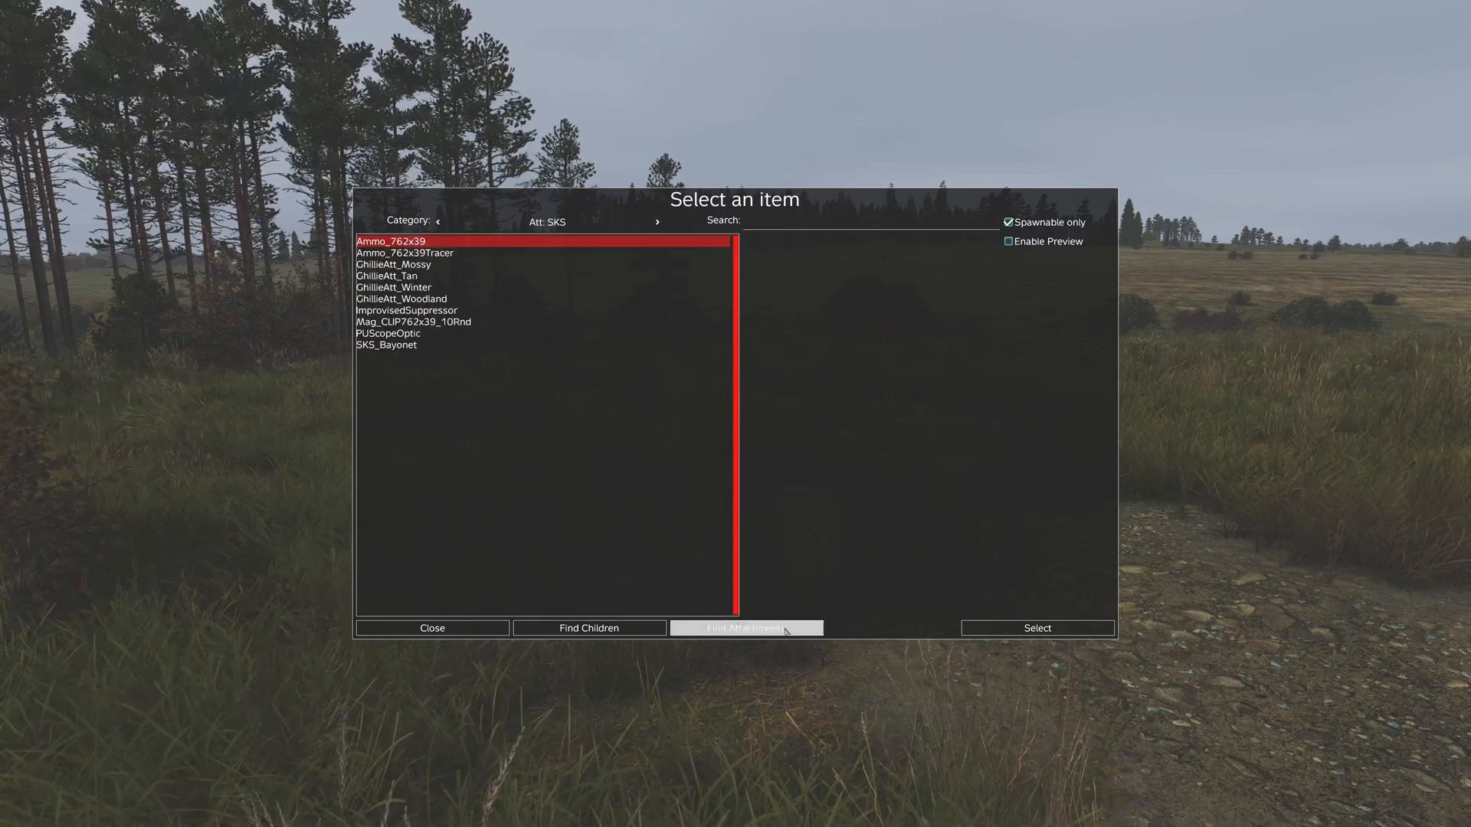
{"action": "left_click", "coordinate": [1009, 241]}
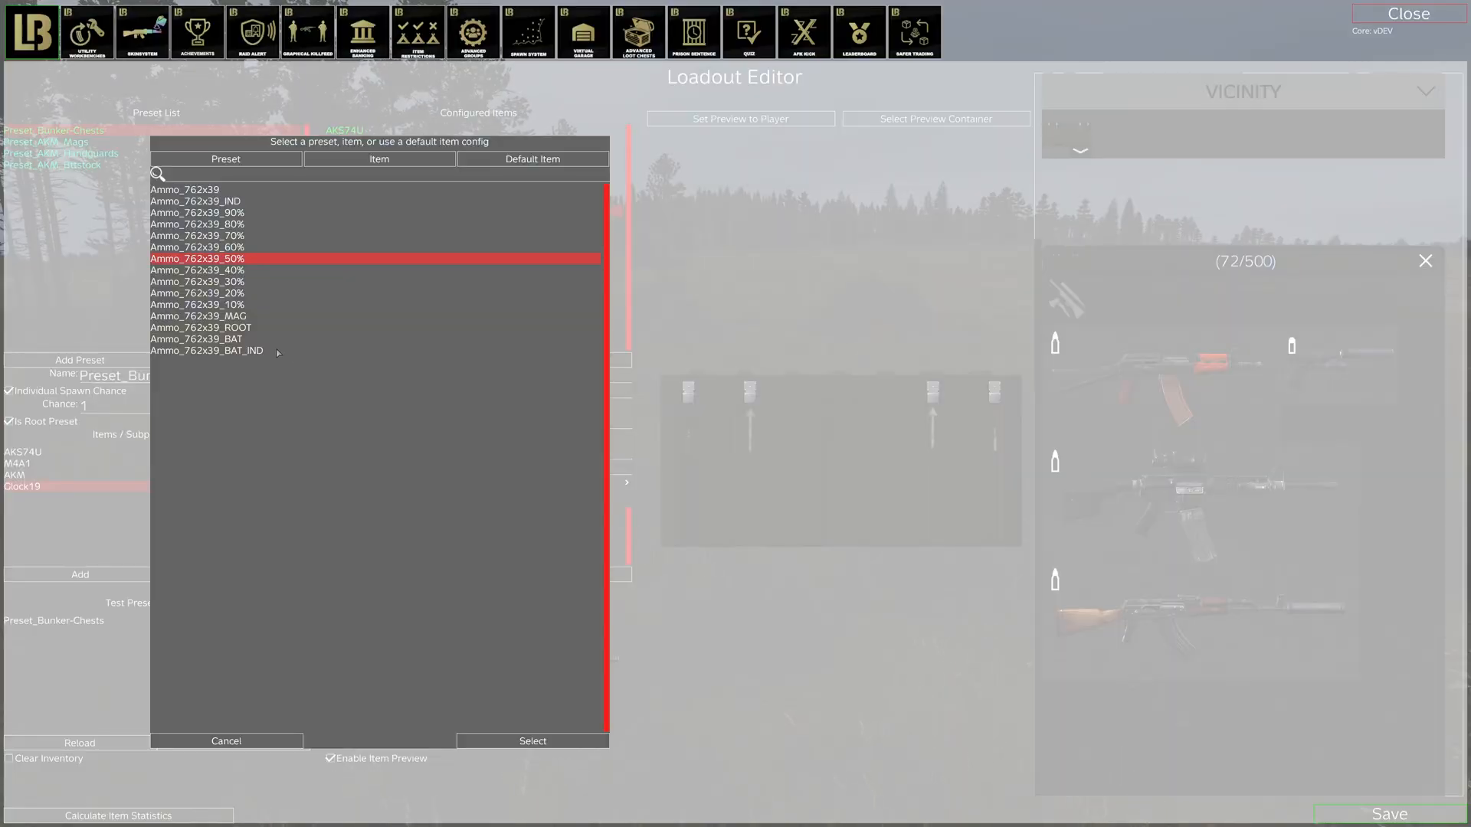
{"action": "left_click", "coordinate": [526, 743]}
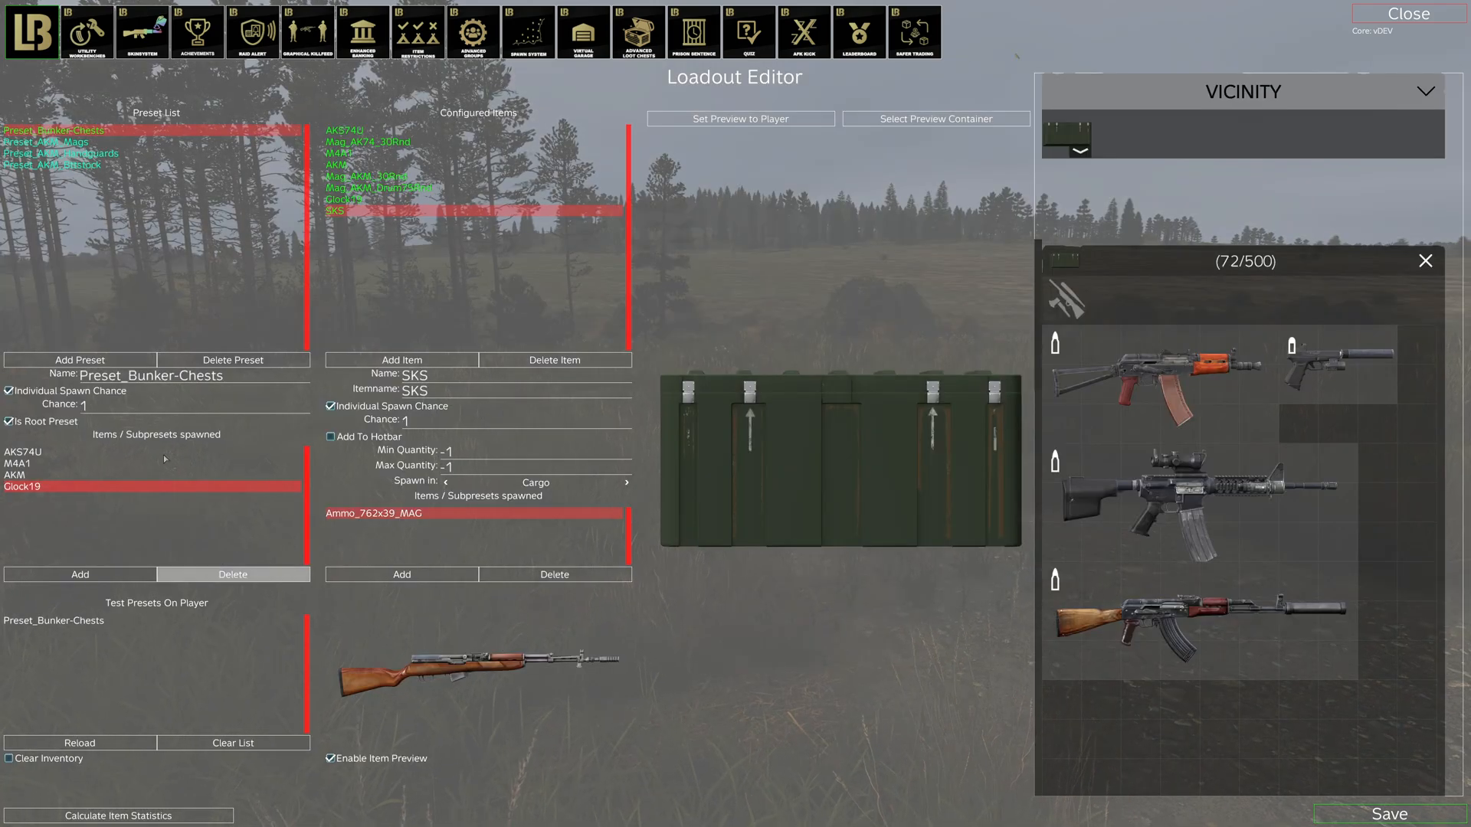
Step: Add the configured SKS item to the Preset_Bunker-Chests root preset
{"action": "left_click", "coordinate": [80, 575]}
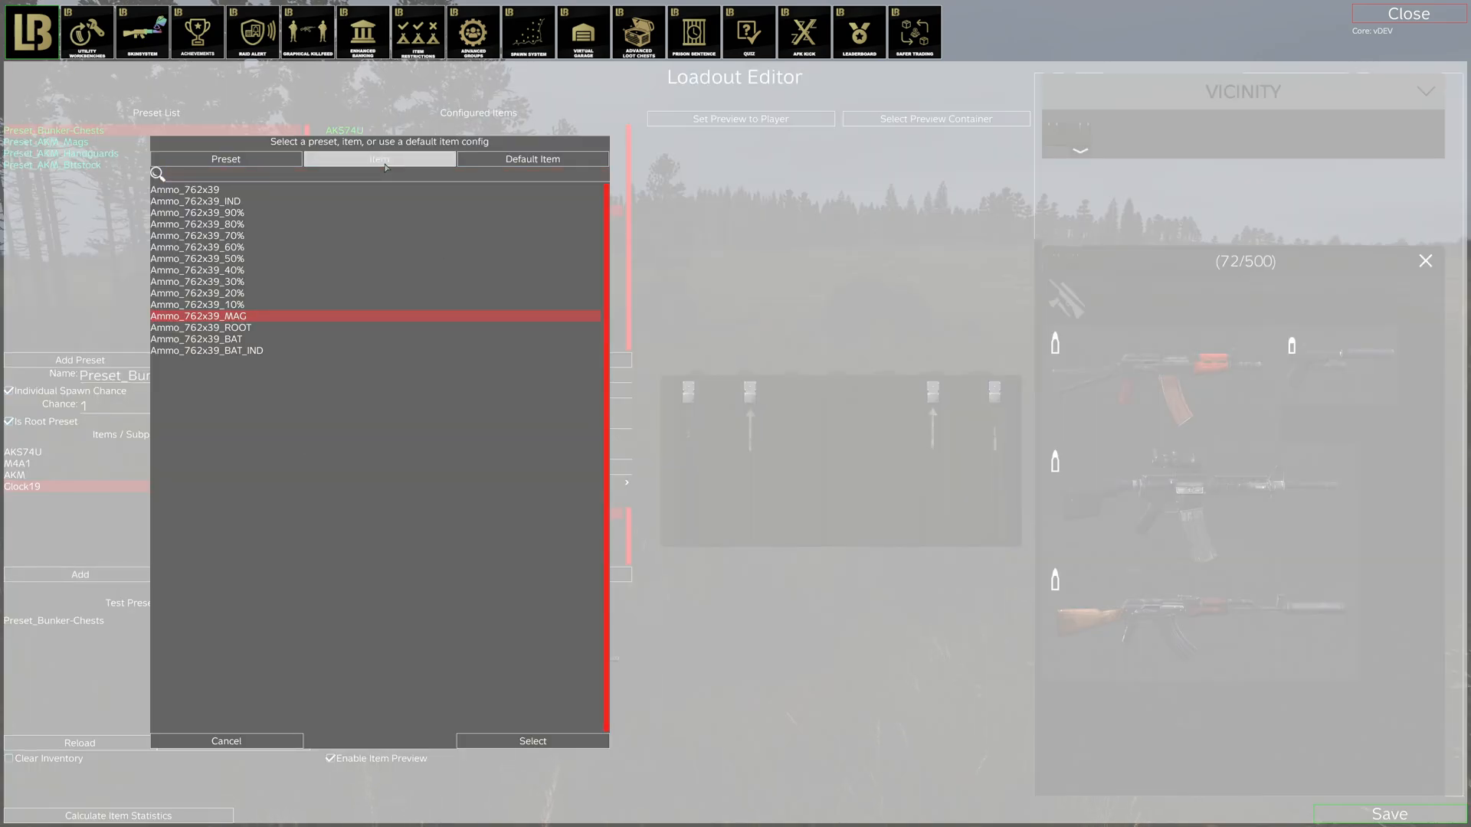
{"action": "left_click", "coordinate": [387, 163]}
{"action": "double_click", "coordinate": [186, 273]}
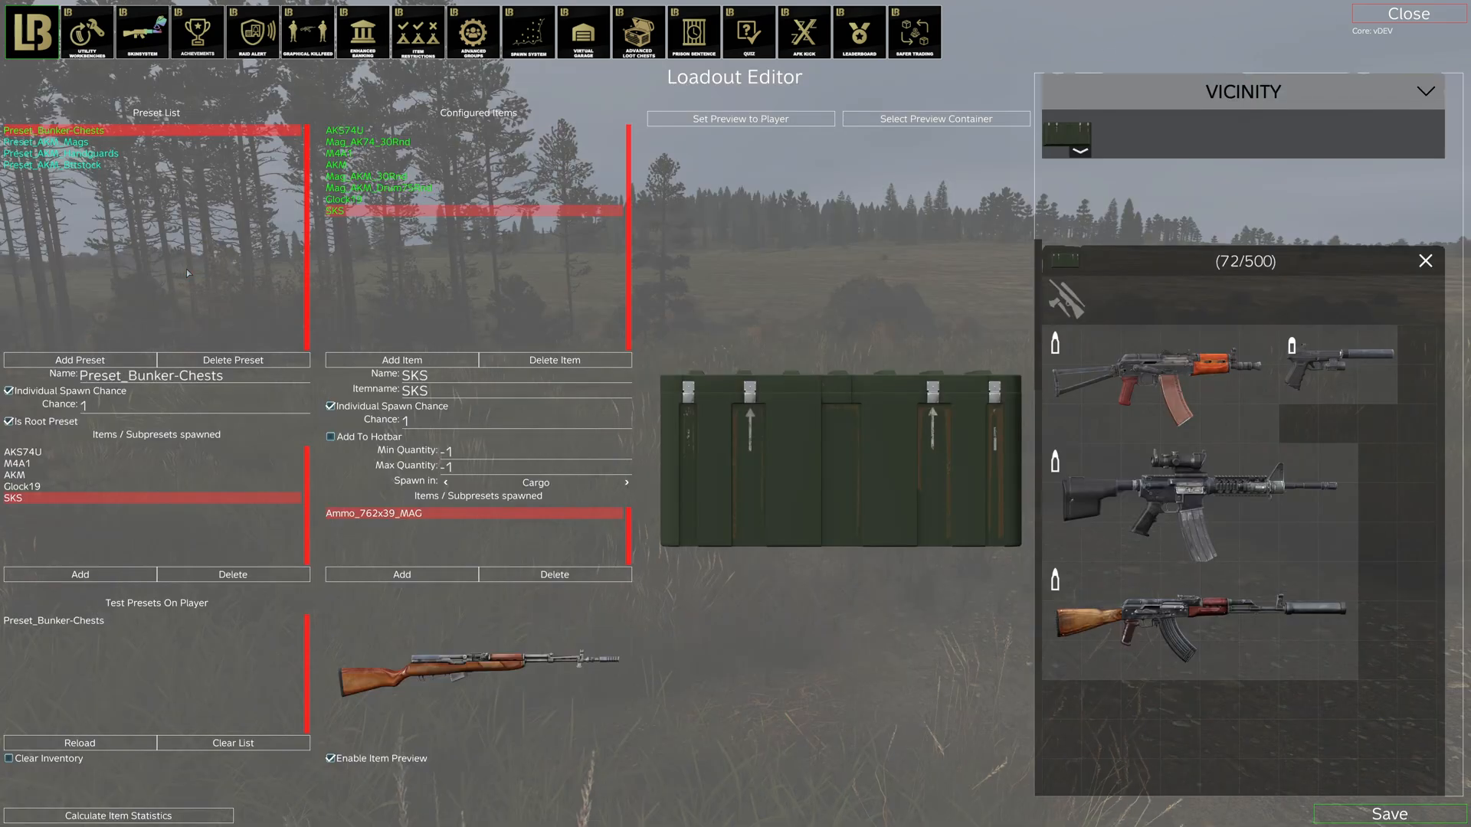
Step: Respawn the bunker chest loot and inspect the SKS among the chest's contents
{"action": "left_click", "coordinate": [101, 747]}
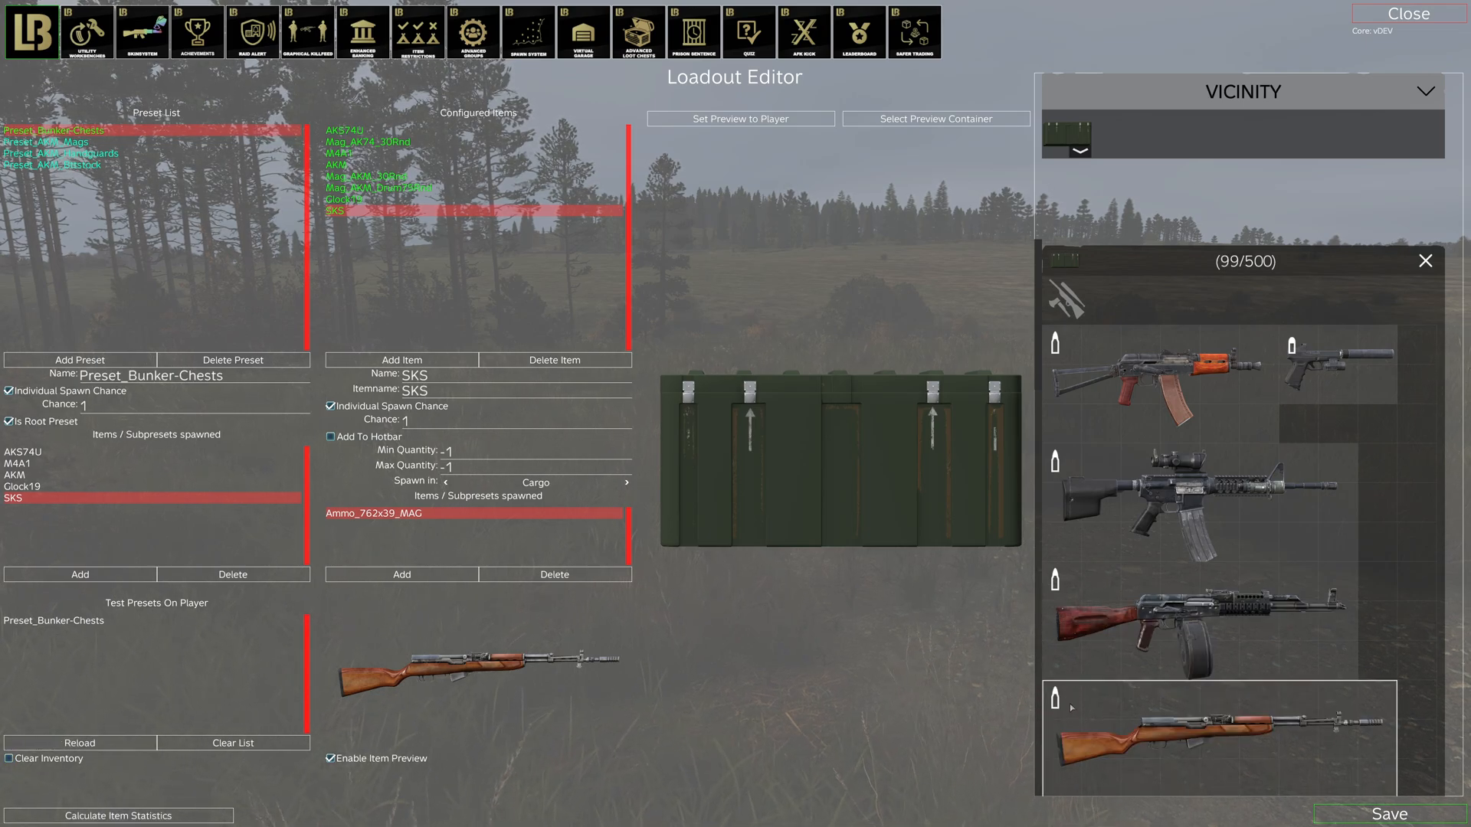
{"action": "scroll", "coordinate": [1277, 657], "scroll_direction": "down", "scroll_amount": 5}
{"action": "scroll", "coordinate": [1276, 657], "scroll_direction": "up", "scroll_amount": 3}
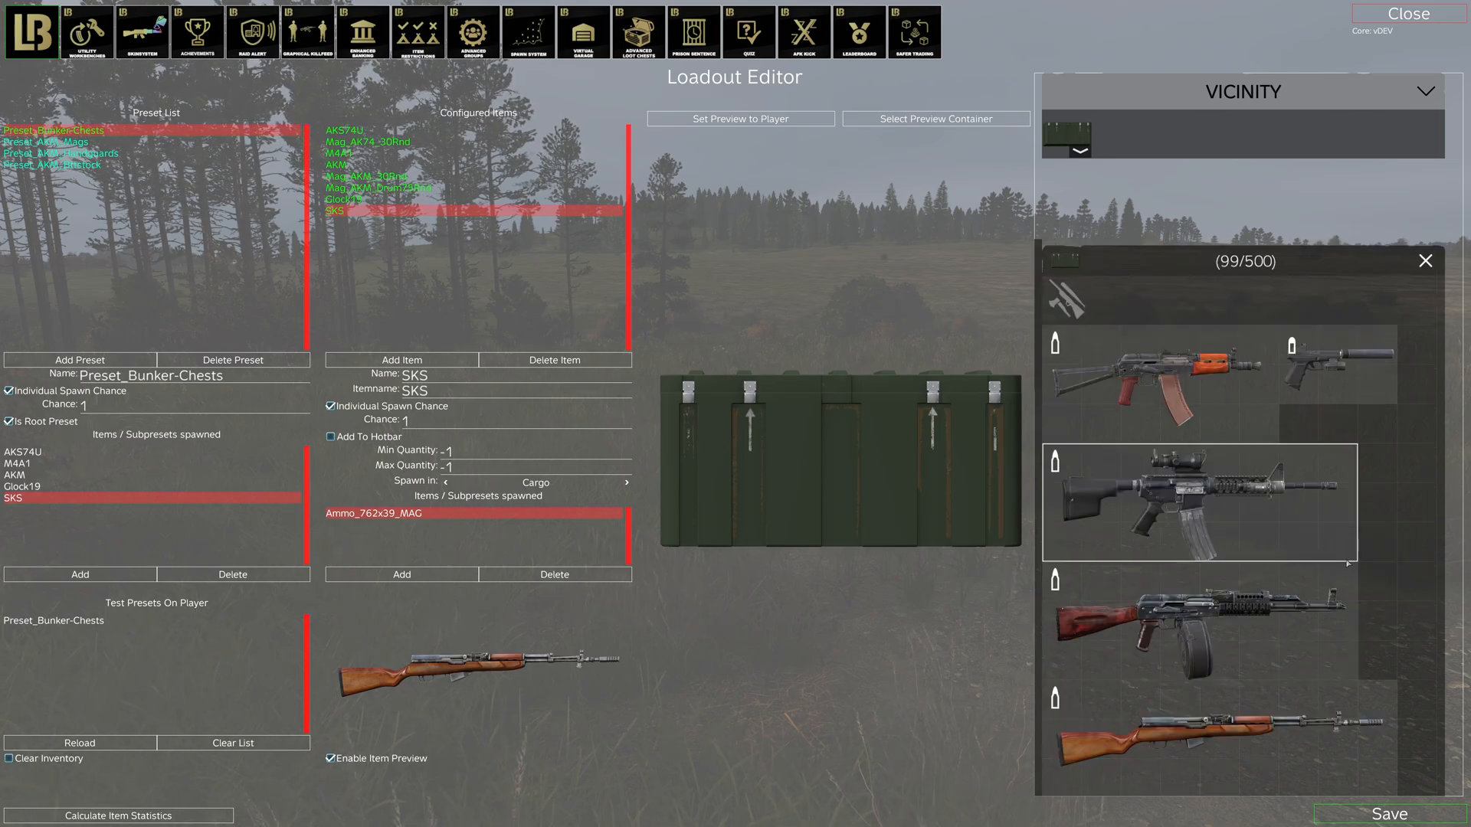
{"action": "scroll", "coordinate": [1241, 645], "scroll_direction": "up", "scroll_amount": 2}
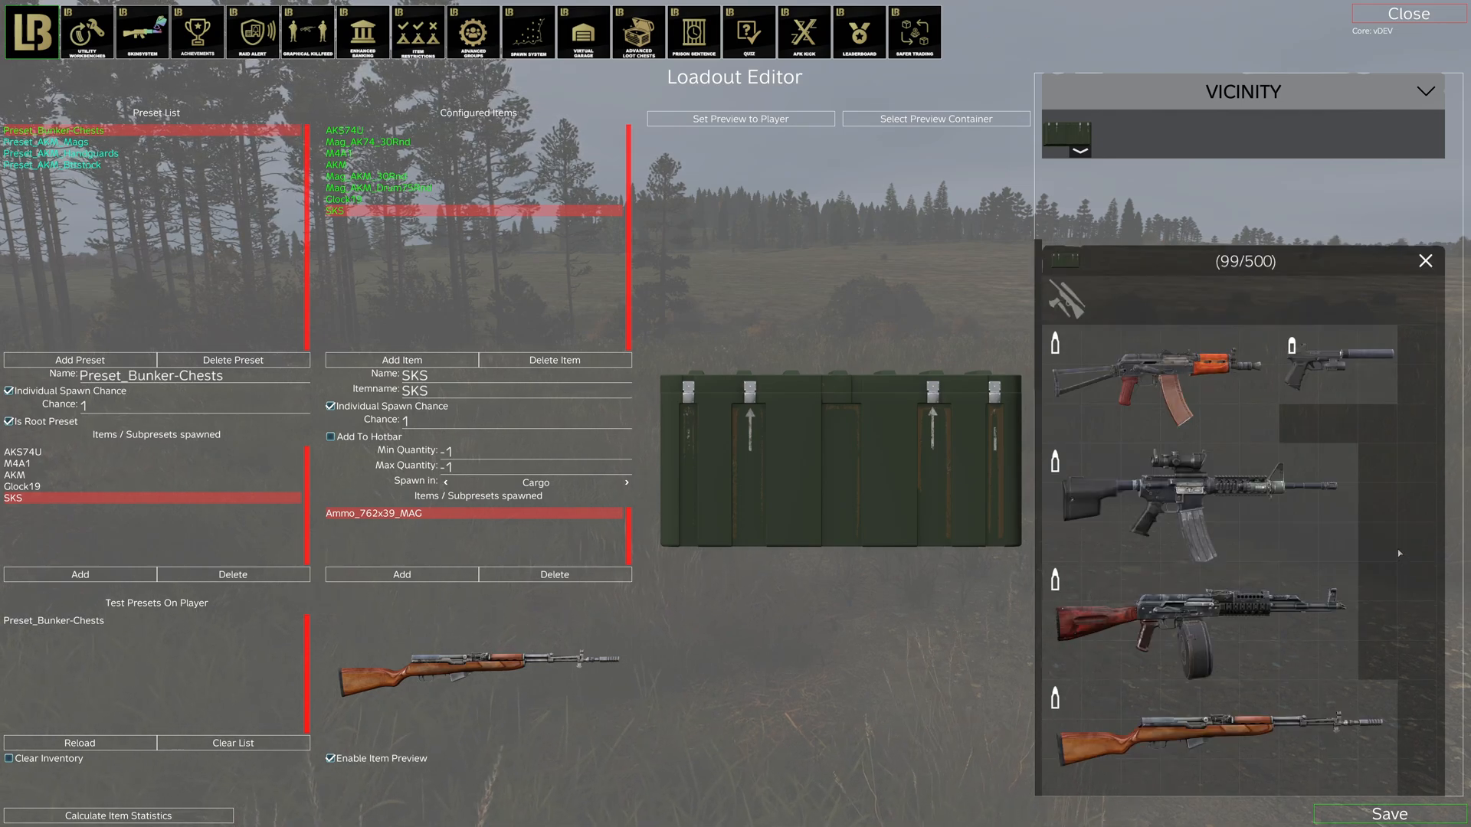
{"action": "scroll", "coordinate": [1397, 548], "scroll_direction": "down", "scroll_amount": 2}
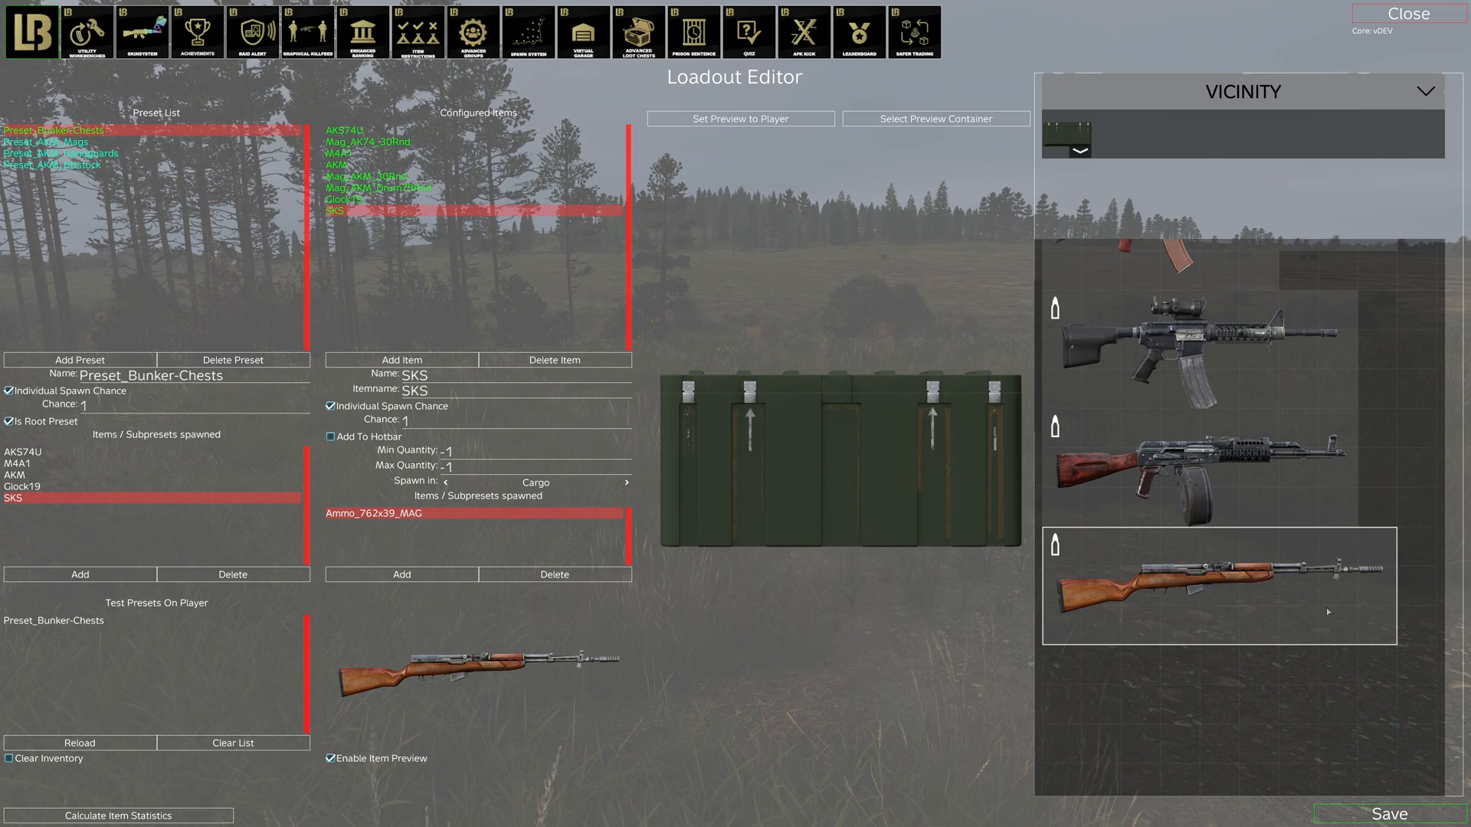
{"action": "scroll", "coordinate": [1328, 610], "scroll_direction": "up", "scroll_amount": 3}
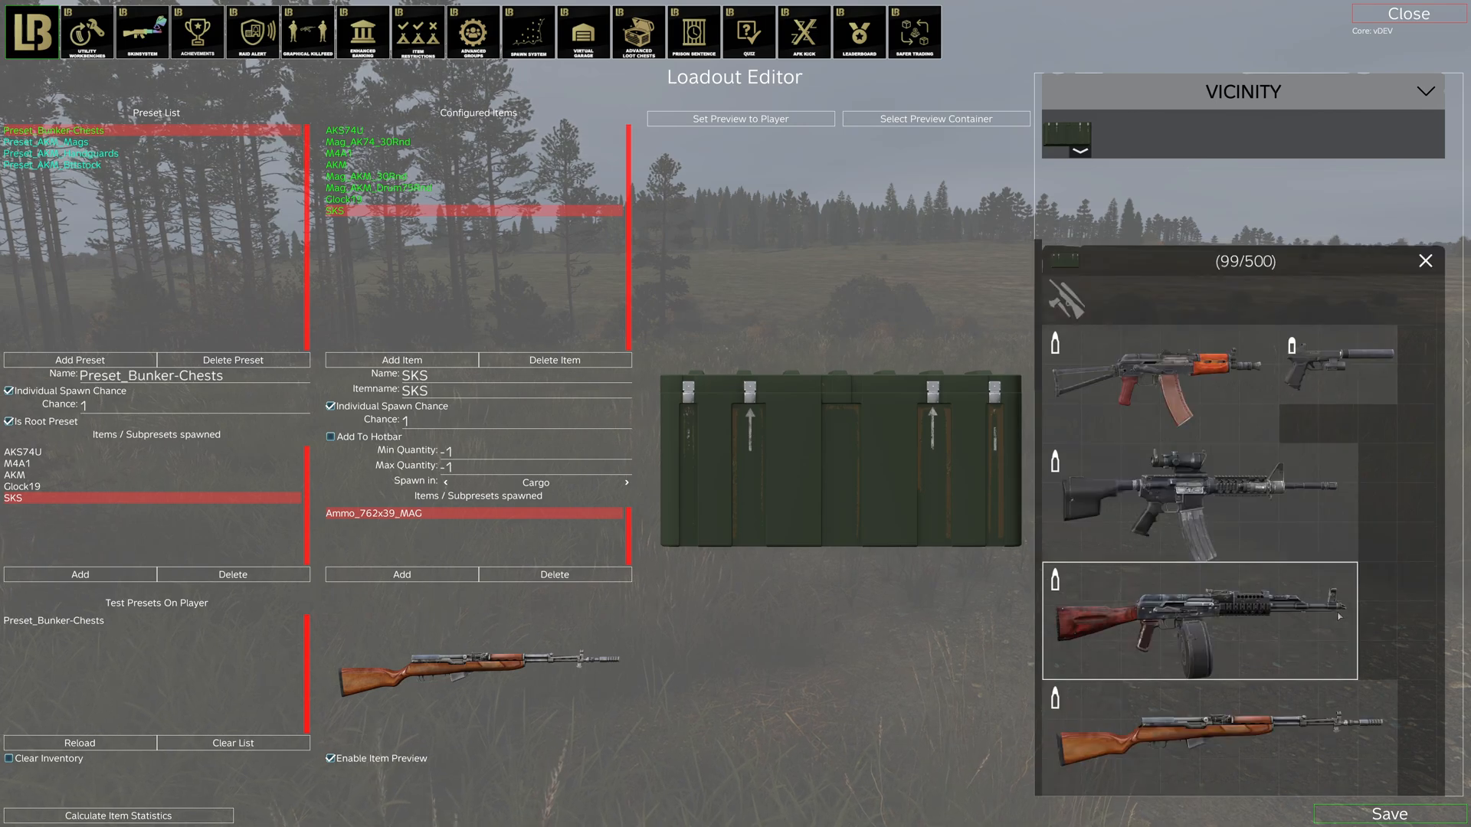
Step: Add the Ammo_762x39_ROOT config from the SKS's compatible attachments to the rifle
{"action": "left_click", "coordinate": [419, 576]}
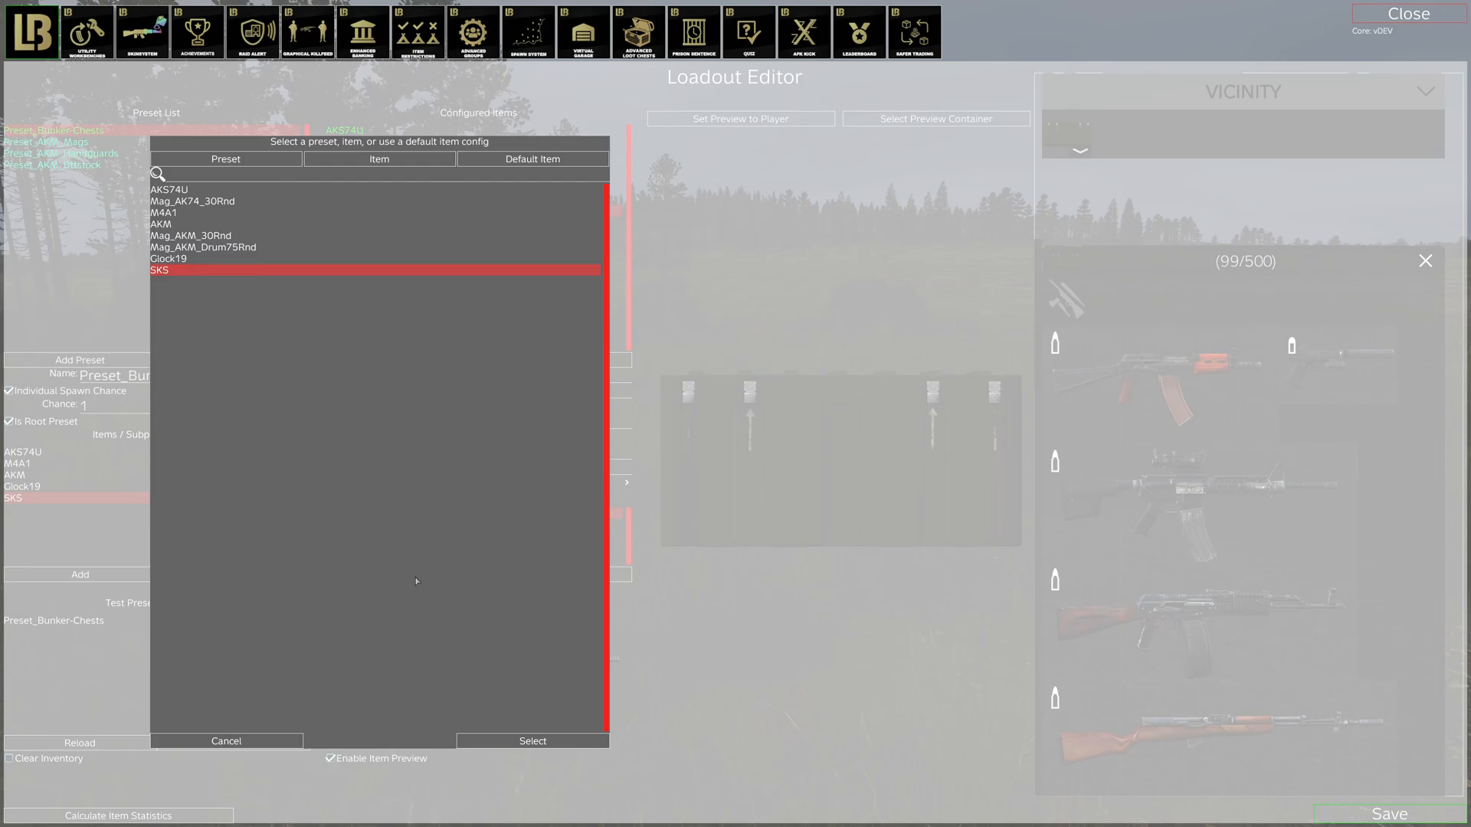
{"action": "left_click", "coordinate": [506, 160]}
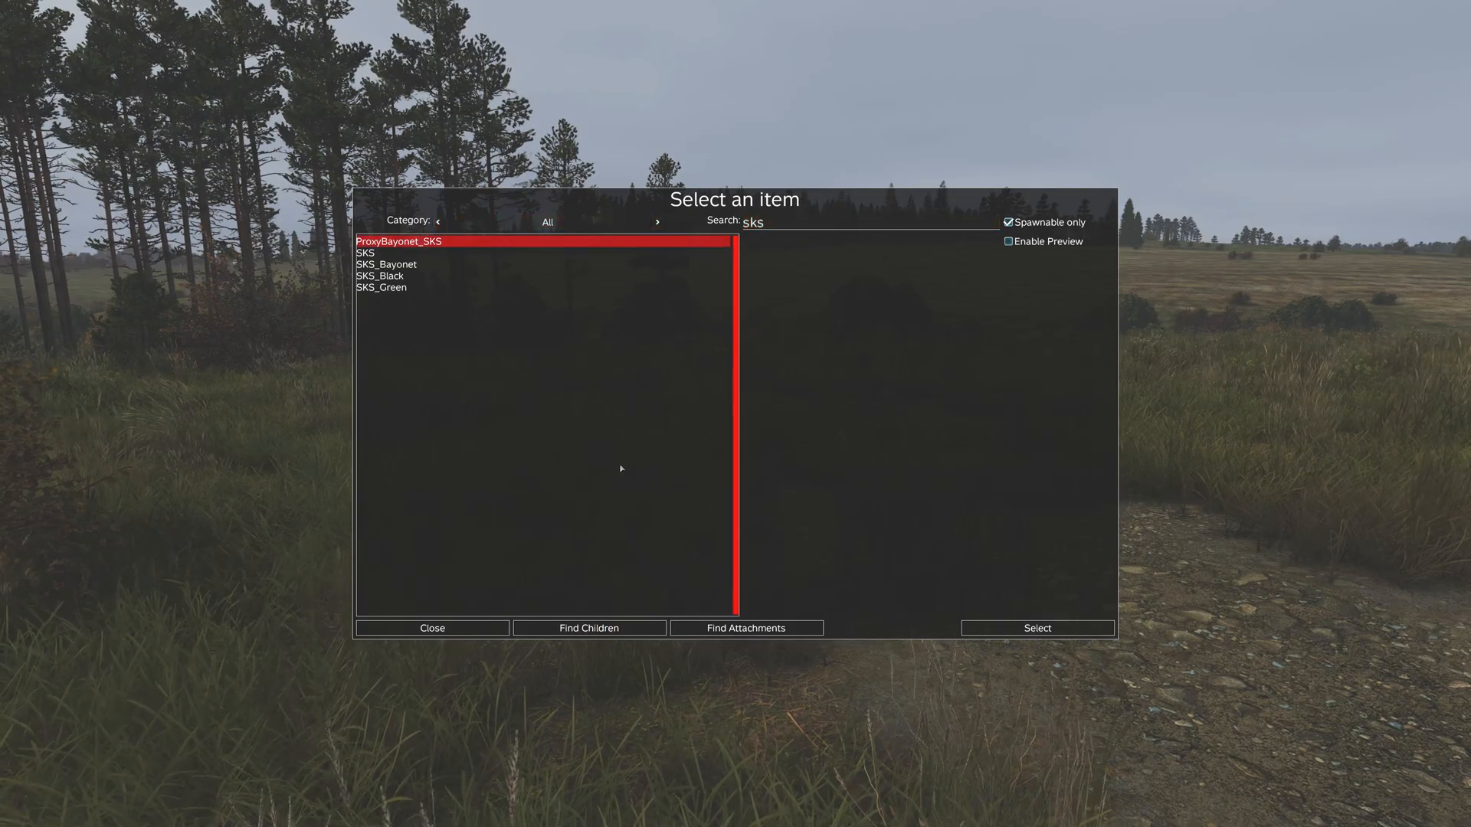
{"action": "key", "text": "Down"}
{"action": "left_click", "coordinate": [745, 629]}
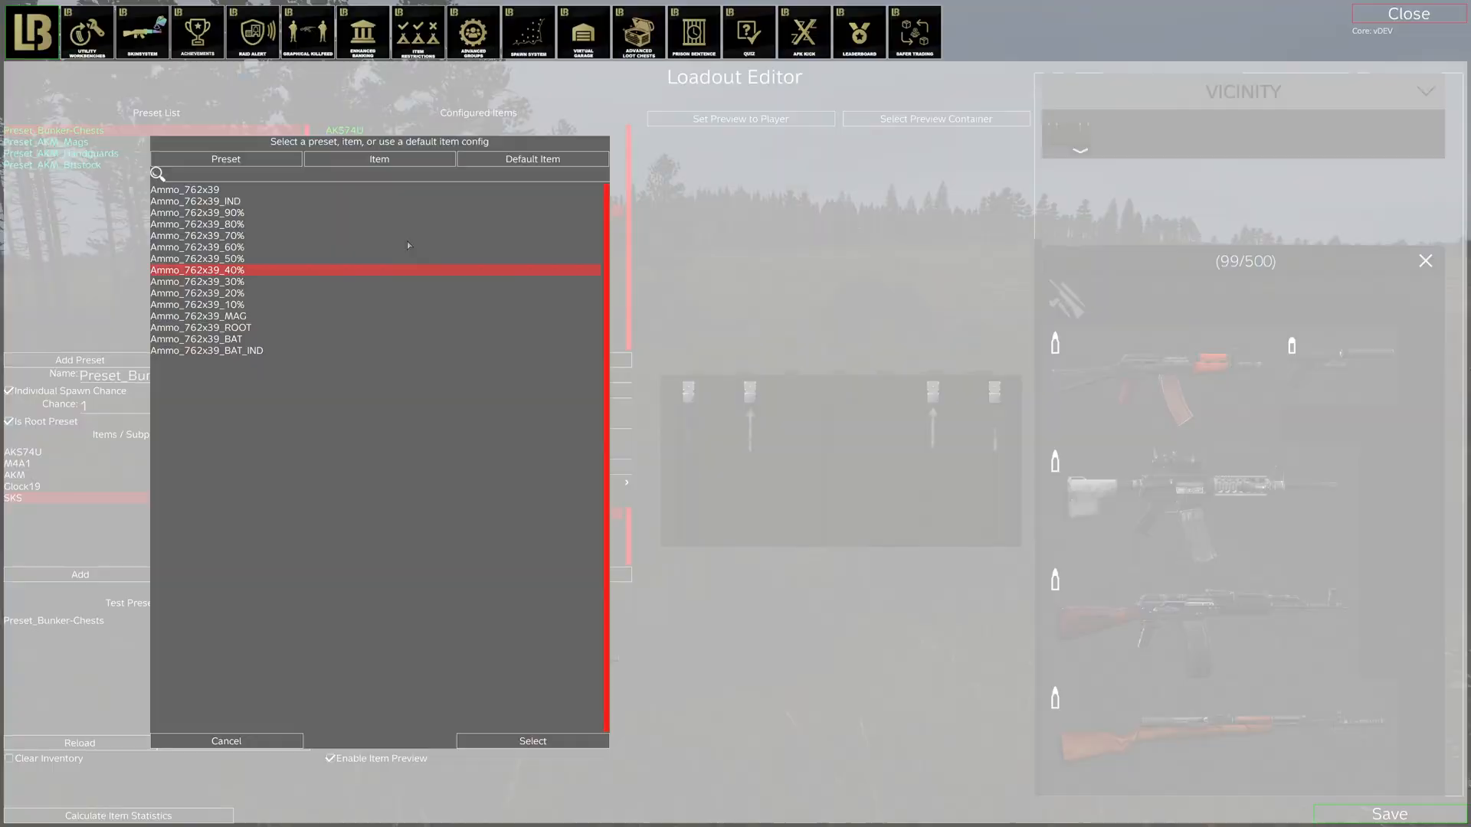
{"action": "left_click", "coordinate": [246, 328]}
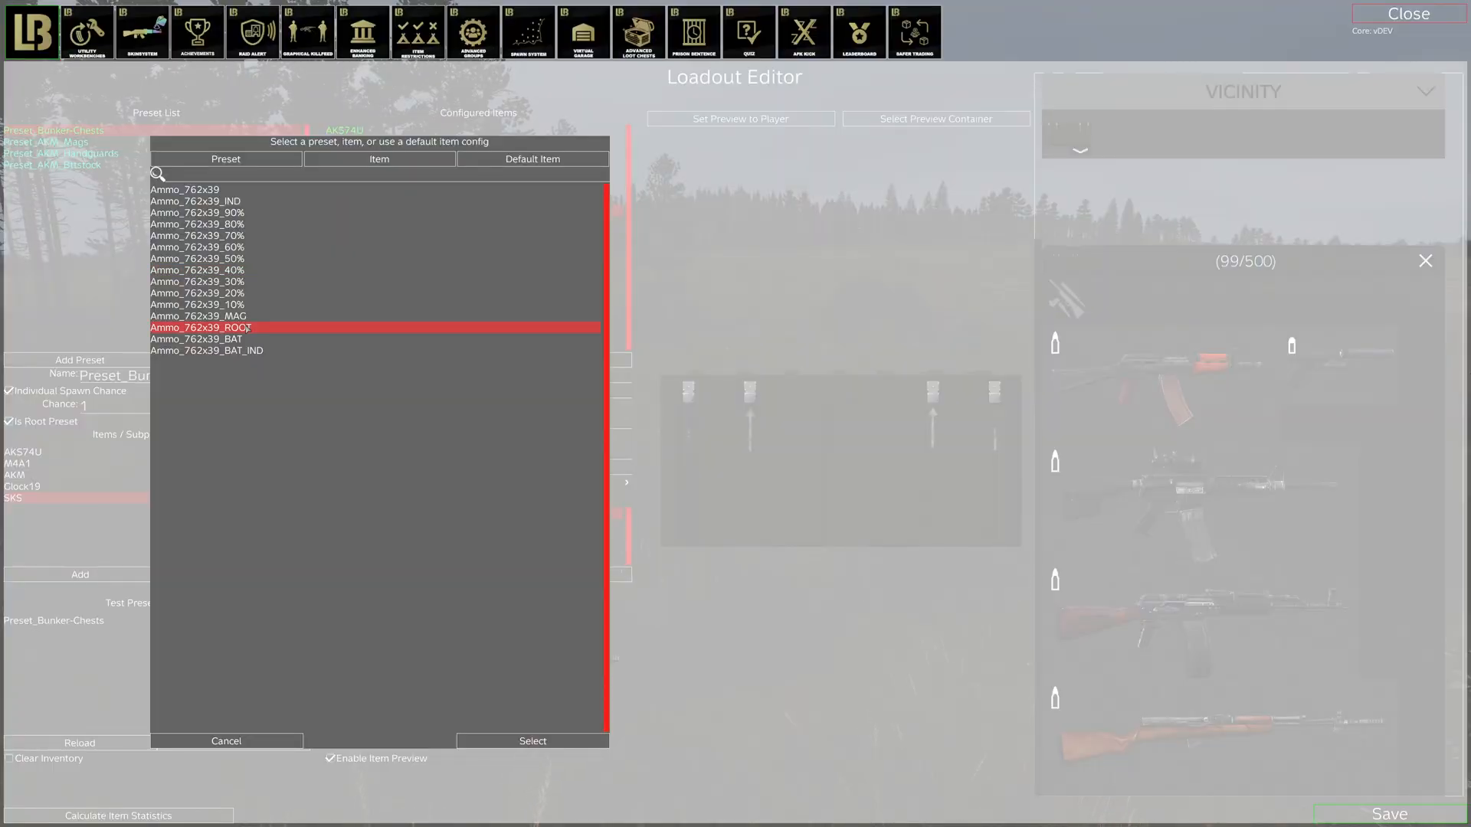
{"action": "double_click", "coordinate": [253, 328]}
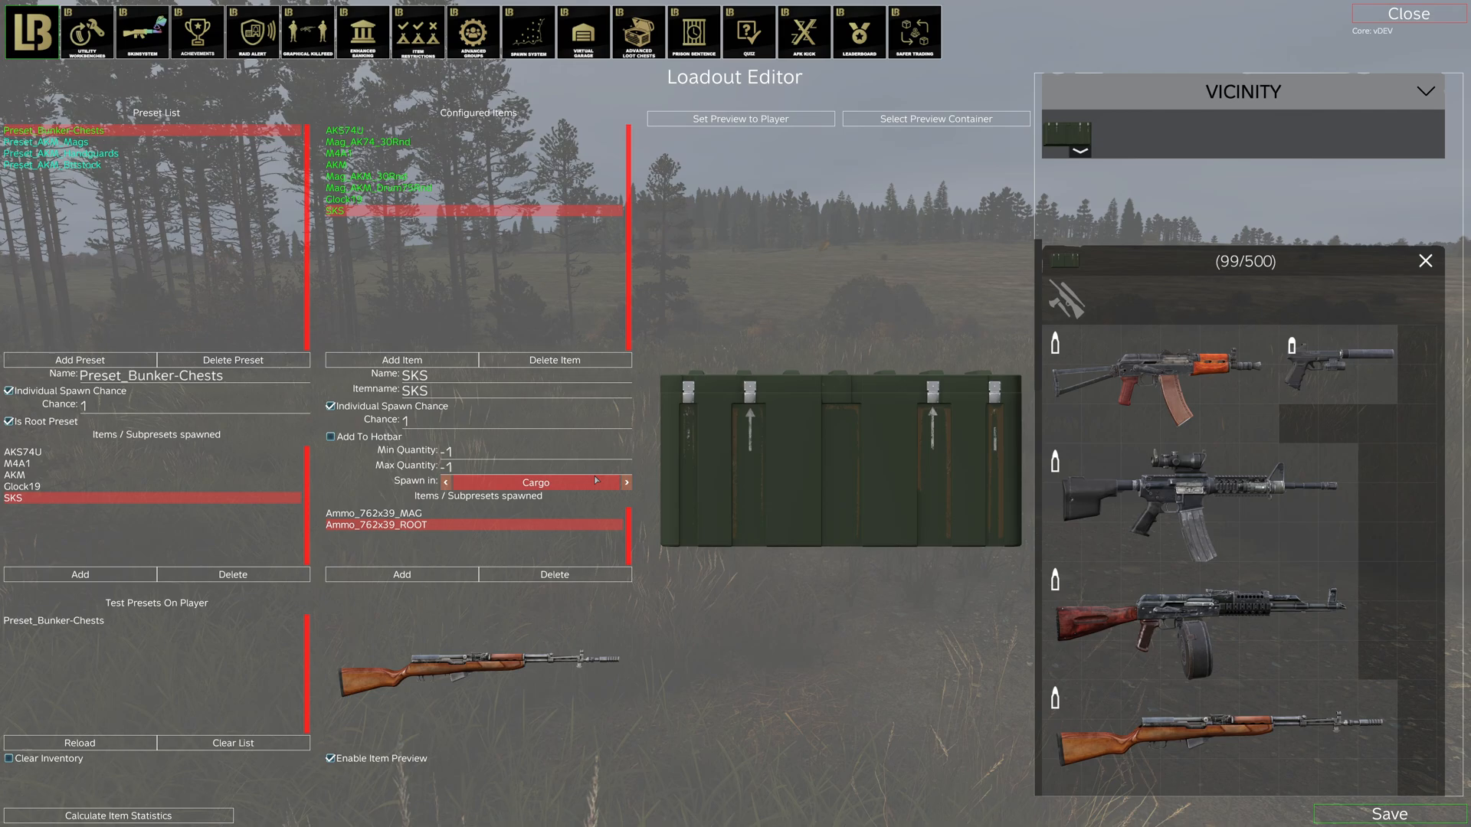
Step: Duplicate the Ammo_762x39_ROOT entry on the SKS and respawn the chest loot to check the loose ammo
{"action": "left_click", "coordinate": [534, 483]}
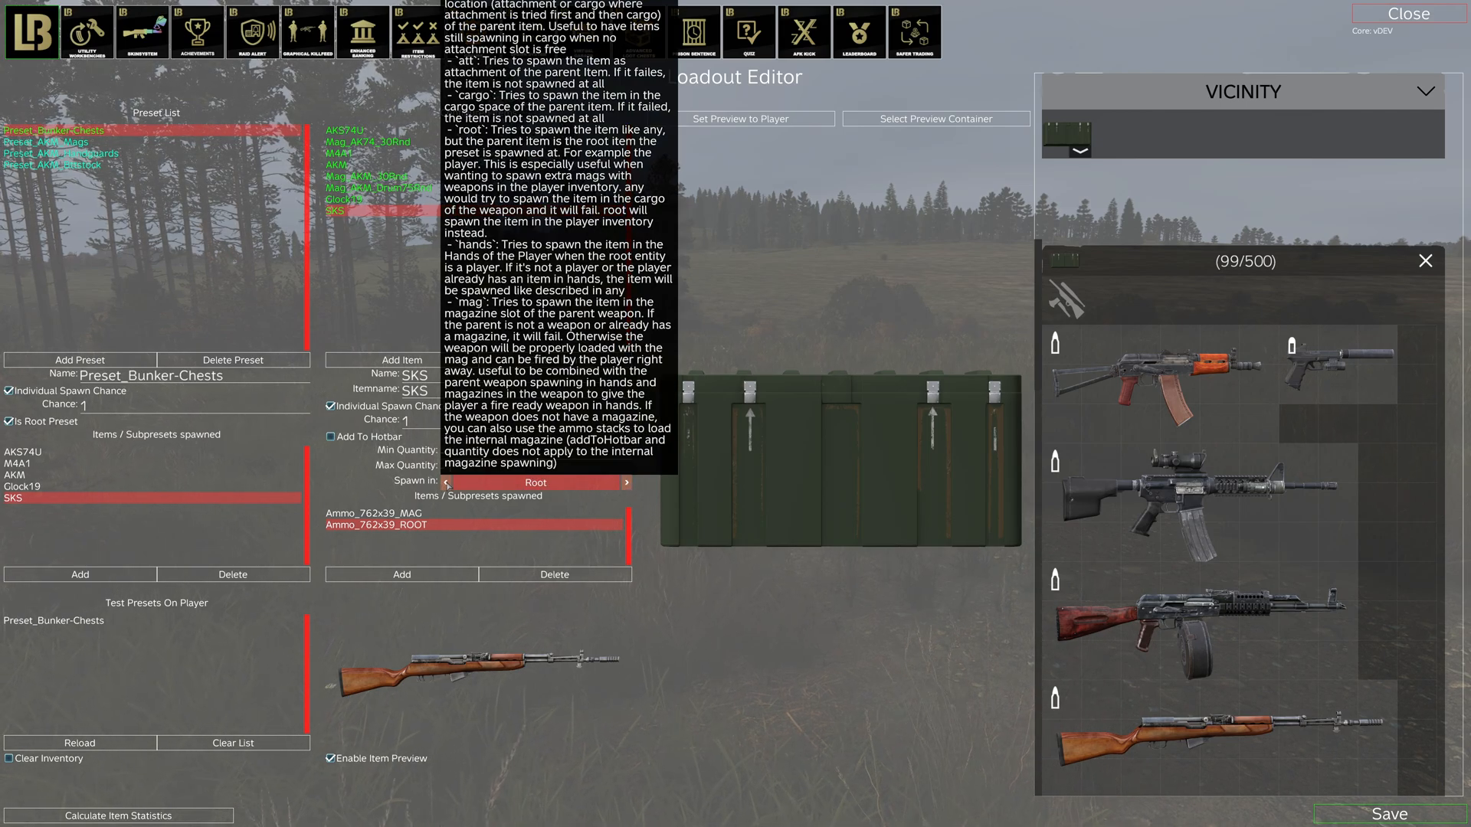
{"action": "left_click", "coordinate": [447, 484]}
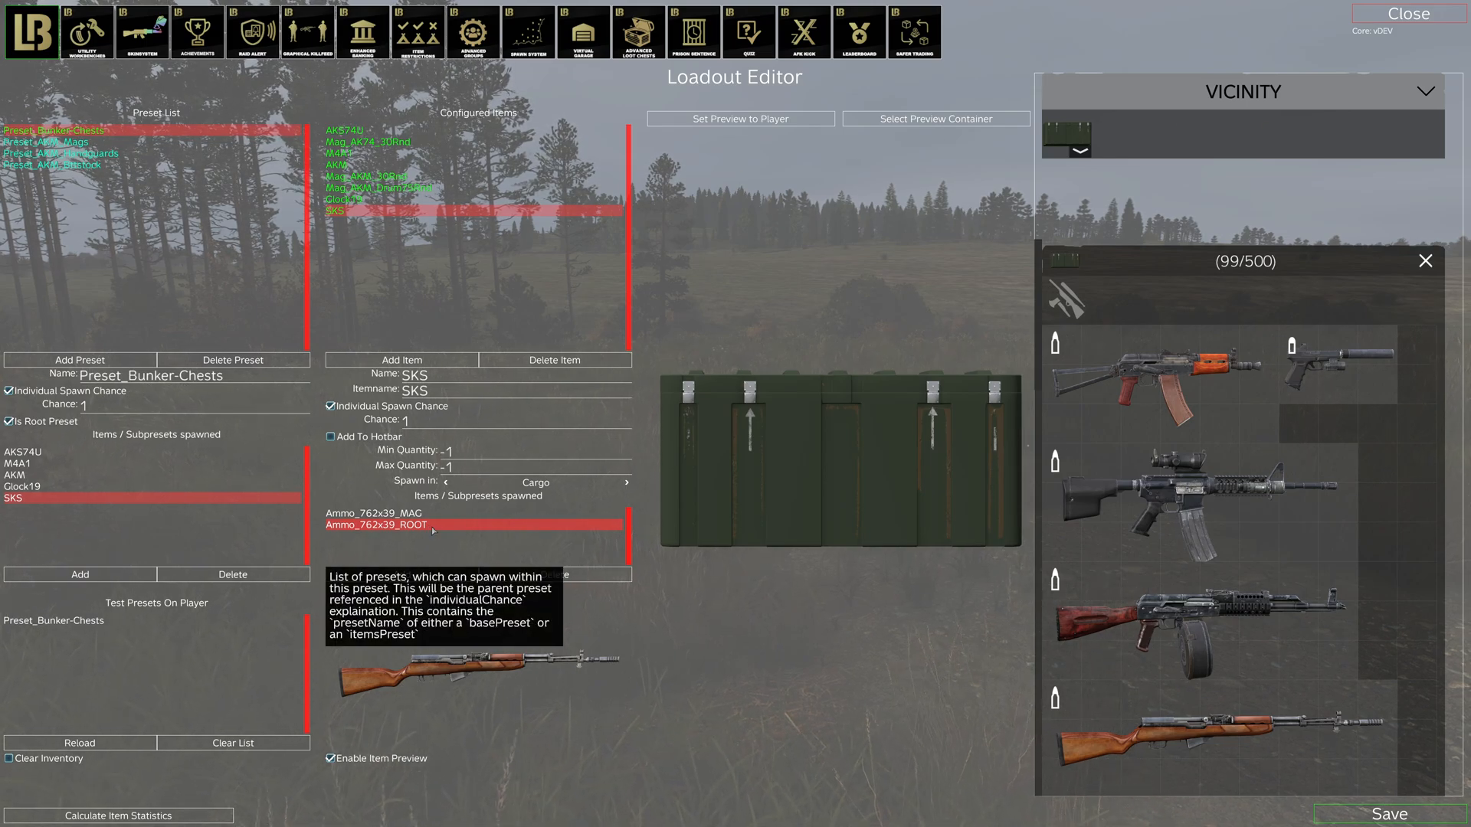
{"action": "key", "text": "ctrl+v"}
{"action": "left_click", "coordinate": [92, 743]}
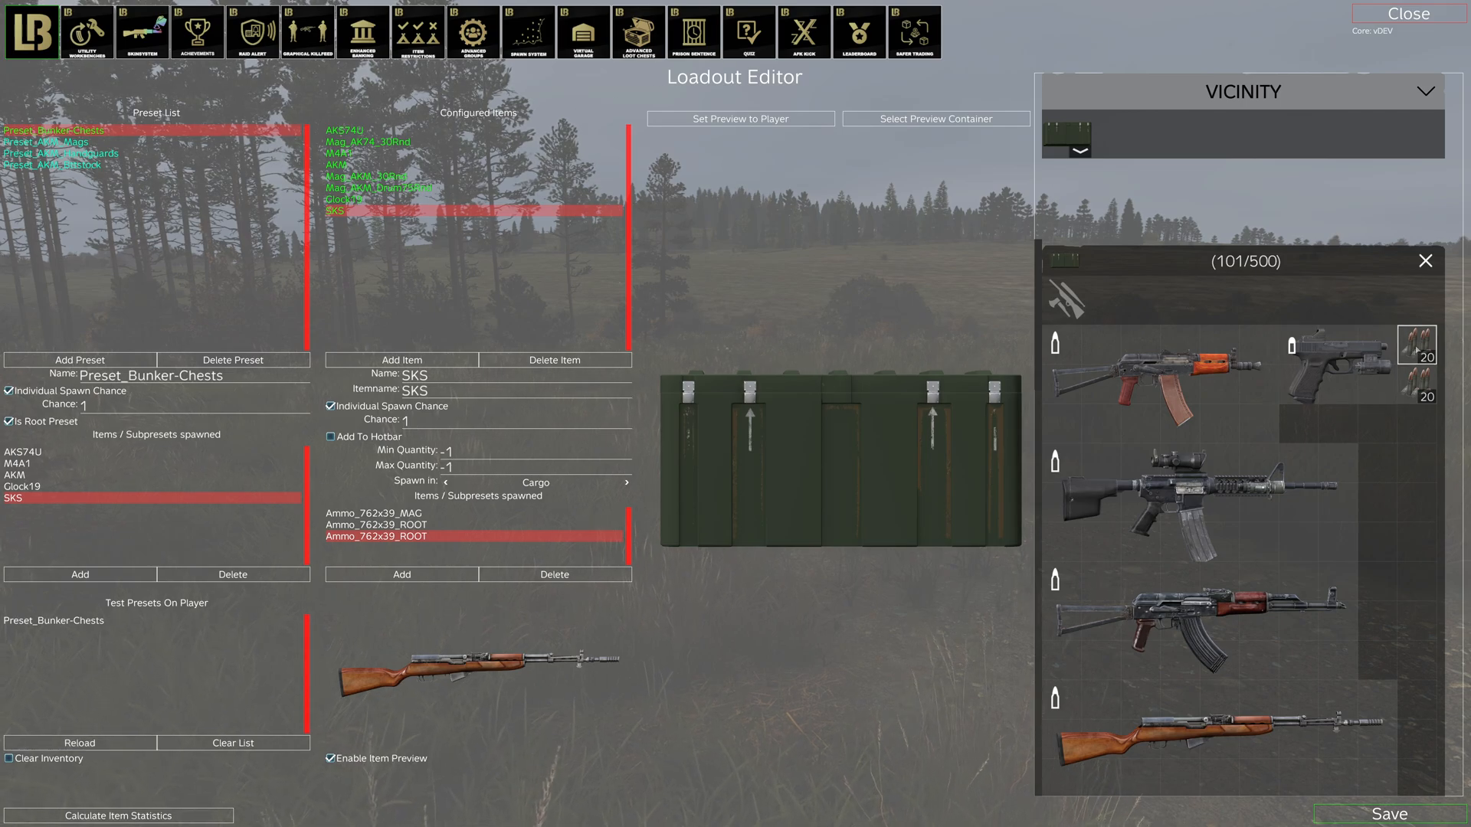
{"action": "left_click", "coordinate": [140, 744]}
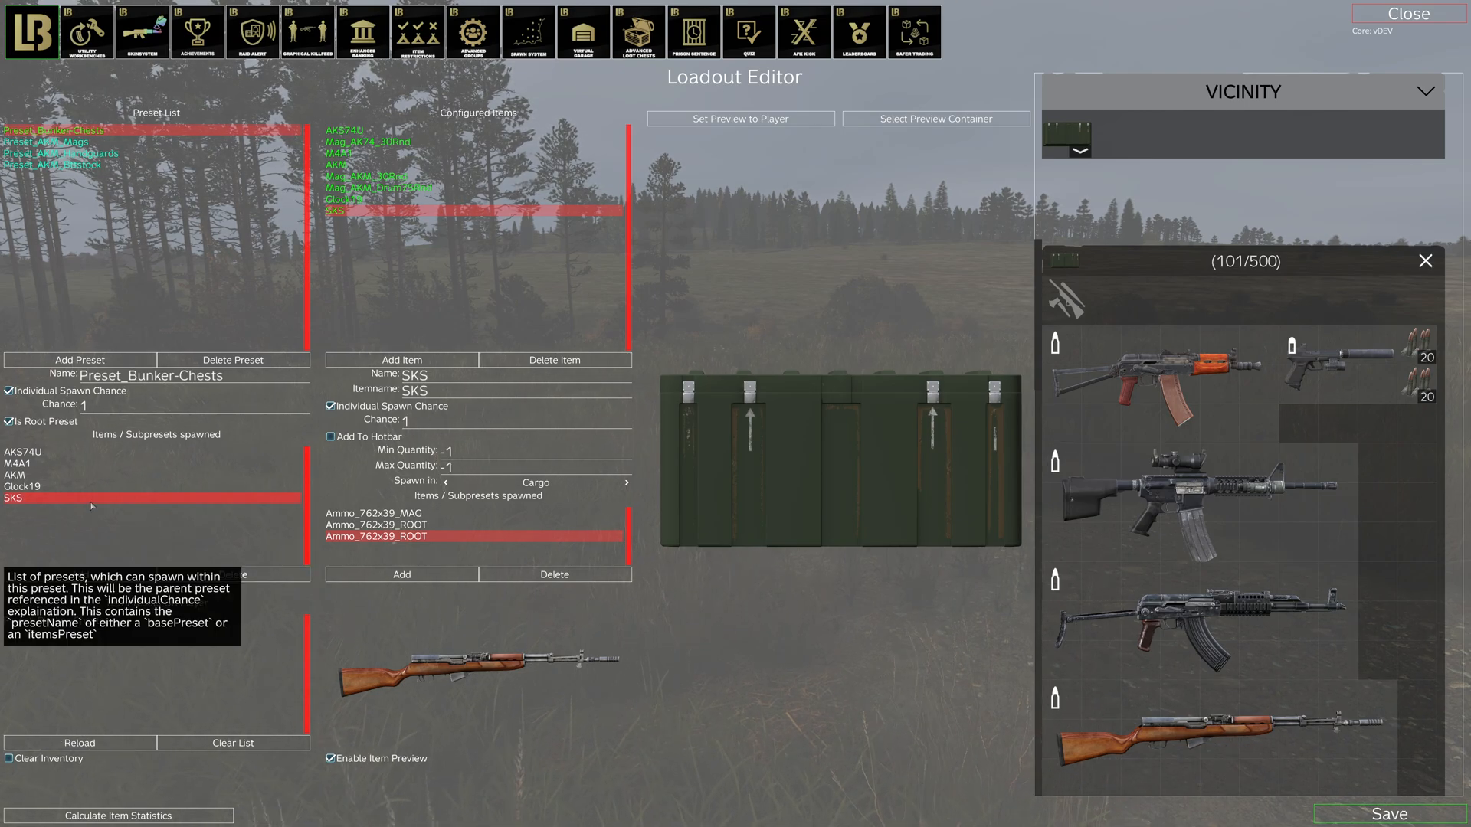
Step: Remove the SKS from the Preset_Bunker-Chests root preset and respawn the chest loot to check its ammo
{"action": "left_click", "coordinate": [218, 574]}
{"action": "left_click", "coordinate": [117, 743]}
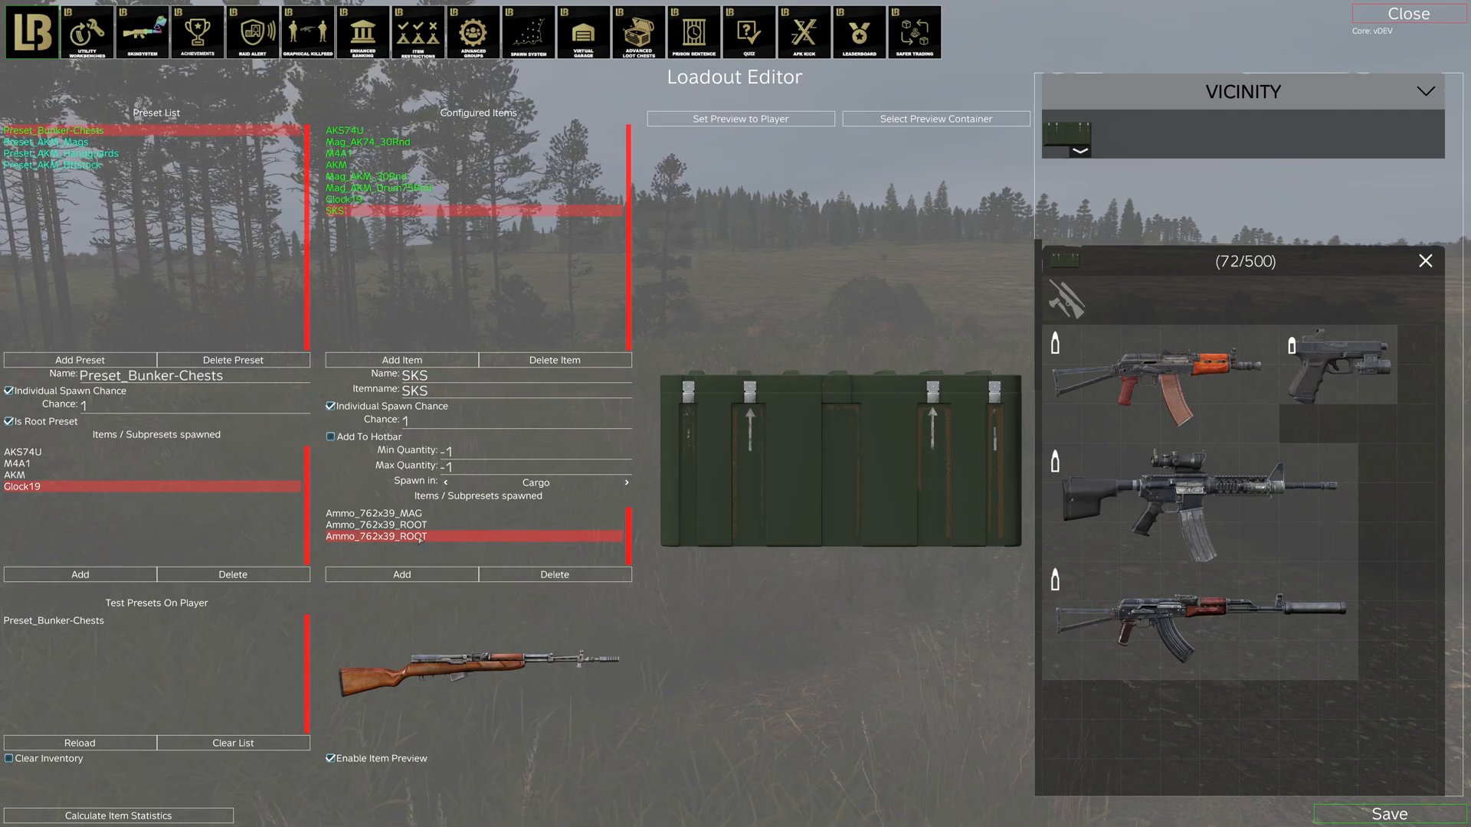
Step: Add the SKS item back to the Preset_Bunker-Chests root preset and respawn the preview chest's loot
{"action": "left_click", "coordinate": [112, 573]}
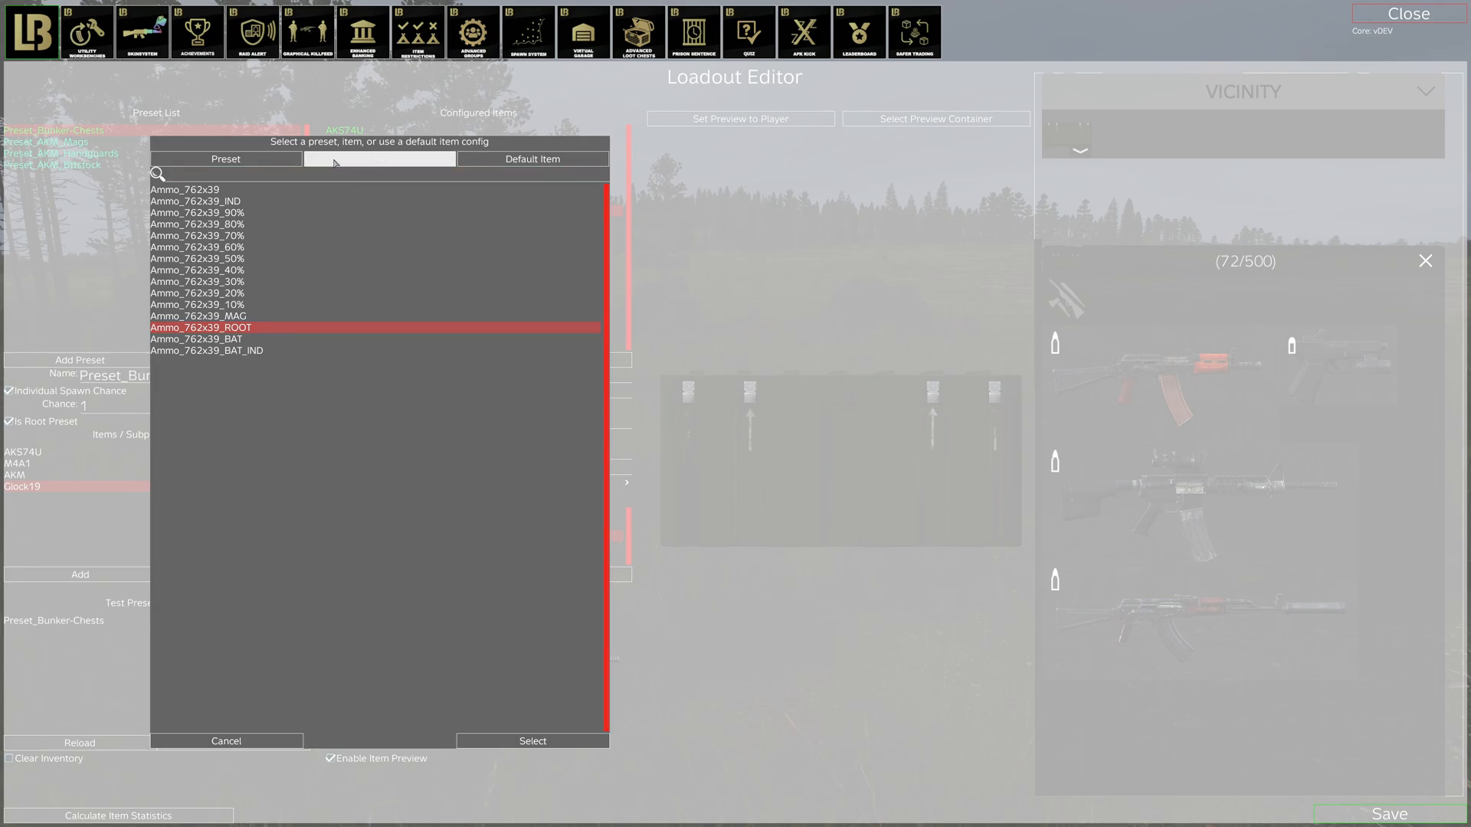
{"action": "left_click", "coordinate": [335, 163]}
{"action": "double_click", "coordinate": [189, 273]}
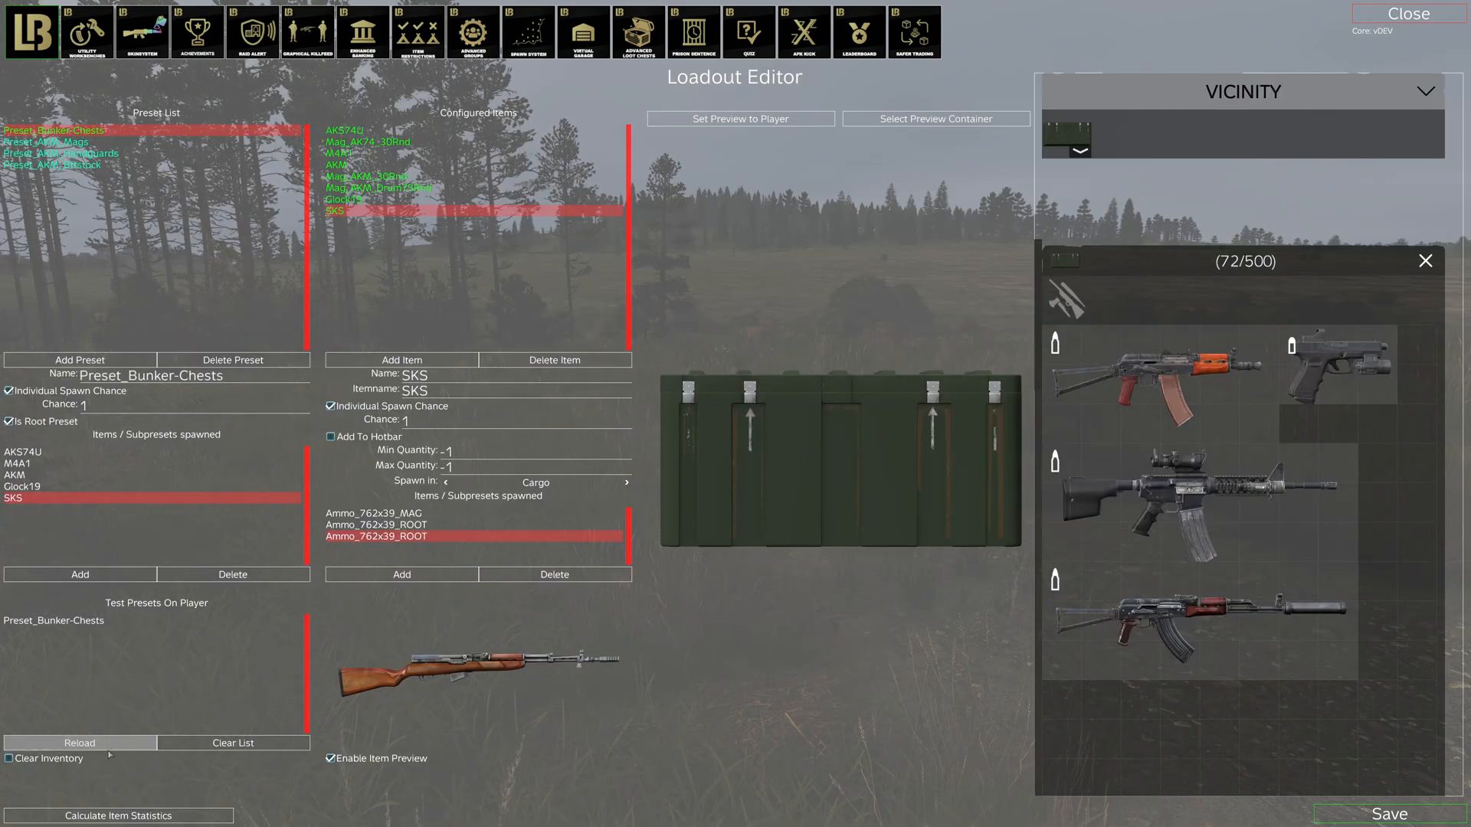
{"action": "left_click", "coordinate": [80, 743]}
{"action": "left_click", "coordinate": [80, 743]}
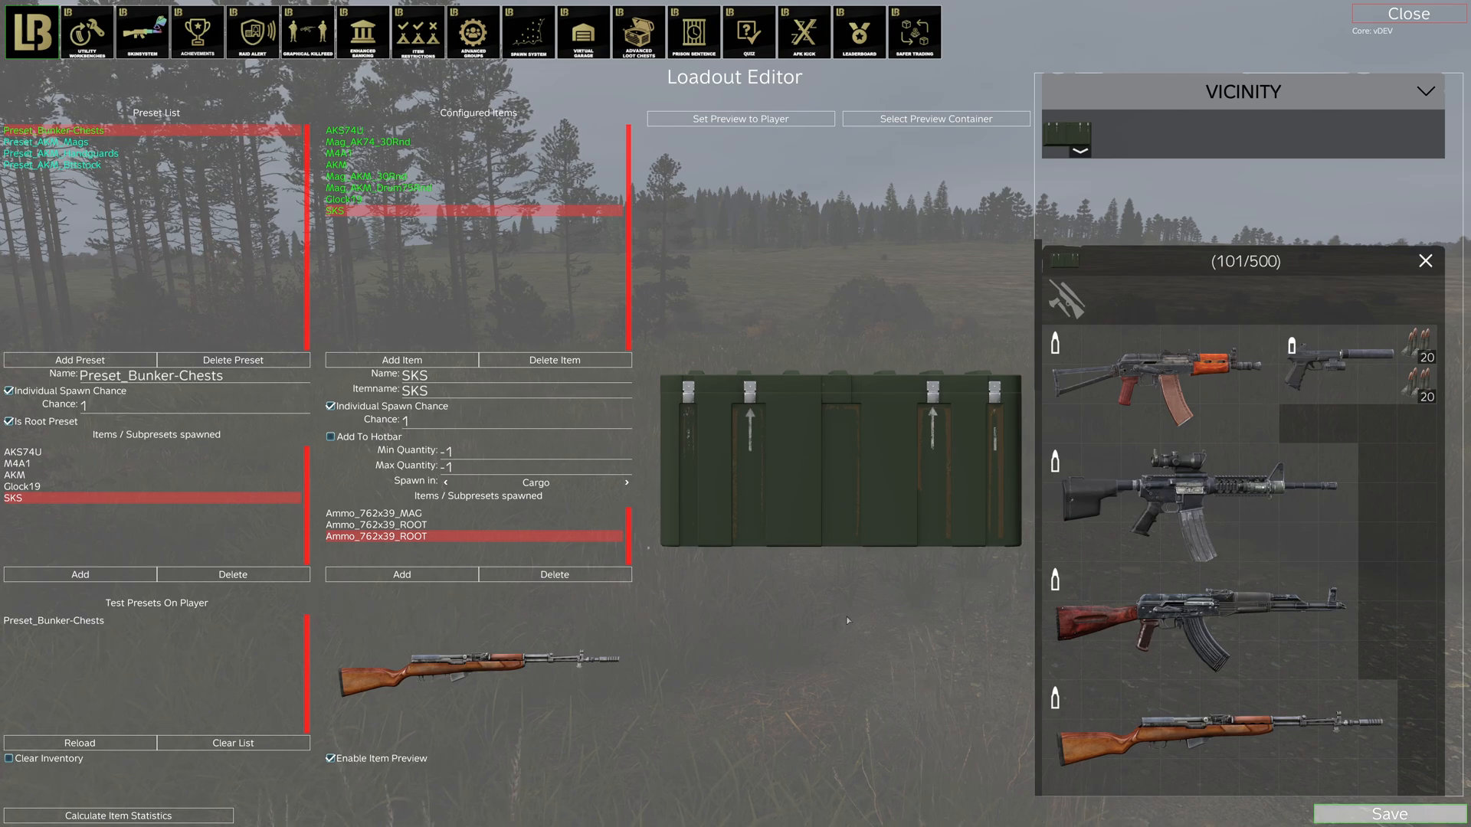
Step: Calculate the item spawn statistics for Preset_Bunker-Chests and examine the chances and quantities, including the AKM buttstock entries
{"action": "left_click", "coordinate": [77, 817]}
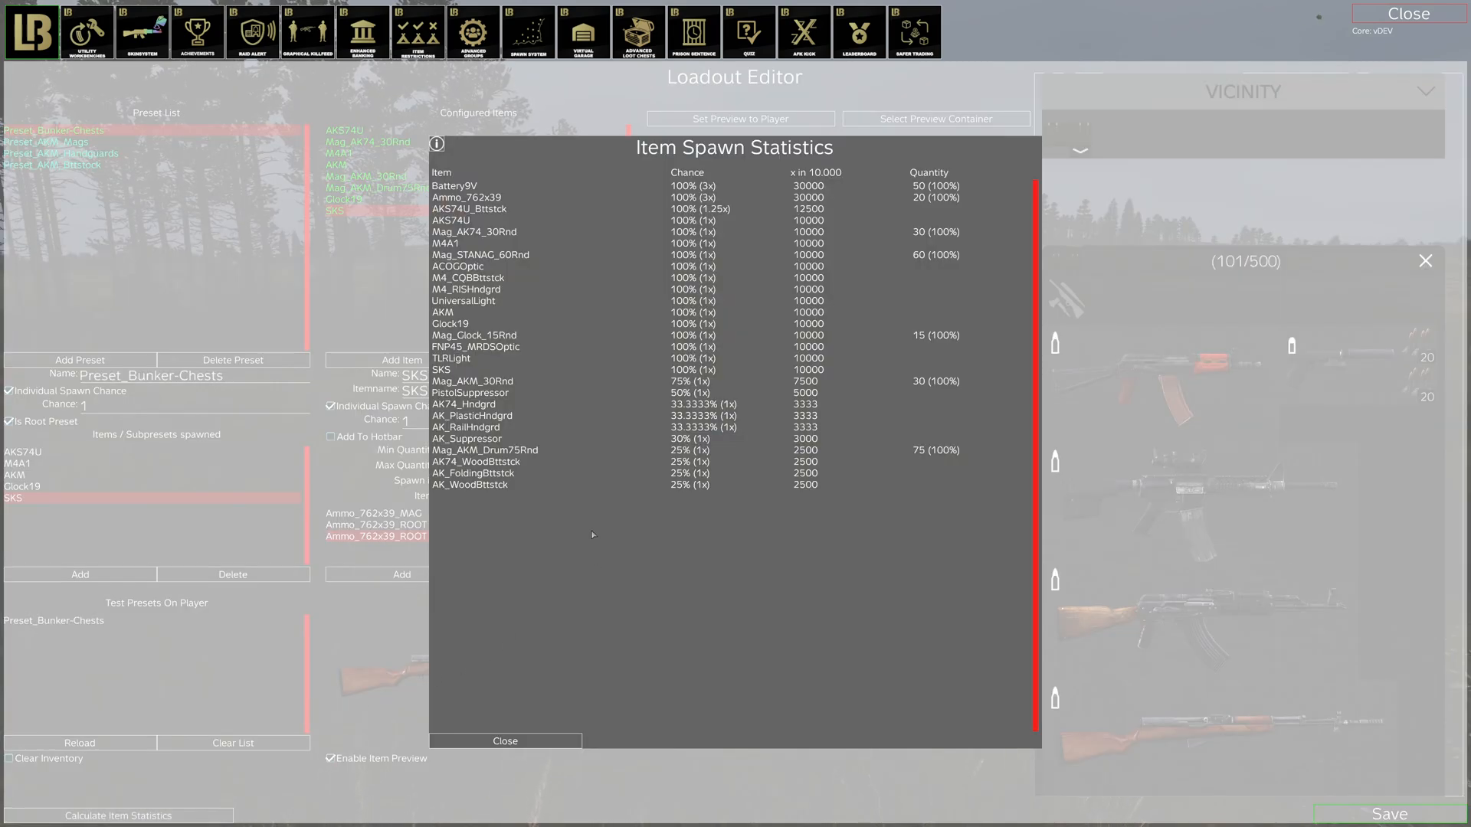
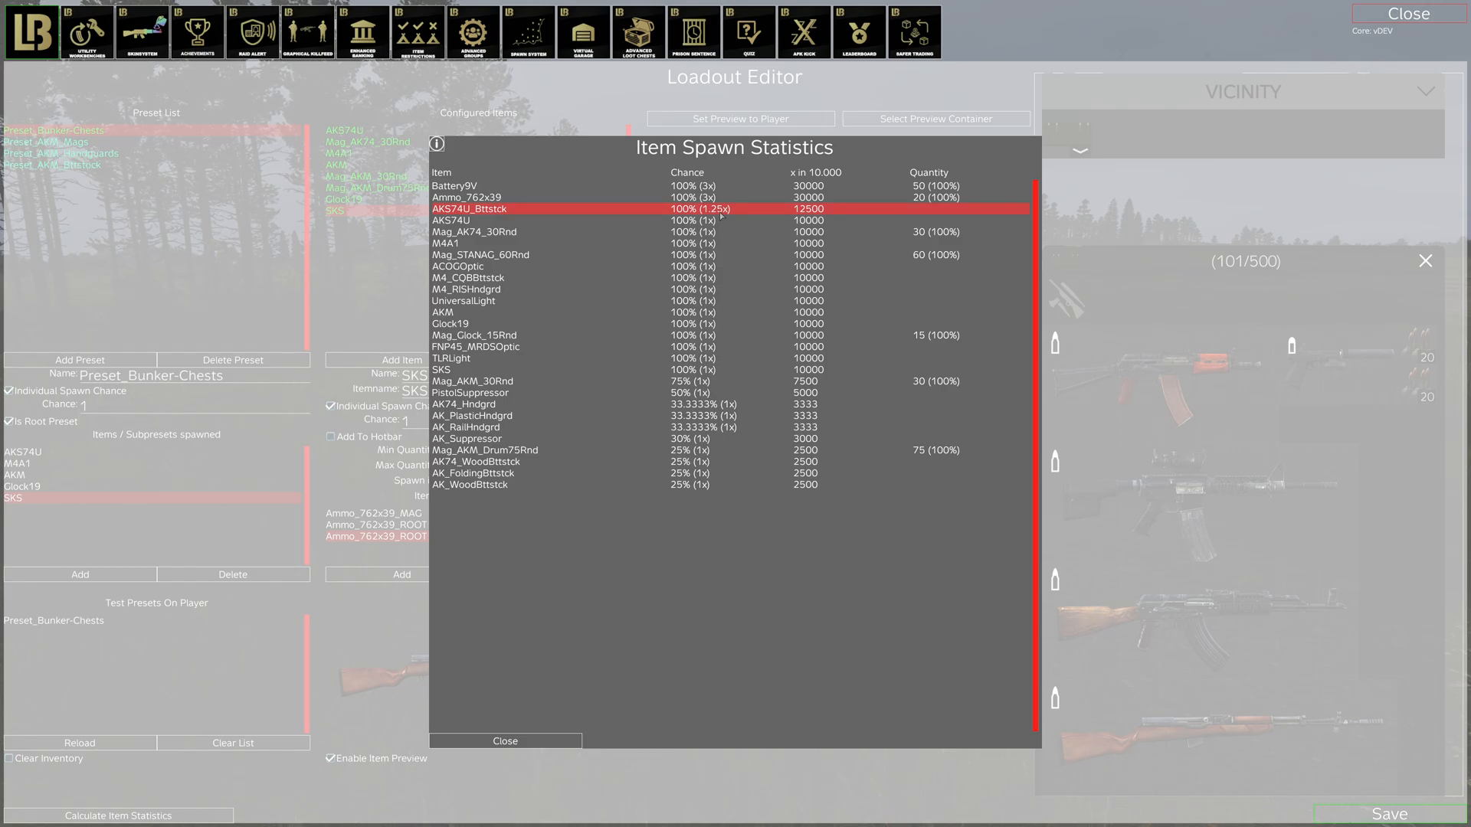
{"action": "left_click", "coordinate": [640, 452]}
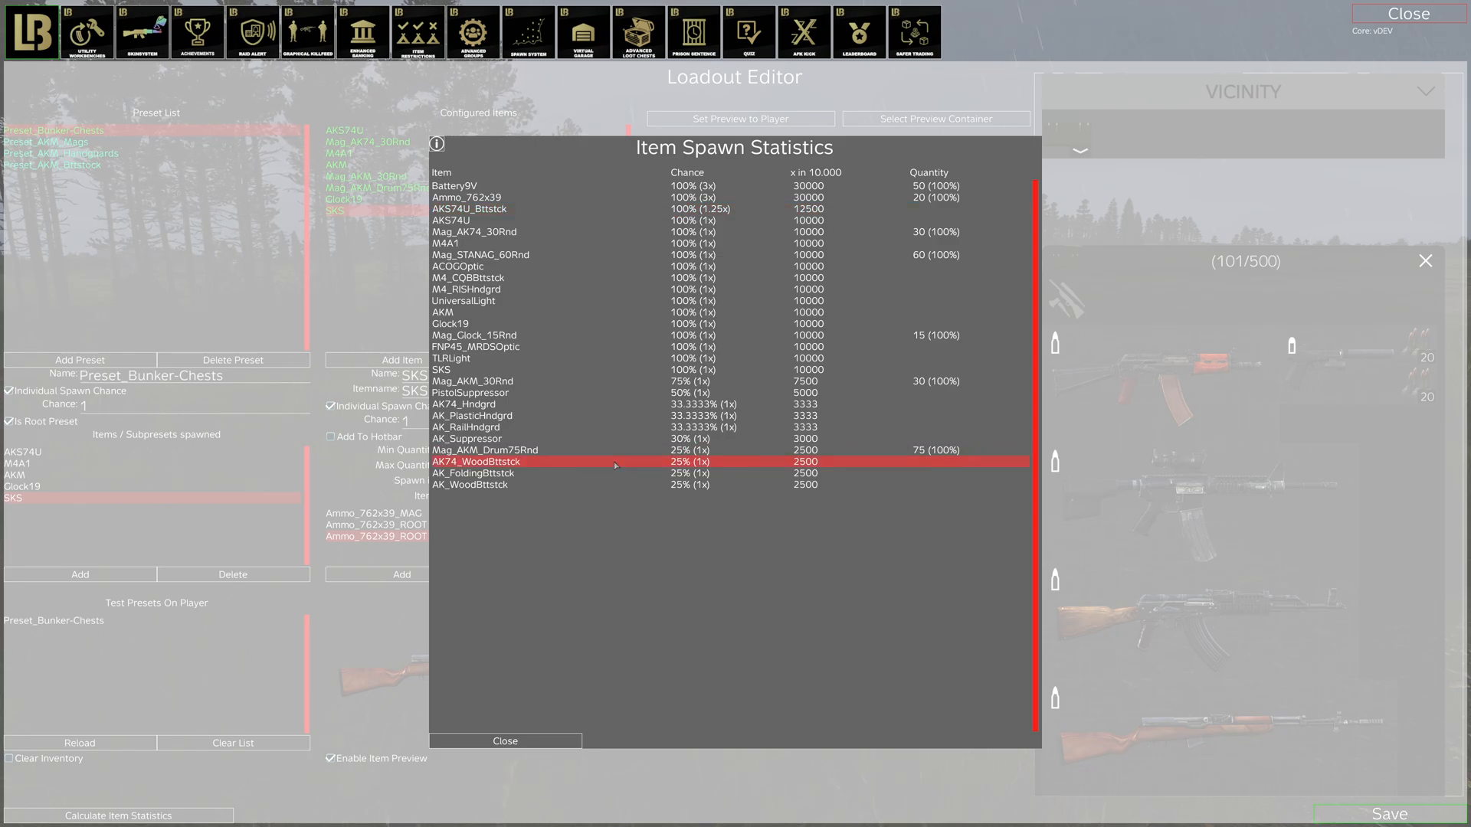
{"action": "left_click", "coordinate": [616, 464]}
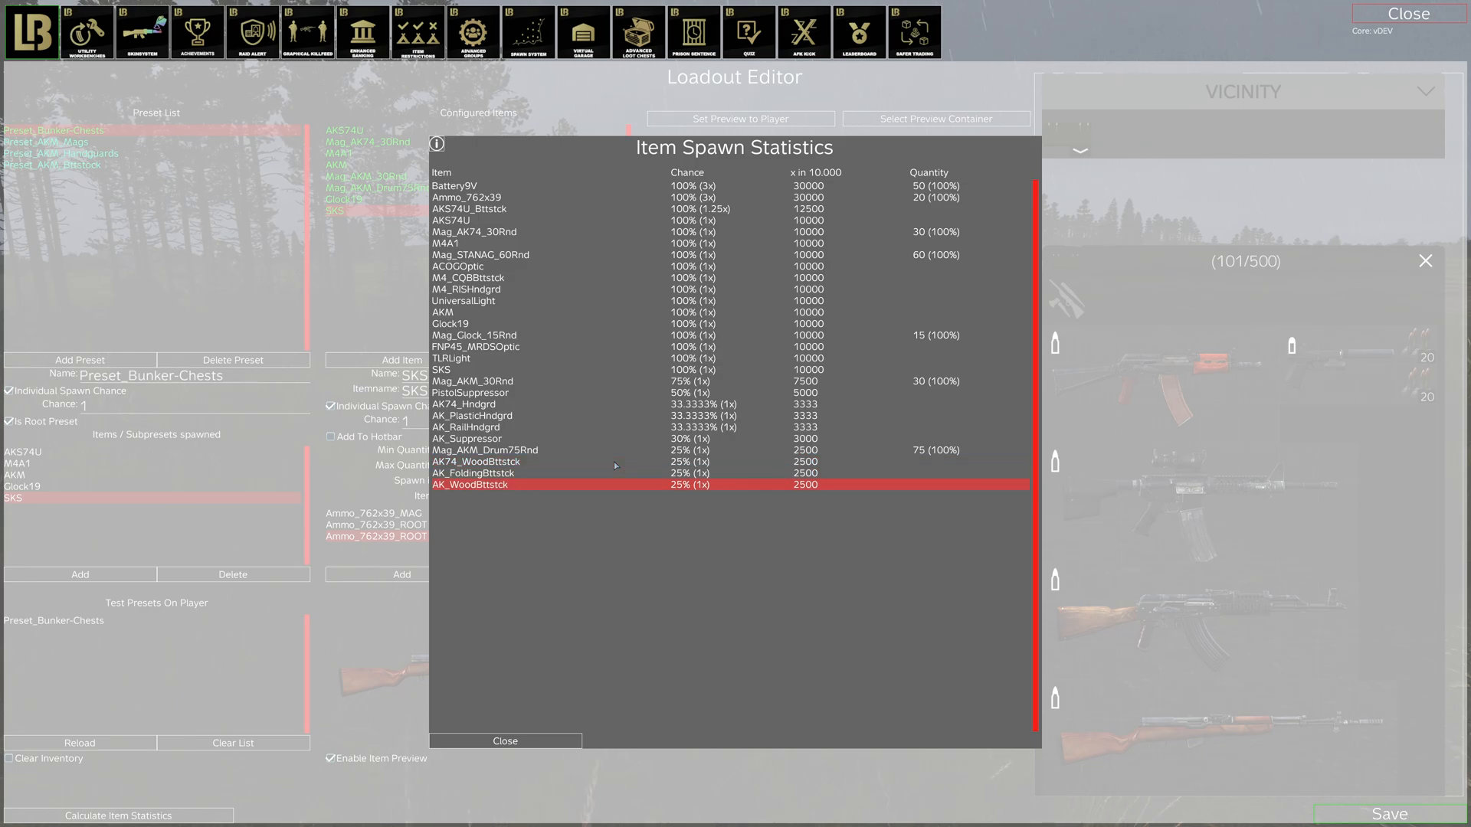
{"action": "left_click", "coordinate": [616, 463]}
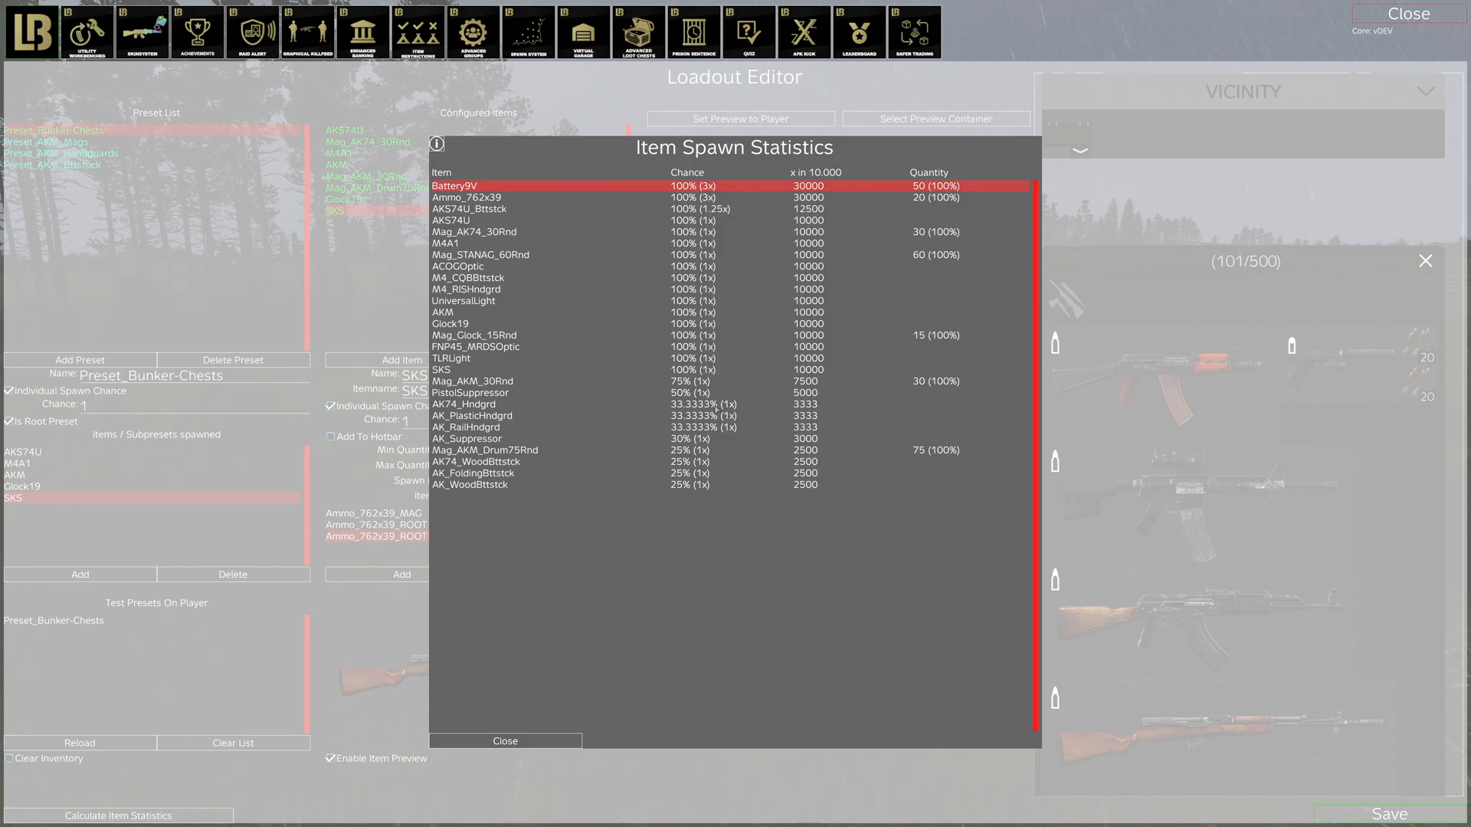
{"action": "left_click", "coordinate": [557, 743]}
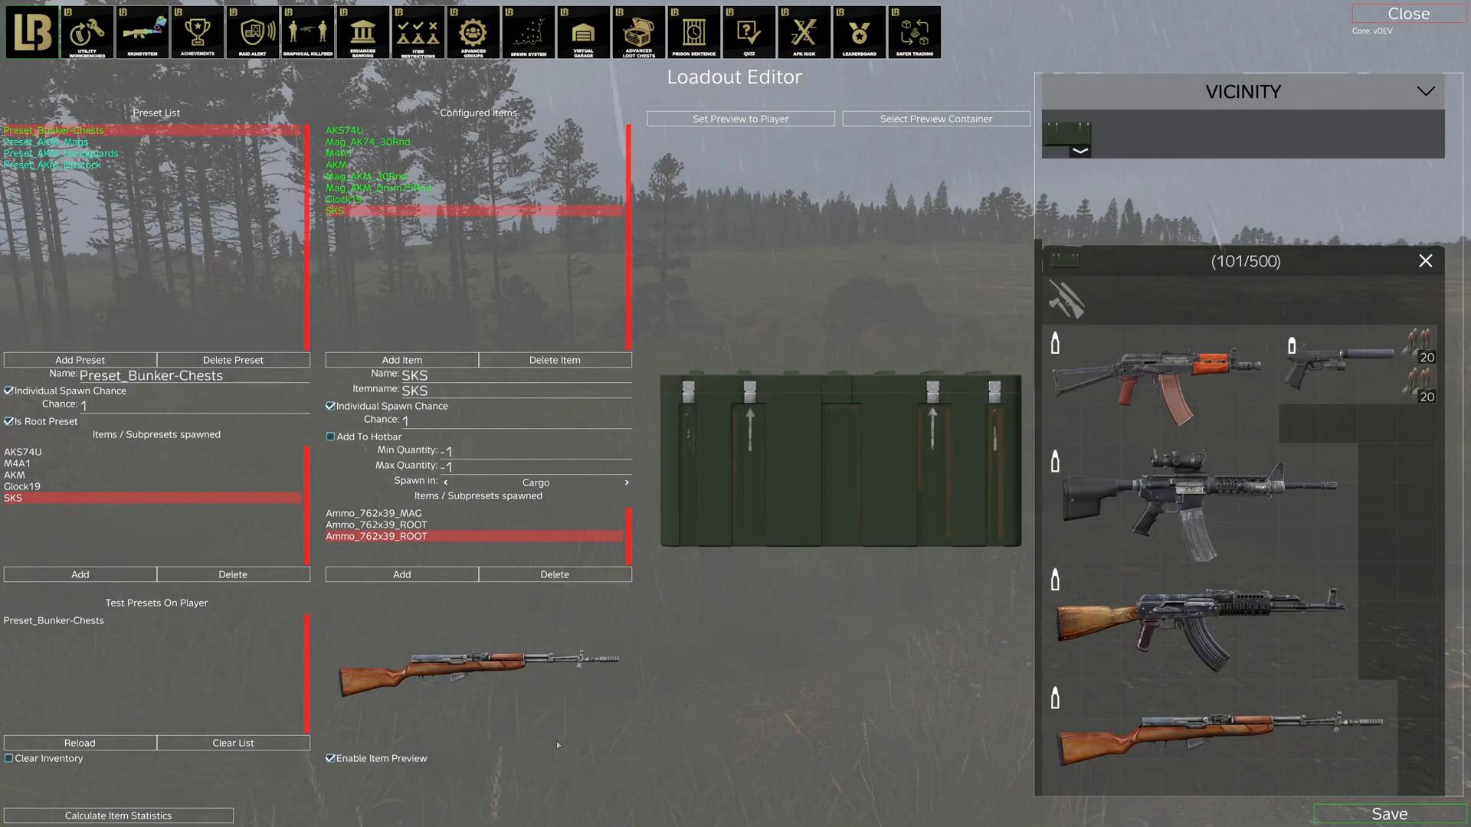
Step: Save the loadout config and open the Chest Config of the advanced loot chests
{"action": "left_click", "coordinate": [1410, 815]}
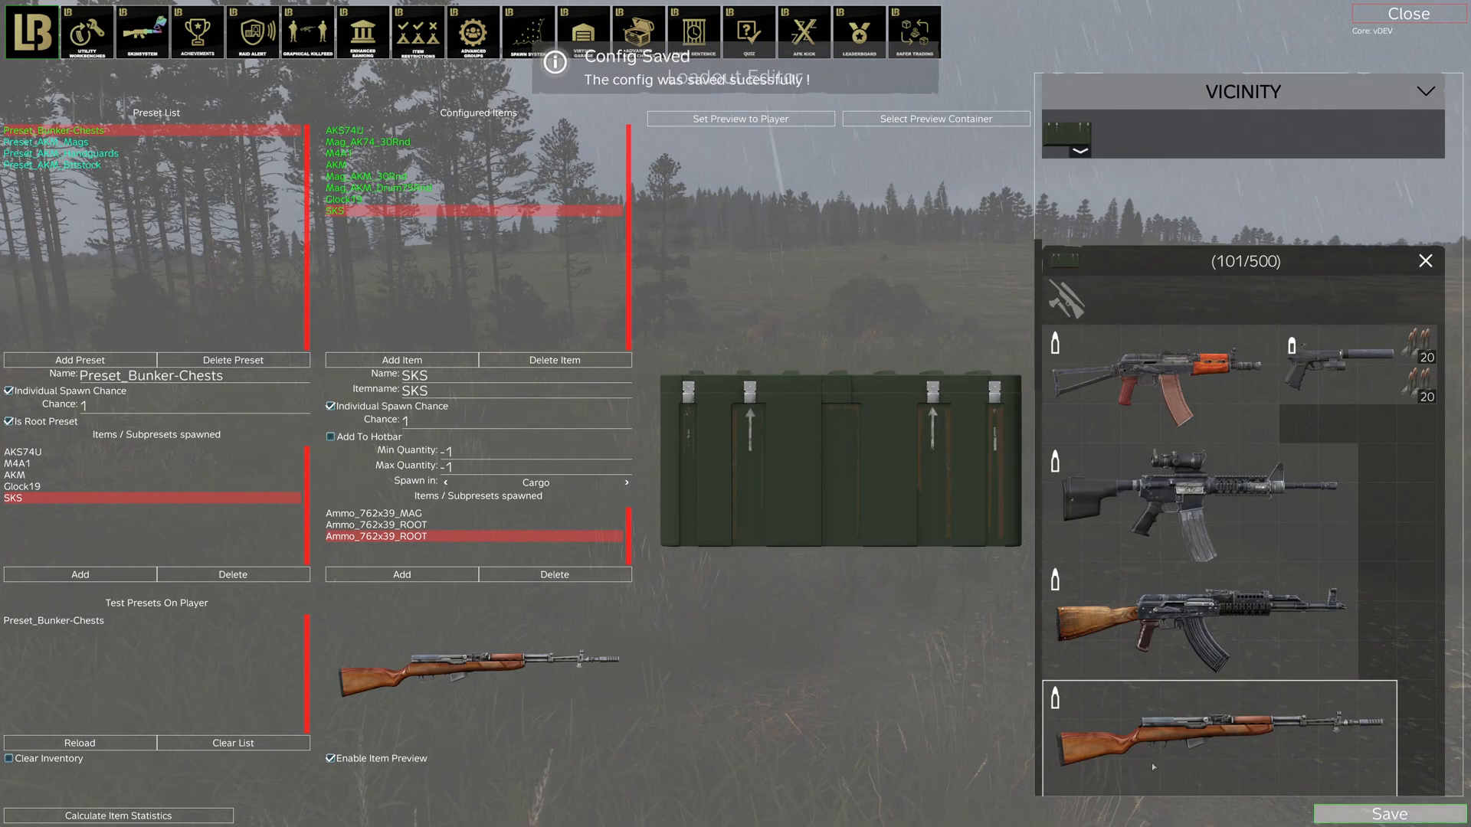
{"action": "left_click", "coordinate": [638, 31]}
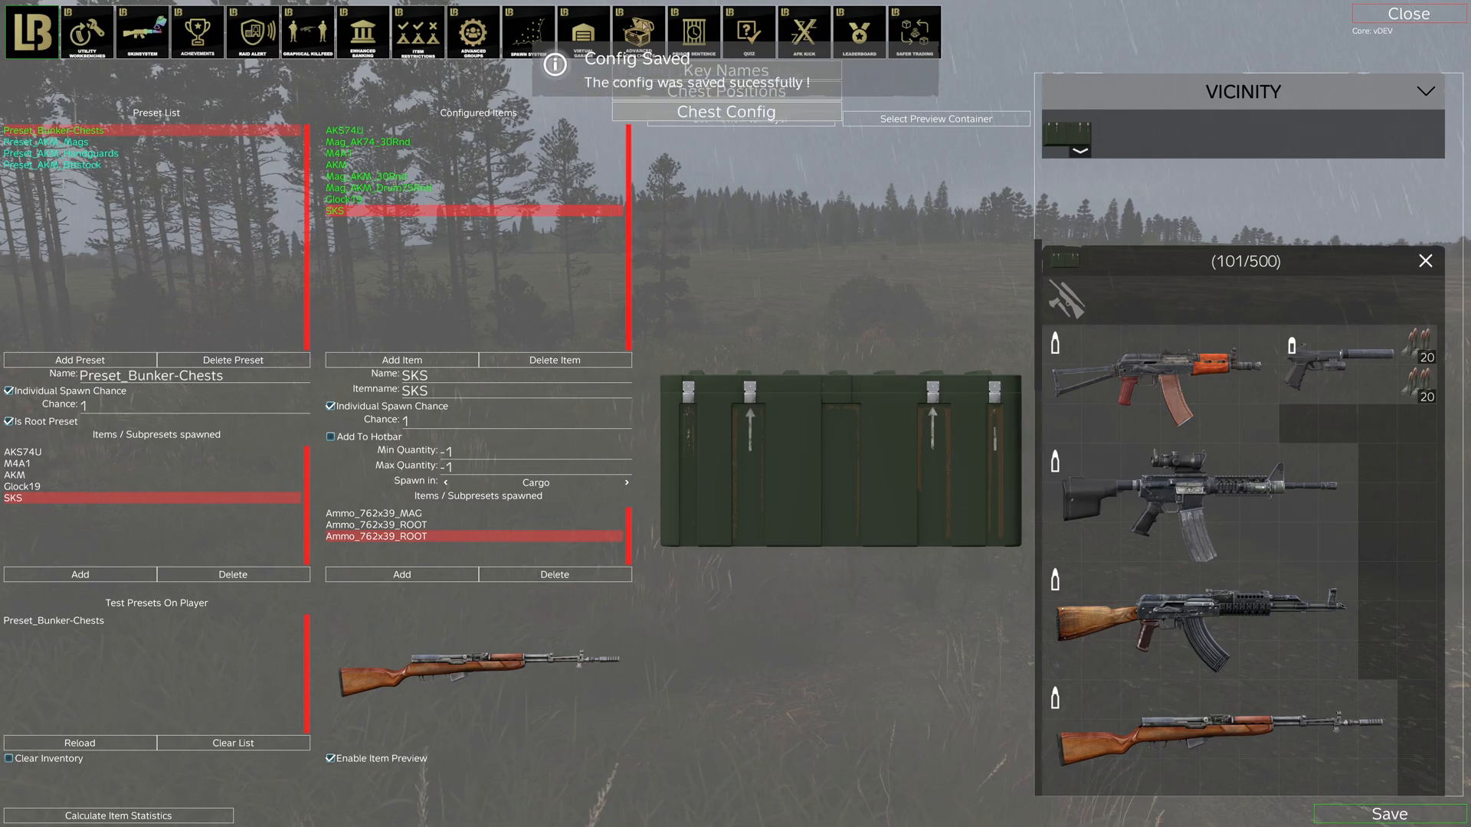
{"action": "left_click", "coordinate": [643, 111]}
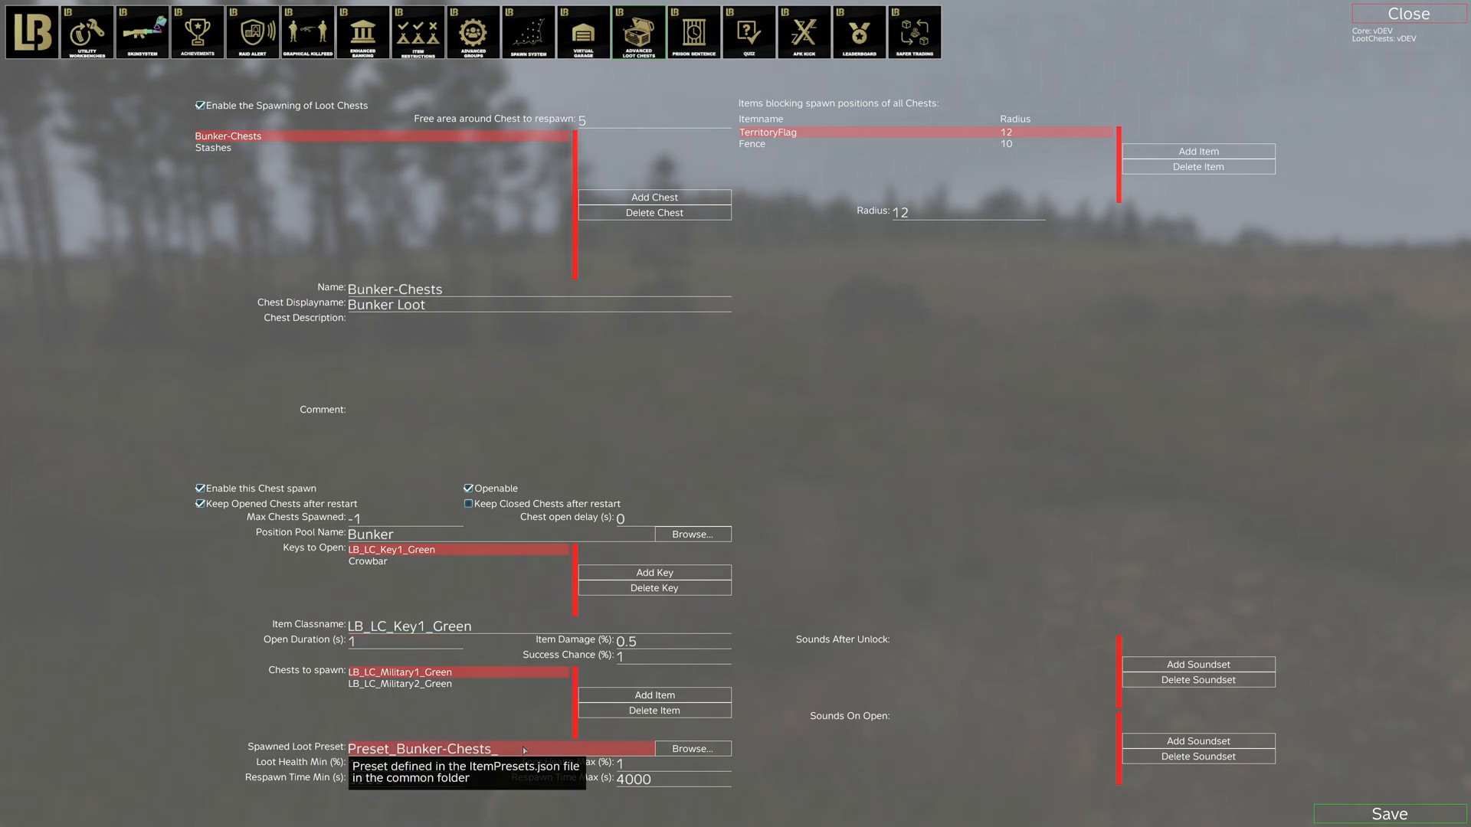
Step: Travel in game to the green military chest in the bunker and check the character's inventory for the chest key
{"action": "key", "text": "Escape"}
{"action": "key", "text": "Insert"}
{"action": "key", "text": "s"}
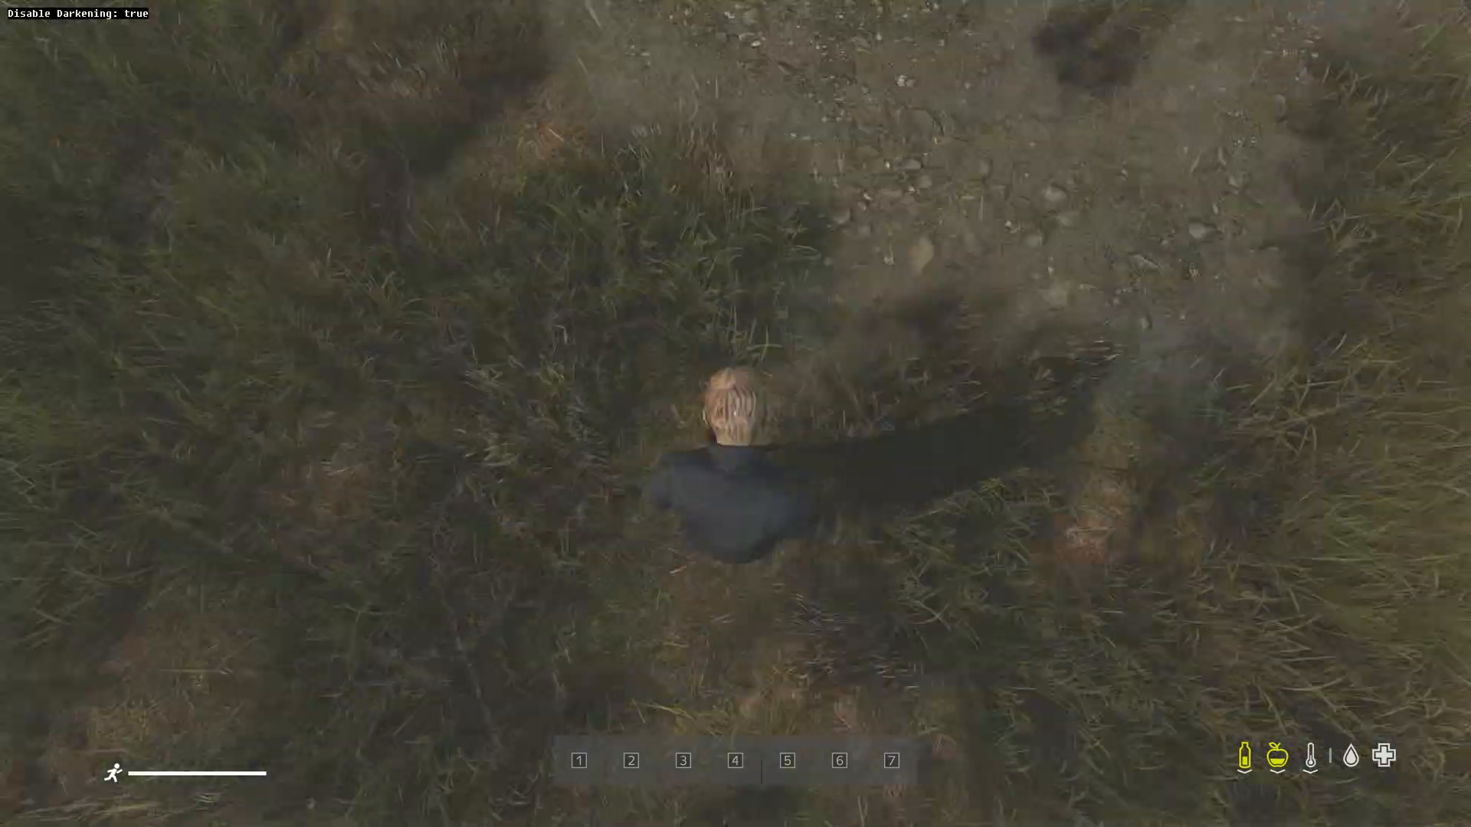
{"action": "key", "text": "w"}
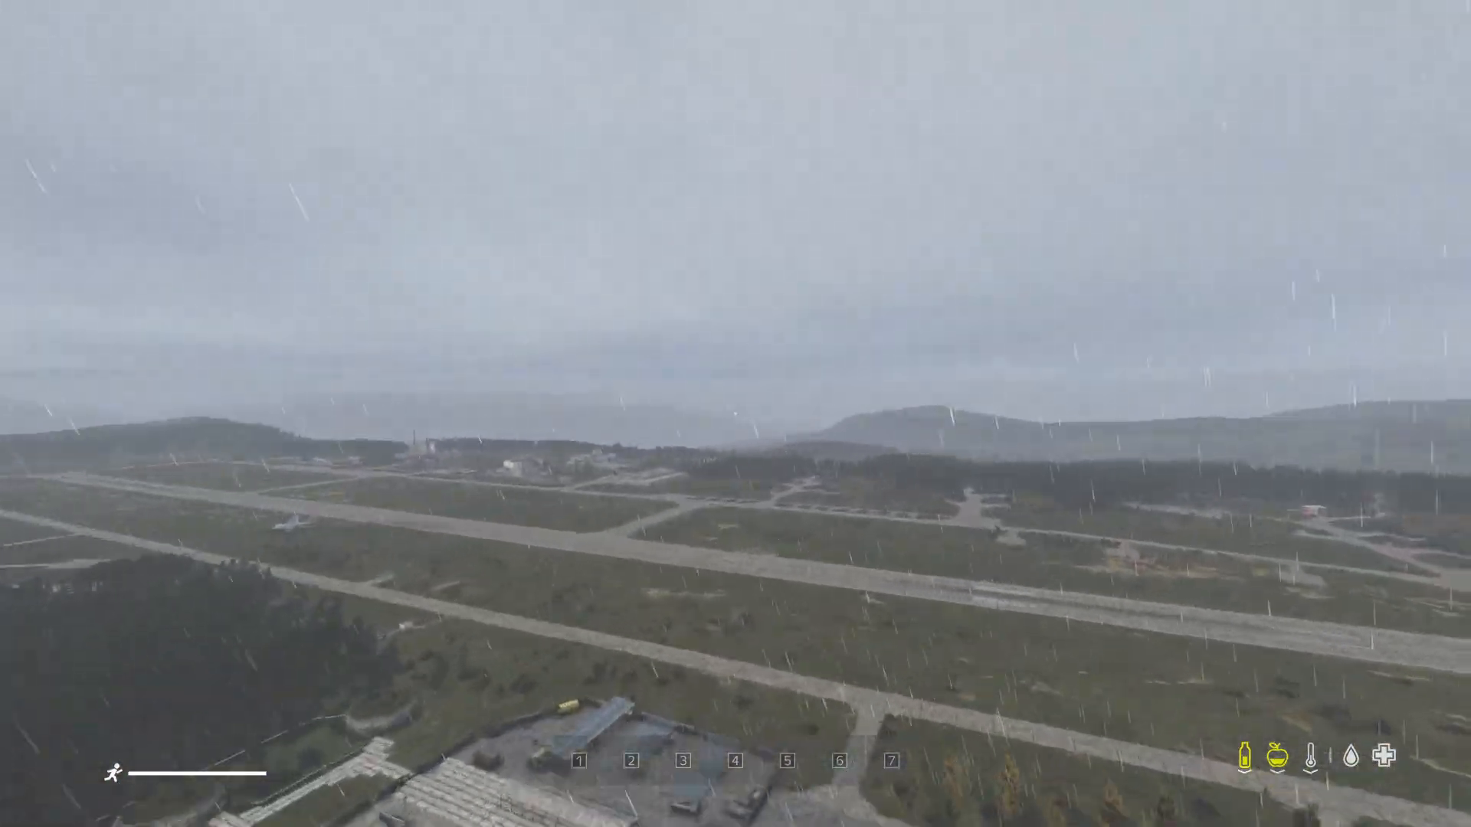
{"action": "key", "text": "w"}
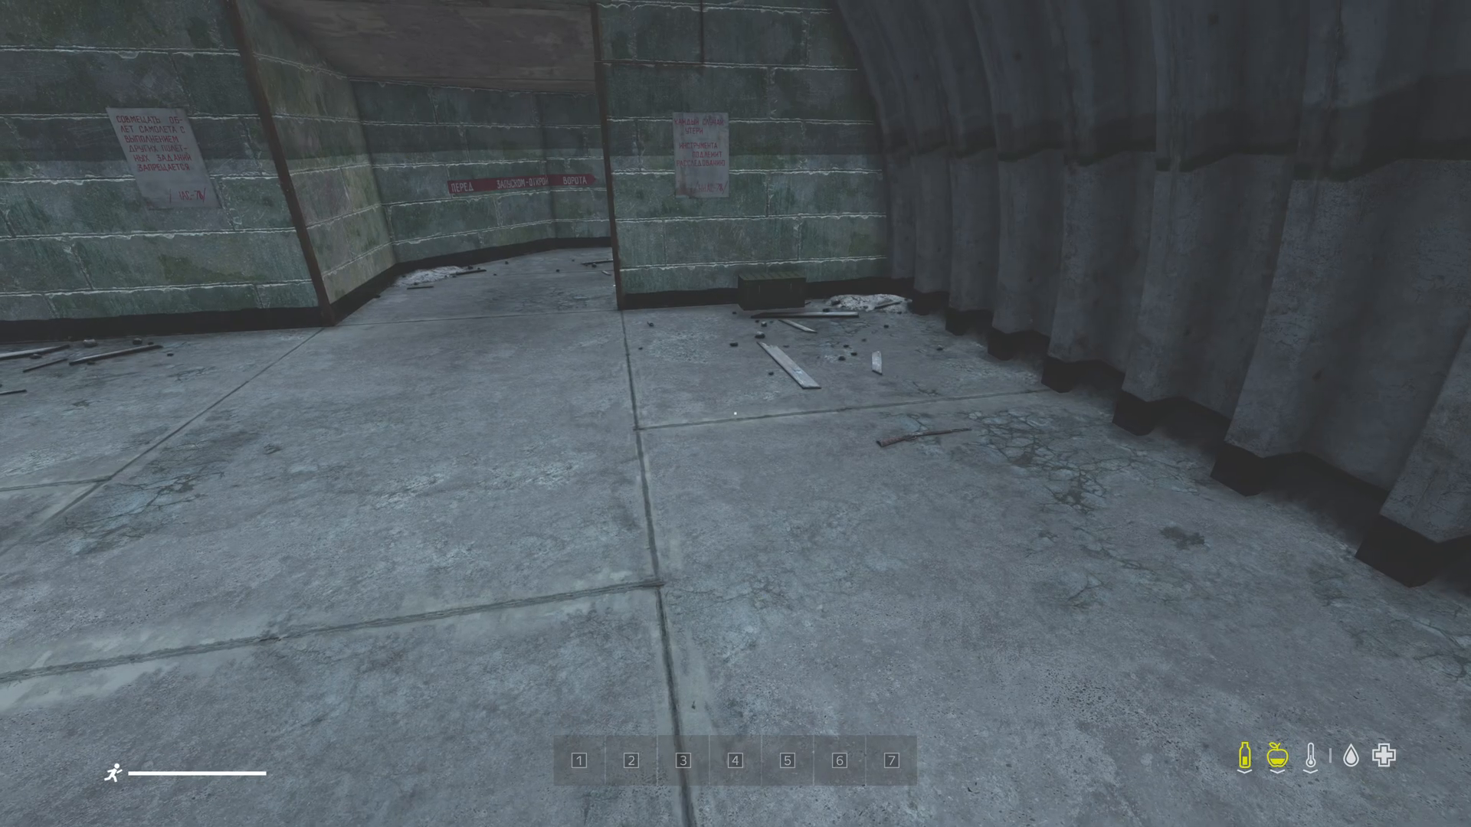
{"action": "key", "text": "w"}
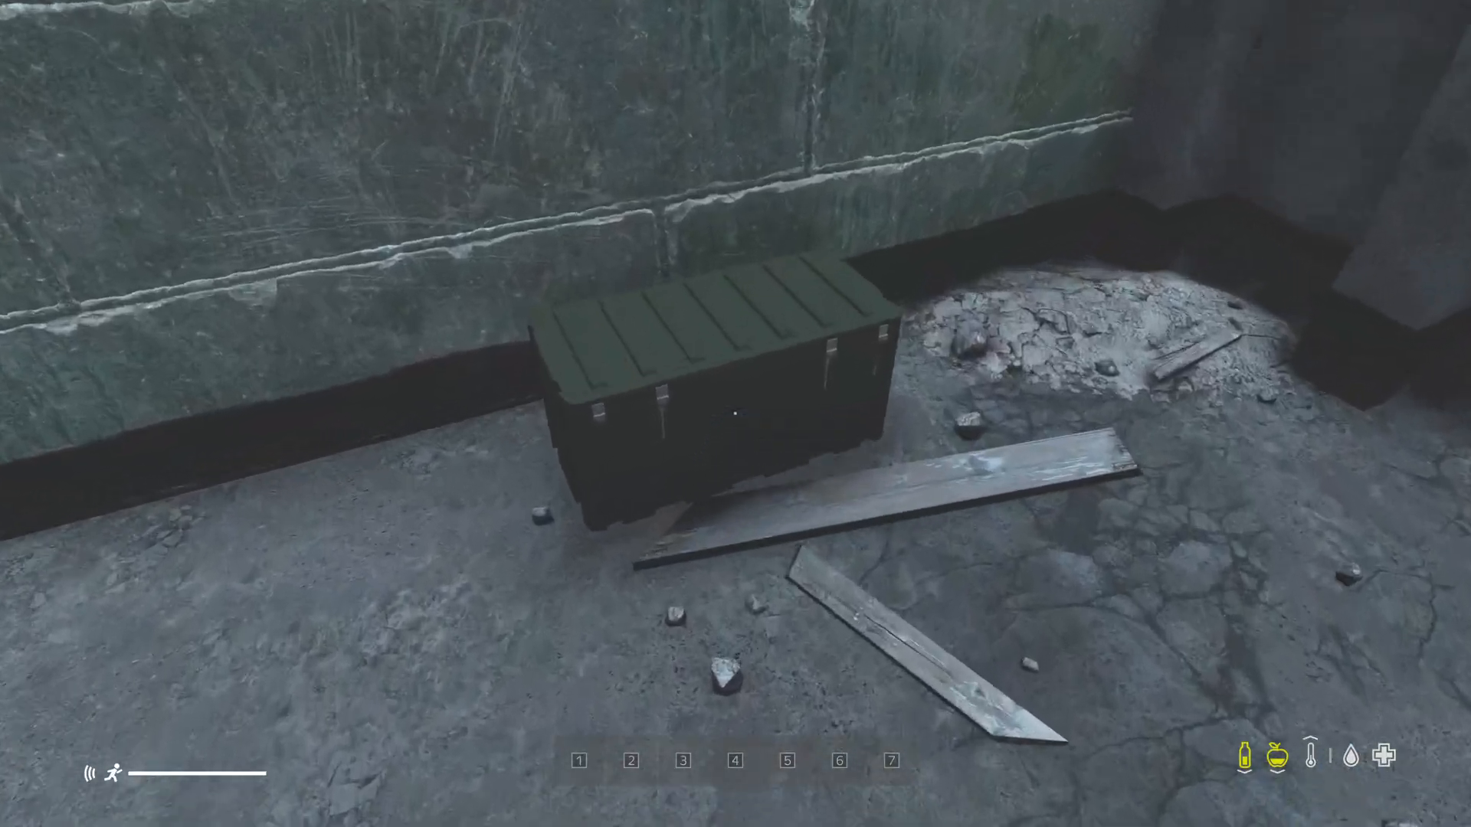
{"action": "key", "text": "Tab"}
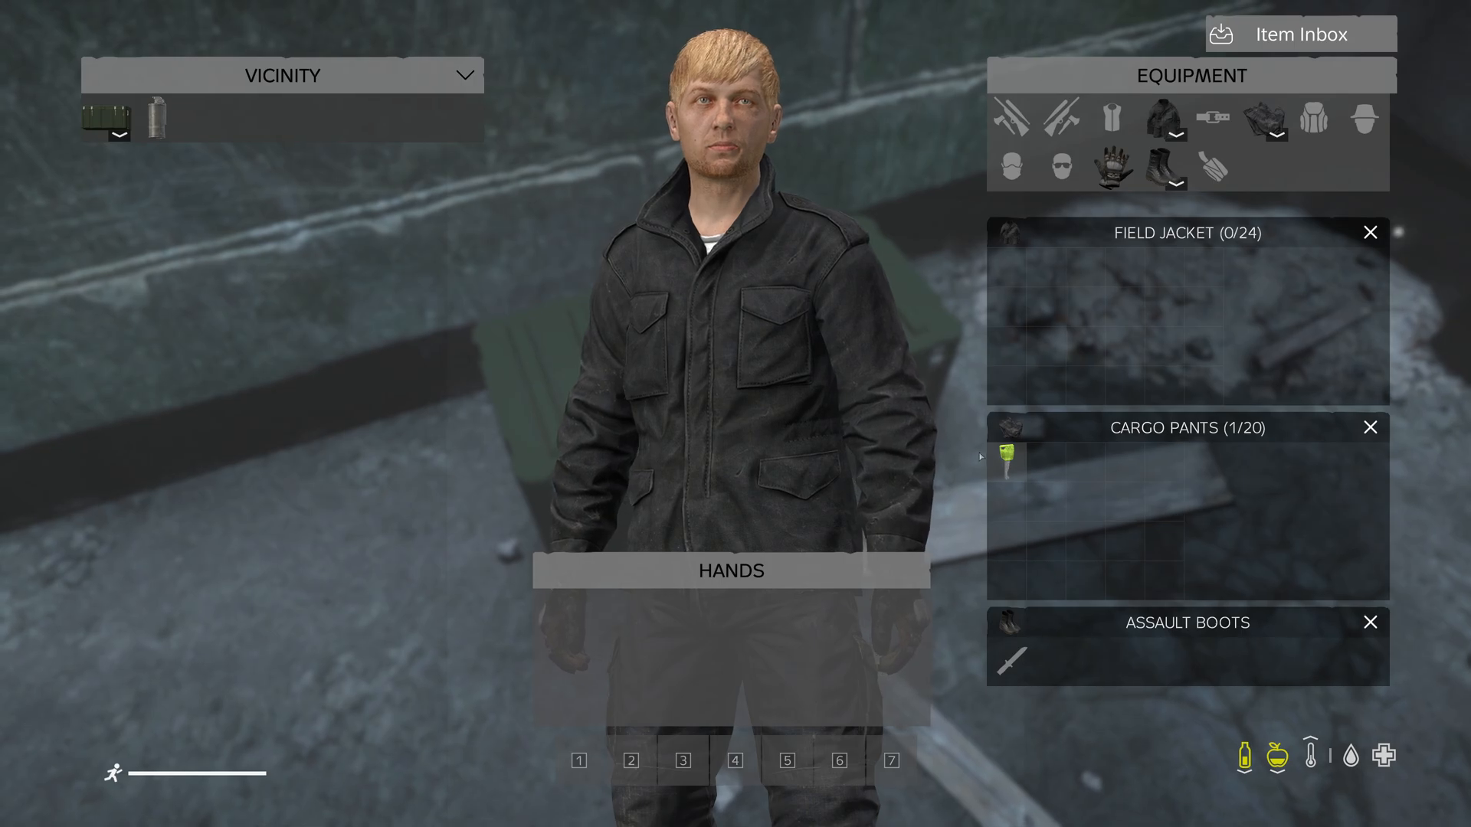
{"action": "mouse_move", "coordinate": [1006, 460]}
{"action": "left_mouse_down"}
{"action": "mouse_move", "coordinate": [887, 598]}
{"action": "mouse_move", "coordinate": [992, 509]}
{"action": "mouse_move", "coordinate": [1003, 469]}
{"action": "left_mouse_up"}
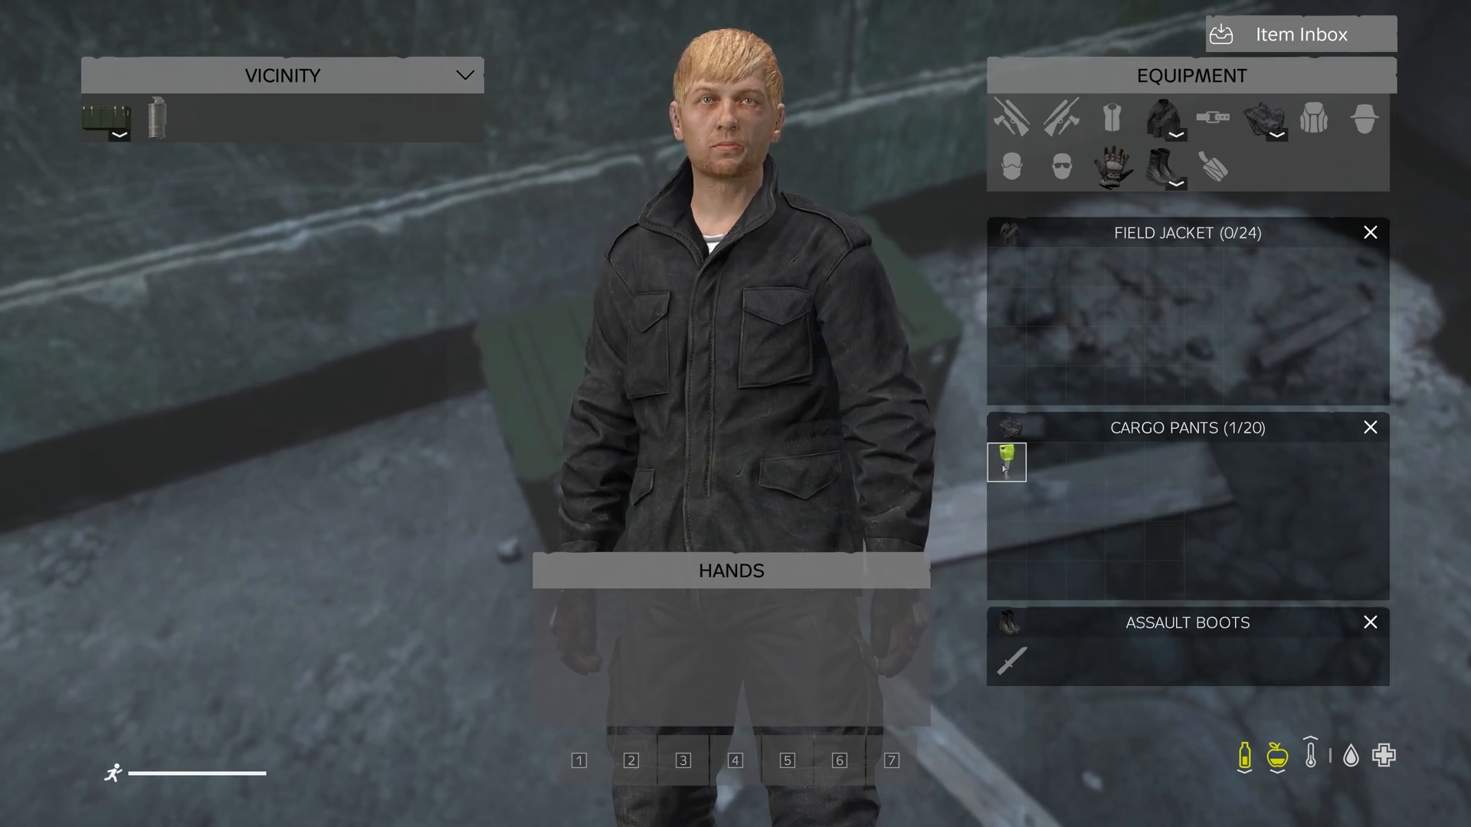
{"action": "key", "text": "Tab"}
Step: Delete LB_LC_Key1_Green and Crowbar from the Bunker-Chests keys to open and save the chest config
{"action": "key", "text": "Insert"}
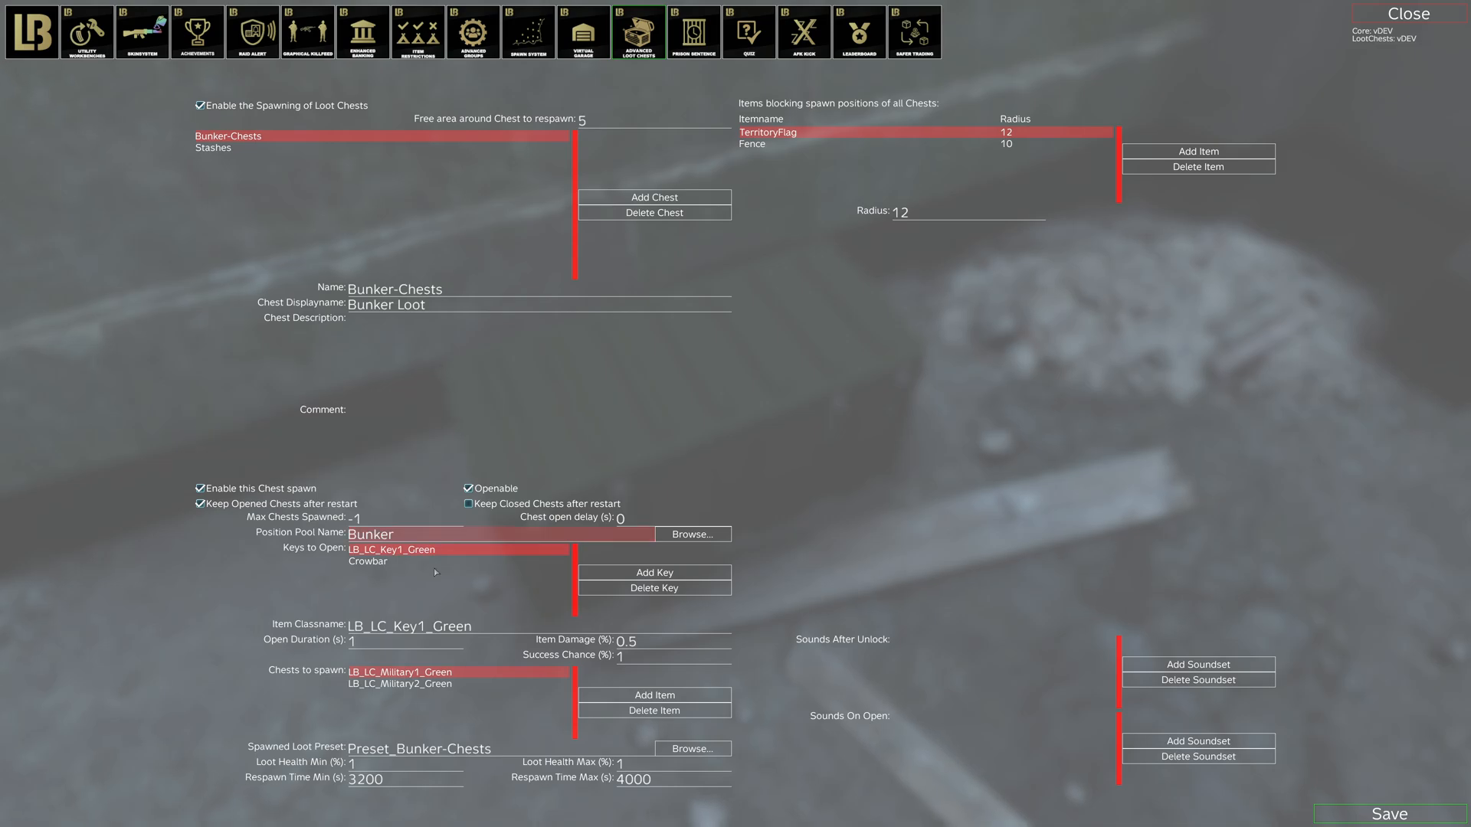
{"action": "left_click", "coordinate": [631, 594]}
{"action": "left_click", "coordinate": [631, 595]}
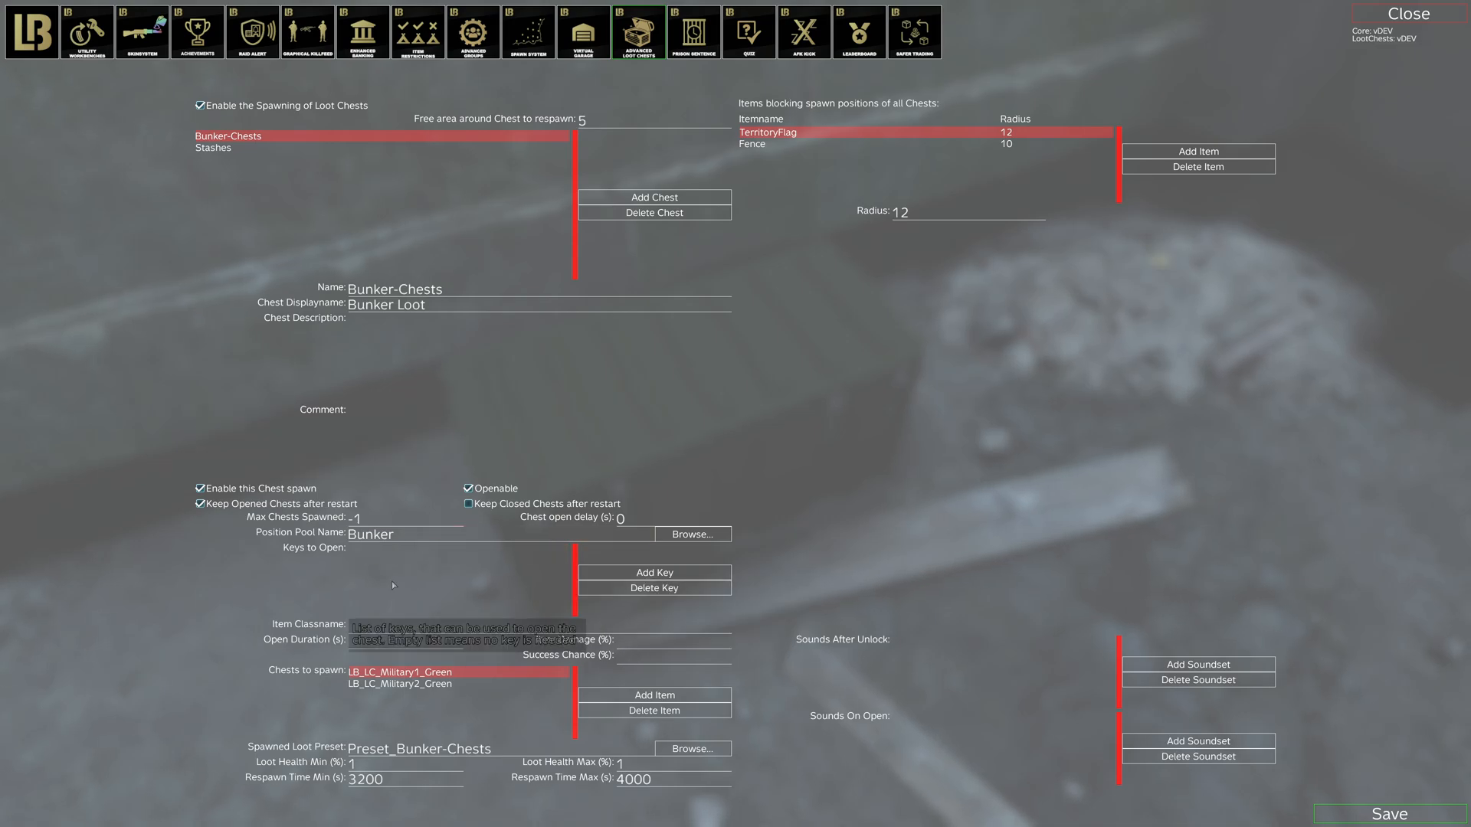
{"action": "key", "text": "Escape"}
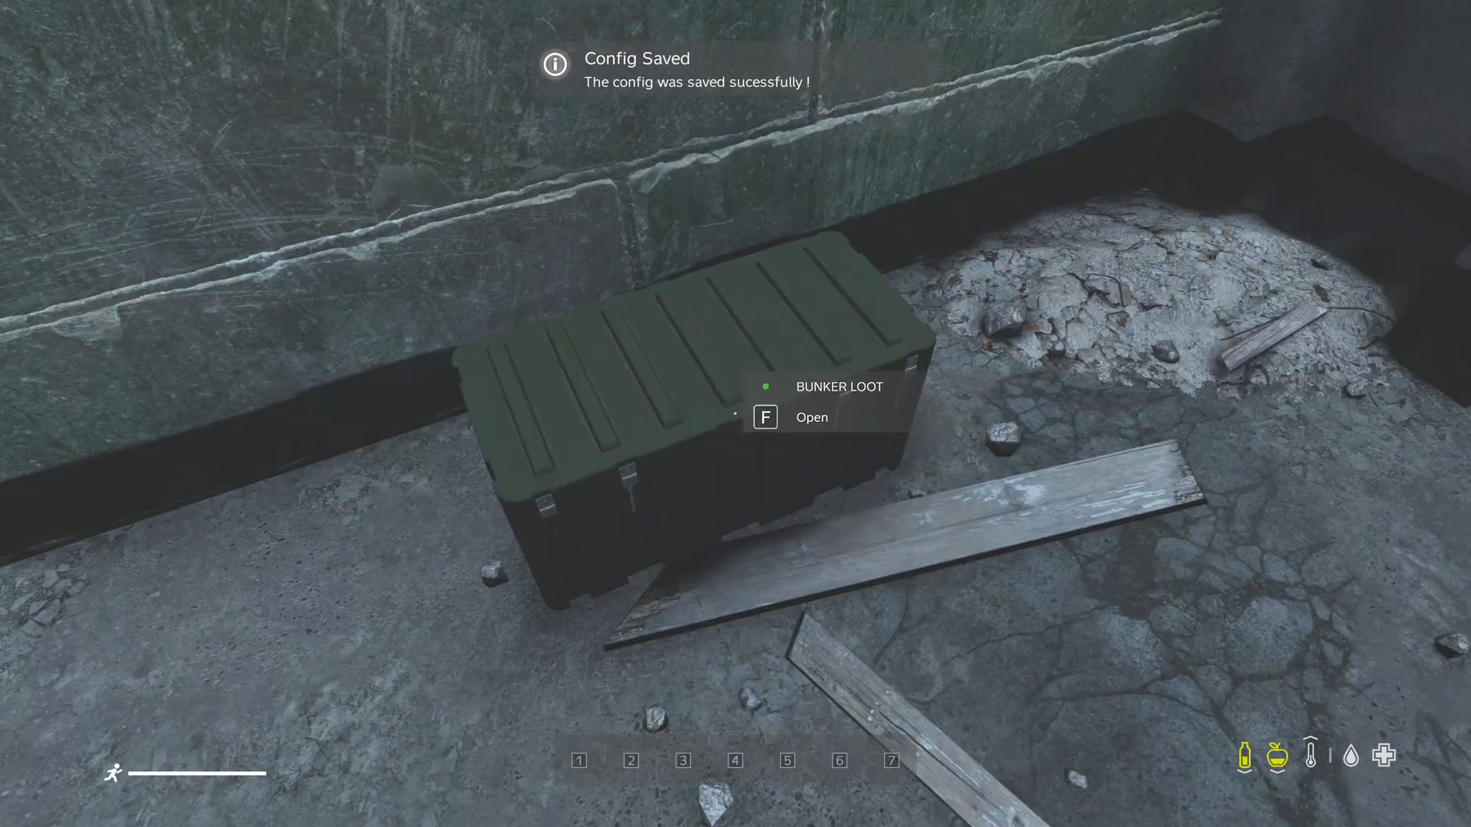
Step: Take the SK 59/66 from the Bunker Loot chest into hands and test-fire it to check its loaded ammo
{"action": "key", "text": "Tab"}
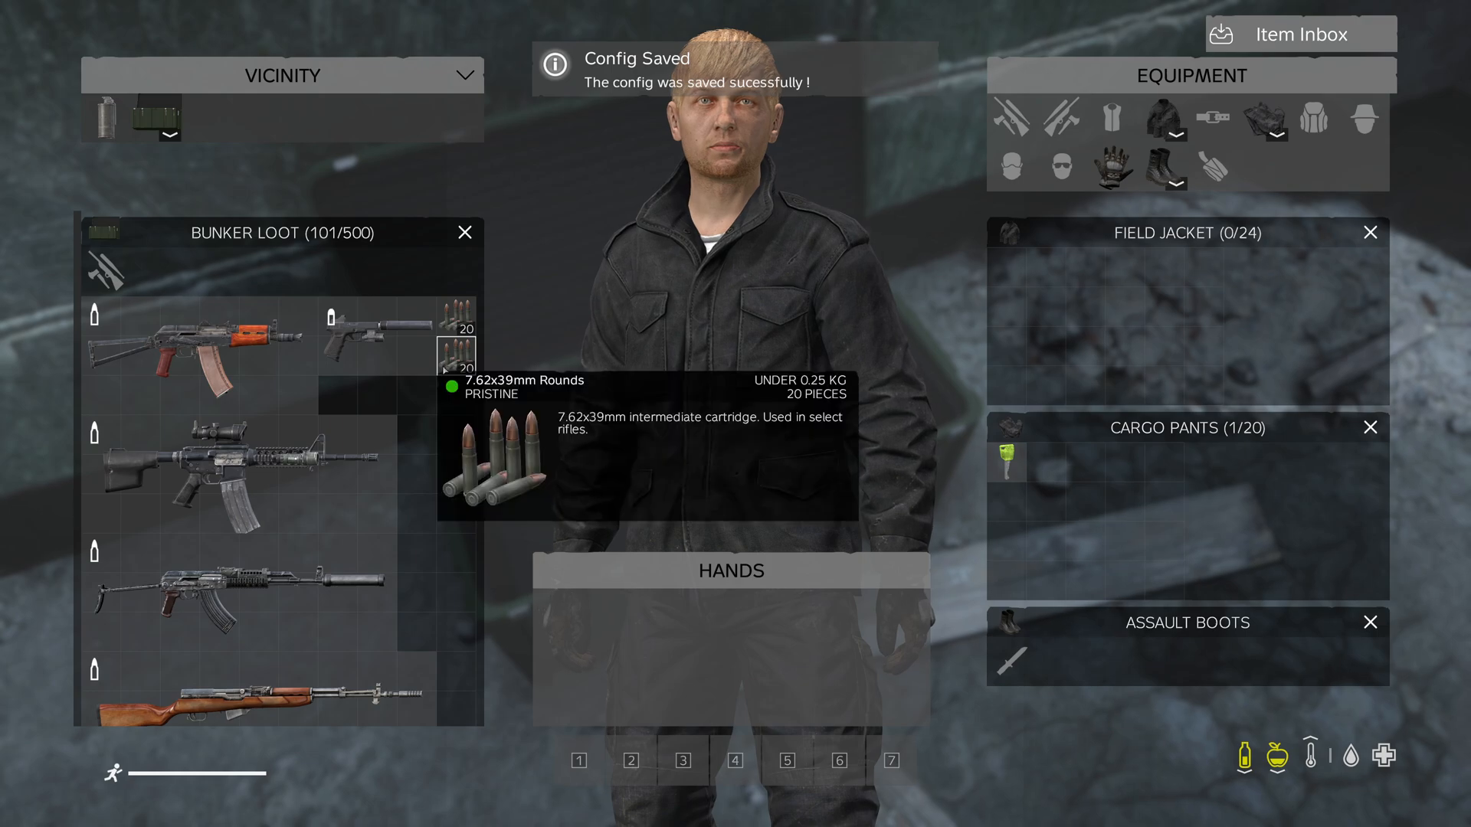
{"action": "scroll", "coordinate": [283, 475], "scroll_direction": "down", "scroll_amount": 5}
{"action": "left_click_drag", "start_coordinate": [260, 402], "coordinate": [732, 606]}
{"action": "key", "text": "Tab"}
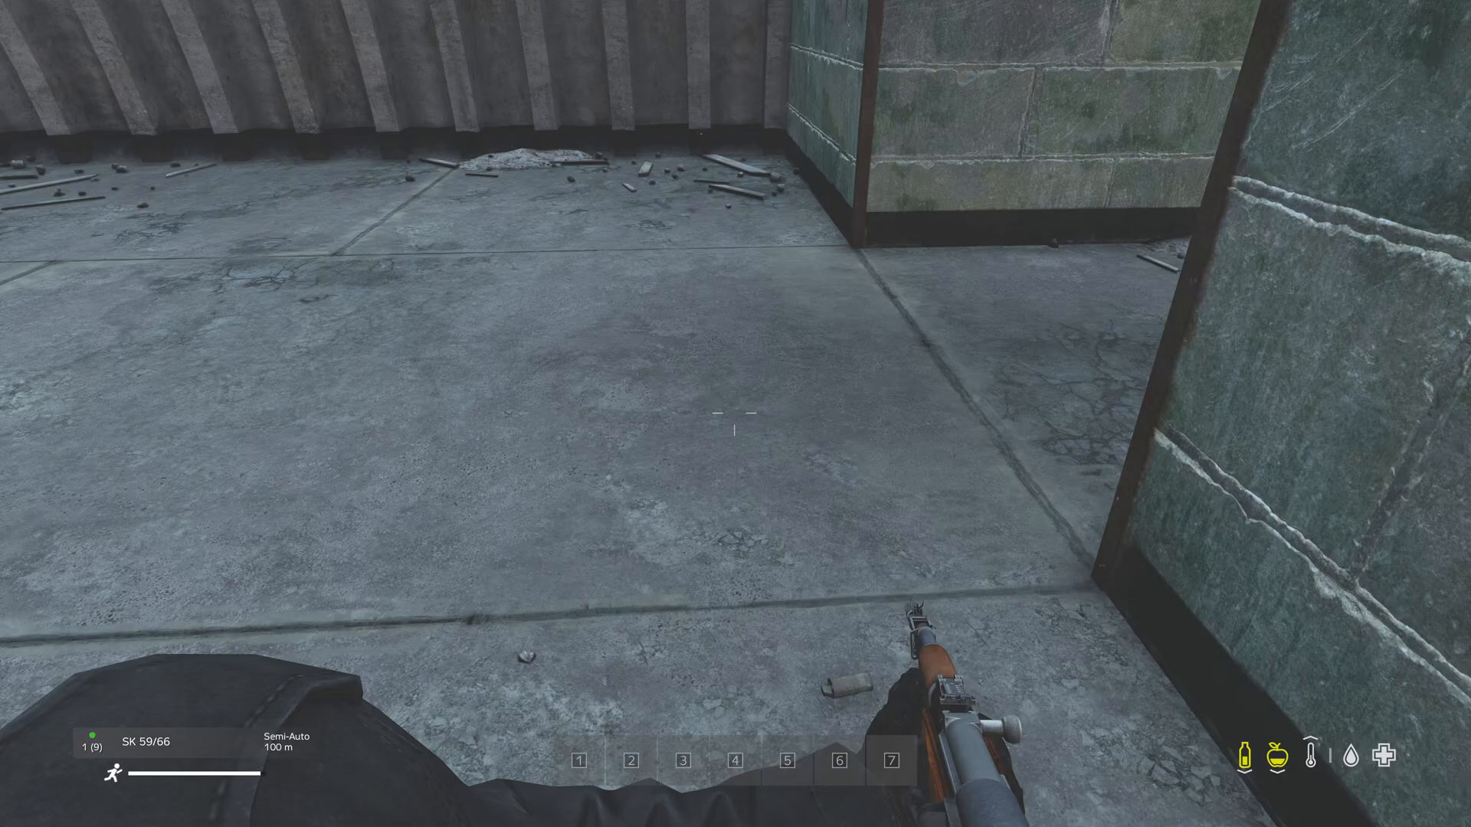
{"action": "left_click", "coordinate": [734, 417]}
{"action": "left_click", "coordinate": [734, 418]}
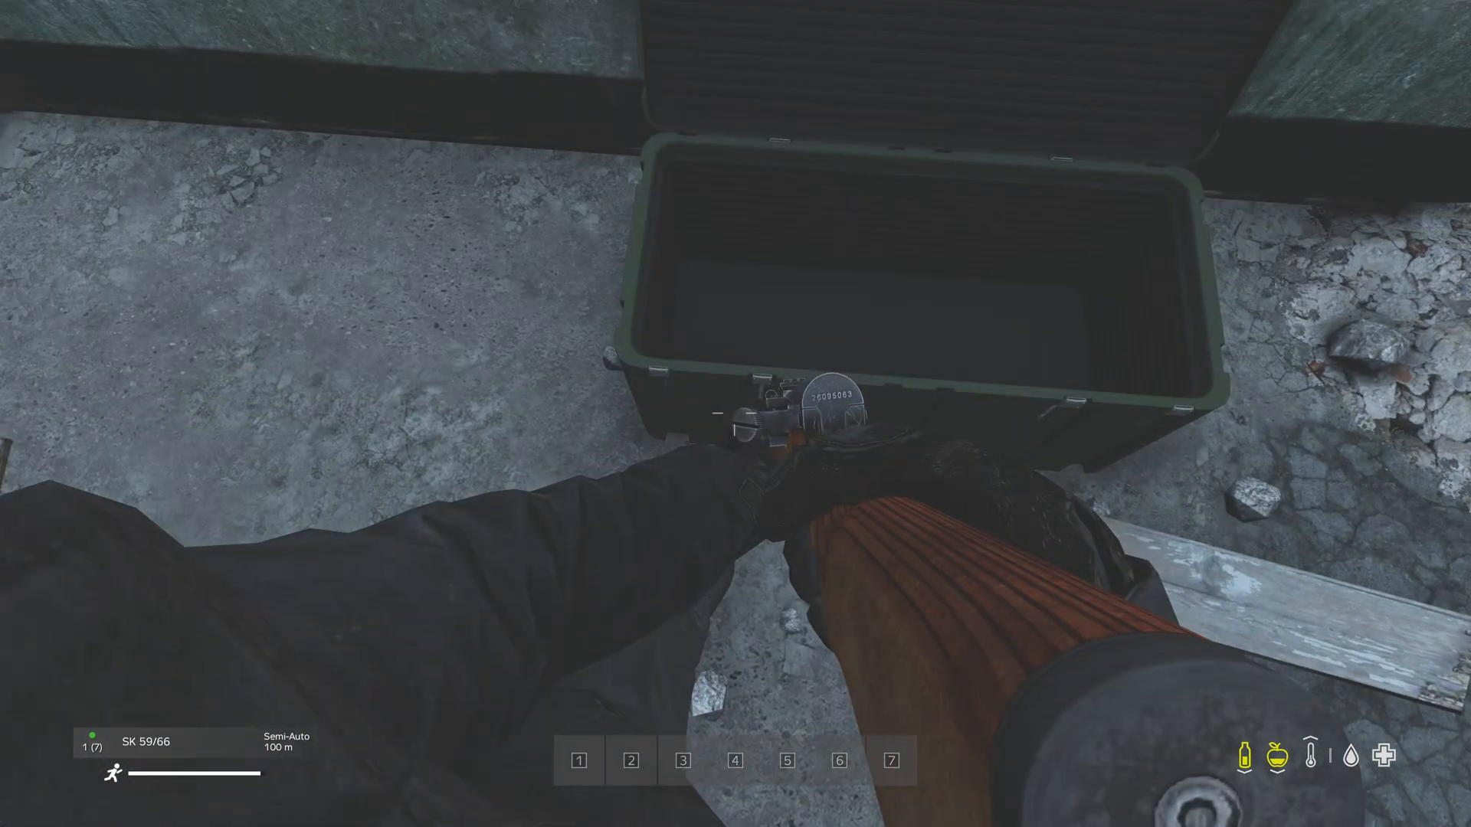
{"action": "key", "text": "Tab"}
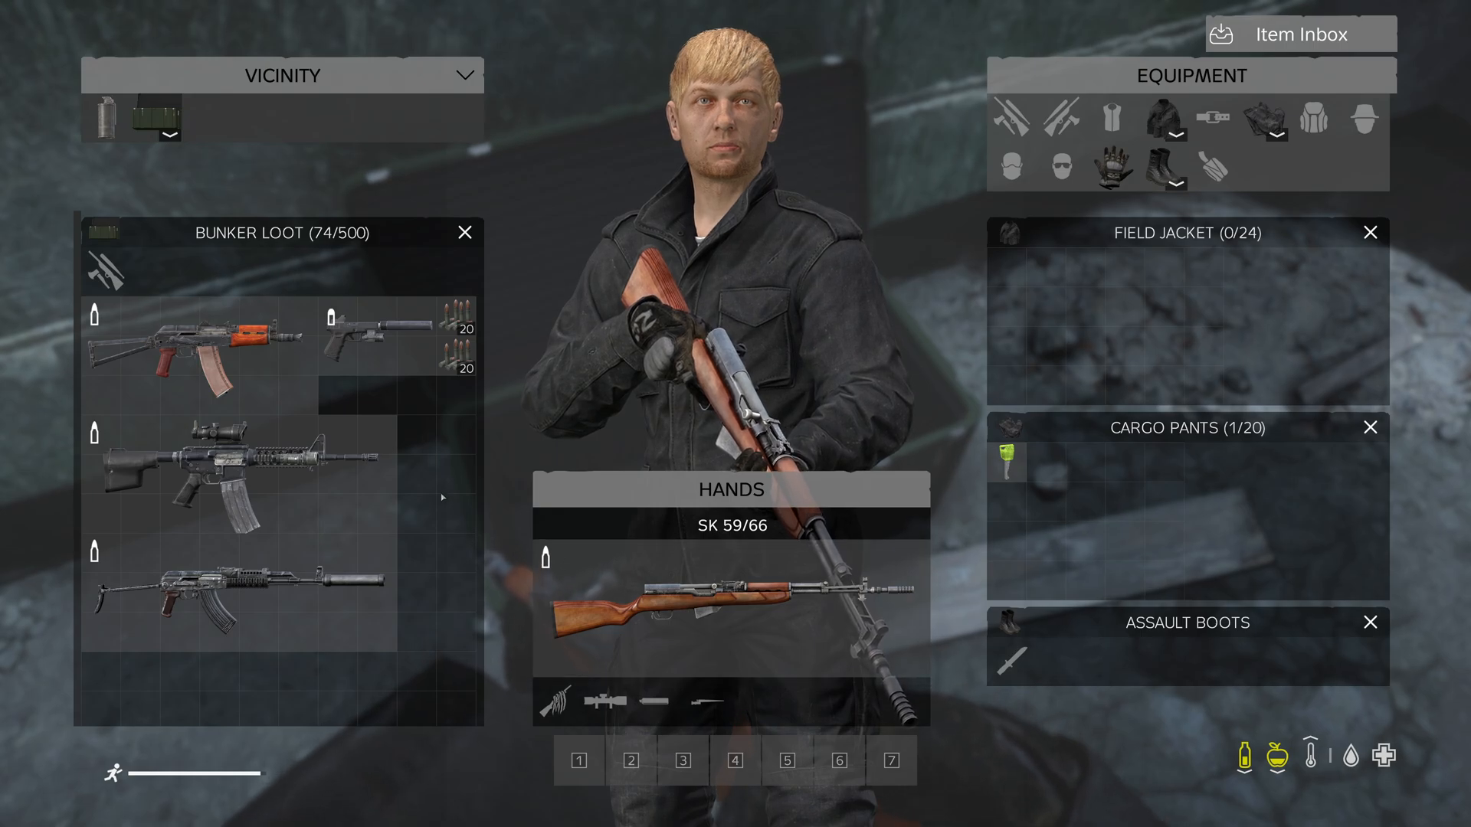
{"action": "key", "text": "Tab"}
Step: In the Loadout Editor, disable Individual Spawn Chance for the AKS74U, M4A1, AKM, Glock19 and SKS in Preset_Bunker-Chests
{"action": "key", "text": "l"}
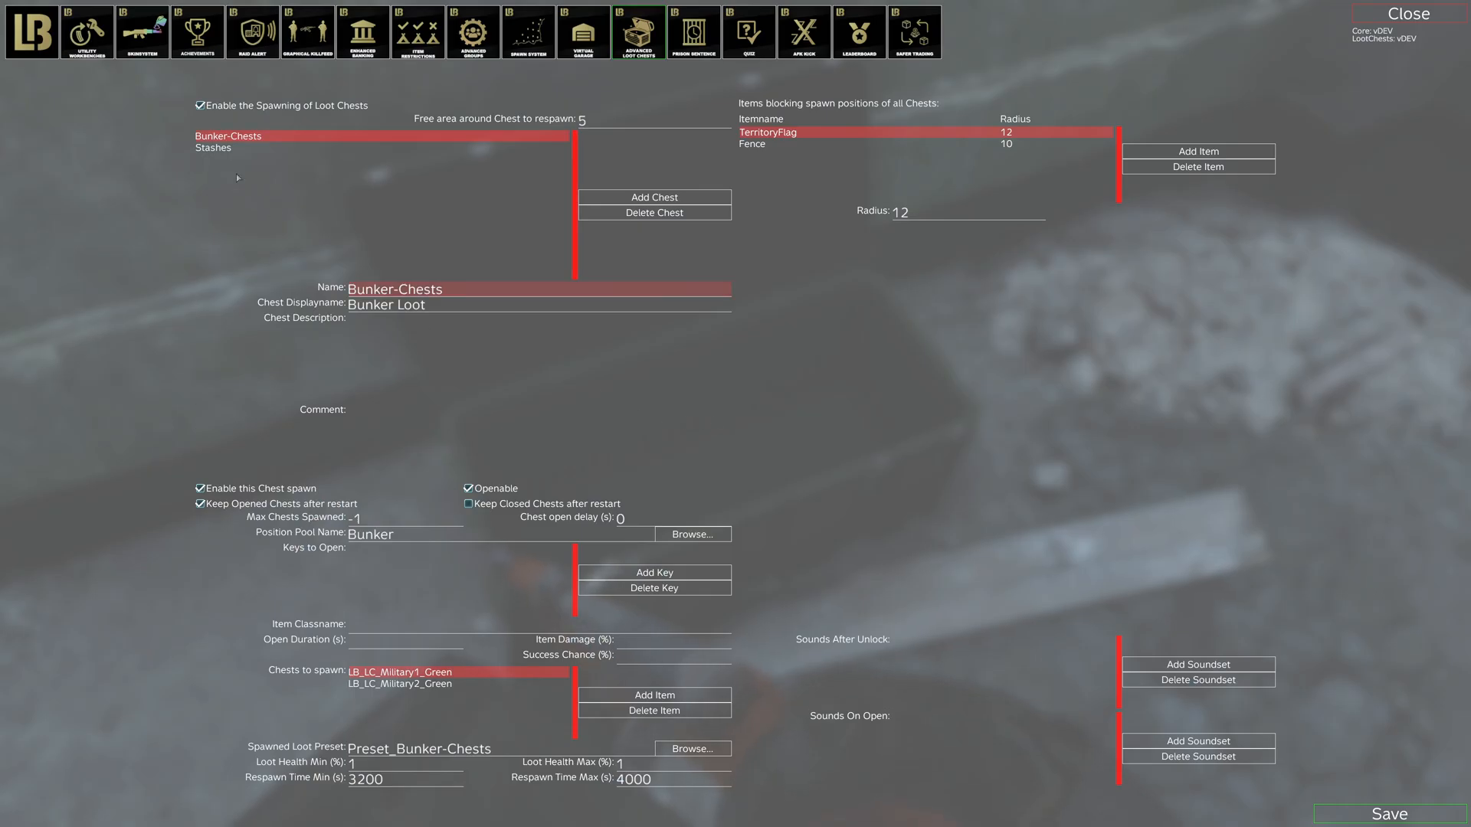
{"action": "left_click", "coordinate": [31, 32]}
{"action": "left_click", "coordinate": [115, 217]}
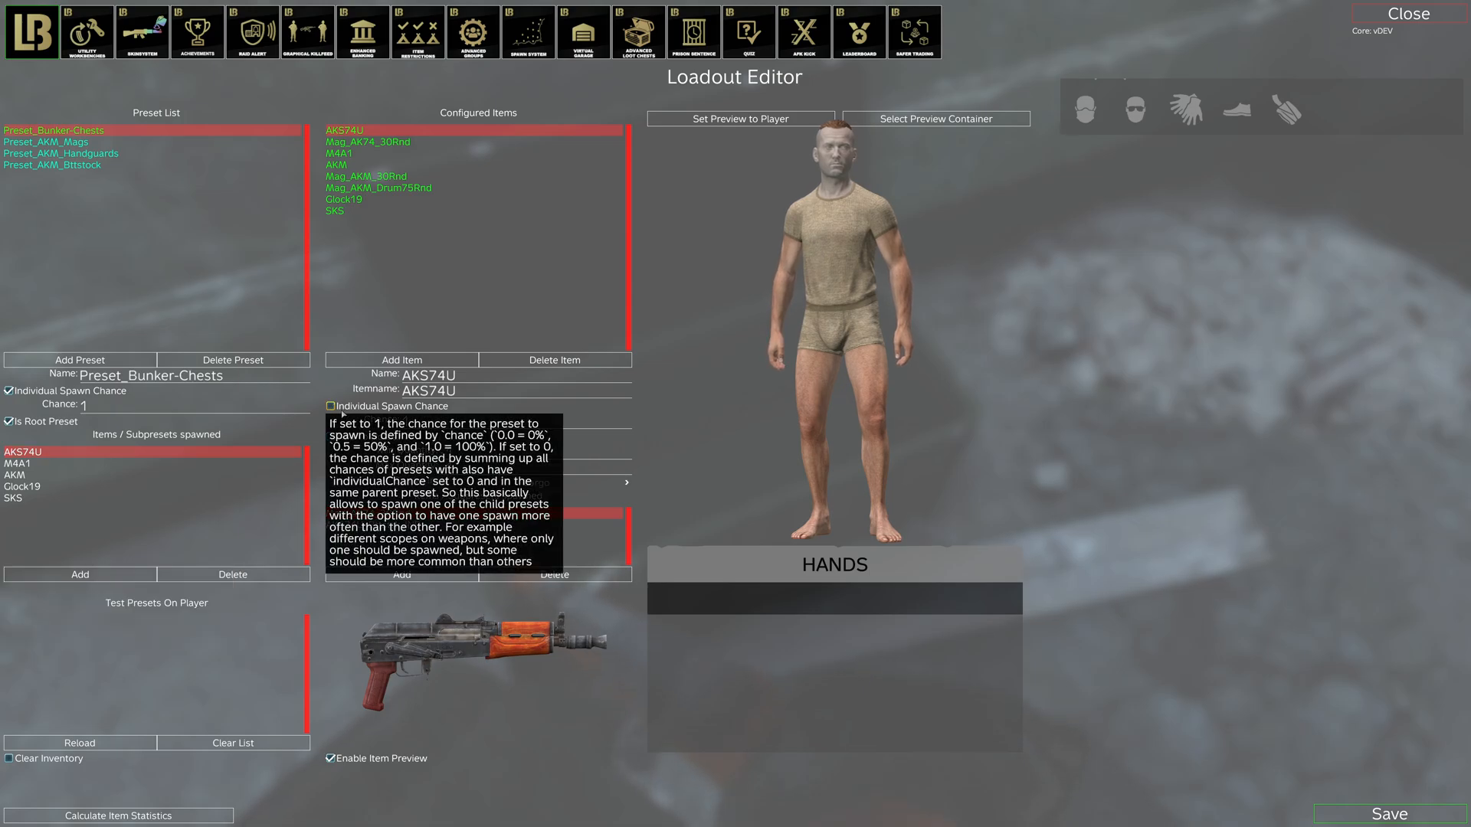
{"action": "left_click", "coordinate": [31, 463]}
{"action": "left_click", "coordinate": [83, 475]}
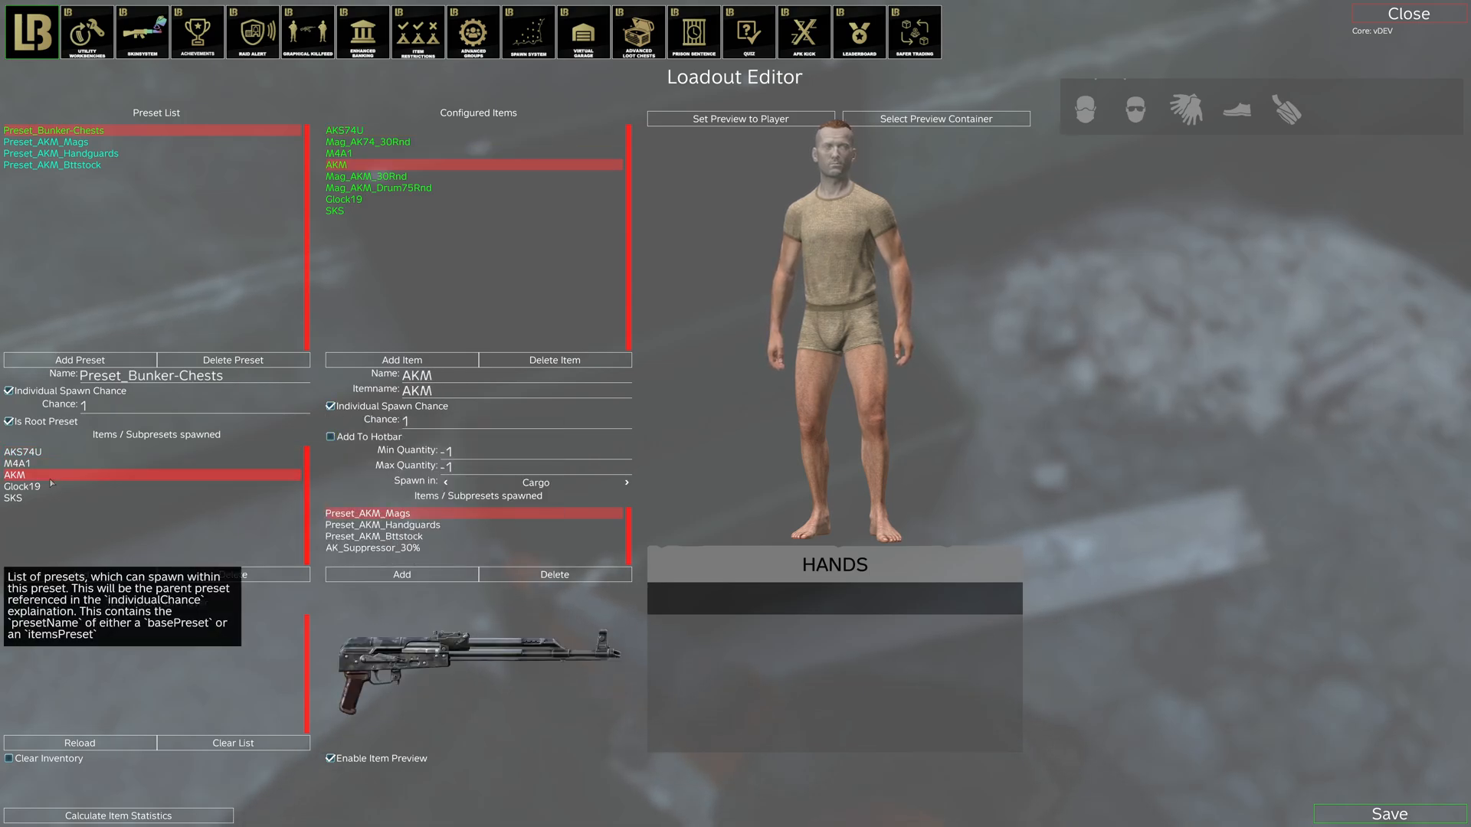
{"action": "left_click", "coordinate": [85, 485]}
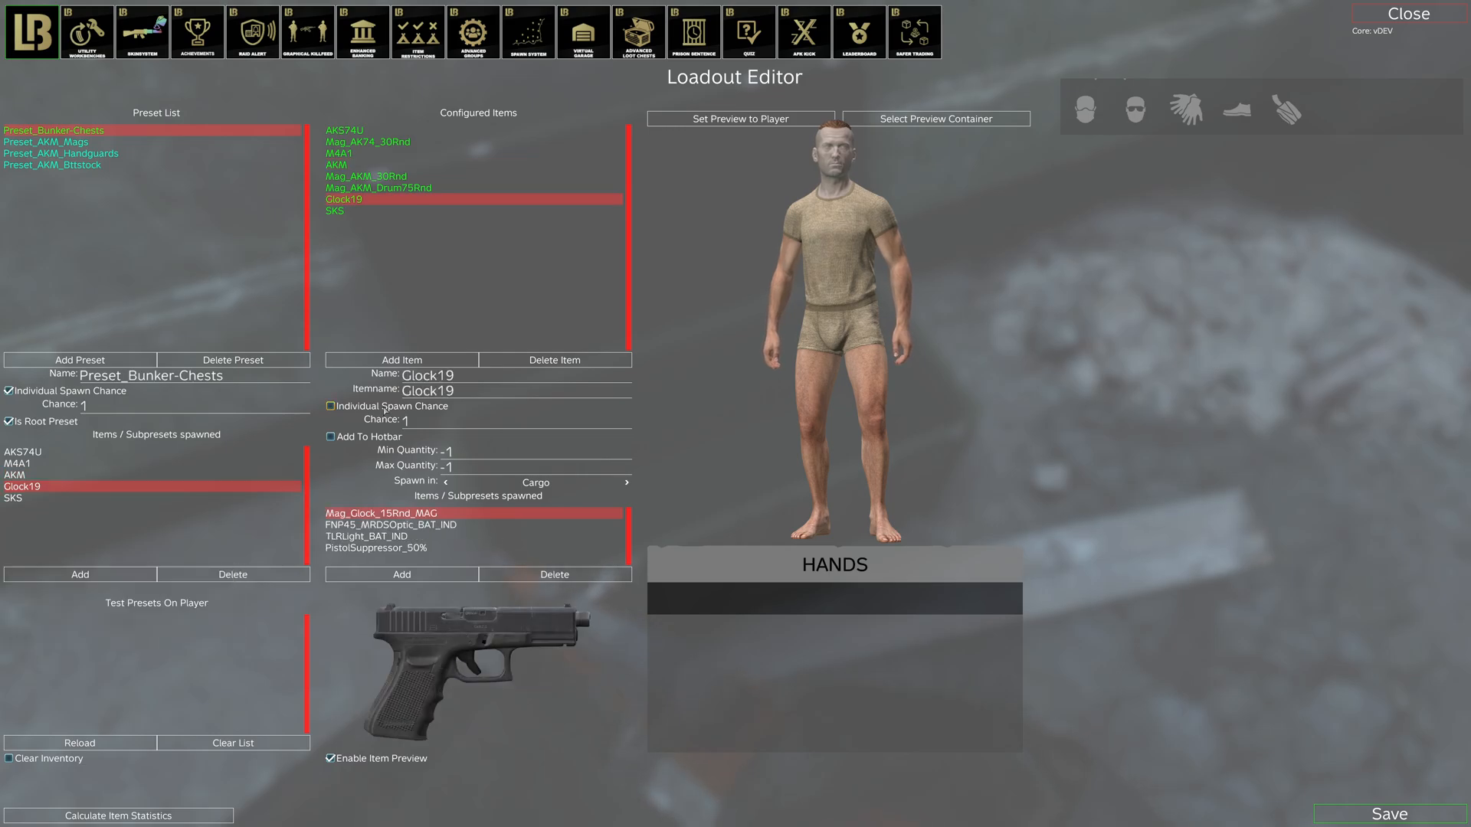
{"action": "left_click", "coordinate": [60, 499]}
{"action": "left_click", "coordinate": [331, 406]}
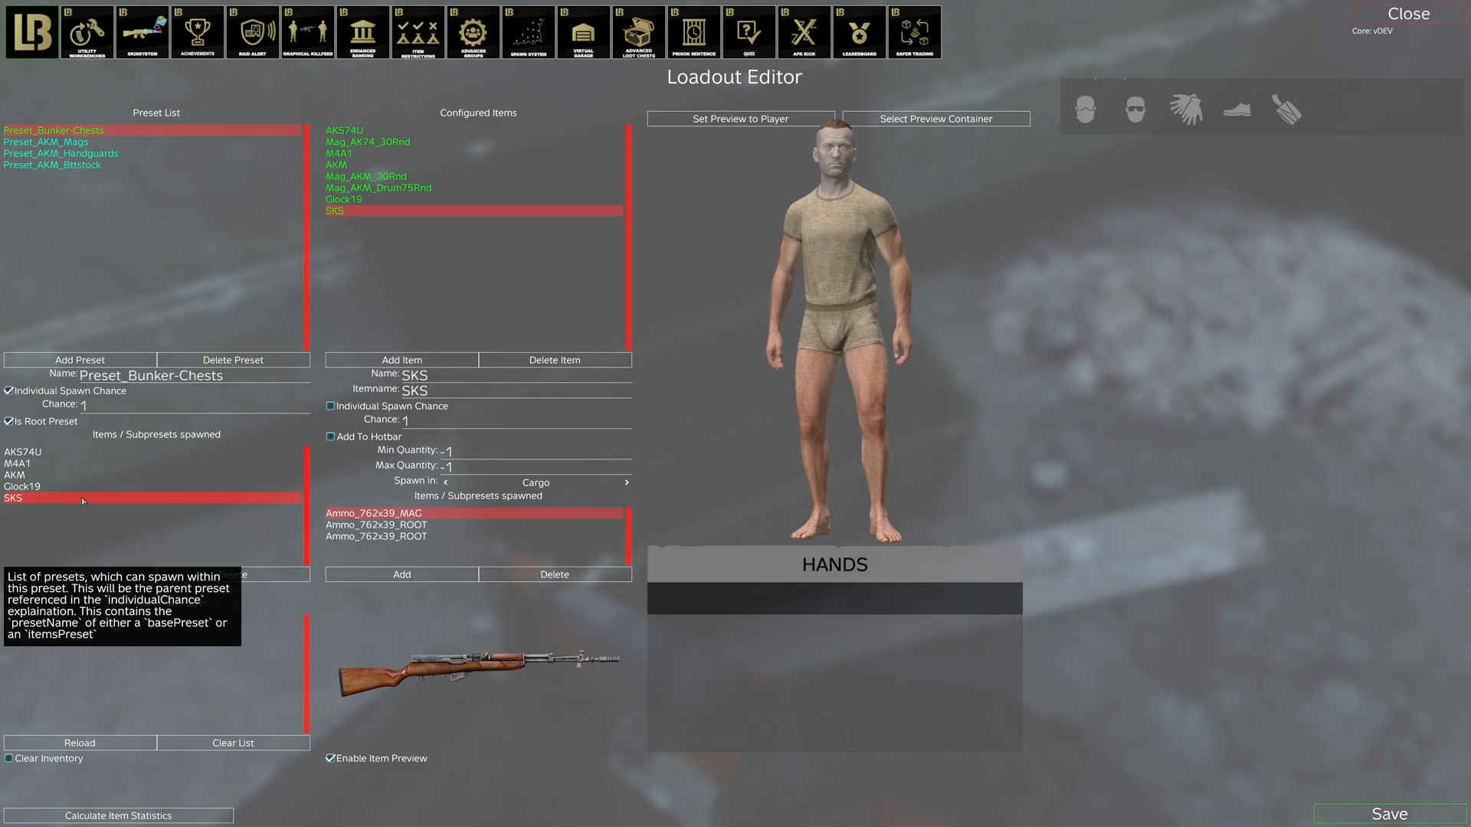
Step: Add Preset_Bunker-Chests to the test presets and recalculate its item spawn statistics to review the shared weapon chances
{"action": "left_click", "coordinate": [148, 814]}
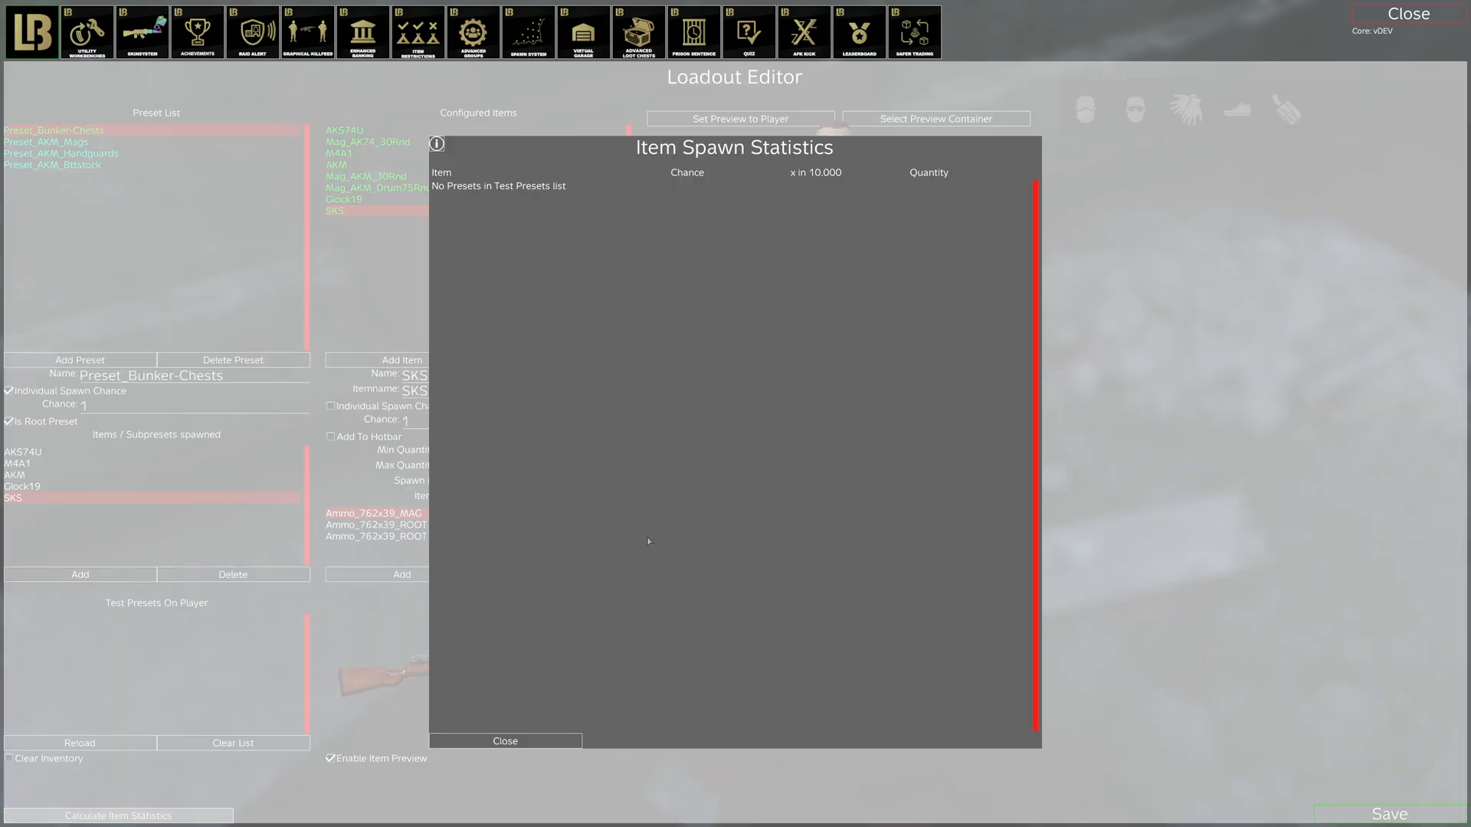
{"action": "left_click", "coordinate": [506, 741]}
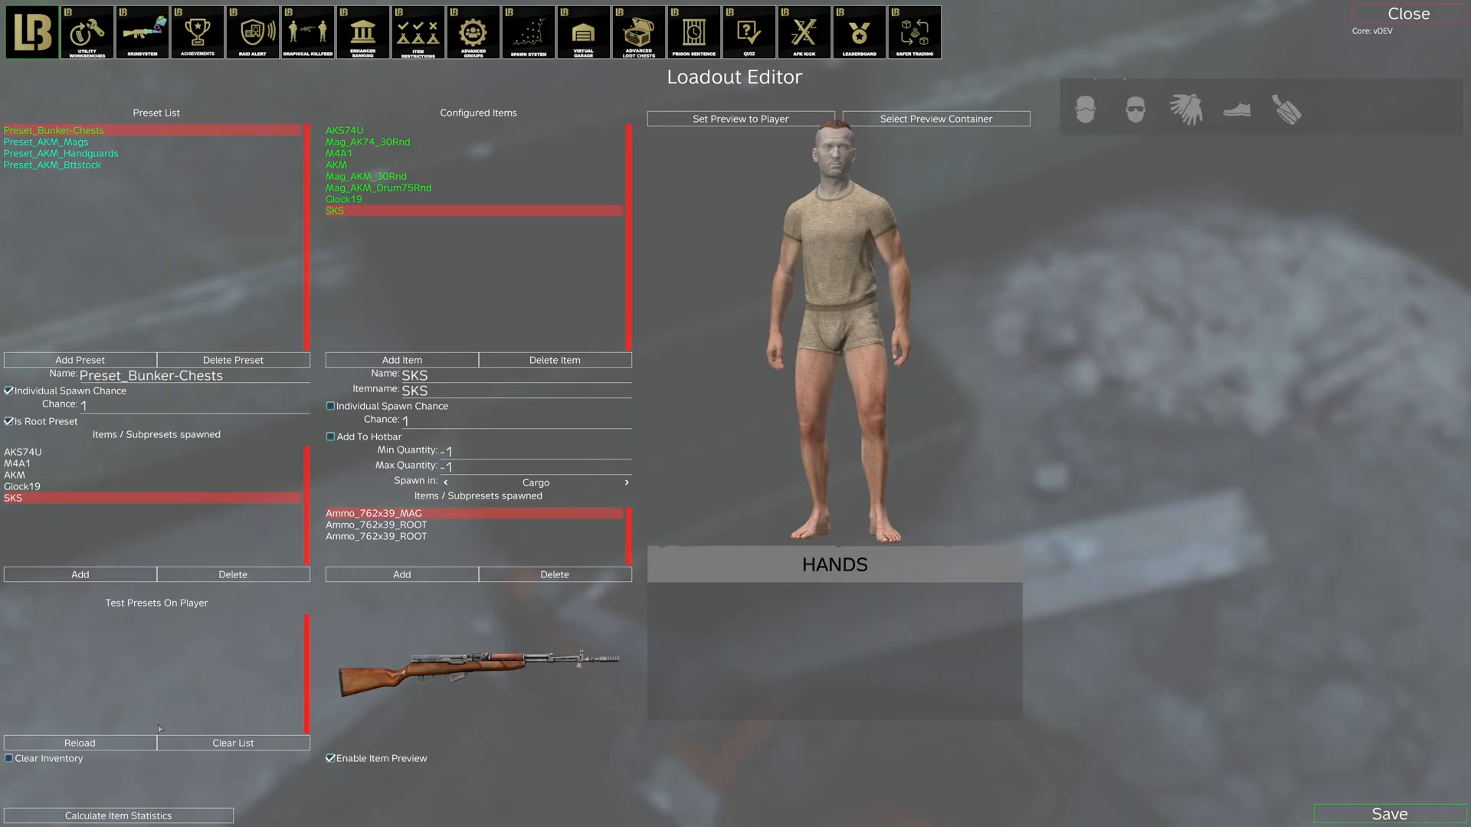
{"action": "double_click", "coordinate": [81, 131]}
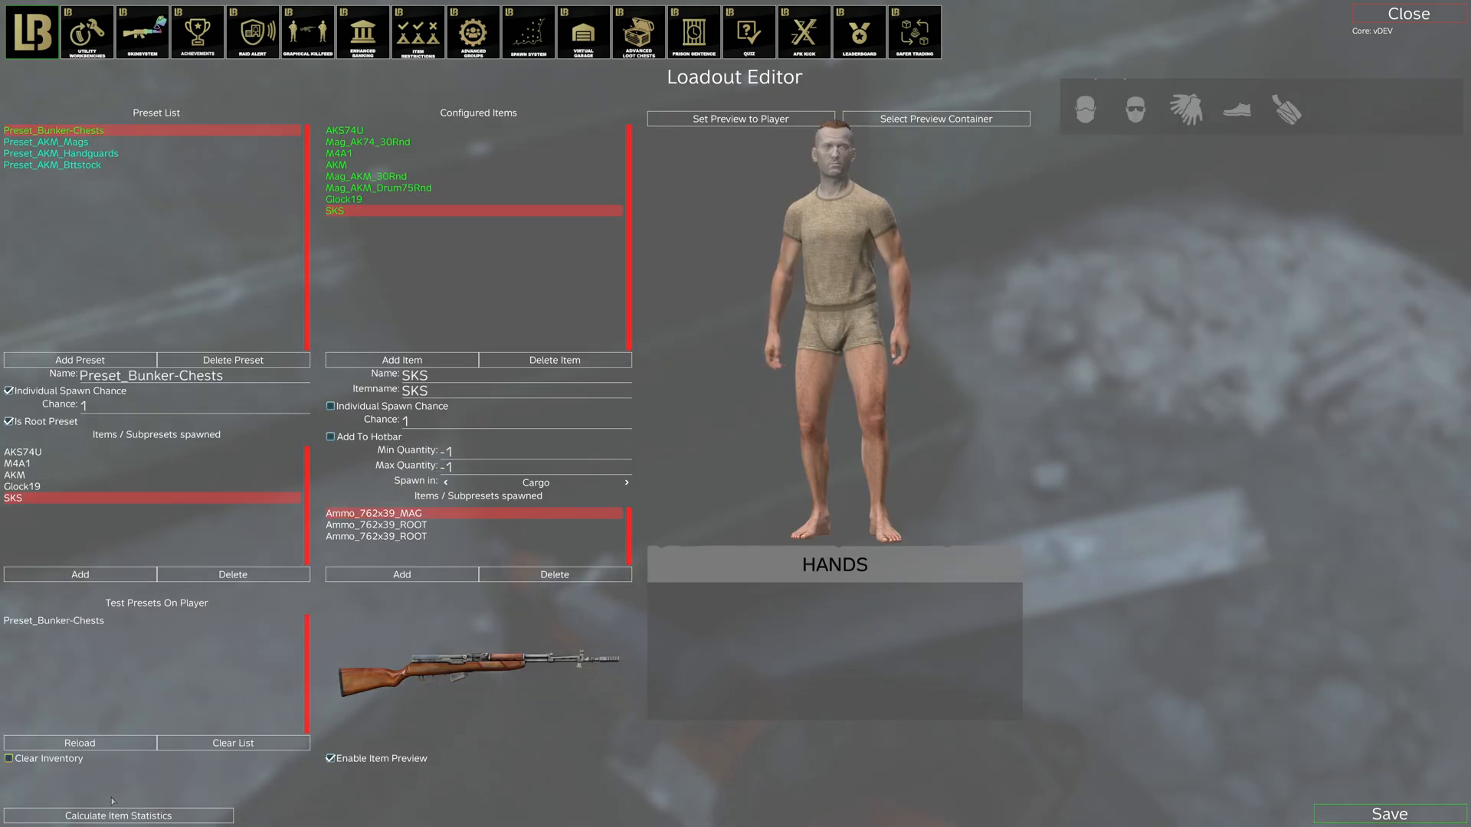
{"action": "left_click", "coordinate": [145, 815]}
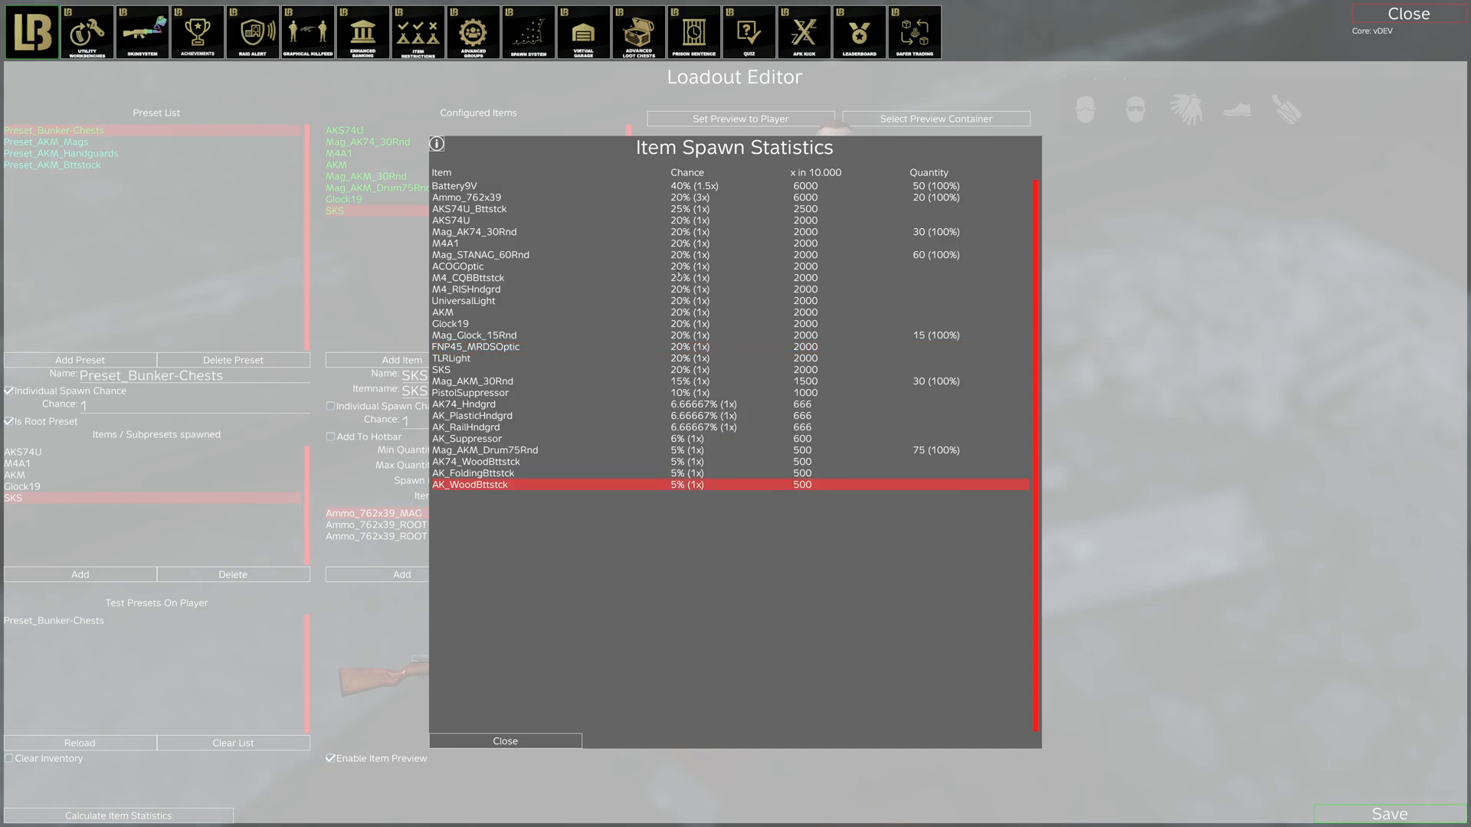
{"action": "left_click", "coordinate": [506, 741]}
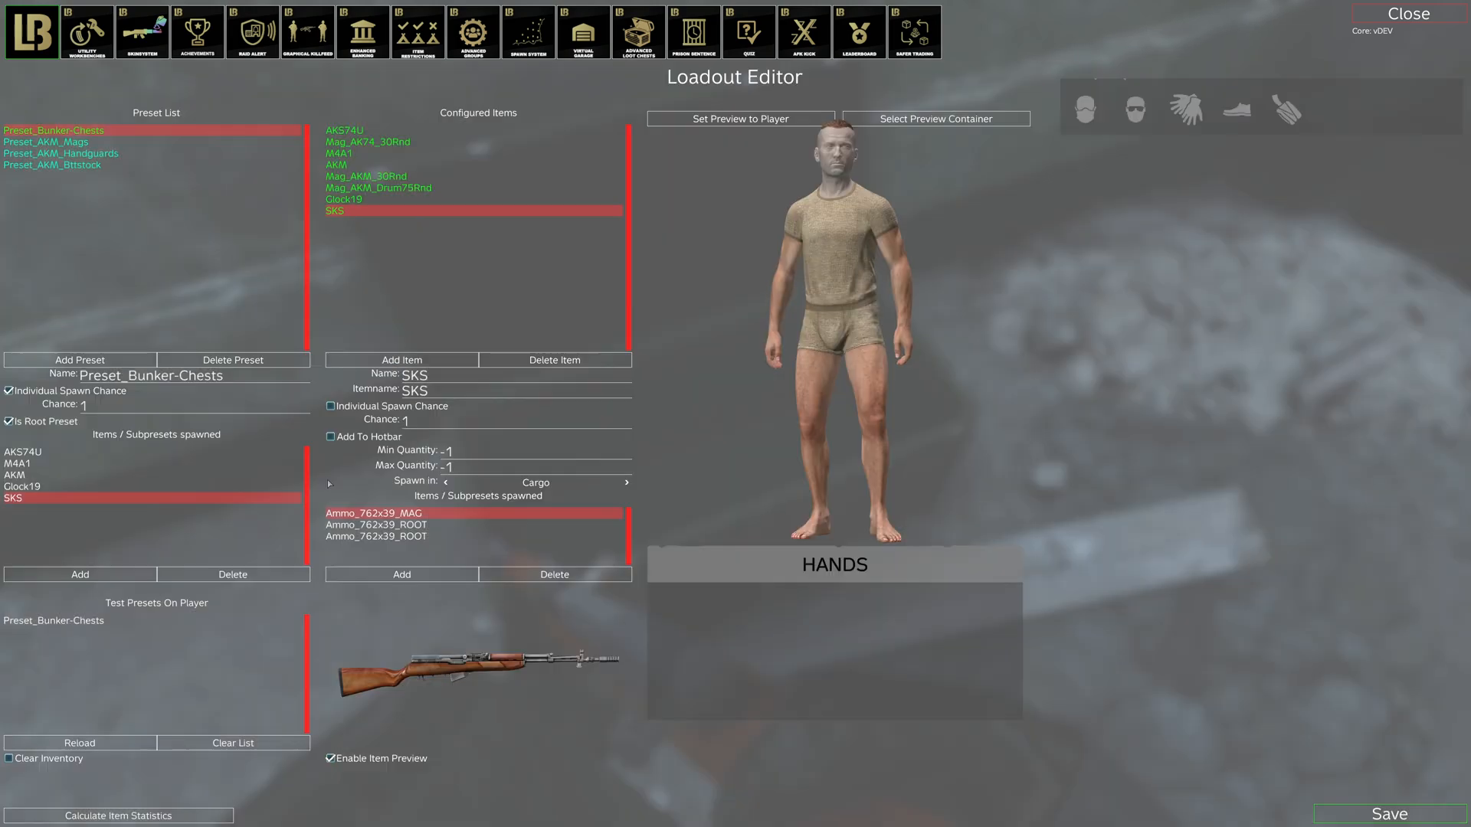
Step: Save the loadout configuration, return to the bunker chest in the game and open it to inspect its loot
{"action": "left_click", "coordinate": [1355, 818]}
{"action": "key", "text": "Escape"}
{"action": "key", "text": "Insert"}
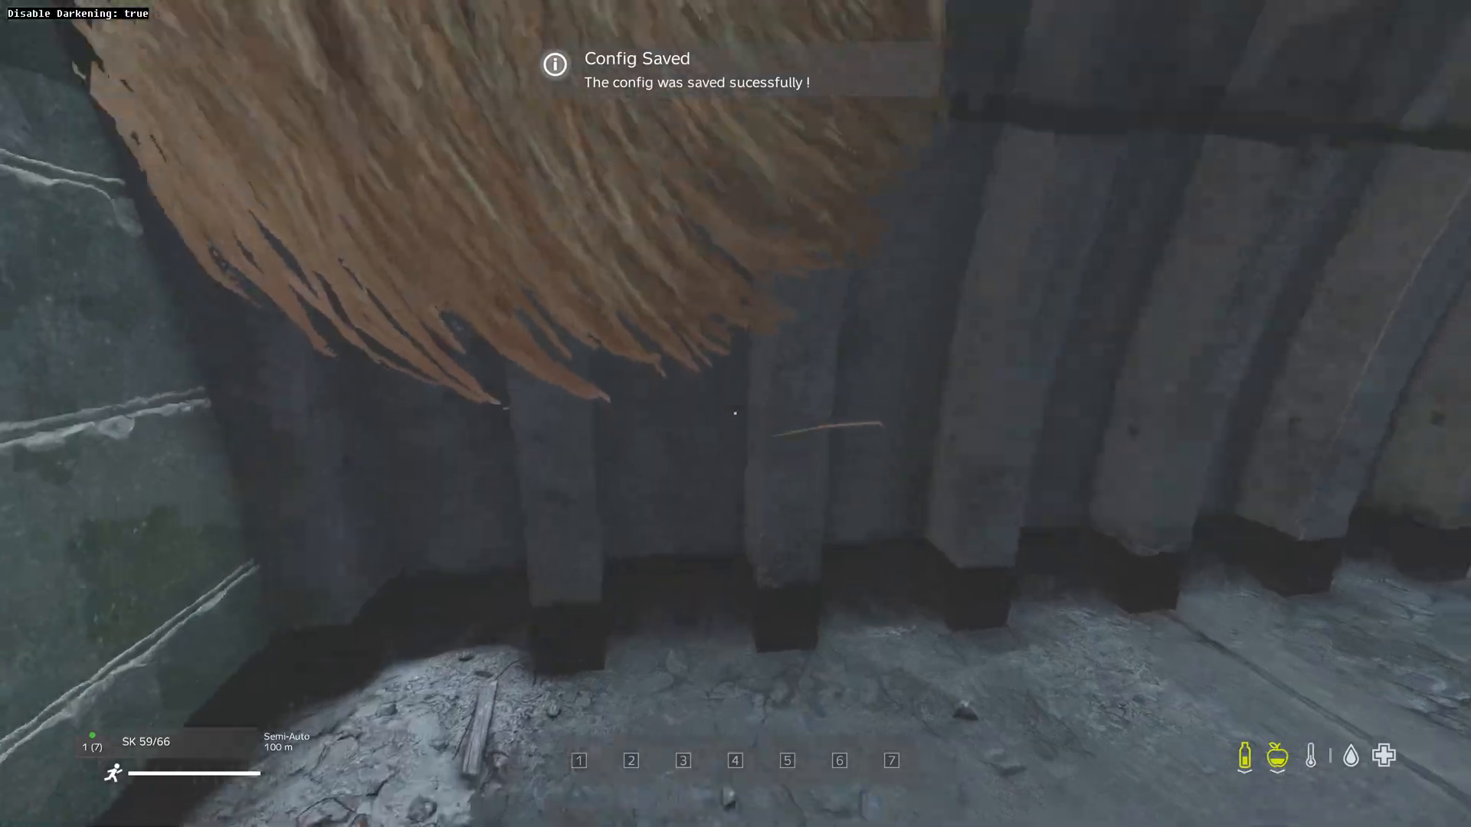
{"action": "key", "text": "w"}
{"action": "key", "text": "Insert"}
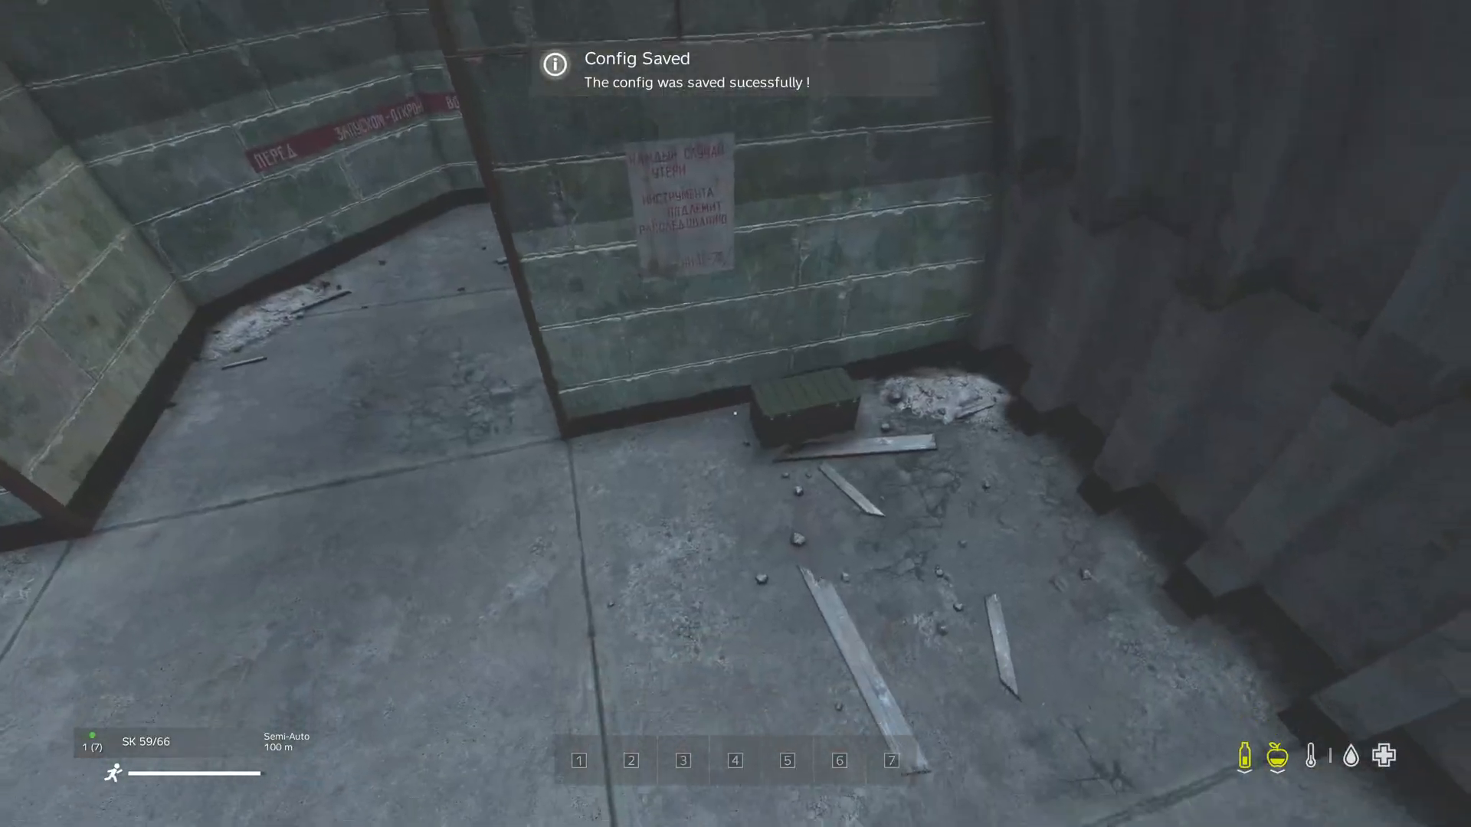
{"action": "key", "text": "h"}
{"action": "key", "text": "Insert"}
{"action": "key", "text": "f"}
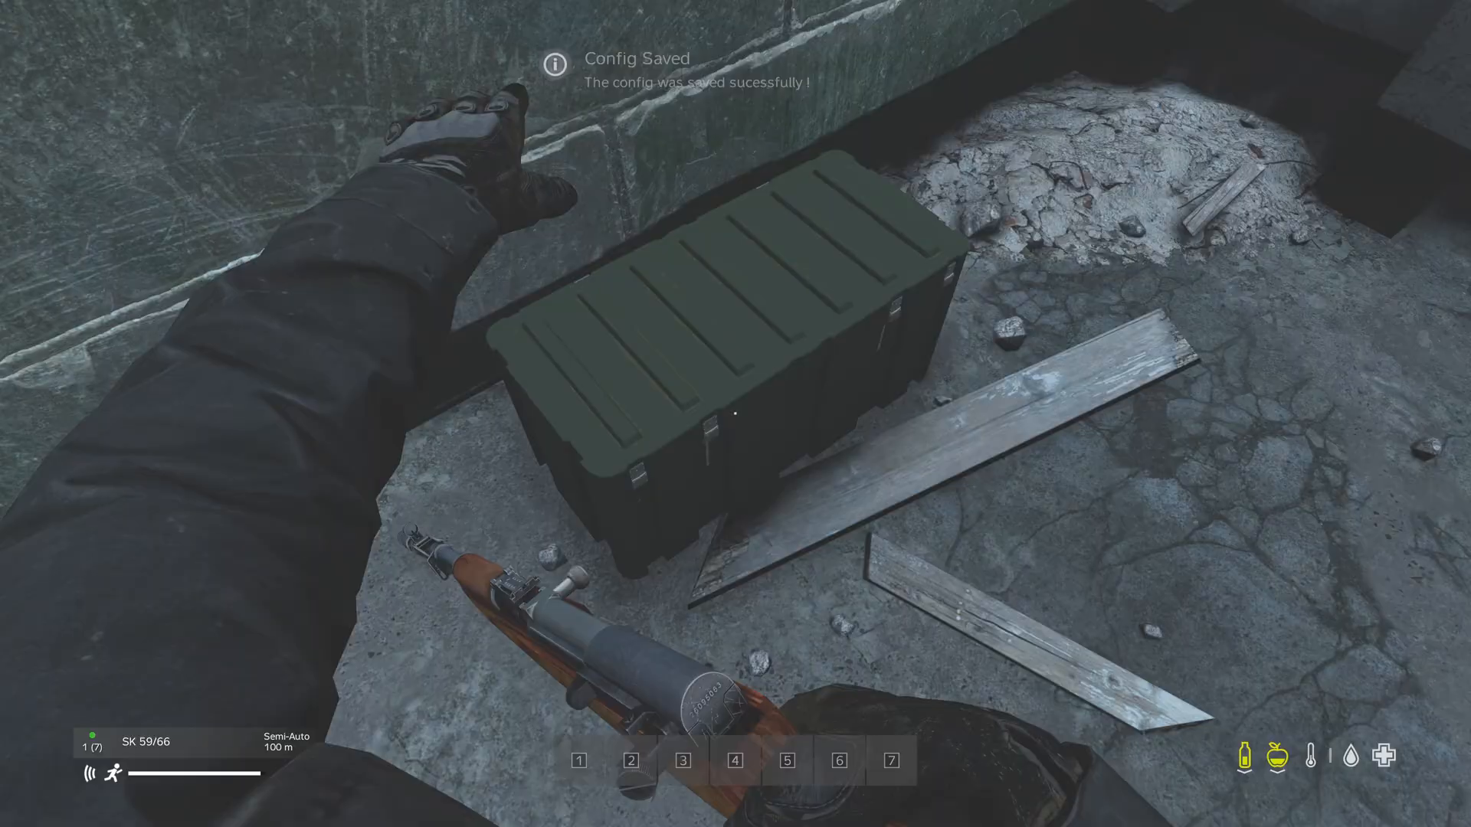
{"action": "mouse_move", "coordinate": [245, 351]}
{"action": "key", "text": "Tab"}
Step: Move away from the bunker, return to the chest and reopen it to check which weapon spawns
{"action": "key", "text": "Insert"}
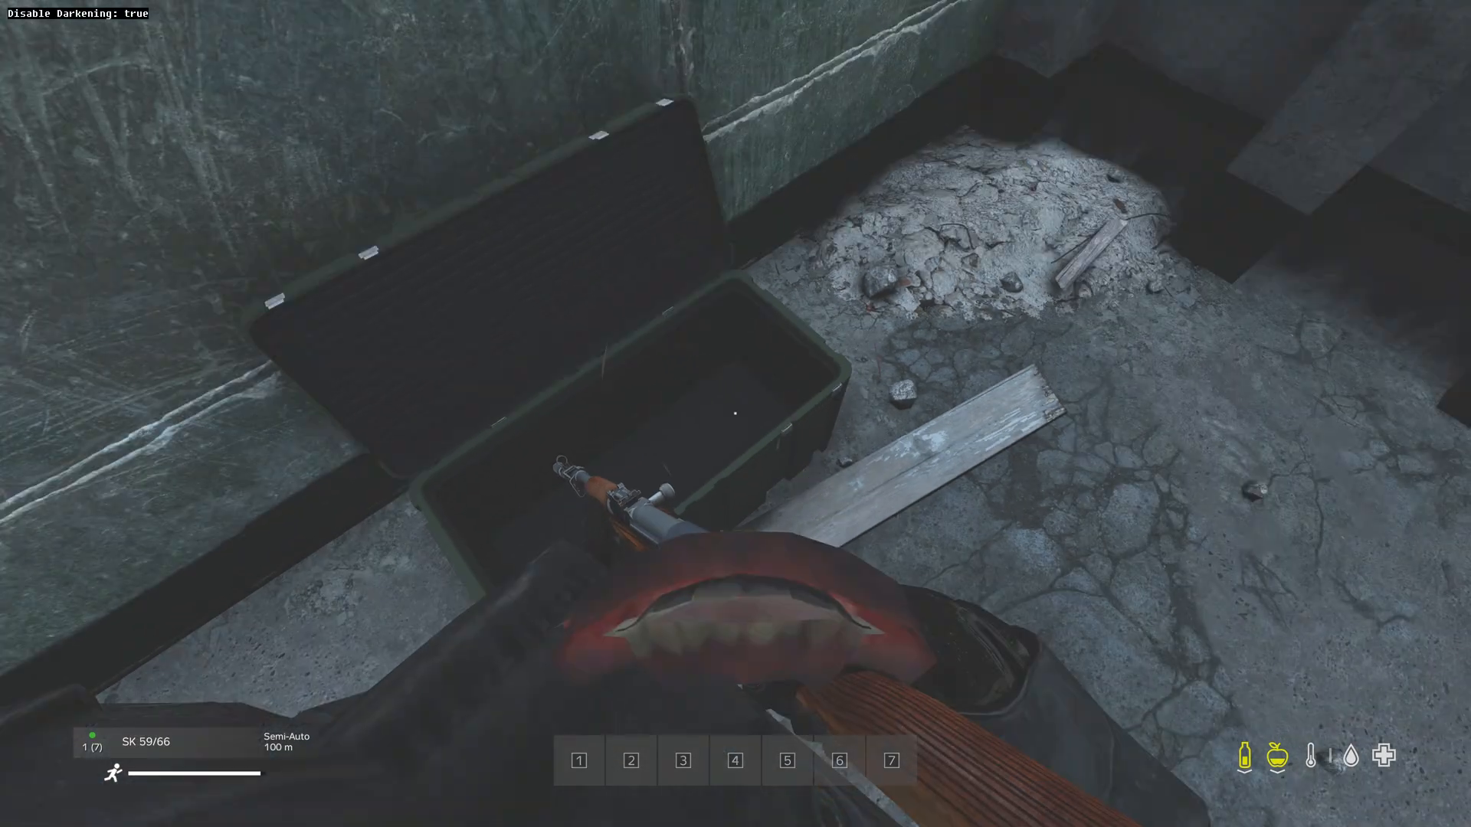
{"action": "key", "text": "s"}
{"action": "key", "text": "w"}
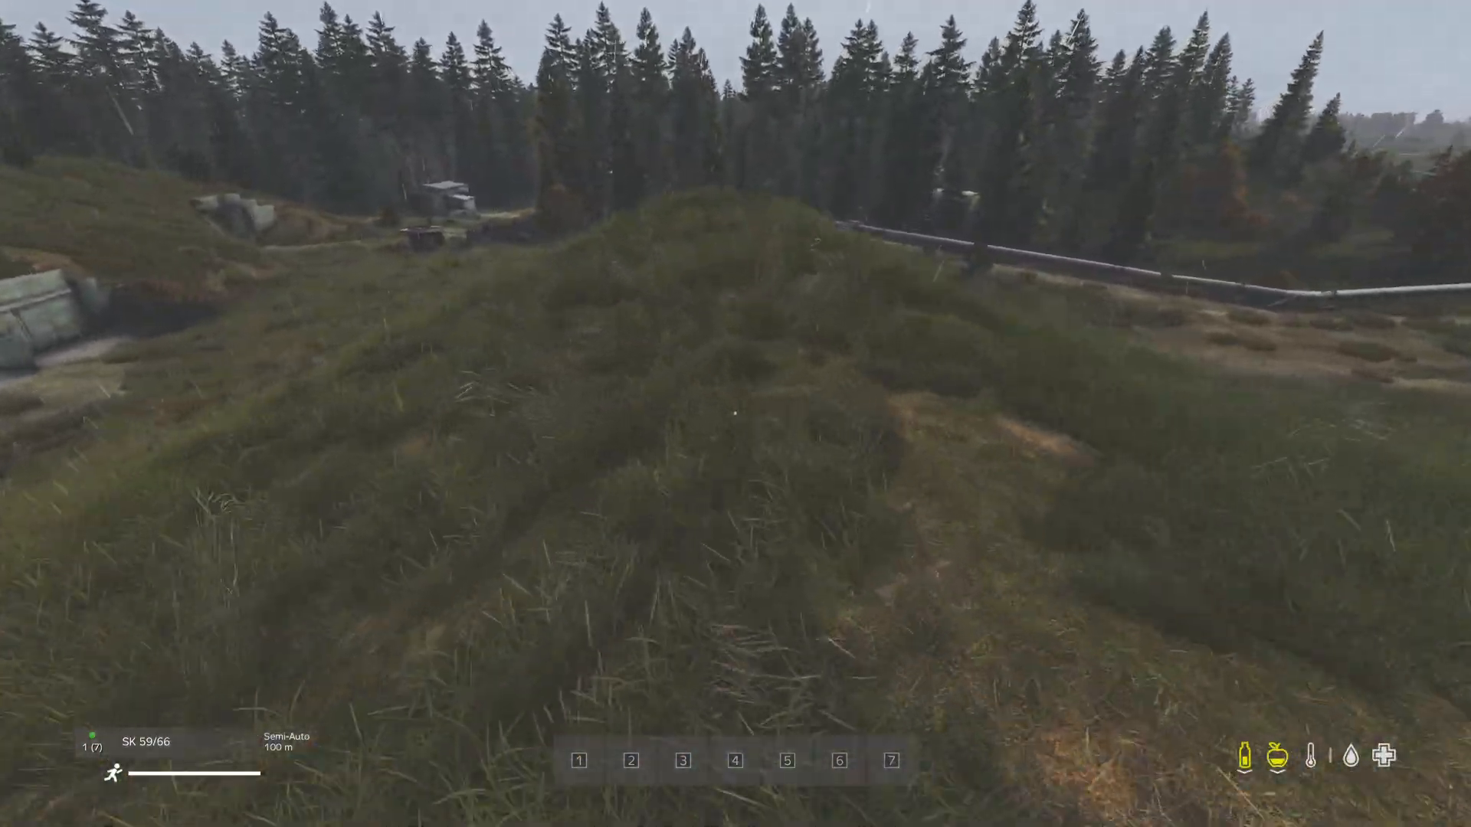
{"action": "key", "text": "h"}
{"action": "key", "text": "Insert"}
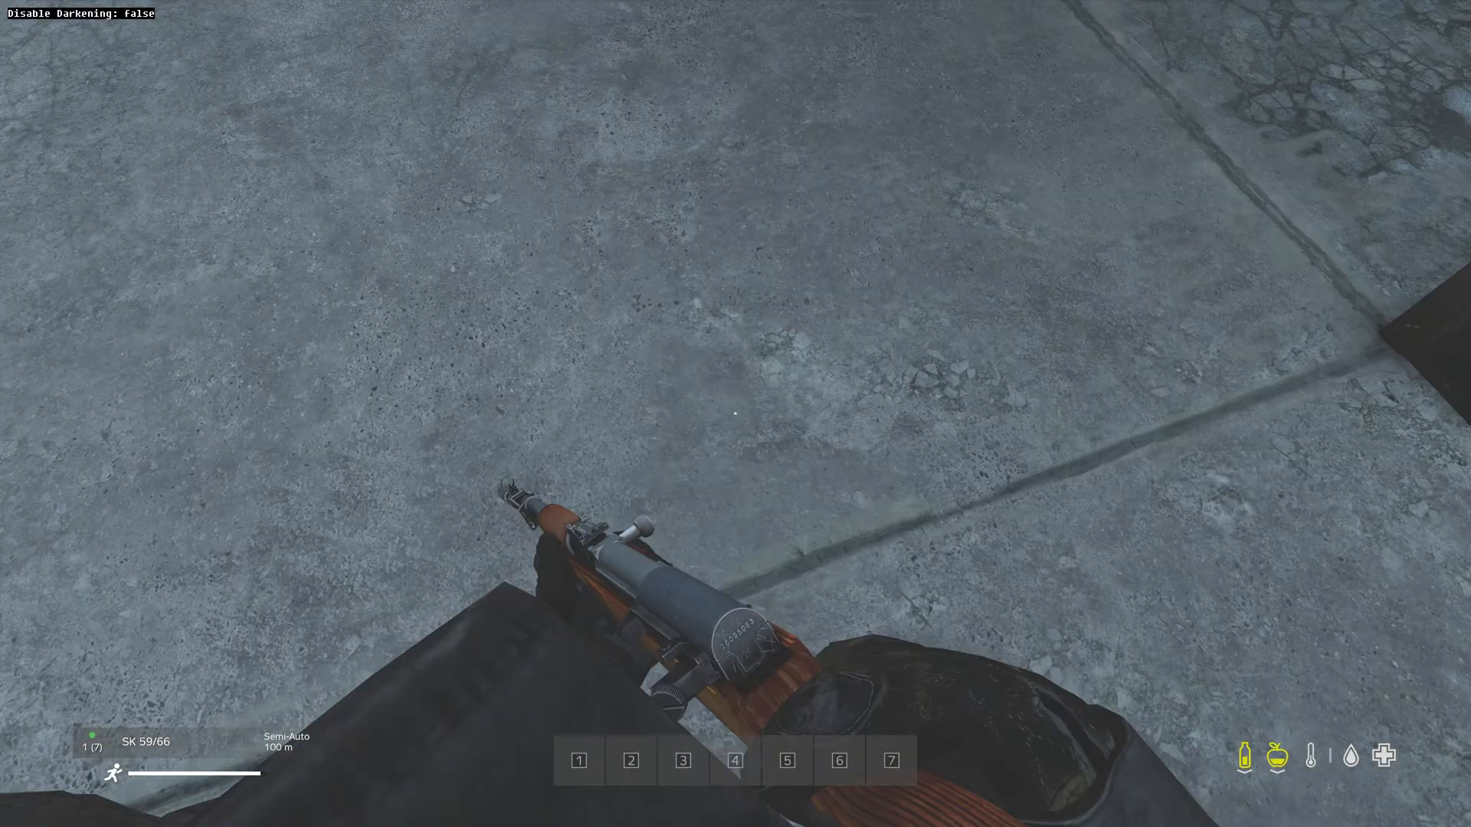
{"action": "key", "text": "f"}
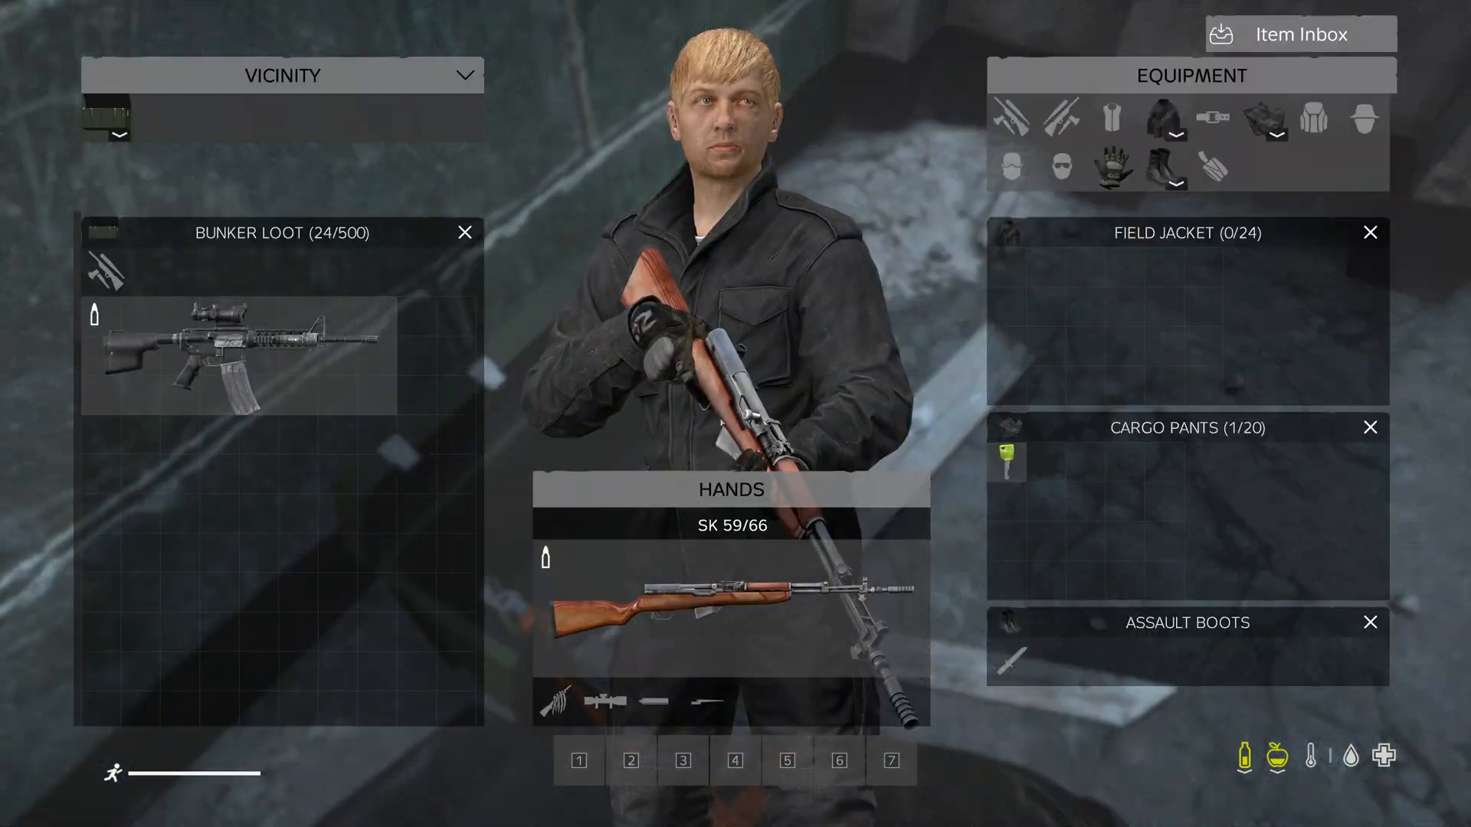
{"action": "key", "text": "Tab"}
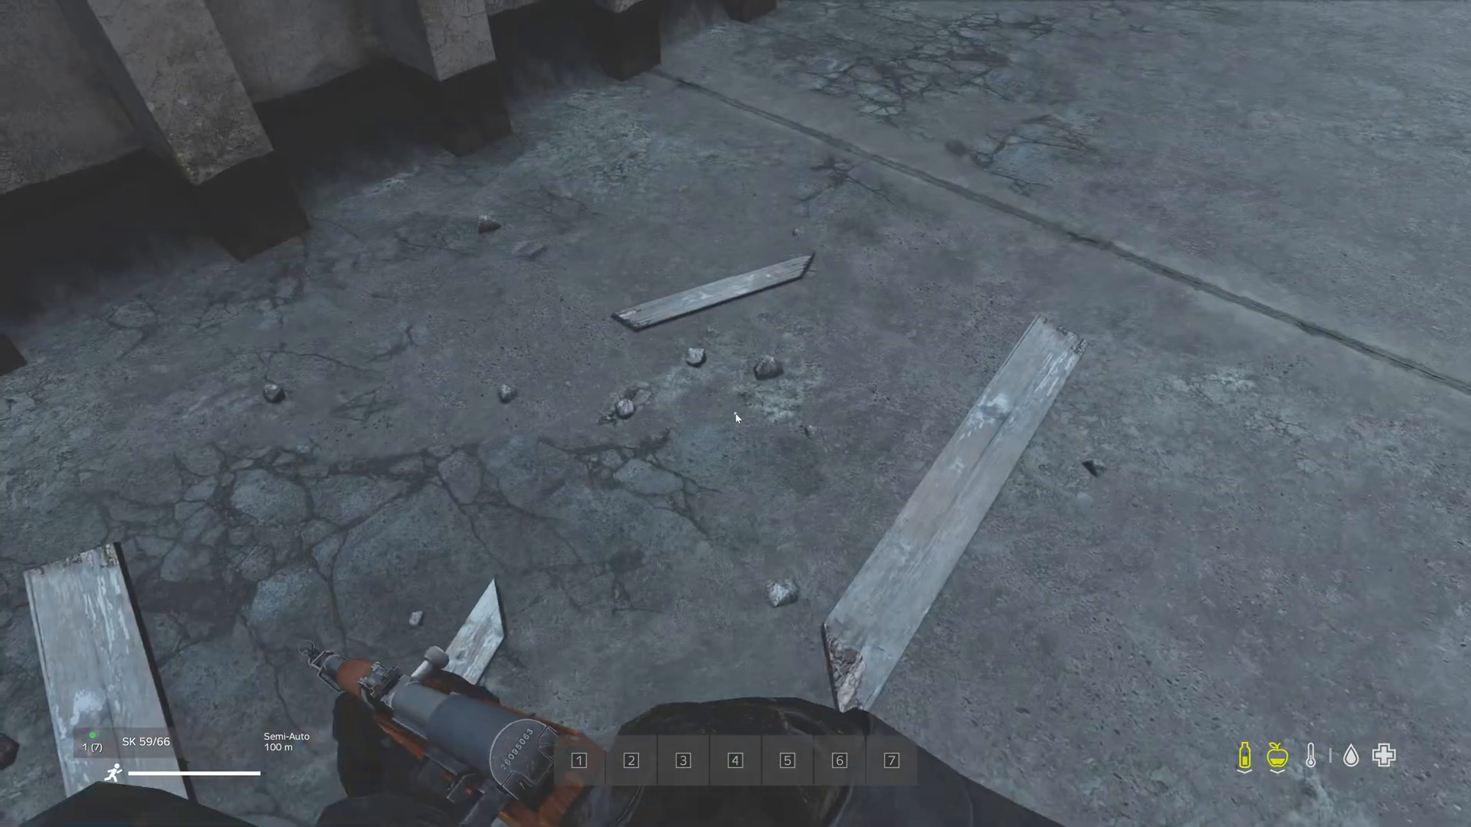
Step: In the Loadout Editor, raise the Glock19's chance, set the AKM and M4A1 chances to 0.7, and save the configuration
{"action": "key", "text": "ctrl+l"}
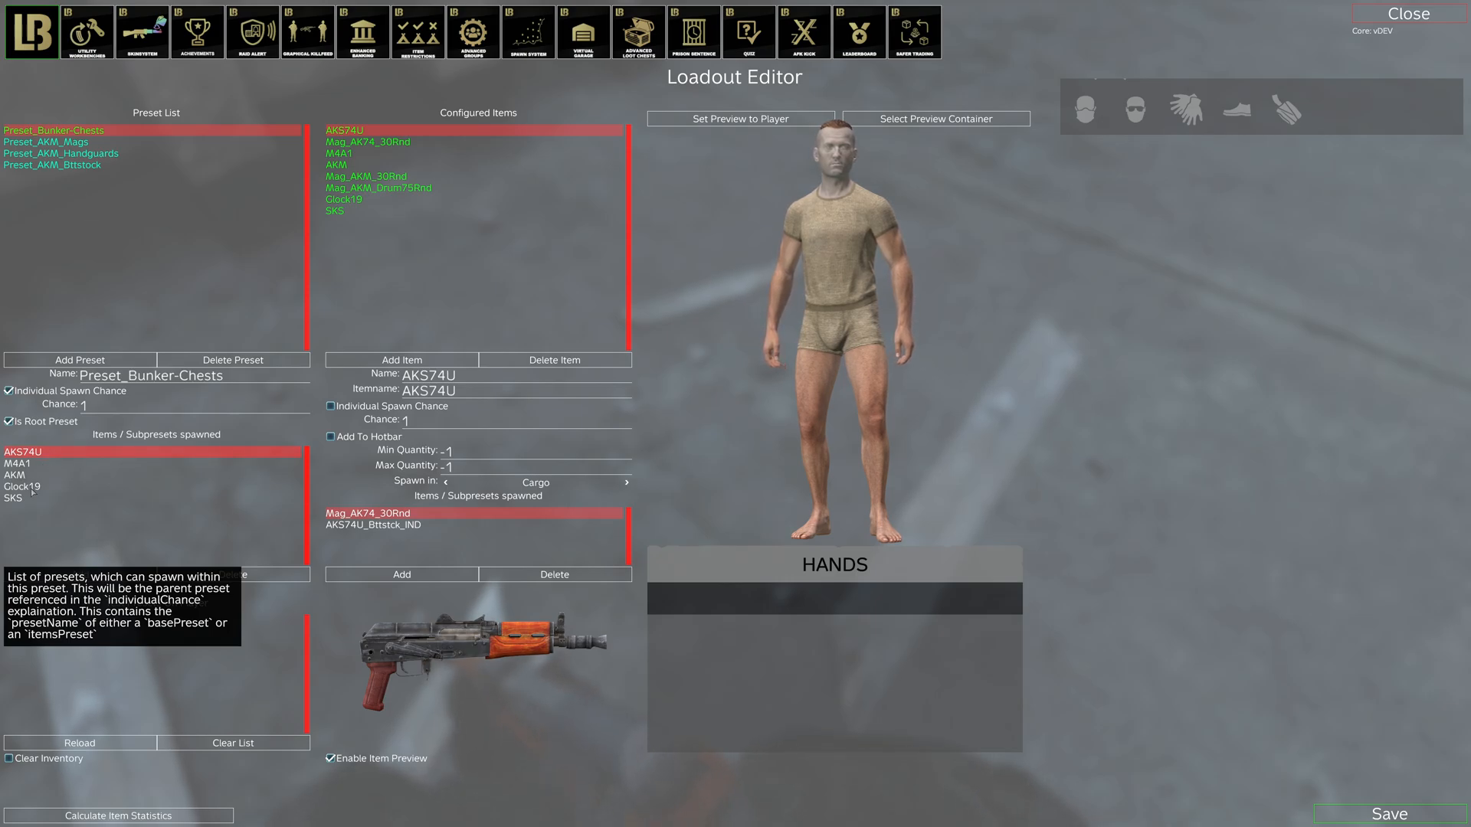
{"action": "left_click", "coordinate": [138, 486]}
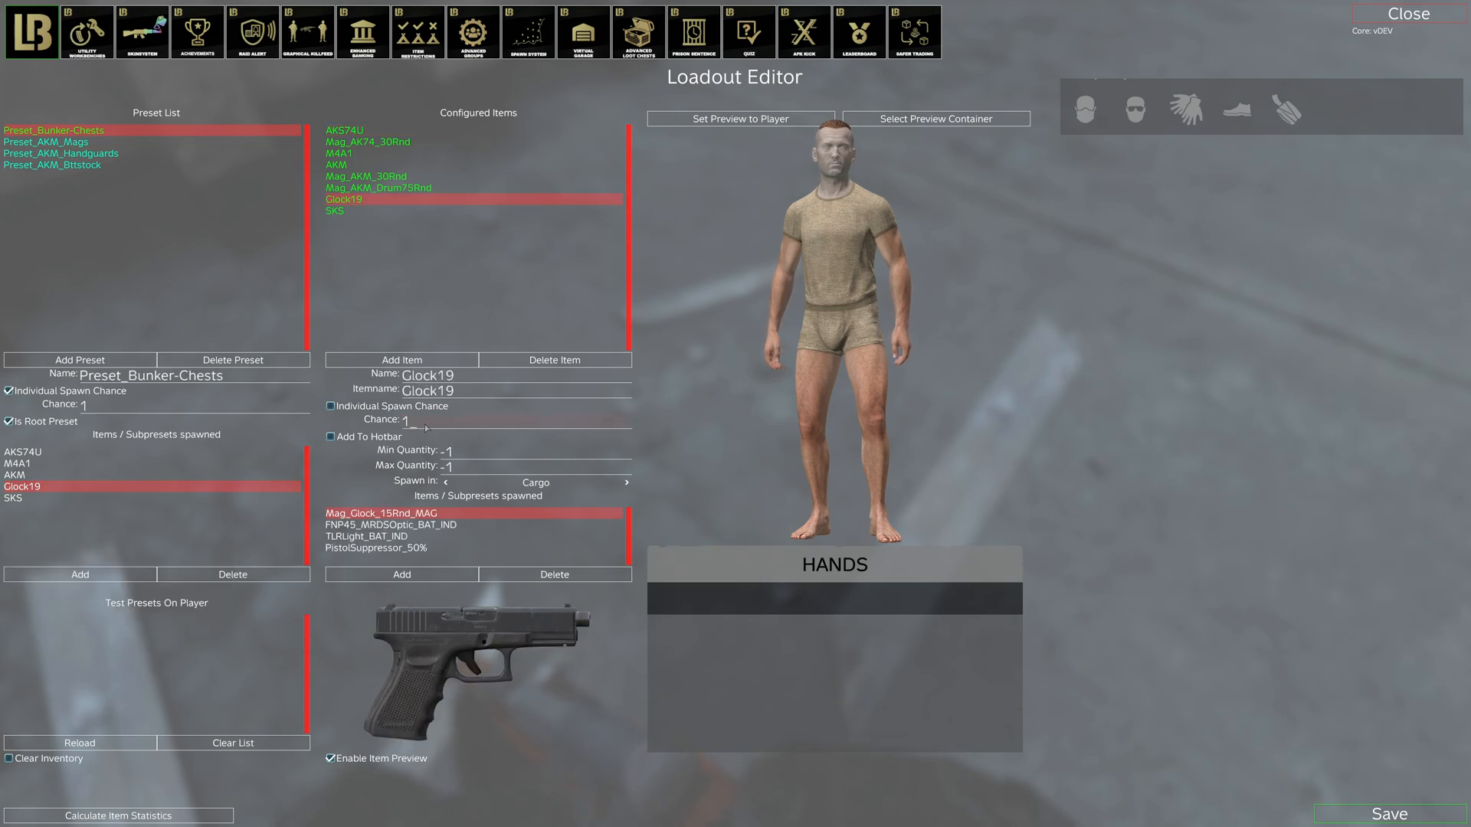
{"action": "left_click", "coordinate": [30, 477]}
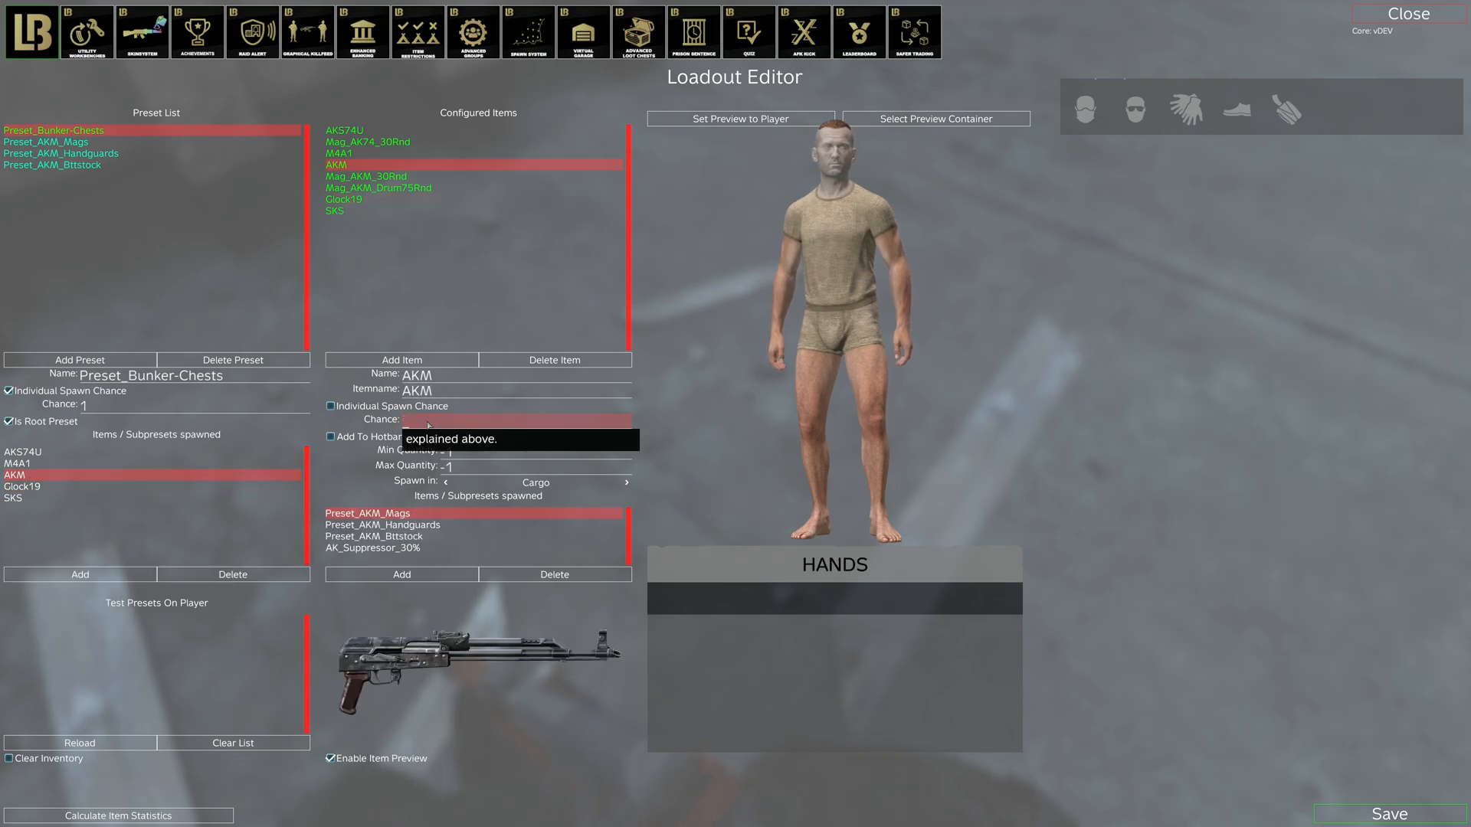
{"action": "type", "text": "0.7"}
{"action": "left_click", "coordinate": [253, 462]}
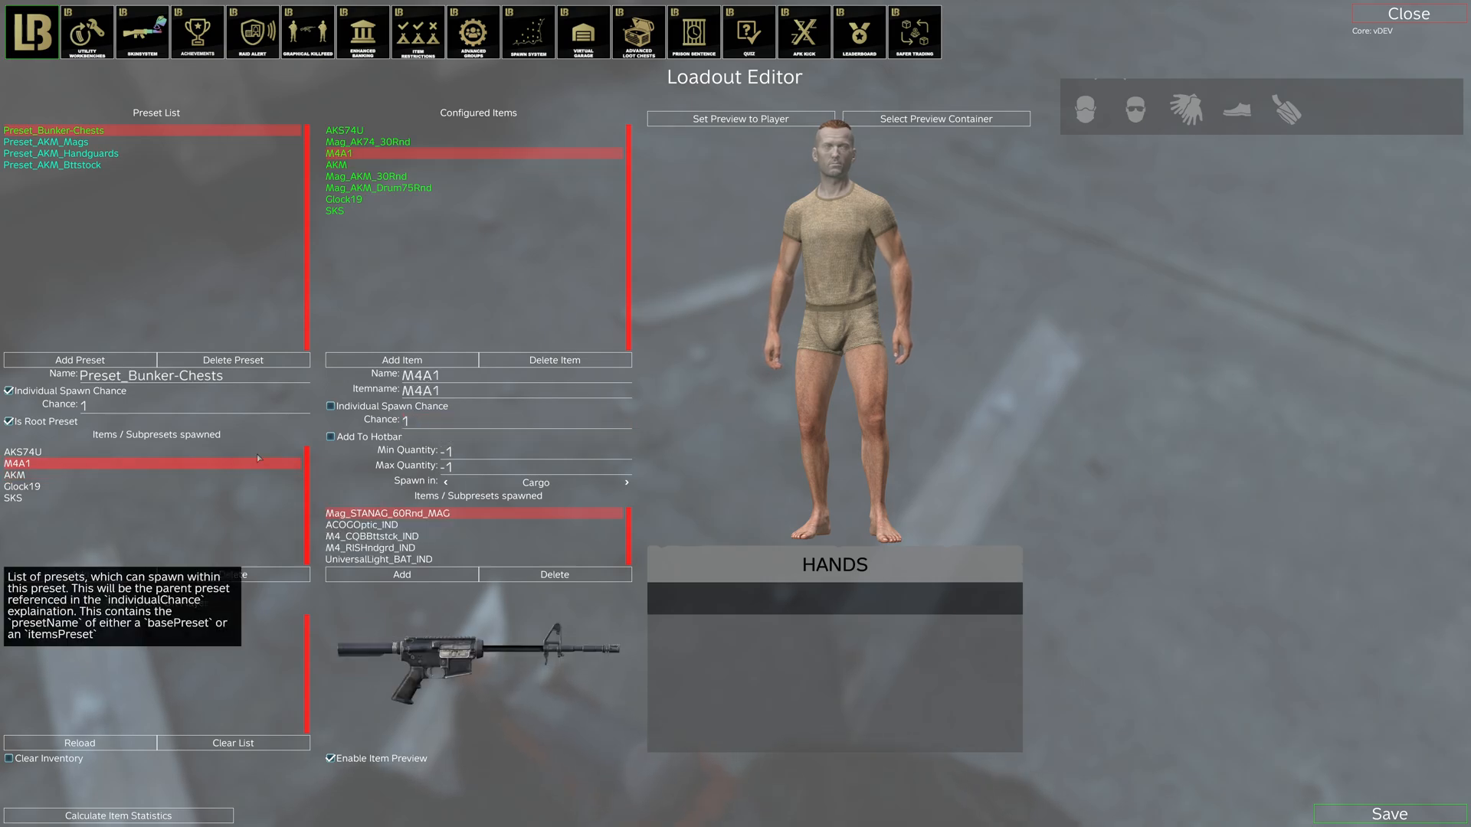
{"action": "key", "text": "BackSpace"}
{"action": "type", "text": "0.7"}
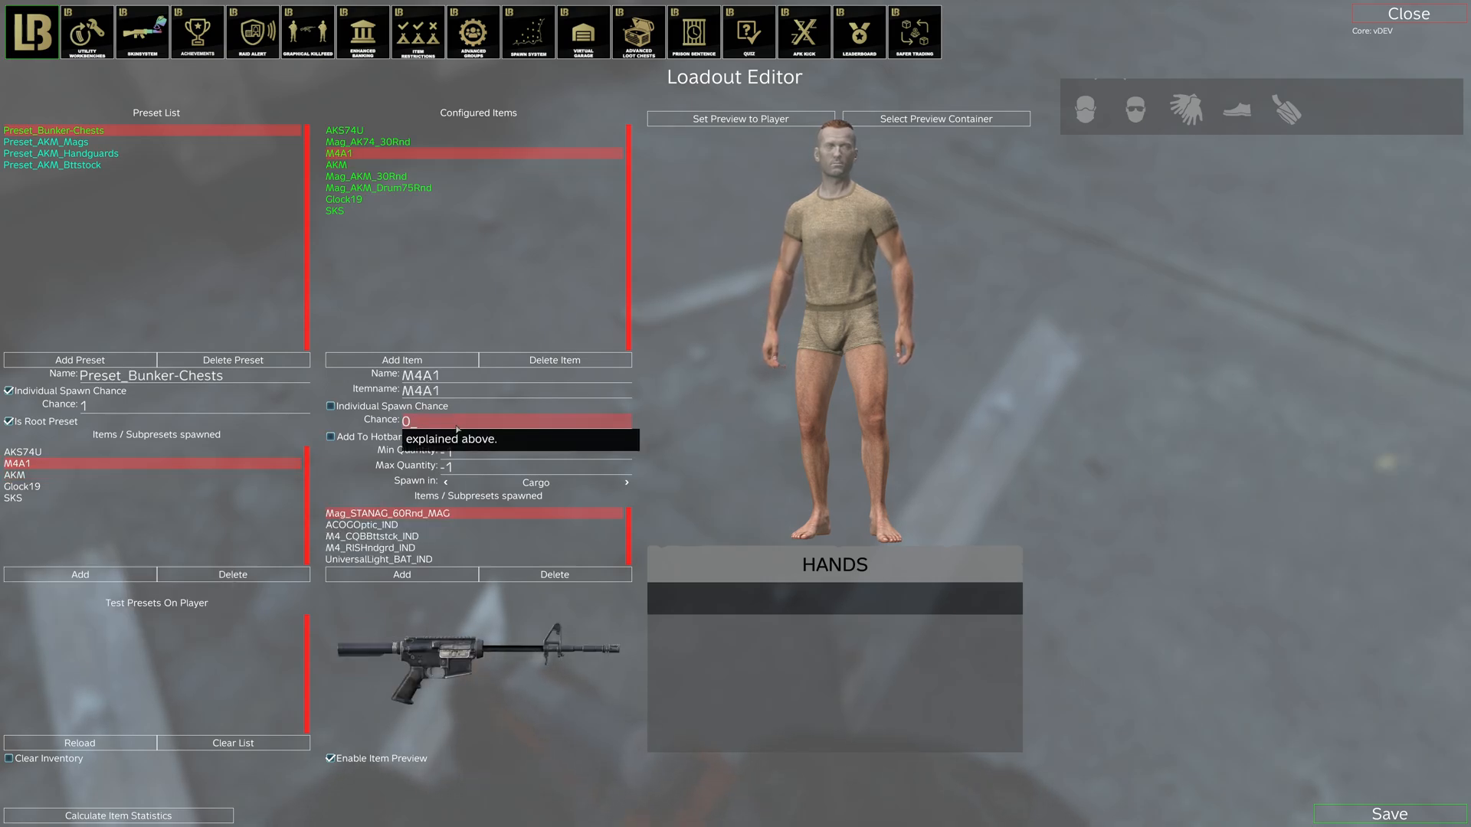
{"action": "left_click", "coordinate": [1395, 806]}
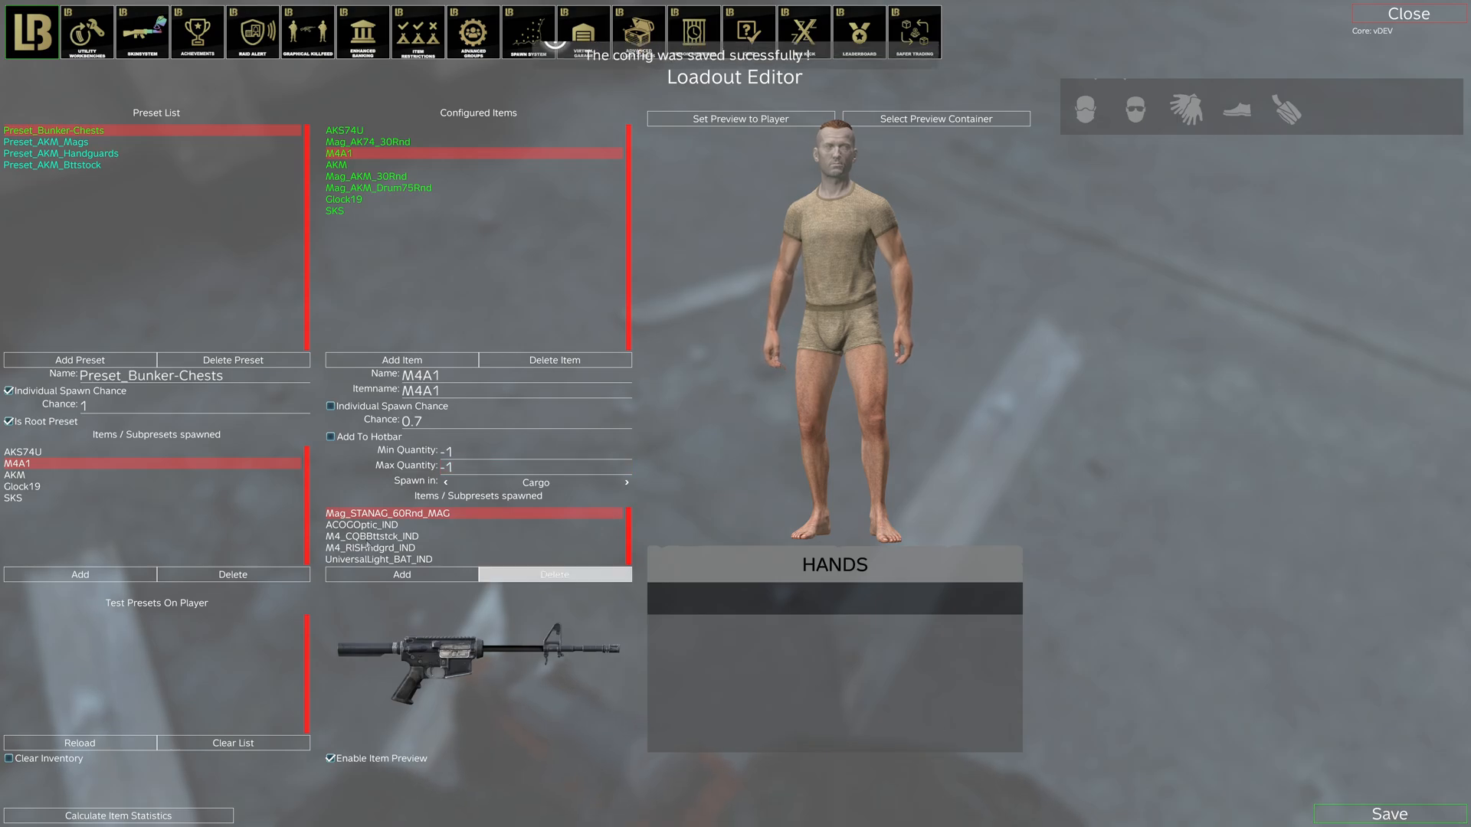
Step: Calculate the item spawn statistics for Preset_Bunker-Chests and review the M4A1's chance and the explanation of the columns
{"action": "left_click", "coordinate": [119, 574]}
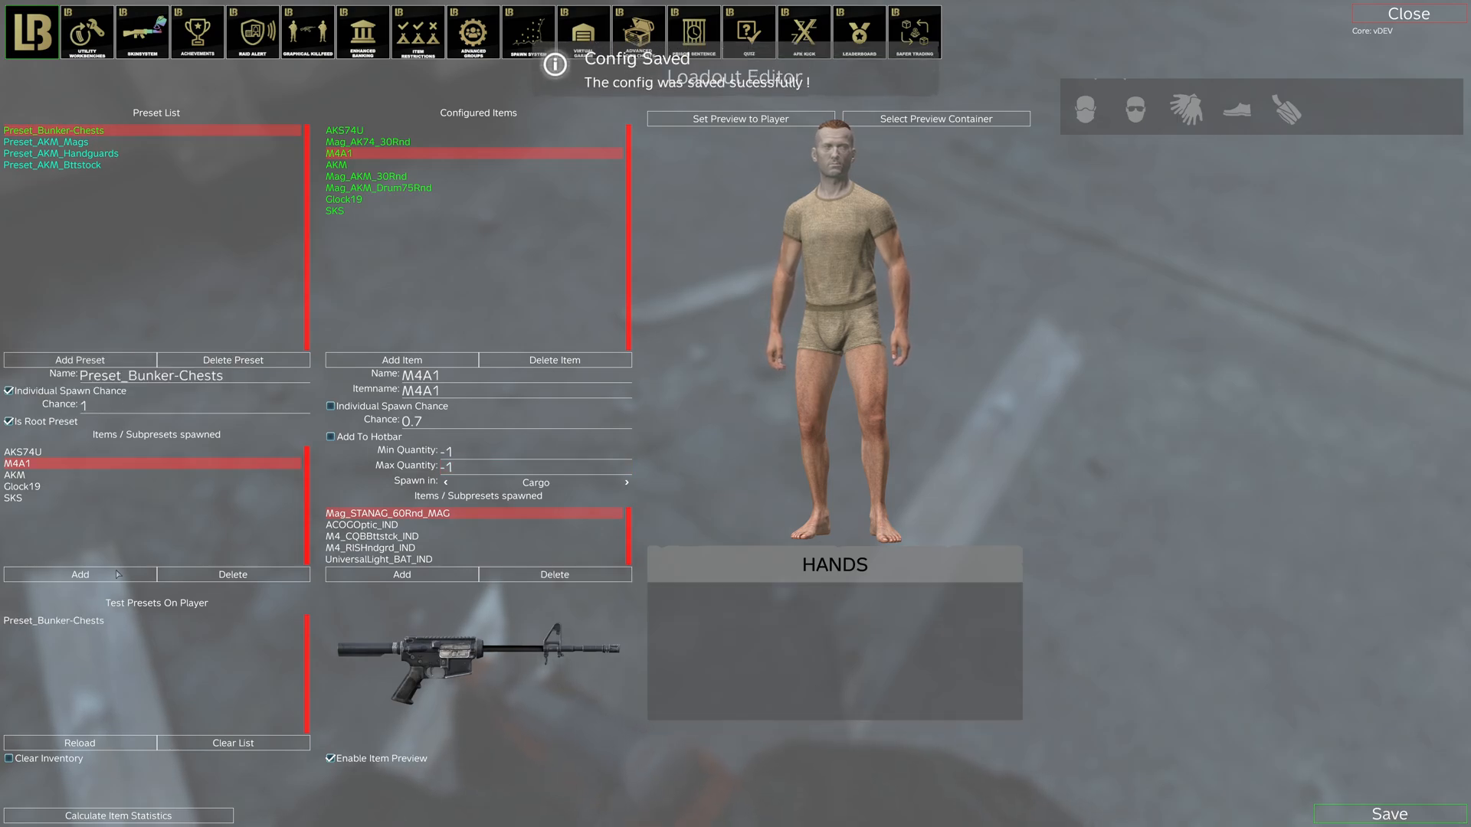
{"action": "left_click", "coordinate": [119, 816]}
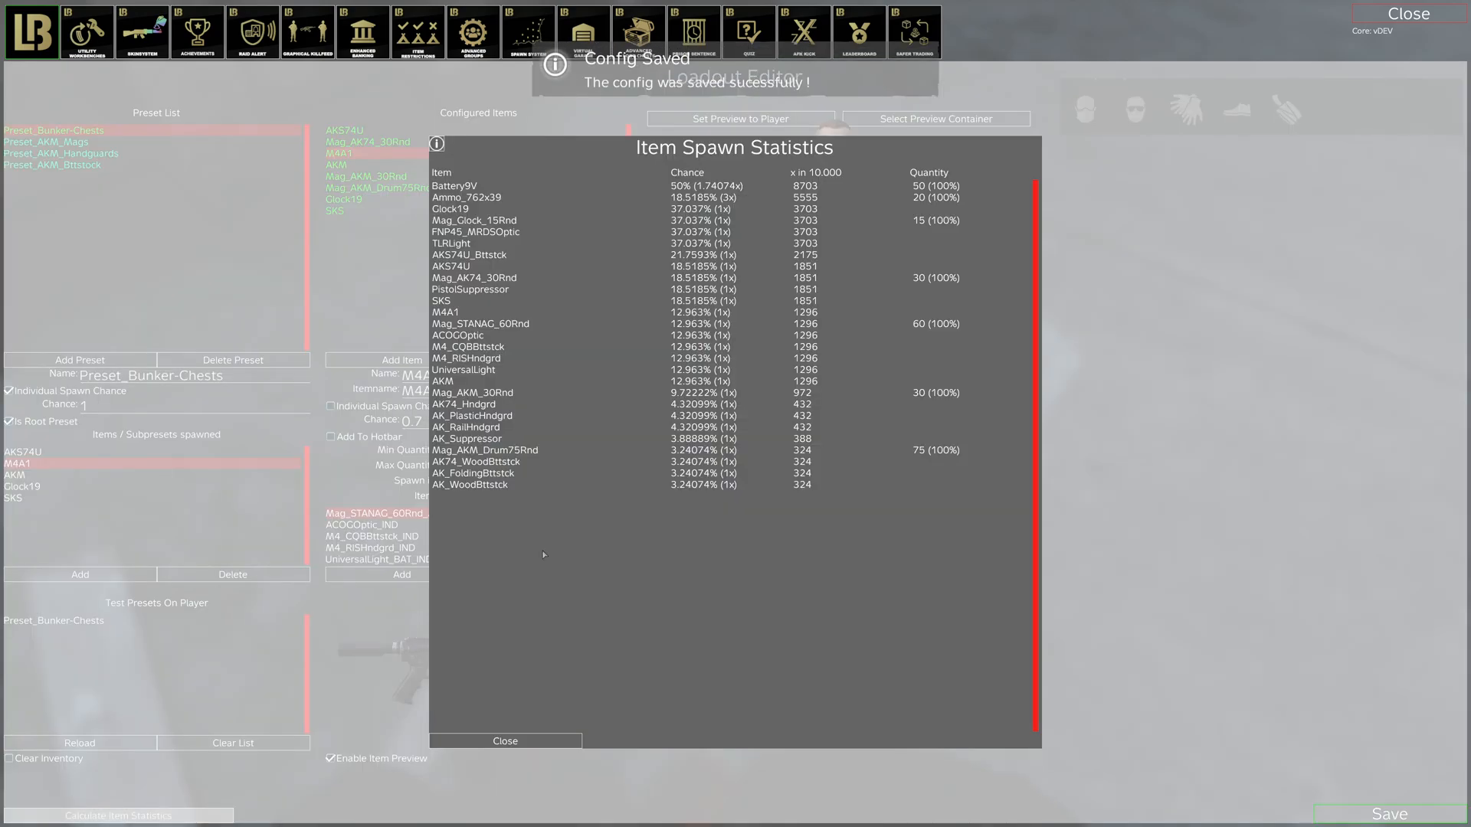
{"action": "left_click", "coordinate": [614, 313]}
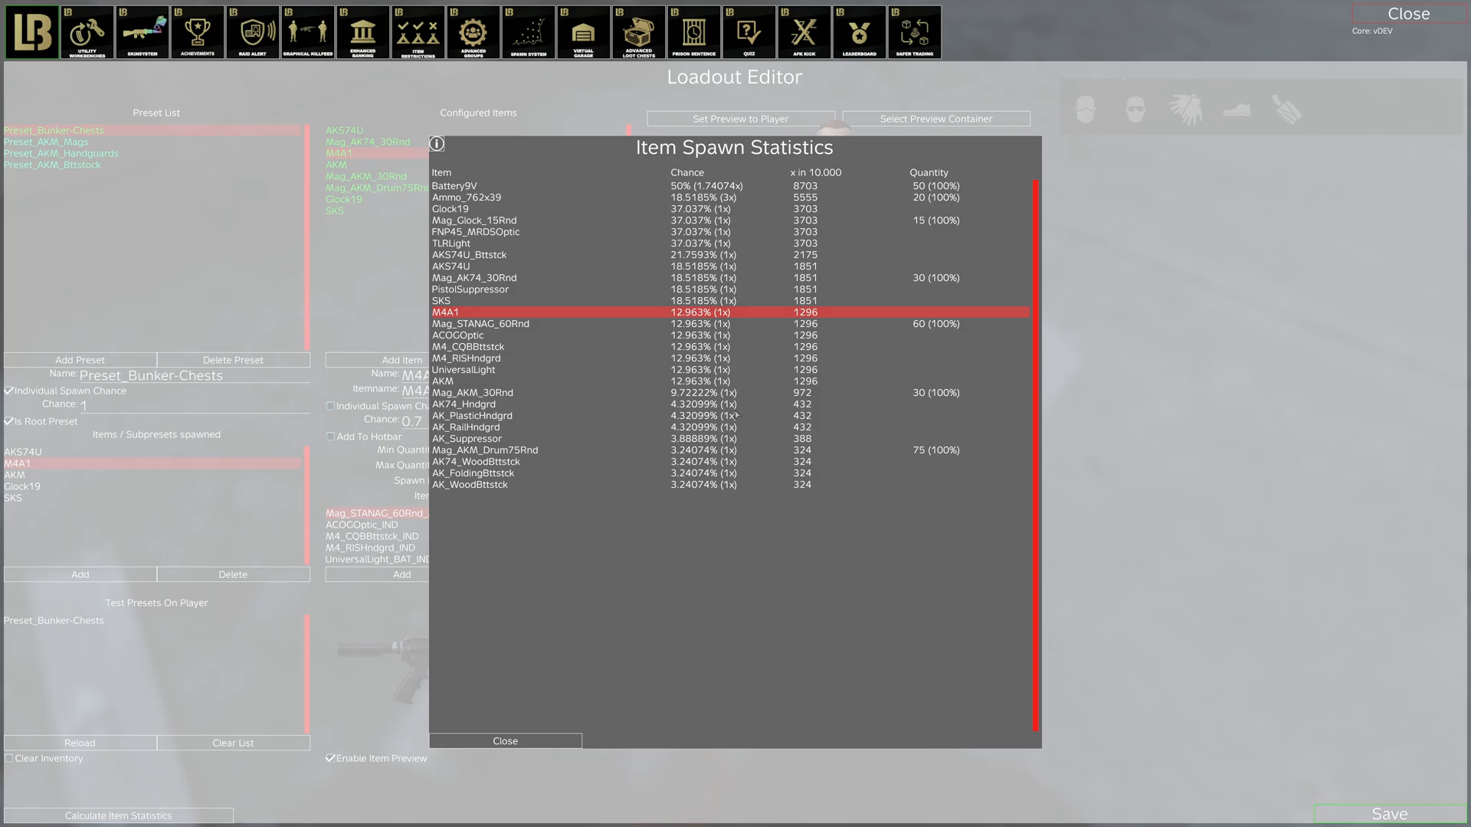
{"action": "mouse_move", "coordinate": [436, 144]}
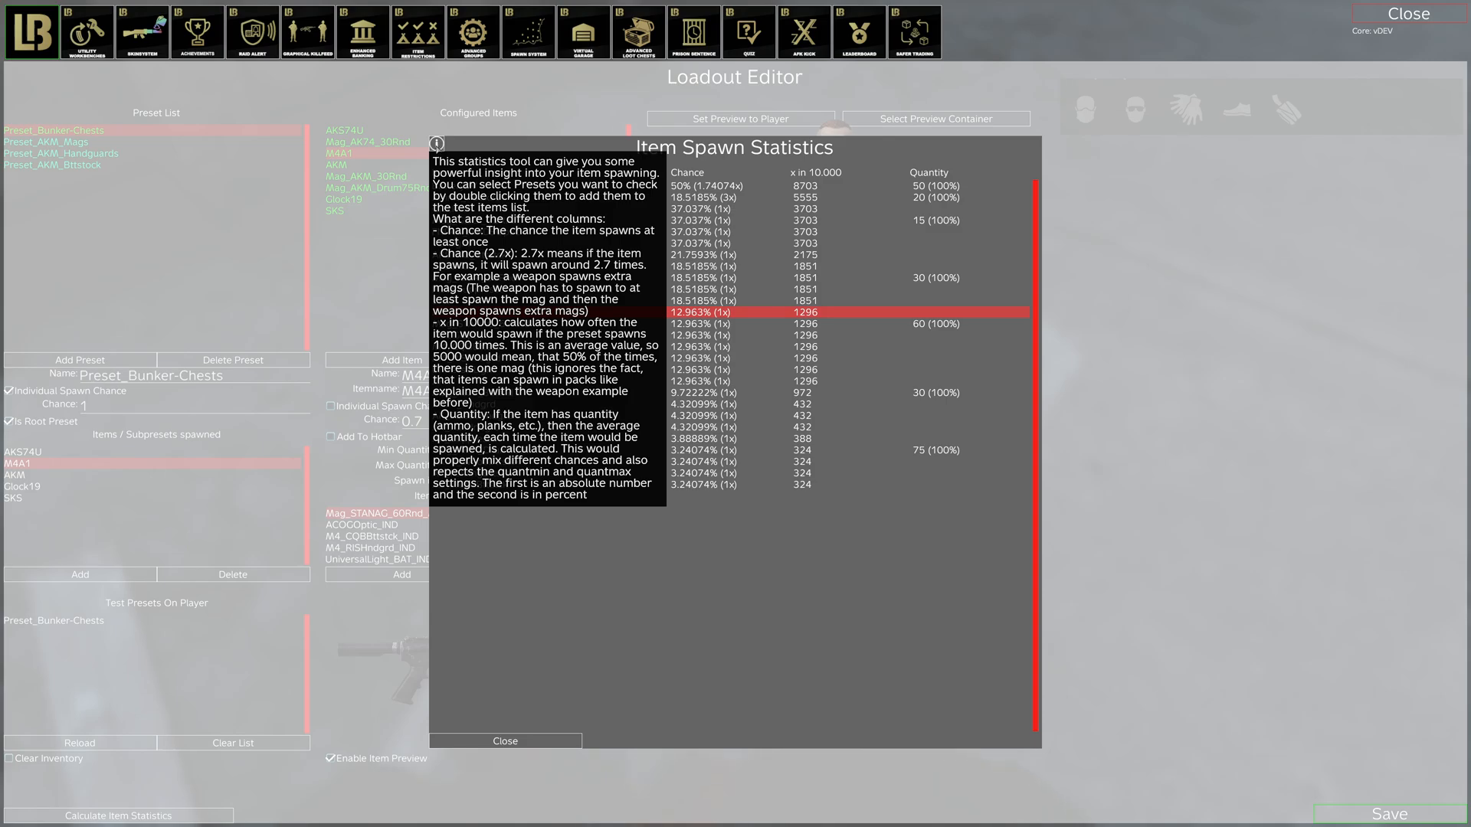
{"action": "left_click", "coordinate": [368, 580]}
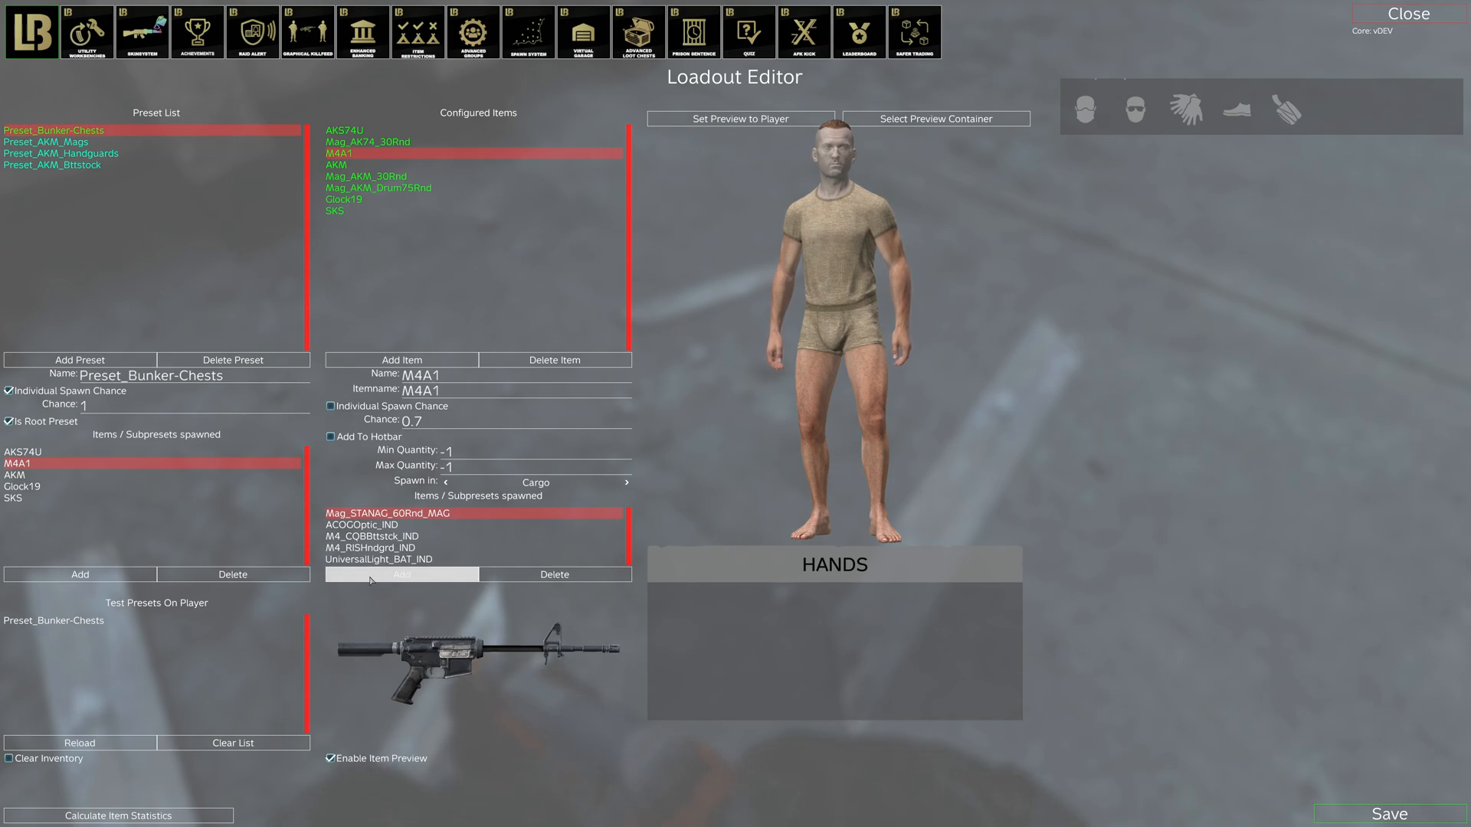
{"action": "mouse_move", "coordinate": [195, 503]}
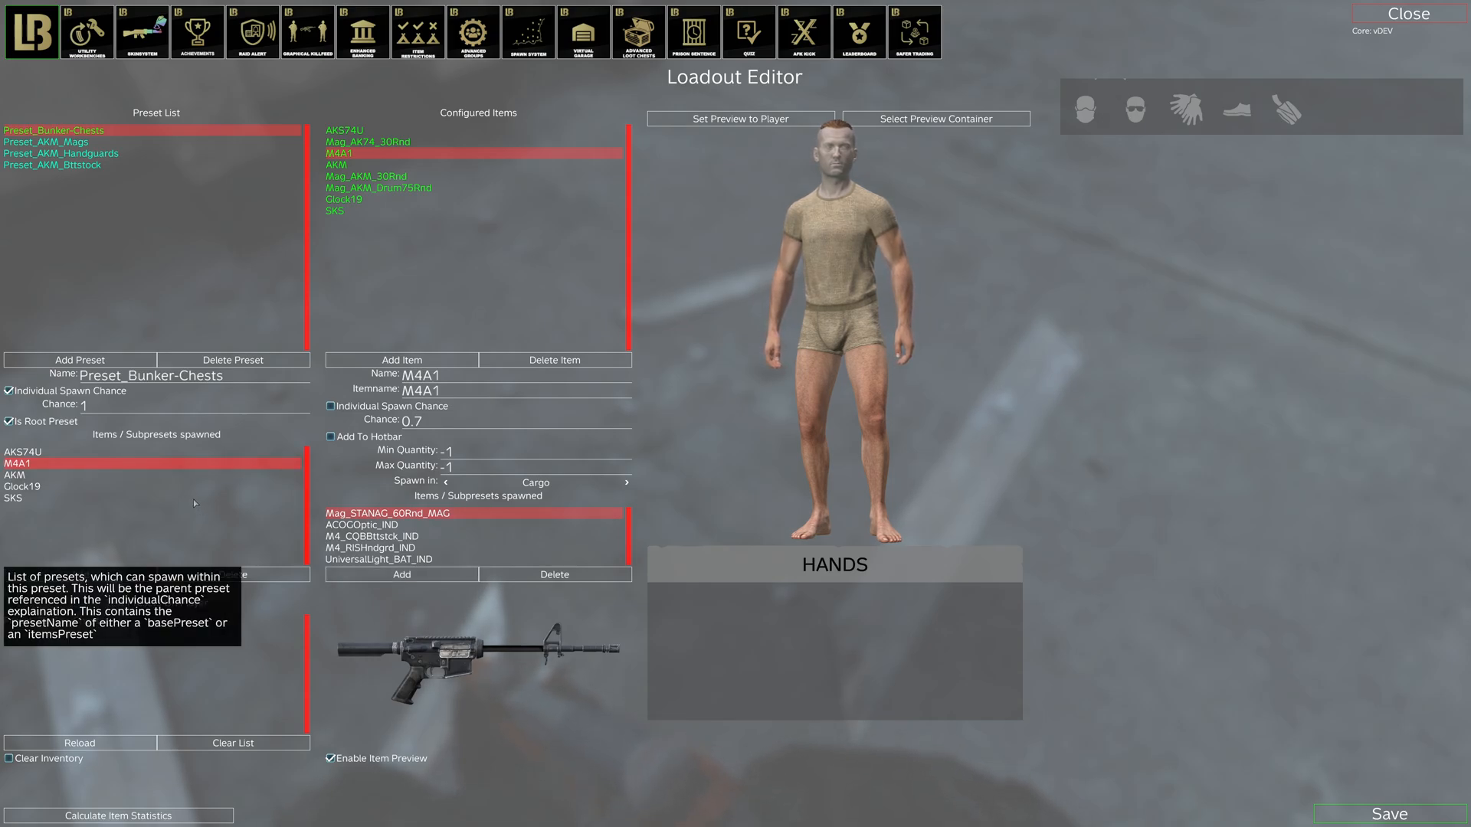